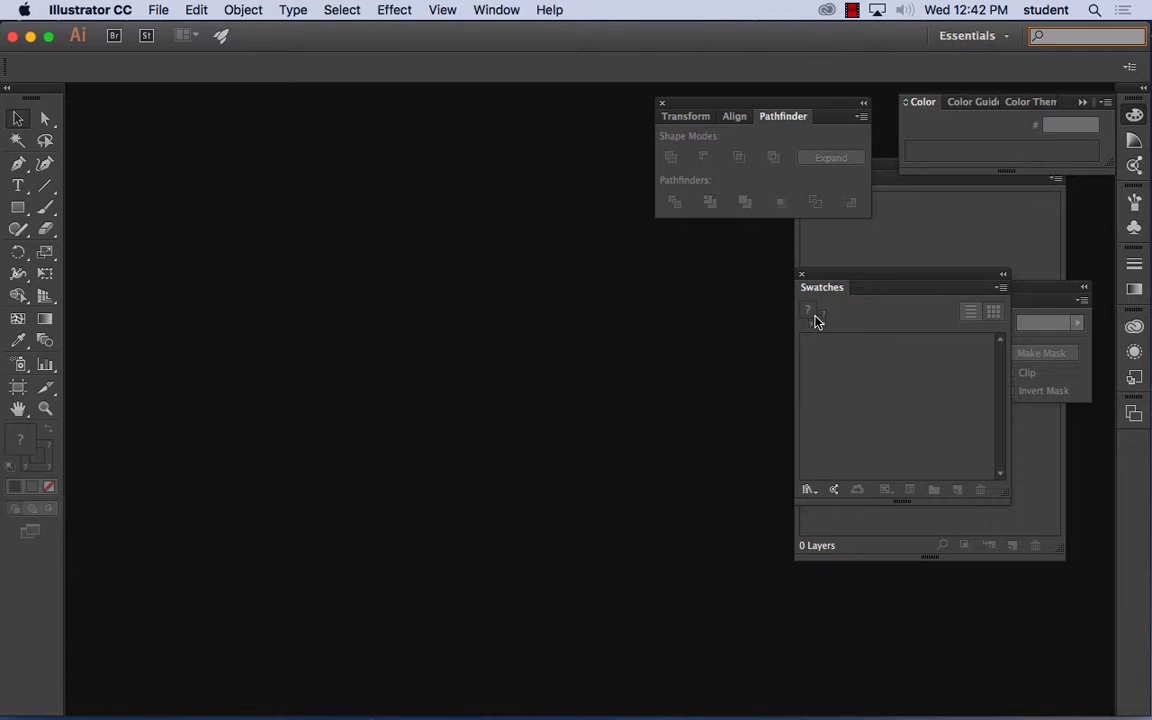
# - Create a new one-artboard Letter document in landscape, 11 by 8.5 in, with RGB color and 300 ppi raster effects
pyautogui.click(160, 11)
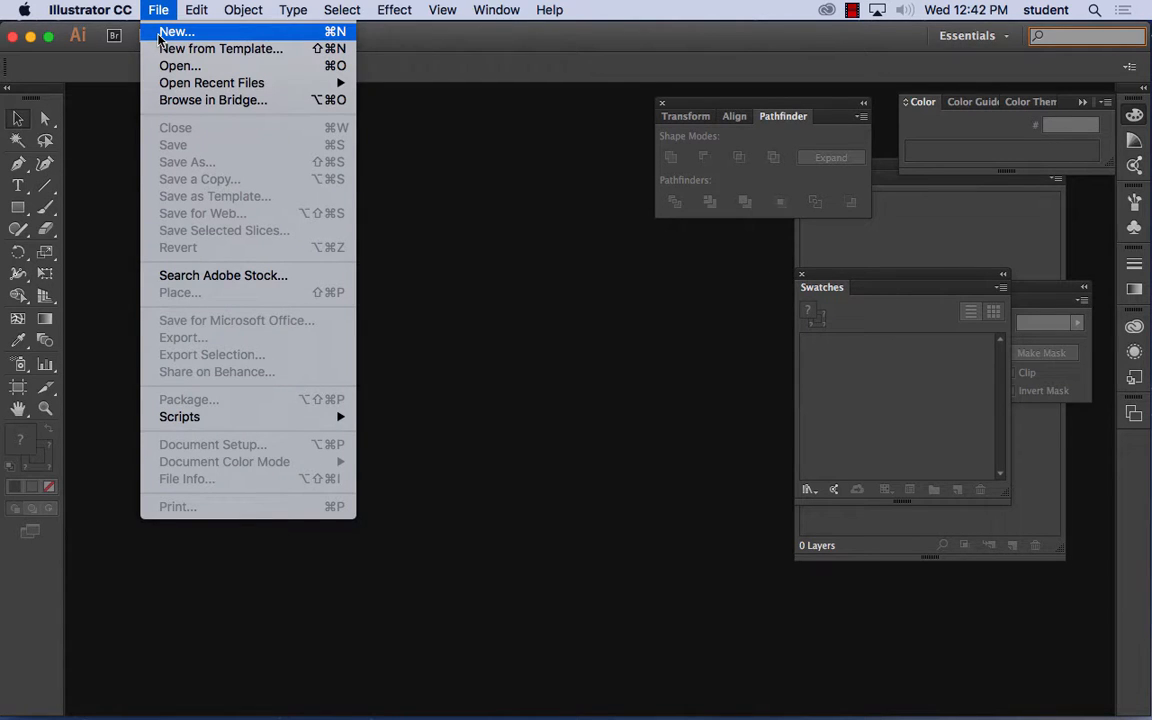
pyautogui.click(159, 37)
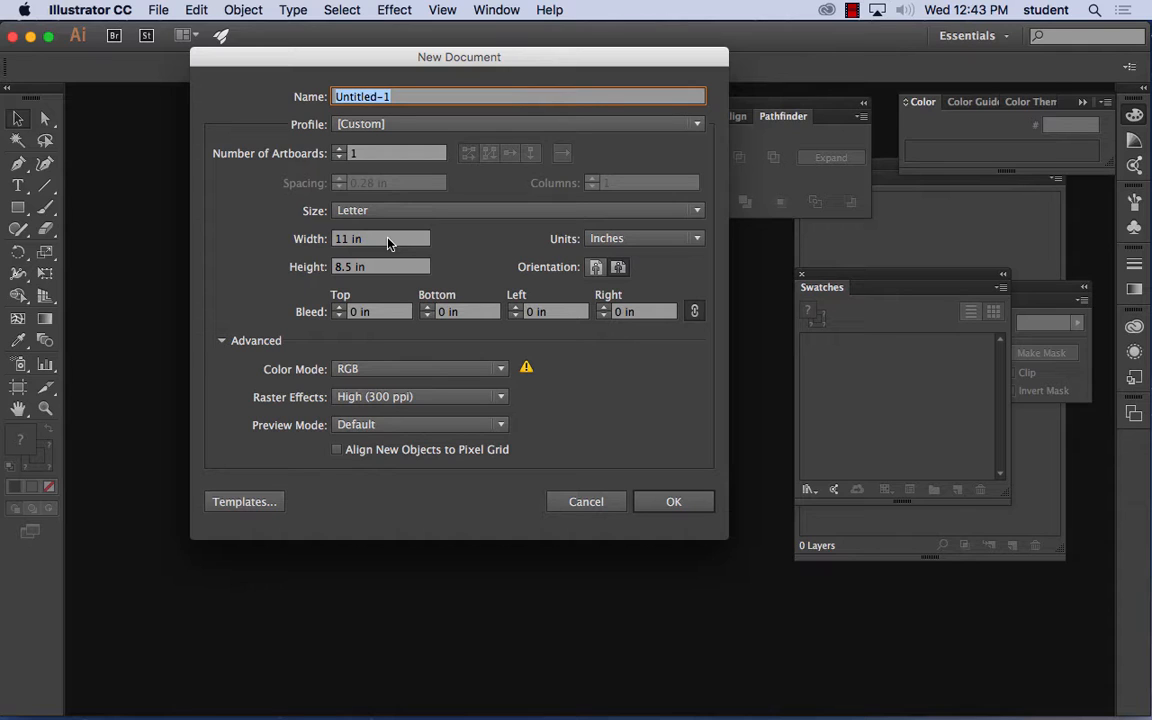
pyautogui.click(688, 503)
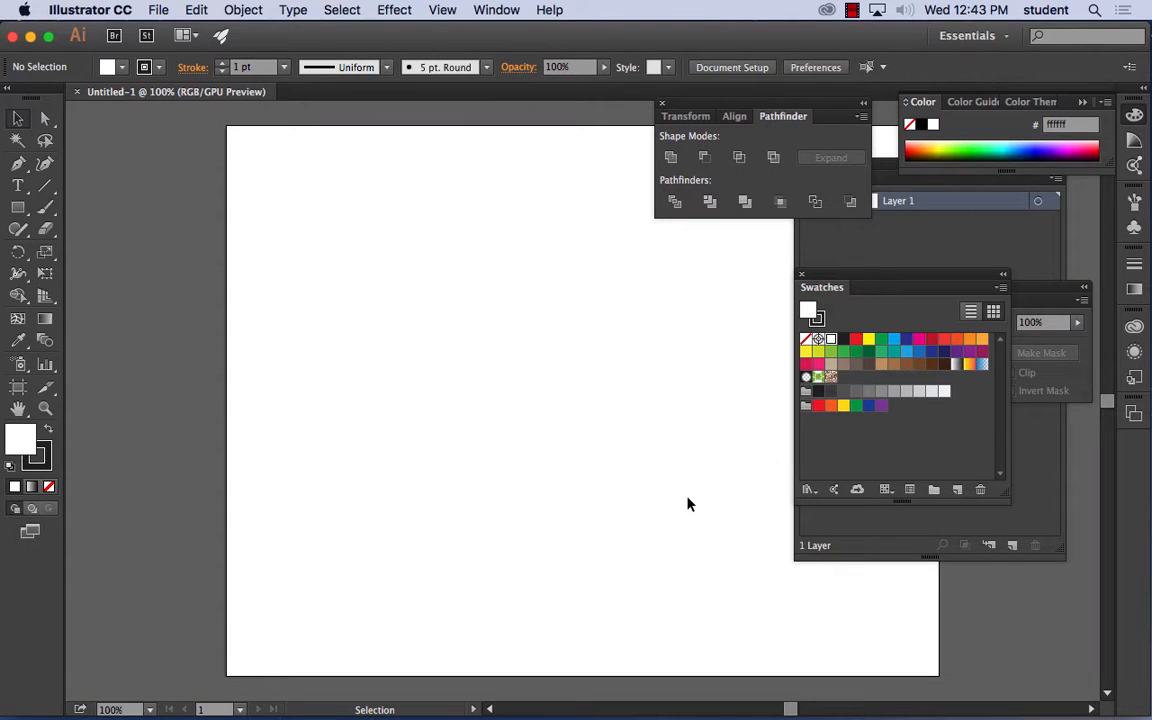
# - Clear the artboard by closing the Pathfinder panel group and moving the Layers and Swatches panels beside it
pyautogui.press('space')
pyautogui.moveTo(504, 345); pyautogui.dragTo(372, 333)
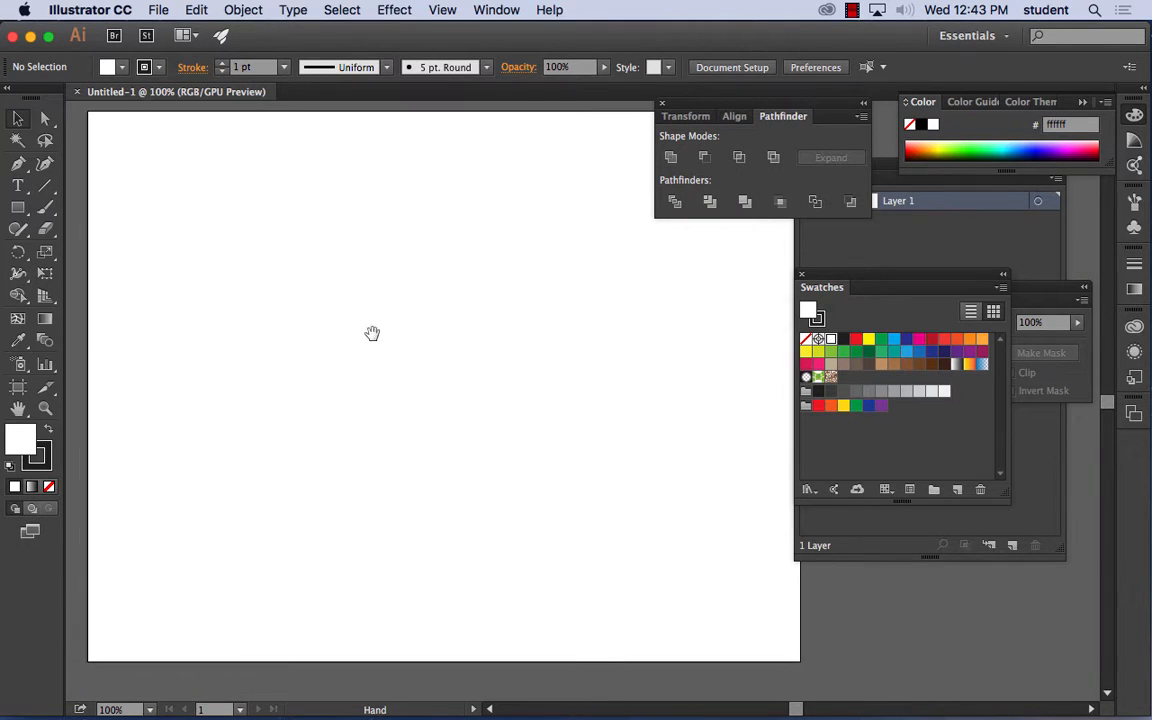
pyautogui.click(661, 103)
pyautogui.moveTo(835, 165); pyautogui.dragTo(900, 193)
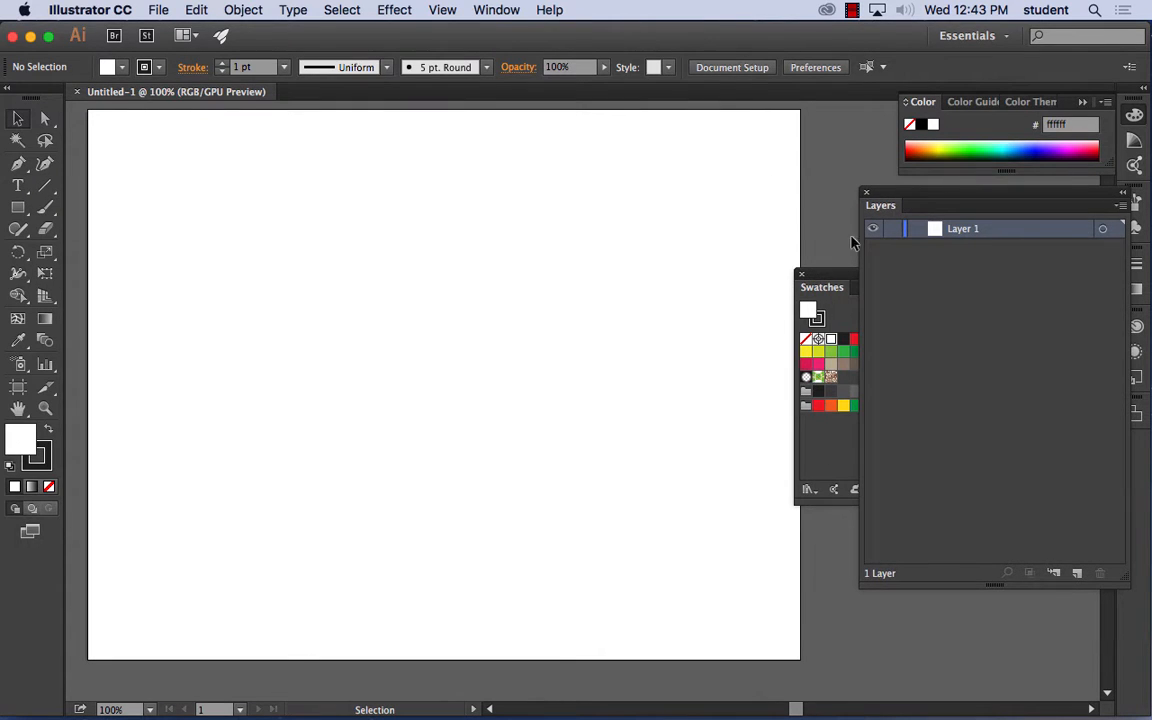
pyautogui.moveTo(826, 278); pyautogui.dragTo(870, 380)
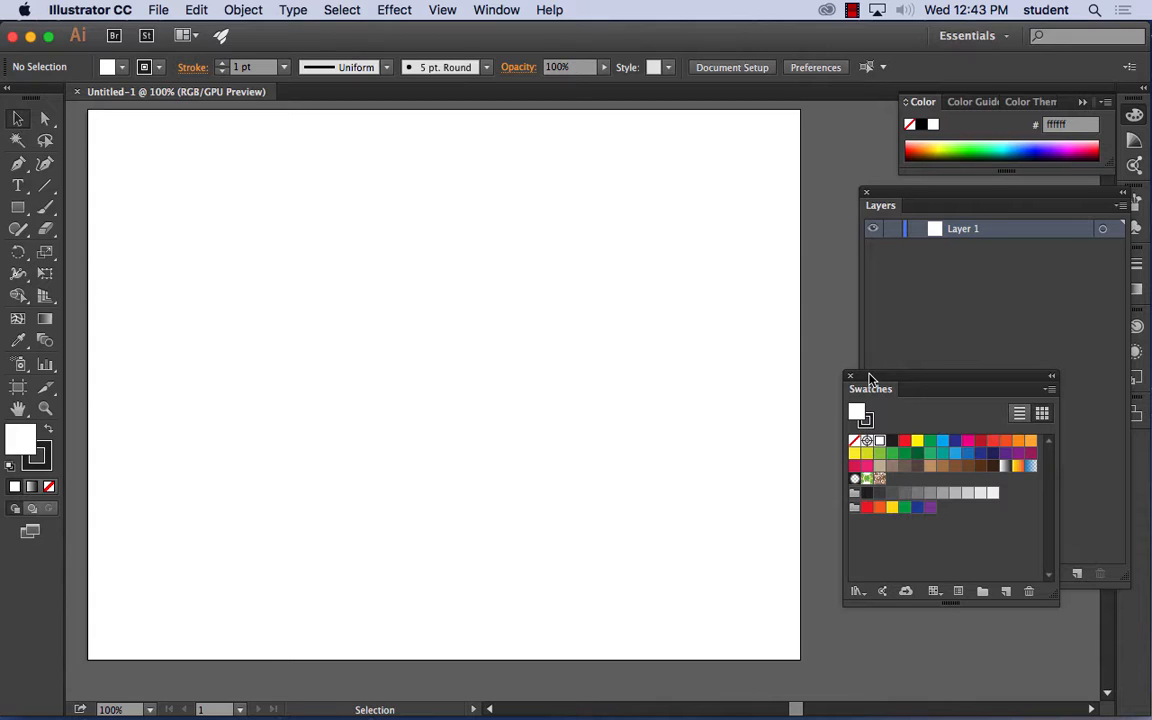
# - Draw a full-width rectangle from the artboard's top-left corner down to slightly below its middle
pyautogui.click(18, 212)
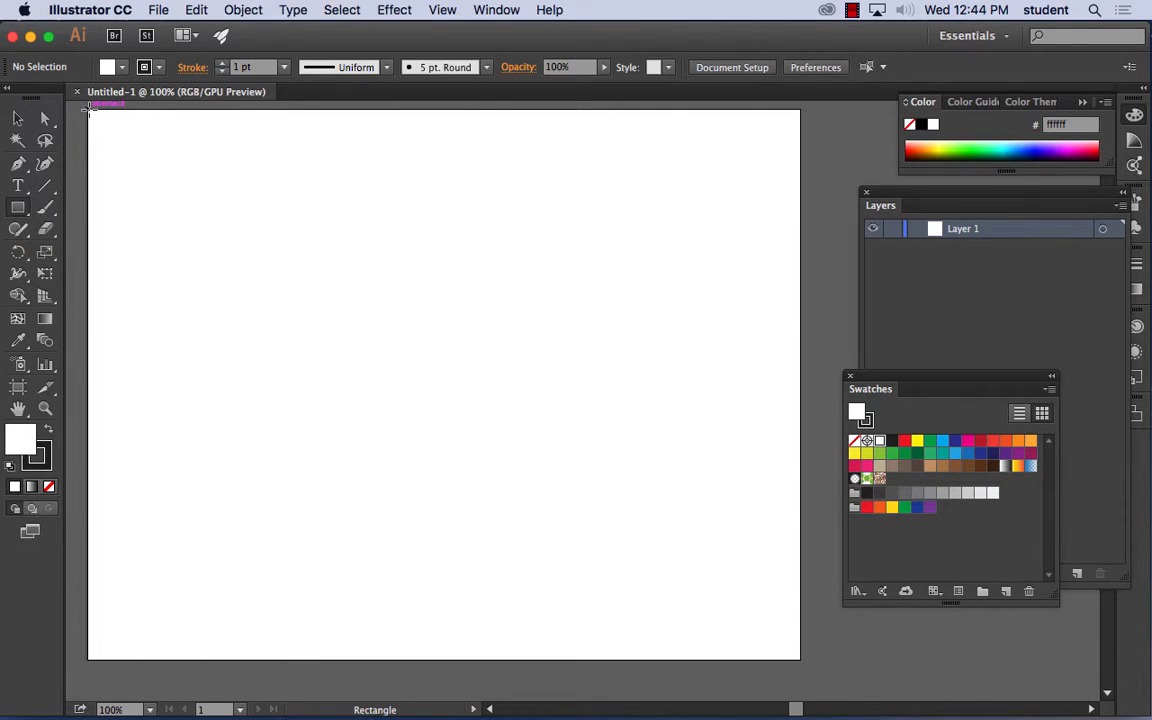
pyautogui.rightClick(89, 113)
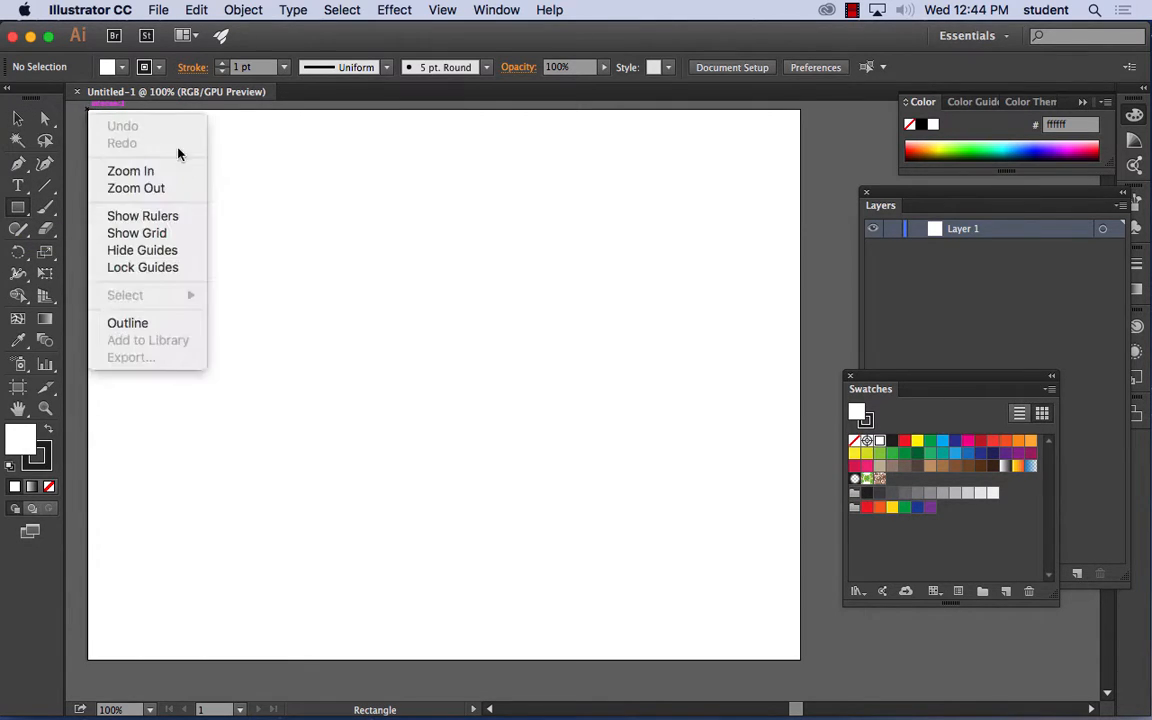
pyautogui.click(237, 171)
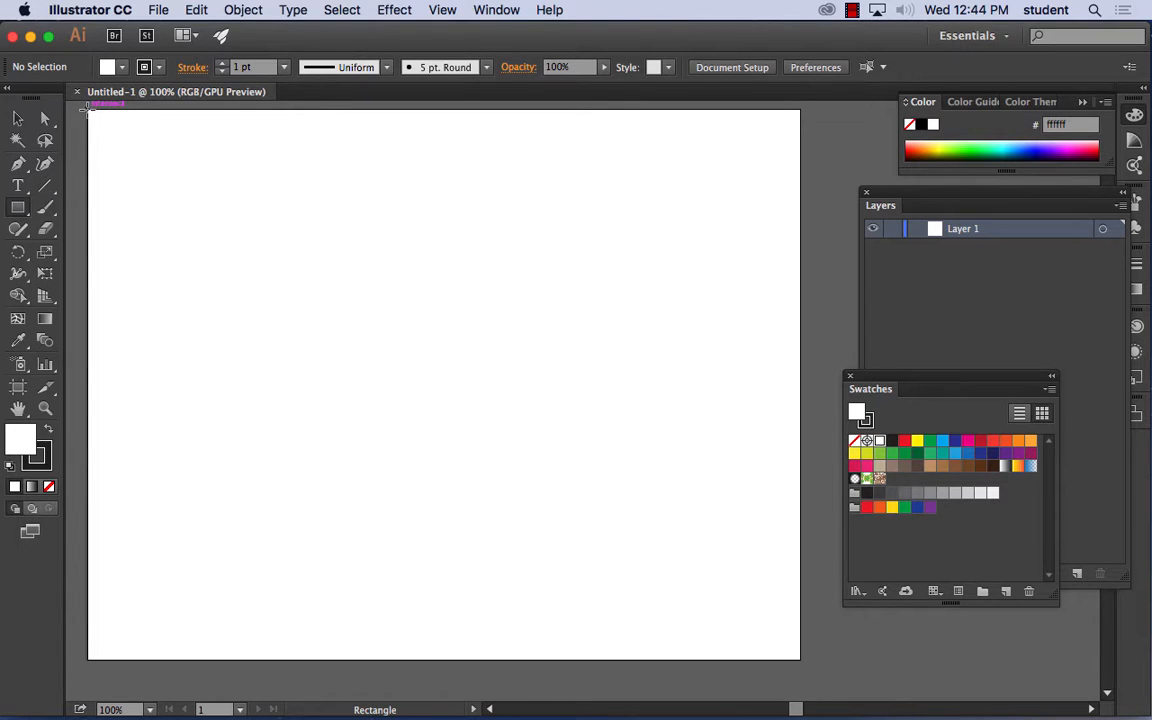
pyautogui.moveTo(88, 110)
pyautogui.mouseDown()
pyautogui.moveTo(285, 257)
pyautogui.moveTo(801, 402)
pyautogui.mouseUp()
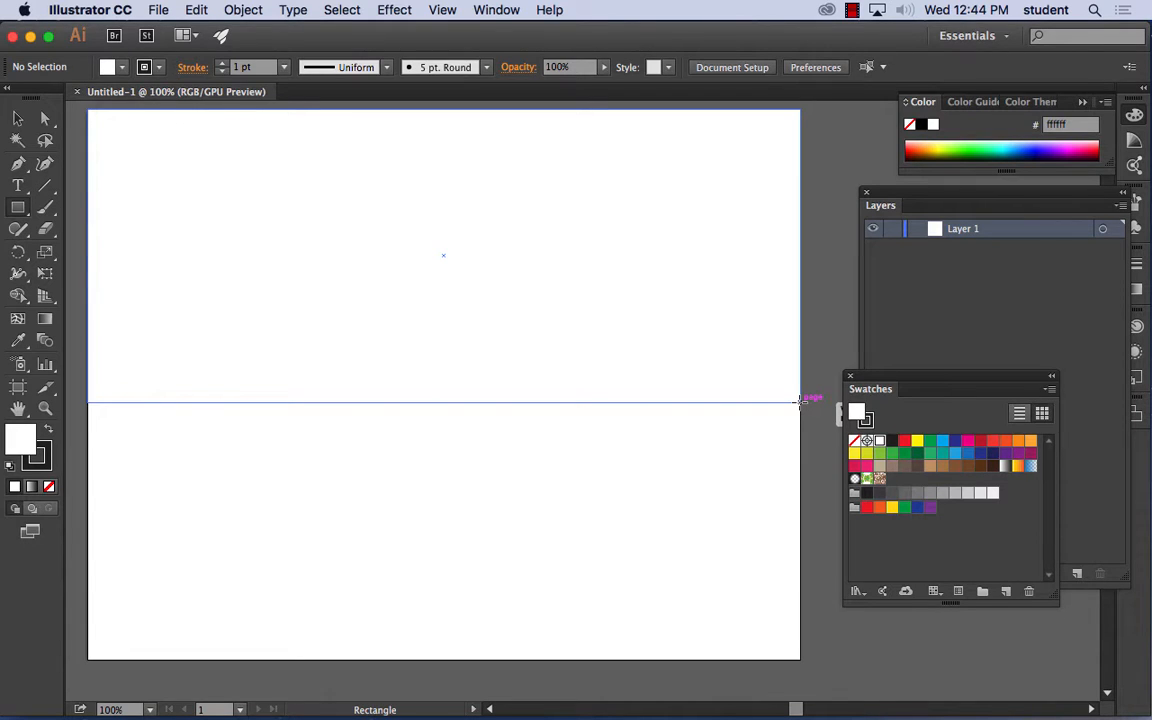
pyautogui.moveTo(800, 402); pyautogui.dragTo(800, 402)
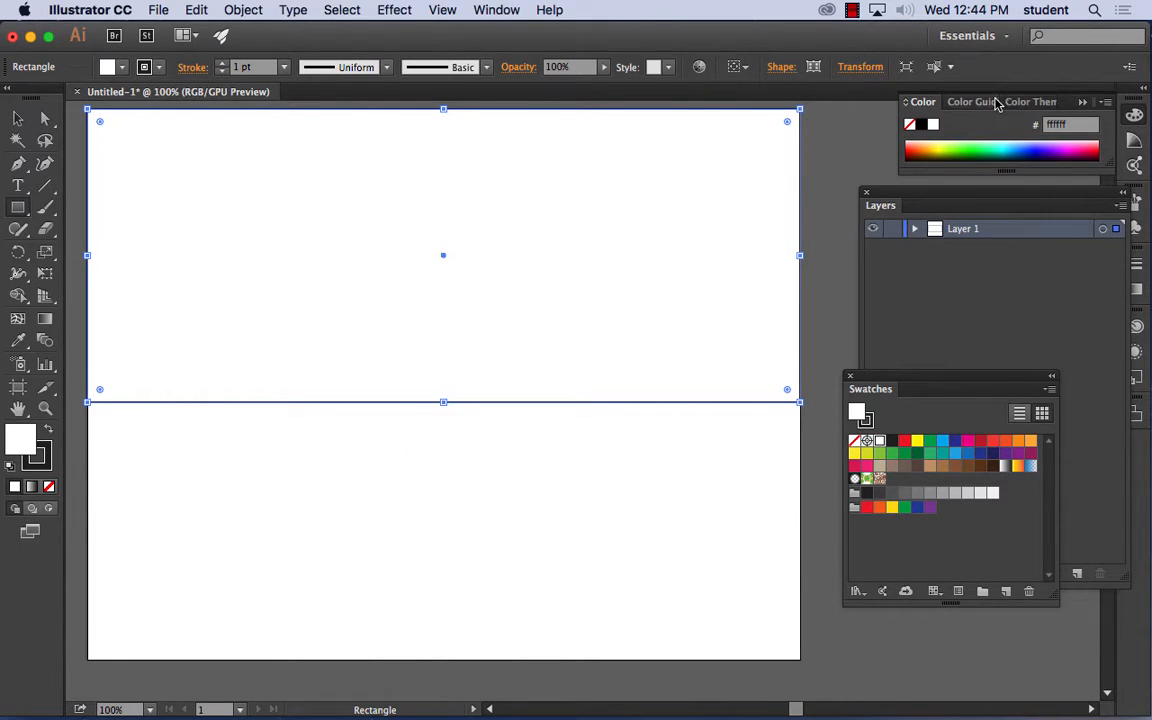
# - Show the Gradient panel undocked and fill the rectangle with the default white-to-black linear gradient
pyautogui.click(495, 11)
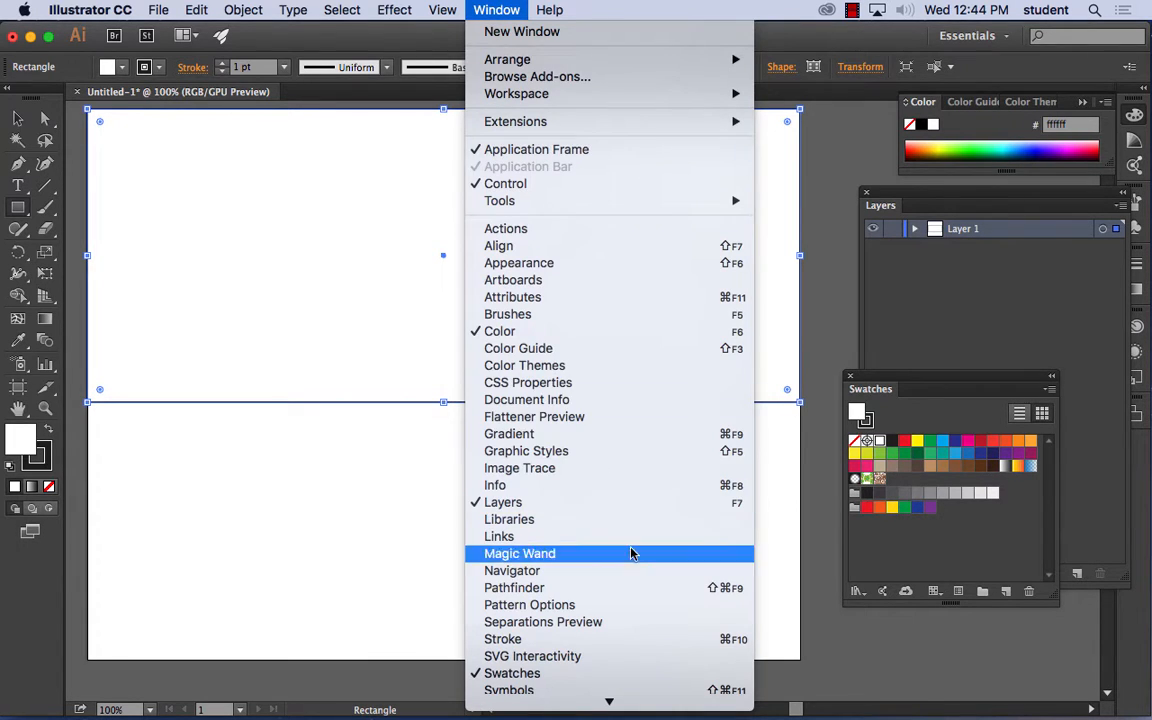
pyautogui.click(613, 436)
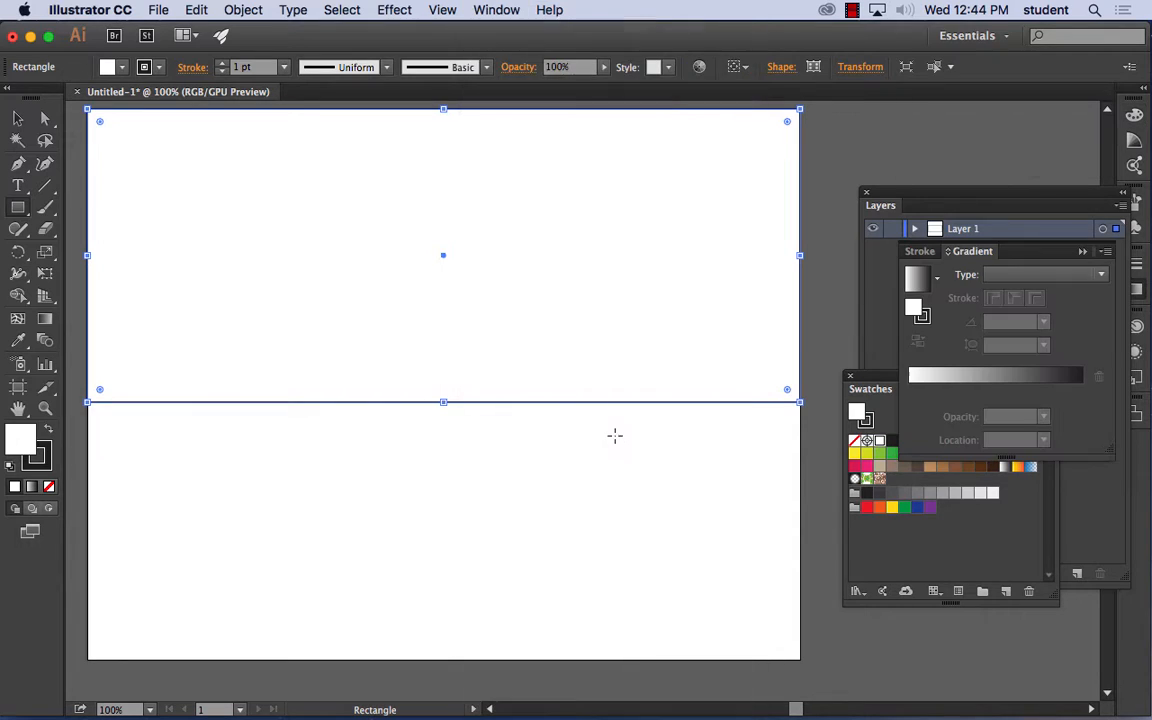
pyautogui.moveTo(969, 258); pyautogui.dragTo(680, 207)
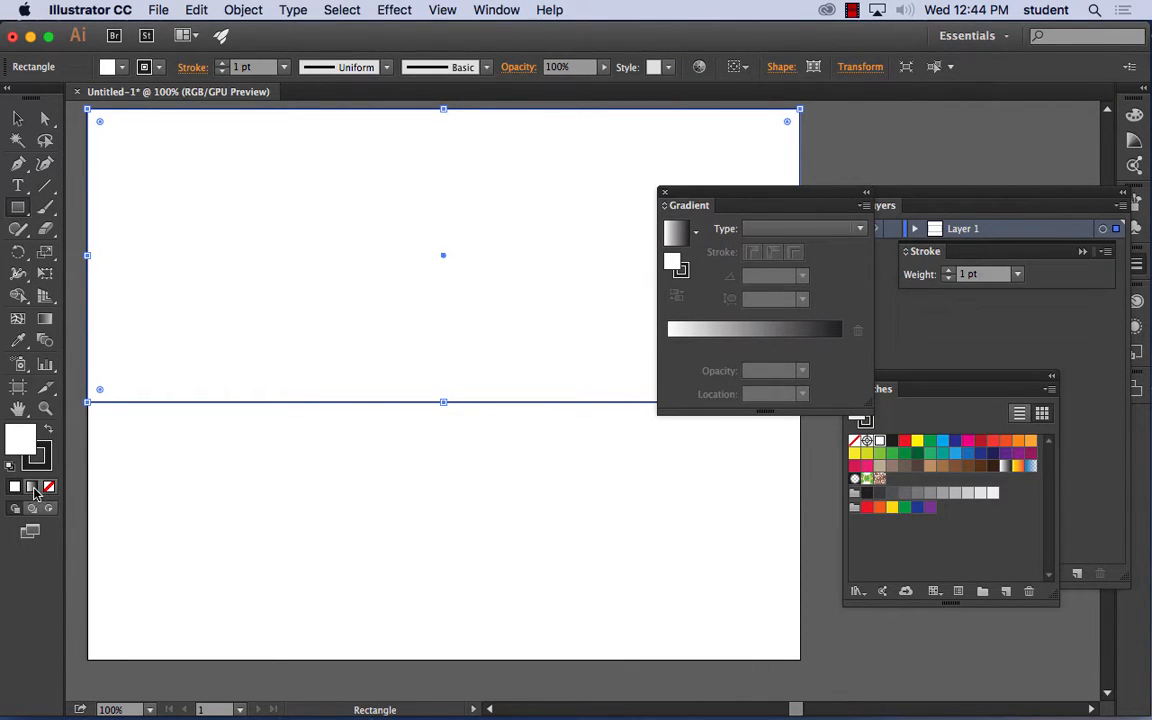
pyautogui.click(33, 488)
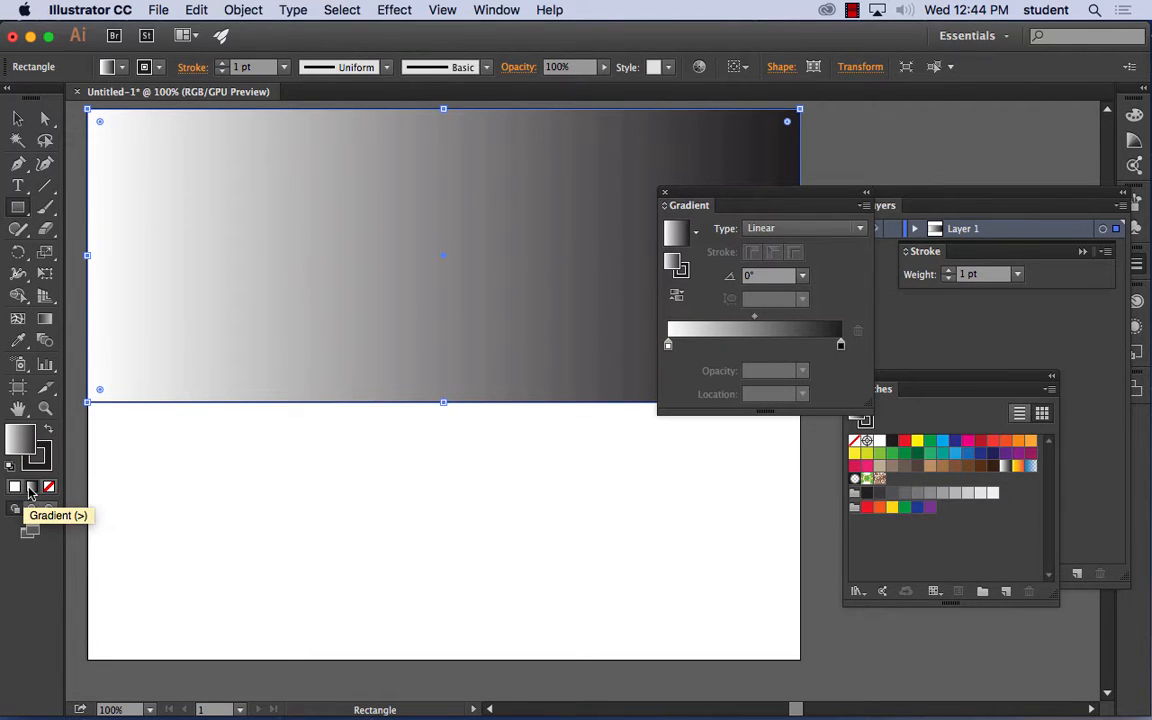
# - Recolor the gradient's start stop light blue and its end stop dark blue from the swatches
pyautogui.click(943, 440)
pyautogui.moveTo(700, 365); pyautogui.dragTo(668, 346)
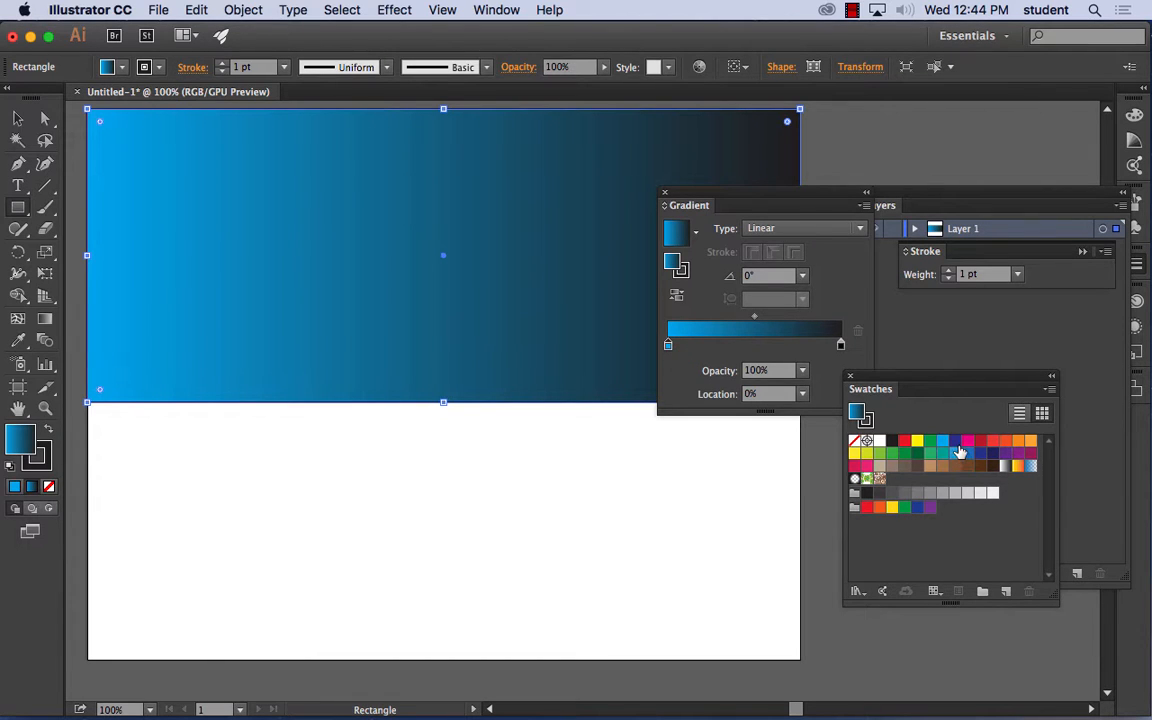
pyautogui.moveTo(956, 442); pyautogui.dragTo(840, 348)
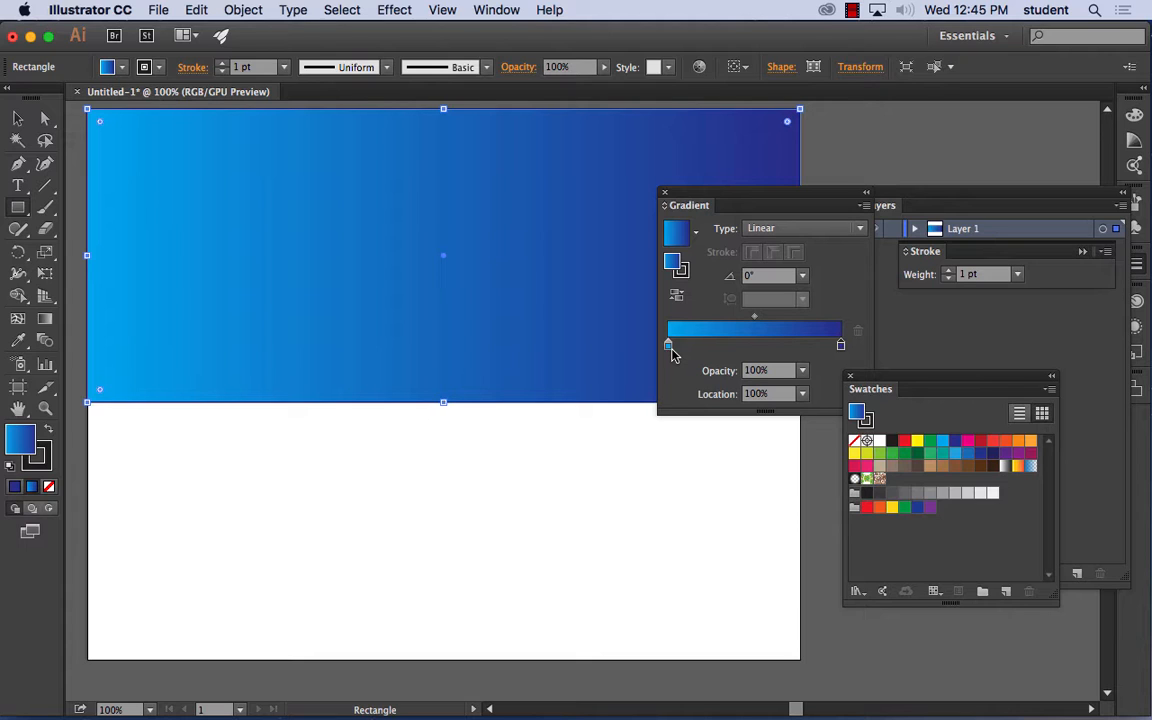
# - Try different gradient directions on the rectangle, ending with a vertical -90° blend from light blue at the top to dark blue
pyautogui.click(48, 323)
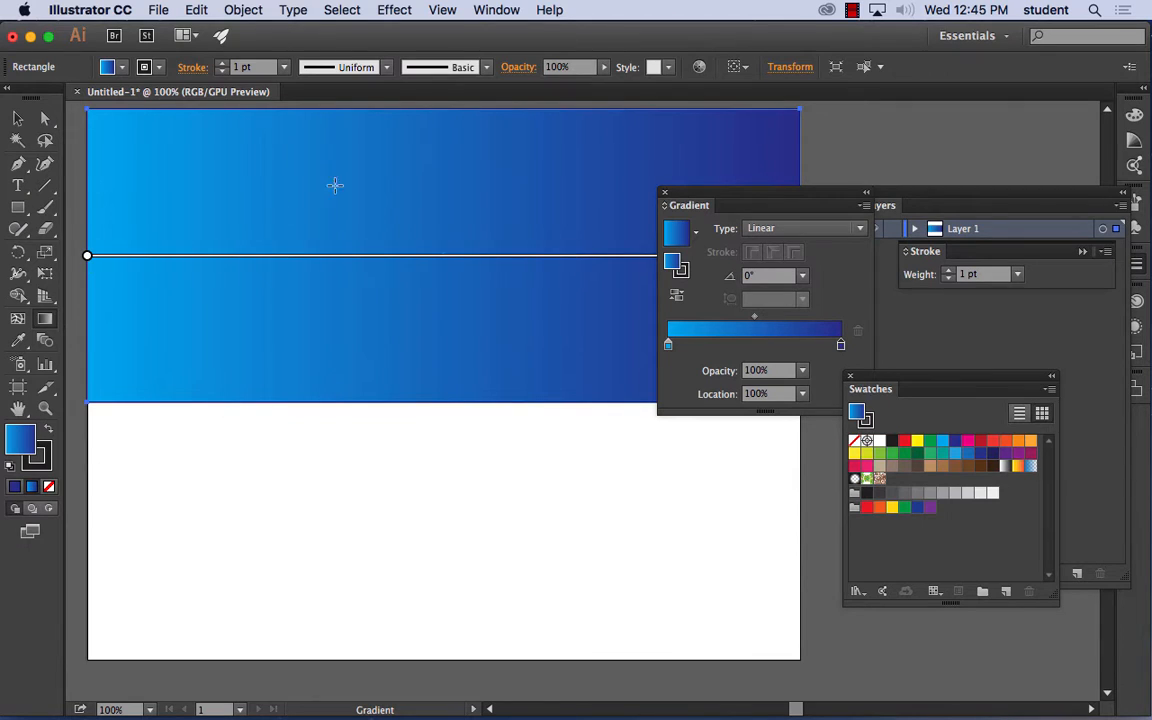
pyautogui.moveTo(400, 110); pyautogui.dragTo(390, 398)
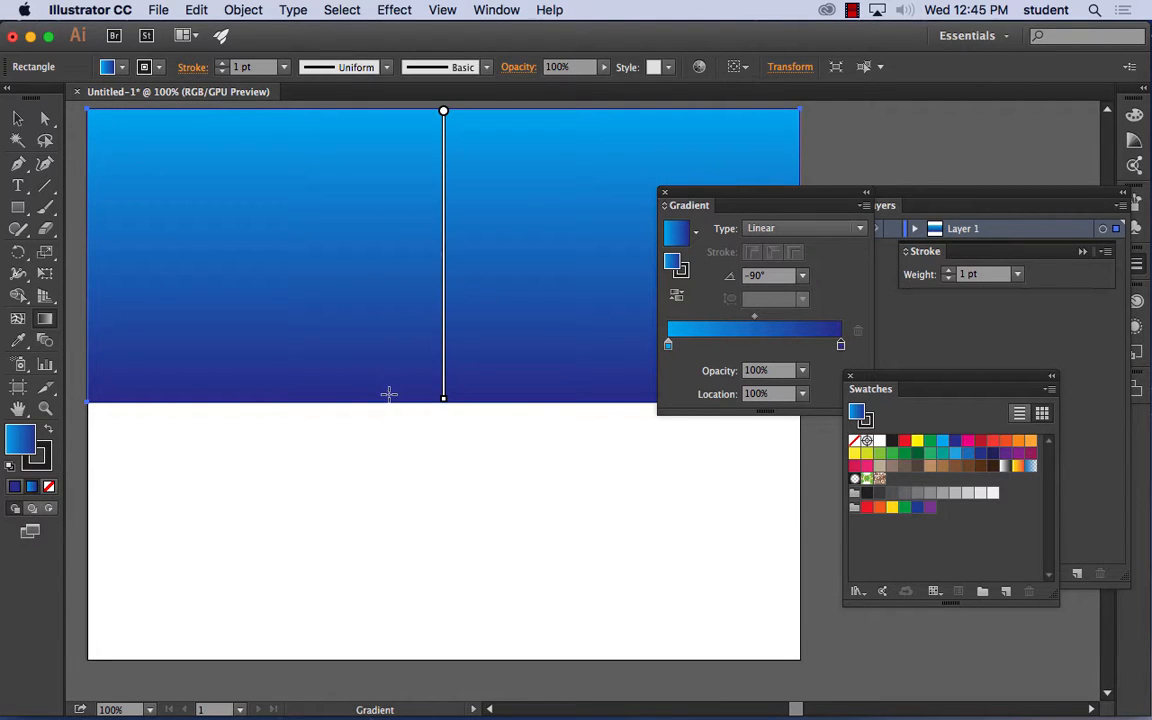
pyautogui.moveTo(389, 393)
pyautogui.mouseDown()
pyautogui.moveTo(398, 118)
pyautogui.moveTo(398, 386)
pyautogui.mouseUp()
pyautogui.moveTo(282, 155); pyautogui.dragTo(560, 339)
pyautogui.moveTo(522, 185); pyautogui.dragTo(380, 345)
pyautogui.moveTo(375, 222); pyautogui.dragTo(370, 350)
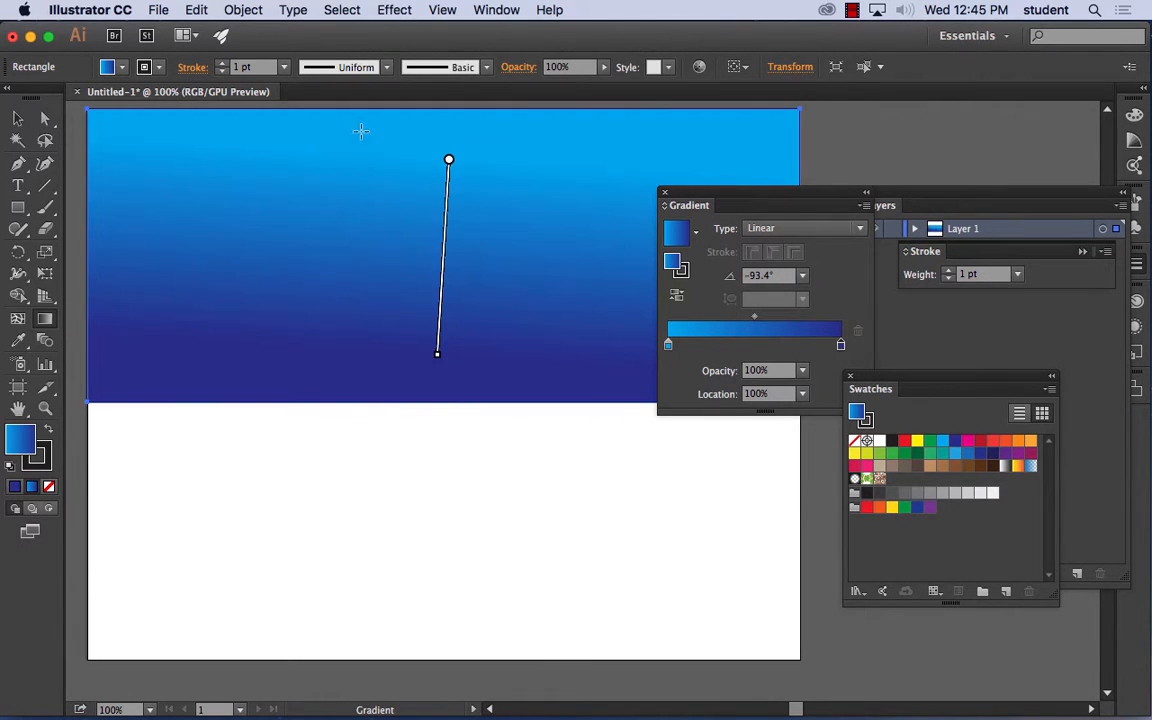
pyautogui.moveTo(365, 131); pyautogui.dragTo(355, 410)
pyautogui.moveTo(429, 154); pyautogui.dragTo(506, 369)
pyautogui.moveTo(366, 146); pyautogui.dragTo(362, 185)
pyautogui.moveTo(450, 149); pyautogui.dragTo(440, 334)
pyautogui.moveTo(440, 123)
pyautogui.mouseDown()
pyautogui.moveTo(429, 391)
pyautogui.moveTo(486, 411)
pyautogui.moveTo(443, 406)
pyautogui.mouseUp()
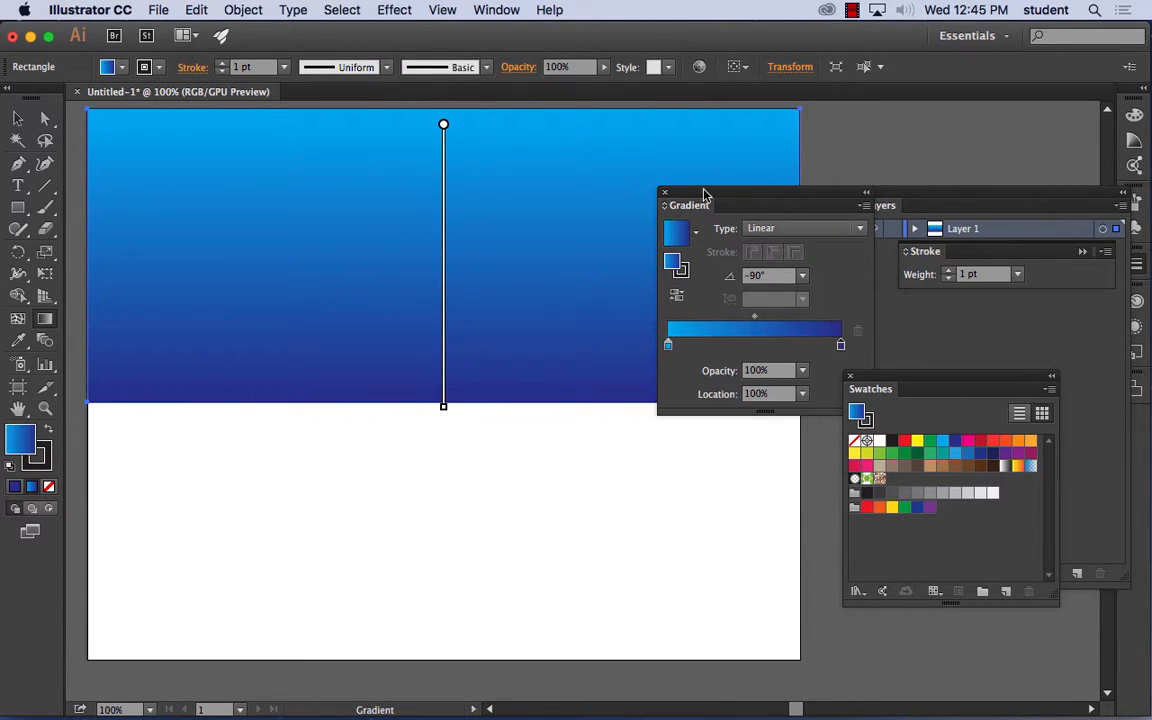
# - Move the Gradient panel over the rectangle, clear of the Layers and Swatches panels, and keep it shown
pyautogui.moveTo(704, 190); pyautogui.dragTo(586, 159)
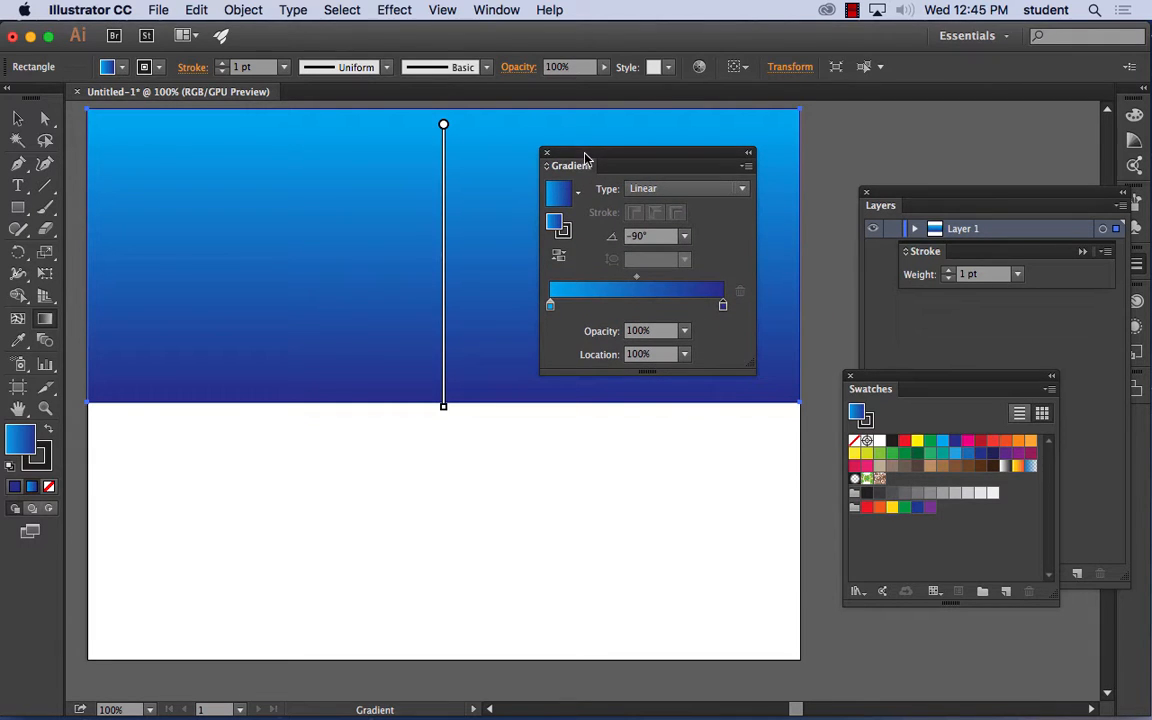
pyautogui.click(495, 10)
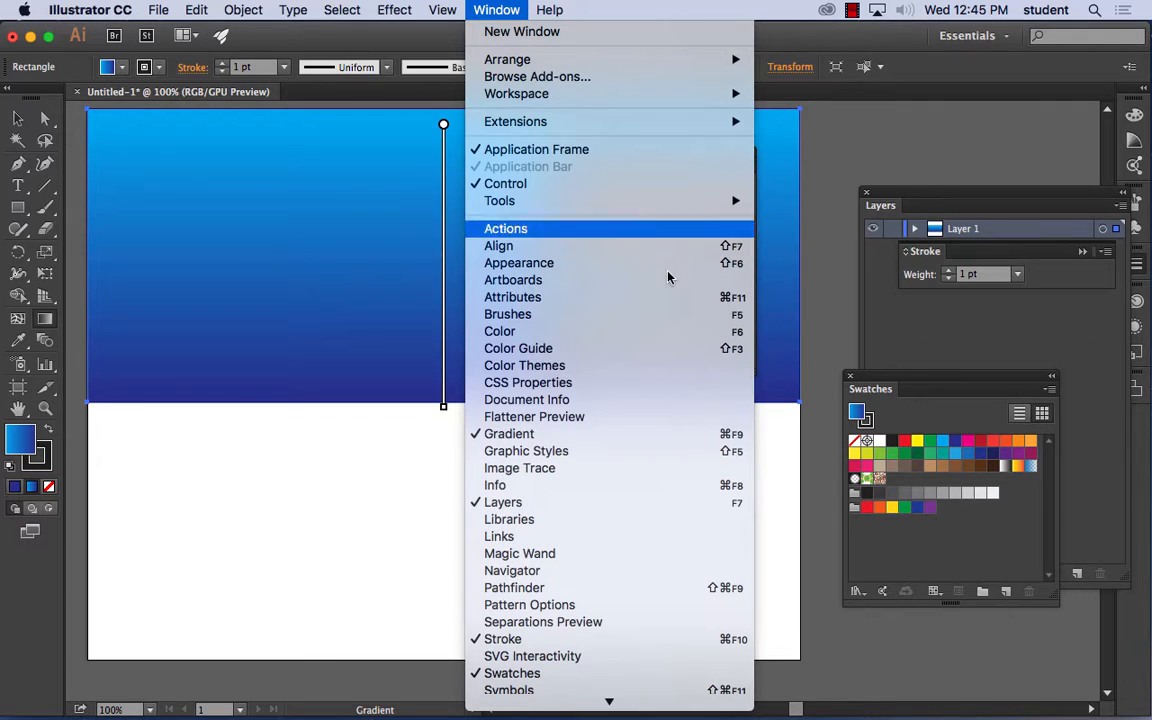
pyautogui.click(587, 433)
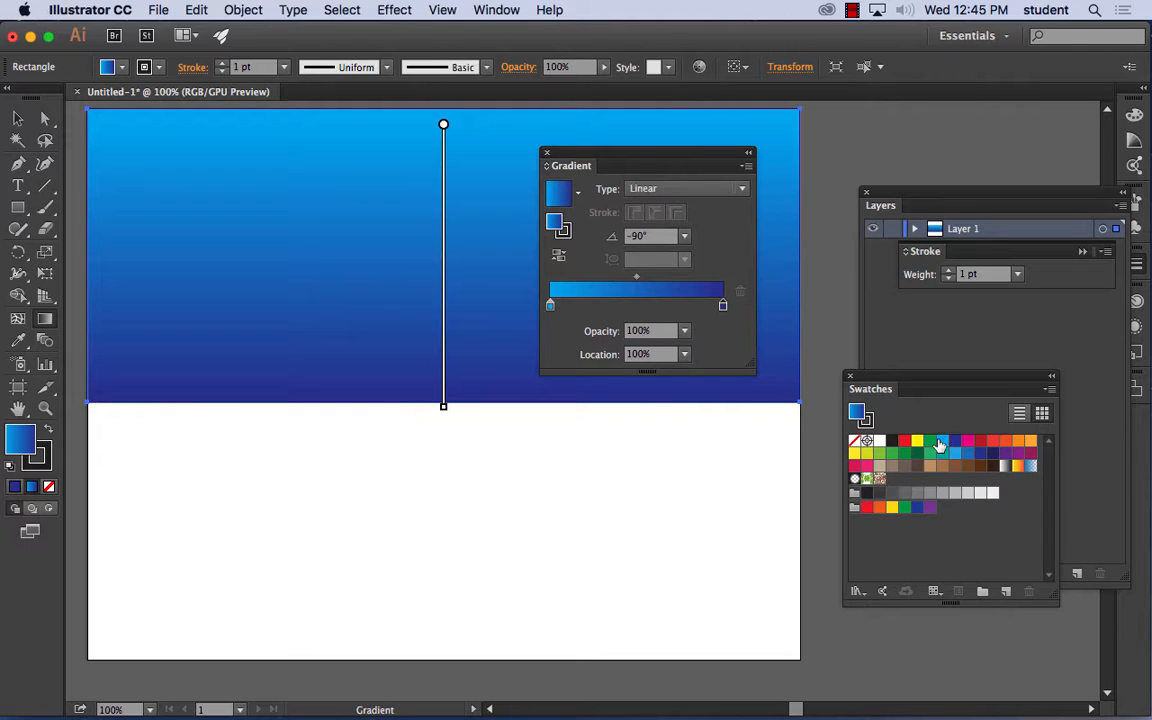
# - Add a middle gradient stop at about 51%, color it with the lightest gray swatch, and remove it again
pyautogui.click(639, 305)
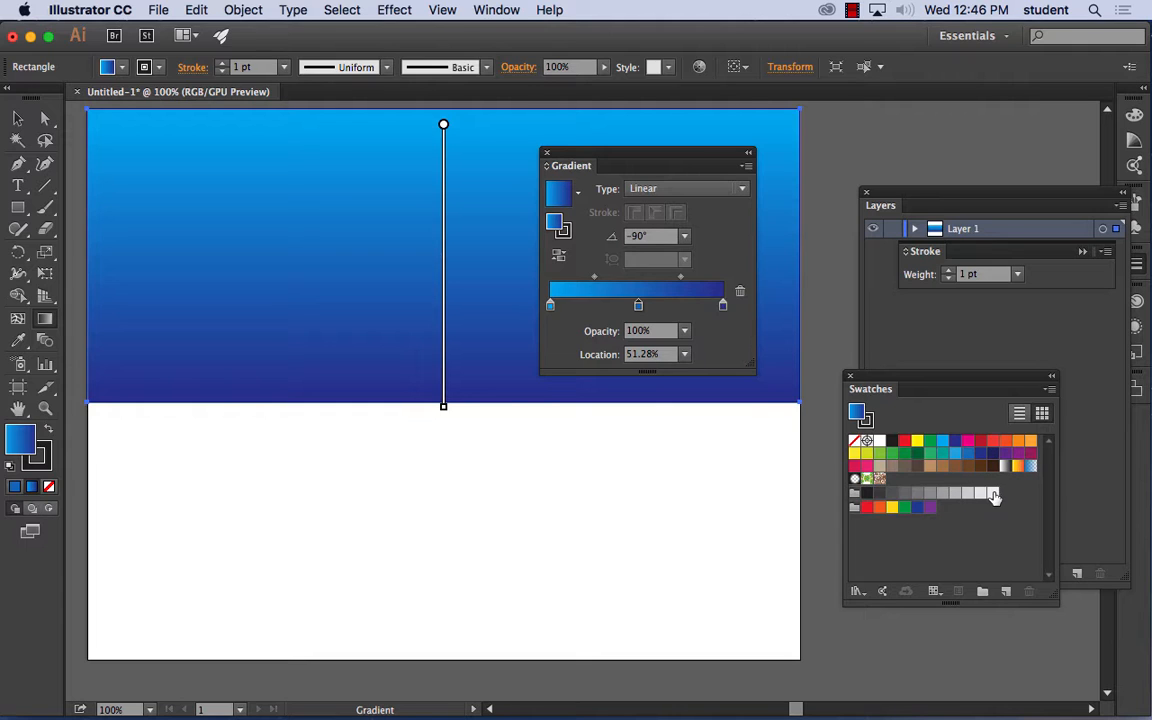
pyautogui.moveTo(990, 494); pyautogui.dragTo(639, 306)
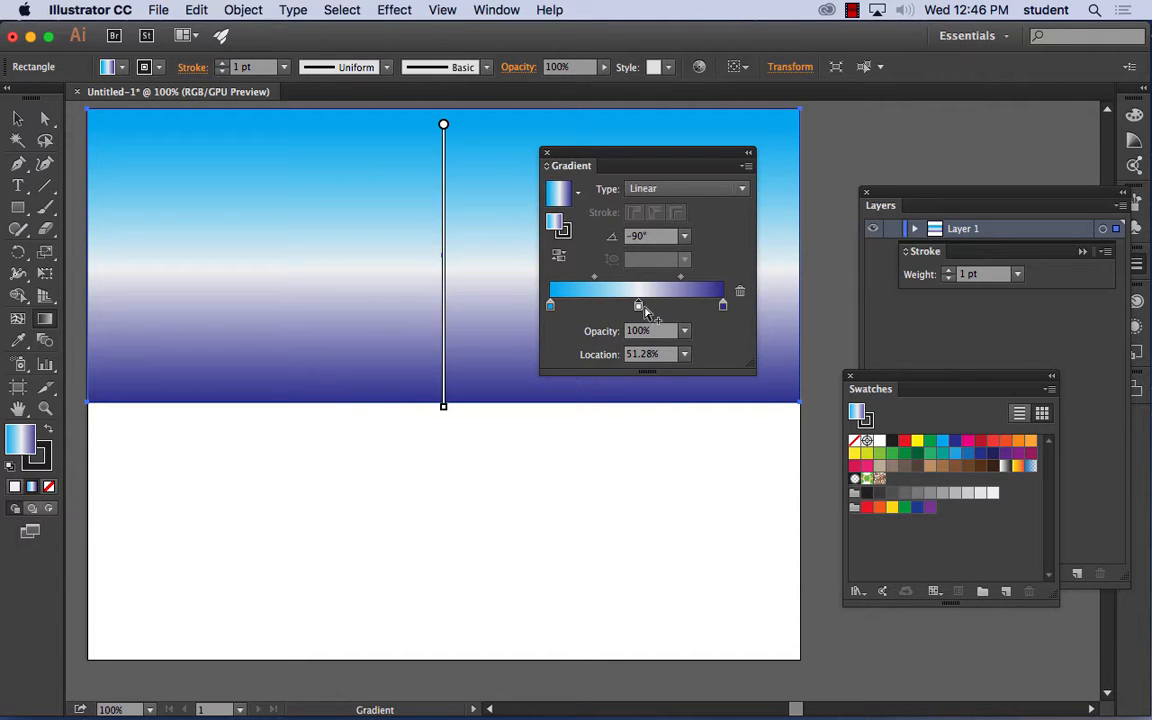
pyautogui.moveTo(638, 305); pyautogui.dragTo(638, 420)
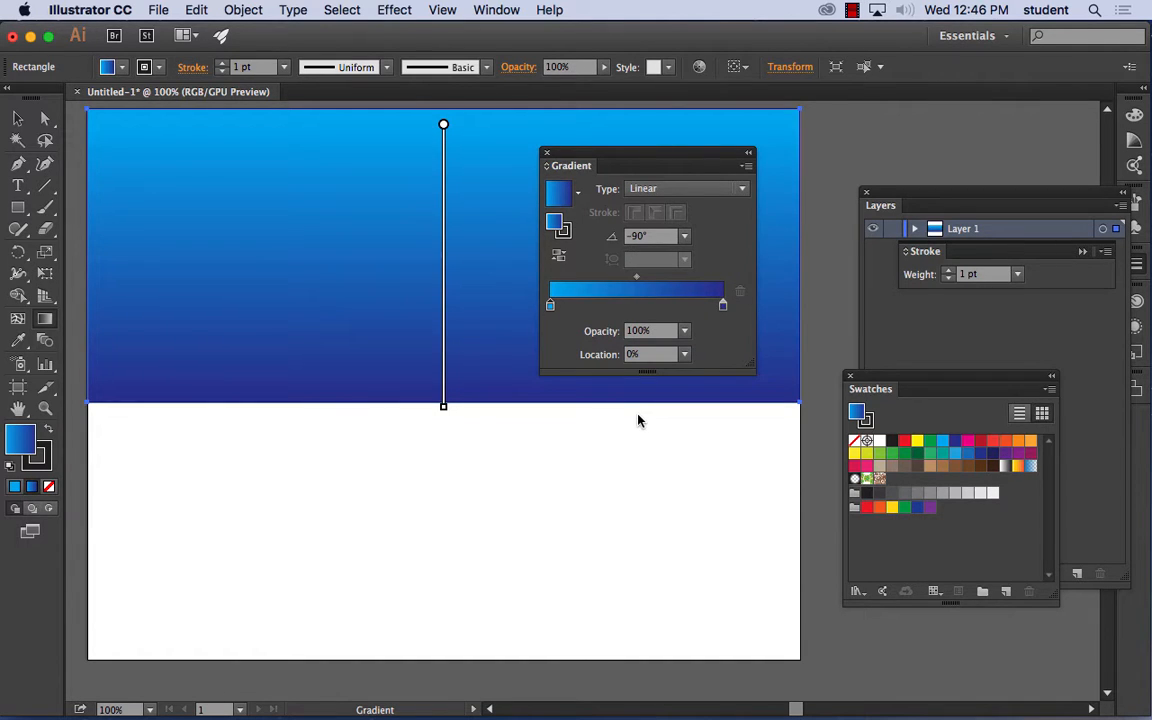
# - Add a middle stop at about 50%, choose the lightest gray in the stop's own color options, and remove it
pyautogui.click(637, 305)
pyautogui.doubleClick(638, 305)
pyautogui.click(652, 401)
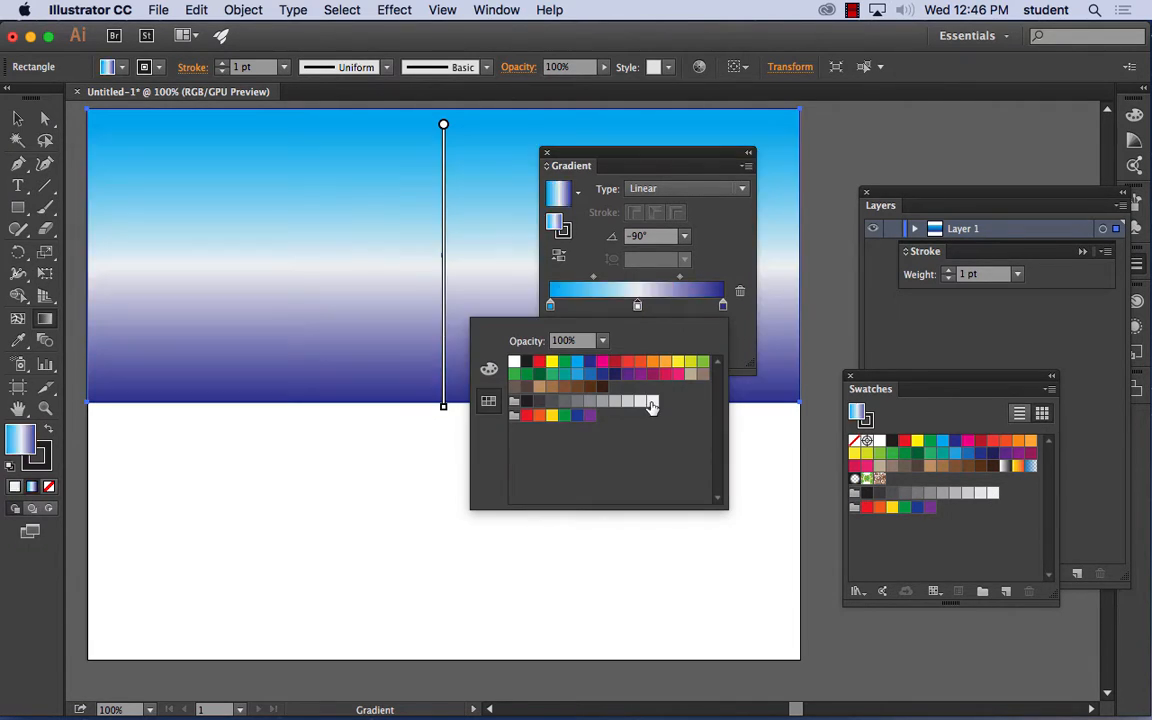
pyautogui.click(637, 305)
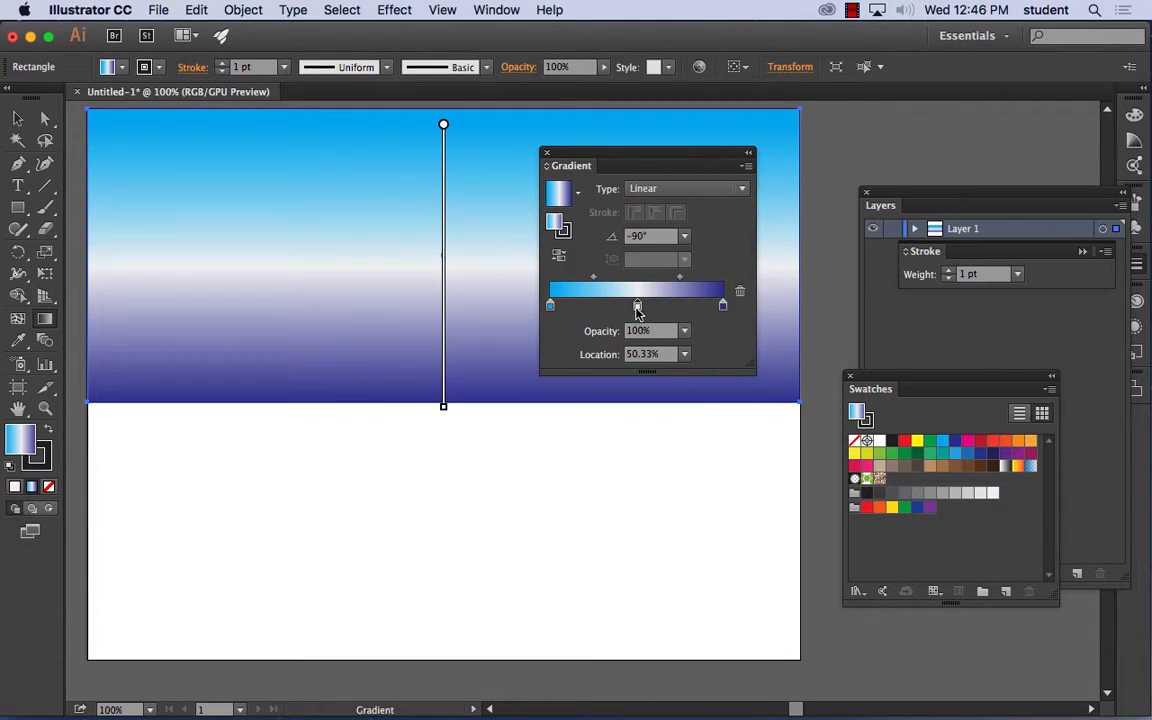
pyautogui.moveTo(638, 305); pyautogui.dragTo(652, 510)
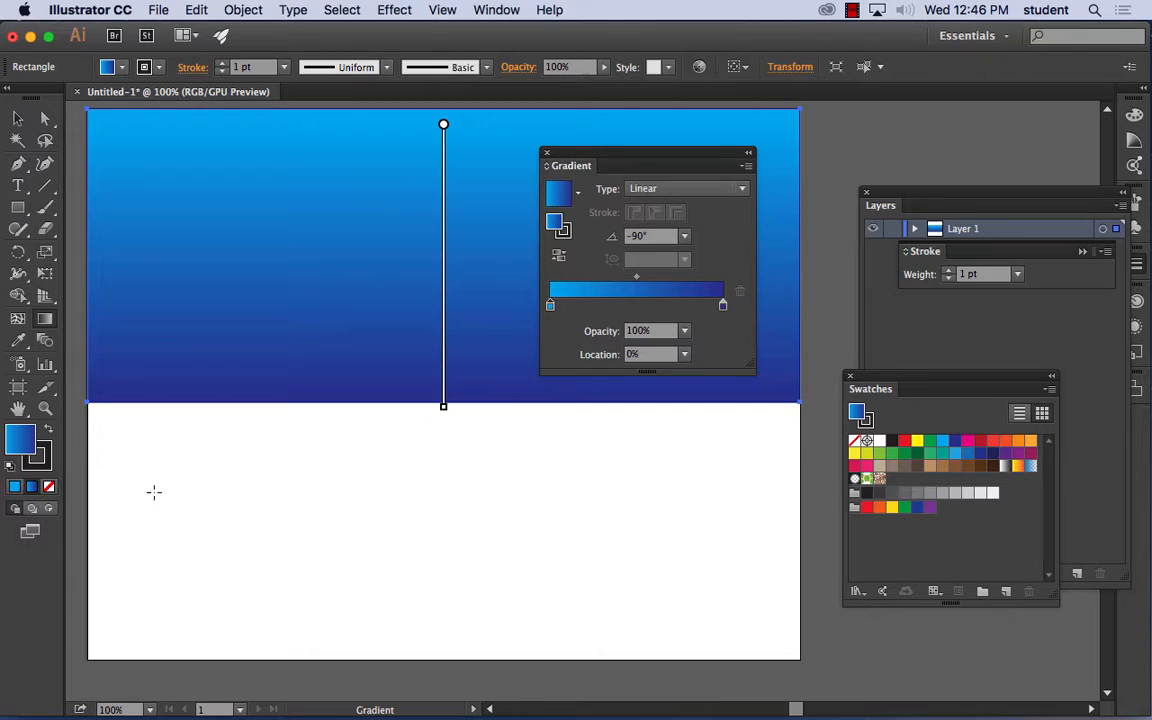
# - Remove the rectangle's stroke and make its fill active again
pyautogui.click(40, 463)
pyautogui.click(49, 487)
pyautogui.click(24, 438)
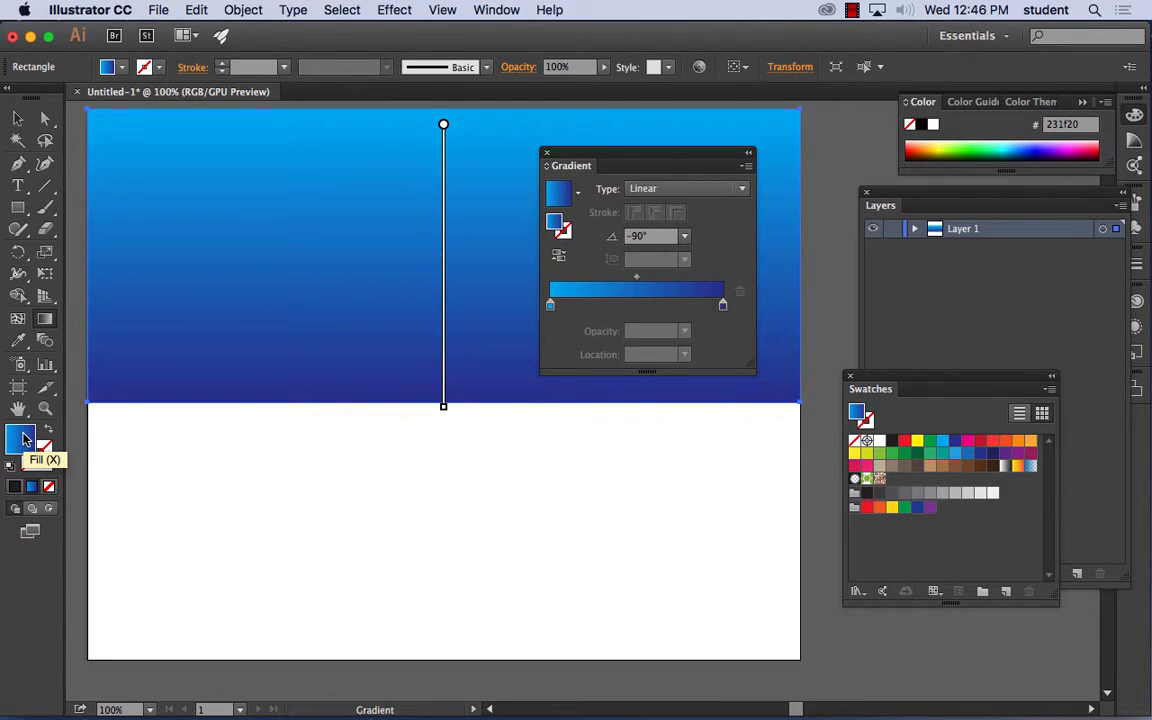
# - Redraw the rectangle's gradient almost vertically at about -89.8°, starting slightly below its top edge and ending at its bottom edge
pyautogui.click(48, 321)
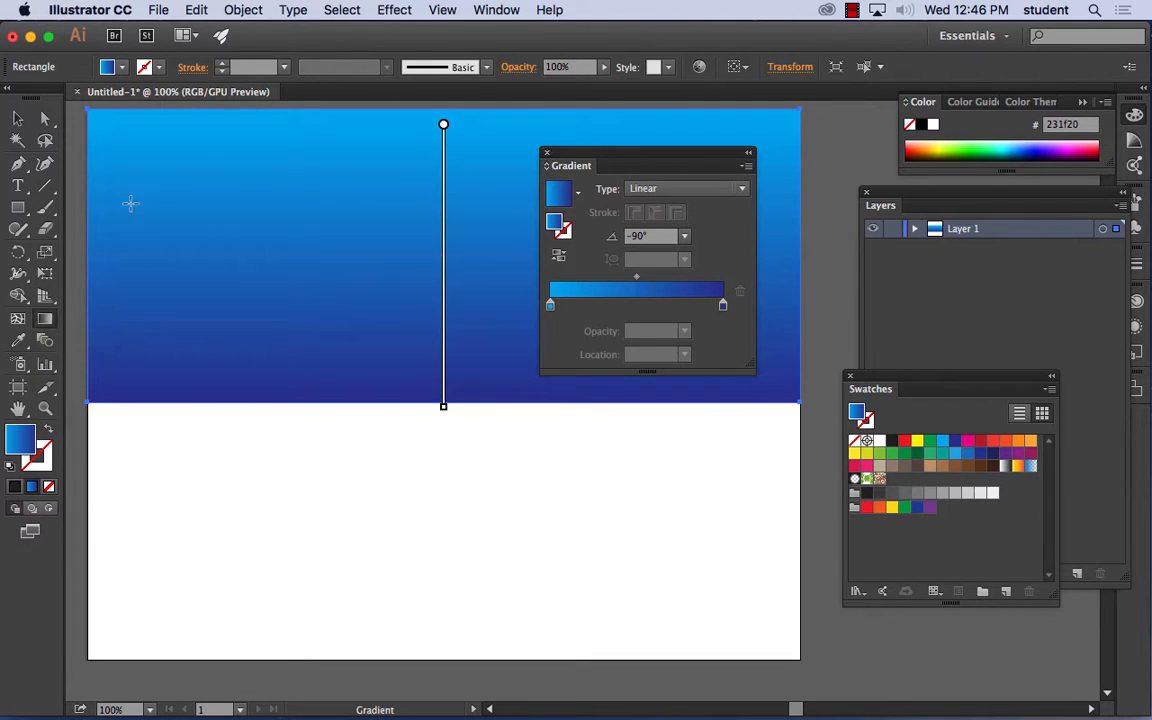
pyautogui.moveTo(189, 138); pyautogui.dragTo(435, 491)
pyautogui.moveTo(316, 128); pyautogui.dragTo(320, 505)
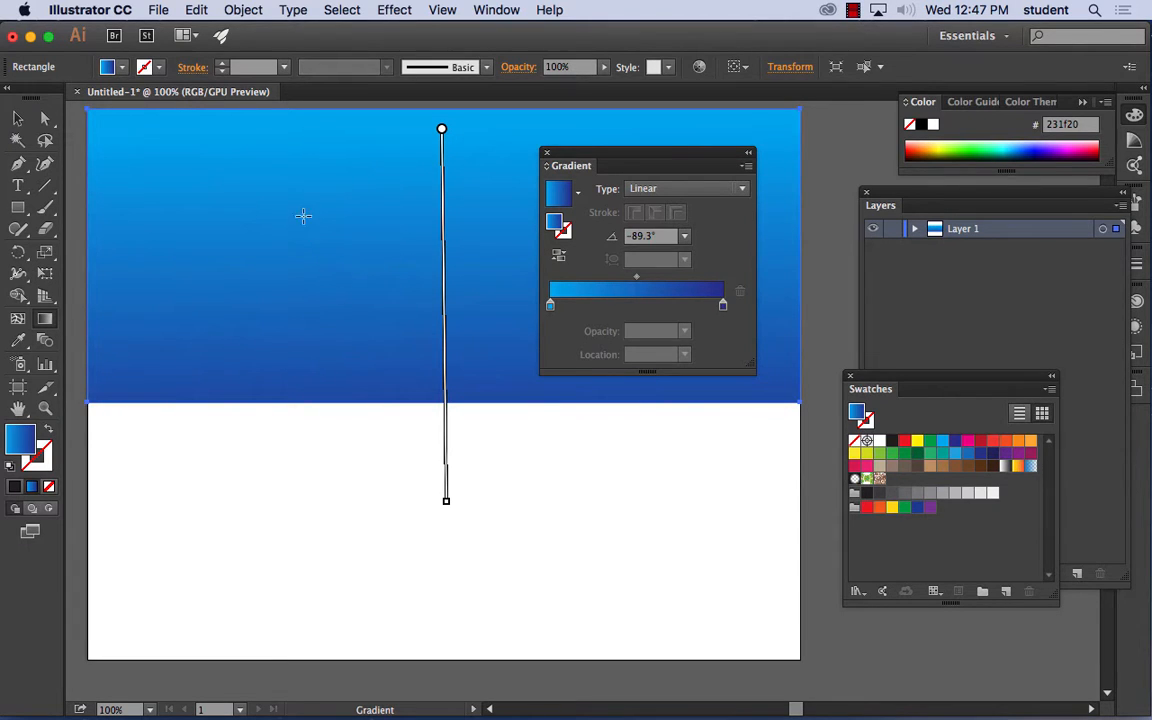
pyautogui.moveTo(399, 149); pyautogui.dragTo(465, 306)
pyautogui.moveTo(432, 150); pyautogui.dragTo(442, 399)
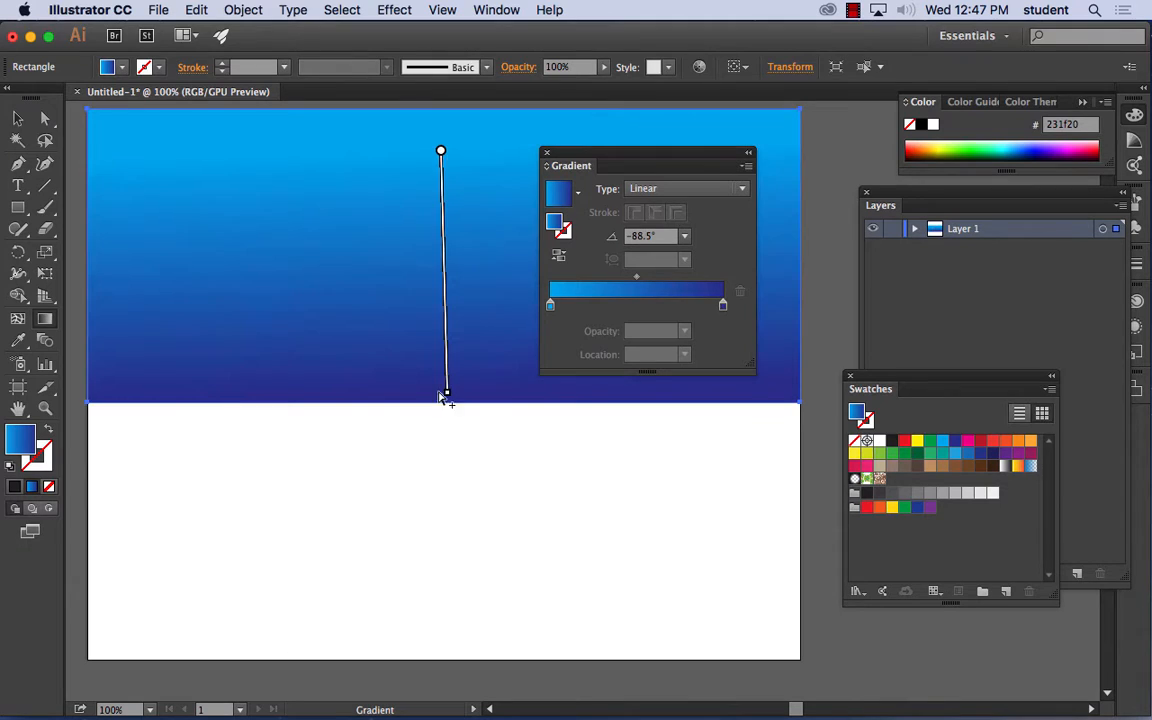
pyautogui.moveTo(411, 149)
pyautogui.mouseDown()
pyautogui.moveTo(422, 396)
pyautogui.moveTo(403, 420)
pyautogui.moveTo(411, 403)
pyautogui.mouseUp()
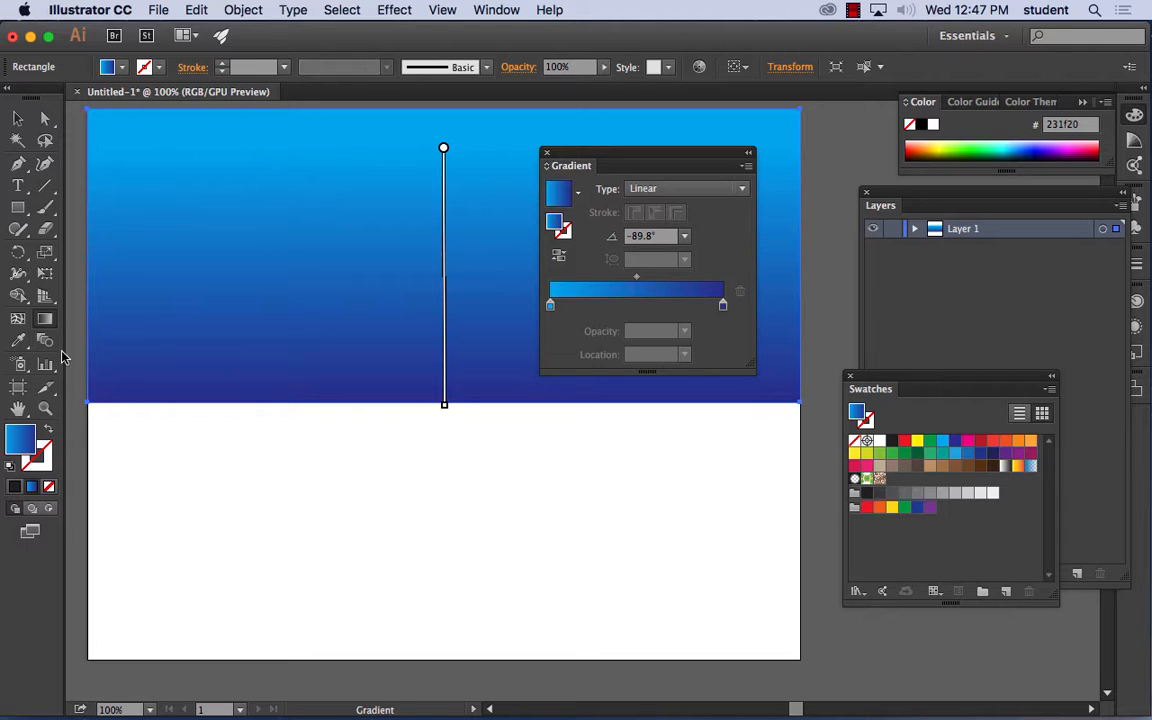
# - Draw a rectangle filling the artboard below the blue one and give its gradient a light green 8dc63f start and dark green 006838 end
pyautogui.click(19, 212)
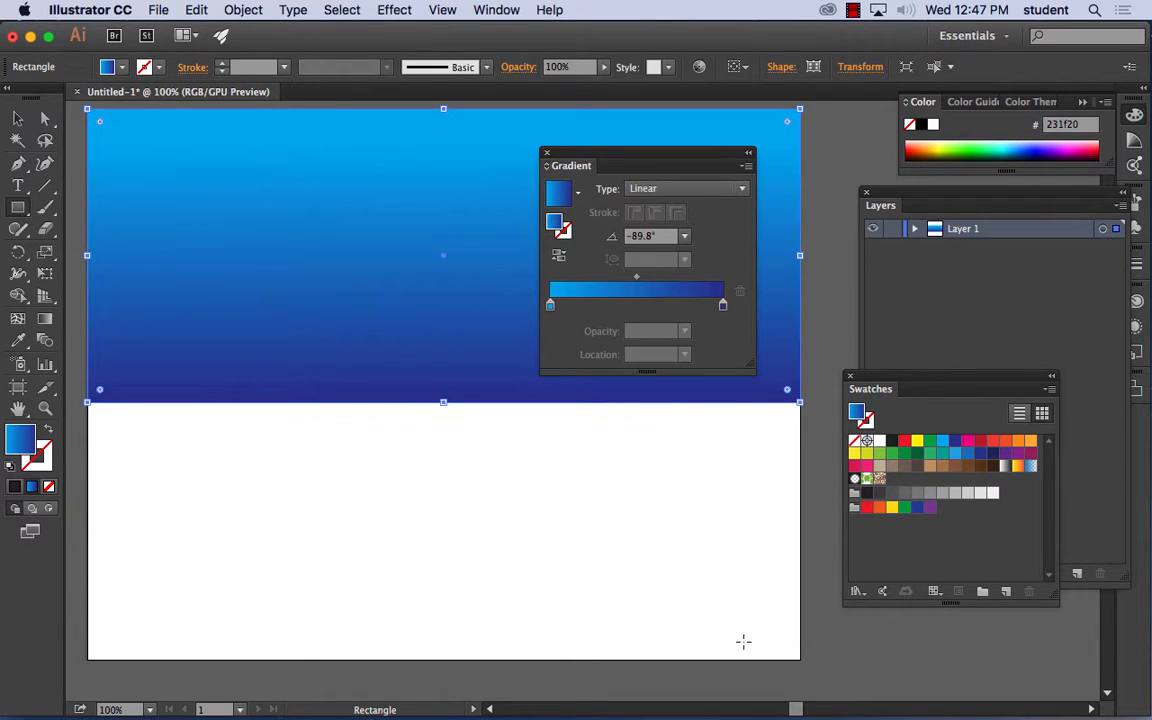
pyautogui.moveTo(800, 658); pyautogui.dragTo(85, 403)
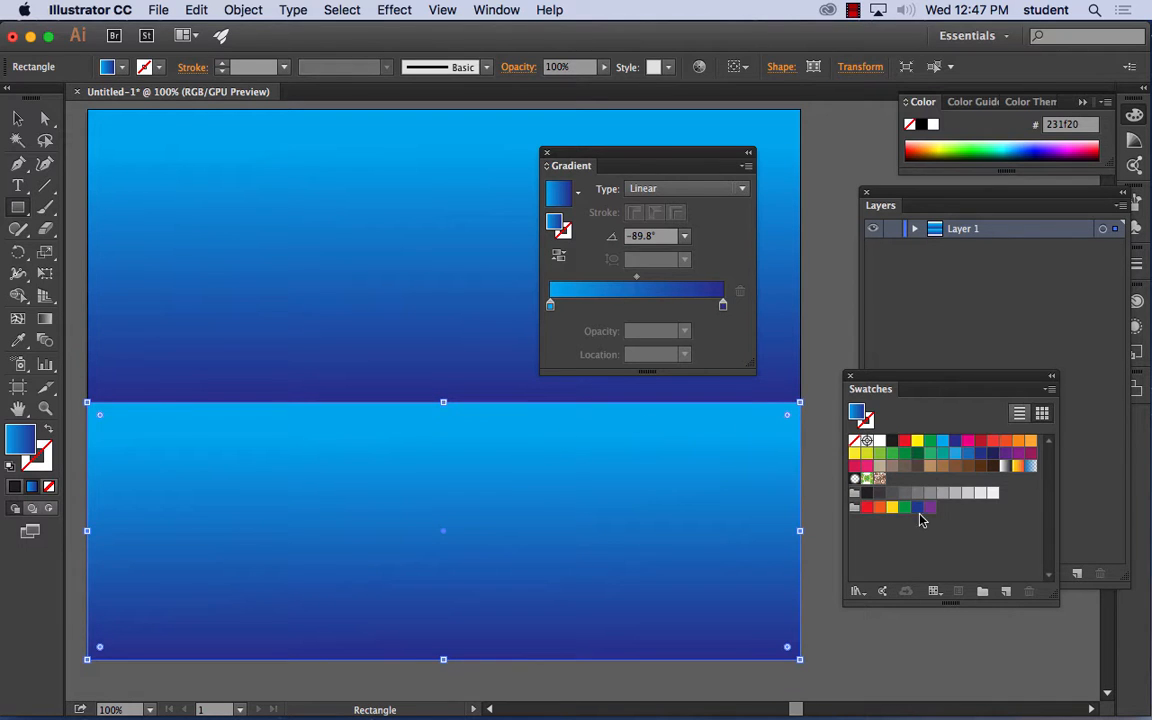
pyautogui.moveTo(904, 506); pyautogui.dragTo(724, 308)
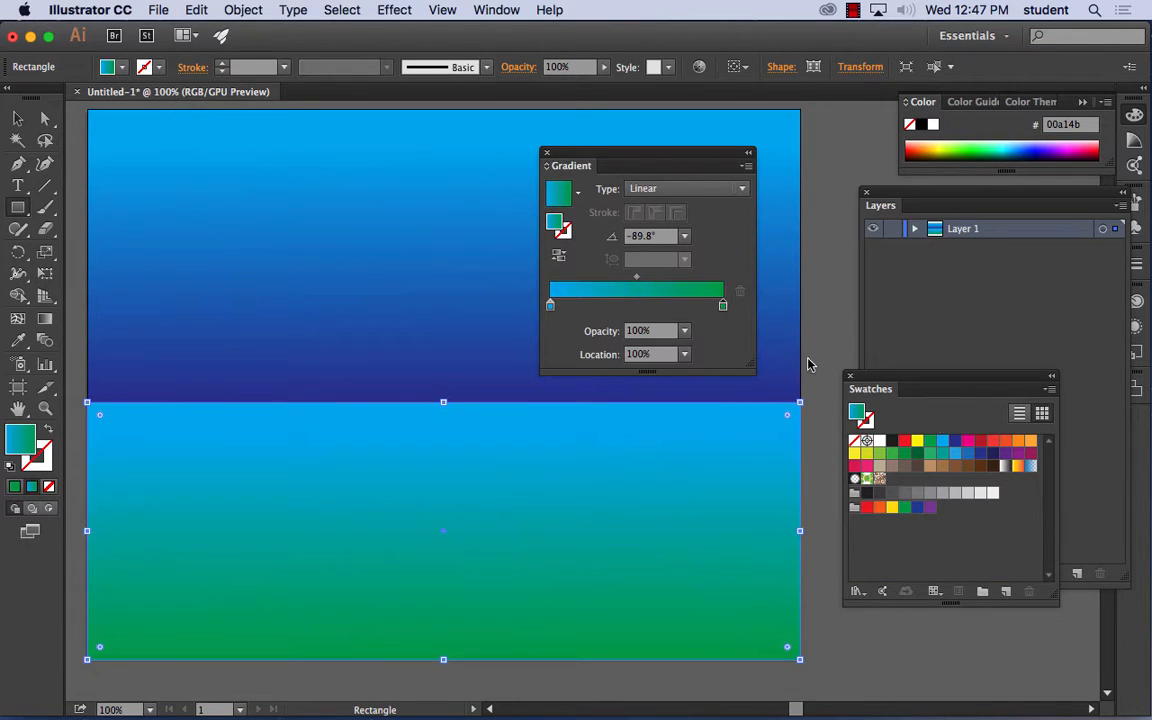
pyautogui.moveTo(890, 455); pyautogui.dragTo(550, 305)
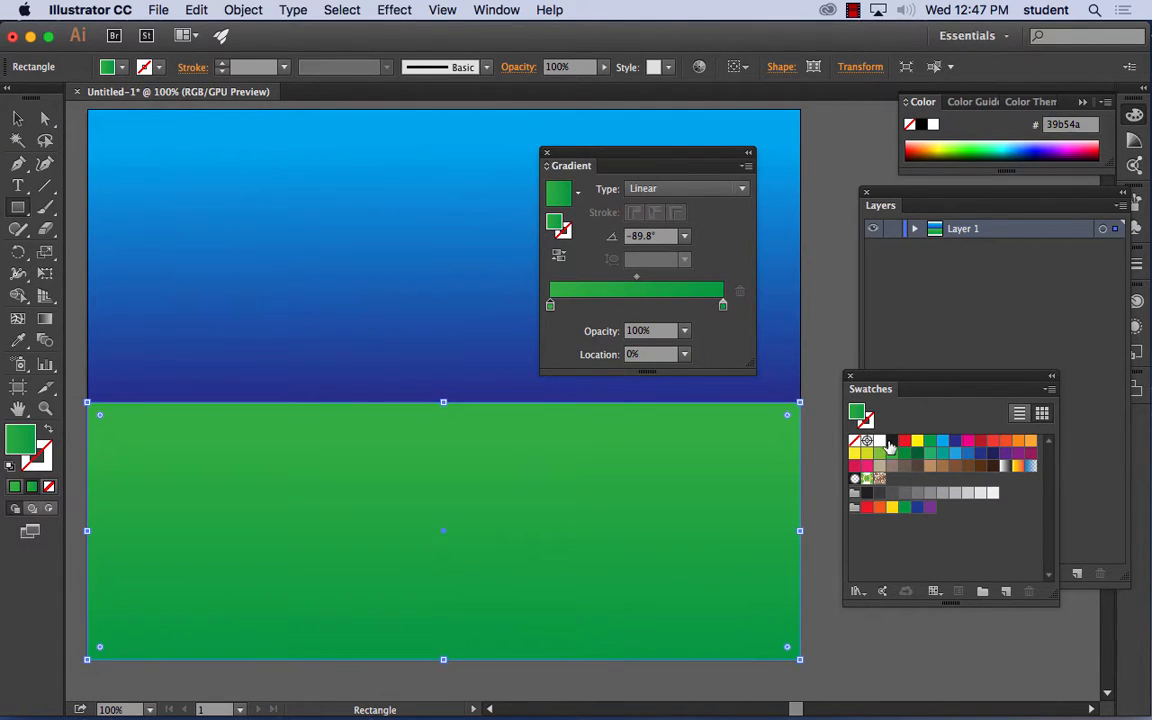
pyautogui.moveTo(880, 455); pyautogui.dragTo(555, 306)
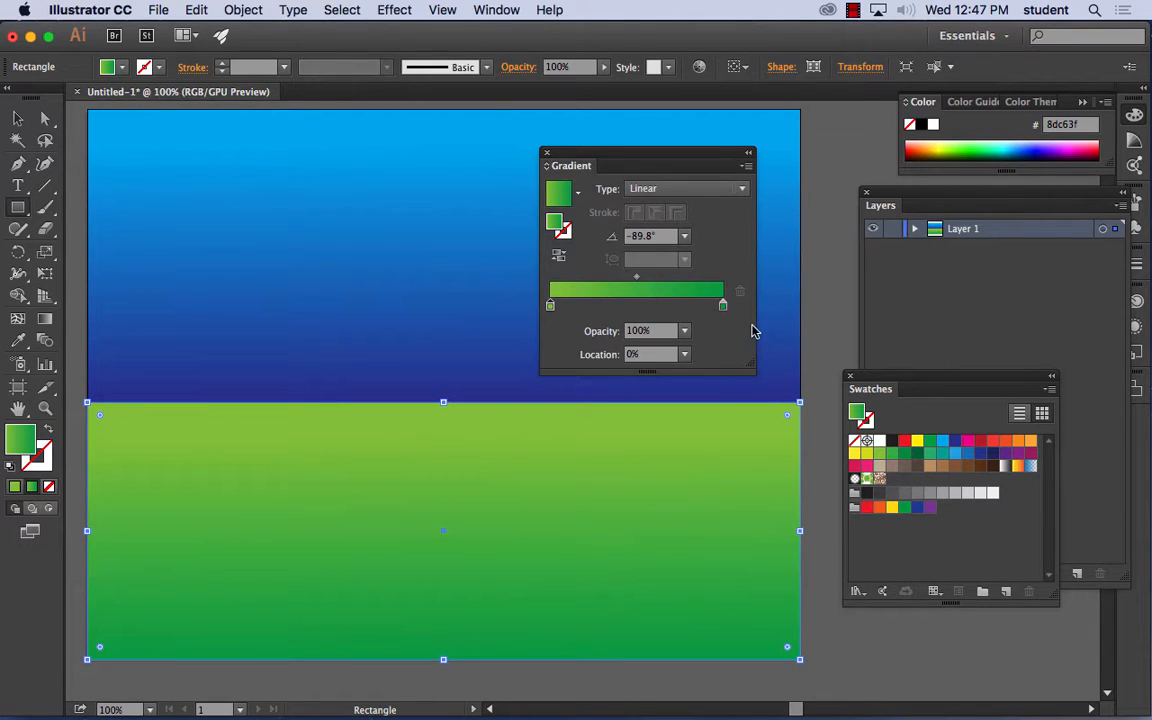
pyautogui.moveTo(917, 453); pyautogui.dragTo(724, 316)
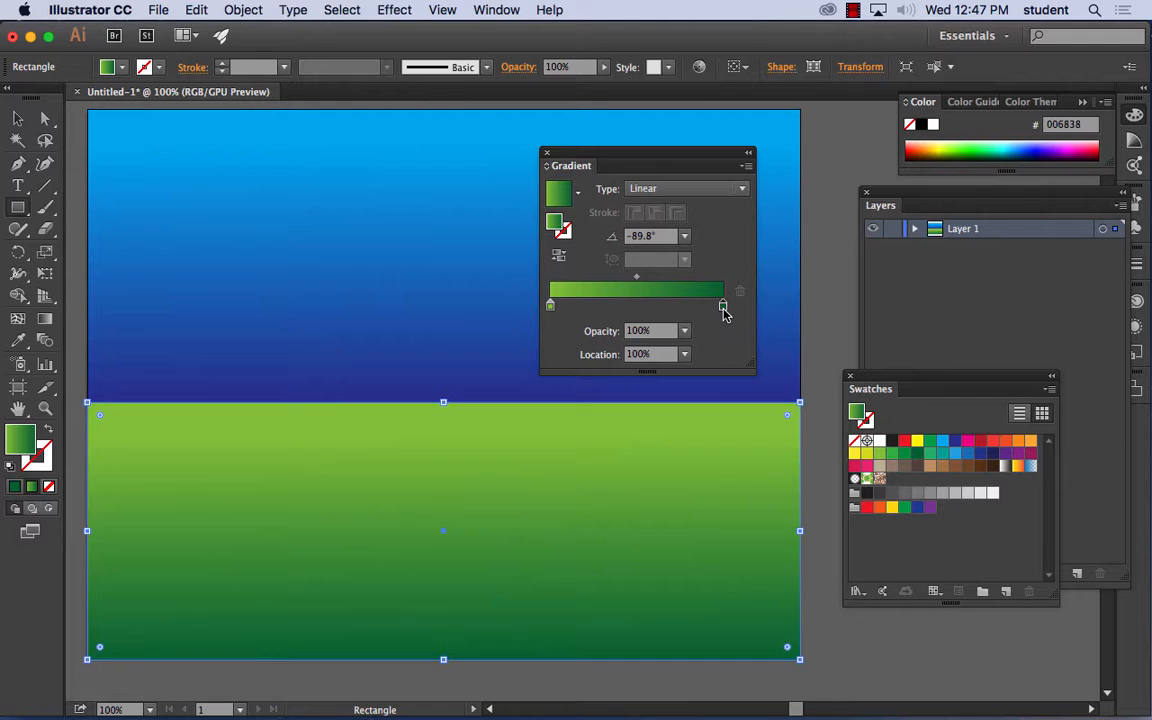
# - With nothing selected, draw a closed five-peak mountain range with the Pen tool, its base spanning the full horizon between the sky and the green
pyautogui.click(18, 162)
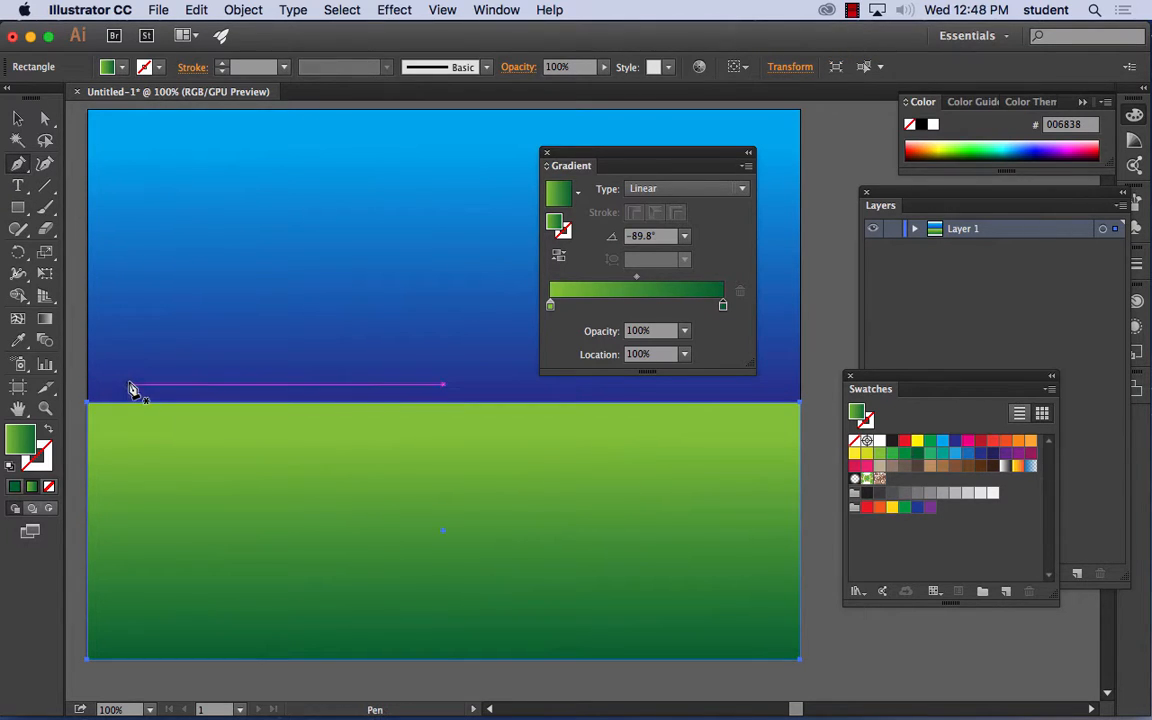
pyautogui.press('super+shift+a')
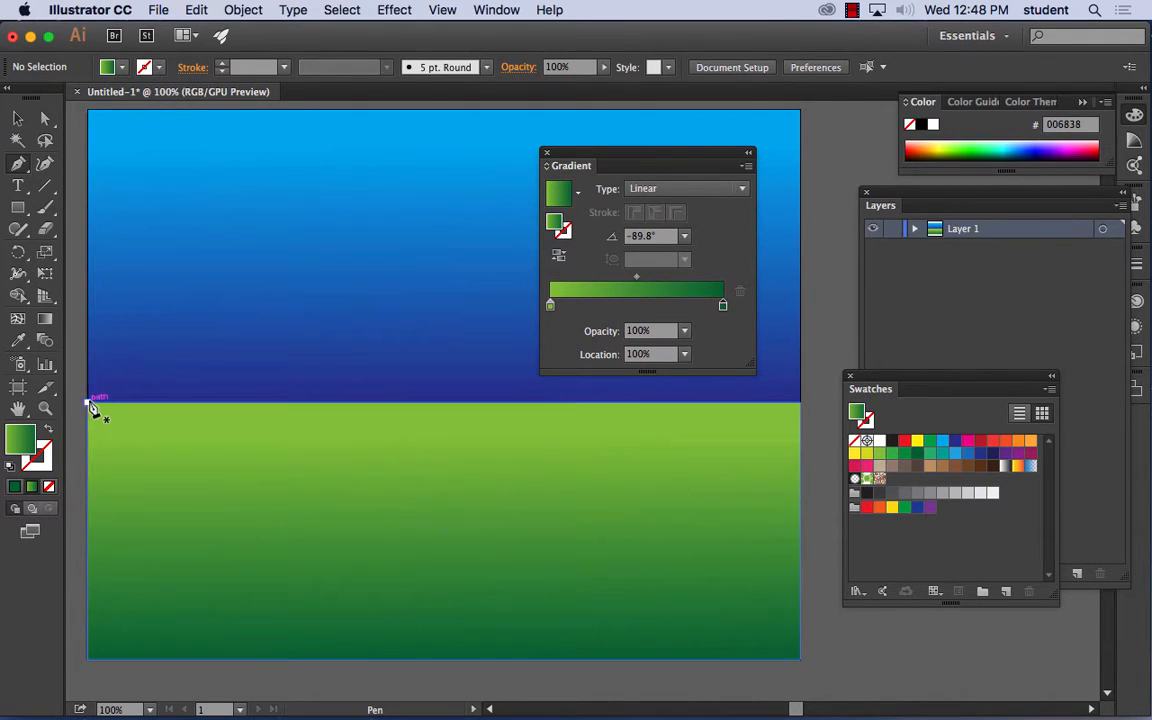
pyautogui.click(88, 402)
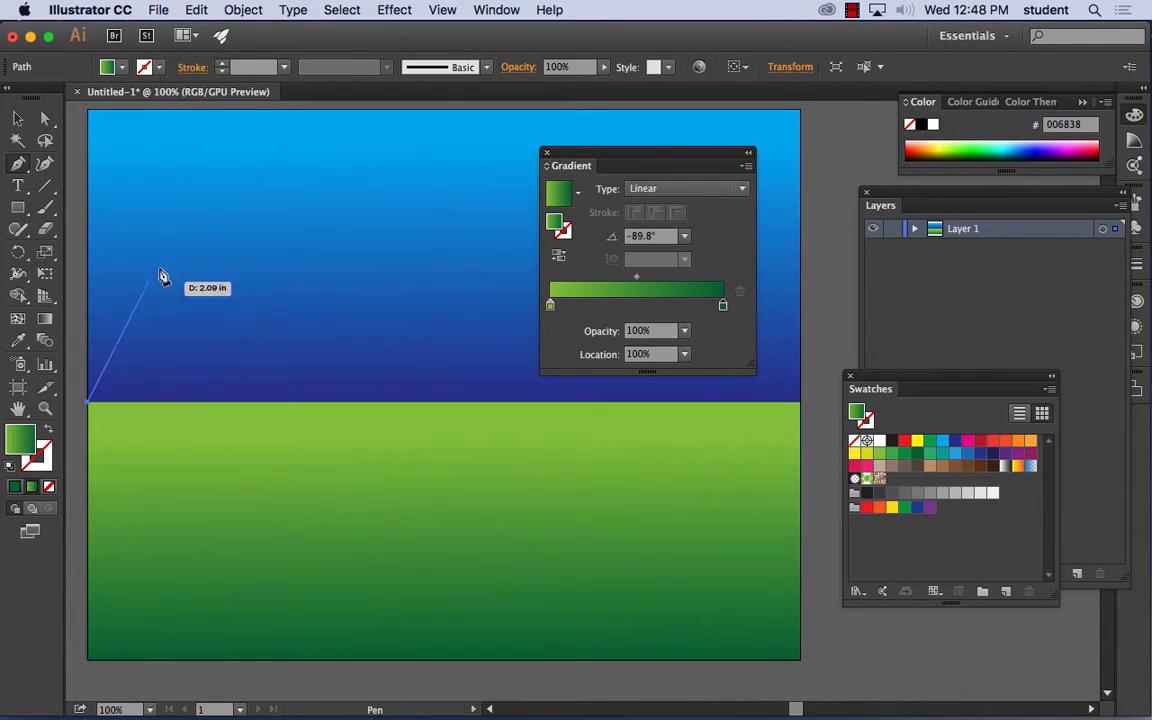
pyautogui.click(207, 217)
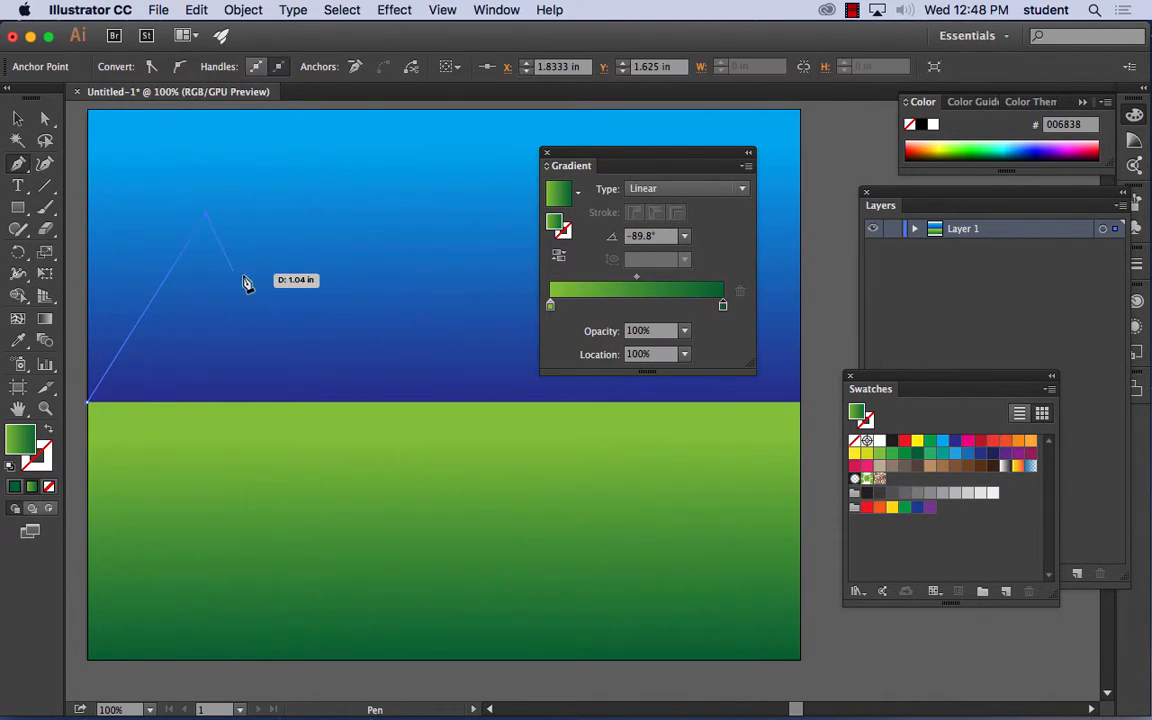
pyautogui.click(313, 299)
pyautogui.click(402, 180)
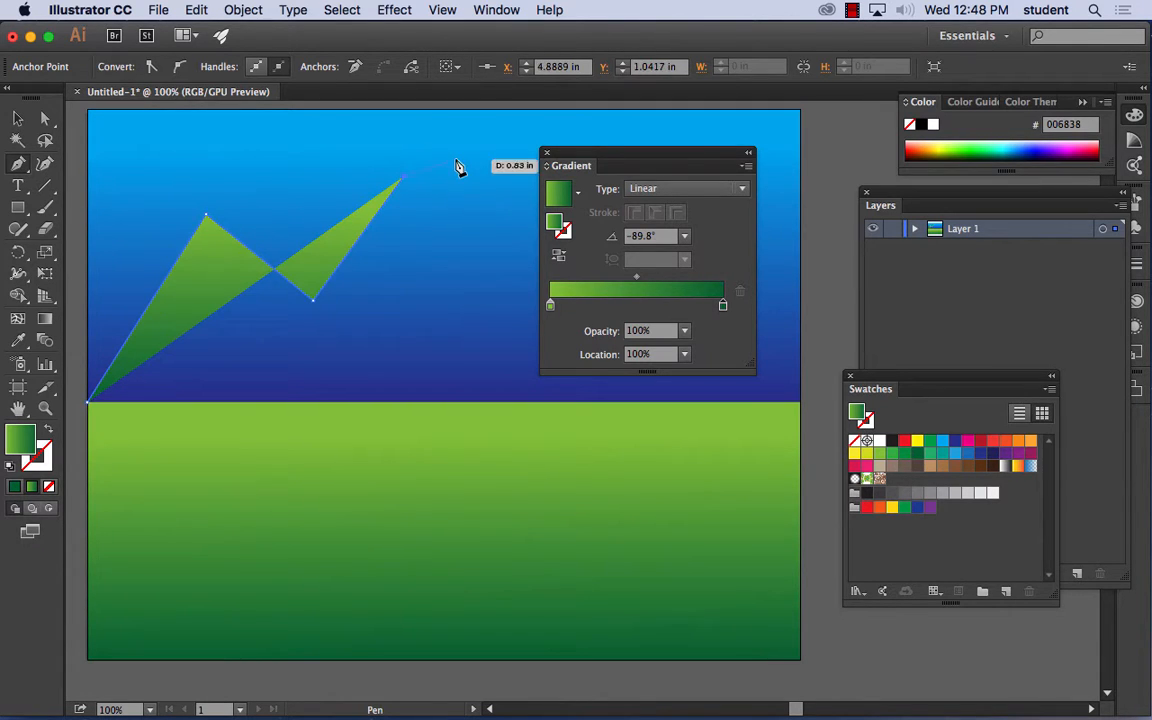
pyautogui.moveTo(596, 160); pyautogui.dragTo(608, 500)
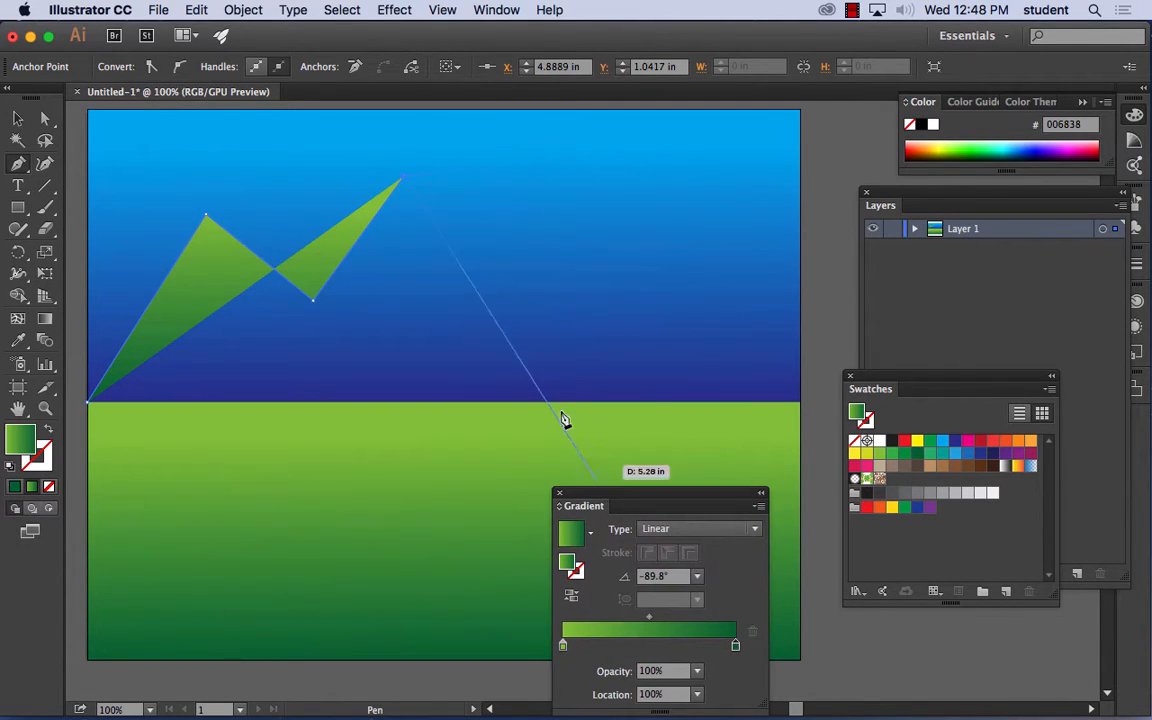
pyautogui.click(443, 292)
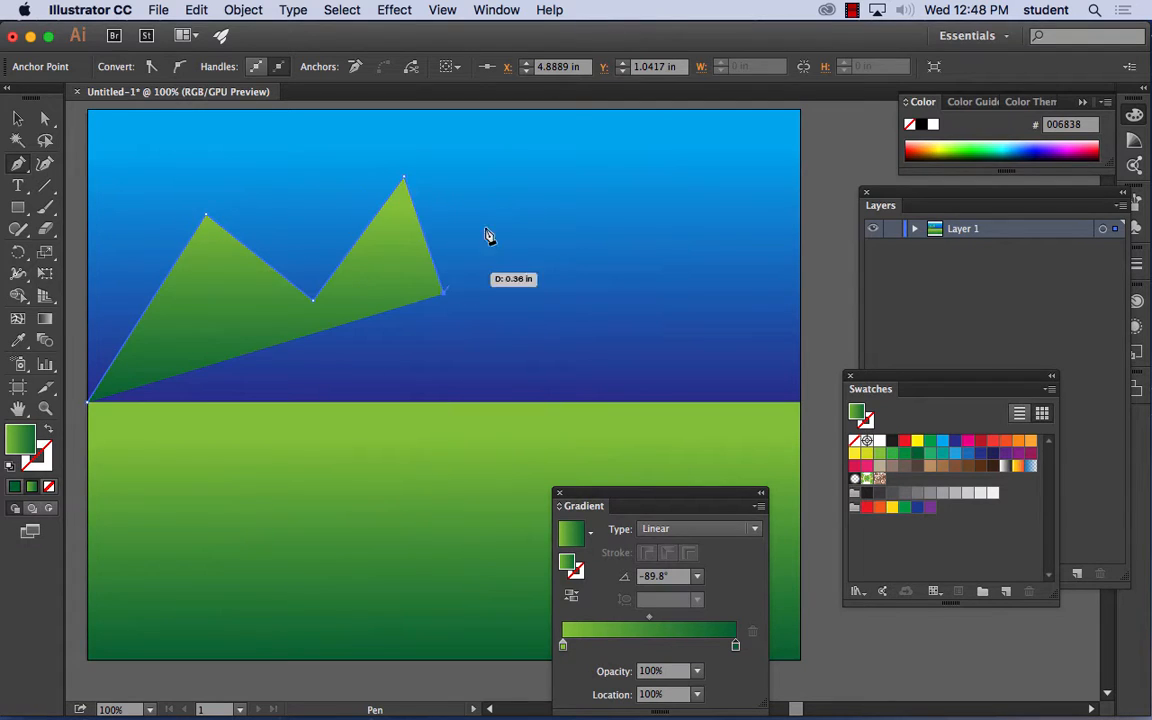
pyautogui.click(511, 177)
pyautogui.click(580, 276)
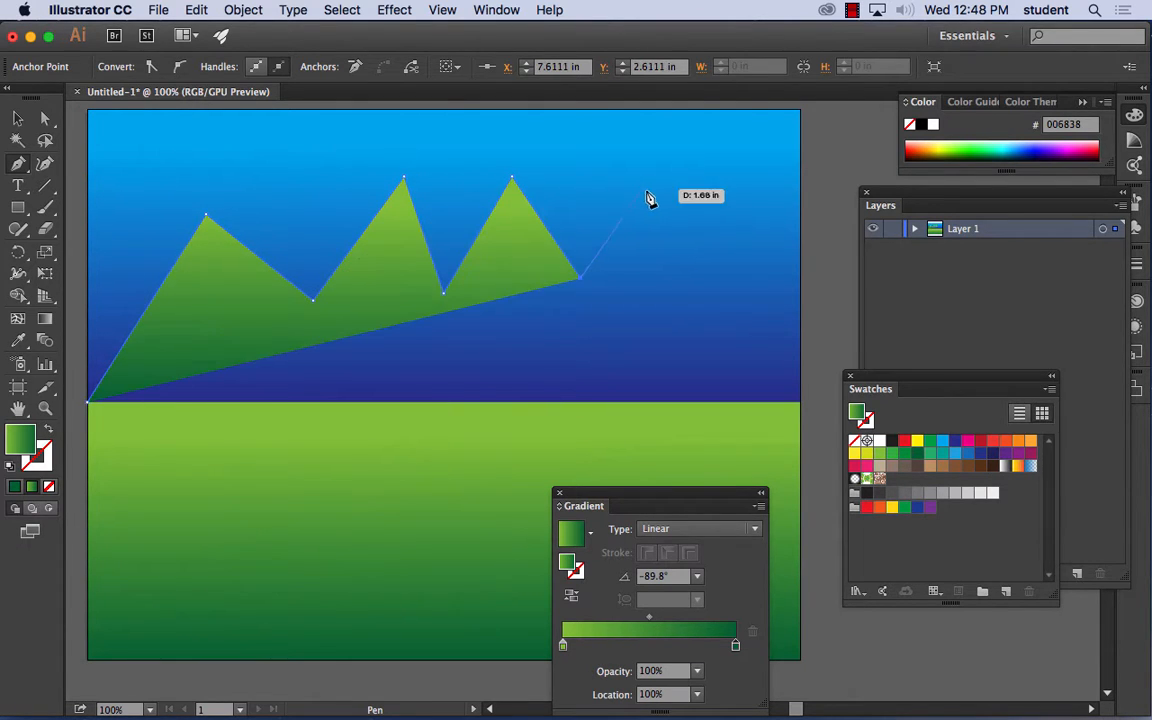
pyautogui.click(632, 206)
pyautogui.click(677, 309)
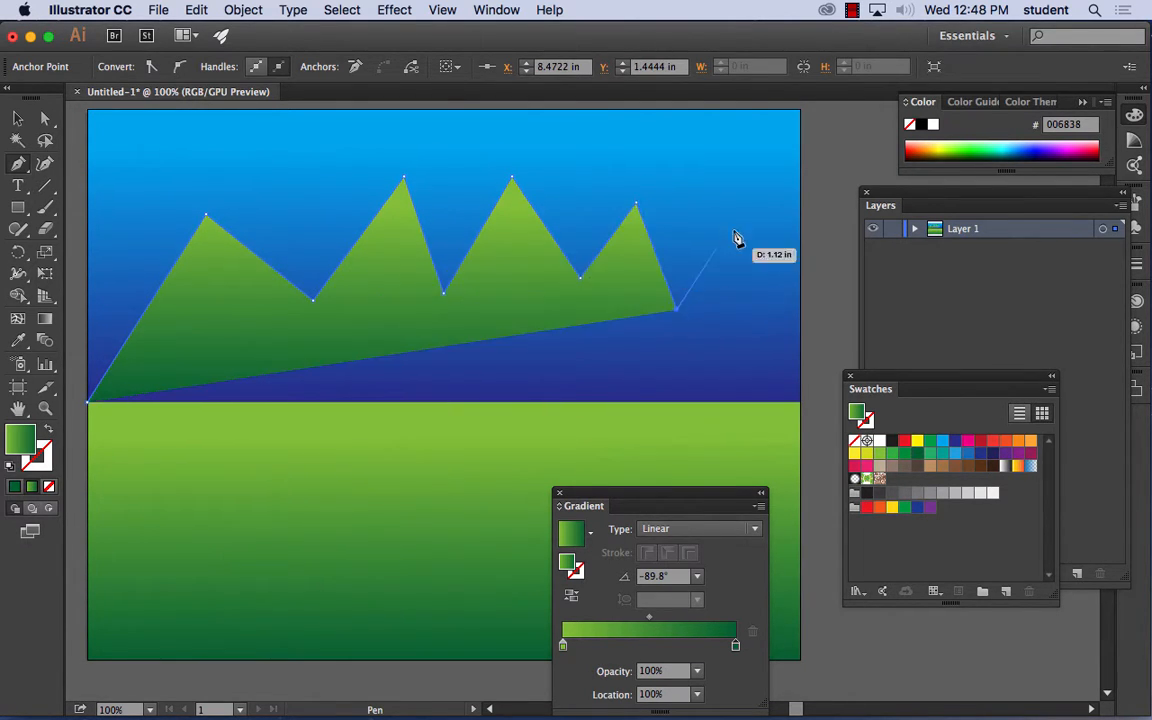
pyautogui.click(742, 231)
pyautogui.click(781, 308)
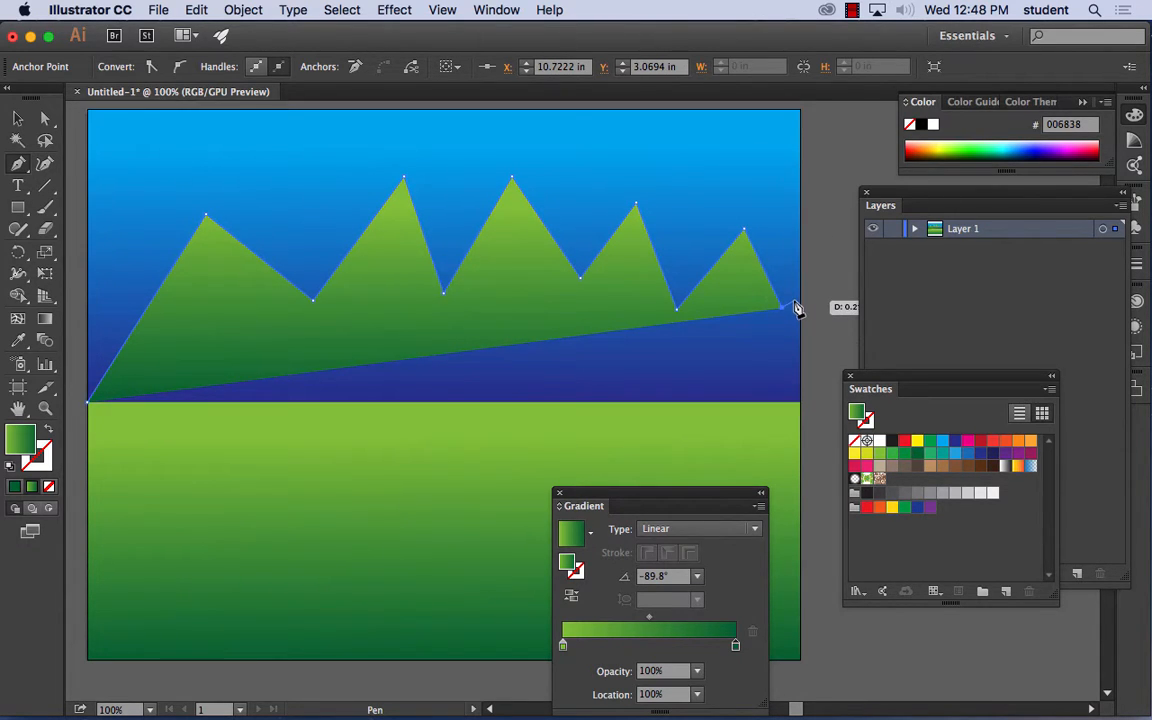
pyautogui.click(800, 403)
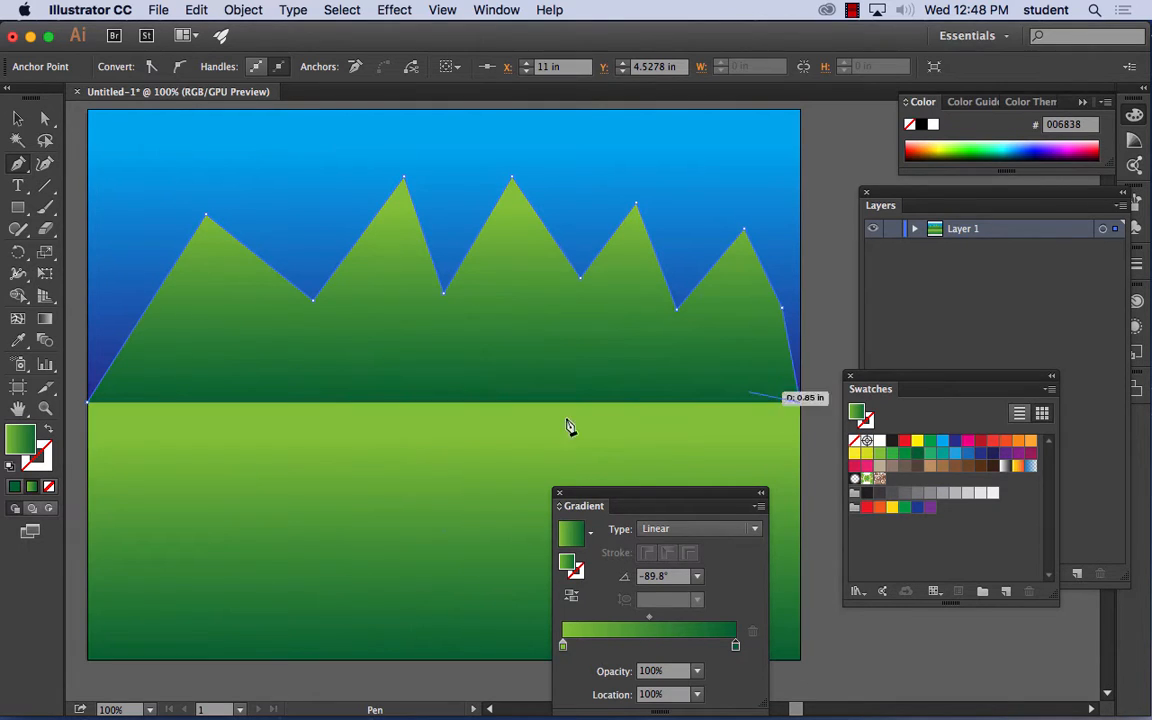
pyautogui.click(89, 404)
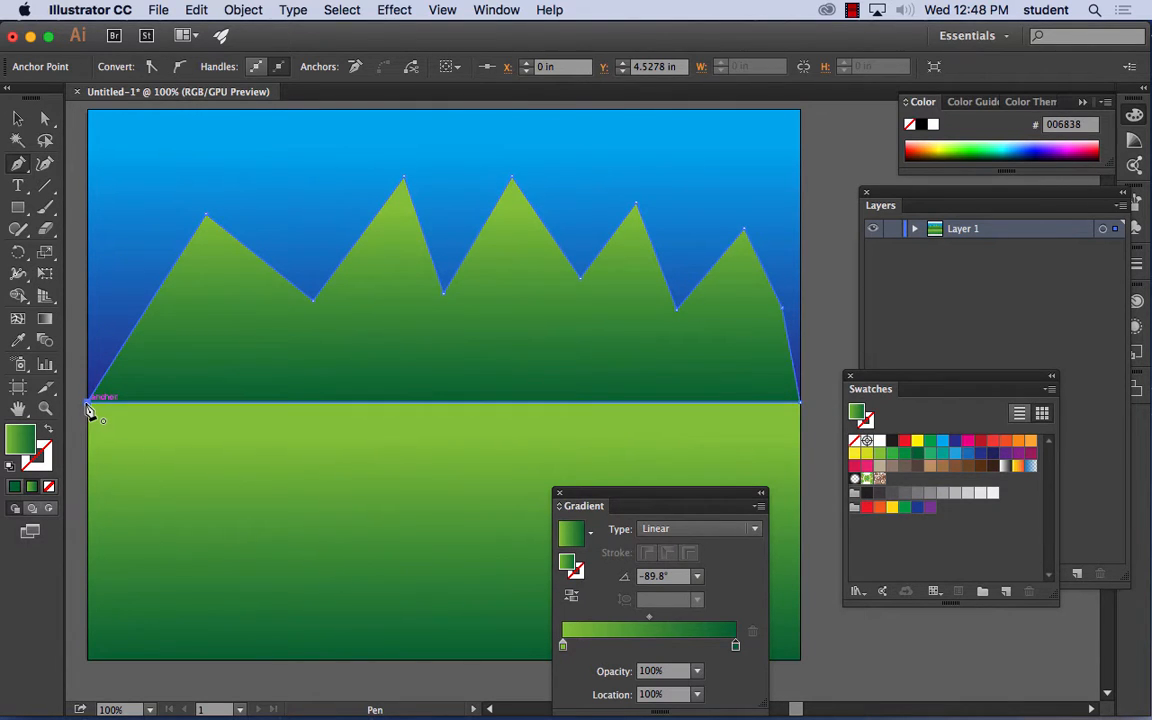
# - Fill the mountain range with the solid gray swatch C=0 M=0 Y=0 K=60 and deselect it
pyautogui.click(930, 494)
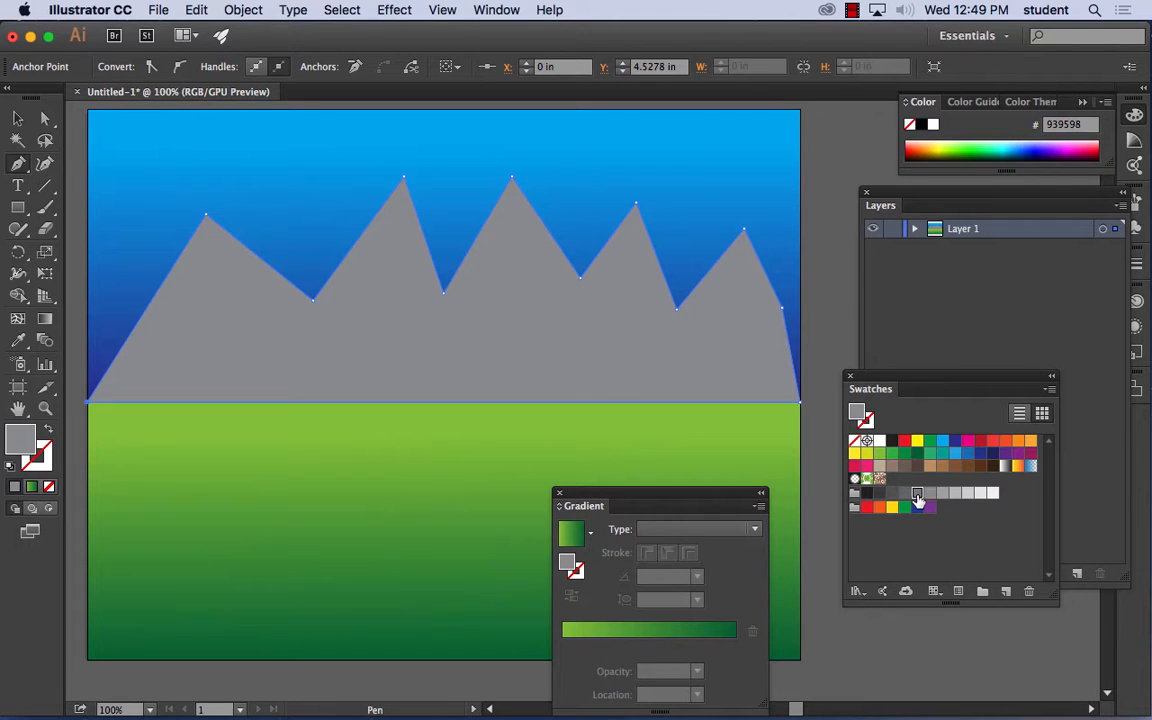
pyautogui.click(918, 495)
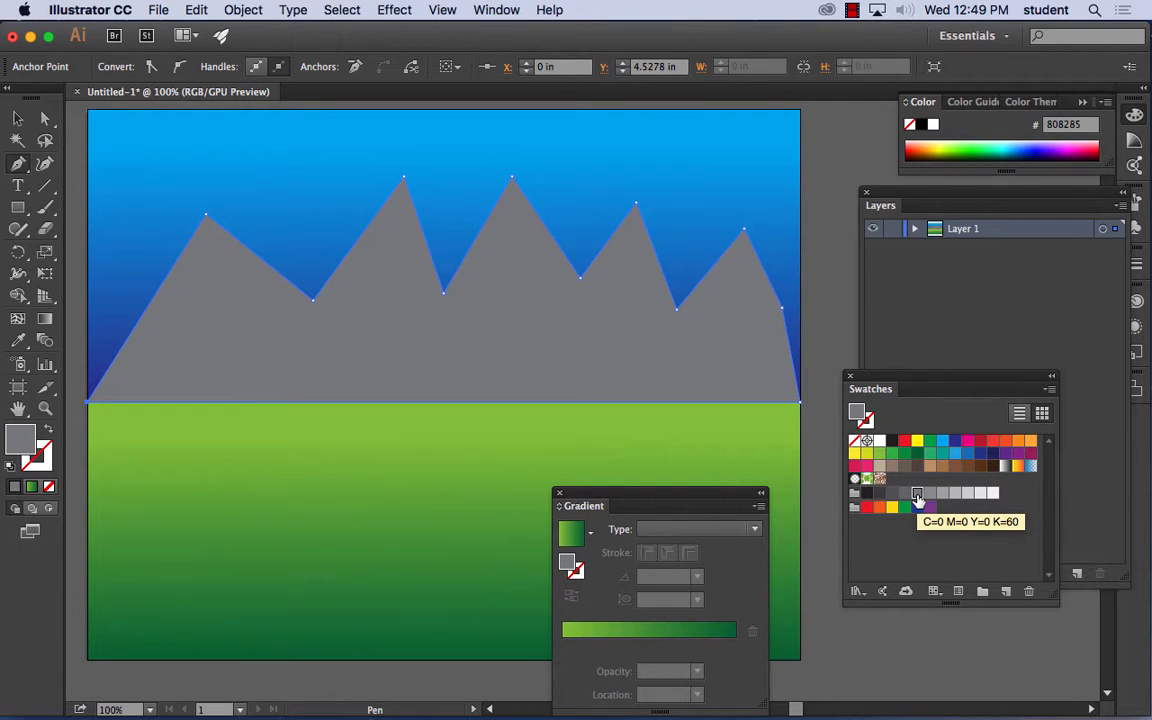
pyautogui.press('super')
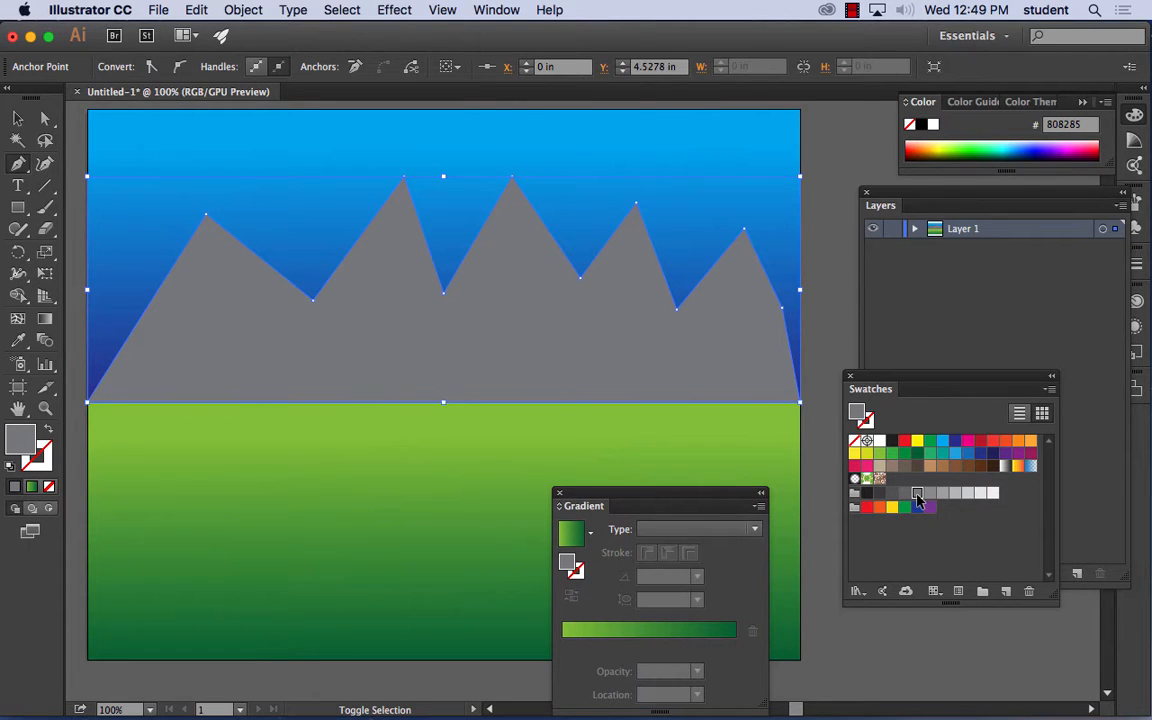
pyautogui.press('super+shift+a')
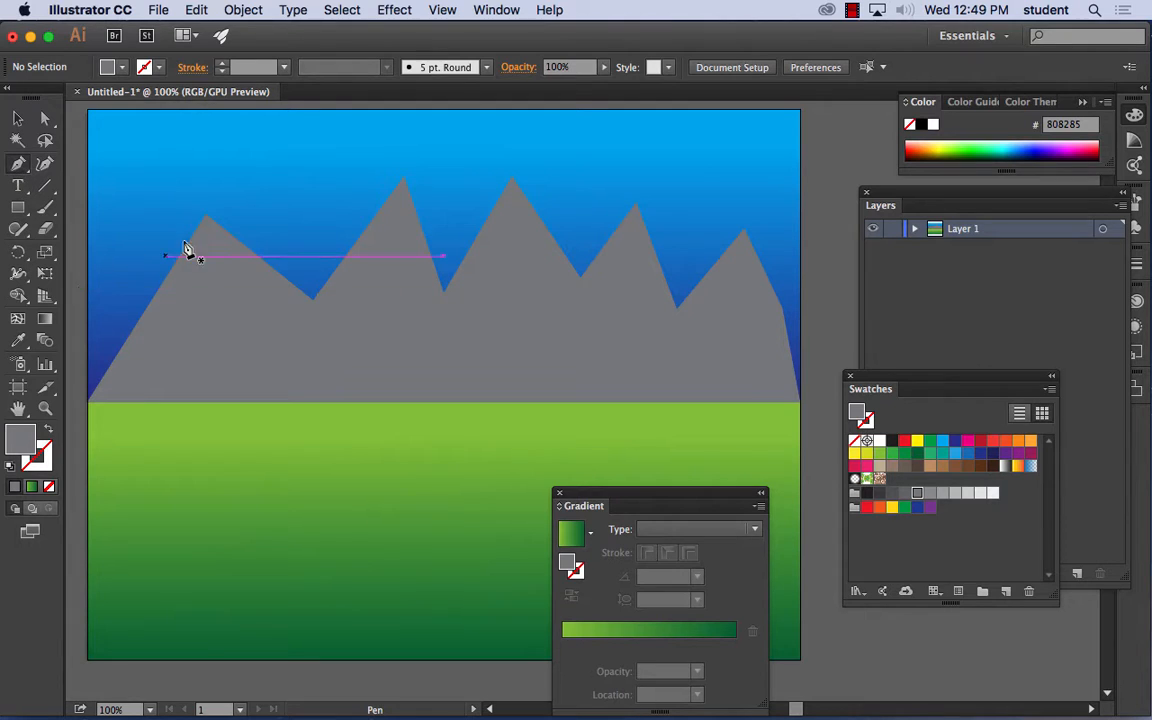
# - Draw a closed triangle along the first peak's right slope down to the valley and fill it with light gray C=0 M=0 Y=0 K=10
pyautogui.click(206, 216)
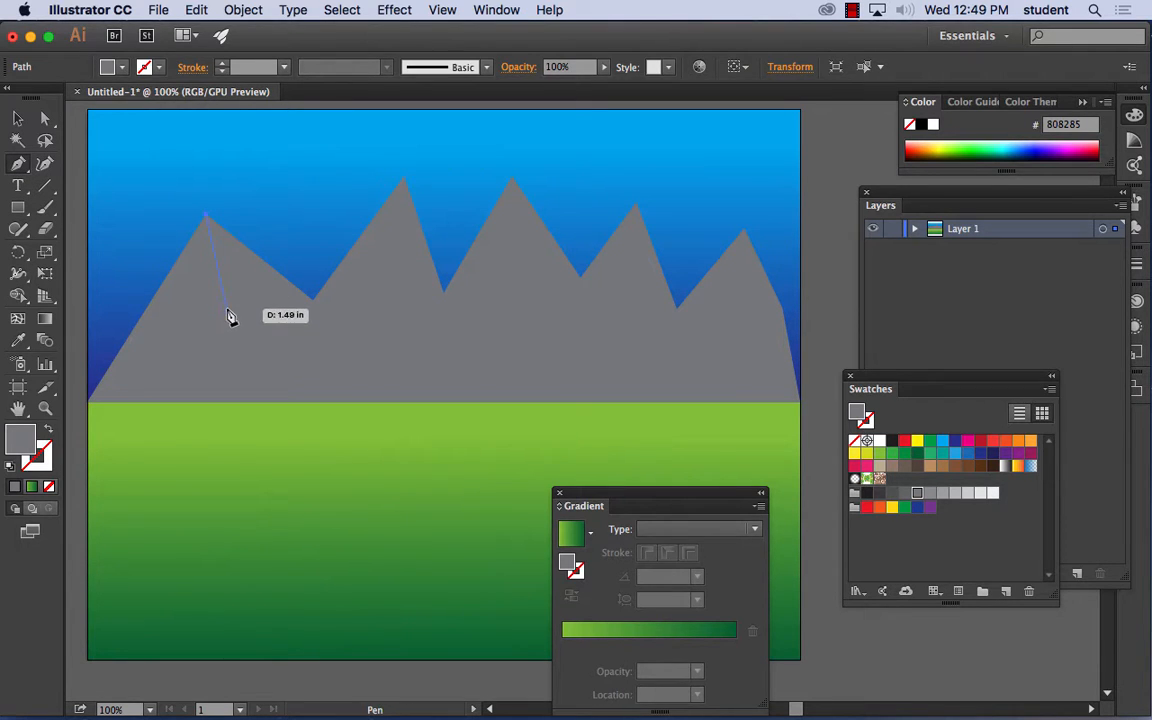
pyautogui.click(226, 307)
pyautogui.click(310, 300)
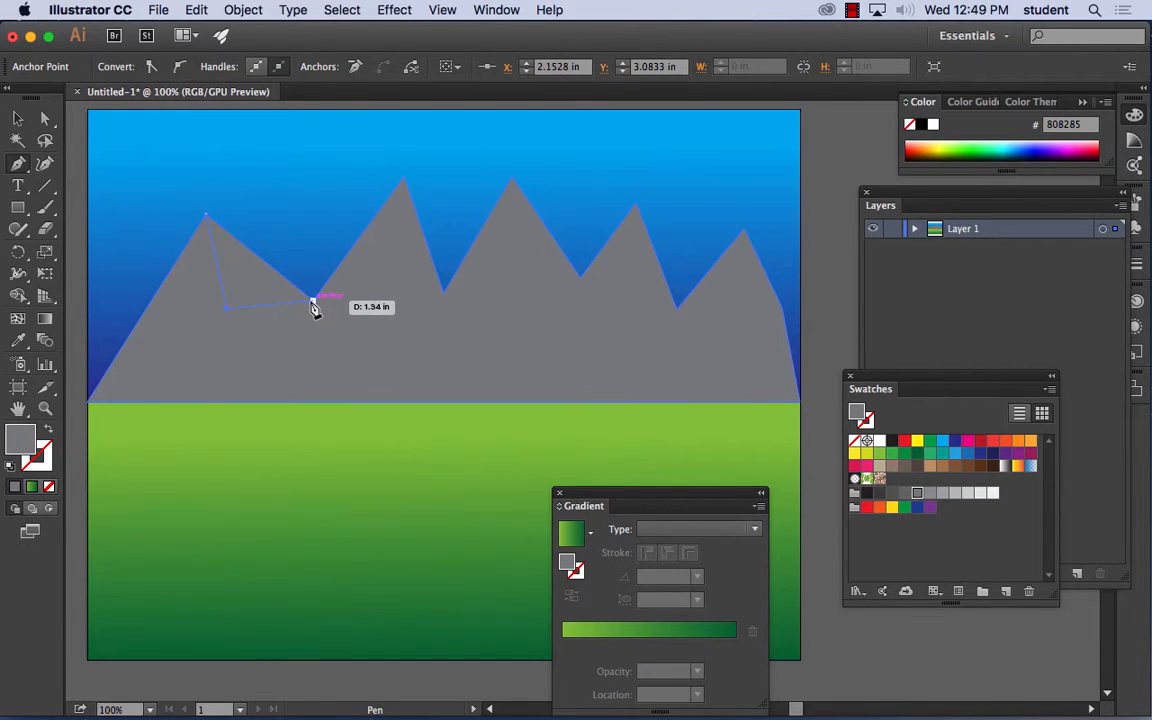
pyautogui.scroll(1, 229, 239)
pyautogui.click(206, 218)
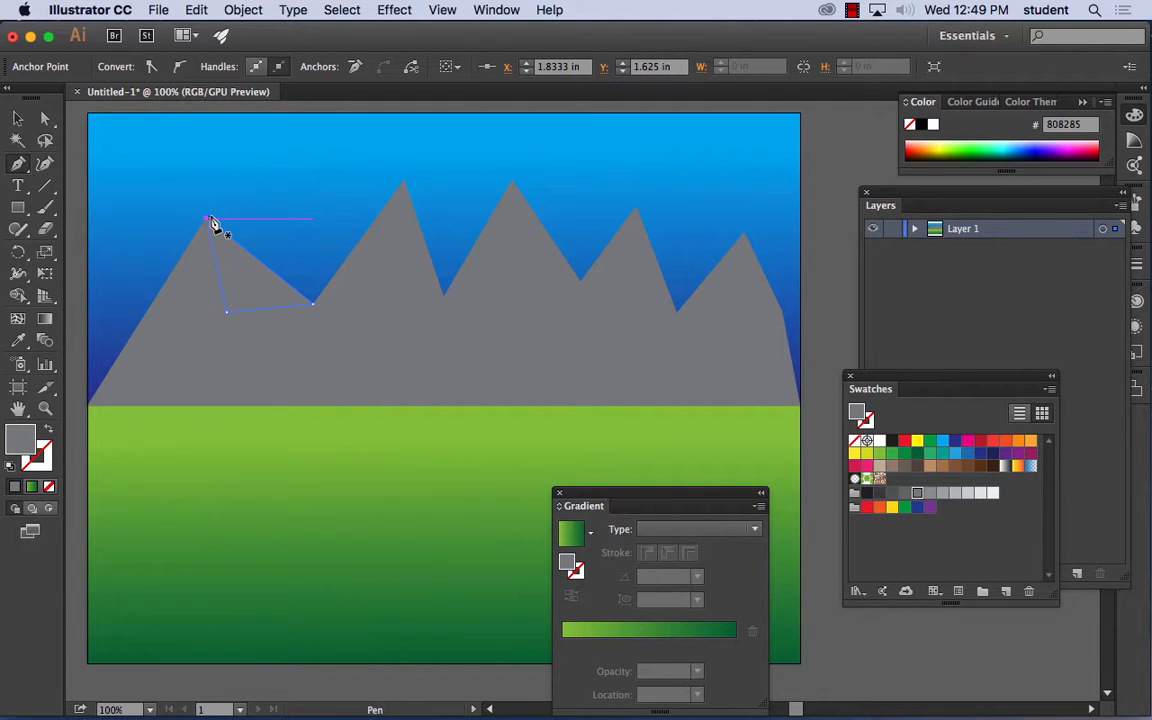
pyautogui.click(981, 493)
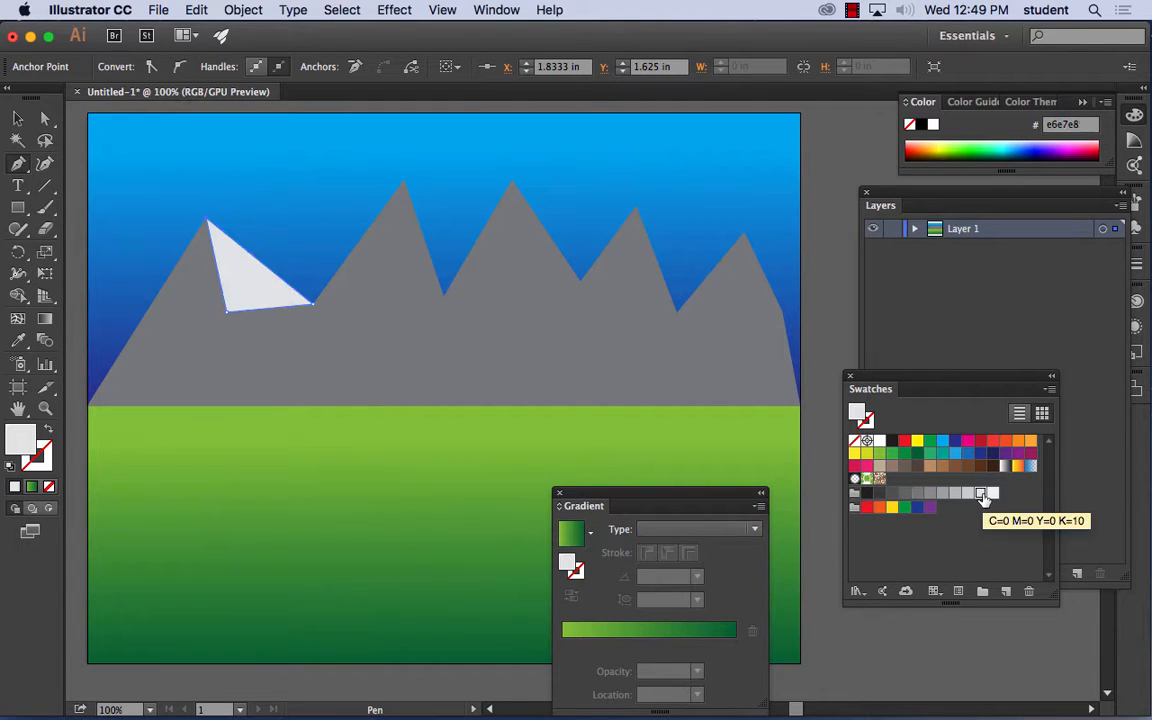
# - Draw closed light gray triangles along the right slopes of the second and third peaks, each reaching down to the neighboring valley
pyautogui.click(402, 181)
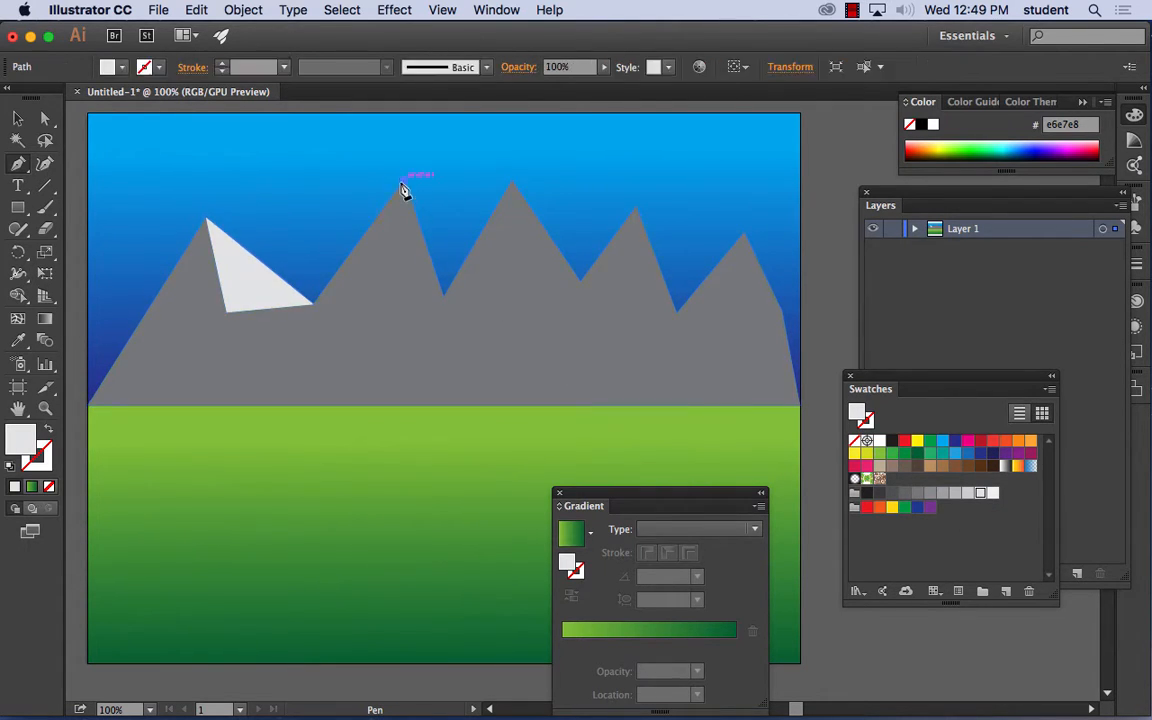
pyautogui.click(393, 300)
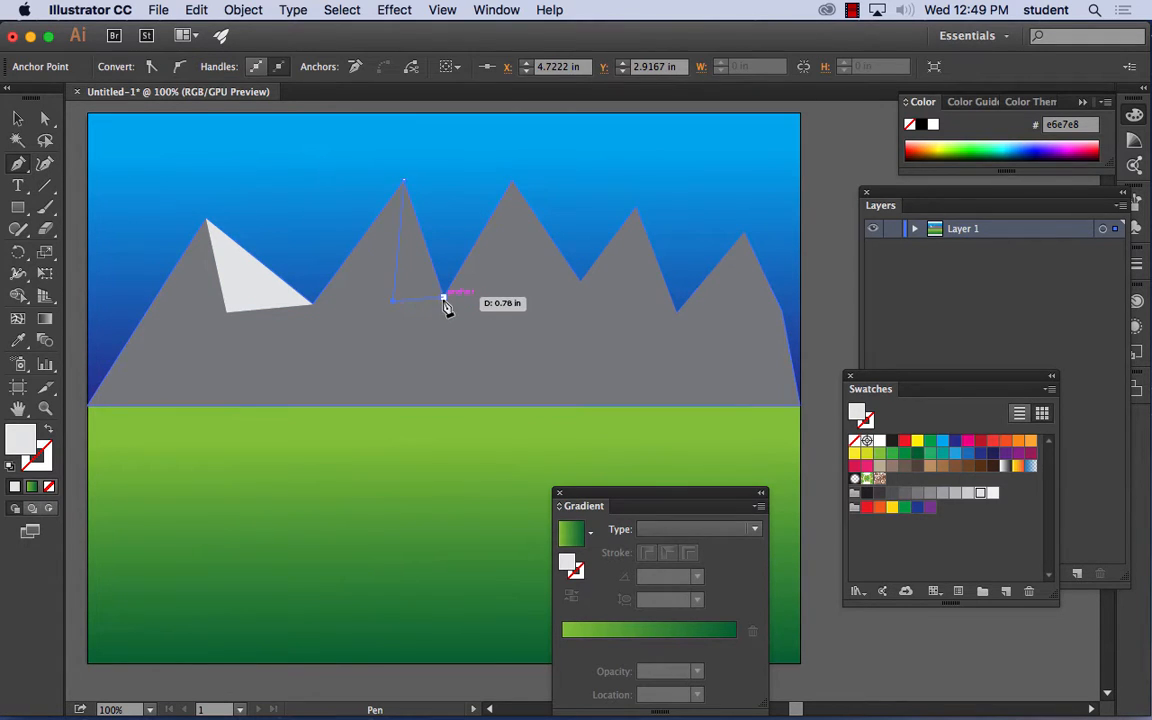
pyautogui.click(442, 296)
pyautogui.click(403, 183)
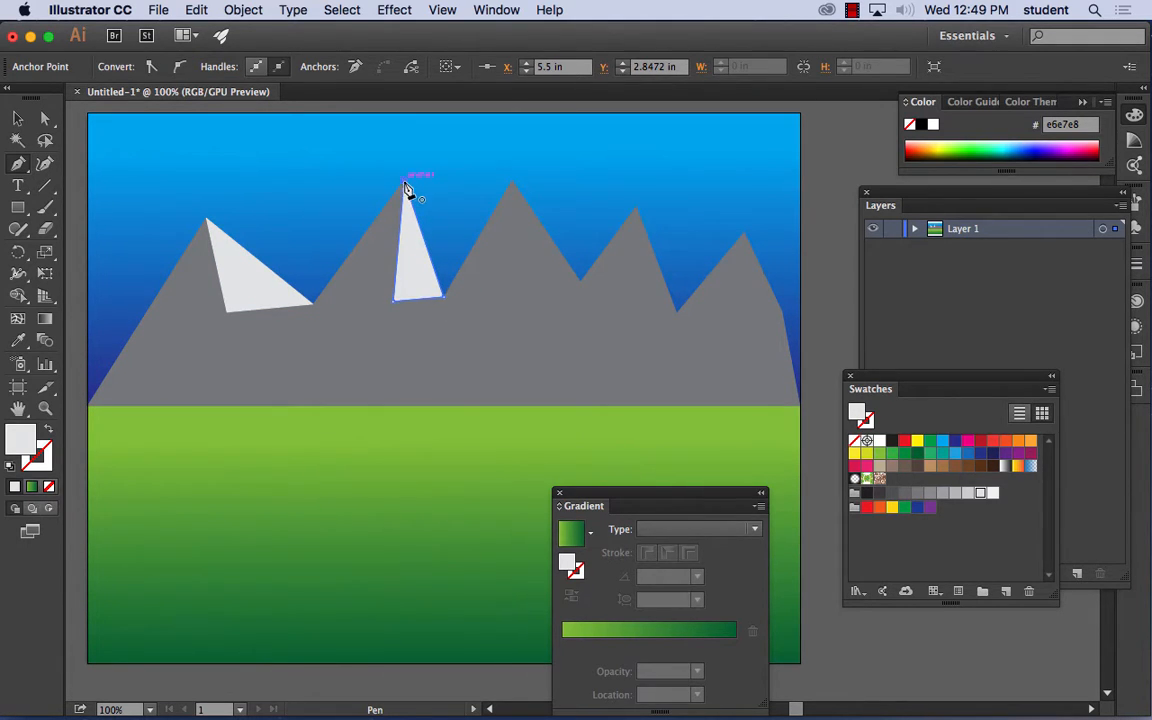
pyautogui.click(511, 182)
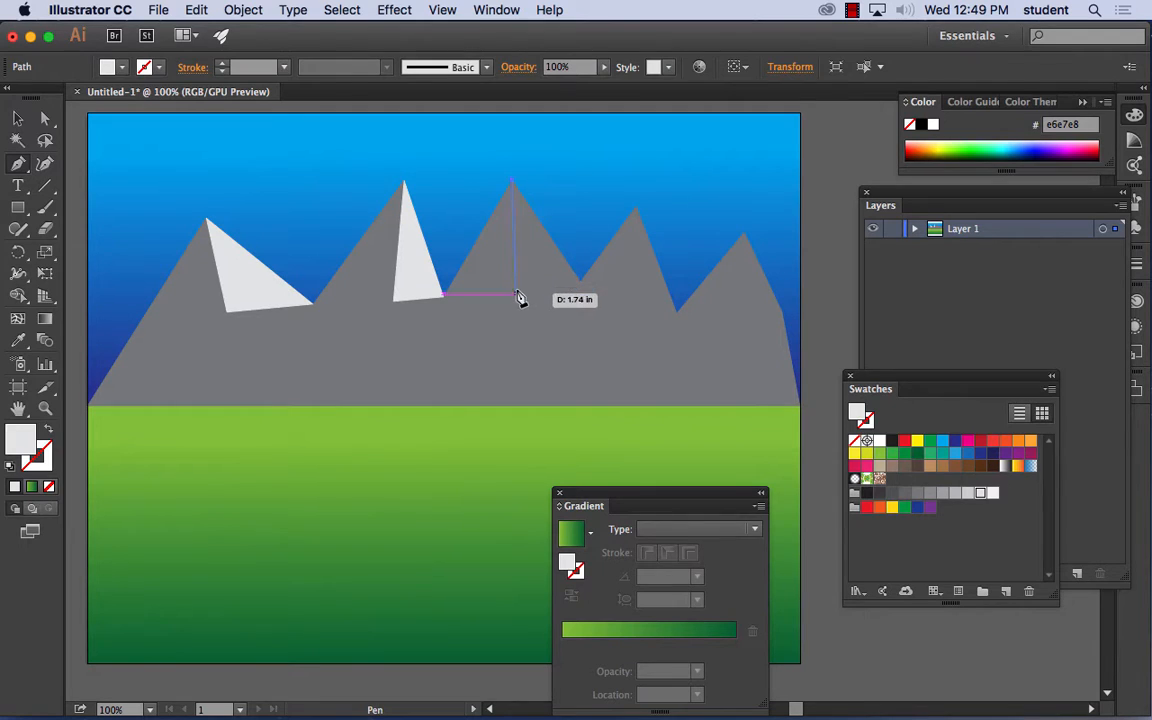
pyautogui.click(511, 292)
pyautogui.click(581, 284)
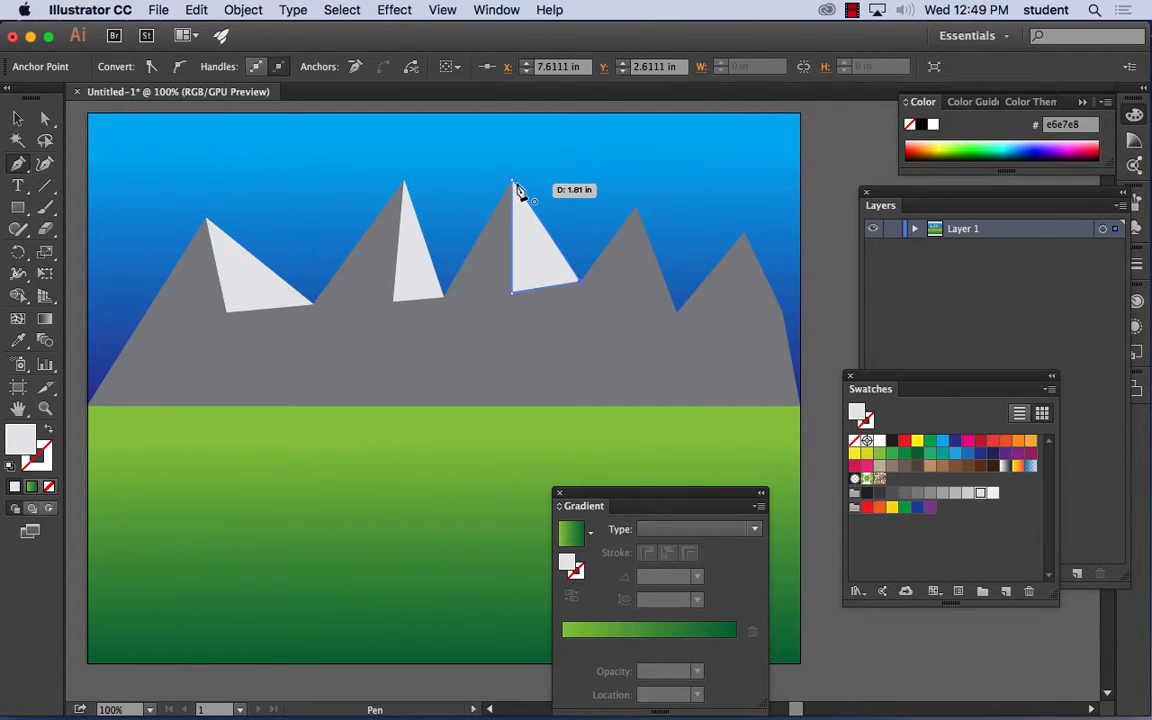
pyautogui.click(512, 183)
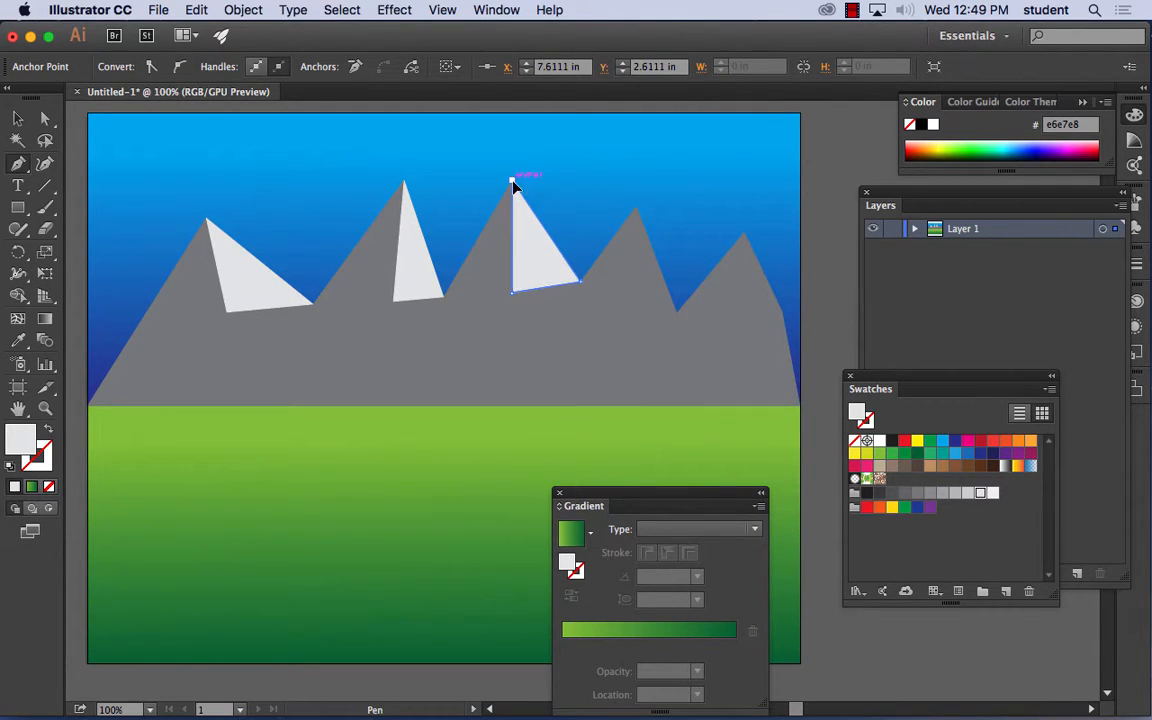
# - Draw closed light gray triangles along the right slopes of the fourth and fifth peaks with the Pen tool and deselect
pyautogui.click(636, 208)
pyautogui.click(636, 312)
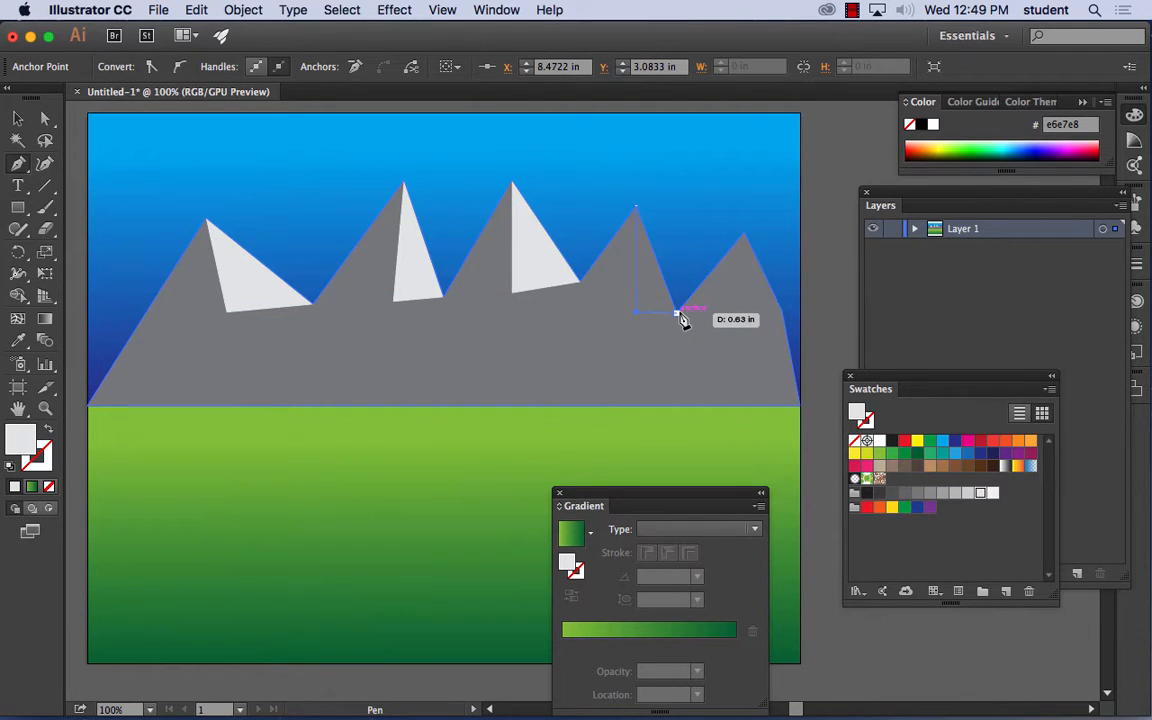
pyautogui.click(675, 310)
pyautogui.click(637, 209)
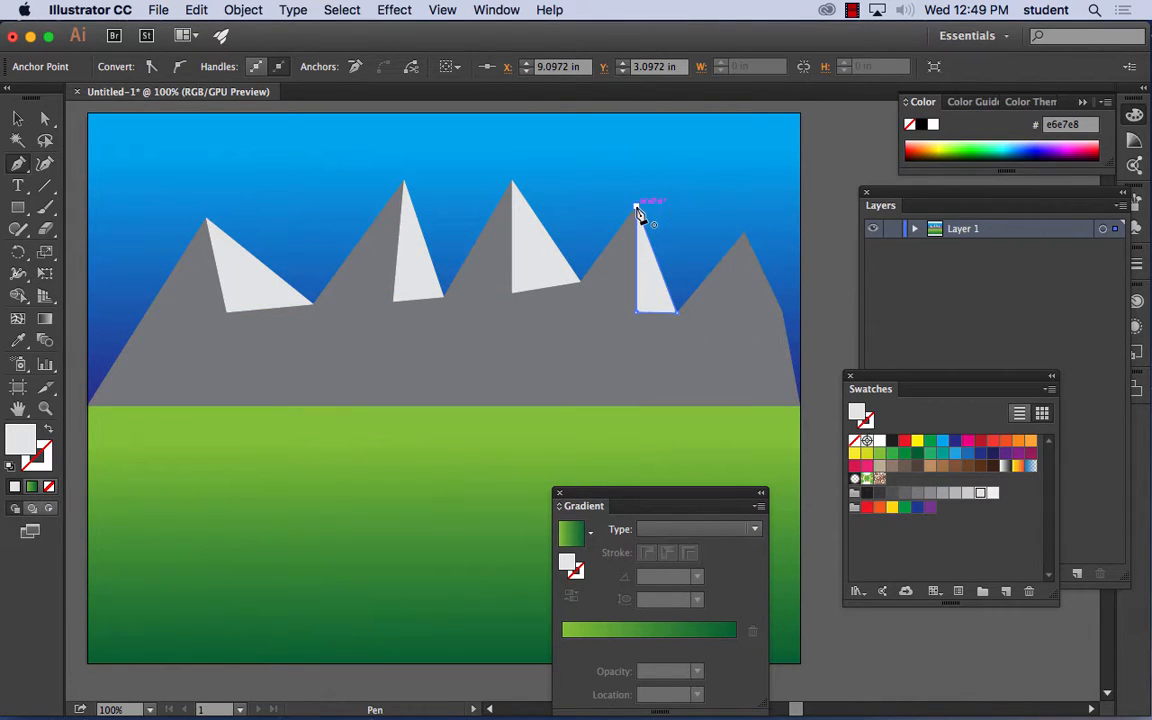
pyautogui.click(741, 240)
pyautogui.click(741, 312)
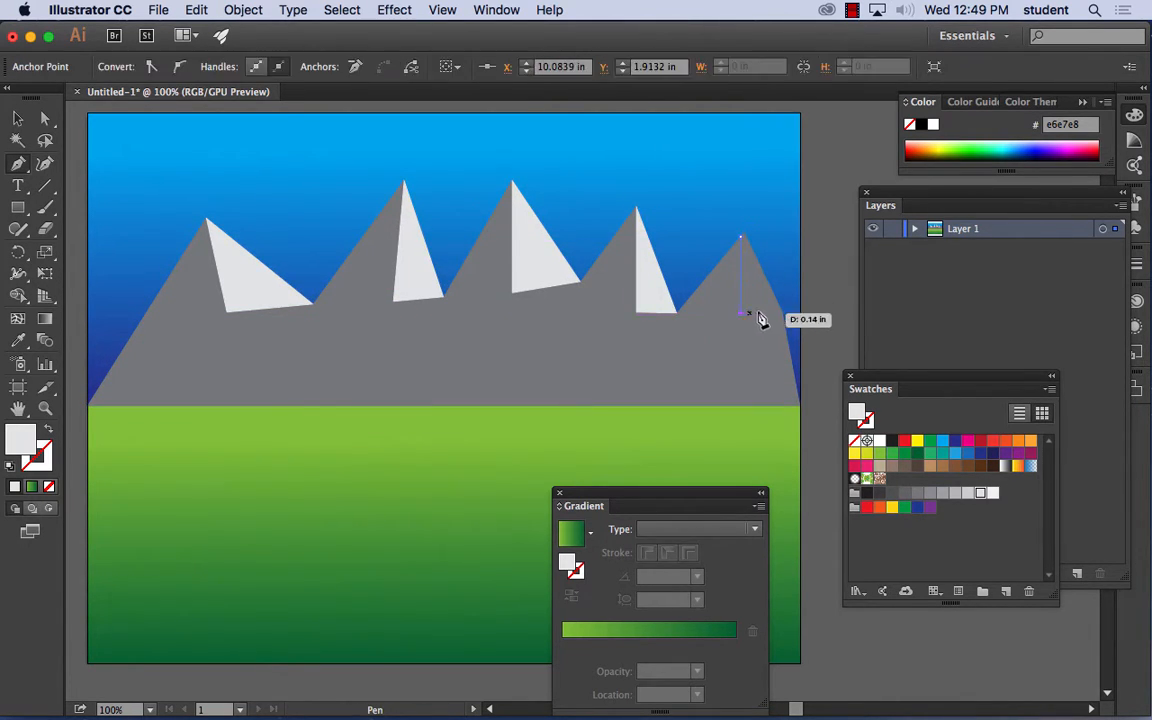
pyautogui.click(781, 312)
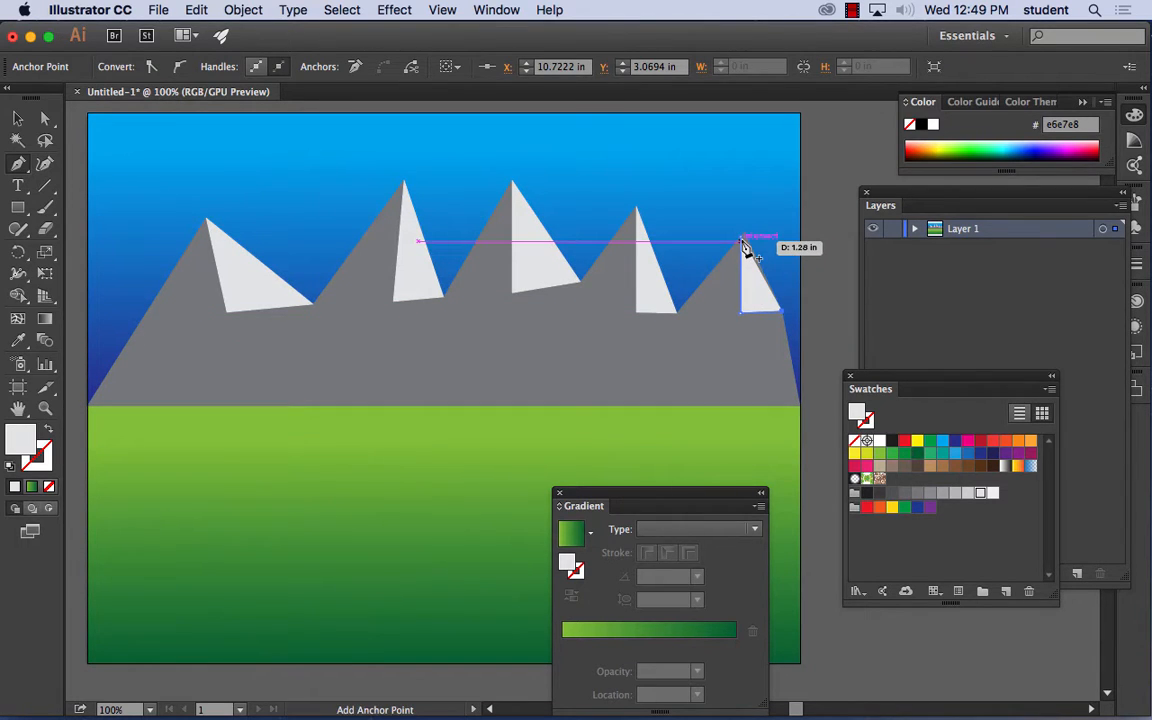
pyautogui.click(741, 241)
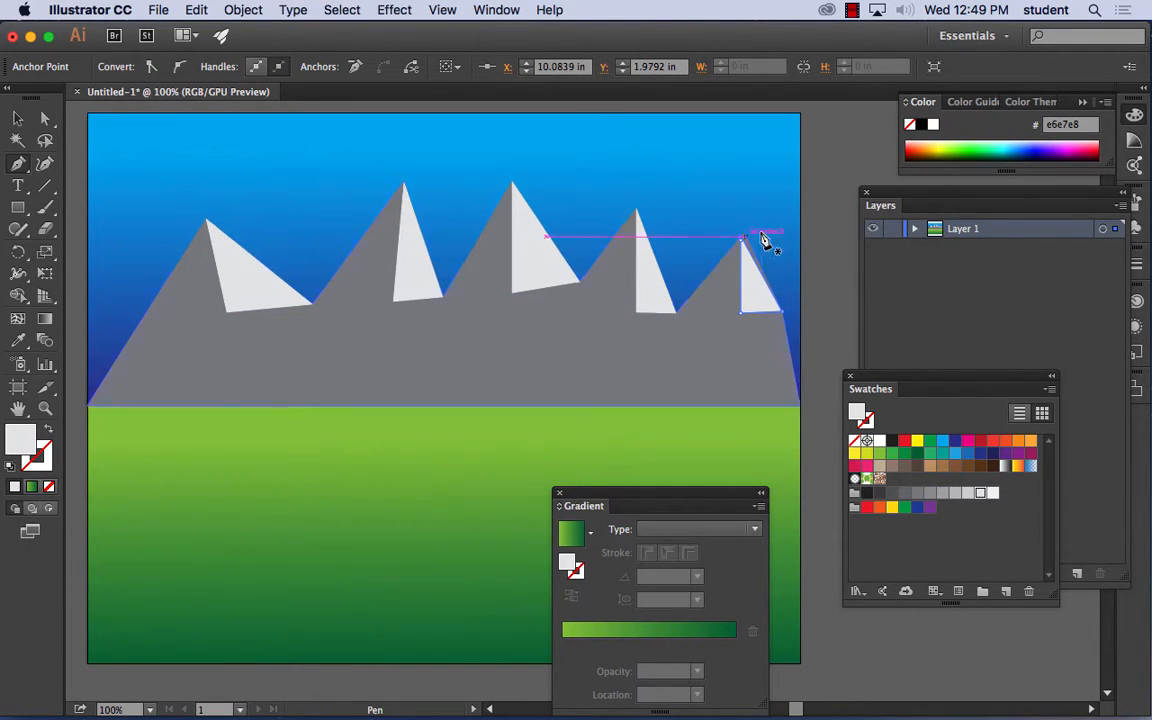
pyautogui.keyDown('super'); pyautogui.click(590, 175); pyautogui.keyUp('super')
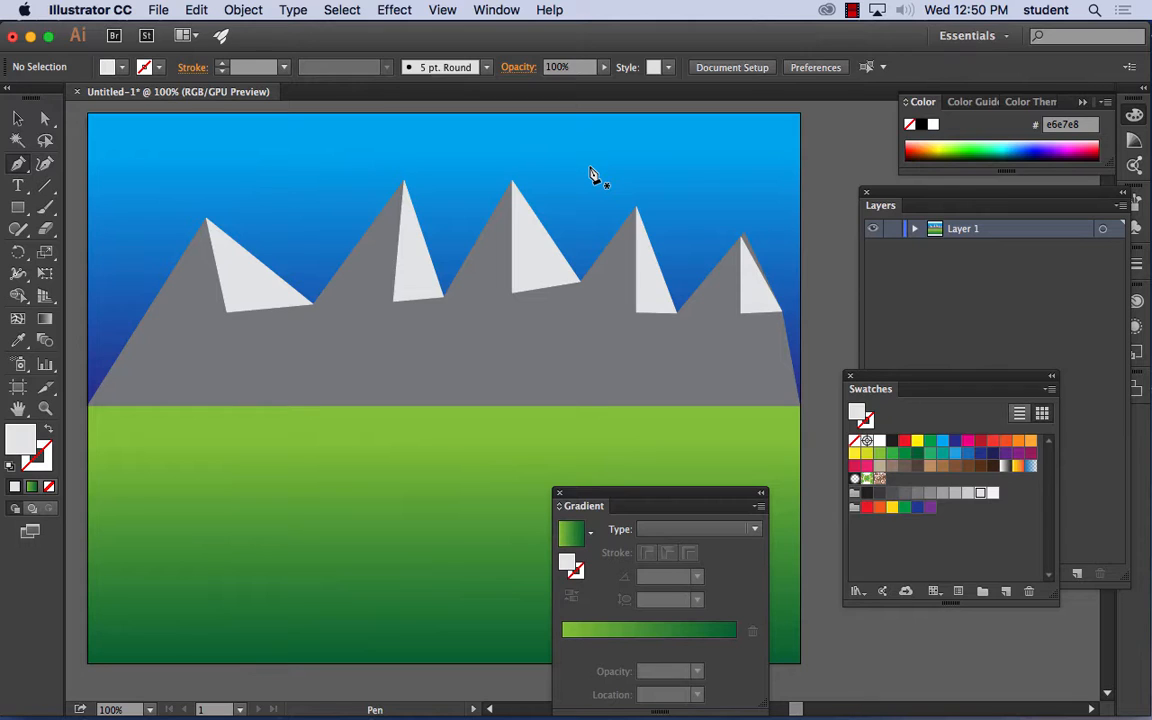
pyautogui.click(852, 10)
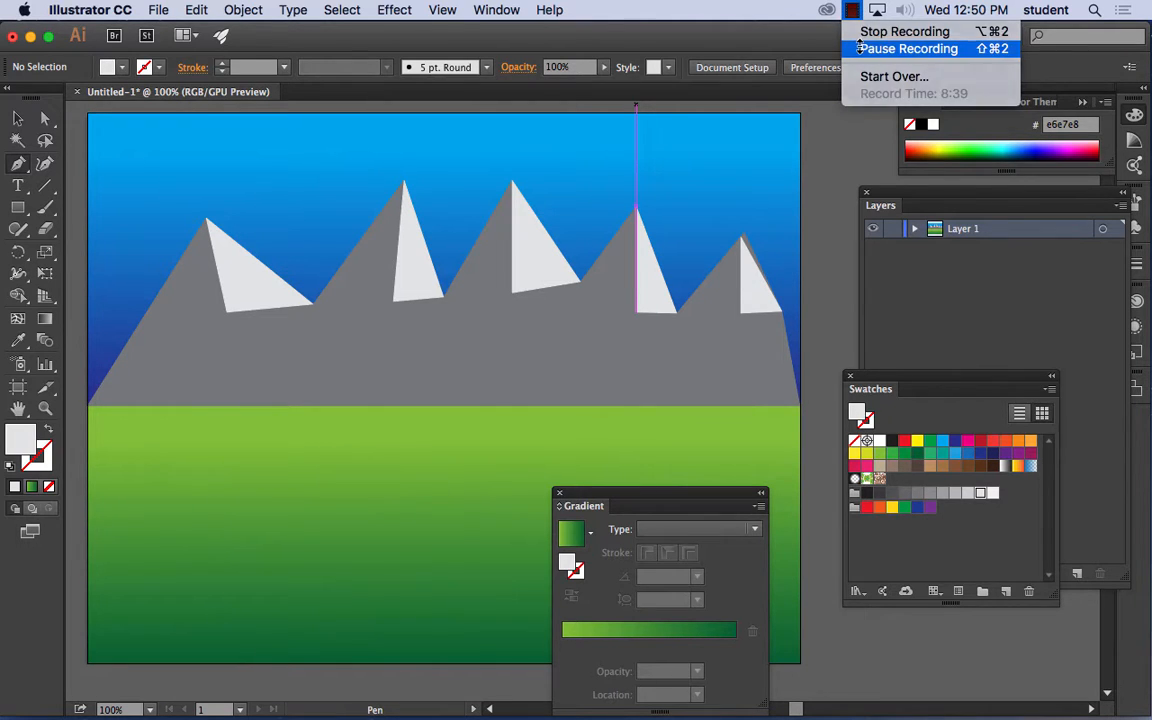
pyautogui.click(855, 44)
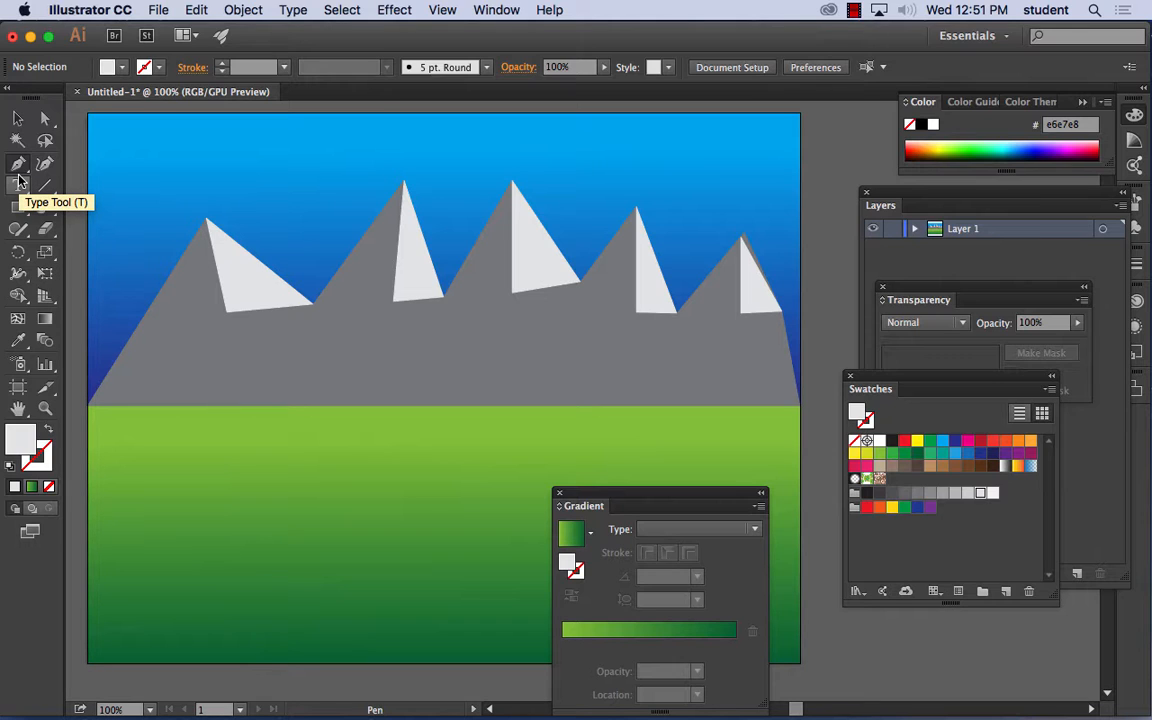
pyautogui.click(19, 181)
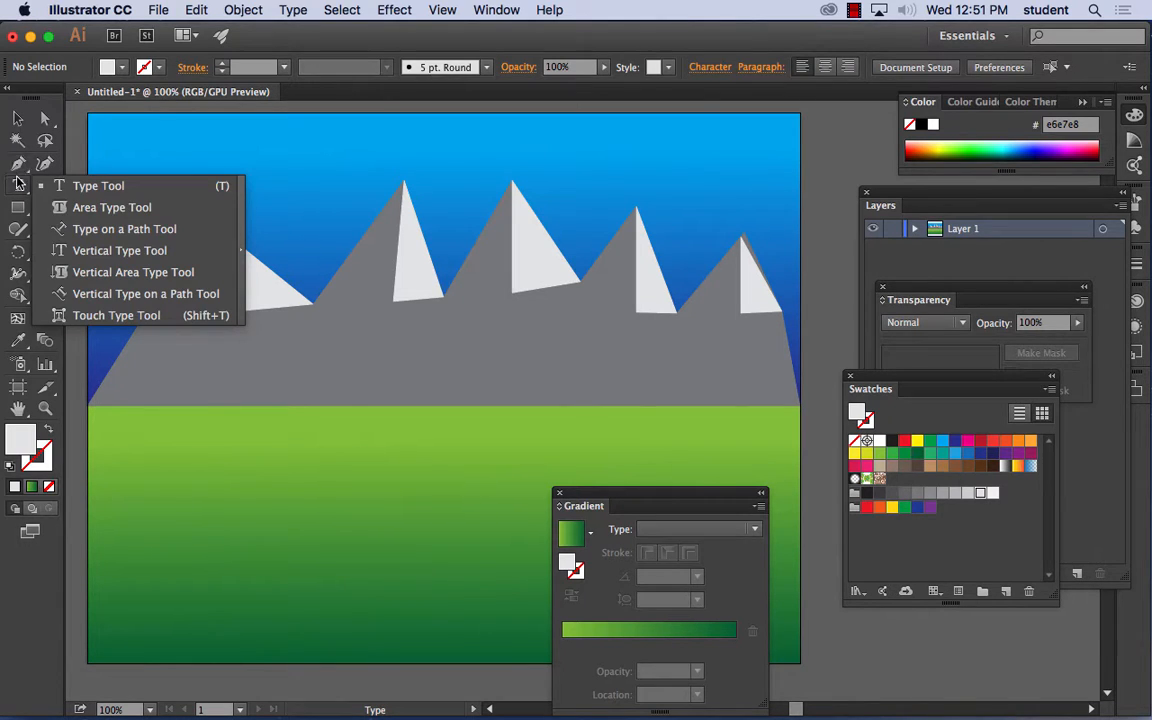
pyautogui.click(17, 166)
pyautogui.click(17, 166)
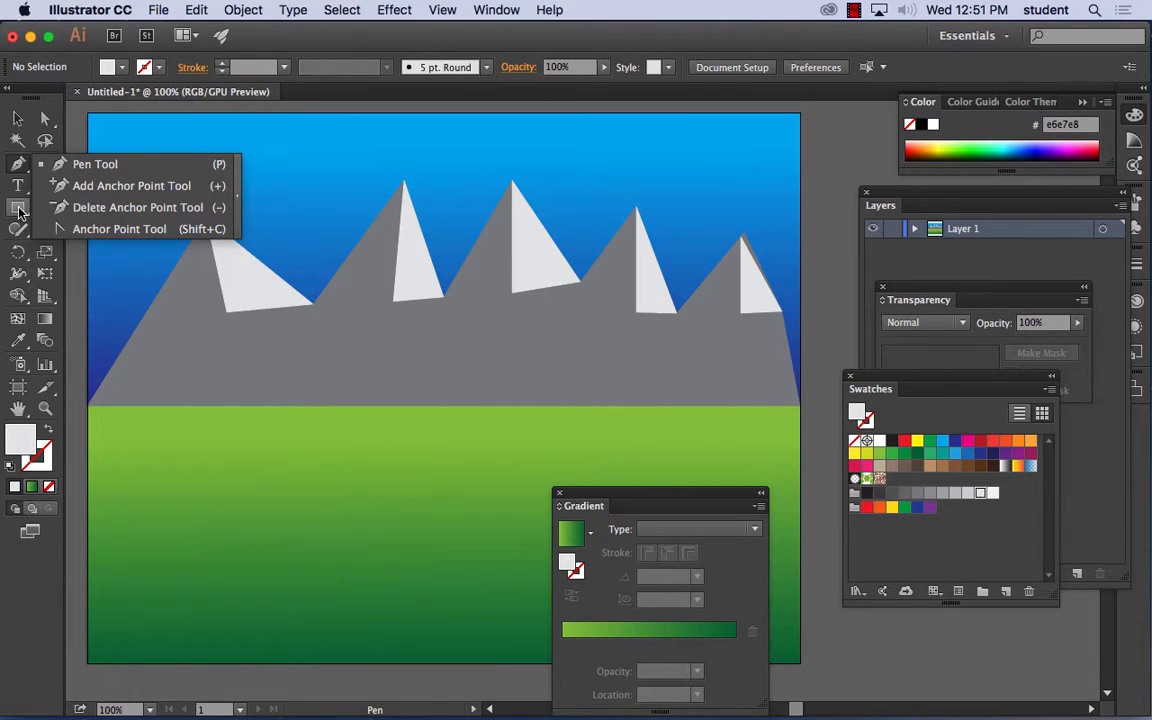
pyautogui.click(18, 208)
# - Draw a closed wavy hill shape with the Pencil tool across the mountains' lower part, its base running along the full horizon
pyautogui.click(18, 229)
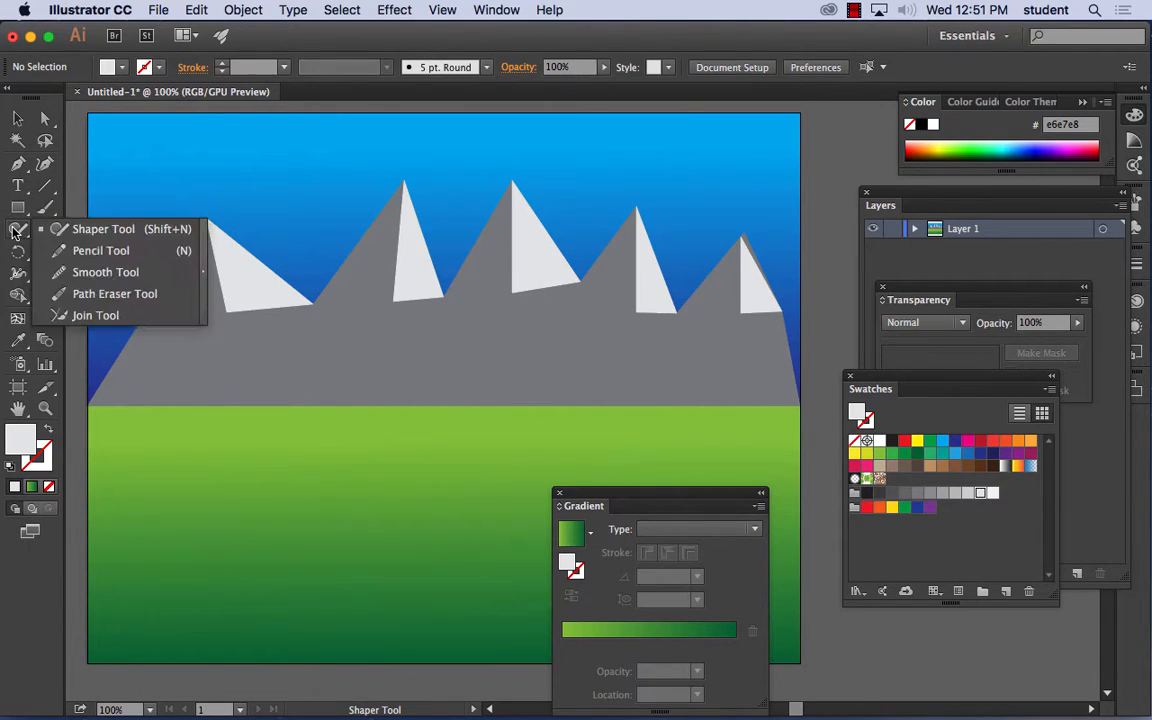
pyautogui.click(84, 252)
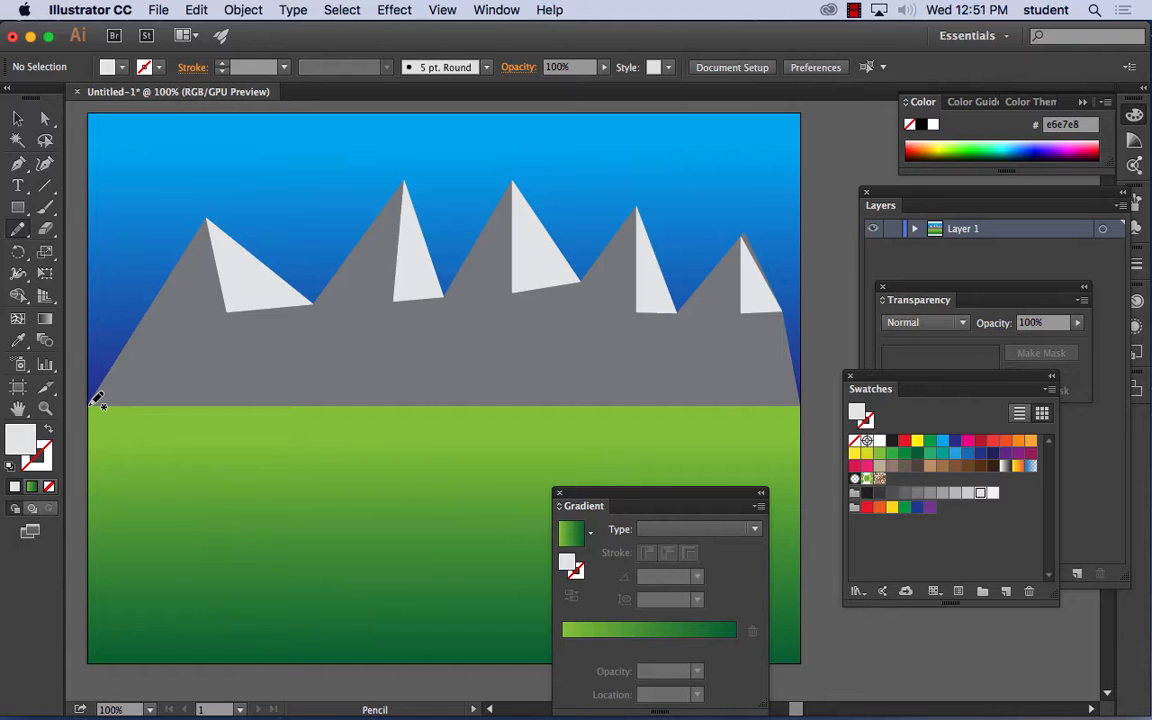
pyautogui.moveTo(108, 368)
pyautogui.mouseDown()
pyautogui.moveTo(151, 356)
pyautogui.moveTo(209, 379)
pyautogui.moveTo(242, 366)
pyautogui.moveTo(279, 327)
pyautogui.moveTo(359, 360)
pyautogui.moveTo(424, 324)
pyautogui.moveTo(510, 369)
pyautogui.moveTo(559, 338)
pyautogui.moveTo(631, 370)
pyautogui.moveTo(684, 347)
pyautogui.moveTo(735, 349)
pyautogui.moveTo(782, 373)
pyautogui.moveTo(803, 404)
pyautogui.moveTo(96, 405)
pyautogui.mouseUp()
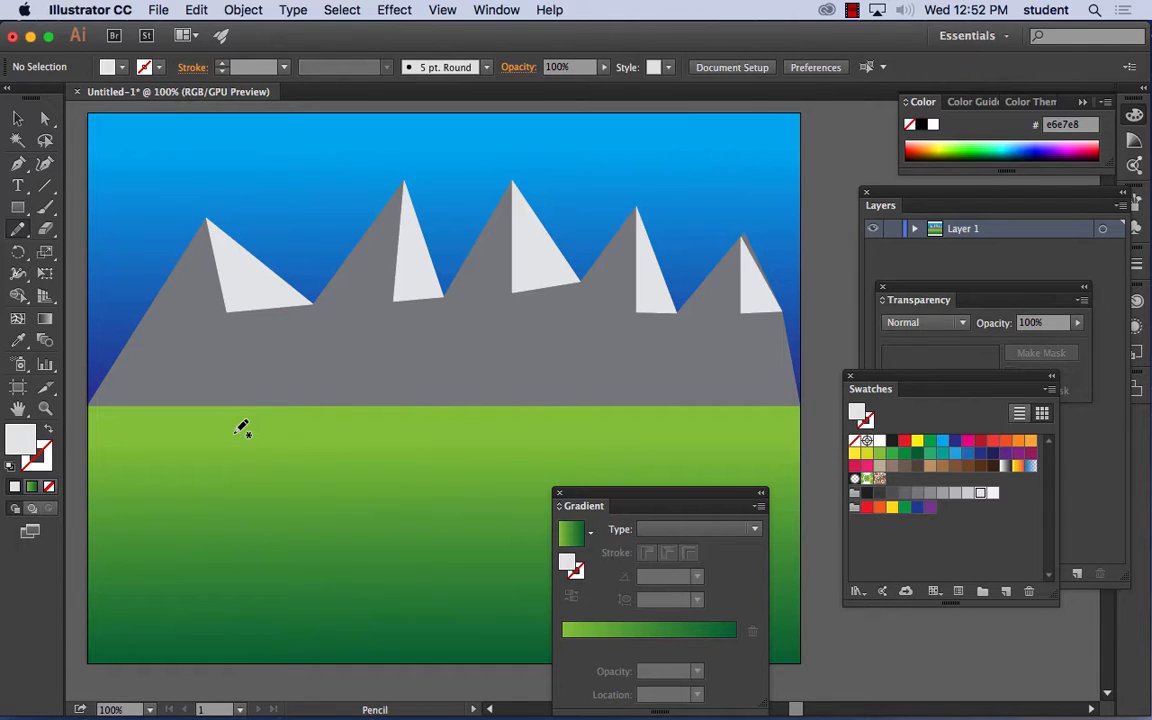
# - Select the wavy hill shape and fill it with the brown color 7f5733
pyautogui.click(18, 118)
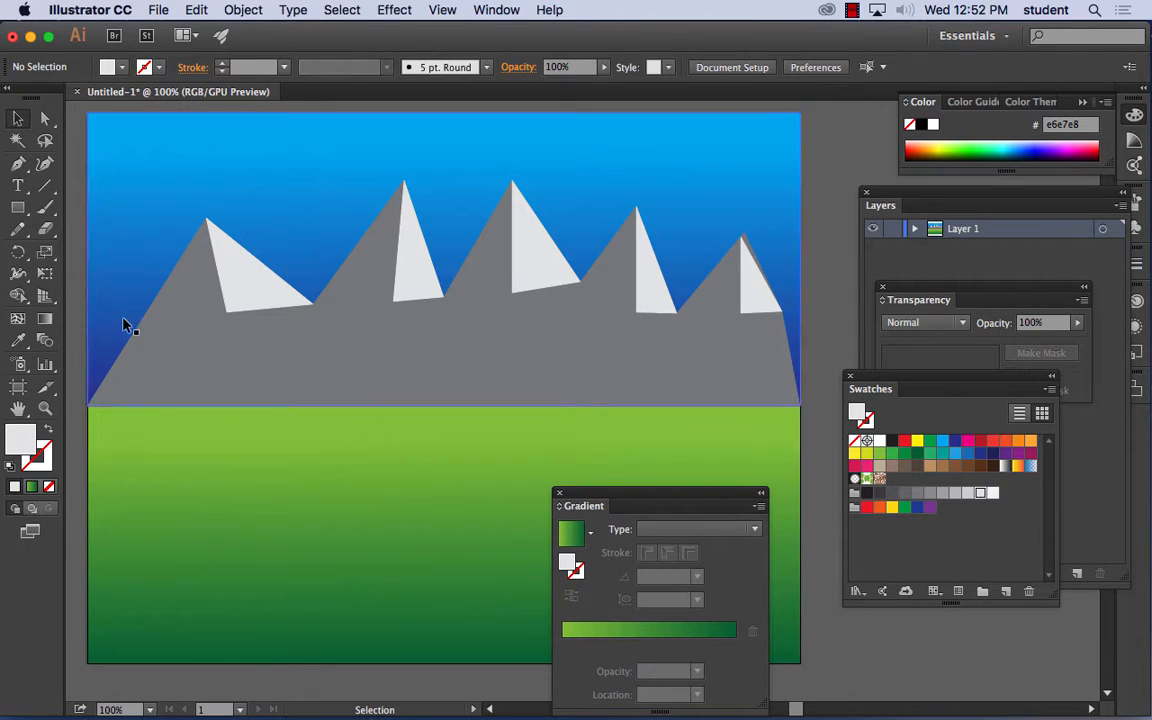
pyautogui.click(198, 383)
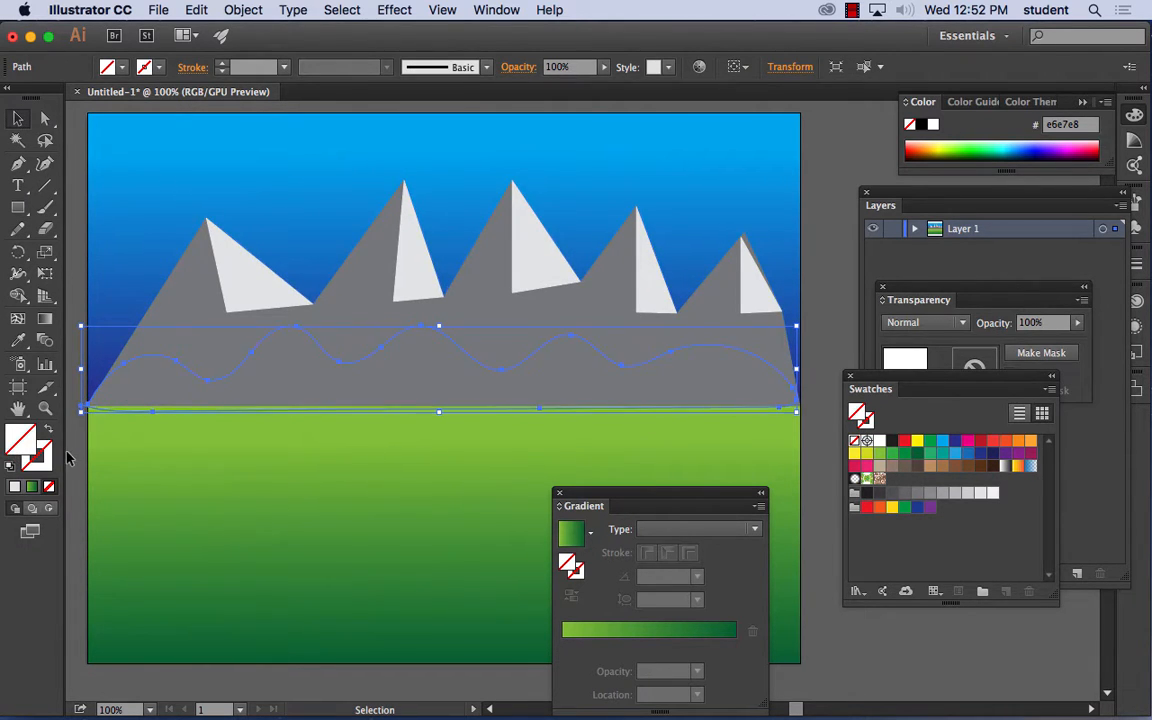
pyautogui.doubleClick(28, 438)
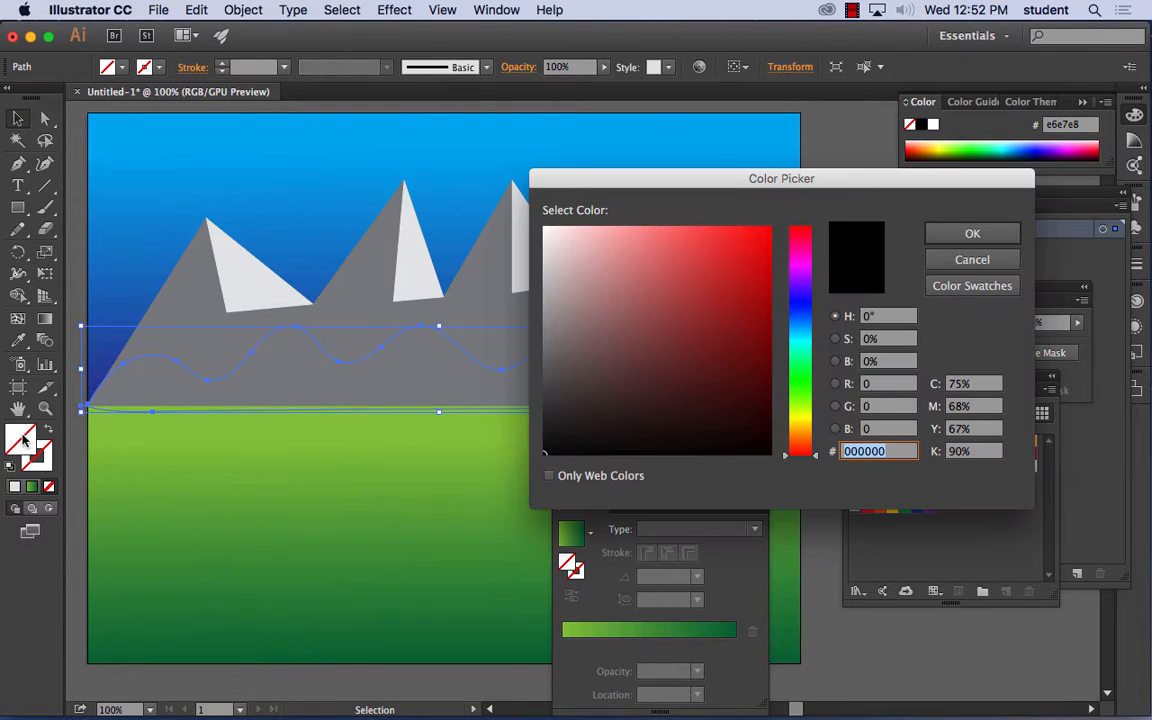
pyautogui.moveTo(797, 420); pyautogui.dragTo(799, 437)
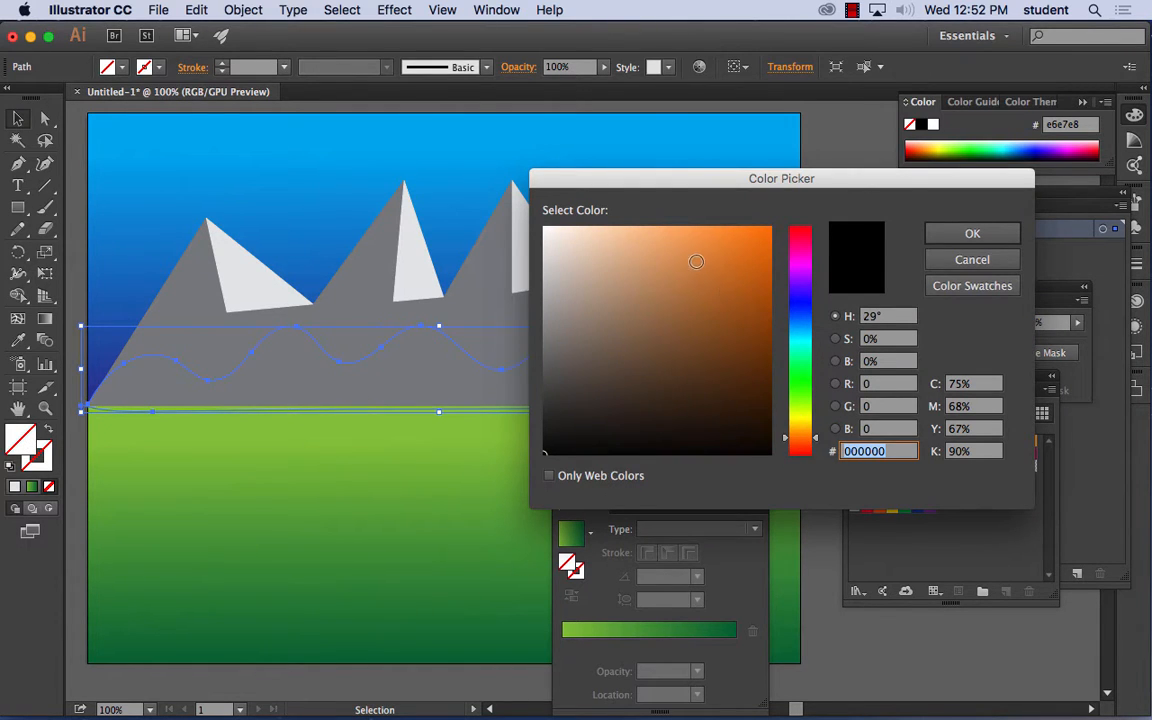
pyautogui.moveTo(672, 318)
pyautogui.mouseDown()
pyautogui.moveTo(617, 325)
pyautogui.moveTo(679, 339)
pyautogui.moveTo(686, 327)
pyautogui.moveTo(643, 301)
pyautogui.moveTo(658, 289)
pyautogui.moveTo(730, 339)
pyautogui.moveTo(680, 339)
pyautogui.mouseUp()
pyautogui.click(972, 233)
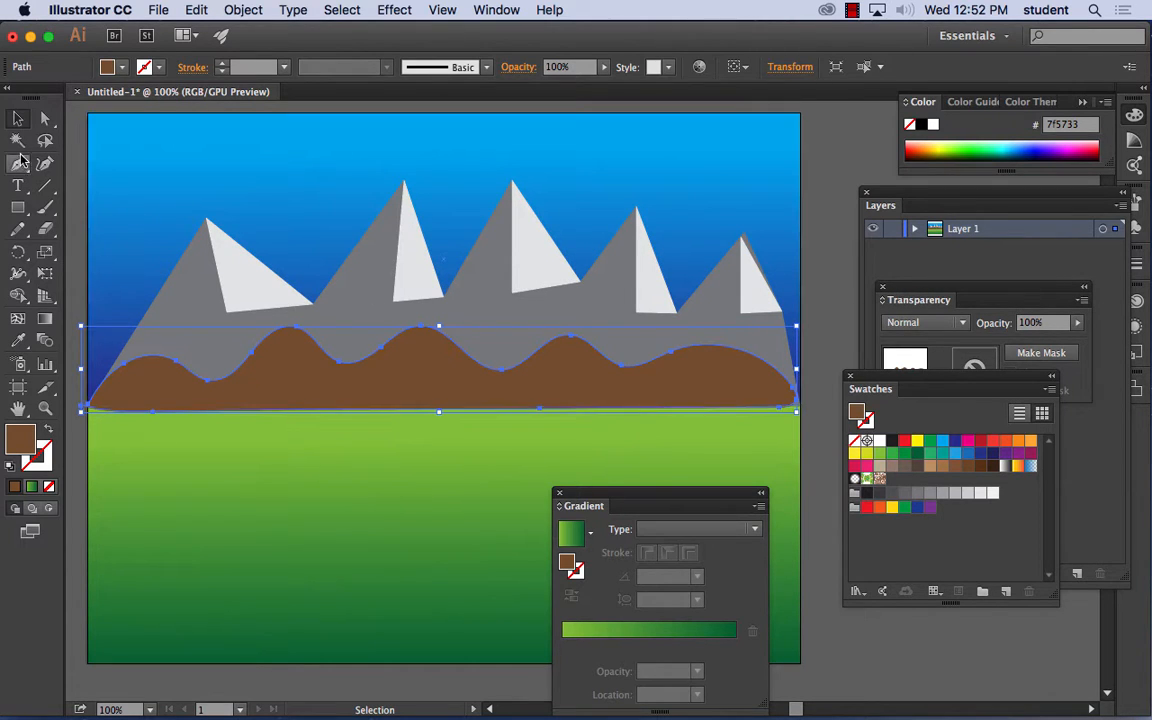
# - Draw a lower closed wavy band with the Pencil tool, overlapping the brown hills' base and the top of the green, and select it
pyautogui.click(18, 229)
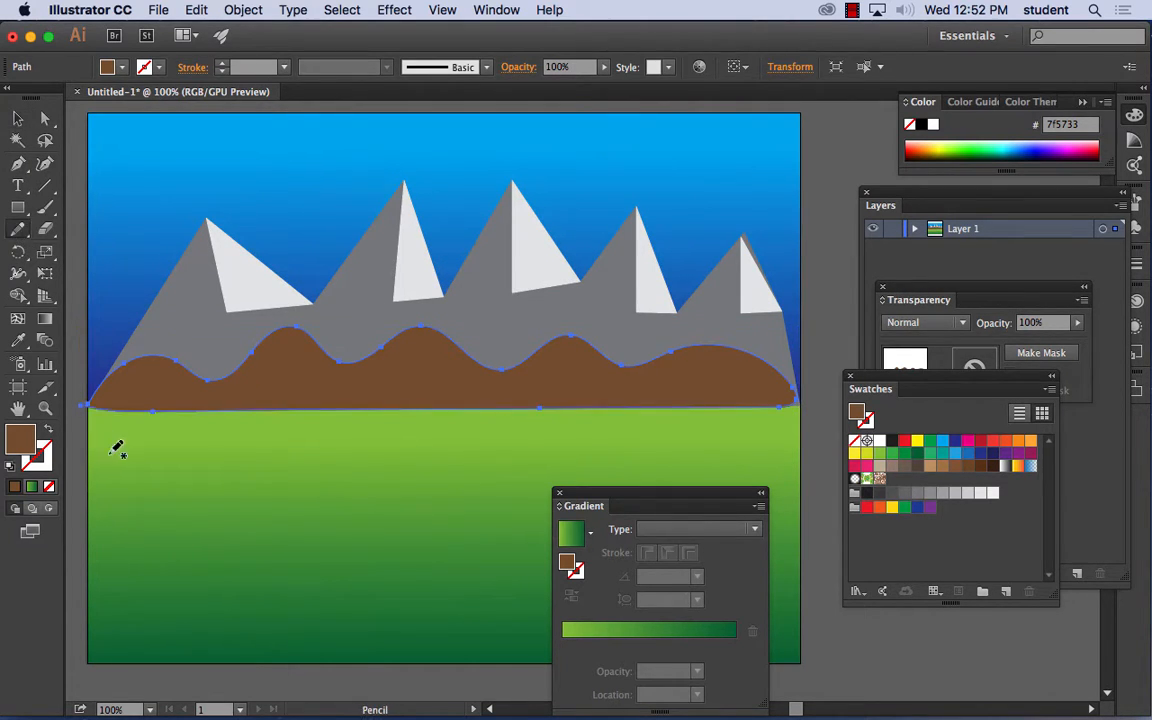
pyautogui.moveTo(90, 405)
pyautogui.mouseDown()
pyautogui.moveTo(200, 397)
pyautogui.moveTo(244, 381)
pyautogui.moveTo(268, 395)
pyautogui.moveTo(325, 384)
pyautogui.moveTo(661, 383)
pyautogui.moveTo(803, 410)
pyautogui.moveTo(792, 421)
pyautogui.moveTo(708, 424)
pyautogui.moveTo(261, 409)
pyautogui.moveTo(99, 411)
pyautogui.mouseUp()
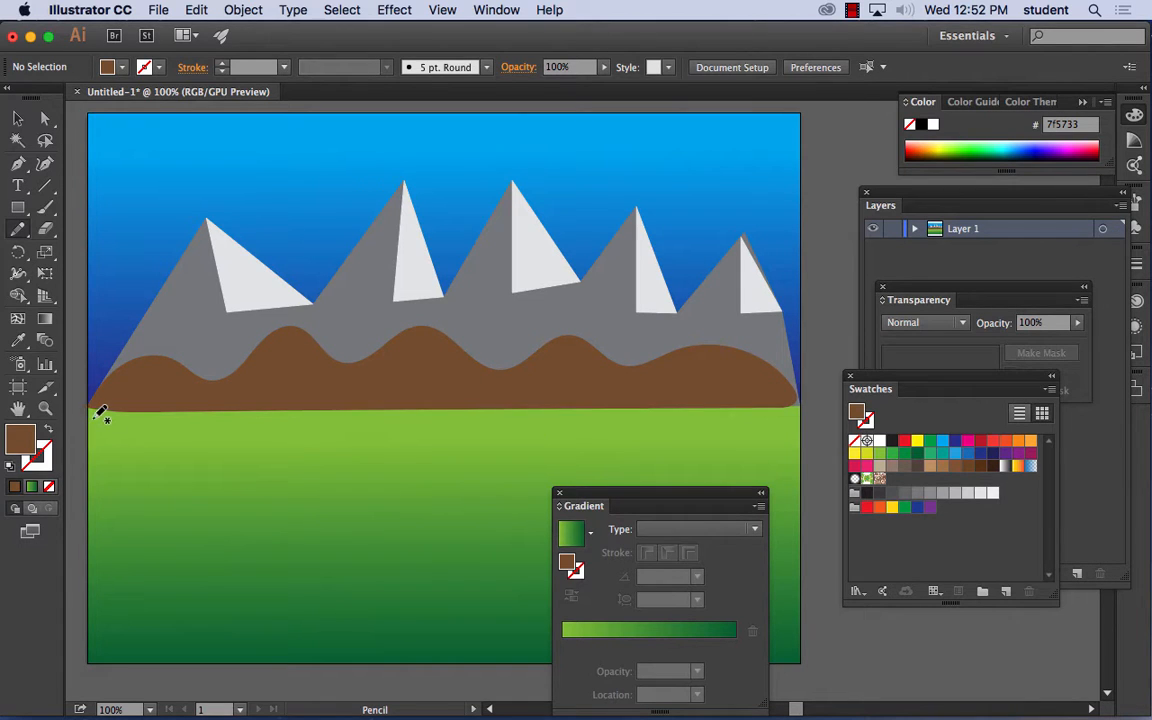
pyautogui.click(17, 119)
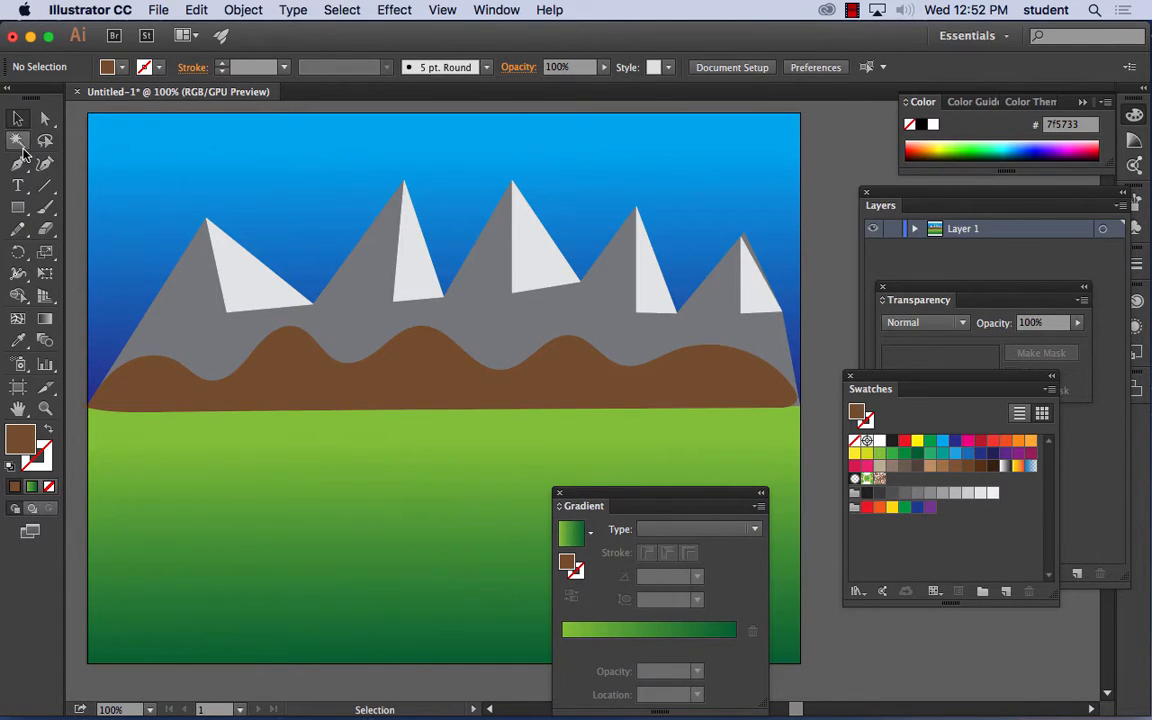
pyautogui.click(177, 404)
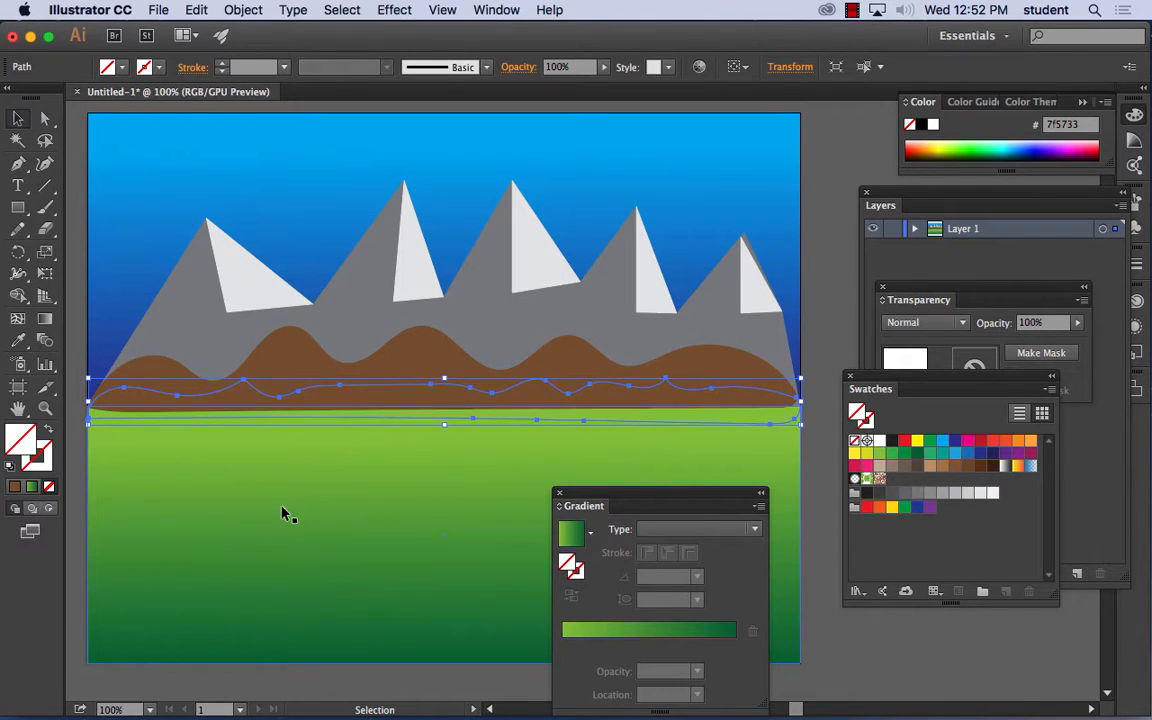
# - Fill the lower wavy band with the olive color 6b6b2a
pyautogui.doubleClick(22, 437)
pyautogui.click(650, 361)
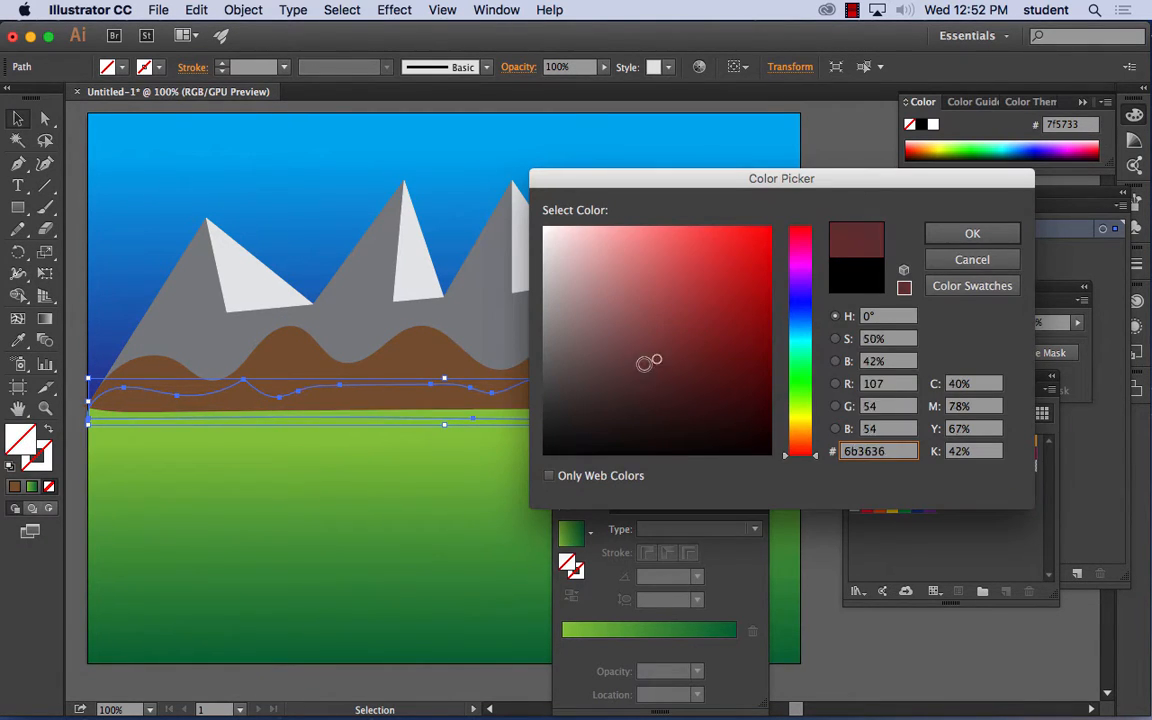
pyautogui.moveTo(645, 363); pyautogui.dragTo(697, 381)
pyautogui.click(803, 427)
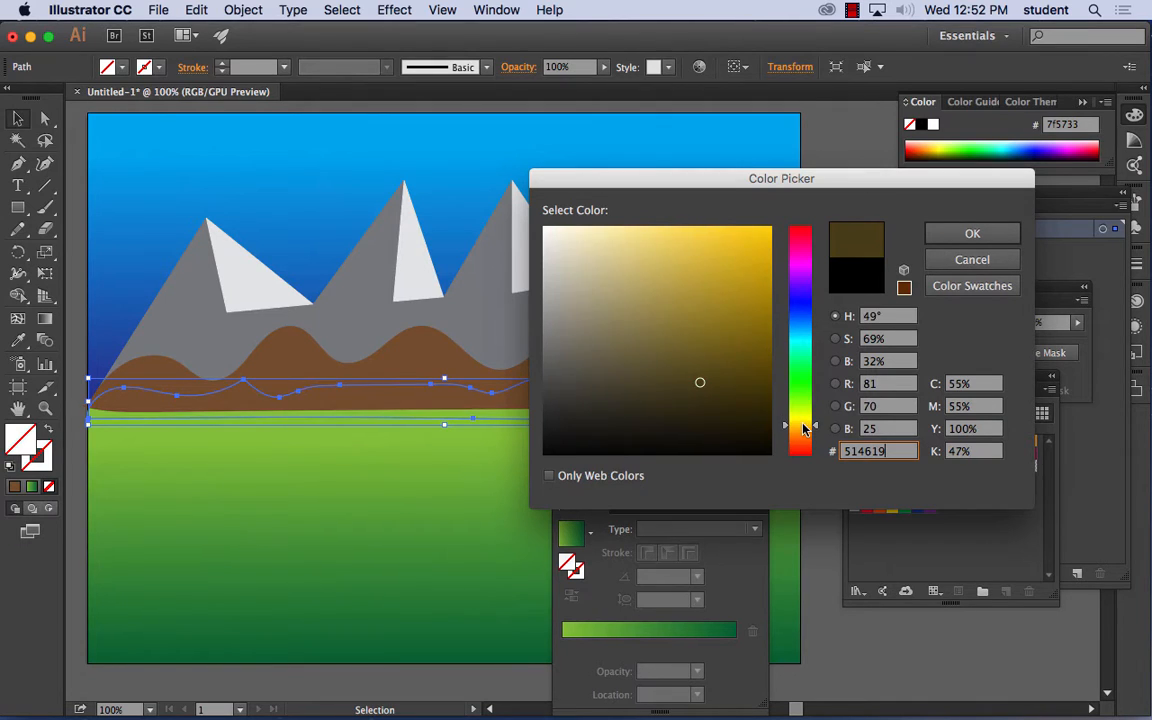
pyautogui.moveTo(803, 427); pyautogui.dragTo(804, 417)
pyautogui.moveTo(708, 343); pyautogui.dragTo(682, 359)
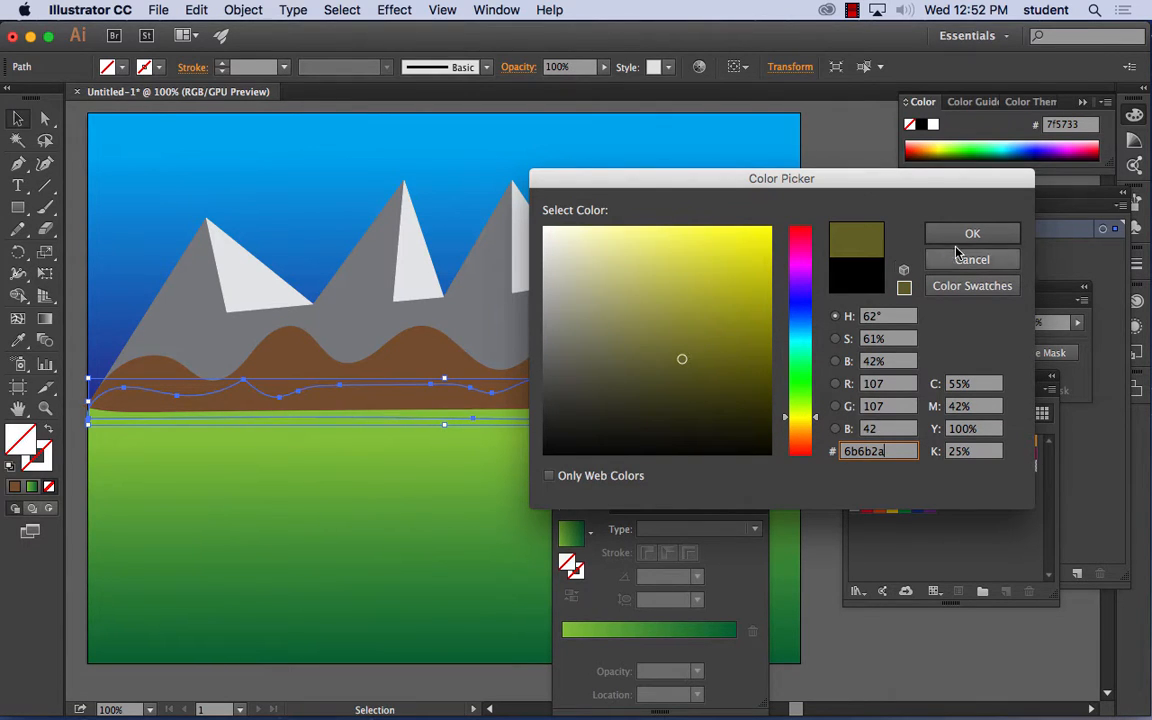
pyautogui.click(964, 233)
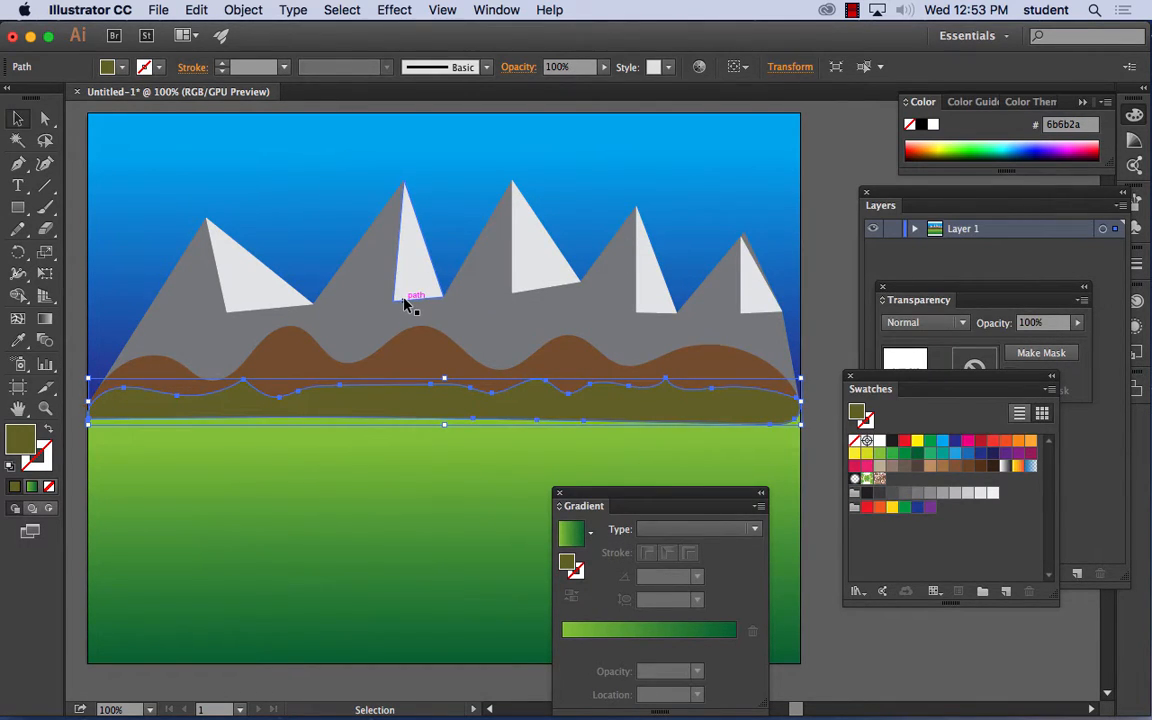
# - Change the lower wavy band's fill to the tan color ba9947 and deselect it
pyautogui.doubleClick(20, 437)
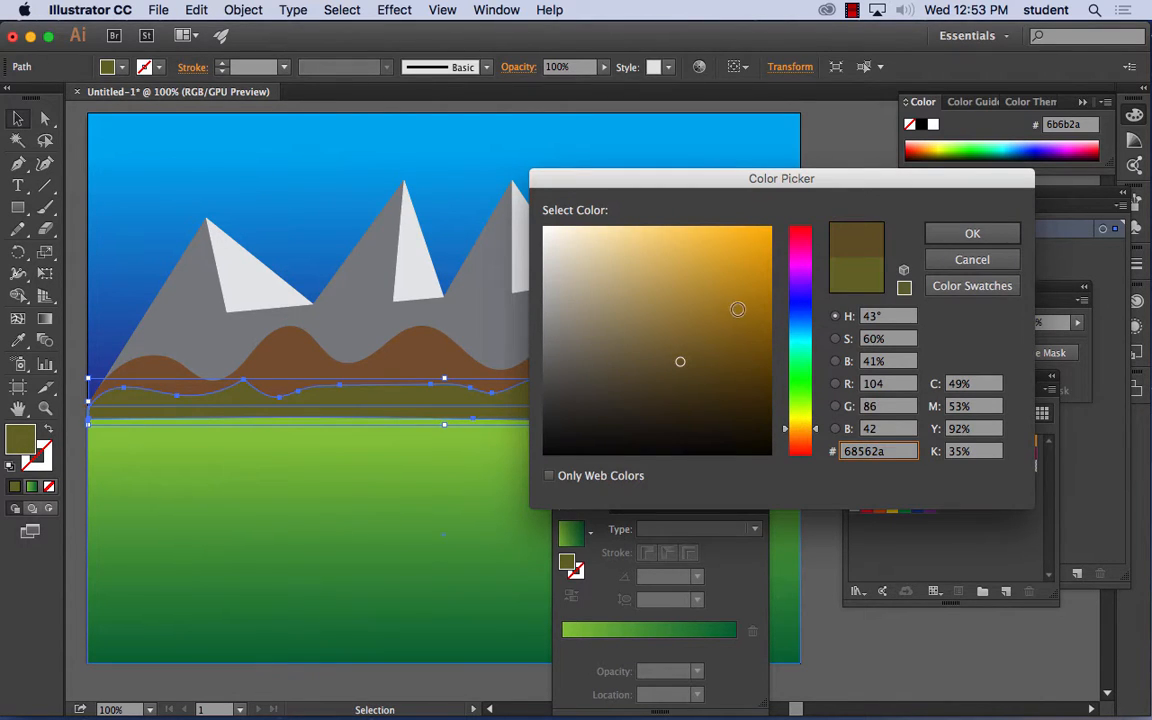
pyautogui.moveTo(713, 272); pyautogui.dragTo(684, 288)
pyautogui.click(958, 236)
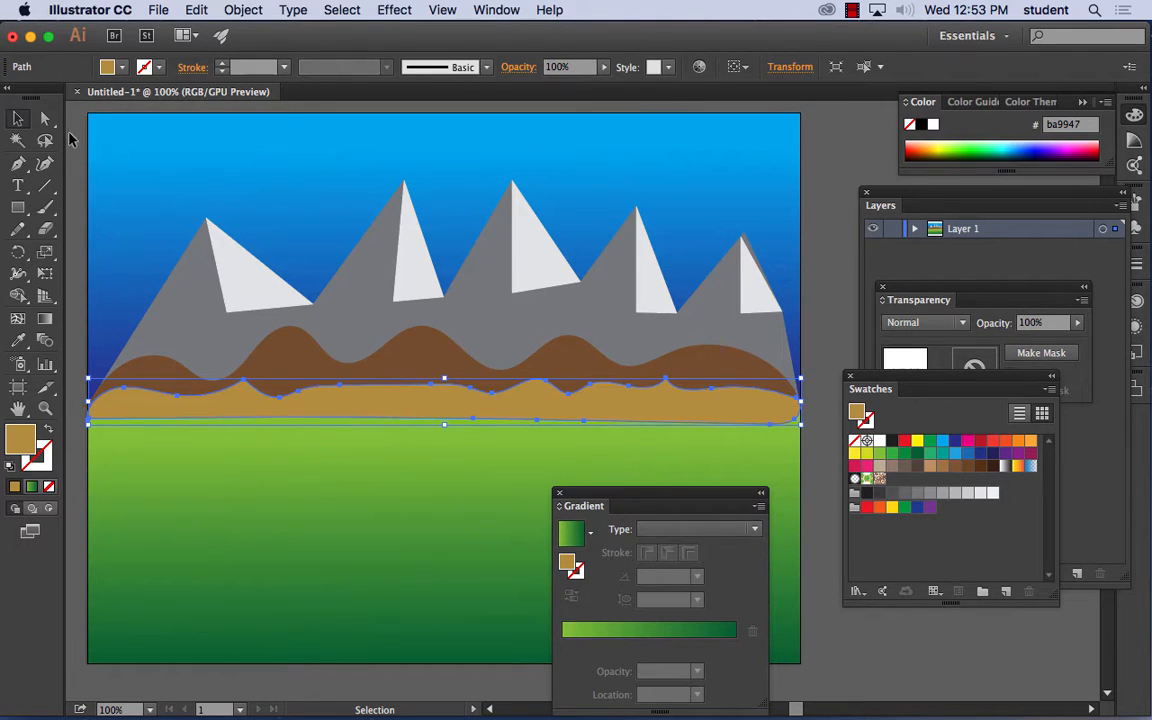
pyautogui.click(73, 136)
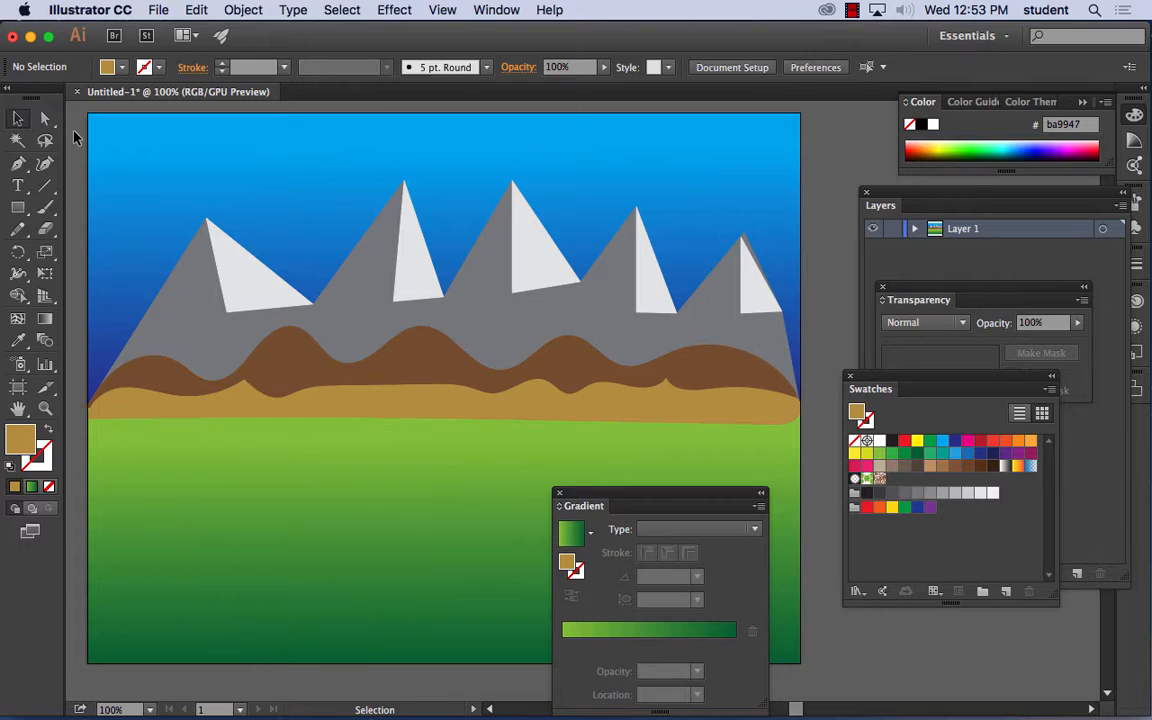
# - Move the Gradient panel off the artwork and set the Pencil tool to fill new pencil strokes
pyautogui.click(18, 230)
pyautogui.moveTo(643, 501); pyautogui.dragTo(1003, 554)
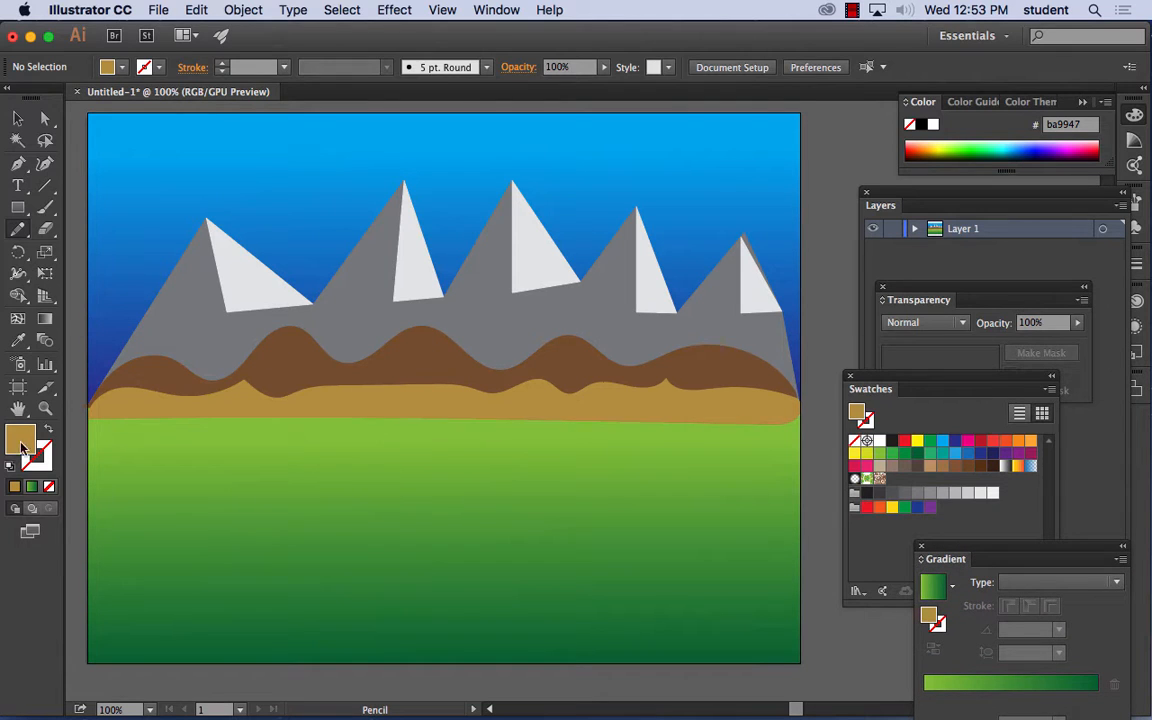
pyautogui.doubleClick(18, 230)
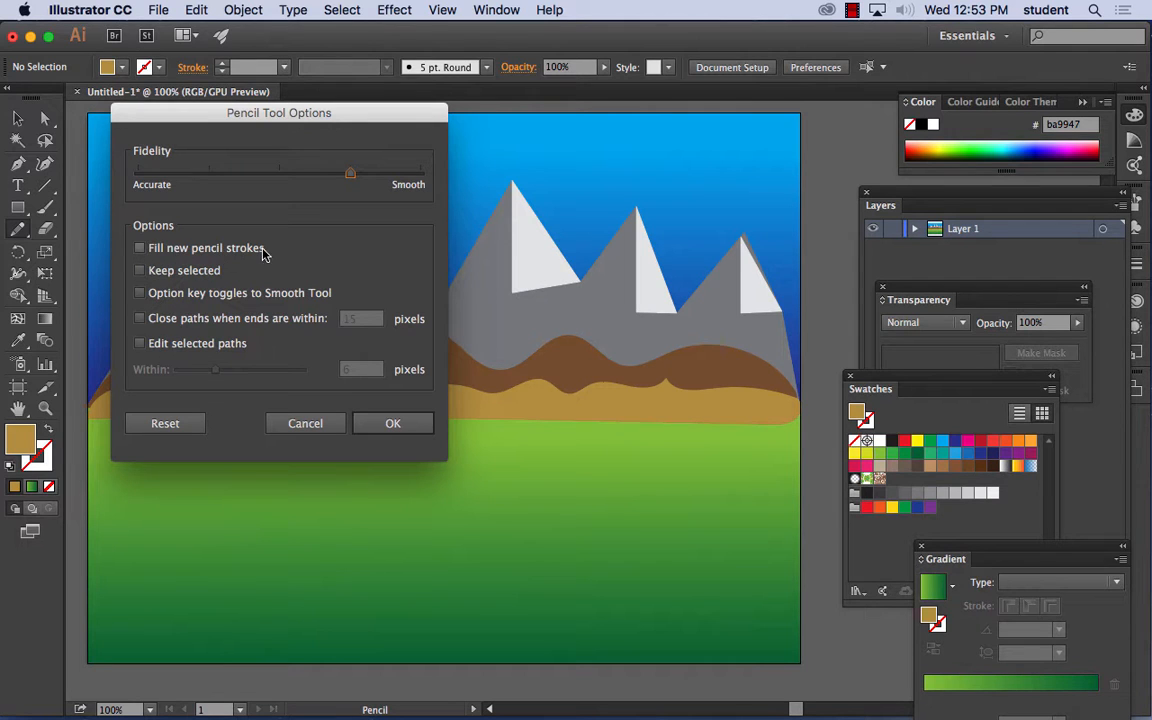
pyautogui.click(141, 248)
pyautogui.click(391, 425)
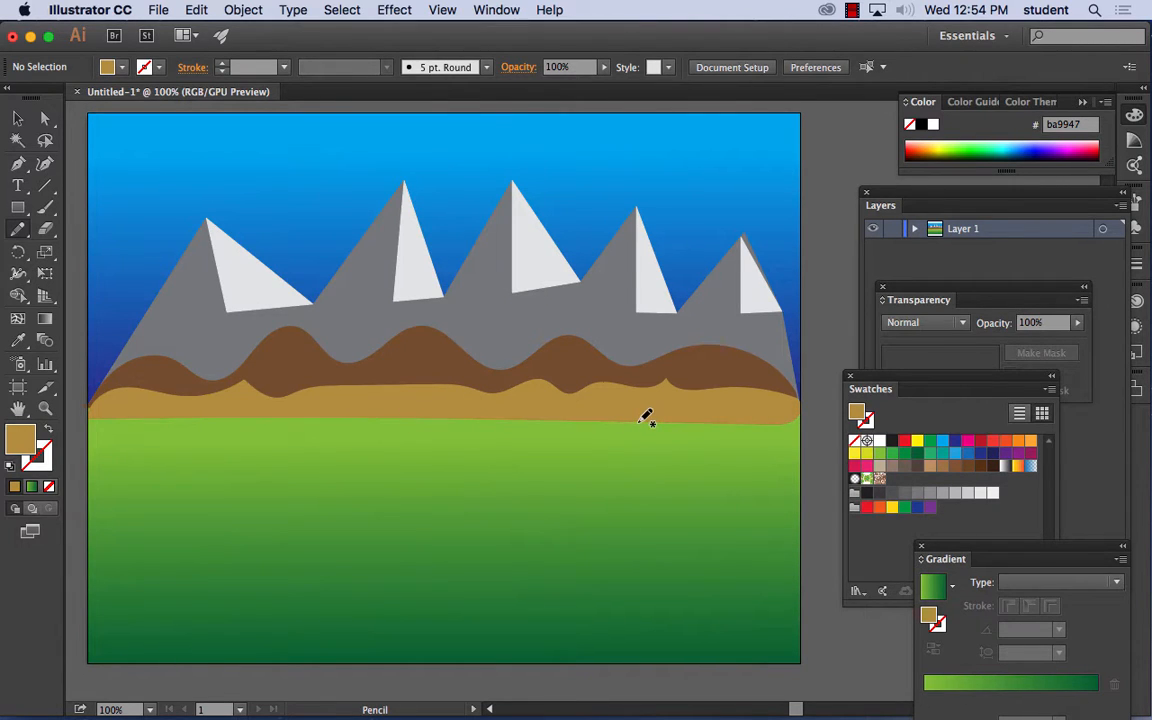
# - Set the fill color to blue 1919bc and draw a winding river with the Pencil tool from the tan band's base past the artboard's lower edge
pyautogui.doubleClick(20, 438)
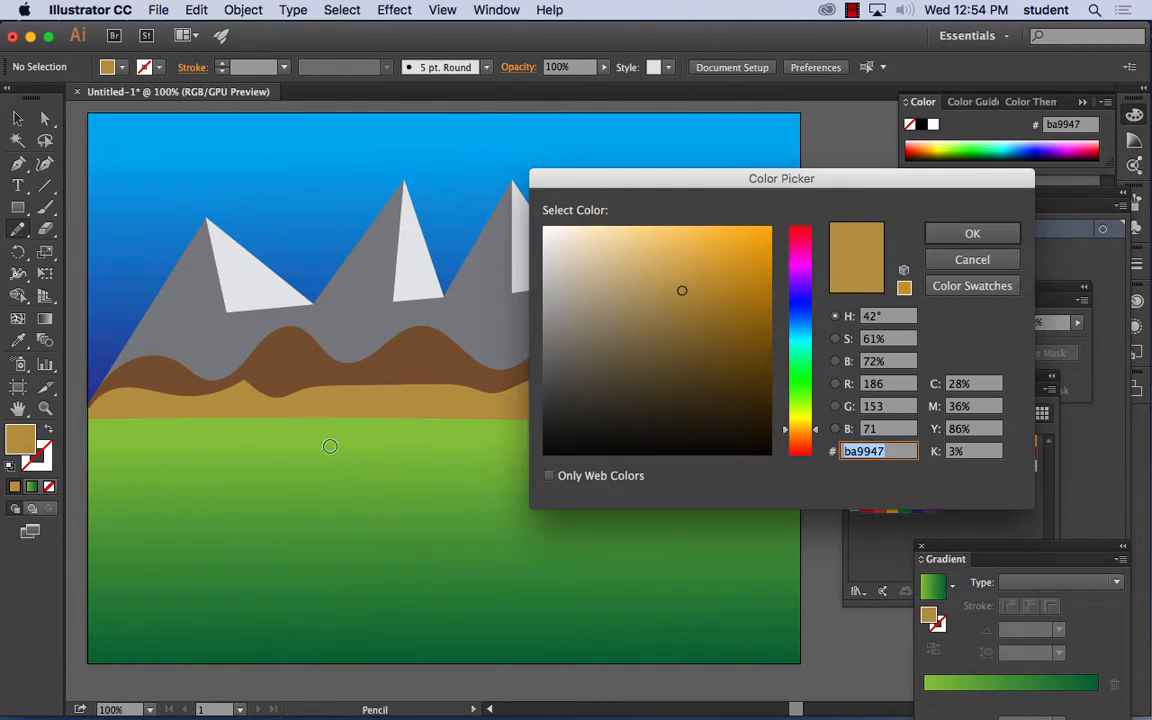
pyautogui.moveTo(818, 412); pyautogui.dragTo(802, 302)
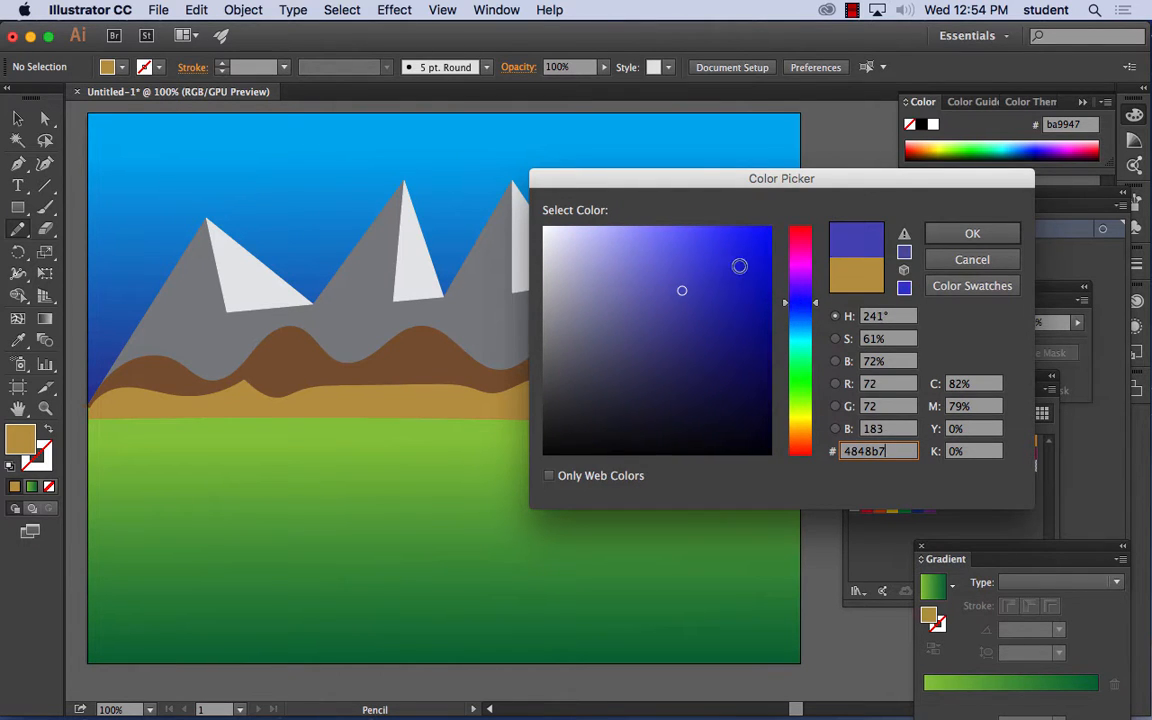
pyautogui.click(737, 265)
pyautogui.click(741, 286)
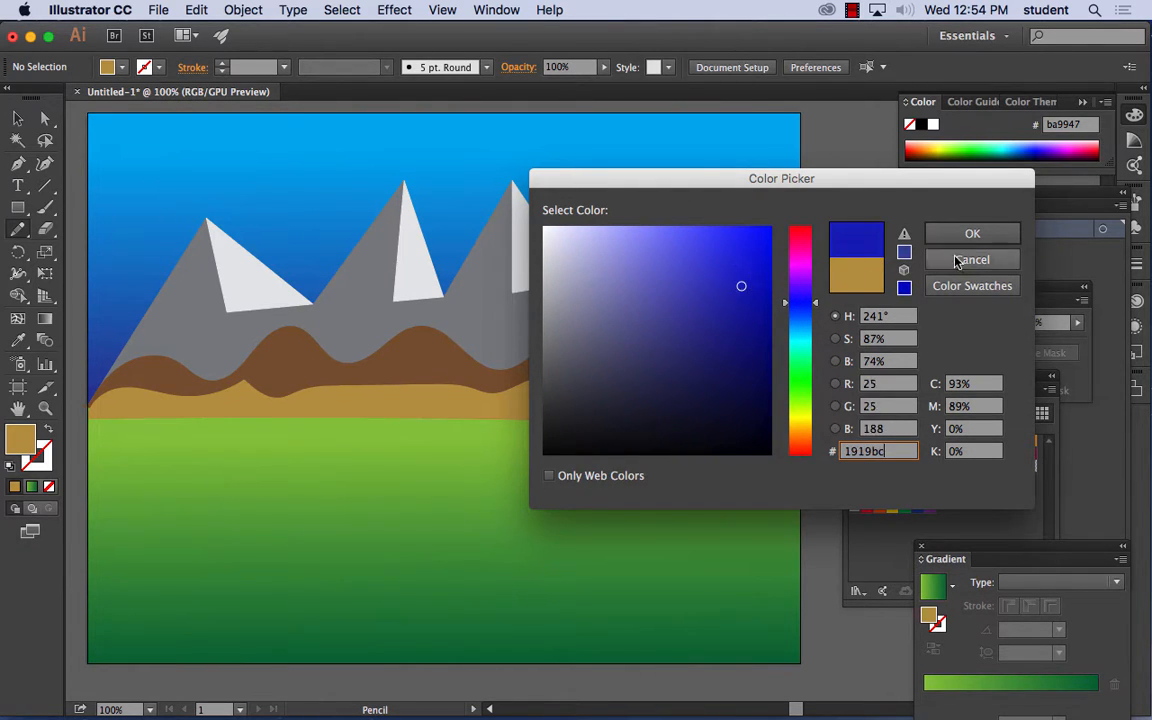
pyautogui.click(973, 235)
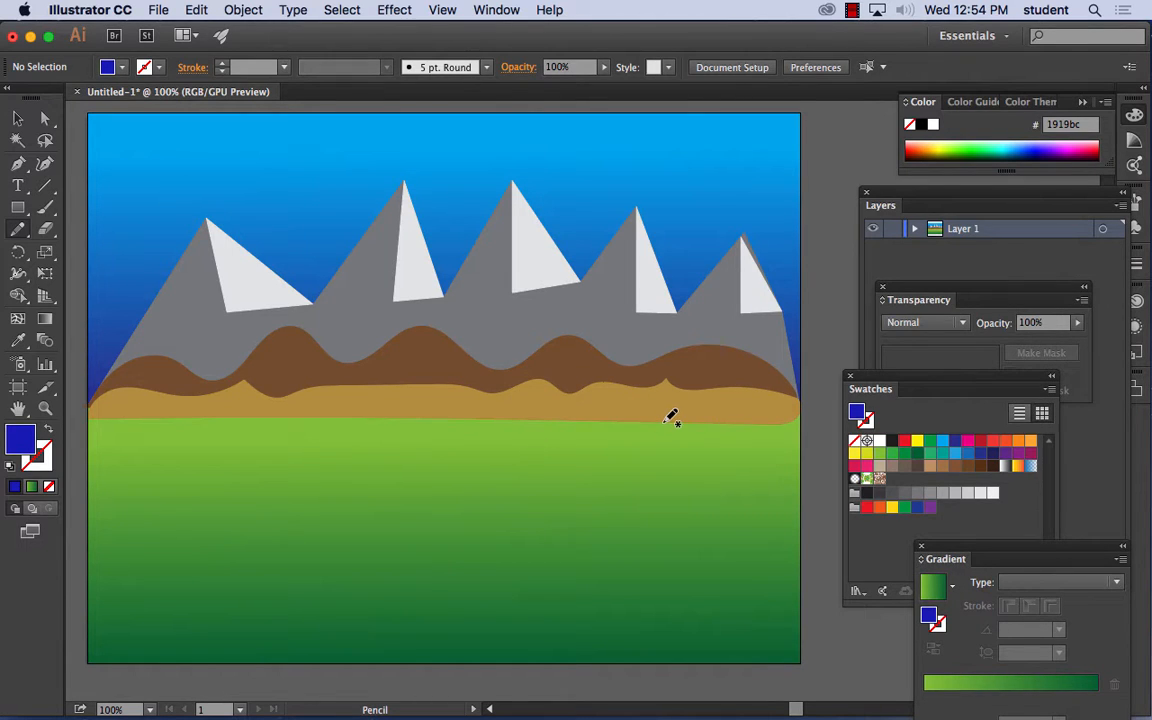
pyautogui.moveTo(650, 426)
pyautogui.mouseDown()
pyautogui.moveTo(501, 496)
pyautogui.moveTo(345, 531)
pyautogui.moveTo(297, 566)
pyautogui.moveTo(269, 620)
pyautogui.moveTo(202, 662)
pyautogui.moveTo(364, 672)
pyautogui.moveTo(397, 607)
pyautogui.moveTo(660, 421)
pyautogui.mouseUp()
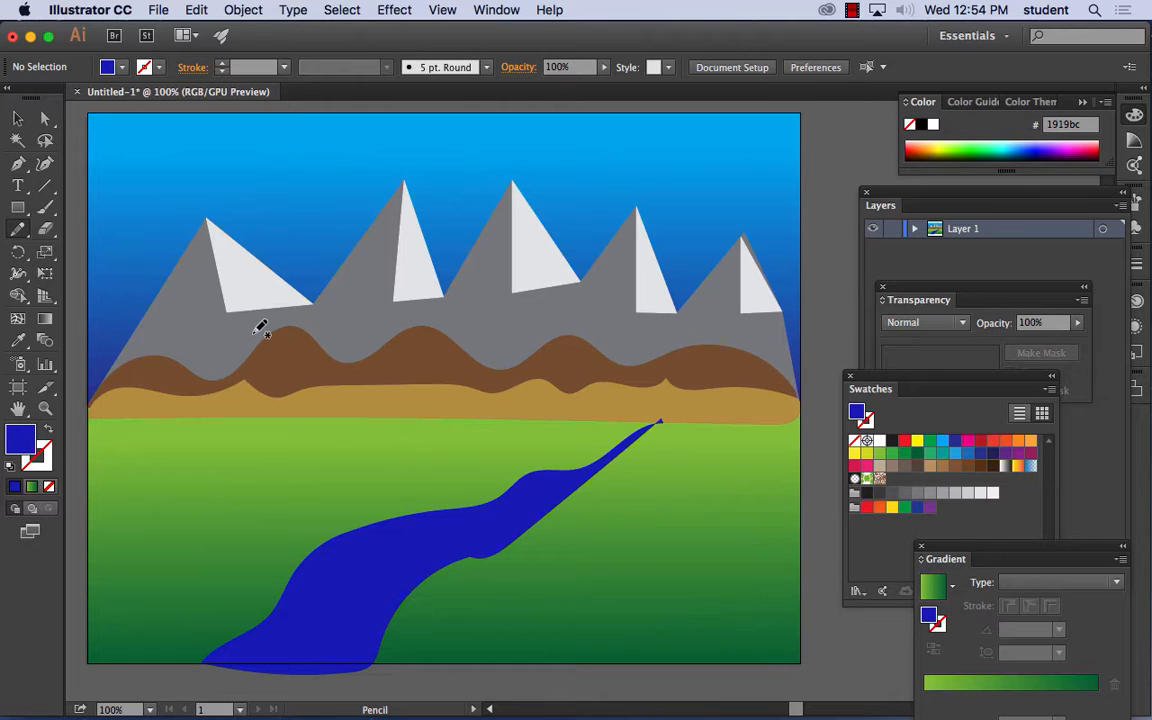
# - Paint a short blue waterfall with the Paintbrush tool across the tan band, leading down to the river's narrow upper end
pyautogui.click(20, 119)
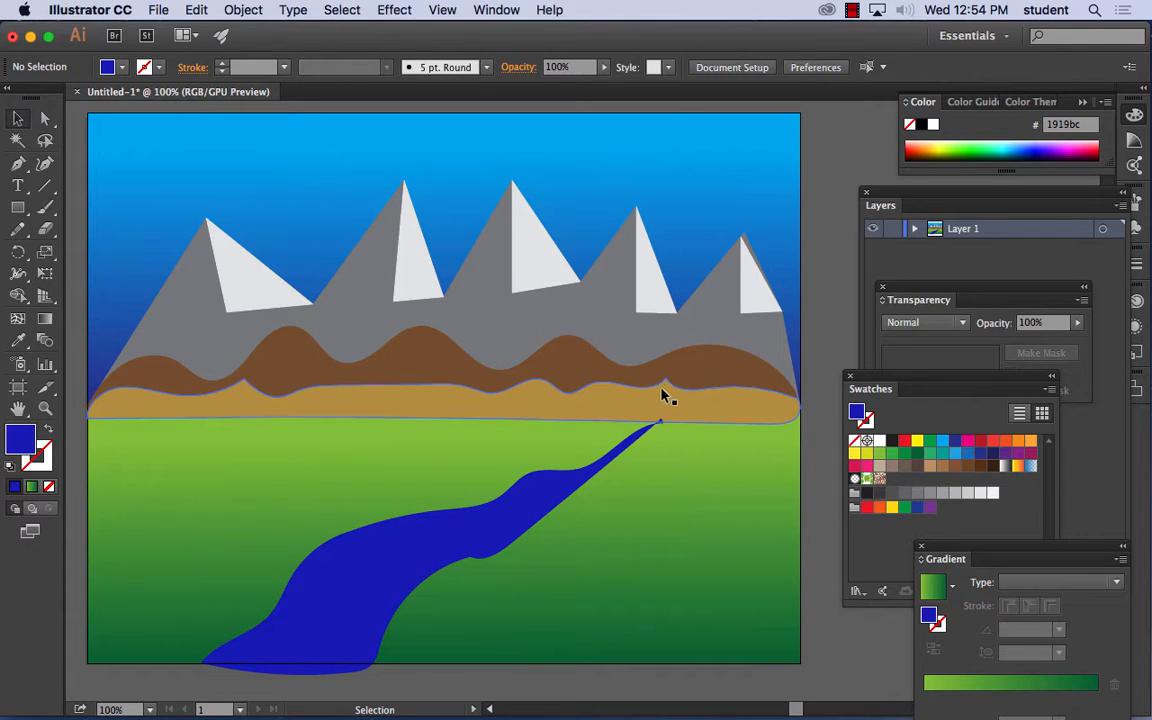
pyautogui.click(45, 207)
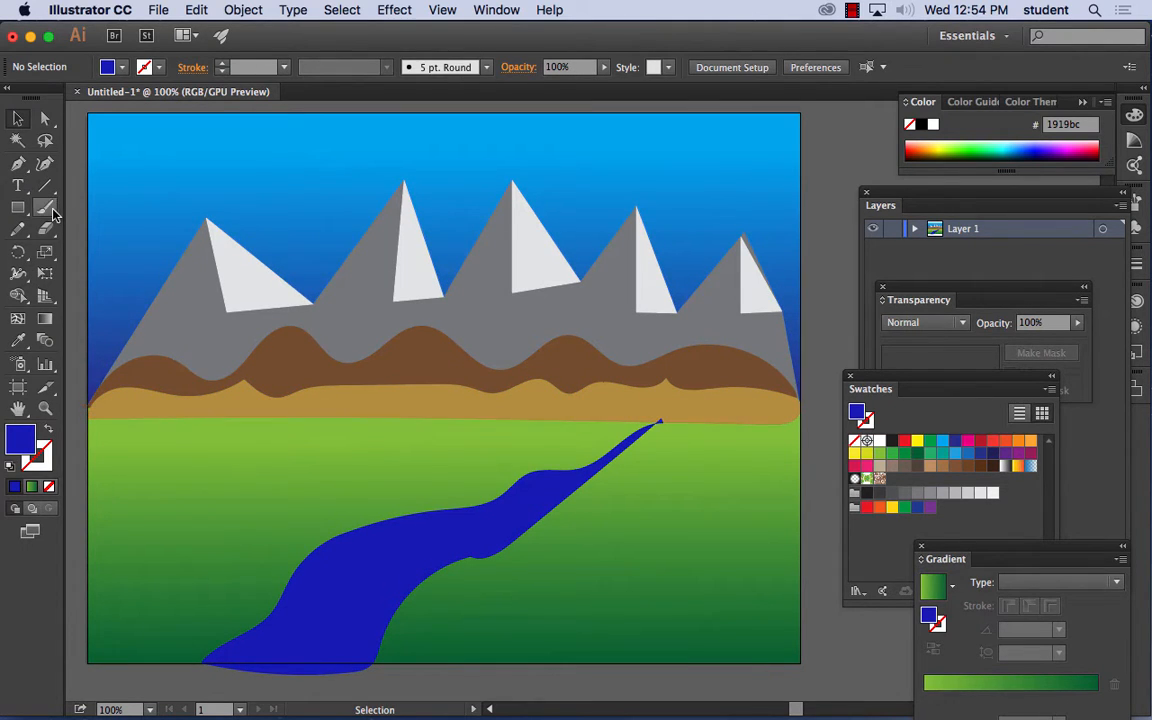
pyautogui.moveTo(645, 387)
pyautogui.mouseDown()
pyautogui.moveTo(658, 423)
pyautogui.moveTo(656, 390)
pyautogui.moveTo(668, 405)
pyautogui.moveTo(656, 392)
pyautogui.moveTo(656, 403)
pyautogui.mouseUp()
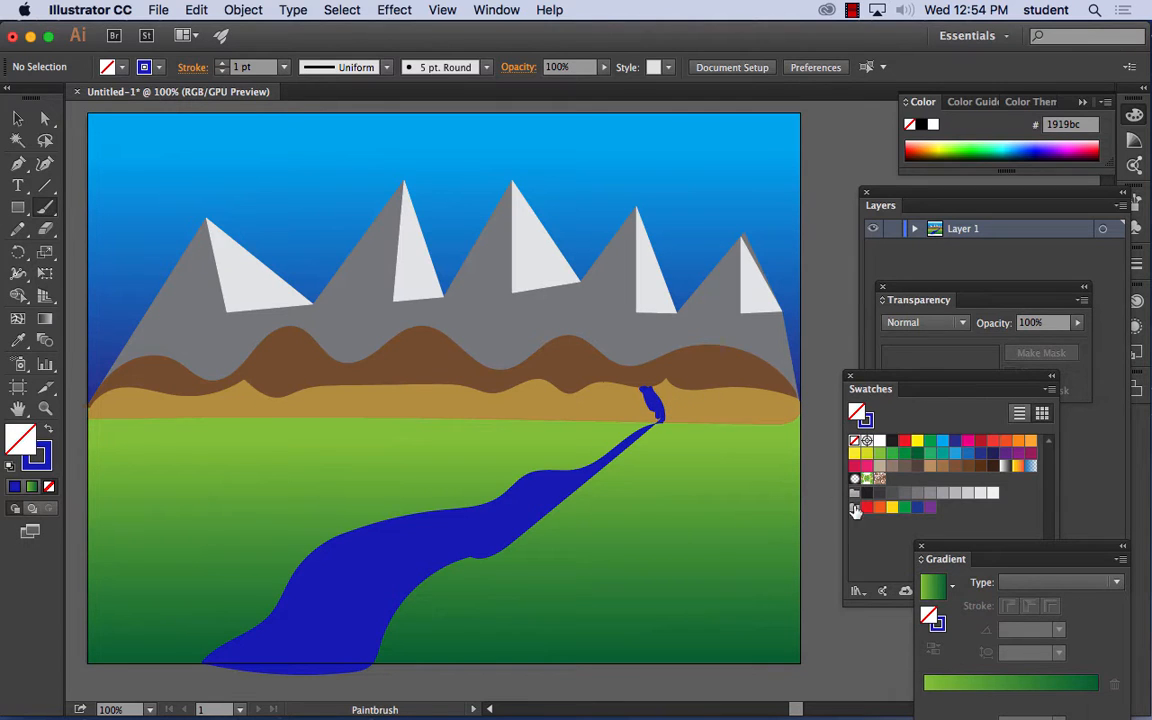
# - Set the stroke color to grayish blue 7979aa and paint accents over the waterfall
pyautogui.click(42, 461)
pyautogui.doubleClick(42, 461)
pyautogui.click(608, 302)
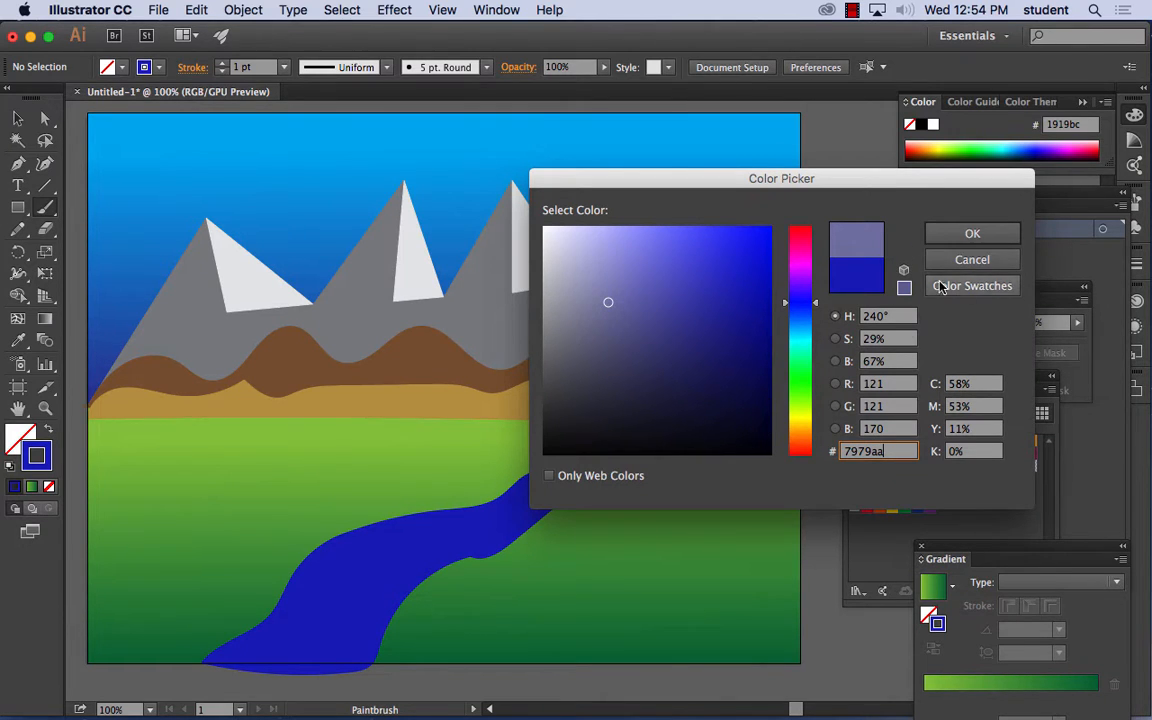
pyautogui.click(943, 240)
pyautogui.moveTo(646, 389); pyautogui.dragTo(661, 403)
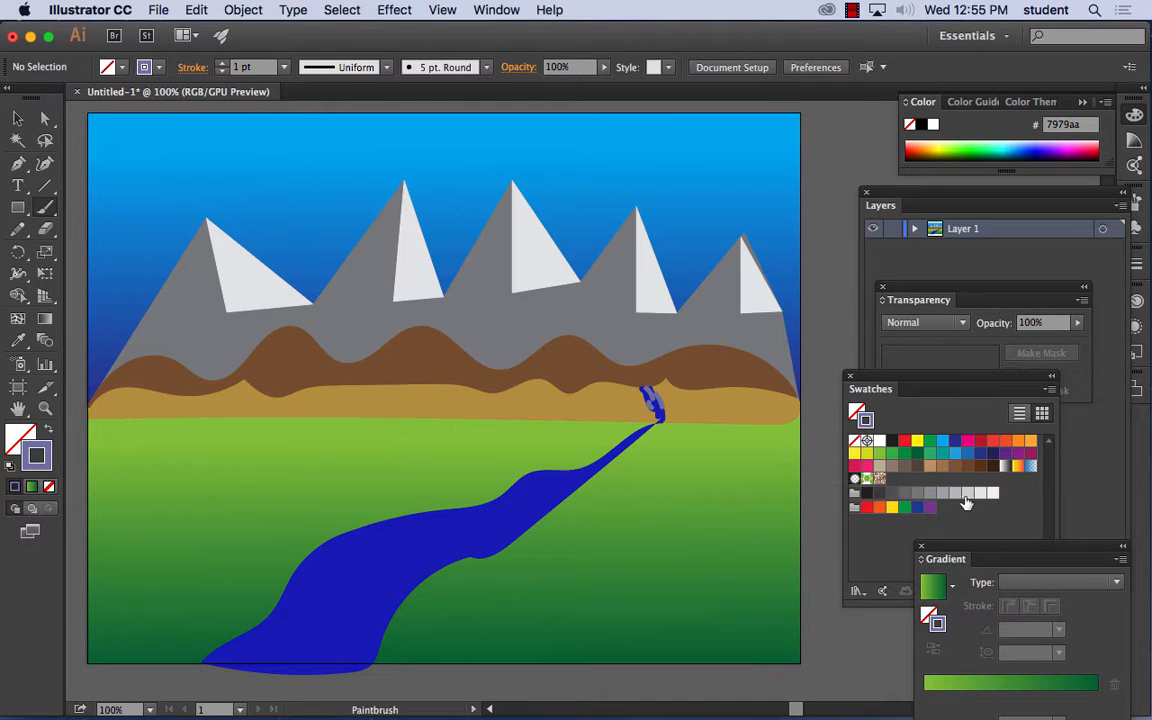
# - Change the stroke color to light gray bcbcc1 and paint highlights along the waterfall
pyautogui.doubleClick(36, 452)
pyautogui.click(549, 282)
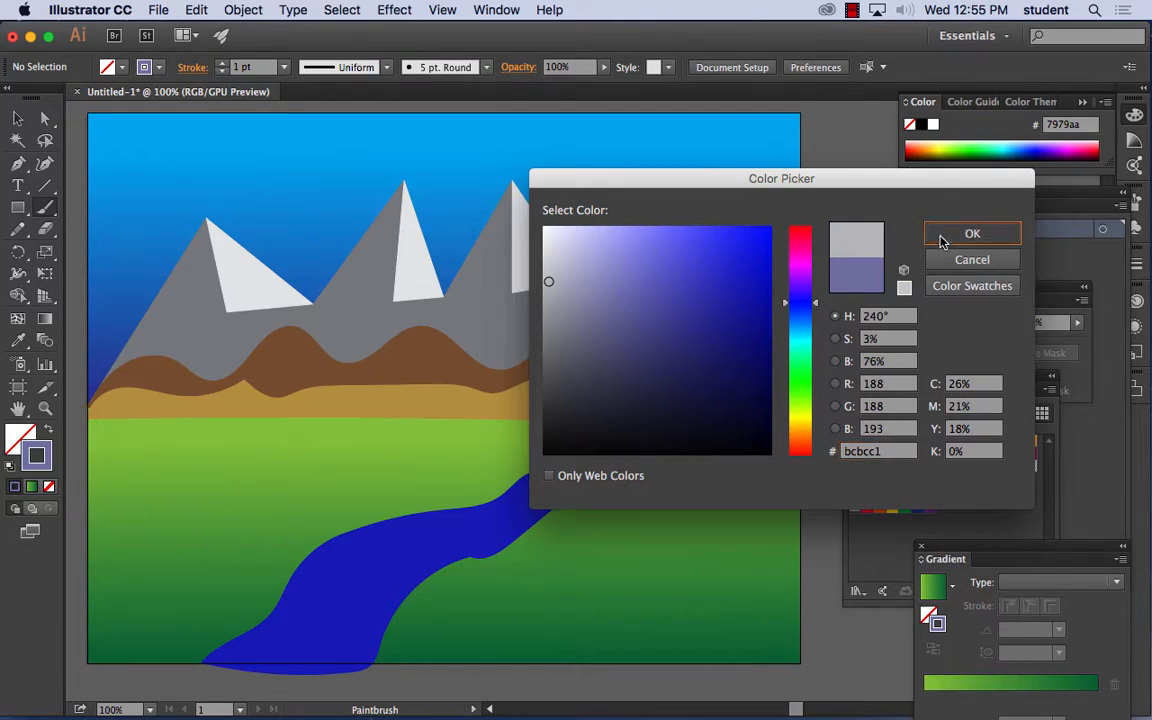
pyautogui.click(940, 235)
pyautogui.moveTo(642, 386); pyautogui.dragTo(656, 422)
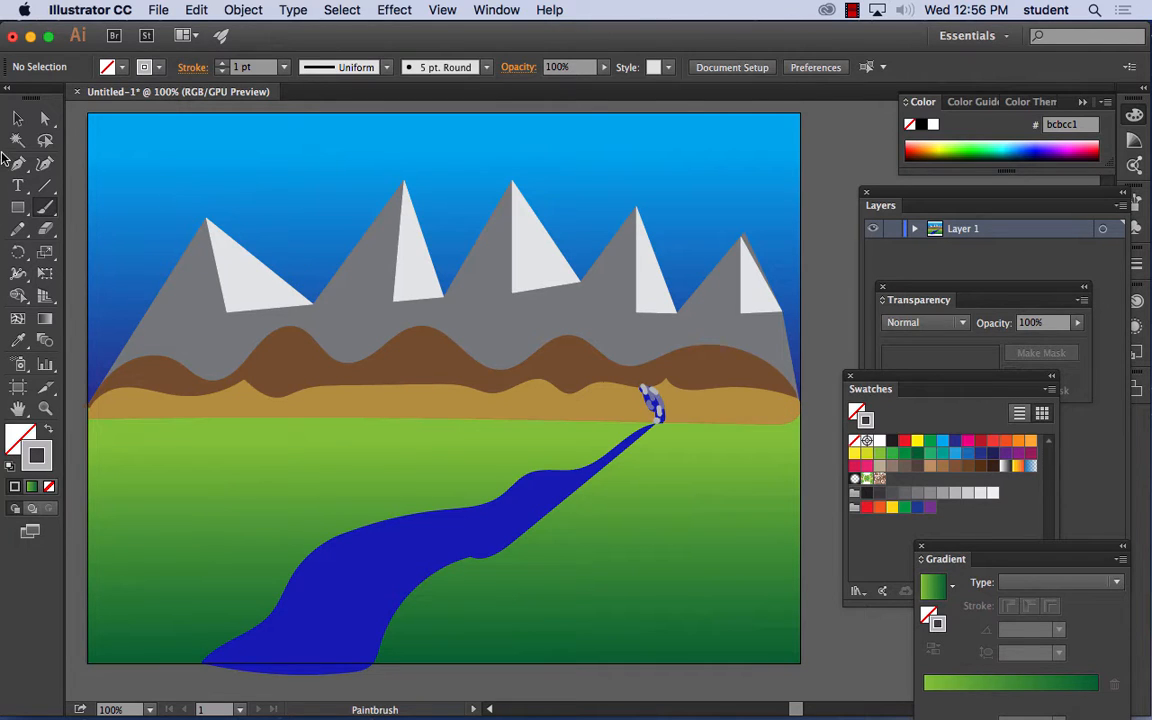
# - Draw a small closed cloud with the Pencil tool above the leftmost mountain and swap its stroke color into the fill
pyautogui.click(15, 230)
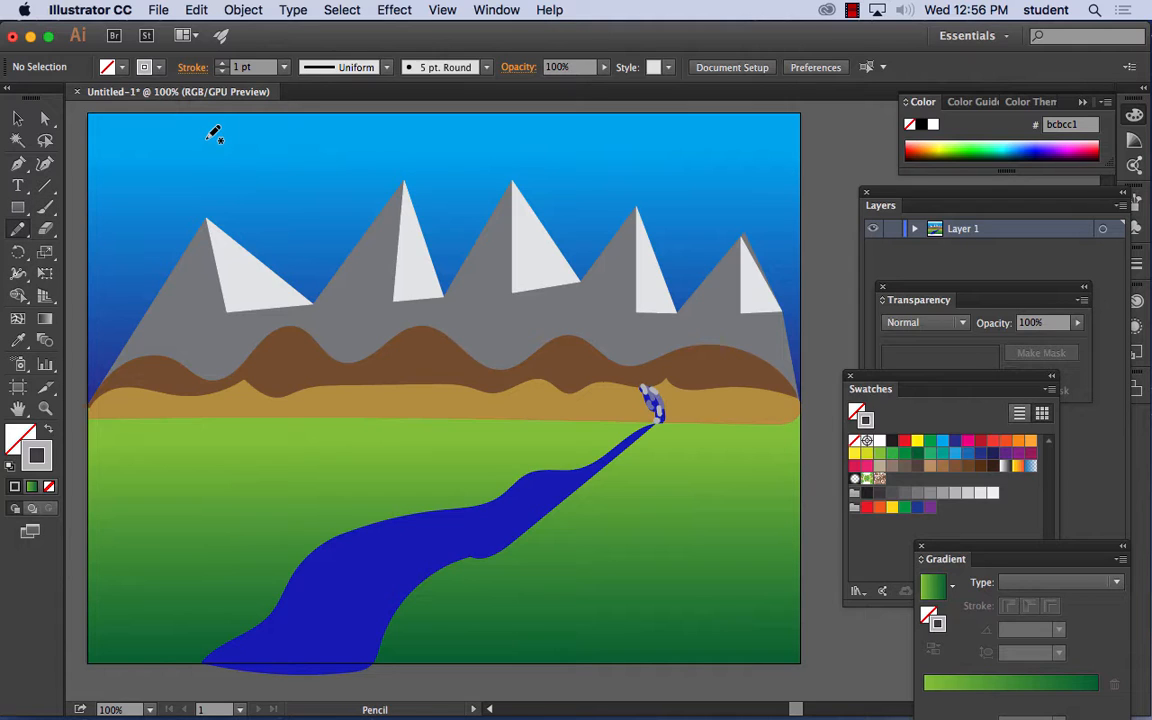
pyautogui.moveTo(178, 140)
pyautogui.mouseDown()
pyautogui.moveTo(172, 157)
pyautogui.moveTo(230, 154)
pyautogui.moveTo(240, 130)
pyautogui.moveTo(218, 137)
pyautogui.moveTo(251, 162)
pyautogui.mouseUp()
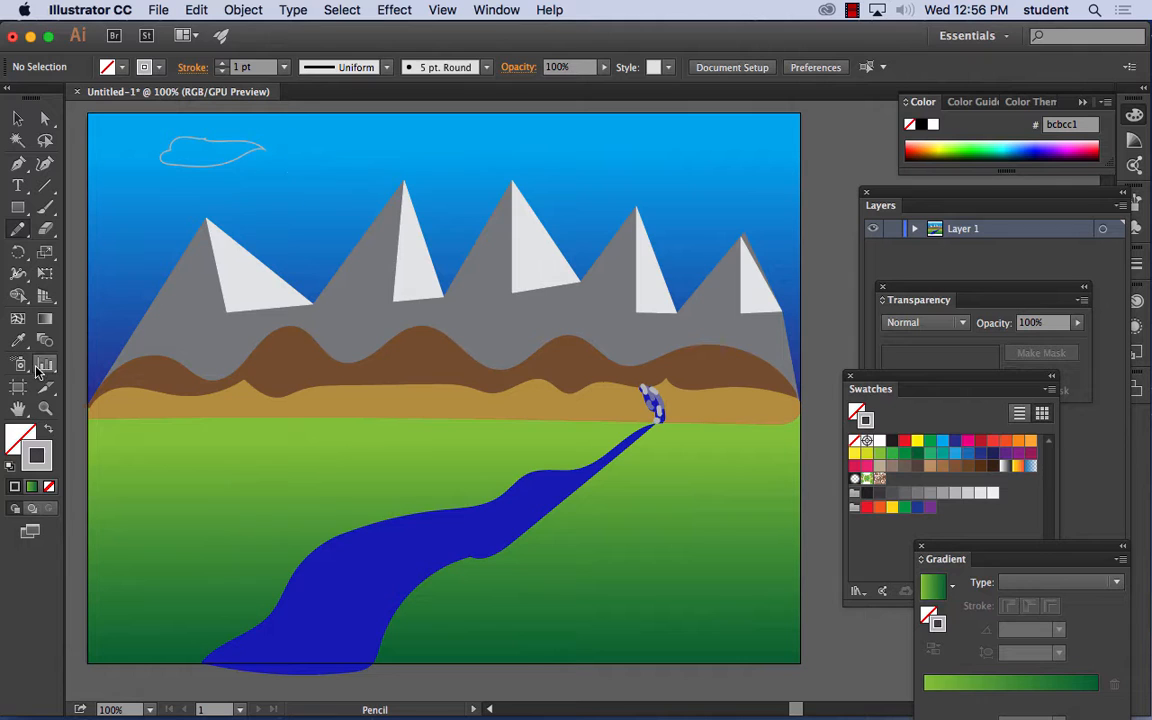
pyautogui.click(49, 429)
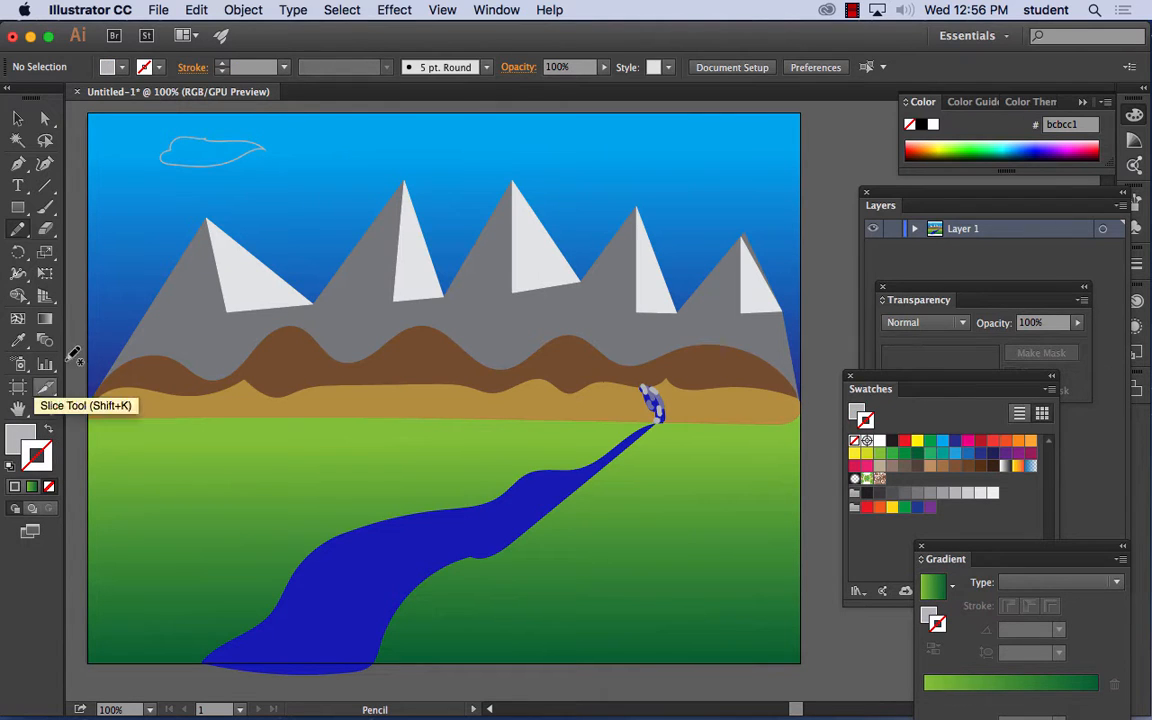
pyautogui.click(17, 118)
pyautogui.click(230, 150)
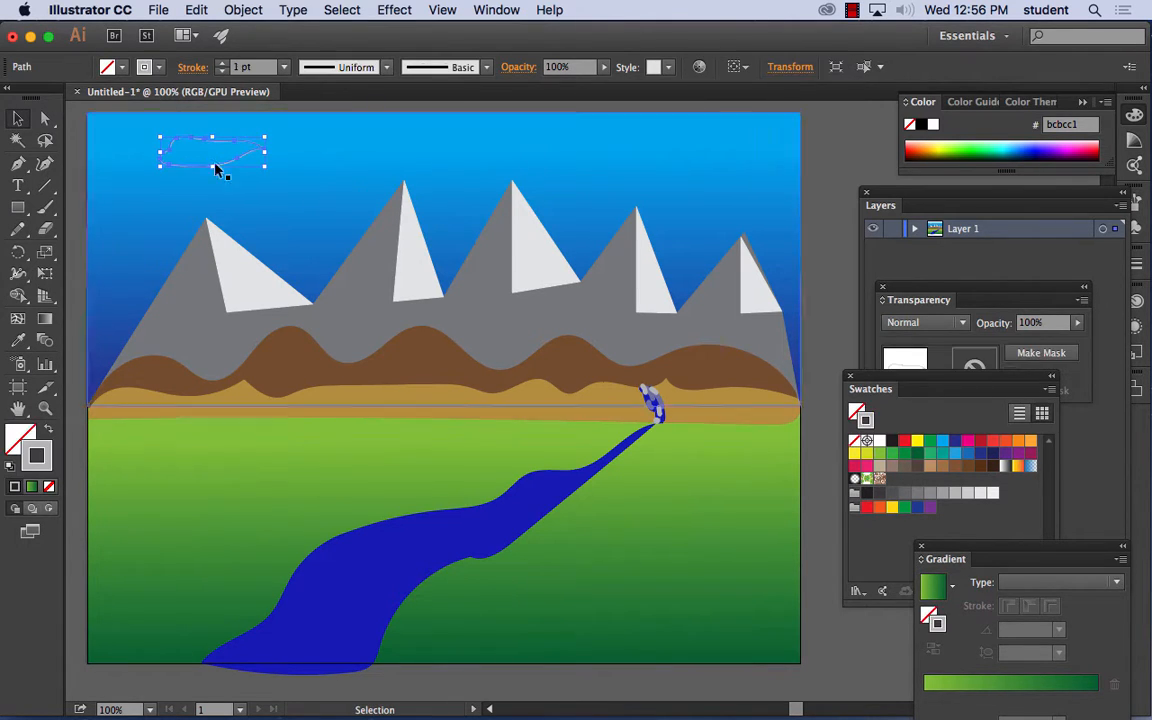
pyautogui.click(49, 429)
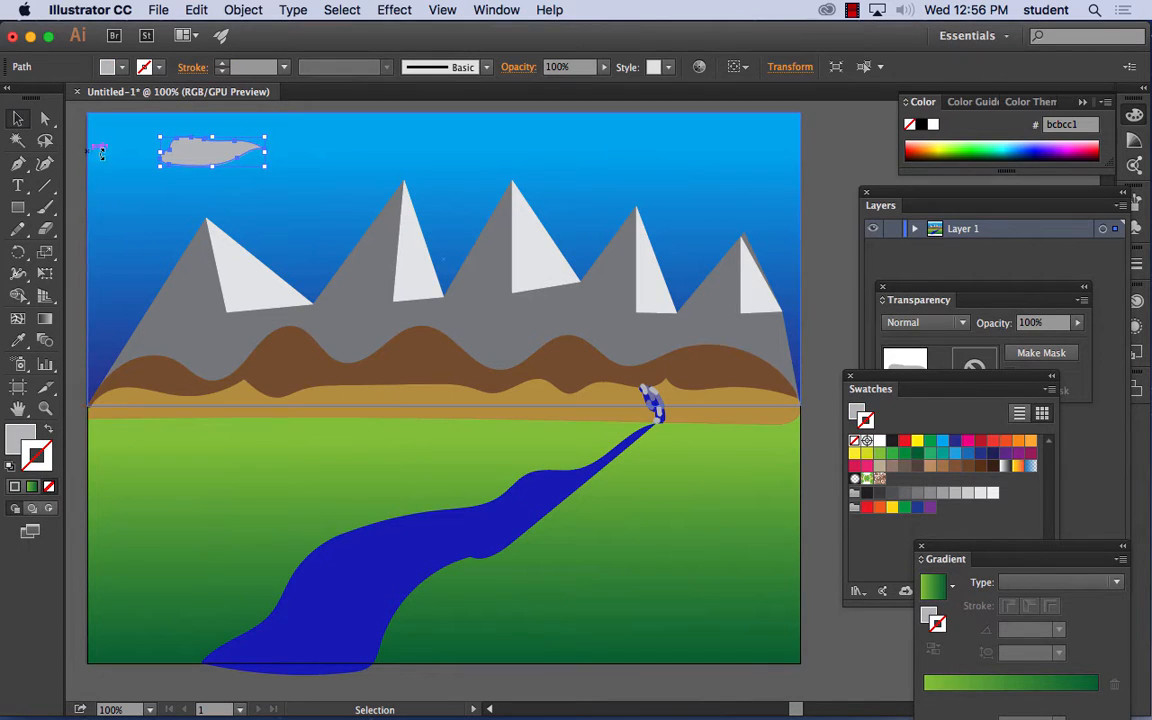
# - Fill the cloud with the light gray swatch e6e7e8 and leave it without a stroke
pyautogui.click(981, 493)
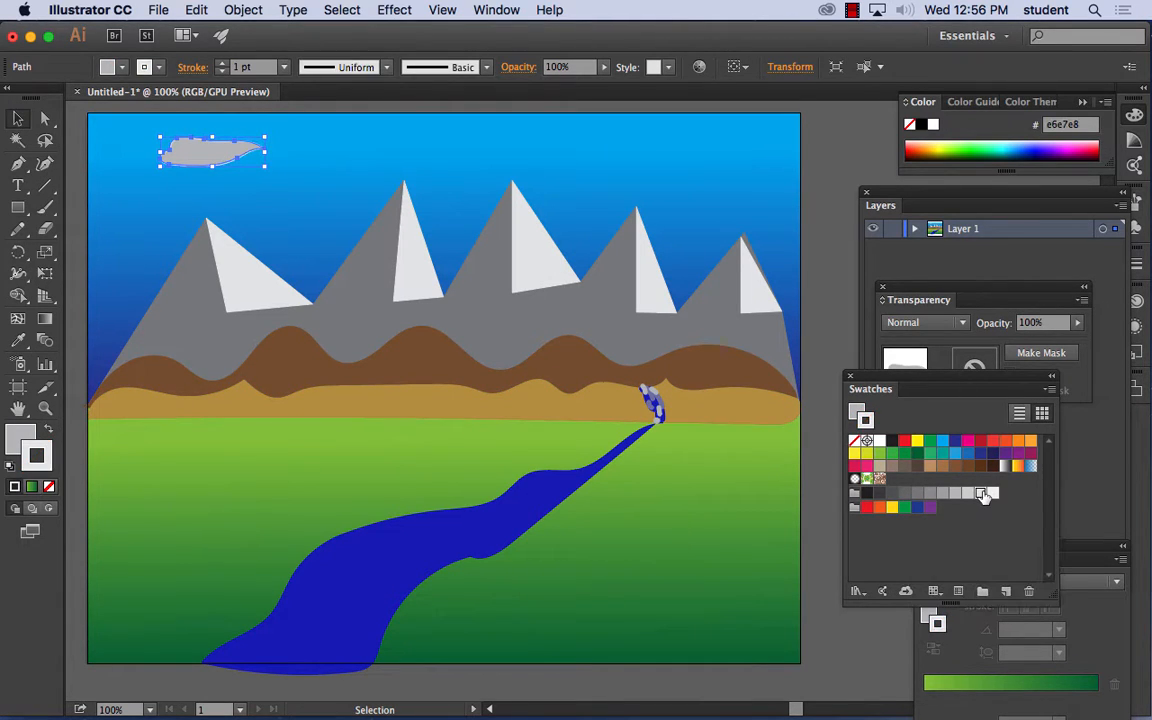
pyautogui.click(49, 487)
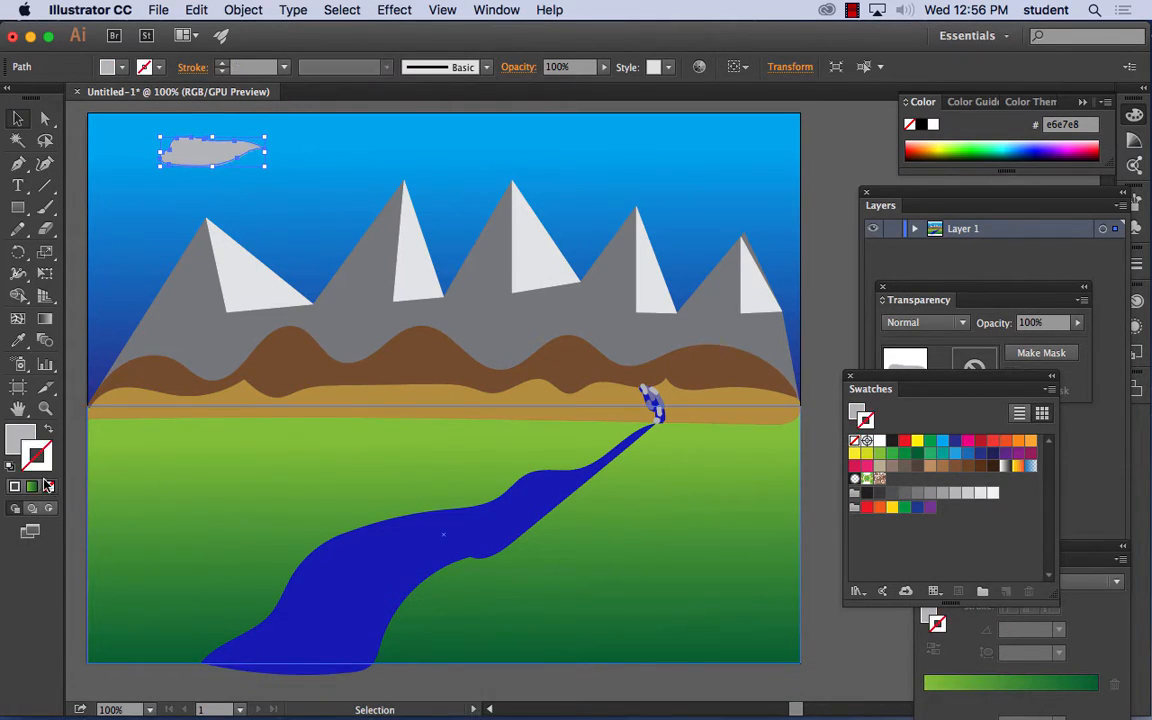
pyautogui.click(22, 440)
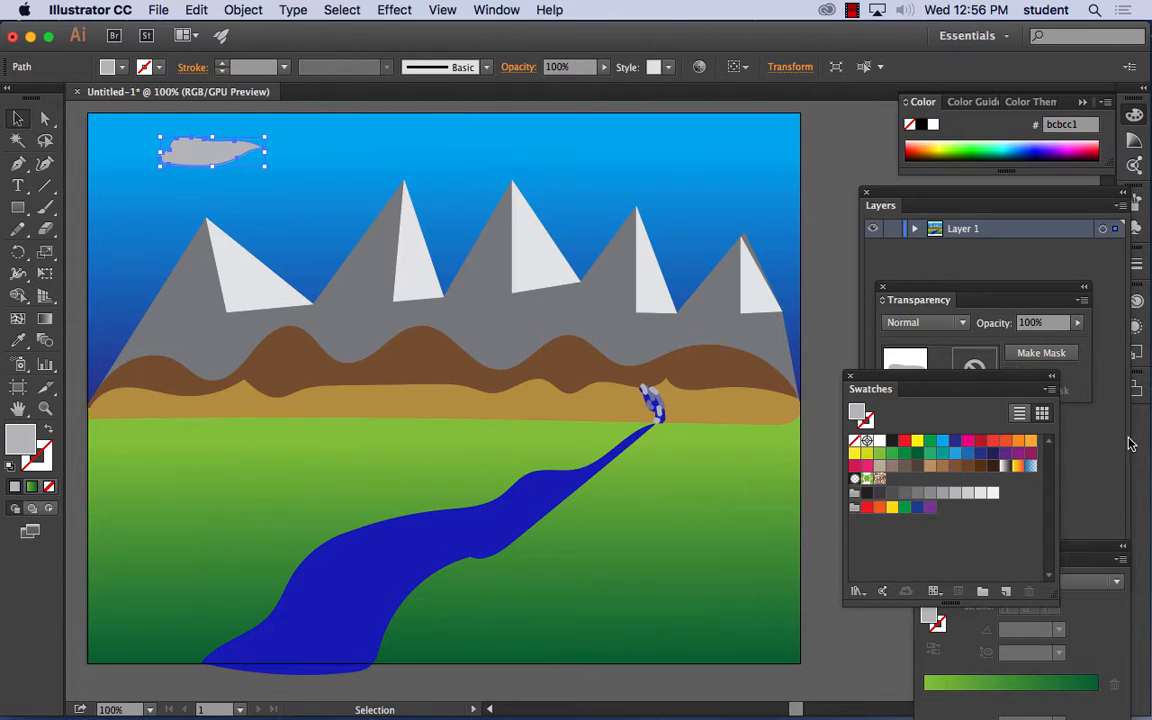
pyautogui.click(981, 493)
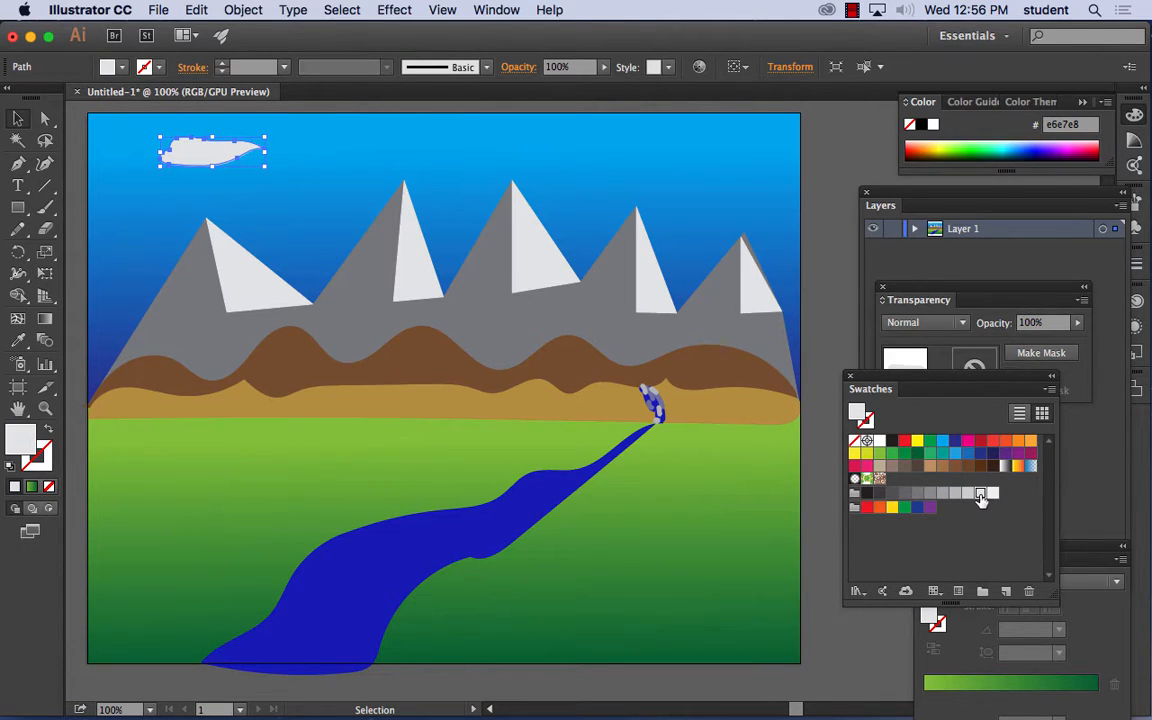
# - Draw three more light gray clouds with the Pencil tool in a row across the sky beside the first one
pyautogui.click(18, 229)
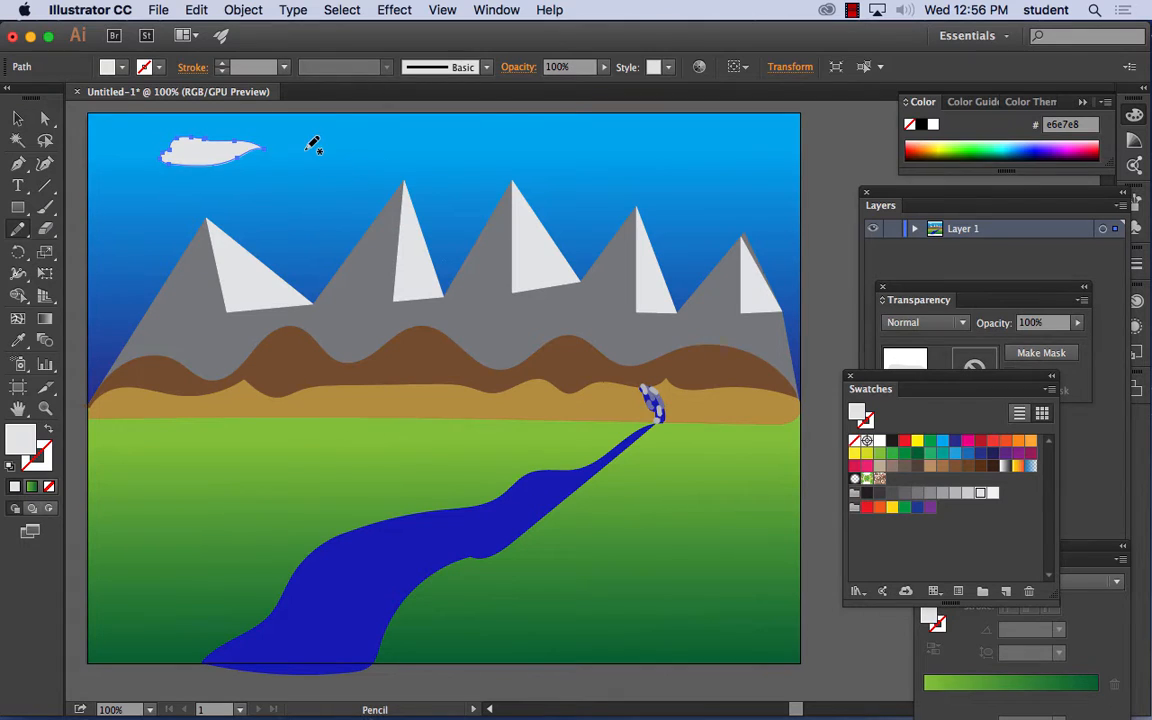
pyautogui.moveTo(306, 148)
pyautogui.mouseDown()
pyautogui.moveTo(419, 150)
pyautogui.moveTo(306, 148)
pyautogui.mouseUp()
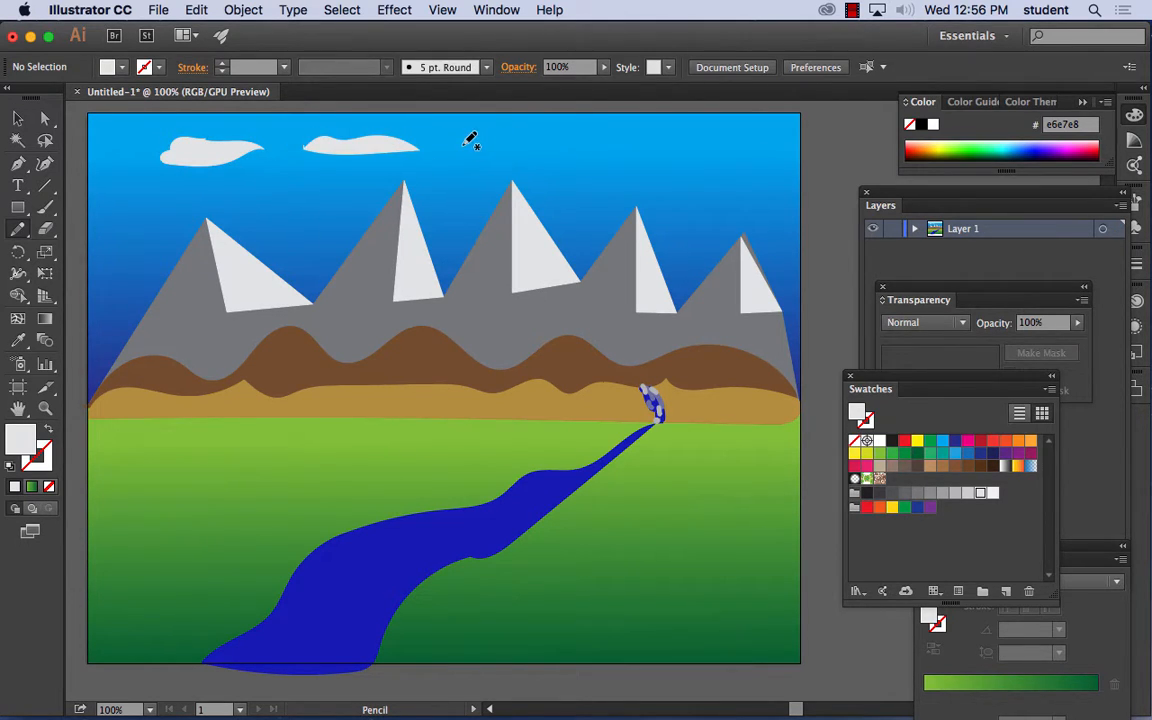
pyautogui.moveTo(466, 140)
pyautogui.mouseDown()
pyautogui.moveTo(581, 137)
pyautogui.moveTo(587, 148)
pyautogui.moveTo(466, 141)
pyautogui.mouseUp()
pyautogui.moveTo(637, 138)
pyautogui.mouseDown()
pyautogui.moveTo(754, 133)
pyautogui.moveTo(752, 153)
pyautogui.moveTo(637, 141)
pyautogui.mouseUp()
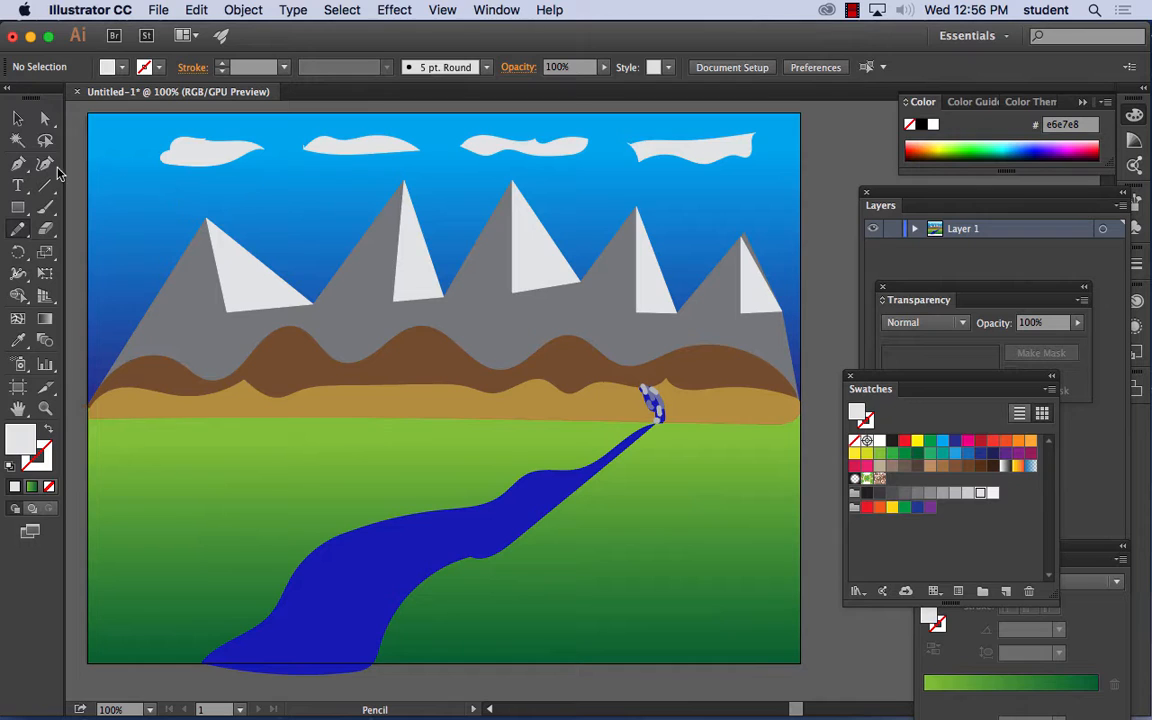
# - Select all four clouds, apply a Gaussian Blur effect with an increased radius and preview enabled, and deselect them
pyautogui.click(18, 118)
pyautogui.click(185, 158)
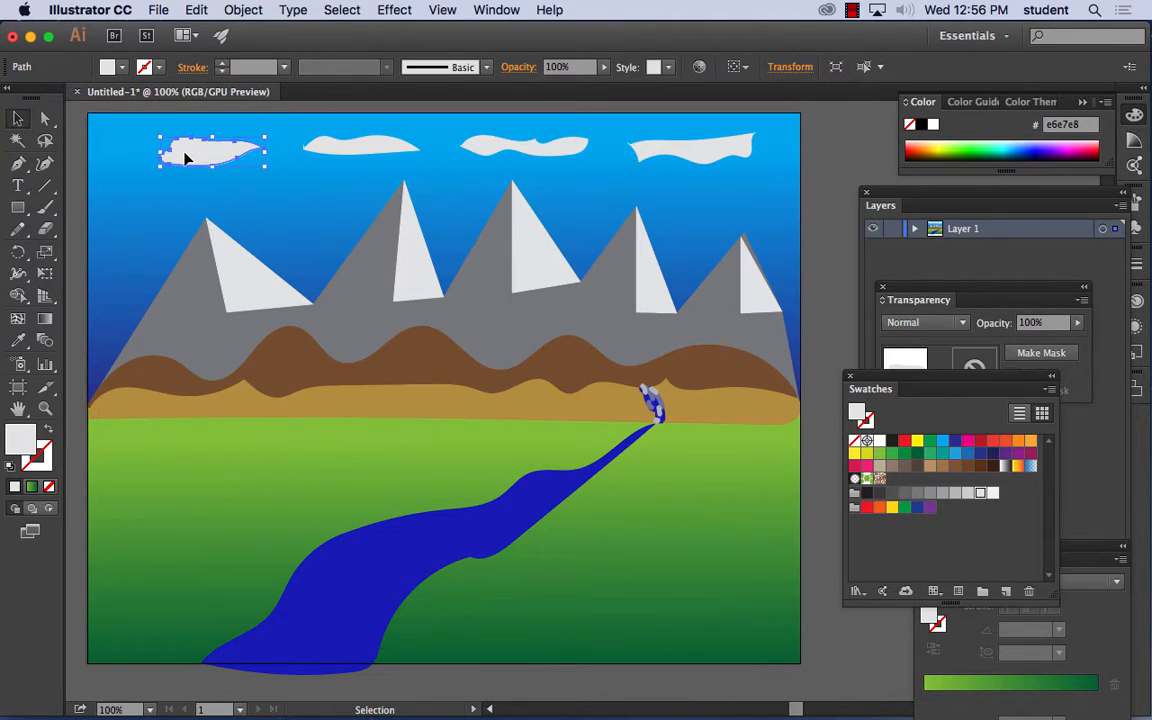
pyautogui.press('a')
pyautogui.click(349, 152)
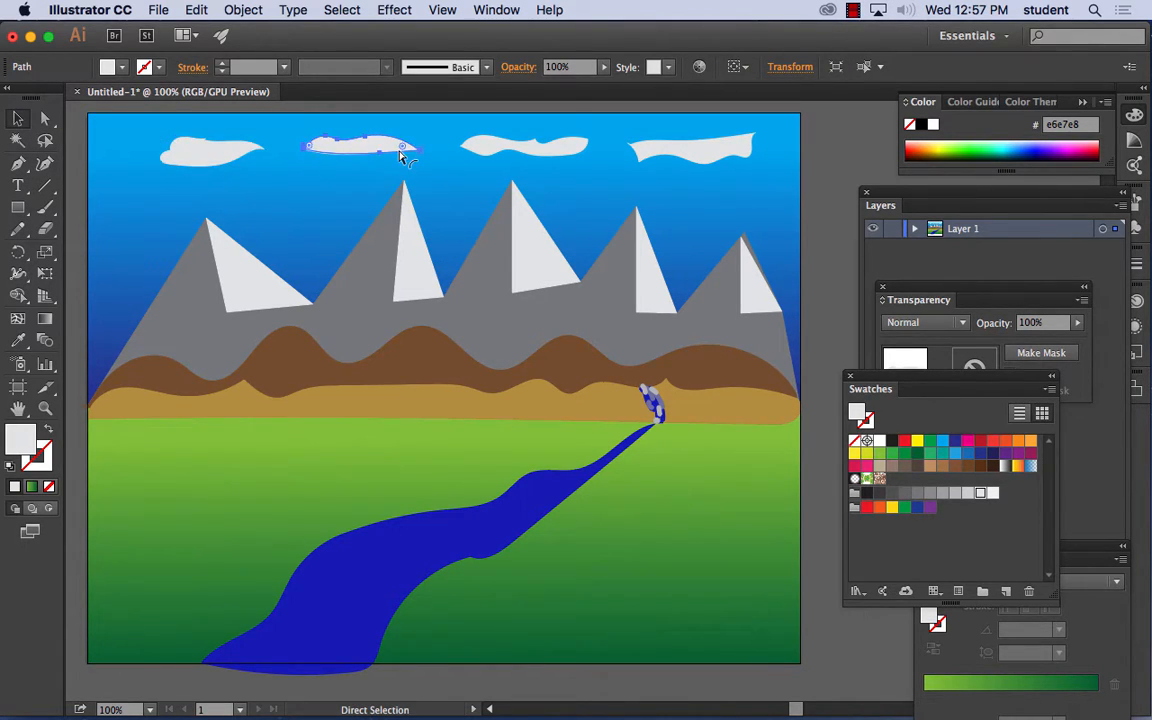
pyautogui.press('v')
pyautogui.keyDown('shift'); pyautogui.click(232, 157); pyautogui.keyUp('shift')
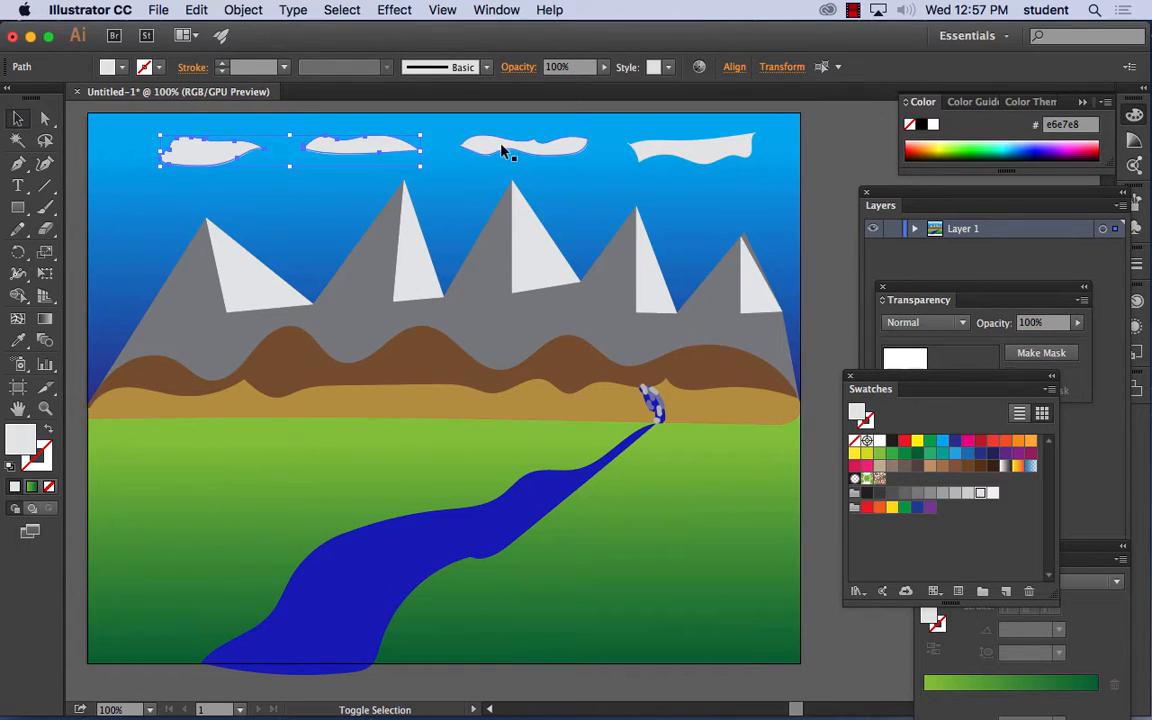
pyautogui.keyDown('shift'); pyautogui.click(515, 149); pyautogui.keyUp('shift')
pyautogui.keyDown('shift'); pyautogui.click(696, 151); pyautogui.keyUp('shift')
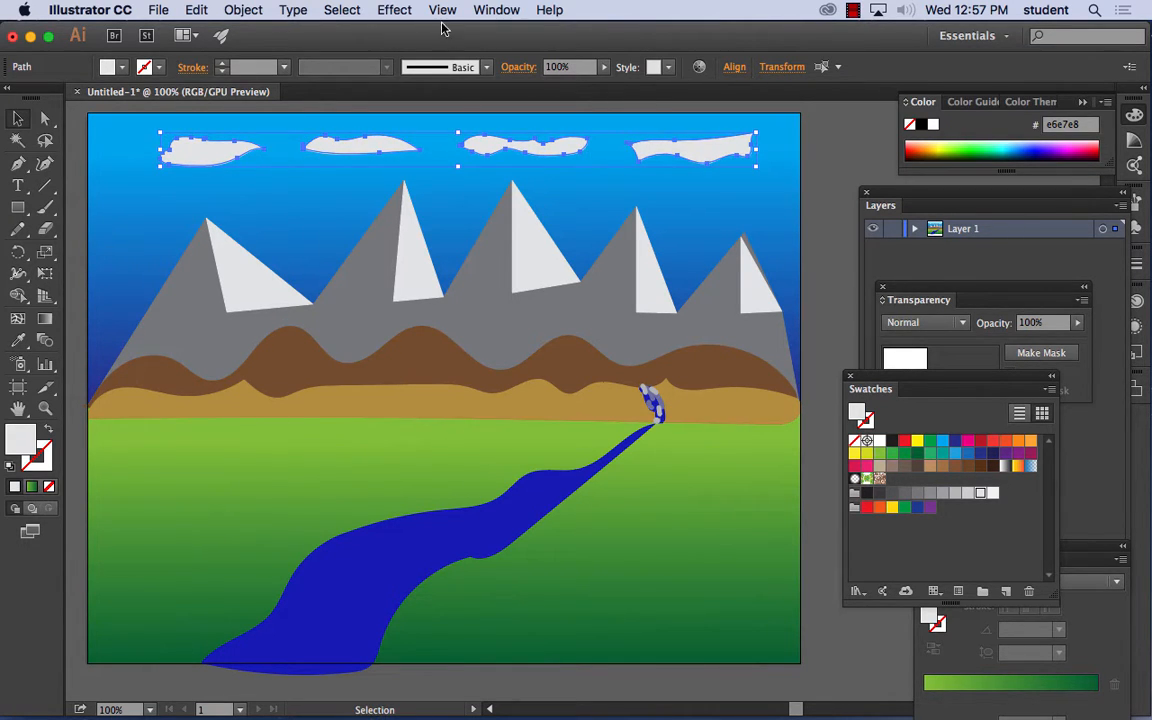
pyautogui.click(388, 11)
pyautogui.moveTo(453, 362)
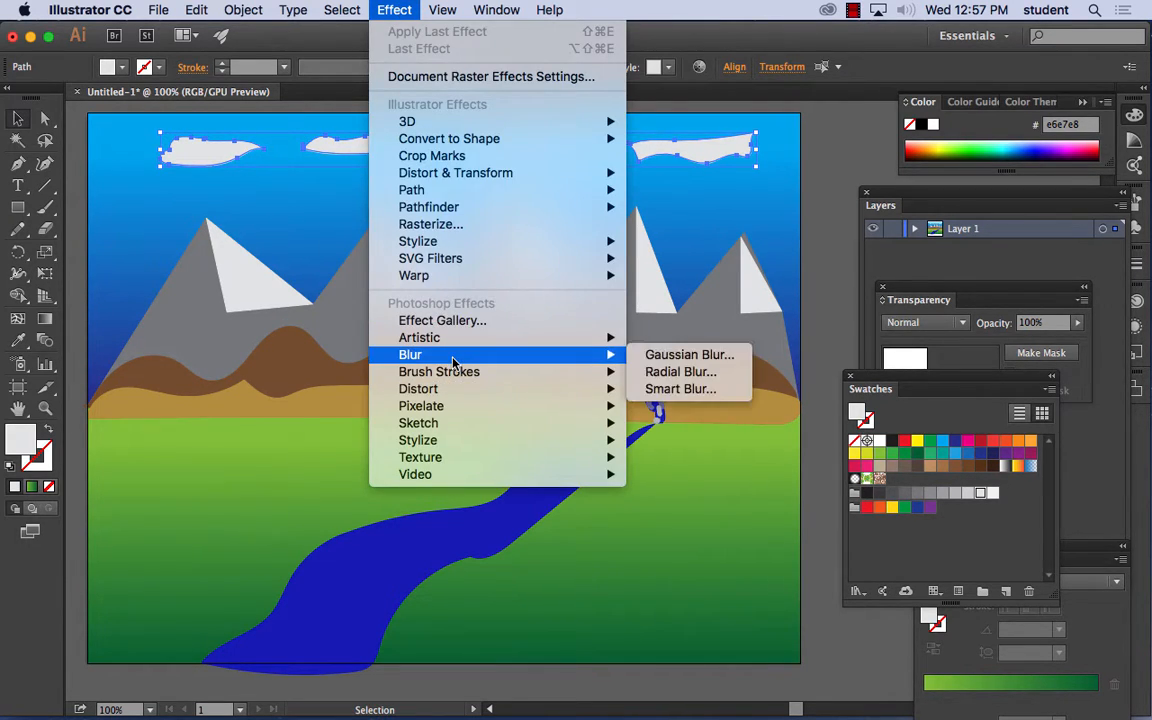
pyautogui.click(688, 356)
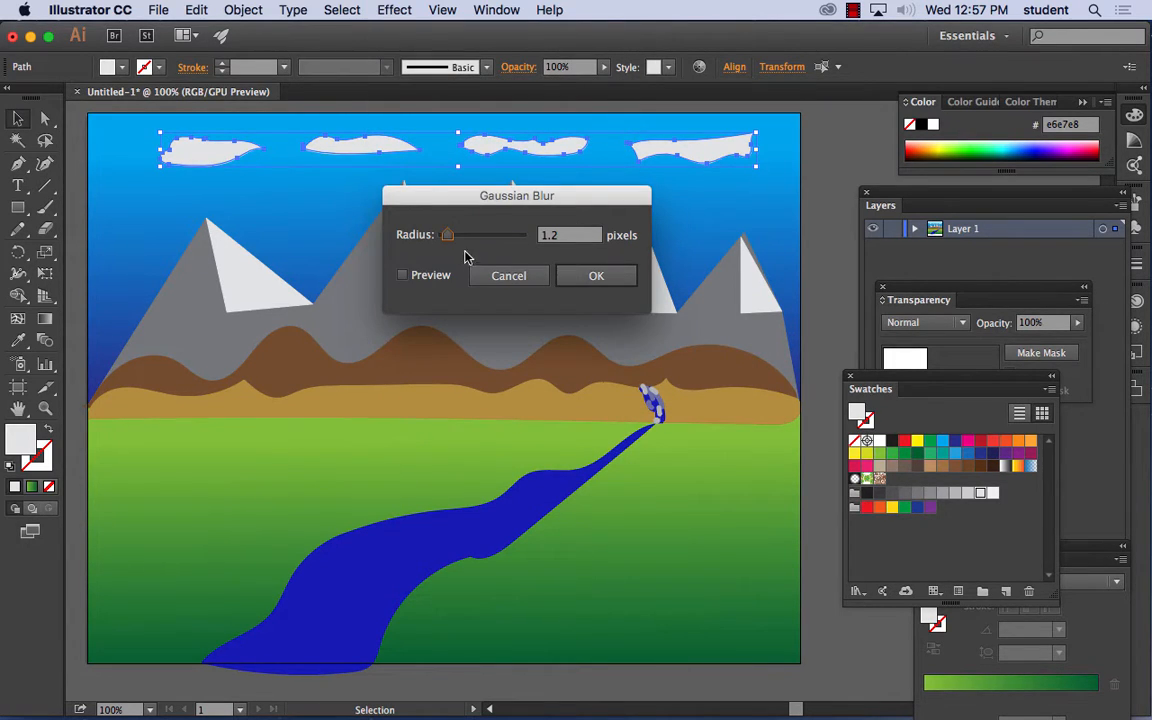
pyautogui.moveTo(450, 240); pyautogui.dragTo(490, 240)
pyautogui.click(403, 274)
pyautogui.click(596, 275)
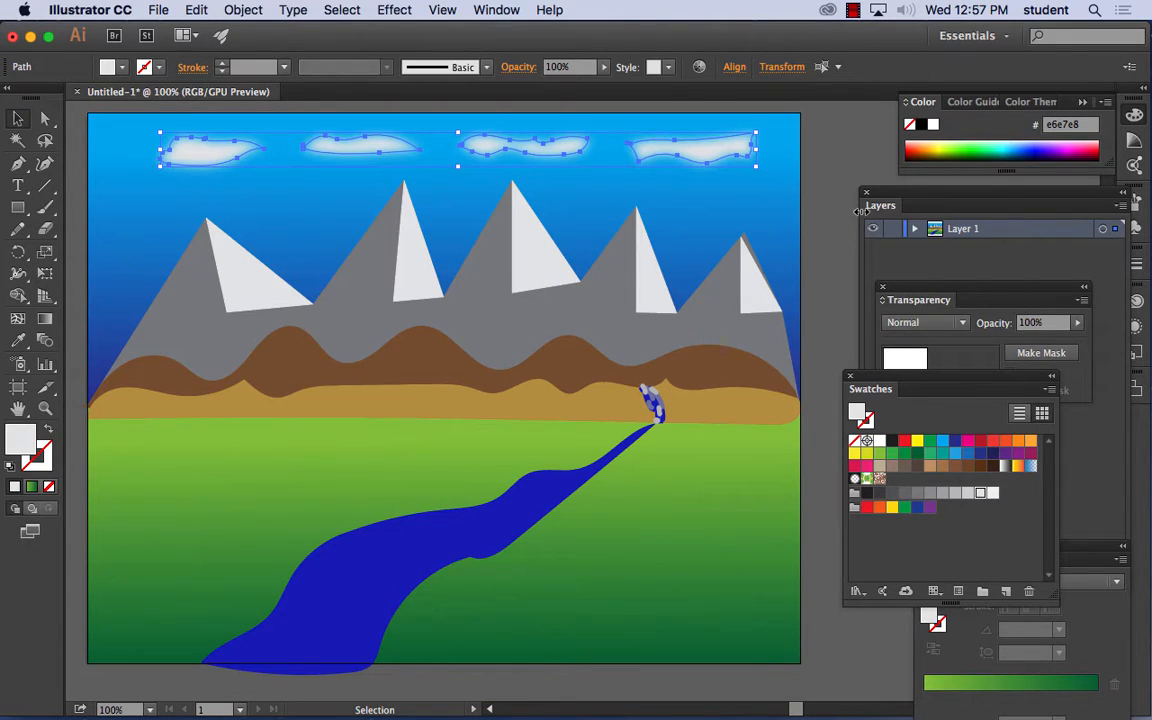
pyautogui.click(840, 220)
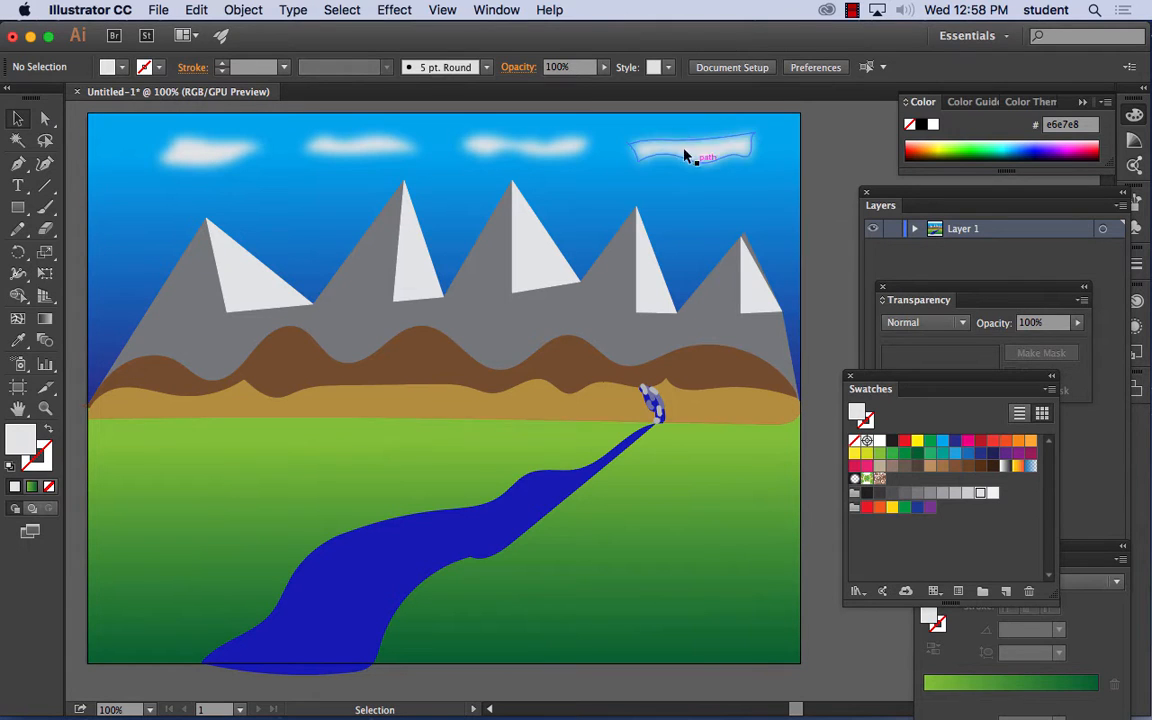
# - Examine the Gaussian Blur effect applied to the leftmost cloud in its appearance attributes, and deselect the cloud
pyautogui.click(213, 158)
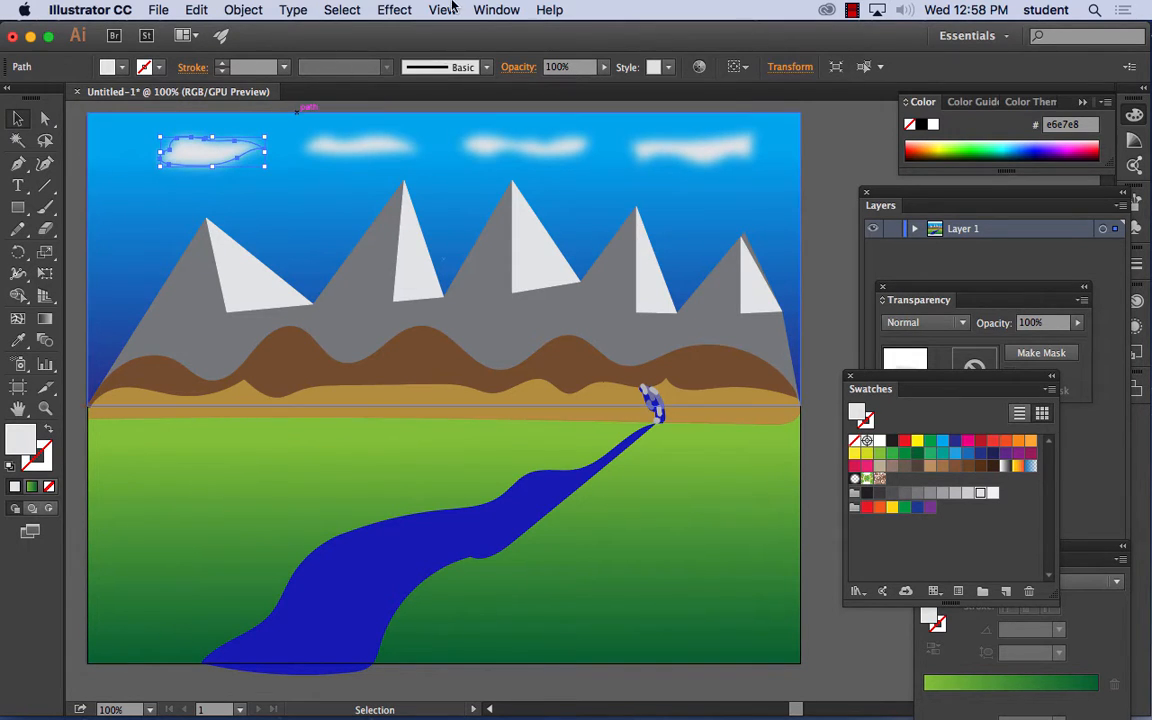
pyautogui.click(488, 10)
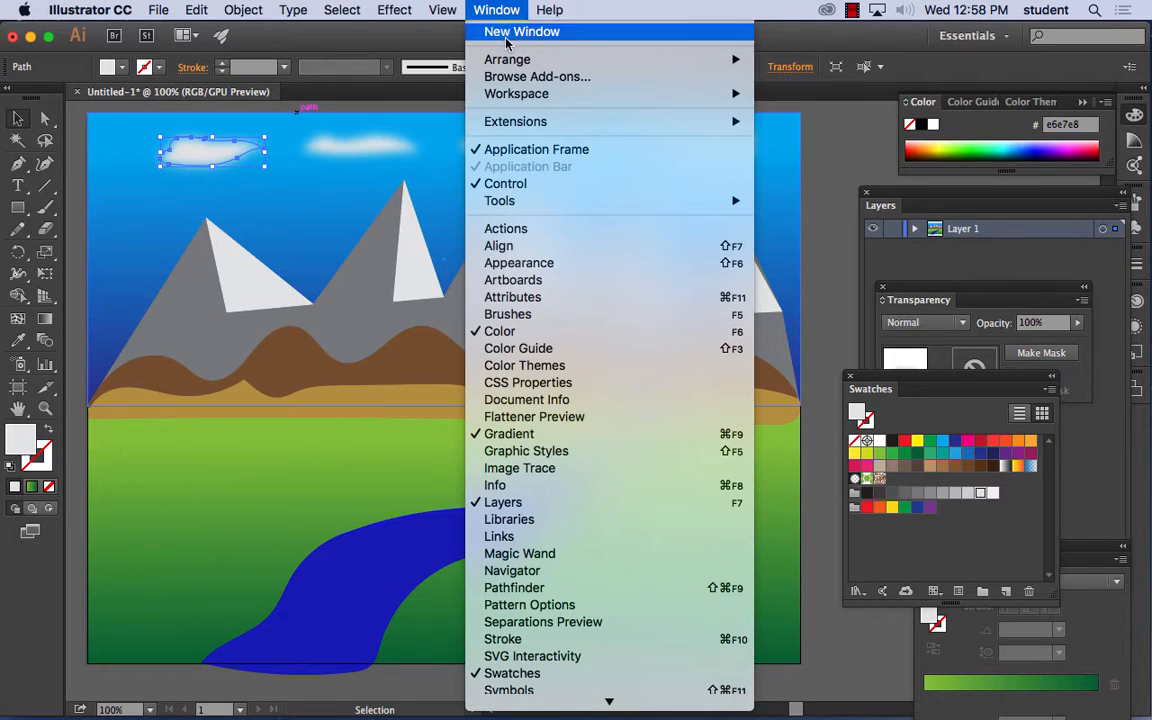
pyautogui.click(525, 263)
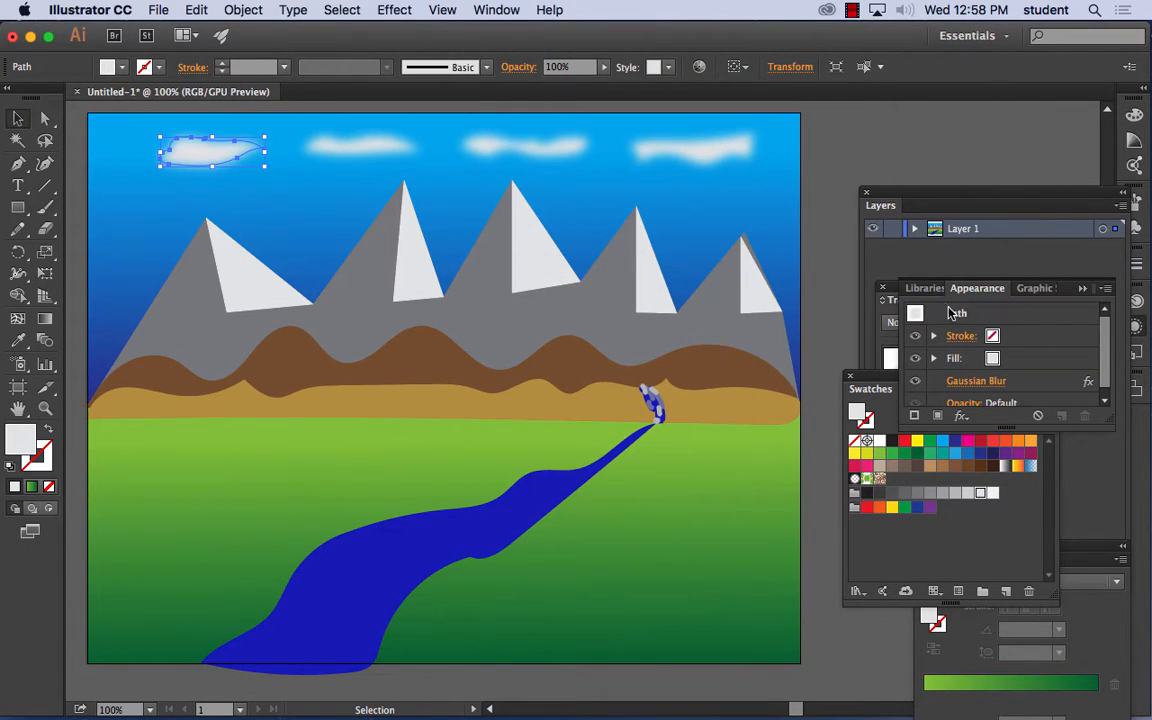
pyautogui.moveTo(977, 288); pyautogui.dragTo(331, 132)
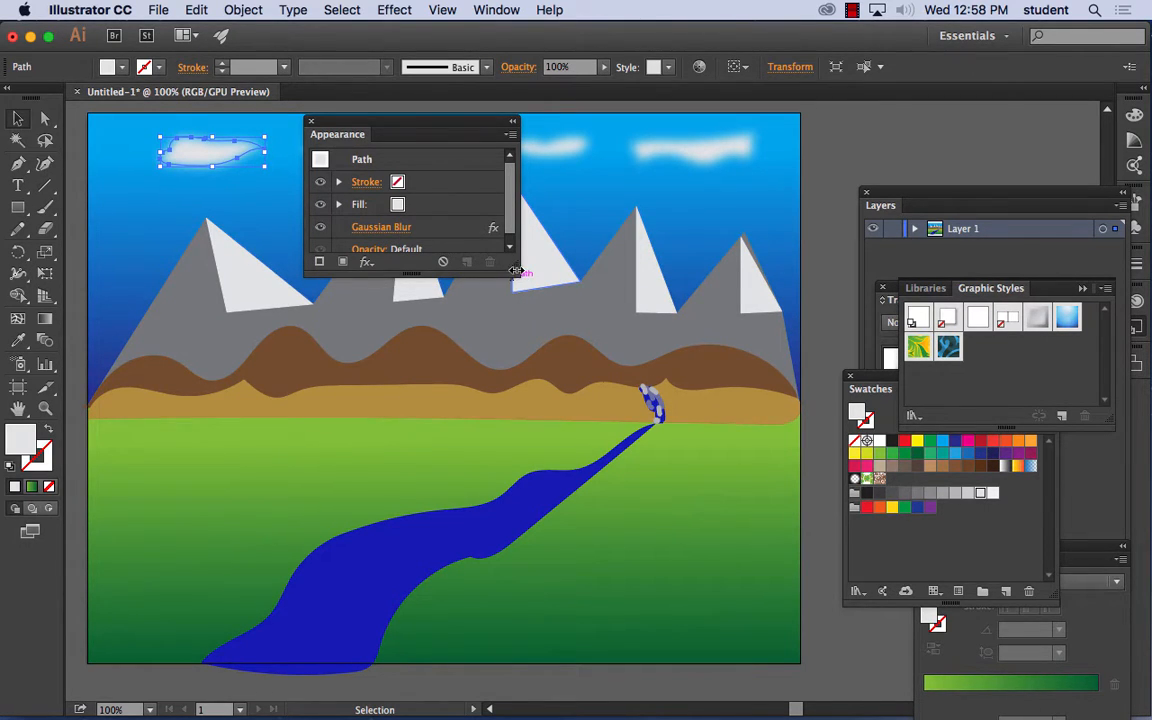
pyautogui.moveTo(516, 271); pyautogui.dragTo(557, 330)
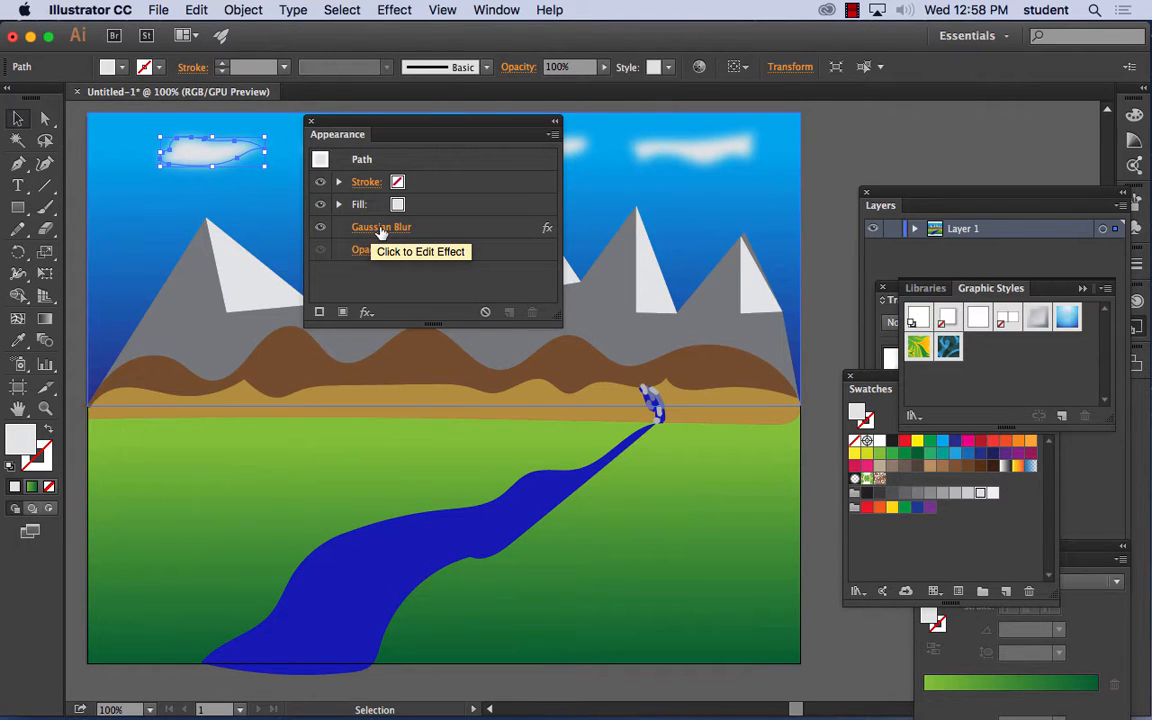
pyautogui.click(380, 229)
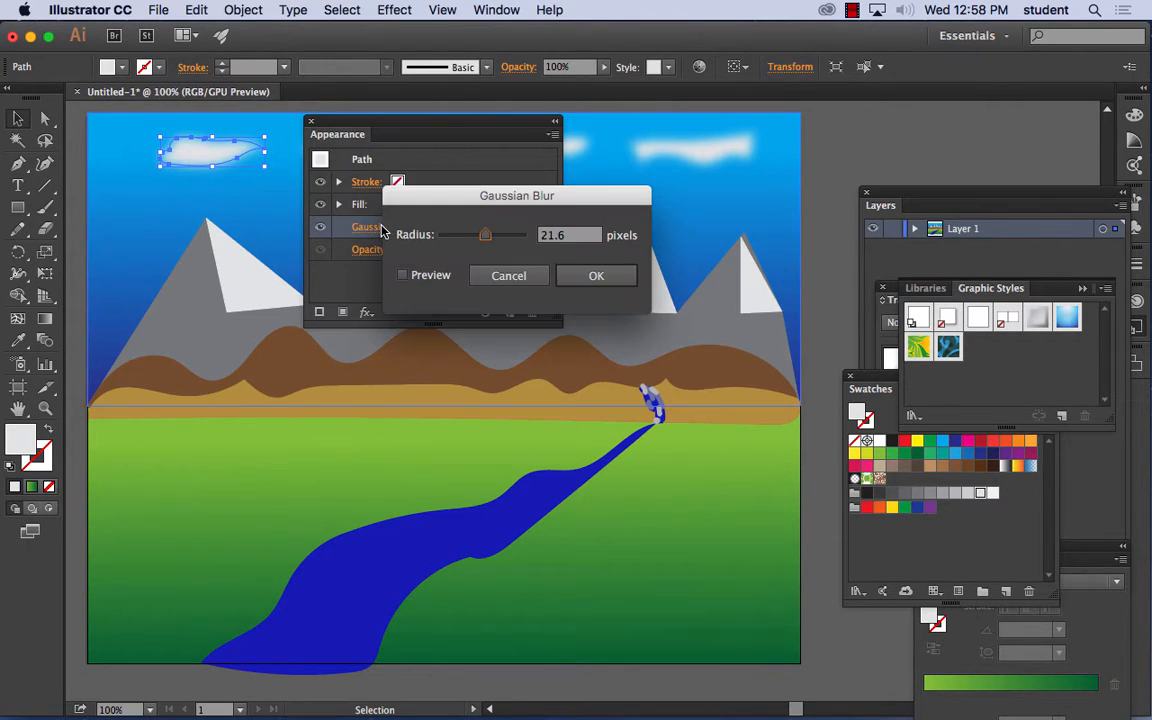
pyautogui.click(494, 272)
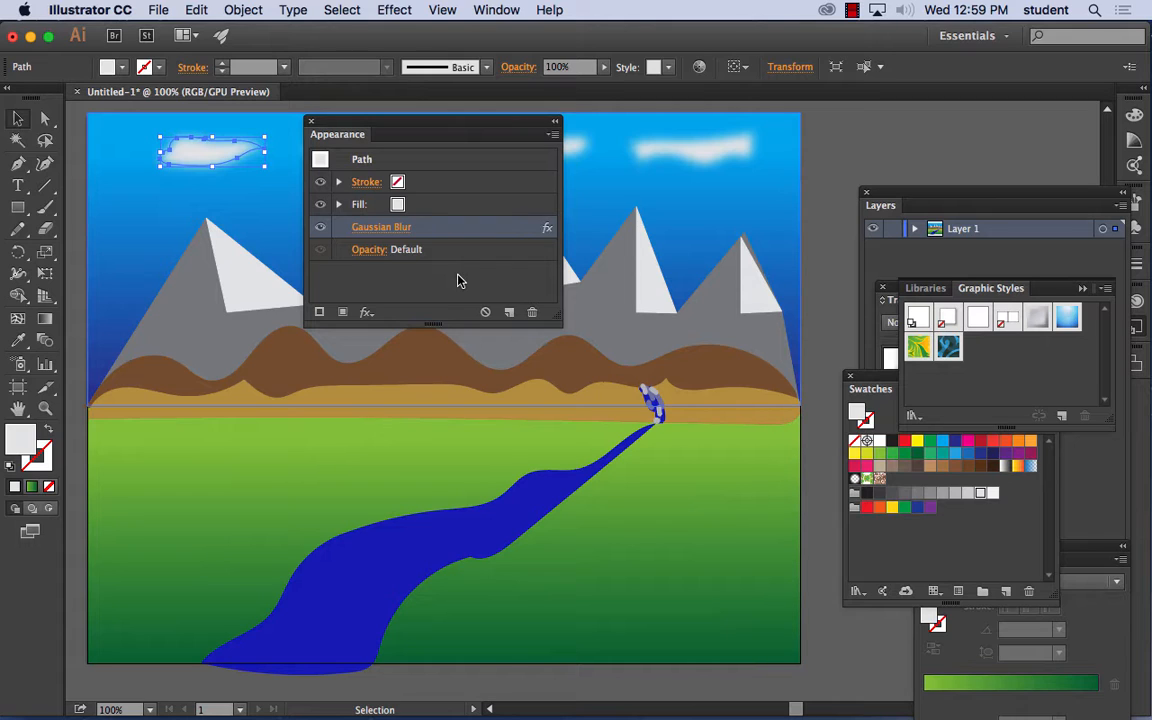
pyautogui.click(836, 152)
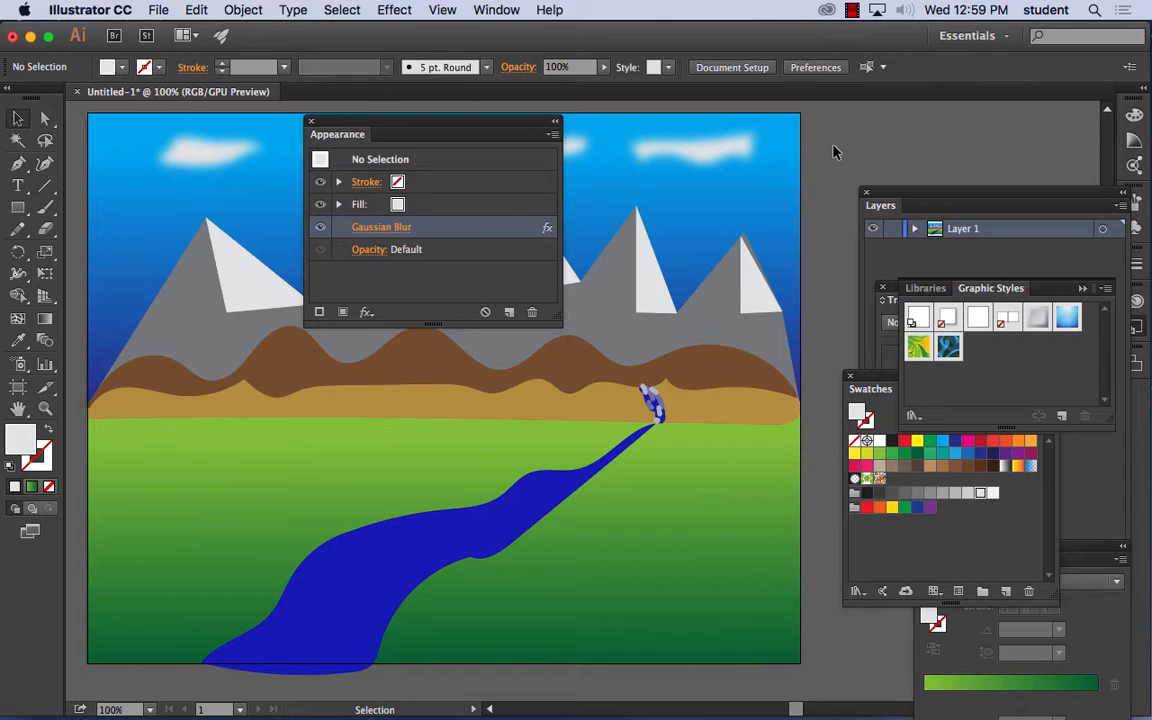
pyautogui.moveTo(364, 128); pyautogui.dragTo(904, 143)
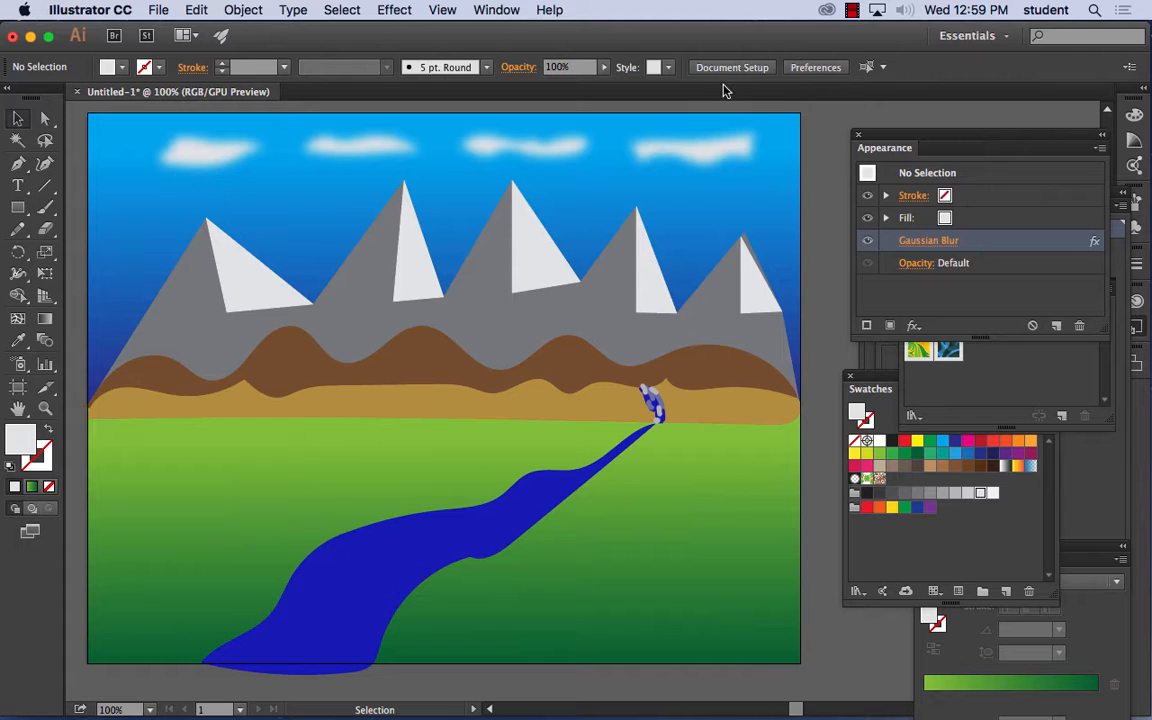
# - Open the Nature symbol library and enlarge it so that all its symbols show
pyautogui.click(490, 10)
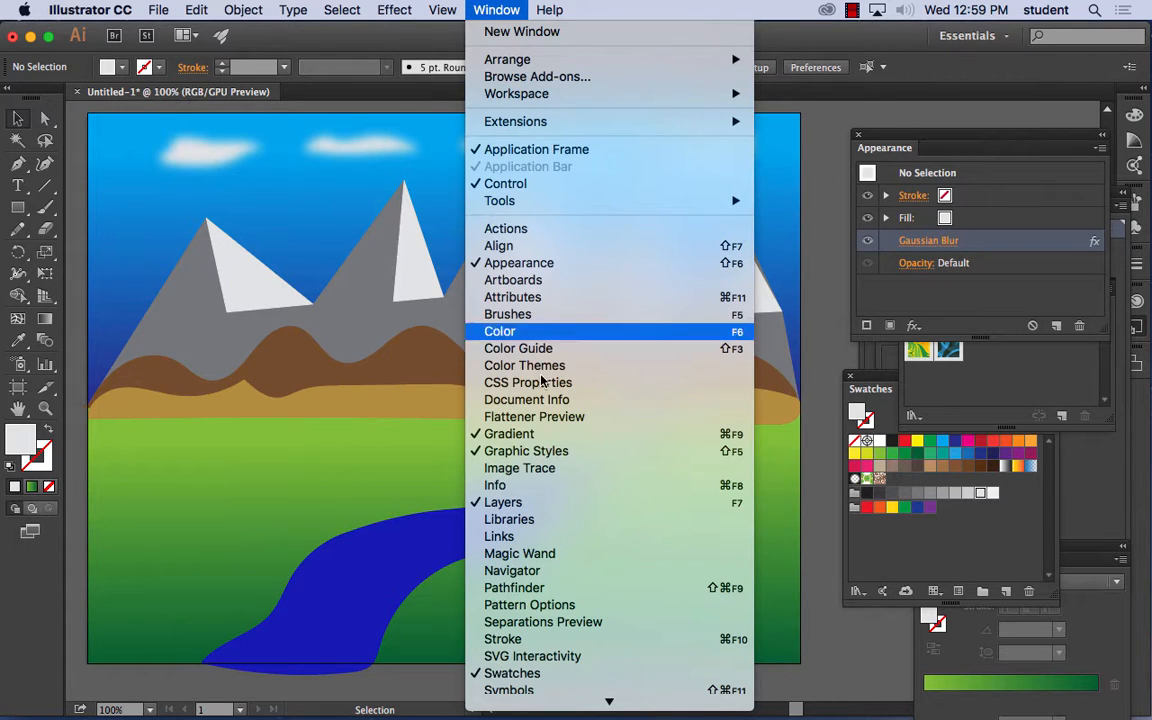
pyautogui.moveTo(542, 701)
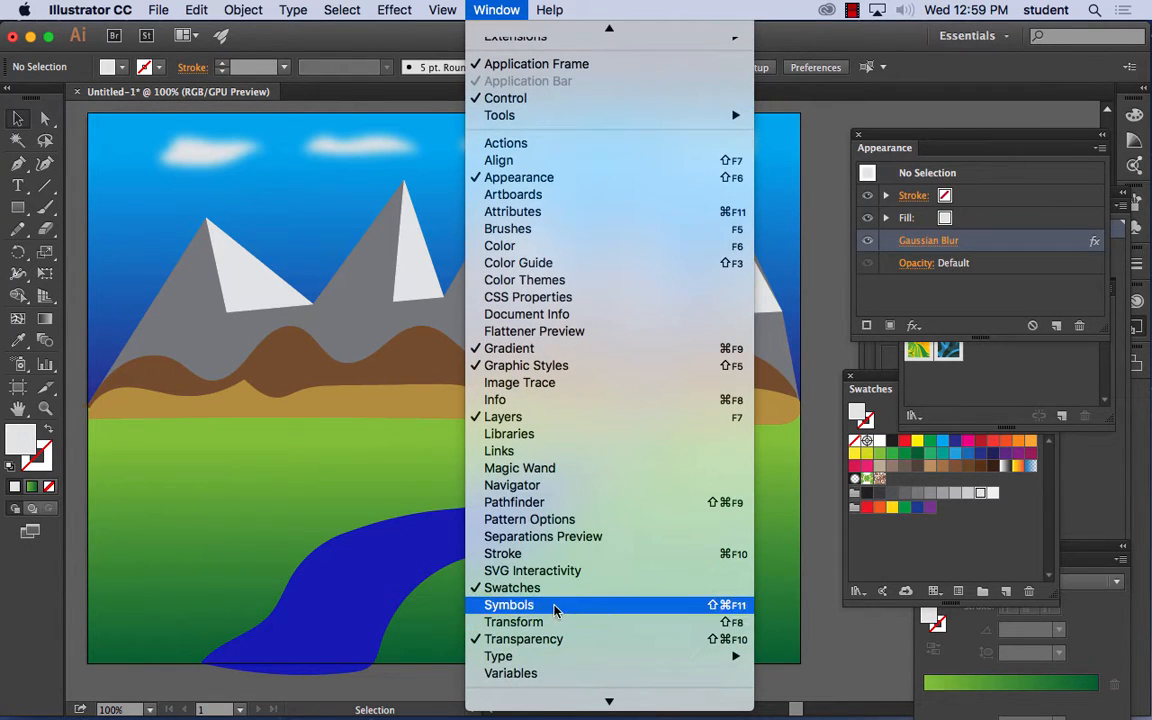
pyautogui.click(555, 606)
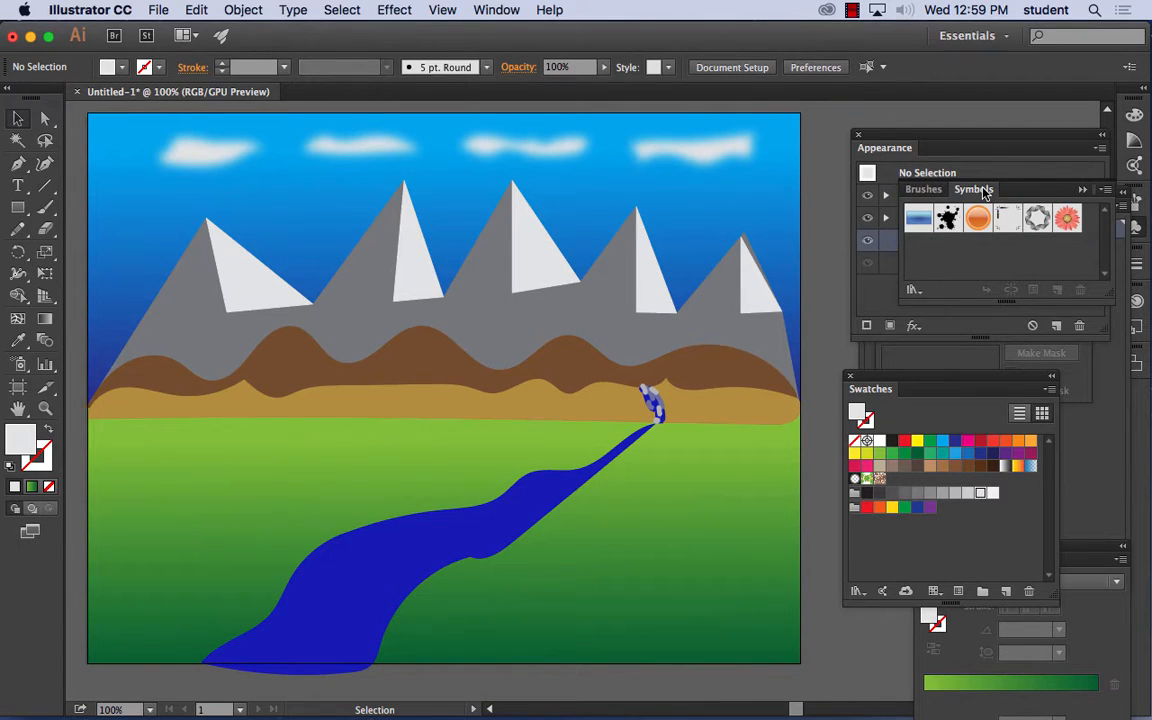
pyautogui.moveTo(983, 192)
pyautogui.mouseDown()
pyautogui.moveTo(390, 188)
pyautogui.moveTo(368, 150)
pyautogui.mouseUp()
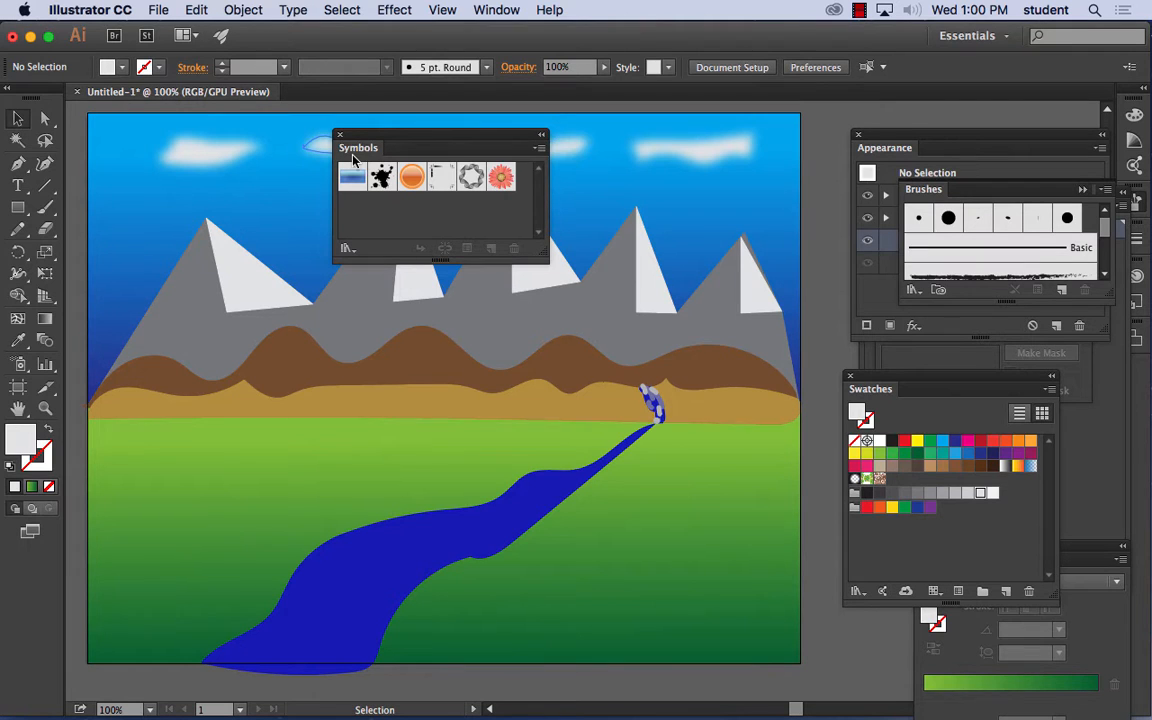
pyautogui.click(539, 149)
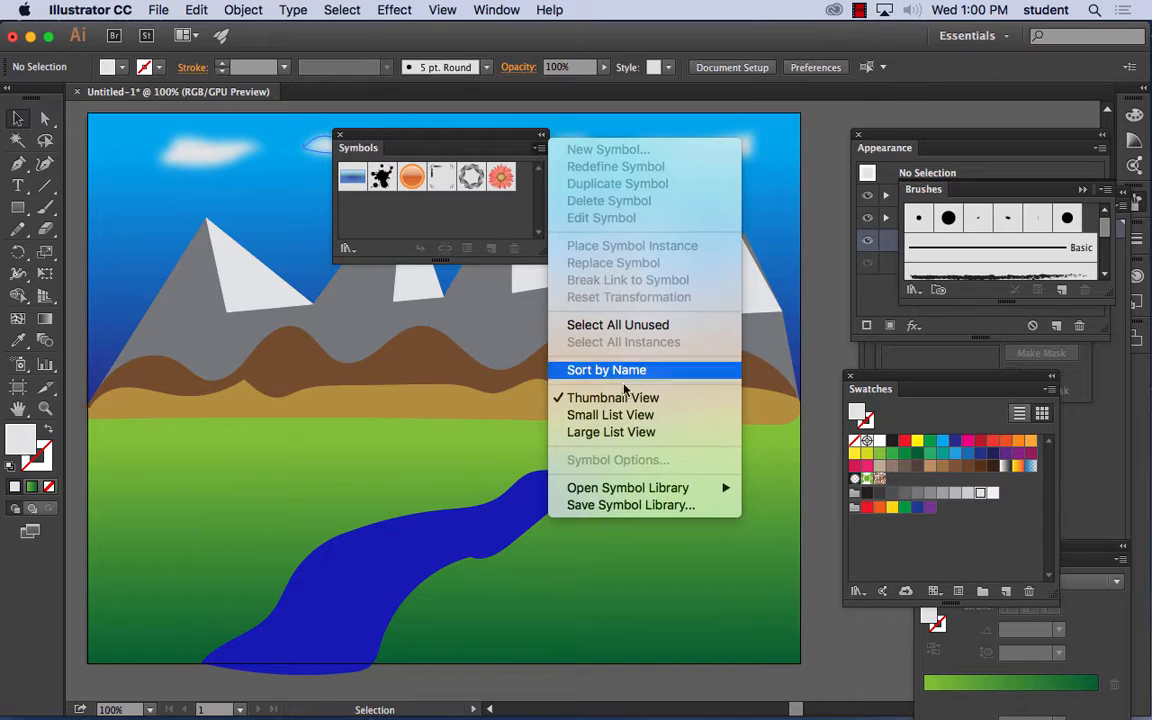
pyautogui.moveTo(644, 490)
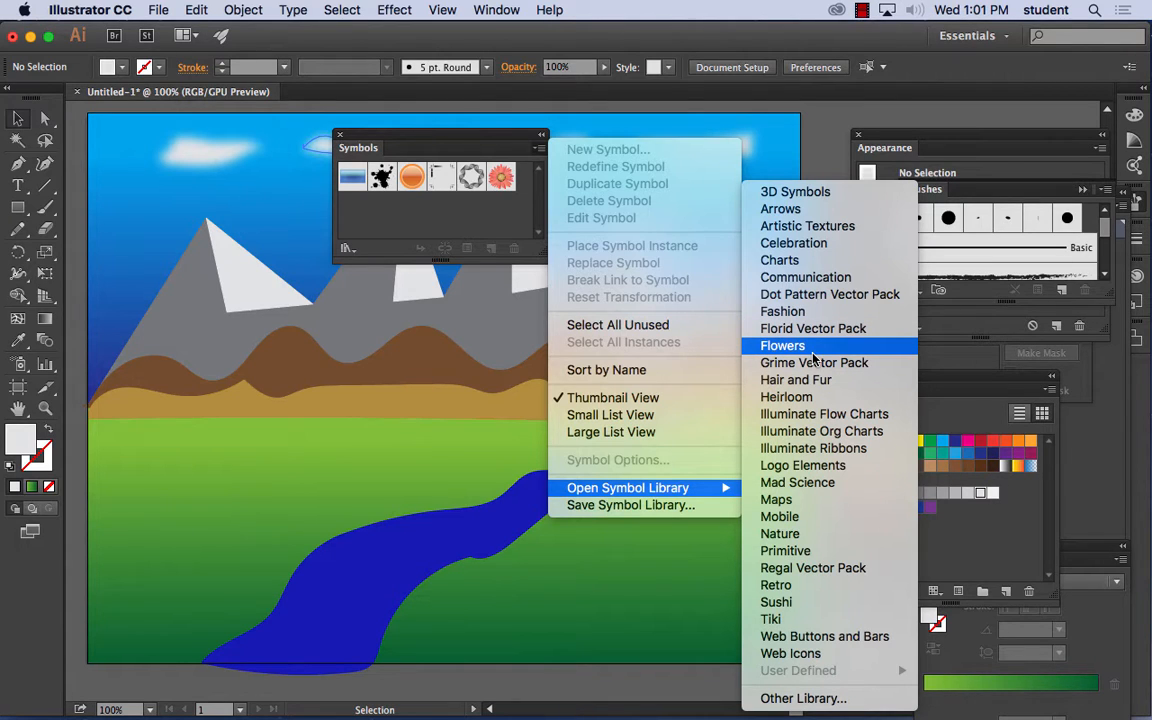
pyautogui.click(805, 536)
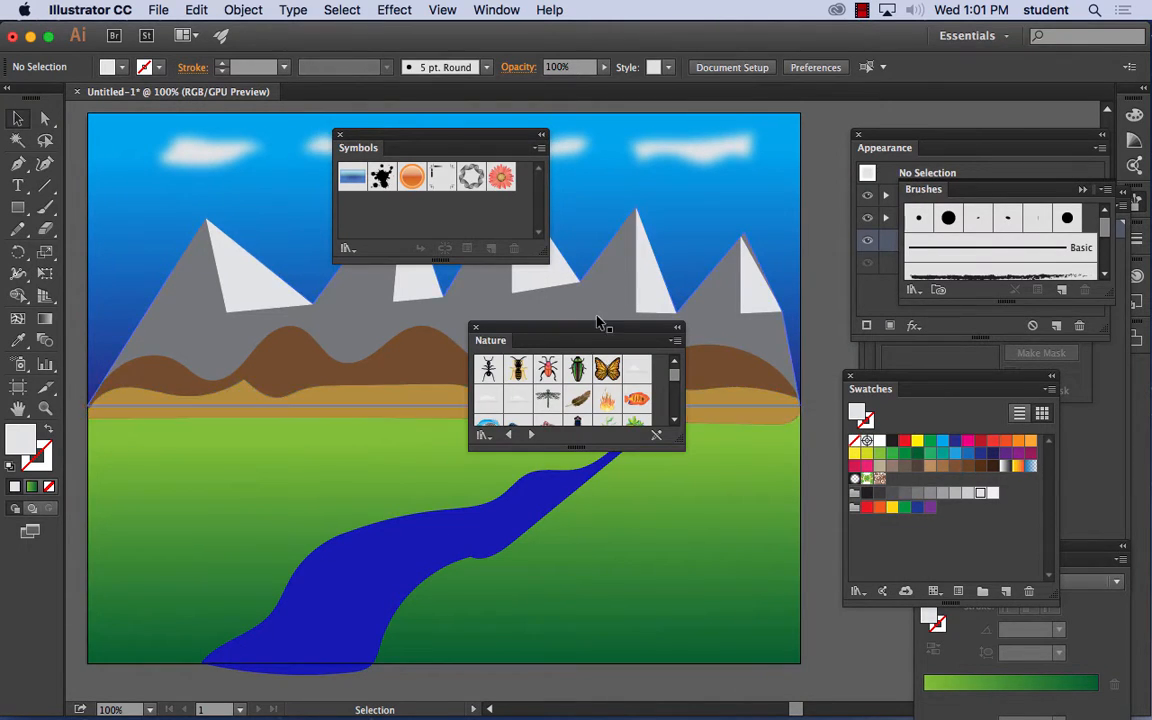
pyautogui.moveTo(598, 322); pyautogui.dragTo(698, 141)
pyautogui.moveTo(795, 263); pyautogui.dragTo(811, 441)
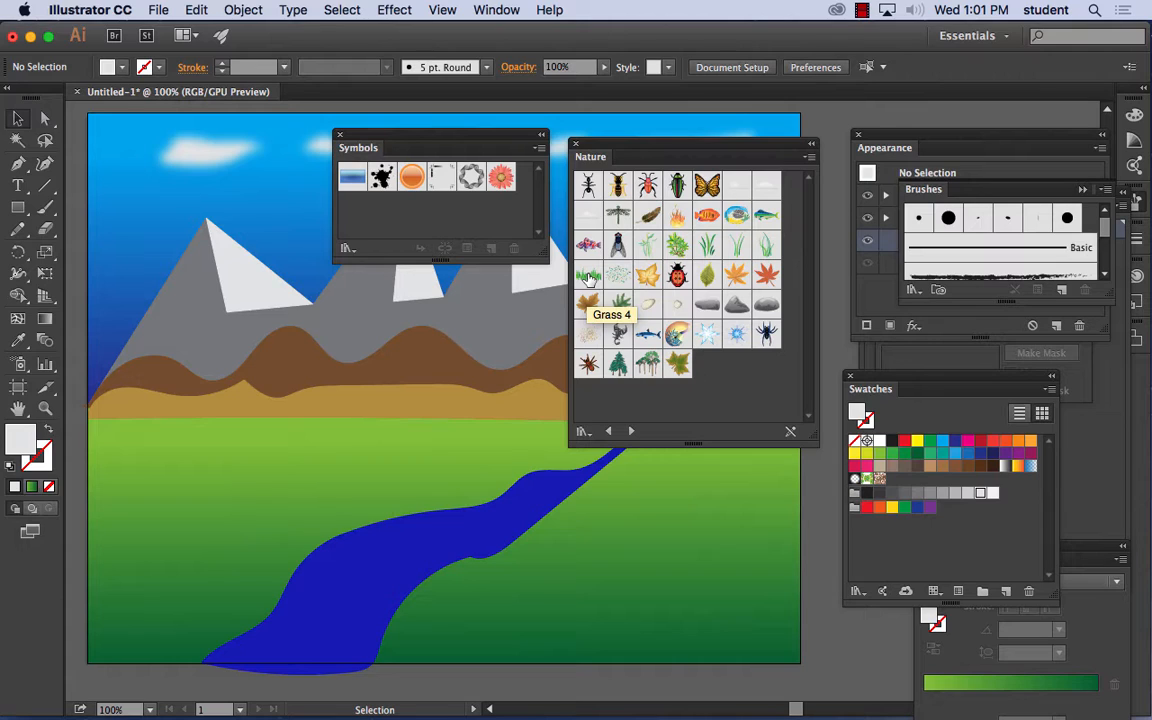
# - Place a Foliage 1 symbol at the lower right bank of the river and scale it down
pyautogui.click(648, 247)
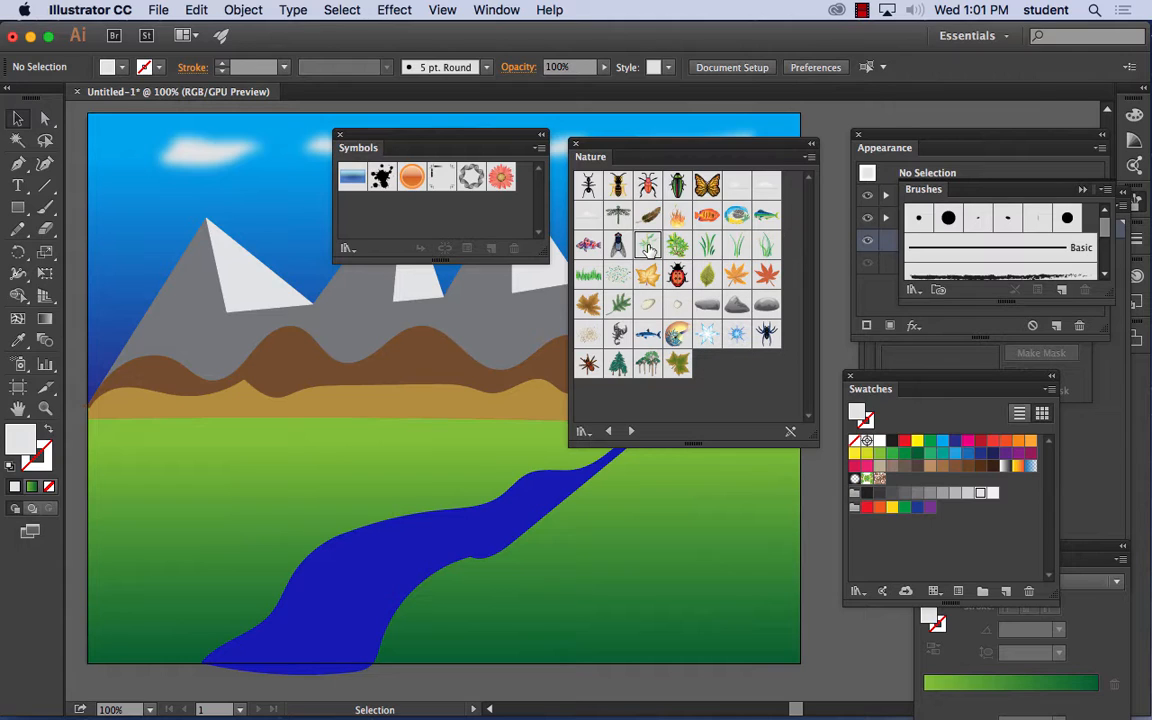
pyautogui.moveTo(648, 247); pyautogui.dragTo(437, 524)
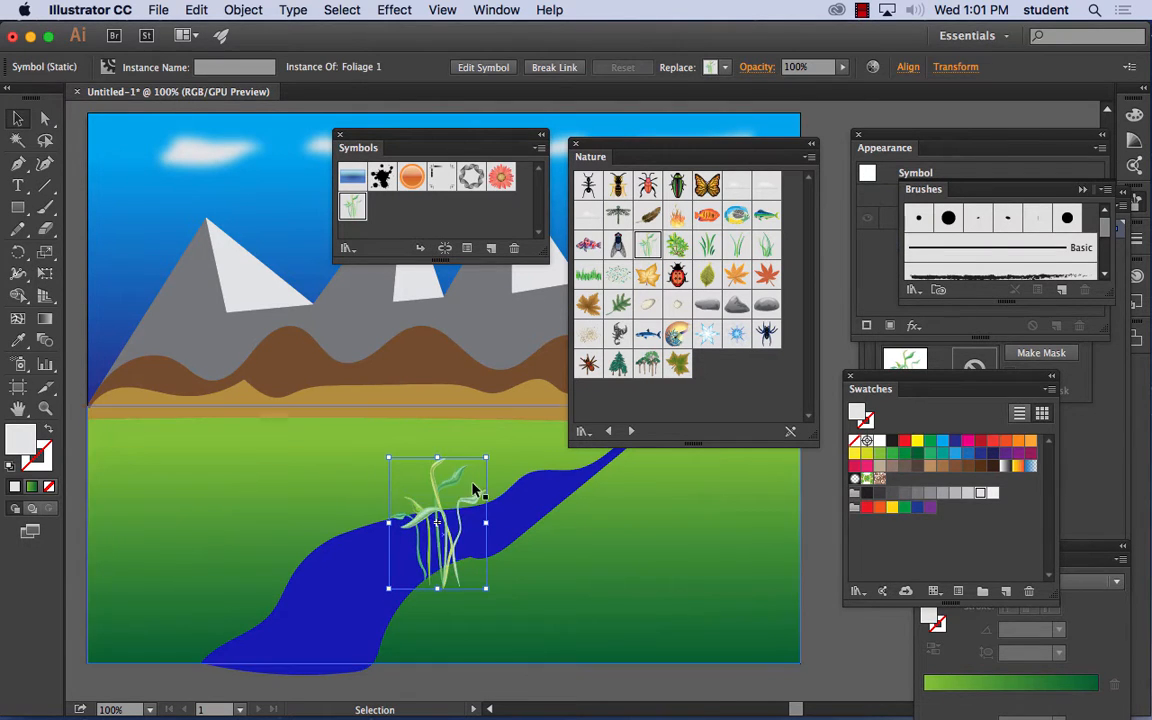
pyautogui.moveTo(487, 457); pyautogui.dragTo(368, 640)
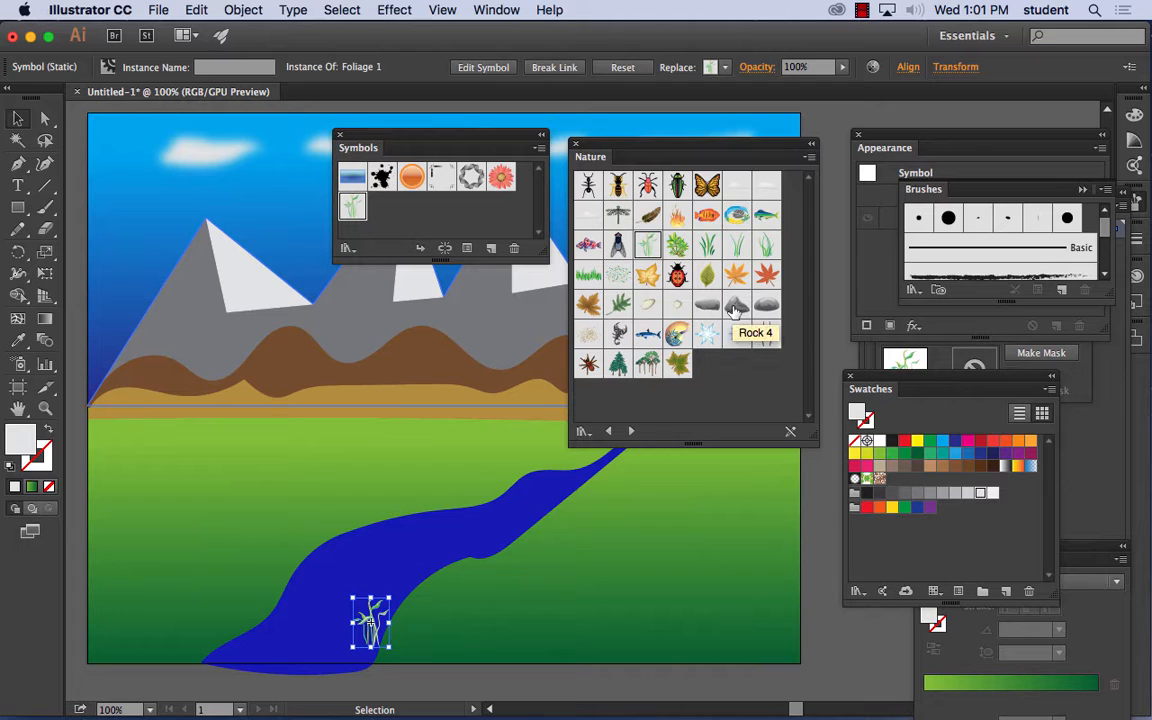
# - Place a Rock 4 symbol at the foot of the foliage on the lower right riverbank
pyautogui.moveTo(735, 311); pyautogui.dragTo(396, 656)
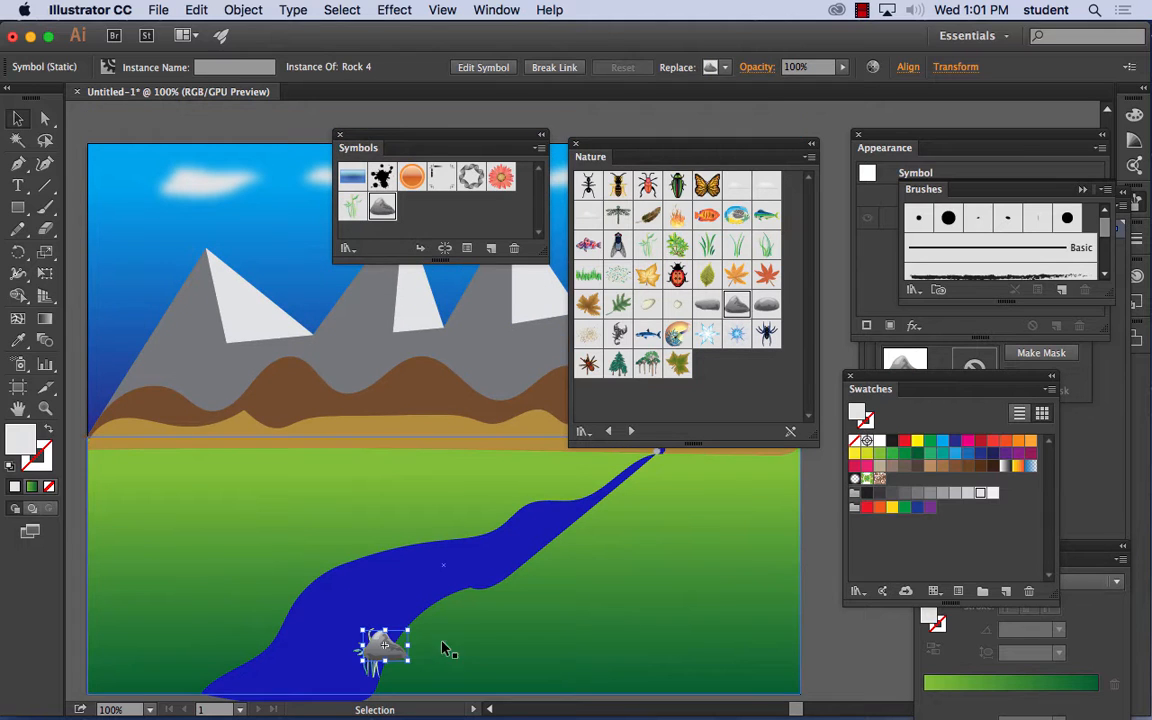
pyautogui.scroll(-3, 476, 617)
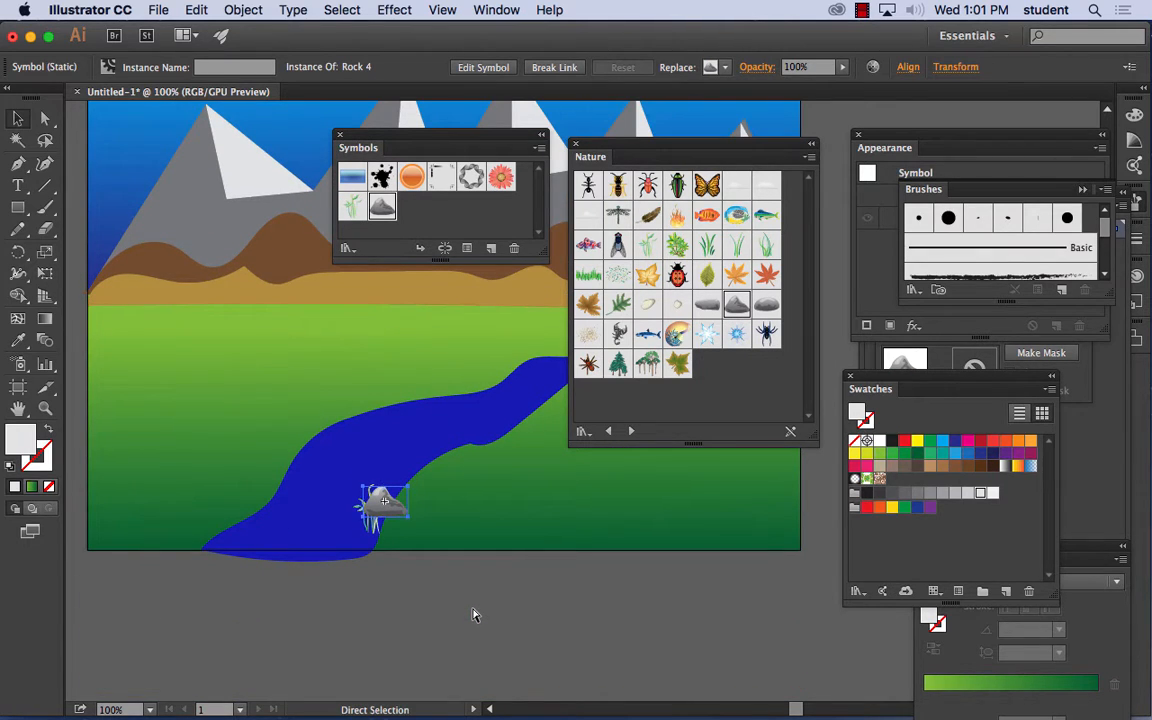
pyautogui.press('super+equal')
pyautogui.press('super+equal')
pyautogui.press('super+equal')
pyautogui.press('space')
pyautogui.moveTo(215, 490); pyautogui.dragTo(527, 264)
pyautogui.moveTo(320, 495); pyautogui.dragTo(321, 597)
# - Place a rounded rock symbol on the river's right bank and a scaled-down Rock 3 symbol on the left bank
pyautogui.moveTo(766, 304); pyautogui.dragTo(437, 377)
pyautogui.moveTo(707, 304); pyautogui.dragTo(206, 238)
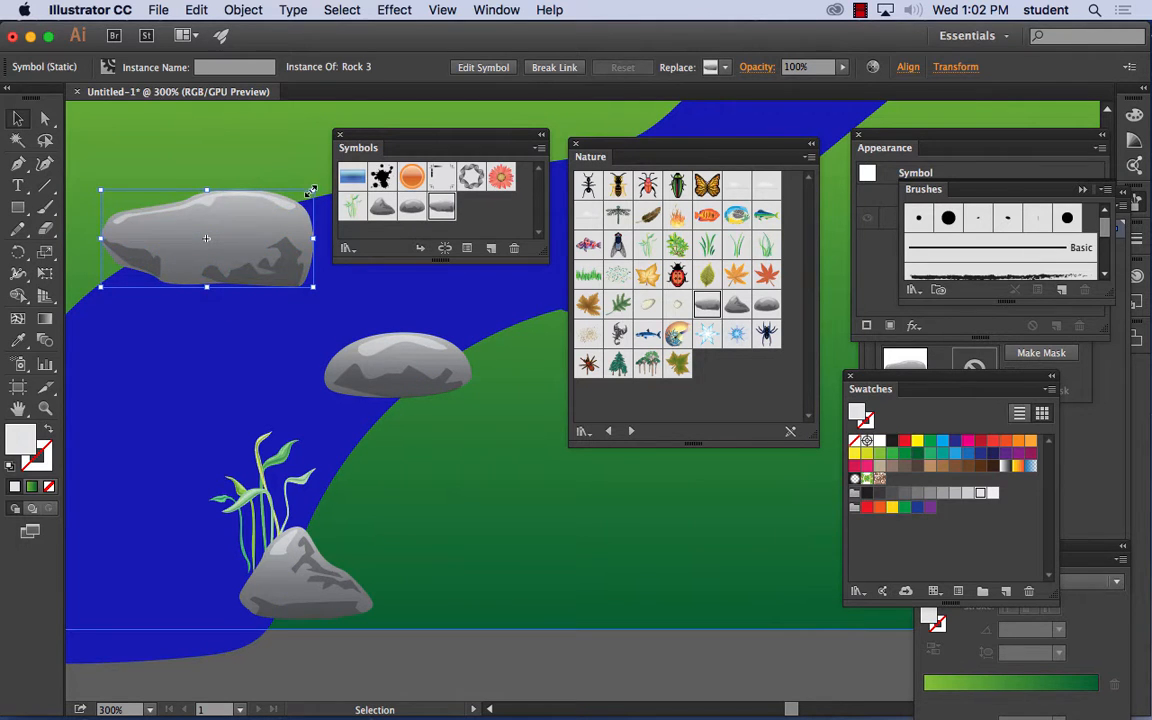
pyautogui.moveTo(311, 191); pyautogui.dragTo(233, 225)
pyautogui.moveTo(185, 262); pyautogui.dragTo(161, 252)
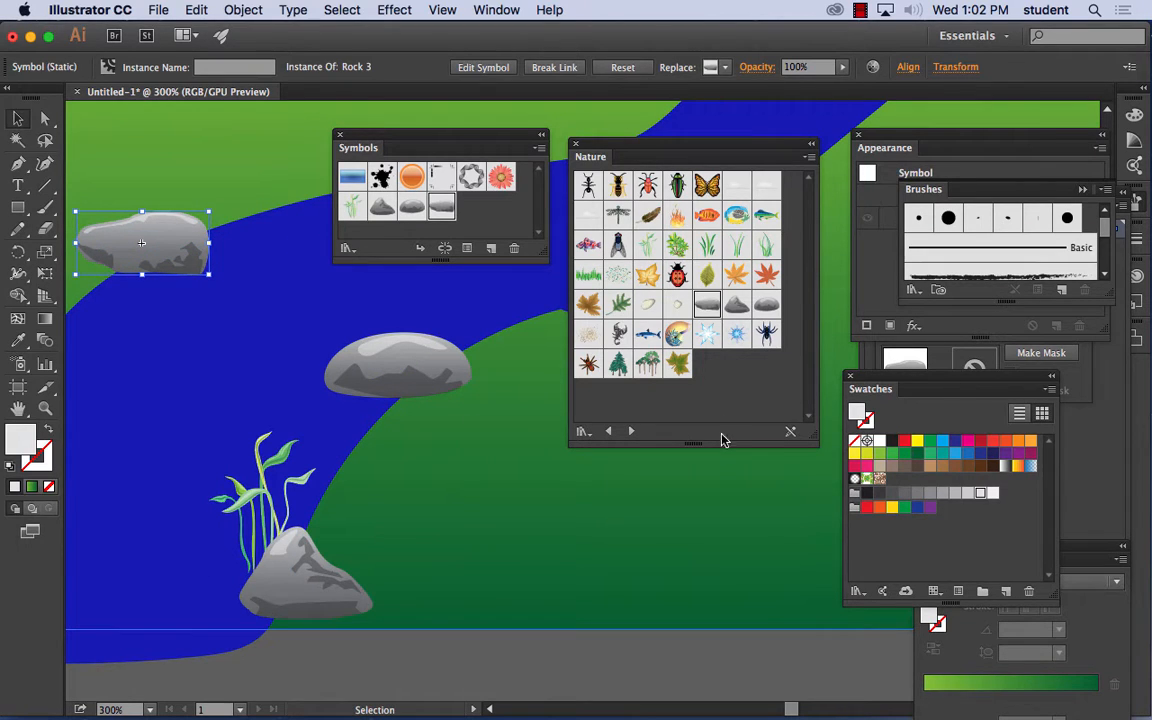
pyautogui.click(710, 397)
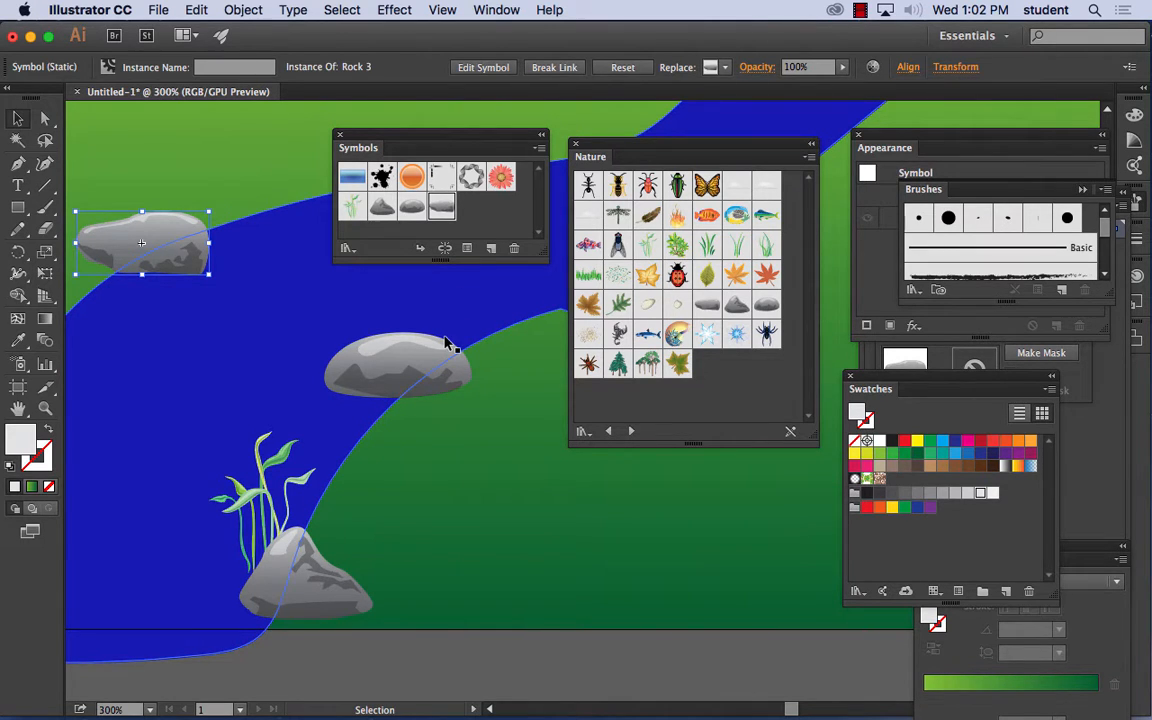
pyautogui.press('super+minus')
pyautogui.press('super+minus')
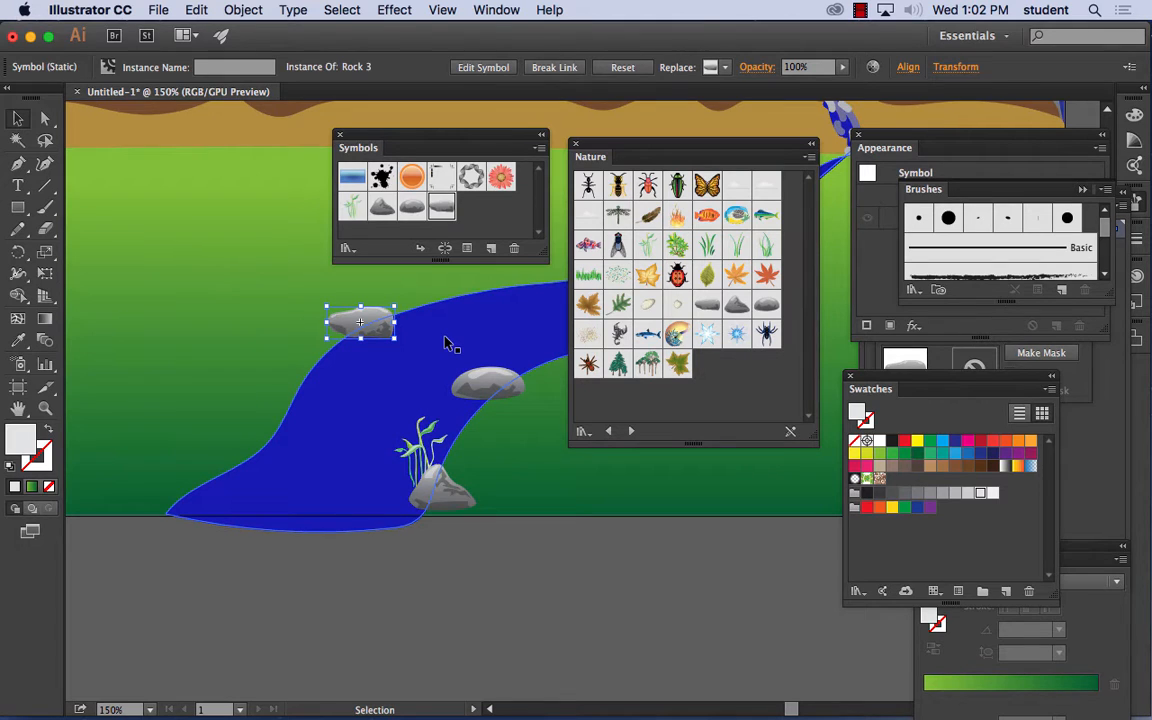
pyautogui.moveTo(489, 319); pyautogui.dragTo(336, 348)
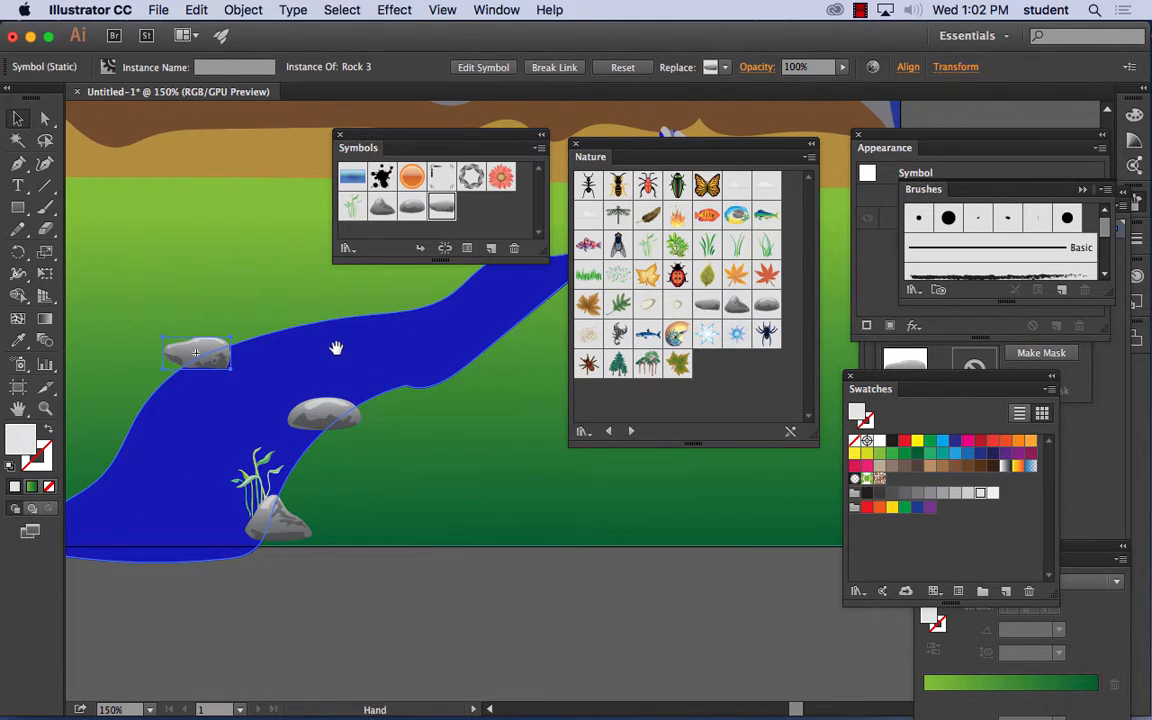
pyautogui.click(445, 597)
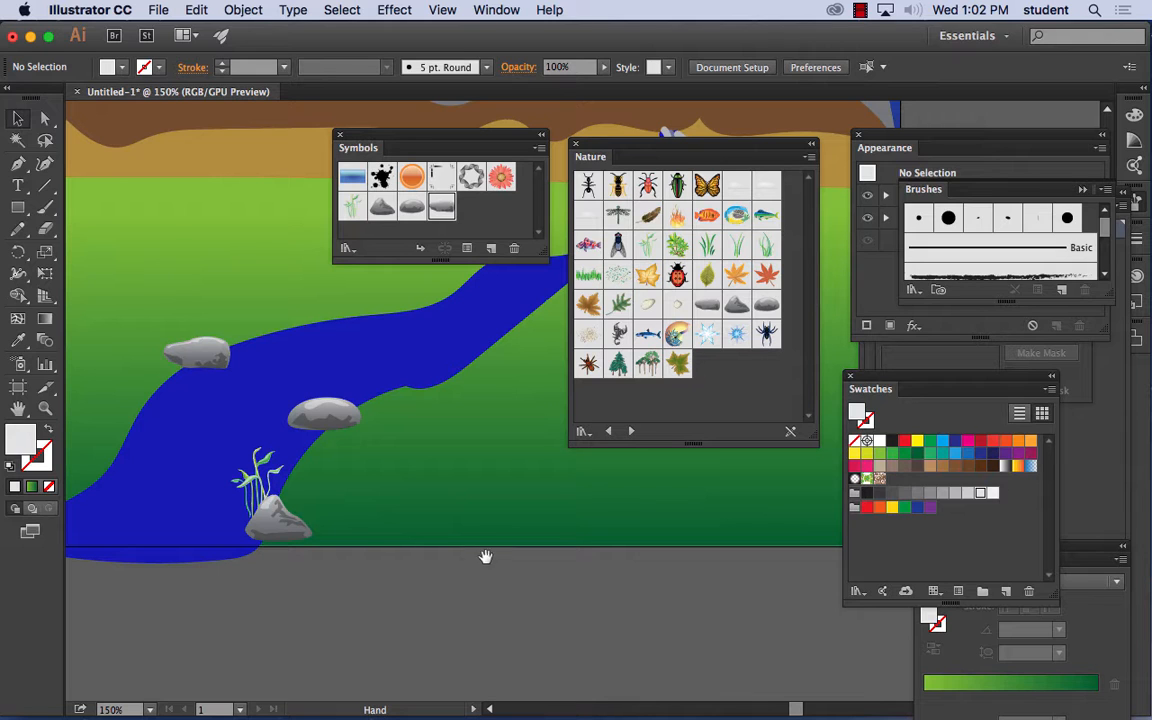
# - Spray a forest of Trees 1 symbols along the base of the foothills, from the waterfall to the artboard's left edge, with the Symbol Sprayer
pyautogui.moveTo(410, 335); pyautogui.dragTo(245, 665)
pyautogui.moveTo(334, 488); pyautogui.dragTo(452, 514)
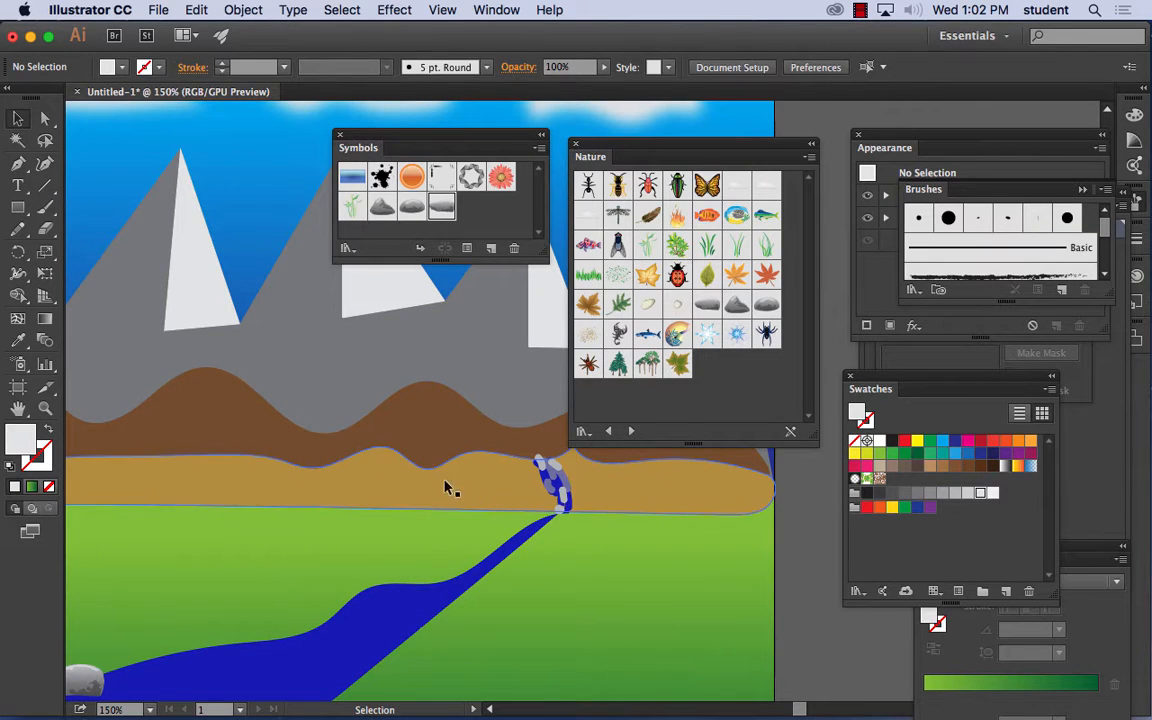
pyautogui.click(618, 366)
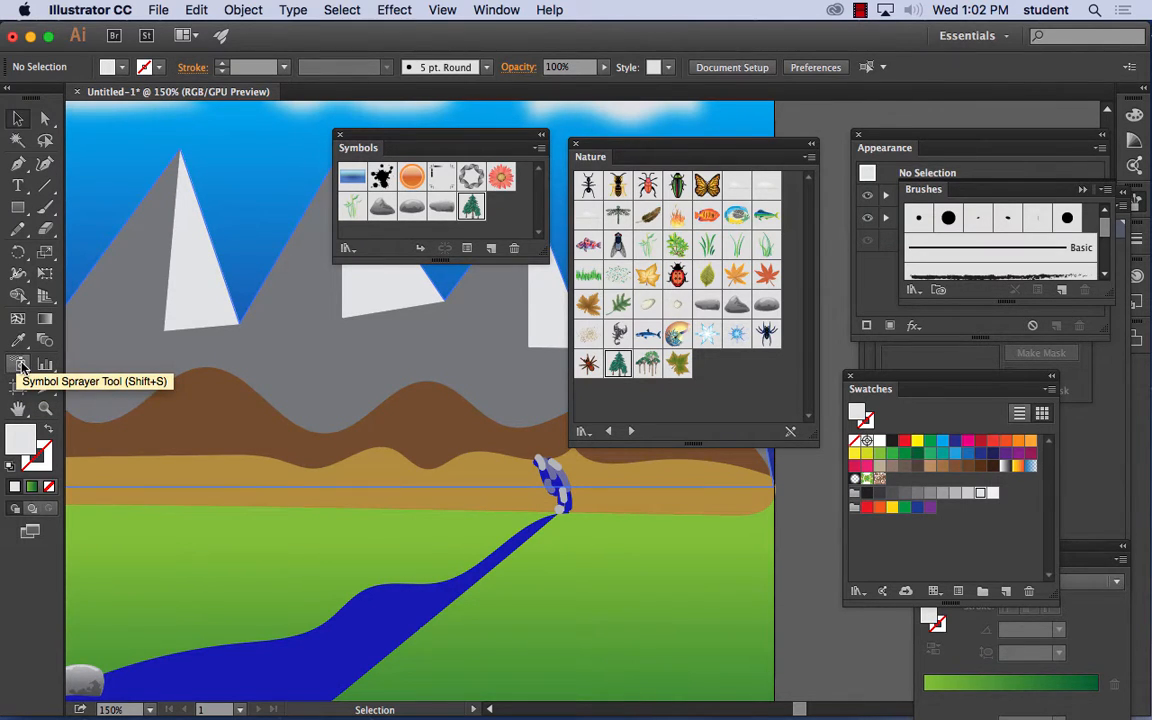
pyautogui.click(22, 366)
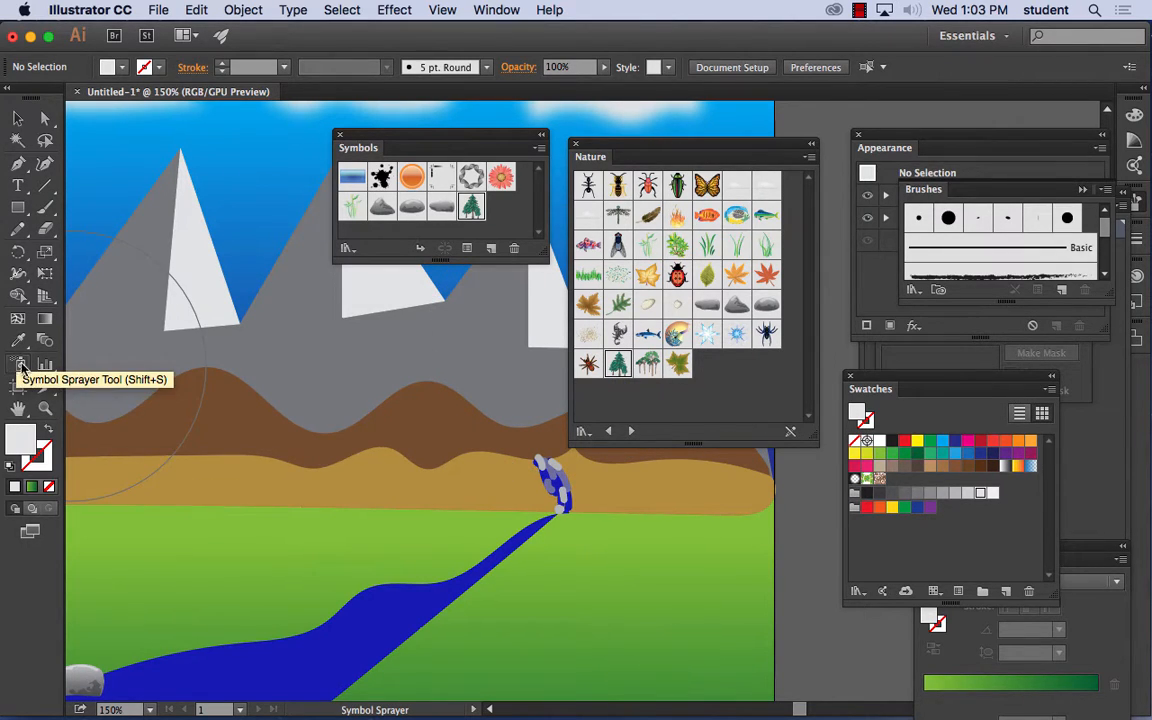
pyautogui.click(20, 366)
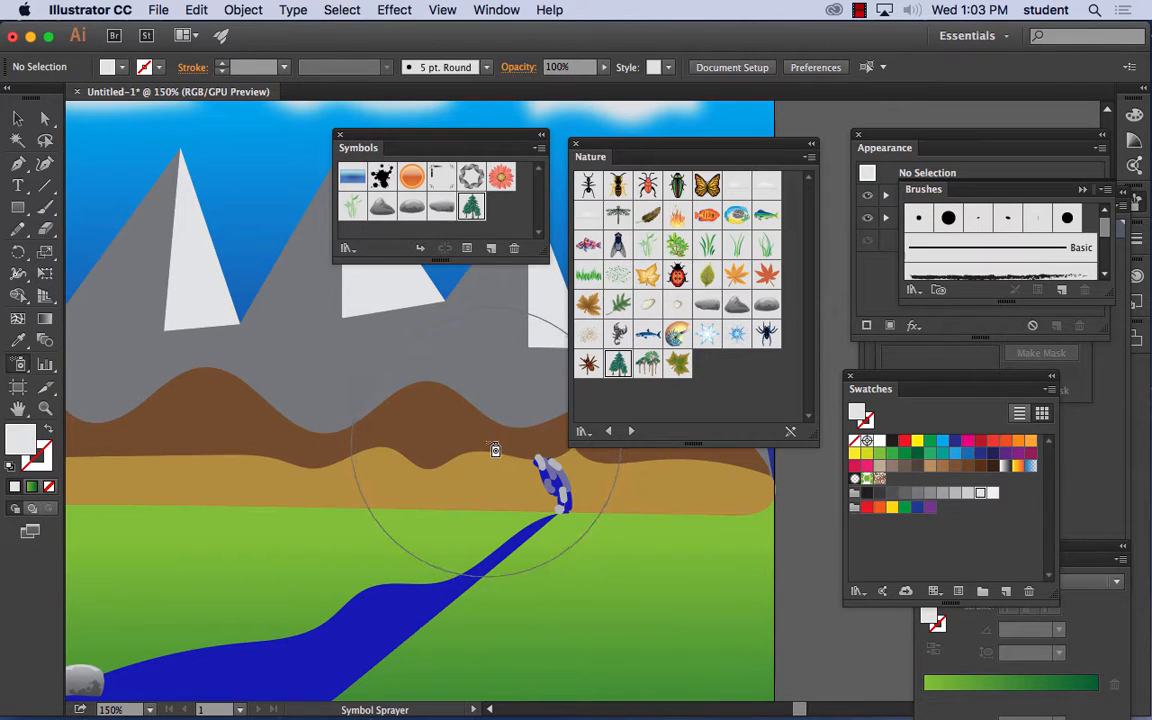
pyautogui.moveTo(494, 450)
pyautogui.mouseDown()
pyautogui.moveTo(180, 430)
pyautogui.moveTo(160, 470)
pyautogui.moveTo(366, 490)
pyautogui.mouseUp()
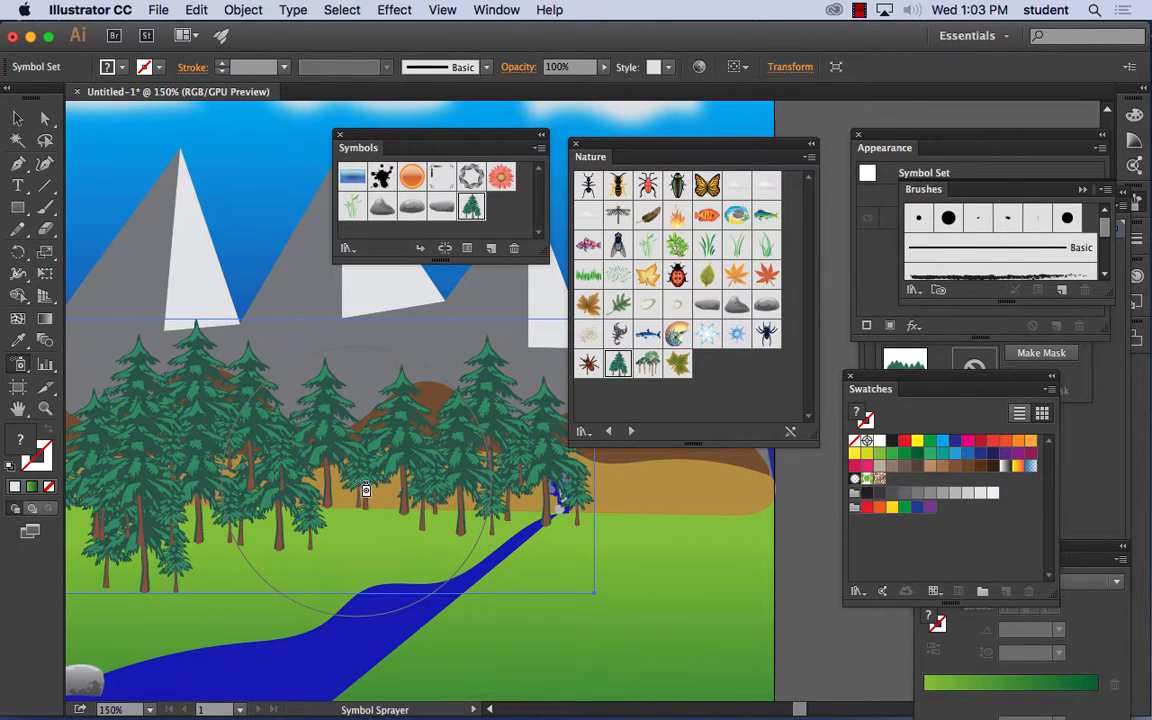
pyautogui.press('super+minus')
pyautogui.press('super+minus')
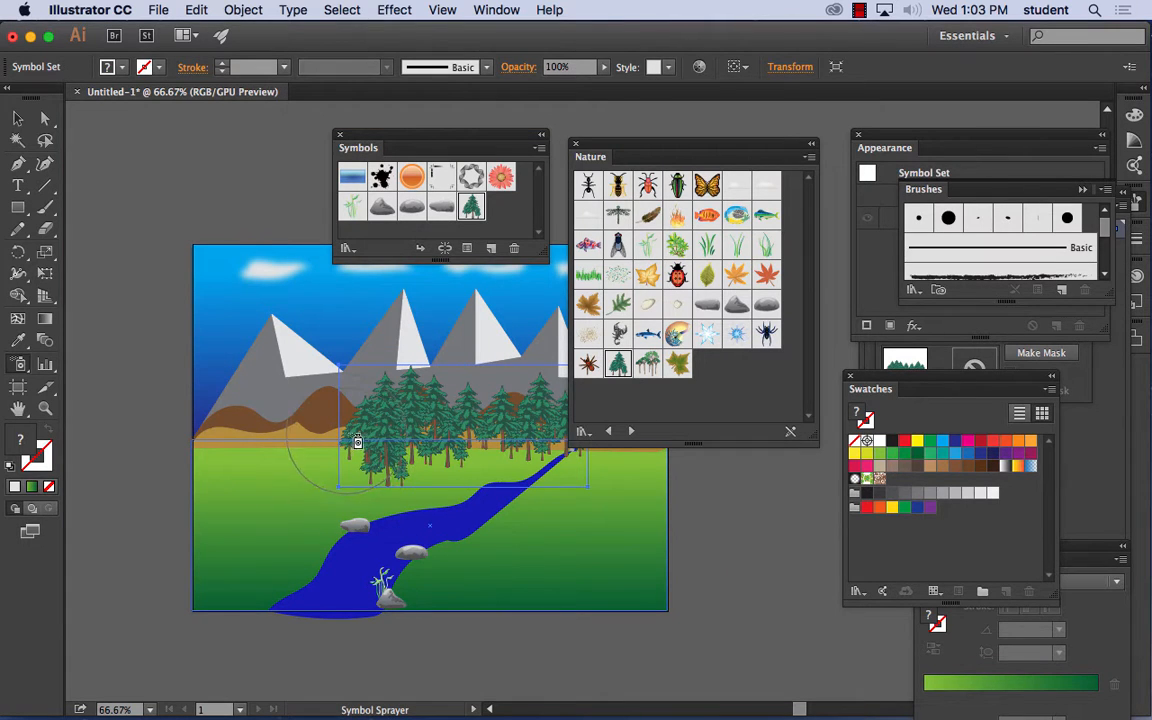
pyautogui.moveTo(357, 441)
pyautogui.mouseDown()
pyautogui.moveTo(257, 450)
pyautogui.moveTo(257, 440)
pyautogui.moveTo(380, 445)
pyautogui.mouseUp()
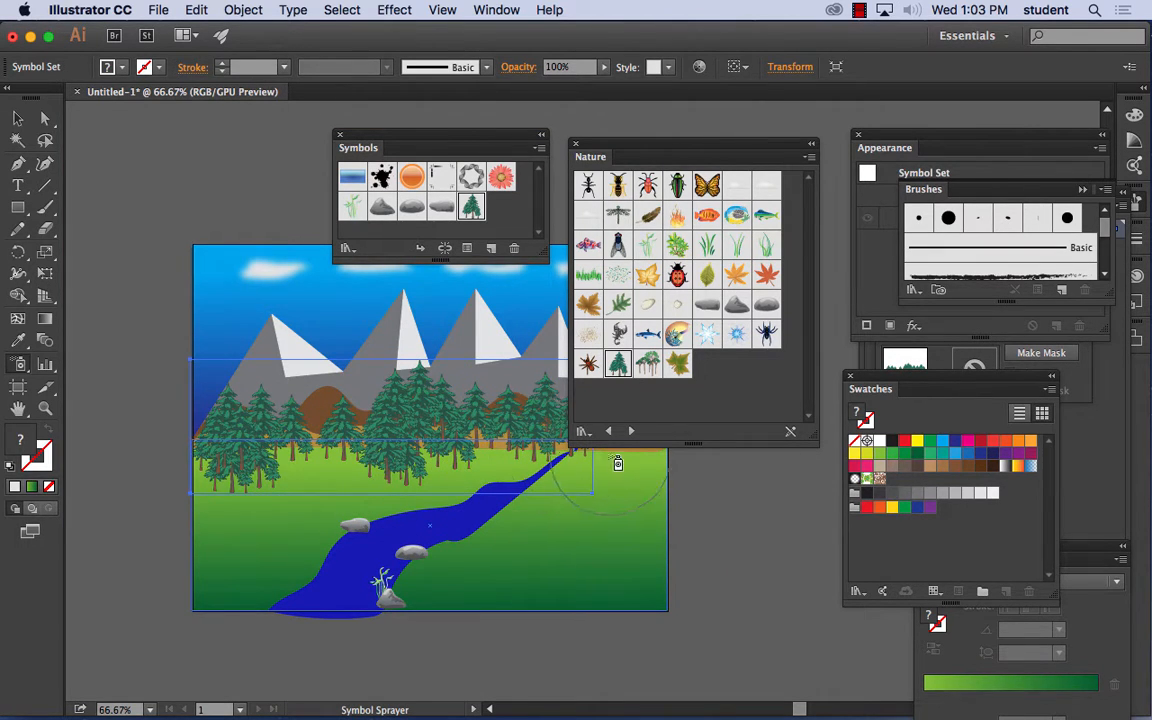
# - Spray Trees 1 symbols from the waterfall to the artboard's right edge and scale the whole tree set down to about half its width
pyautogui.moveTo(575, 448); pyautogui.dragTo(632, 458)
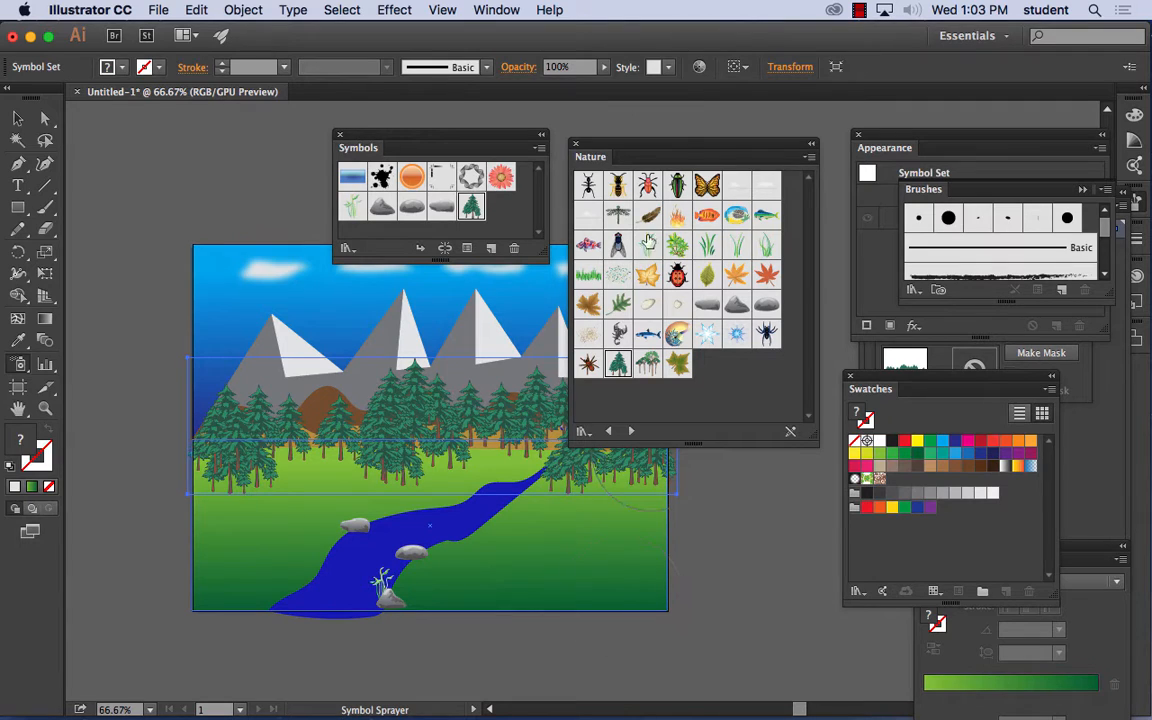
pyautogui.moveTo(599, 147); pyautogui.dragTo(724, 157)
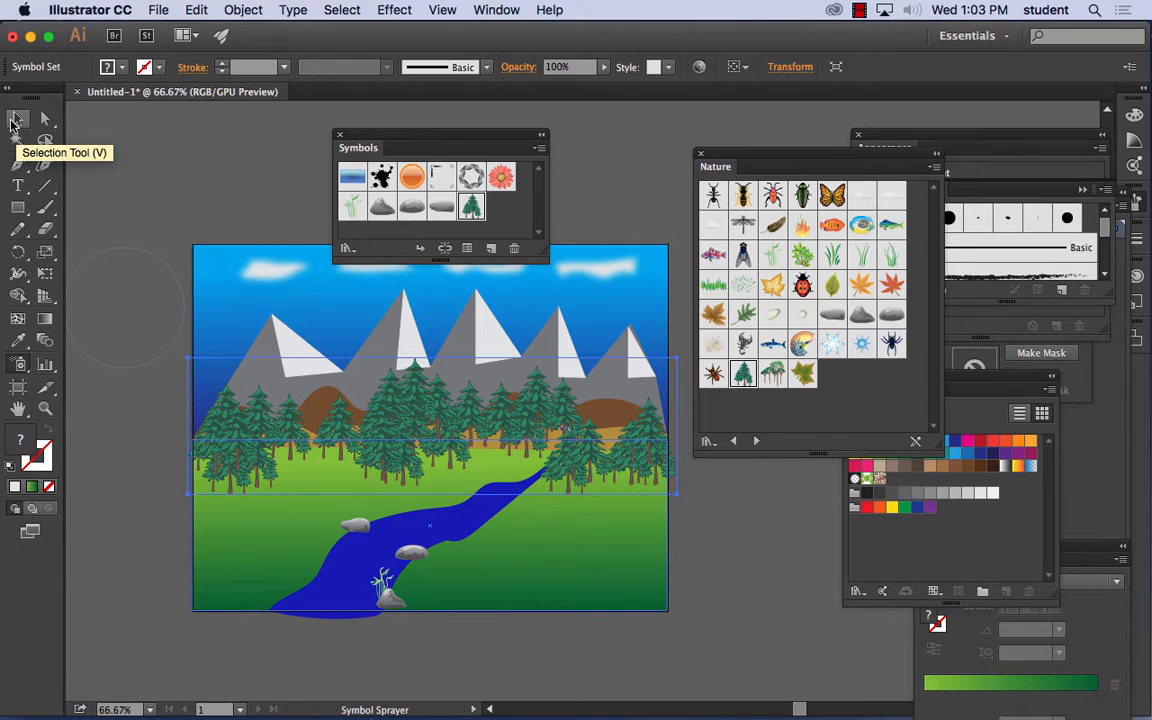
pyautogui.click(15, 120)
pyautogui.moveTo(677, 357); pyautogui.dragTo(432, 427)
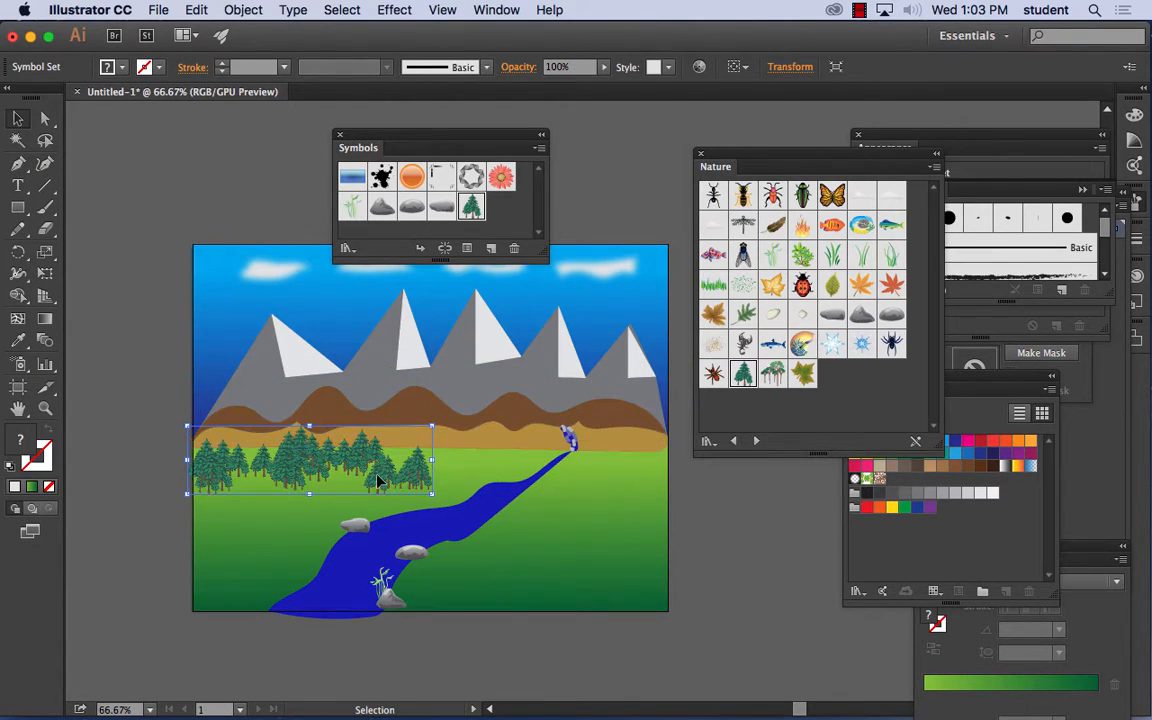
# - Move the tree set to the right half of the foothills' base and place a copy of it along the left half
pyautogui.moveTo(378, 481); pyautogui.dragTo(614, 451)
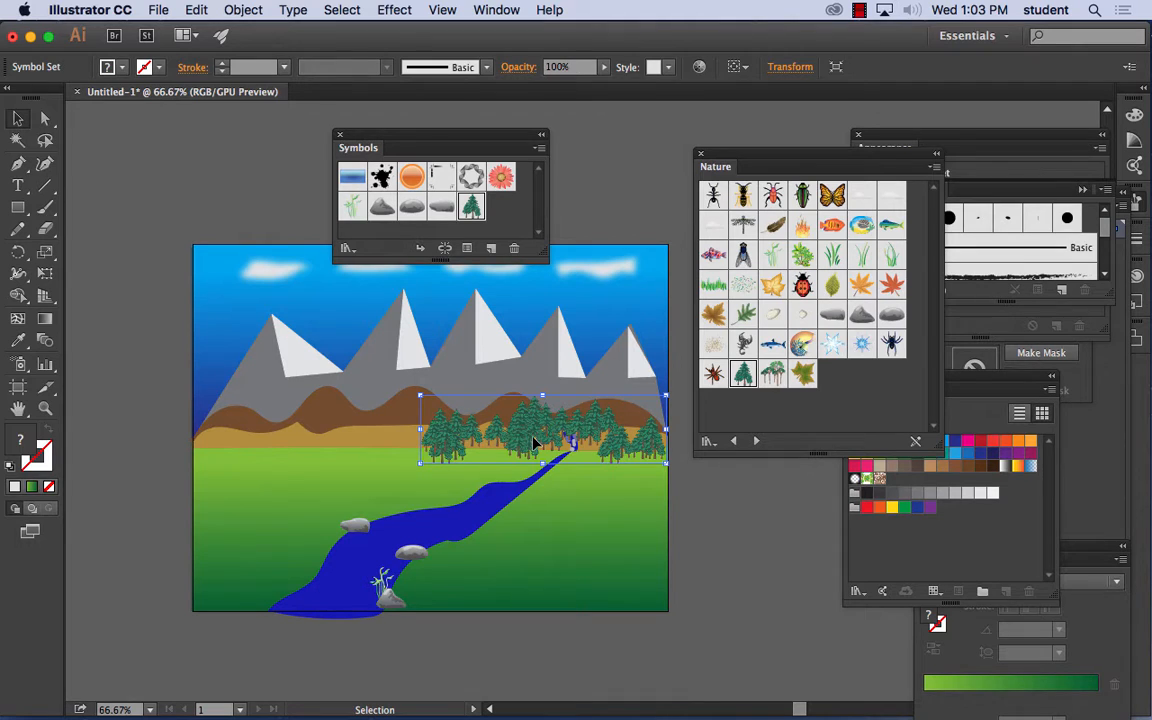
pyautogui.moveTo(535, 443); pyautogui.dragTo(303, 448)
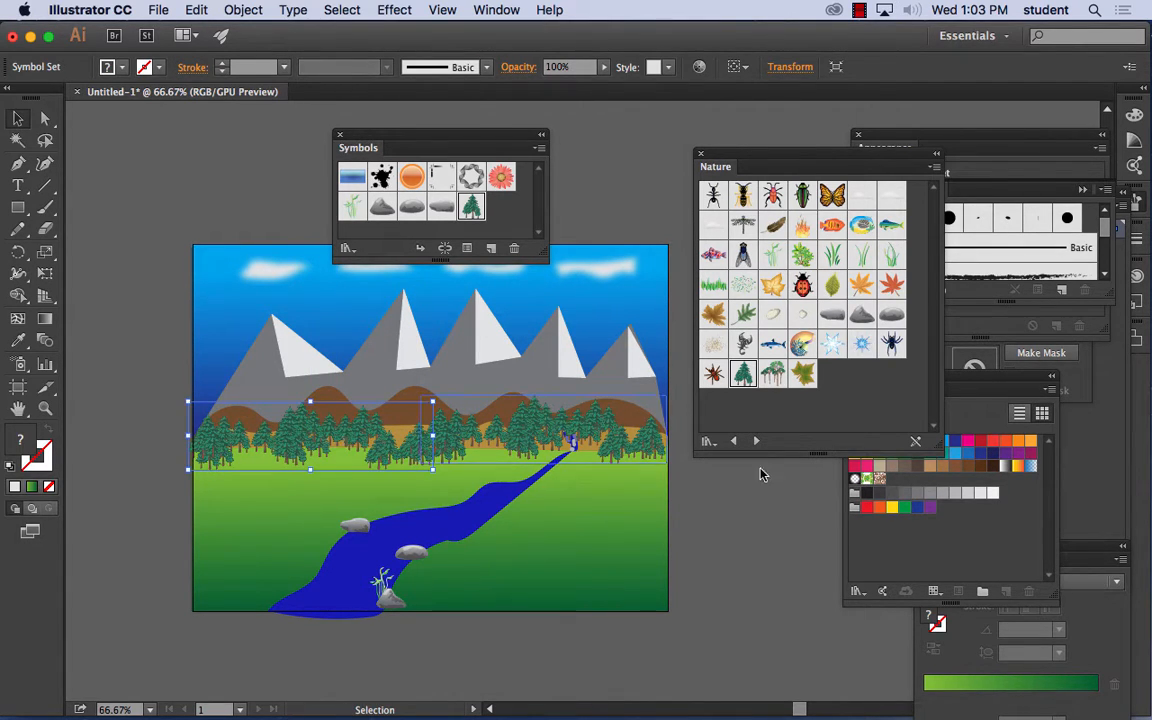
pyautogui.click(733, 511)
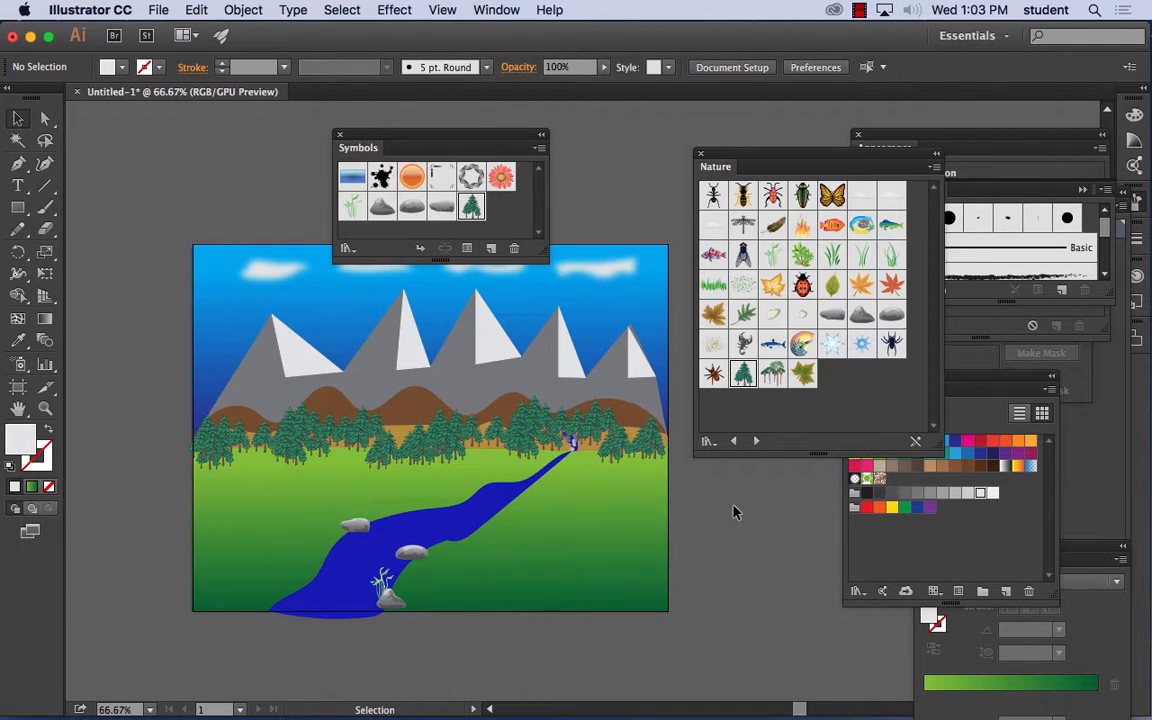
# - Shift the trees of the right-hand set around the waterfall with the Symbol Shifter
pyautogui.click(18, 371)
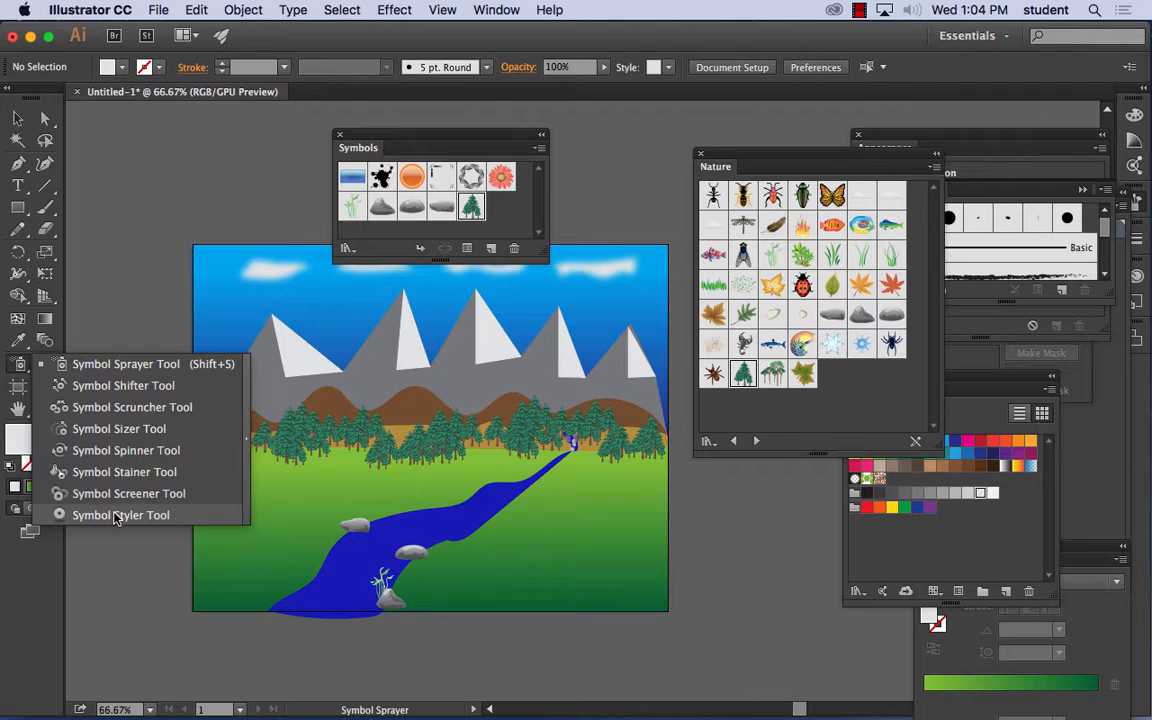
pyautogui.click(115, 390)
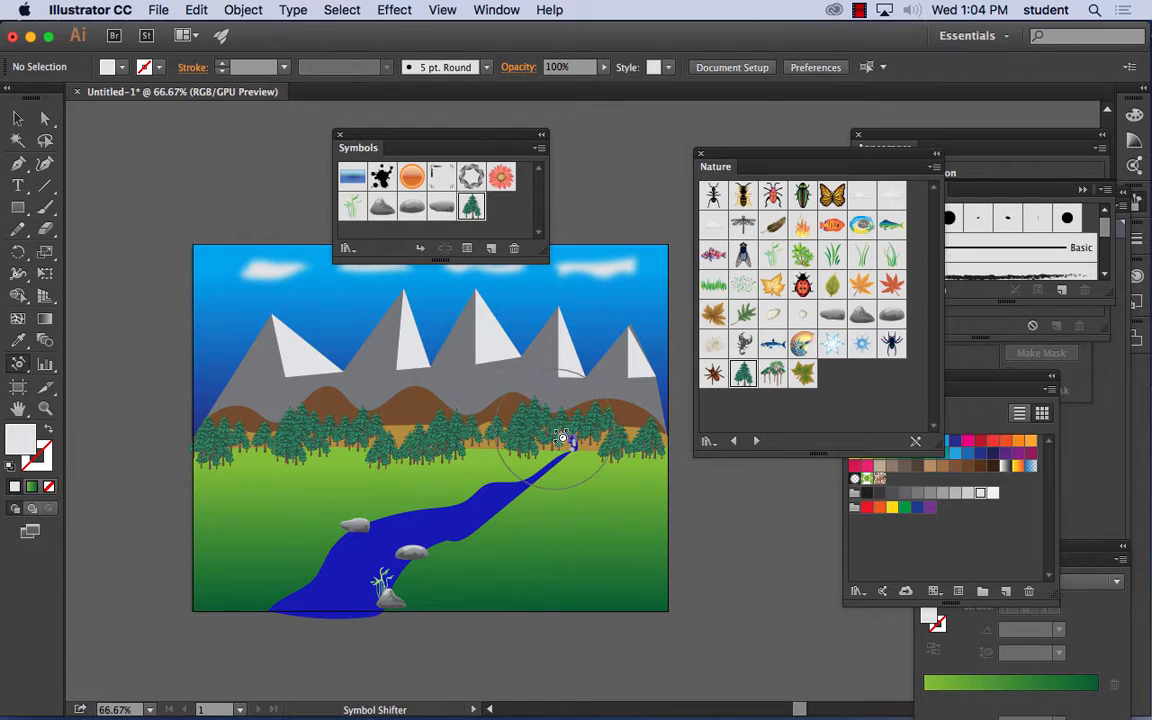
pyautogui.scroll(5, 563, 438)
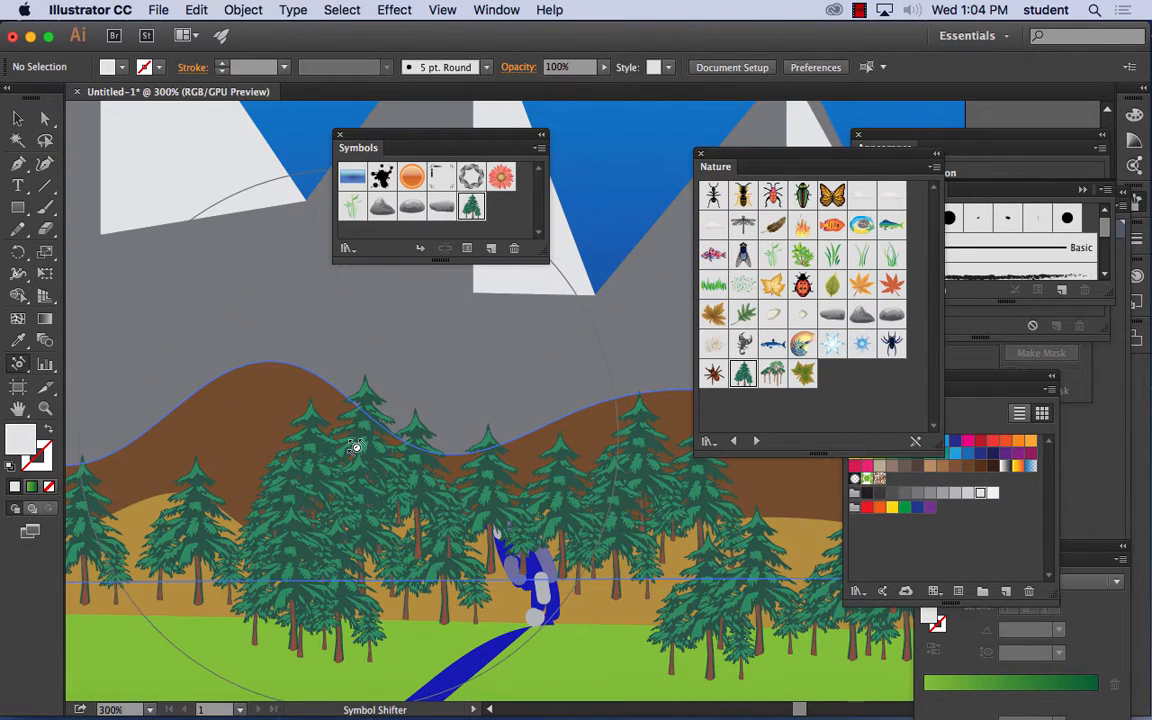
pyautogui.click(17, 366)
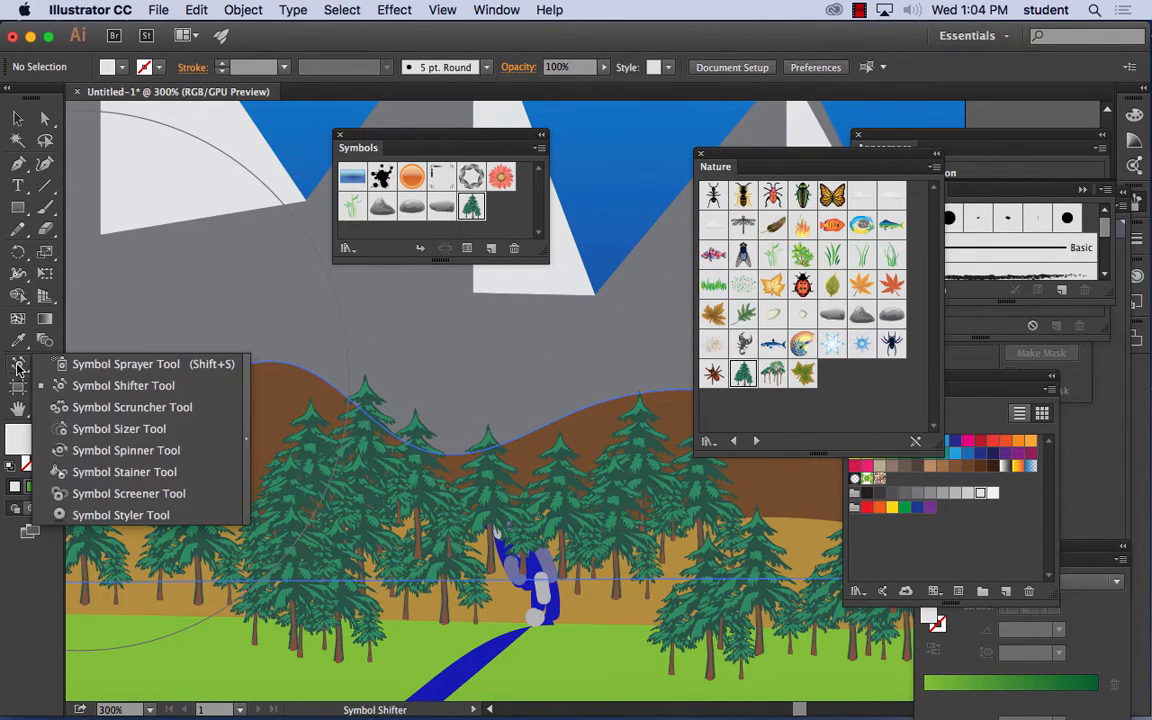
pyautogui.click(95, 395)
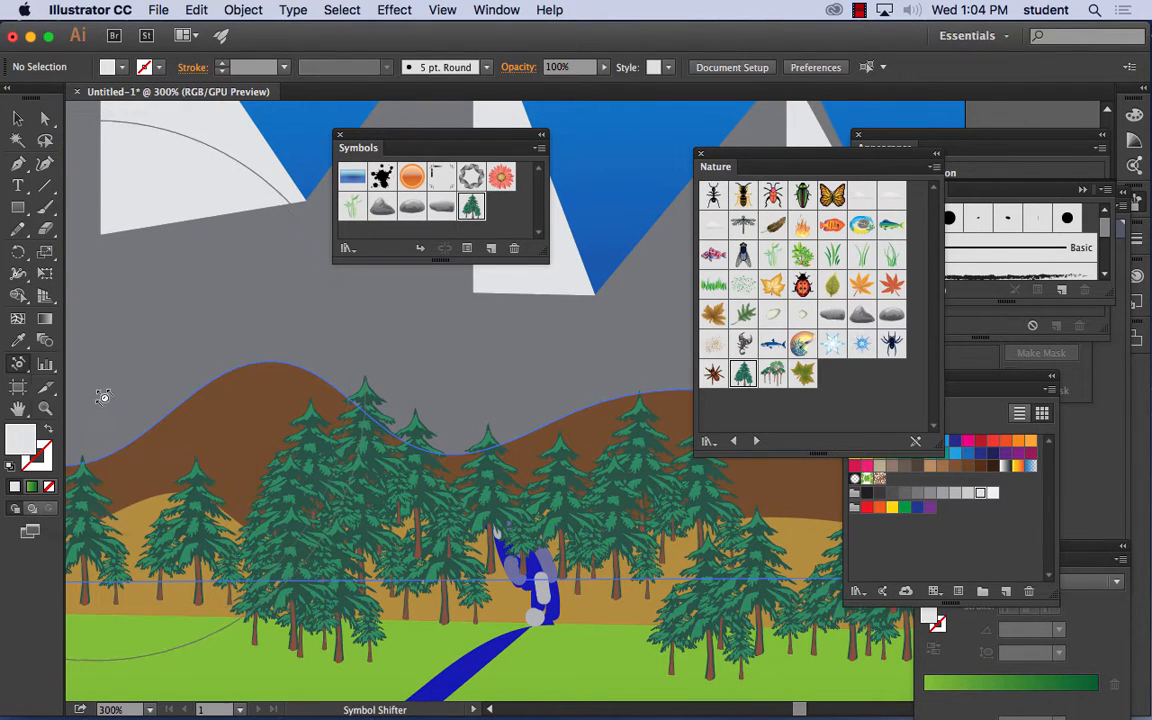
pyautogui.click(357, 517)
pyautogui.click(689, 400)
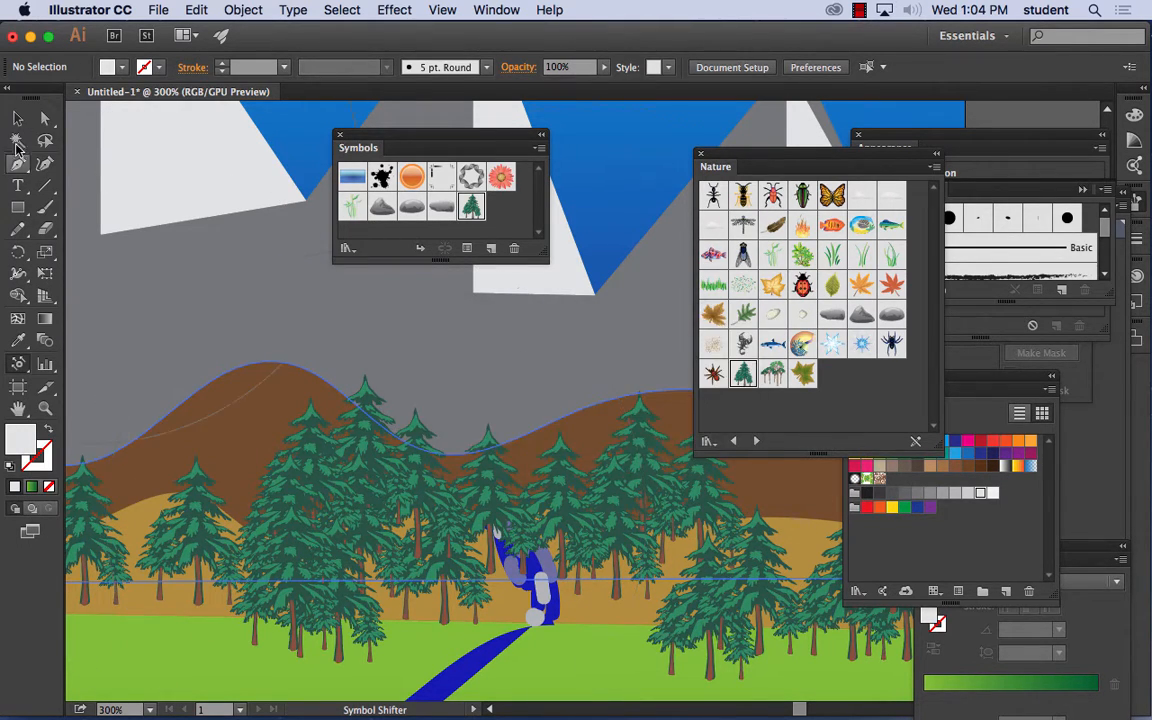
pyautogui.click(17, 119)
pyautogui.click(370, 494)
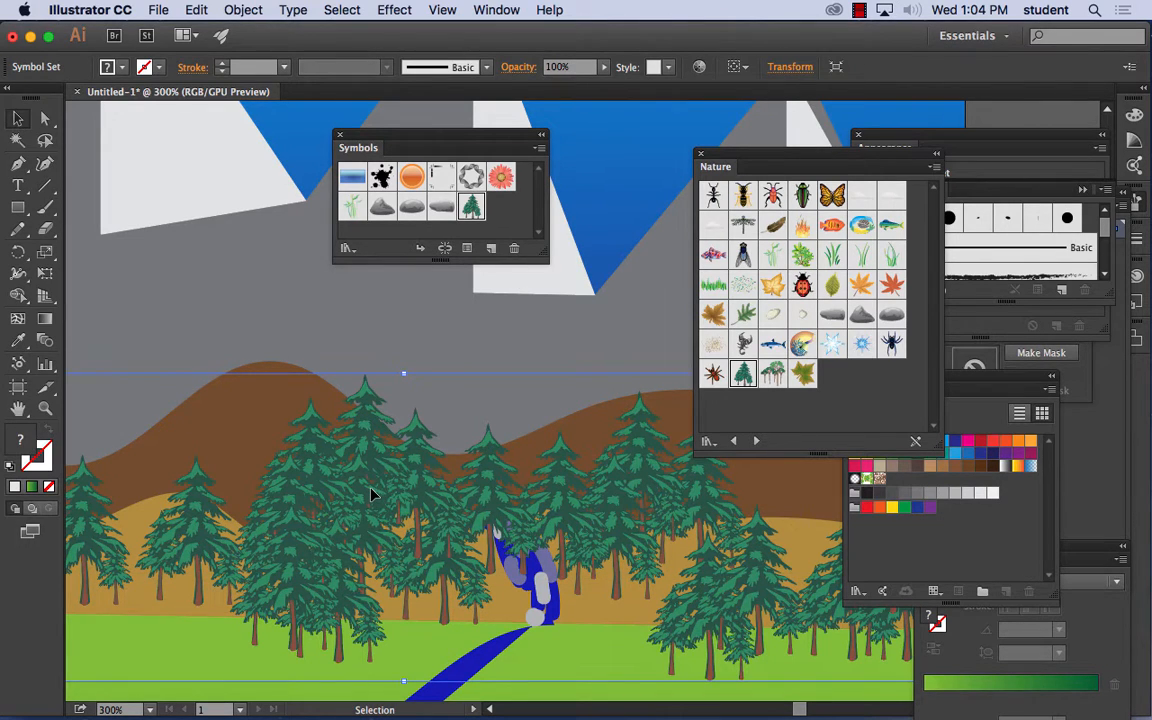
pyautogui.moveTo(14, 368)
pyautogui.mouseDown()
pyautogui.moveTo(105, 360)
pyautogui.moveTo(93, 383)
pyautogui.mouseUp()
pyautogui.moveTo(432, 532)
pyautogui.mouseDown()
pyautogui.moveTo(360, 527)
pyautogui.moveTo(501, 537)
pyautogui.moveTo(651, 522)
pyautogui.moveTo(700, 590)
pyautogui.moveTo(420, 465)
pyautogui.moveTo(728, 618)
pyautogui.moveTo(588, 590)
pyautogui.moveTo(690, 585)
pyautogui.moveTo(556, 516)
pyautogui.moveTo(427, 516)
pyautogui.moveTo(314, 496)
pyautogui.moveTo(142, 505)
pyautogui.moveTo(716, 517)
pyautogui.moveTo(669, 471)
pyautogui.moveTo(722, 485)
pyautogui.mouseUp()
pyautogui.moveTo(802, 540)
pyautogui.mouseDown()
pyautogui.moveTo(699, 530)
pyautogui.moveTo(675, 551)
pyautogui.moveTo(527, 545)
pyautogui.mouseUp()
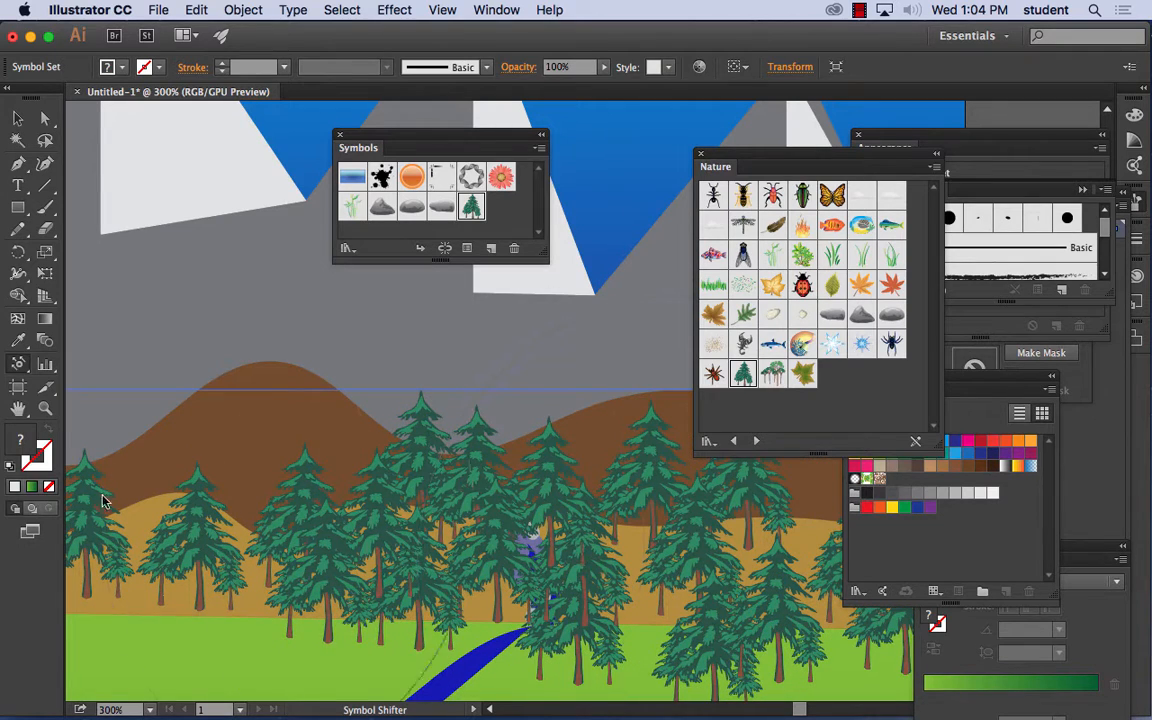
# - Try to enlarge the trees around the waterfall with the Symbol Sizer, and undo the enlargement
pyautogui.click(18, 363)
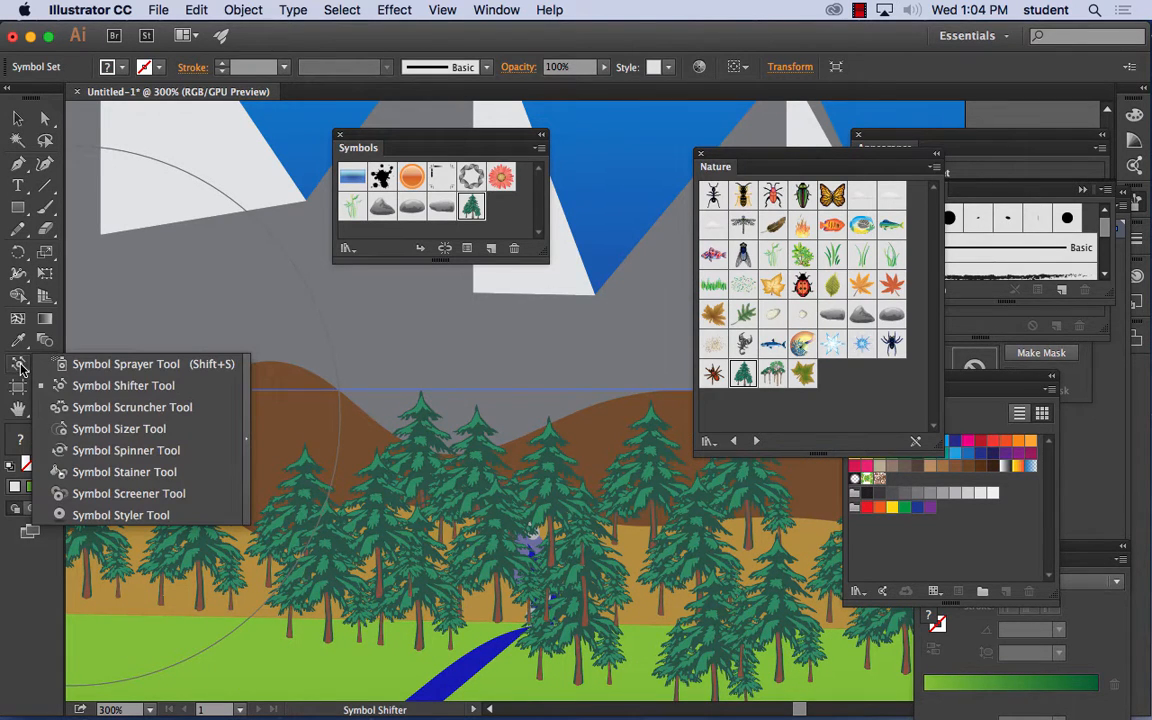
pyautogui.click(110, 428)
pyautogui.moveTo(463, 553); pyautogui.dragTo(437, 493)
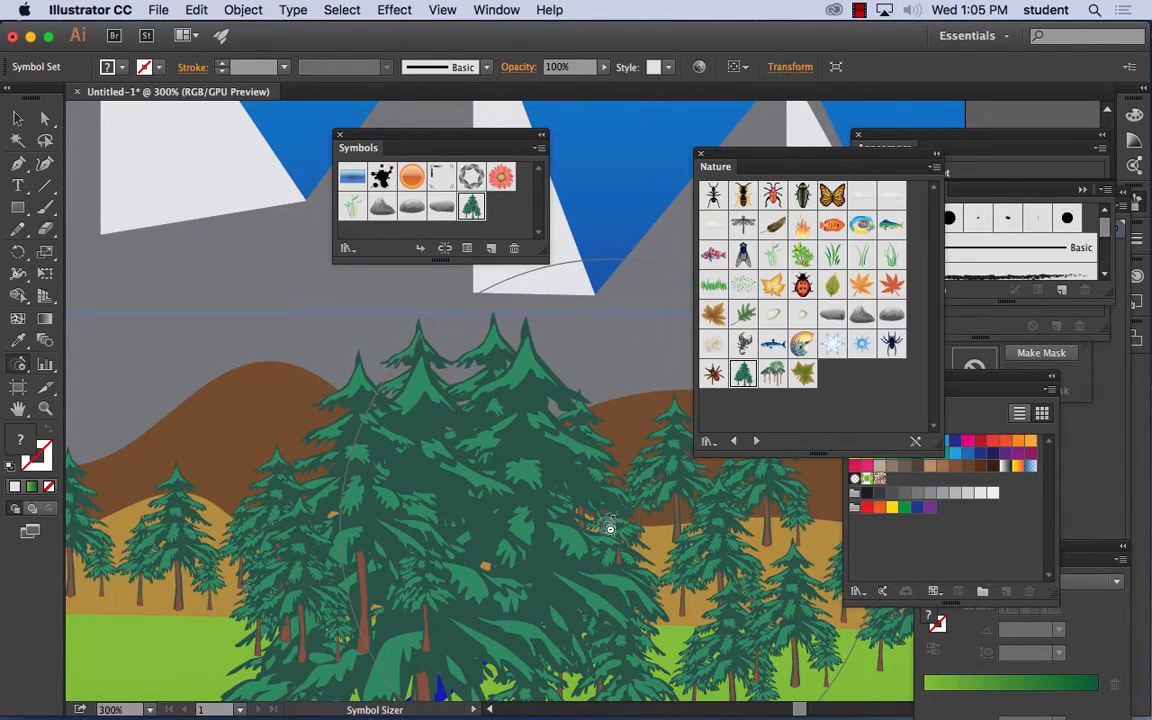
pyautogui.click(199, 10)
pyautogui.click(211, 32)
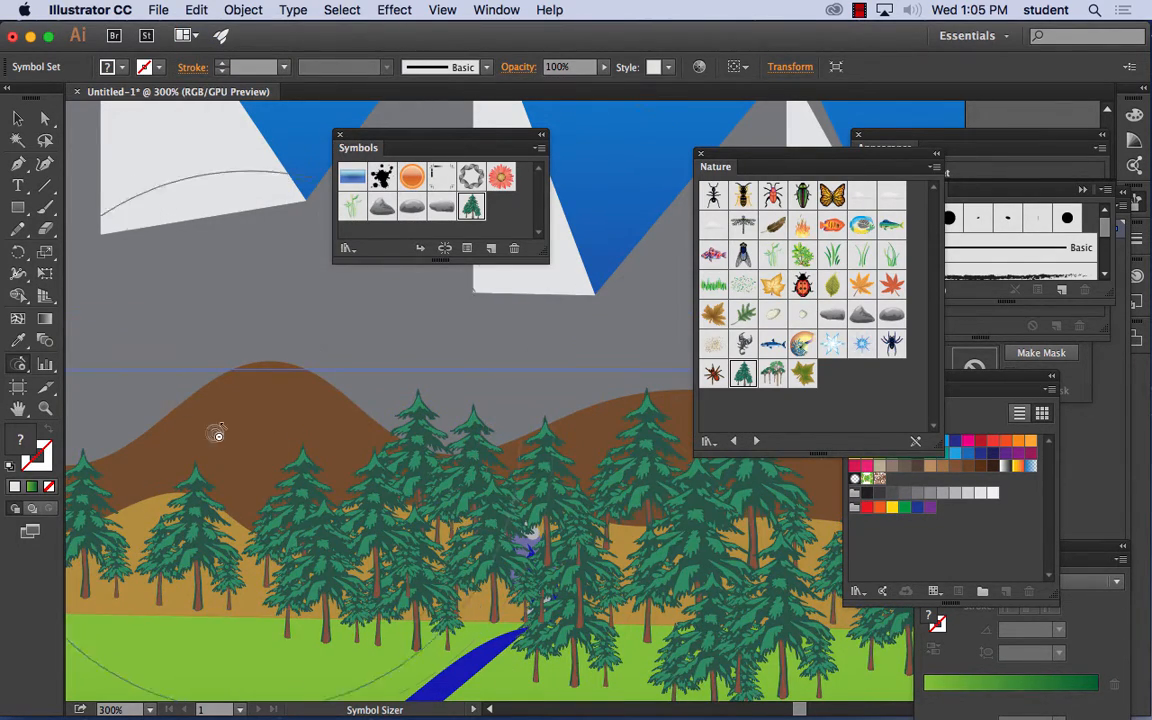
# - Pull the trees of the right-hand set closer together on both sides of the waterfall with the Symbol Scruncher
pyautogui.click(18, 364)
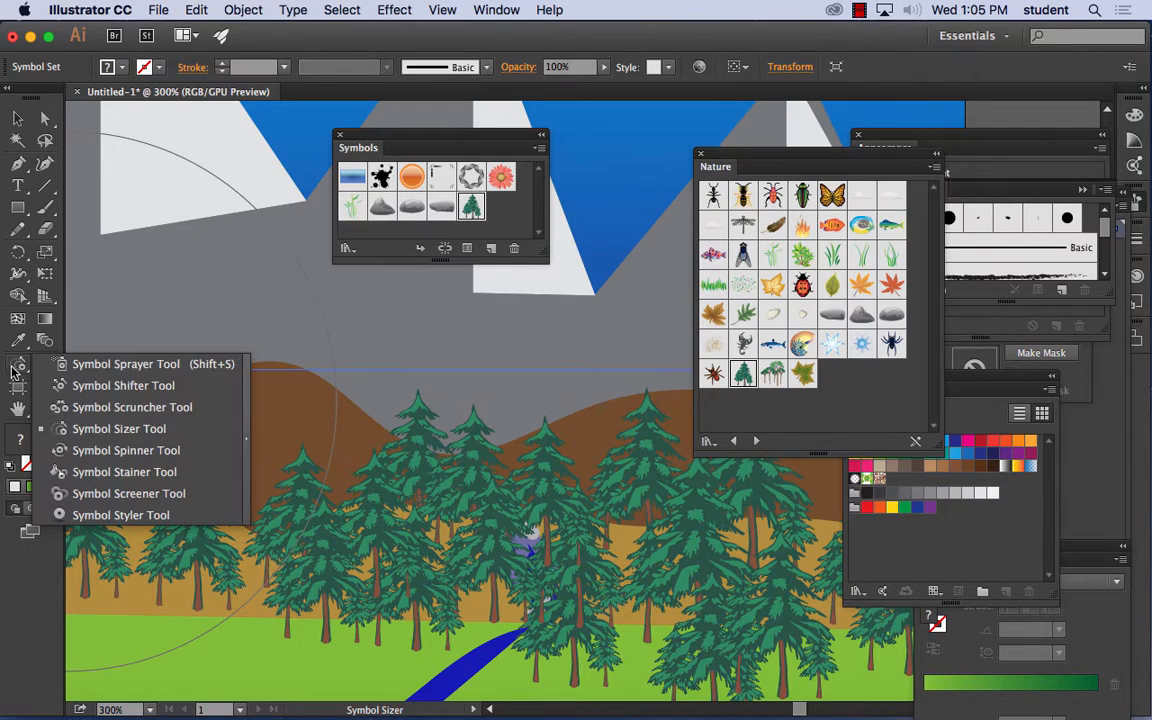
pyautogui.click(130, 412)
pyautogui.moveTo(522, 540); pyautogui.dragTo(487, 537)
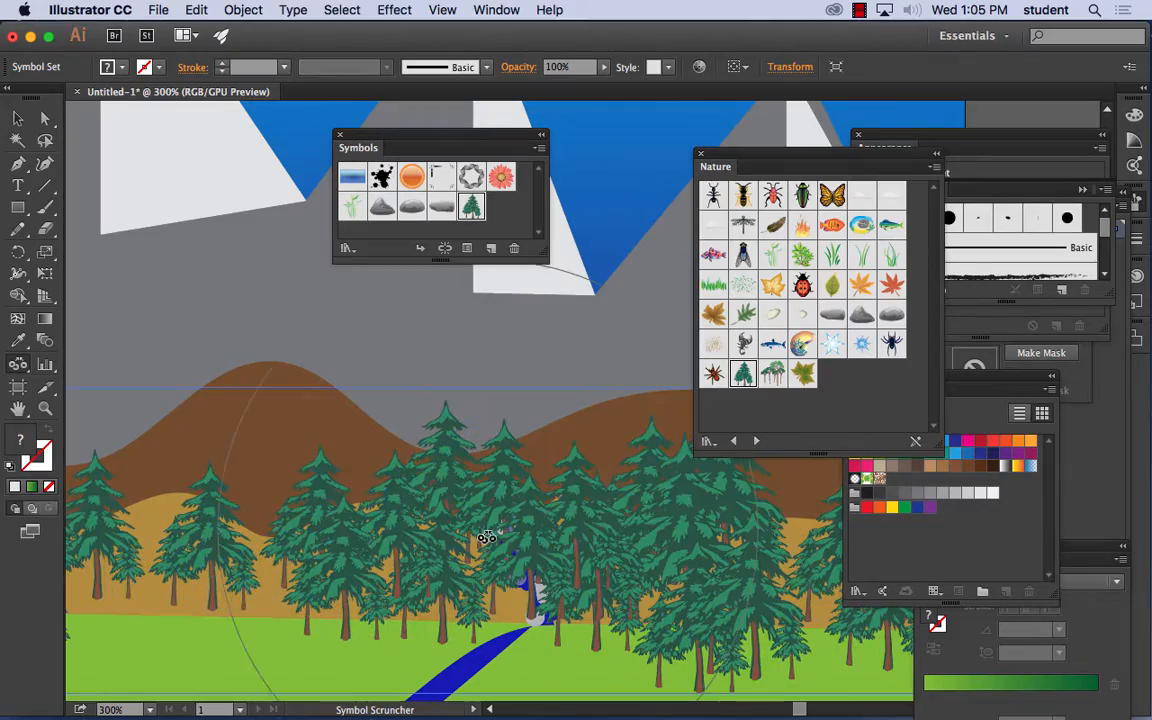
pyautogui.moveTo(600, 540)
pyautogui.mouseDown()
pyautogui.moveTo(586, 544)
pyautogui.moveTo(641, 550)
pyautogui.moveTo(625, 548)
pyautogui.mouseUp()
pyautogui.moveTo(250, 515)
pyautogui.mouseDown()
pyautogui.moveTo(248, 553)
pyautogui.moveTo(140, 535)
pyautogui.mouseUp()
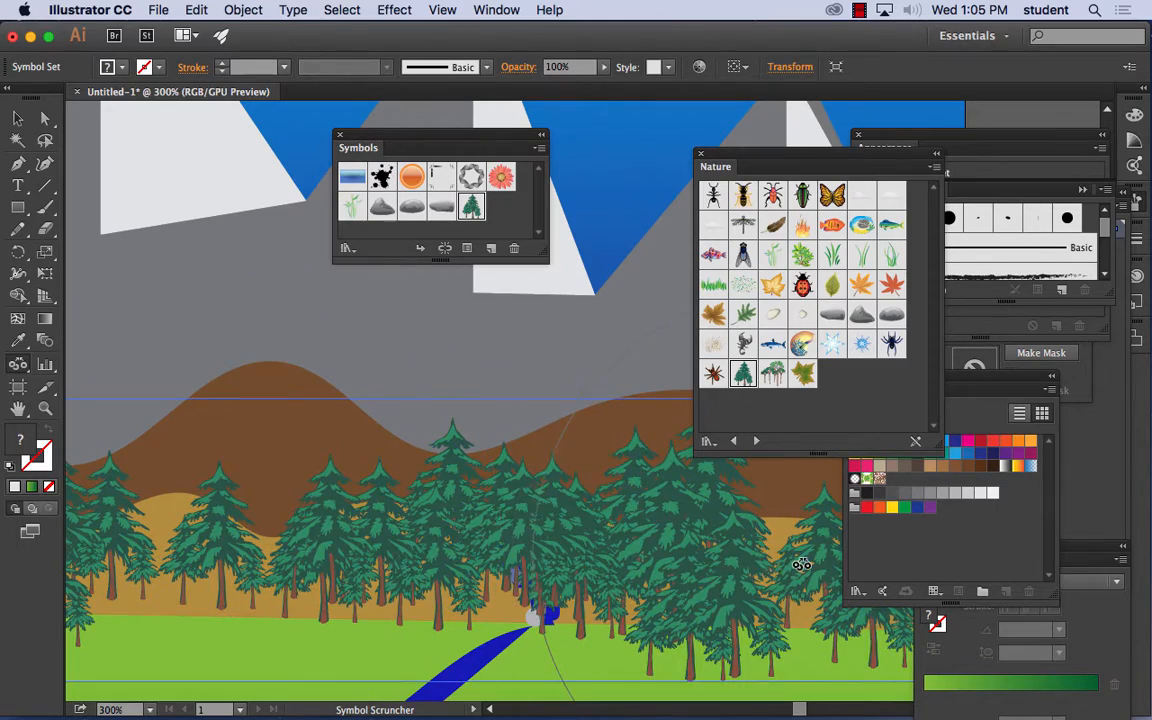
pyautogui.moveTo(802, 565); pyautogui.dragTo(785, 566)
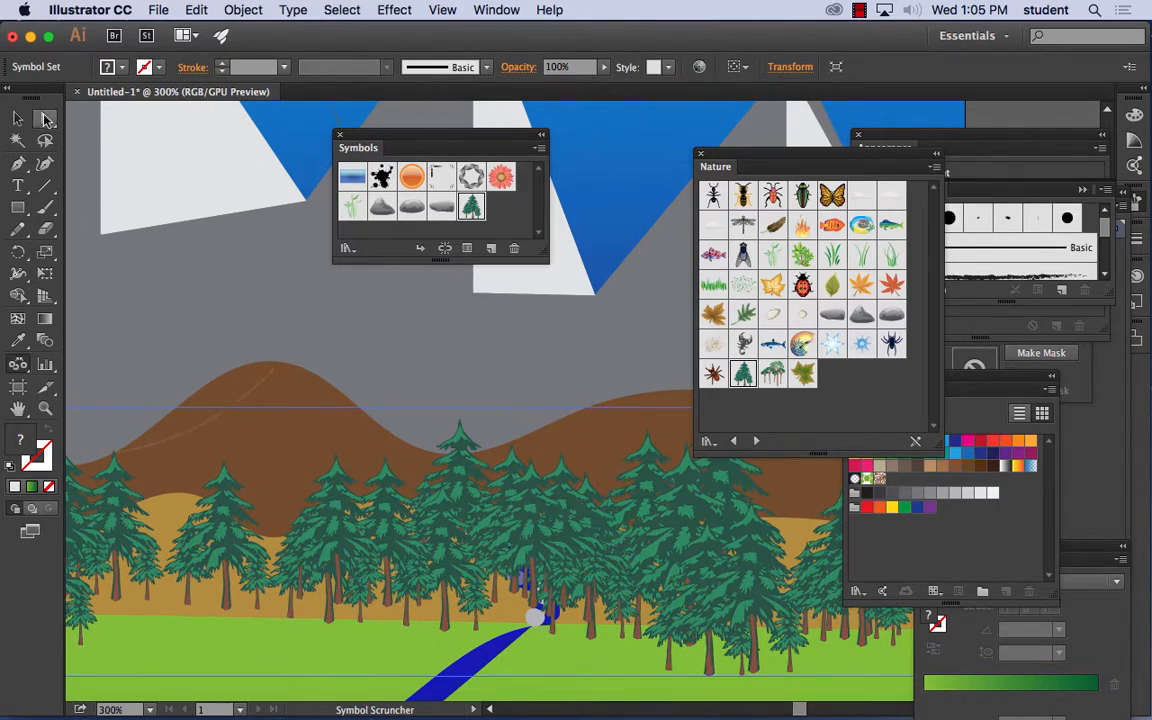
# - Reposition the right-hand tree set along the foothills' base so it overlaps the waterfall and stays inside the artboard's right edge
pyautogui.click(18, 119)
pyautogui.moveTo(657, 529)
pyautogui.mouseDown()
pyautogui.moveTo(669, 511)
pyautogui.moveTo(643, 516)
pyautogui.moveTo(673, 521)
pyautogui.mouseUp()
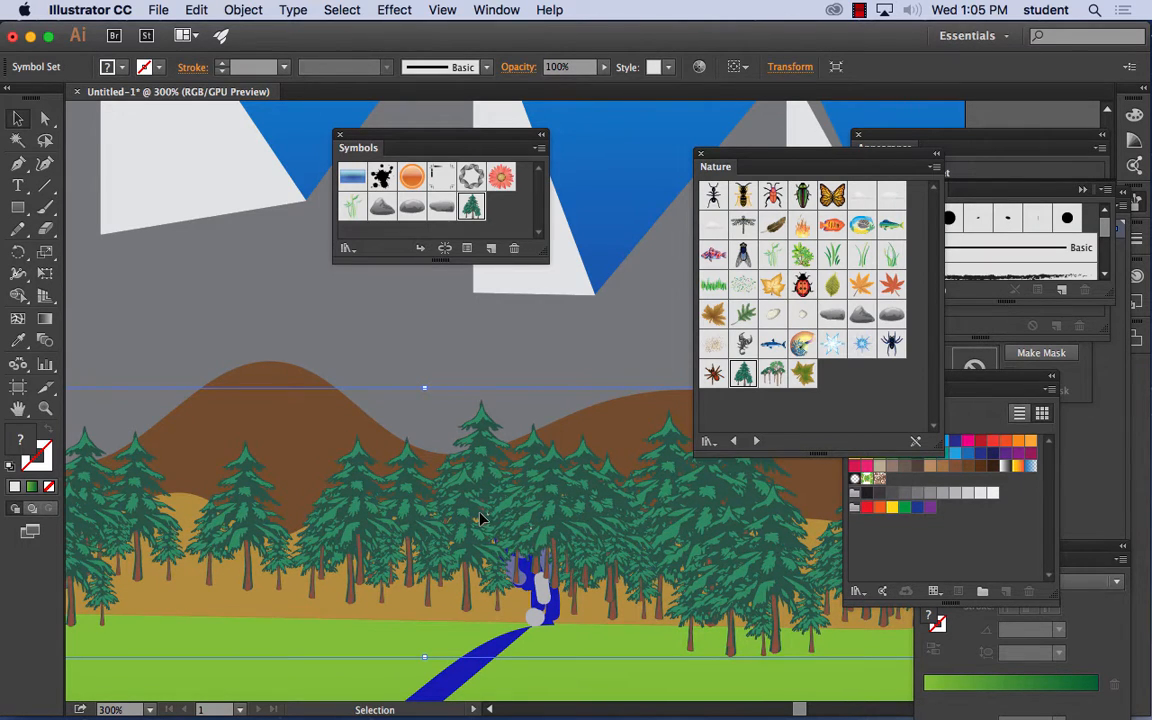
pyautogui.moveTo(514, 527); pyautogui.dragTo(487, 532)
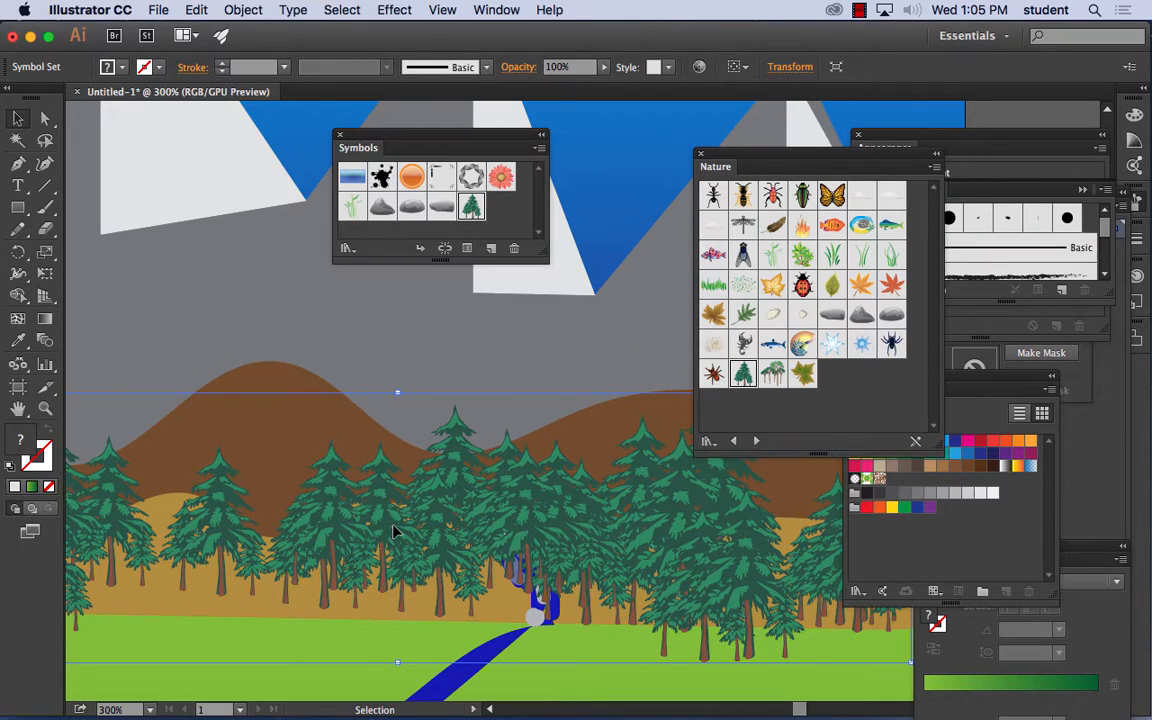
pyautogui.moveTo(394, 526); pyautogui.dragTo(474, 537)
pyautogui.press('super+minus')
pyautogui.press('super+minus')
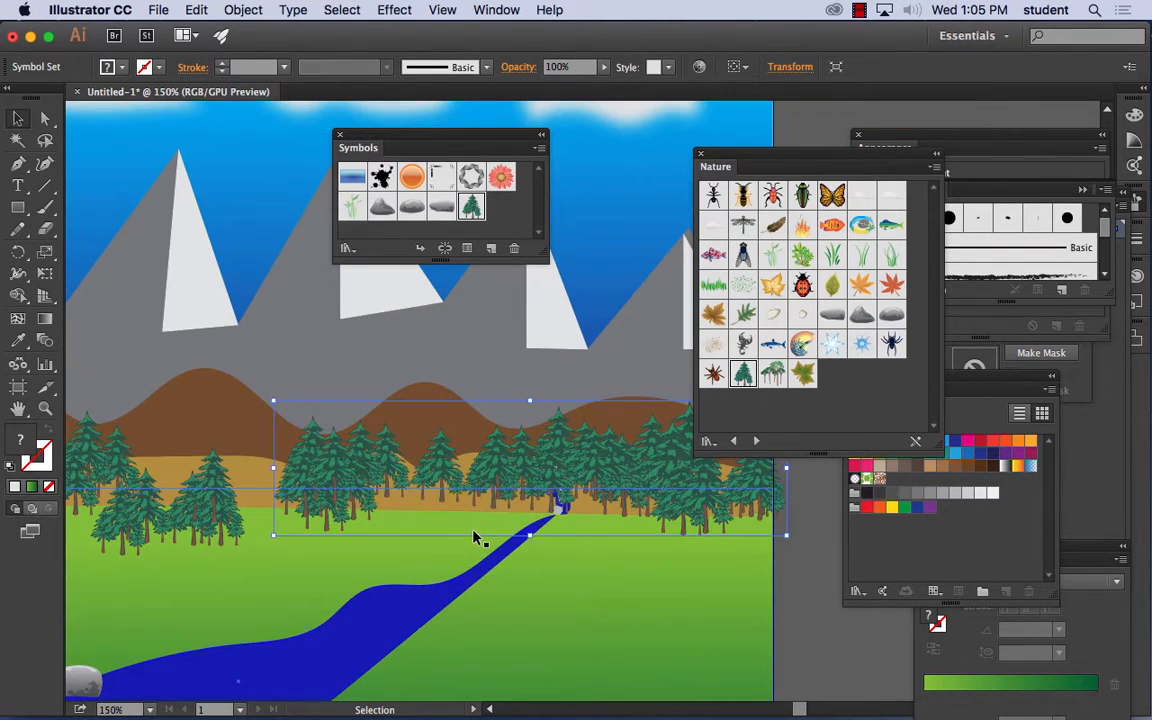
pyautogui.moveTo(505, 466); pyautogui.dragTo(464, 477)
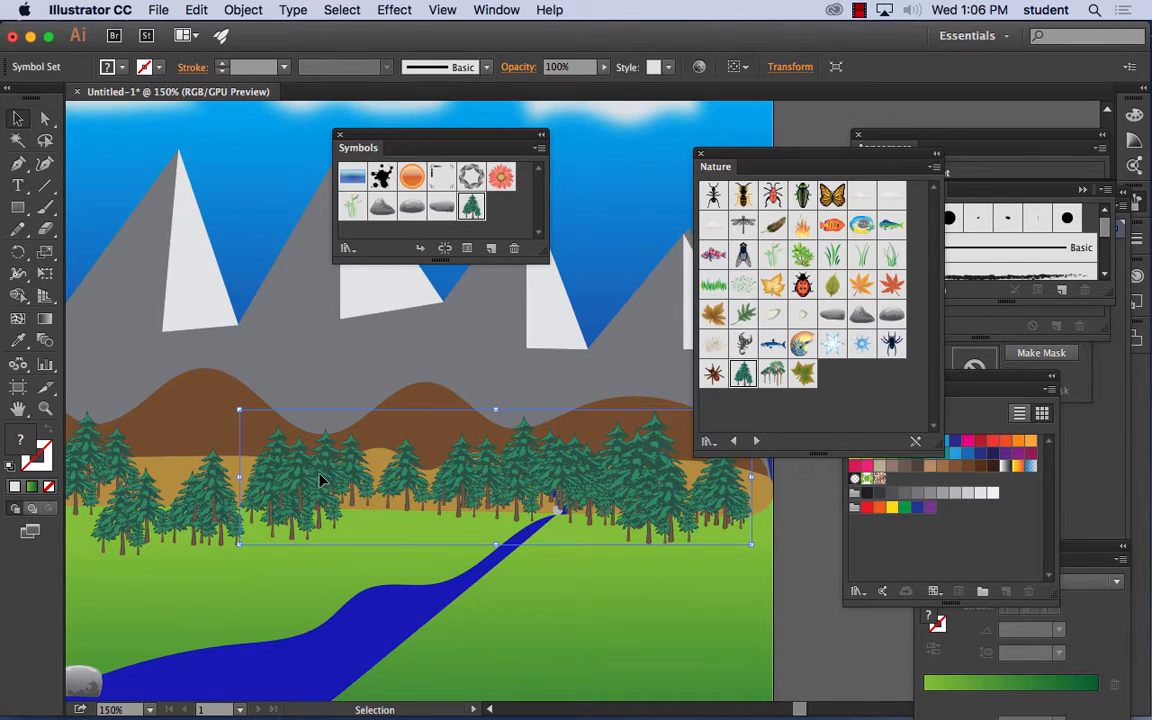
# - Expand the right-hand tree set with Object and Fill, and ungroup it into individual tree symbols
pyautogui.click(242, 10)
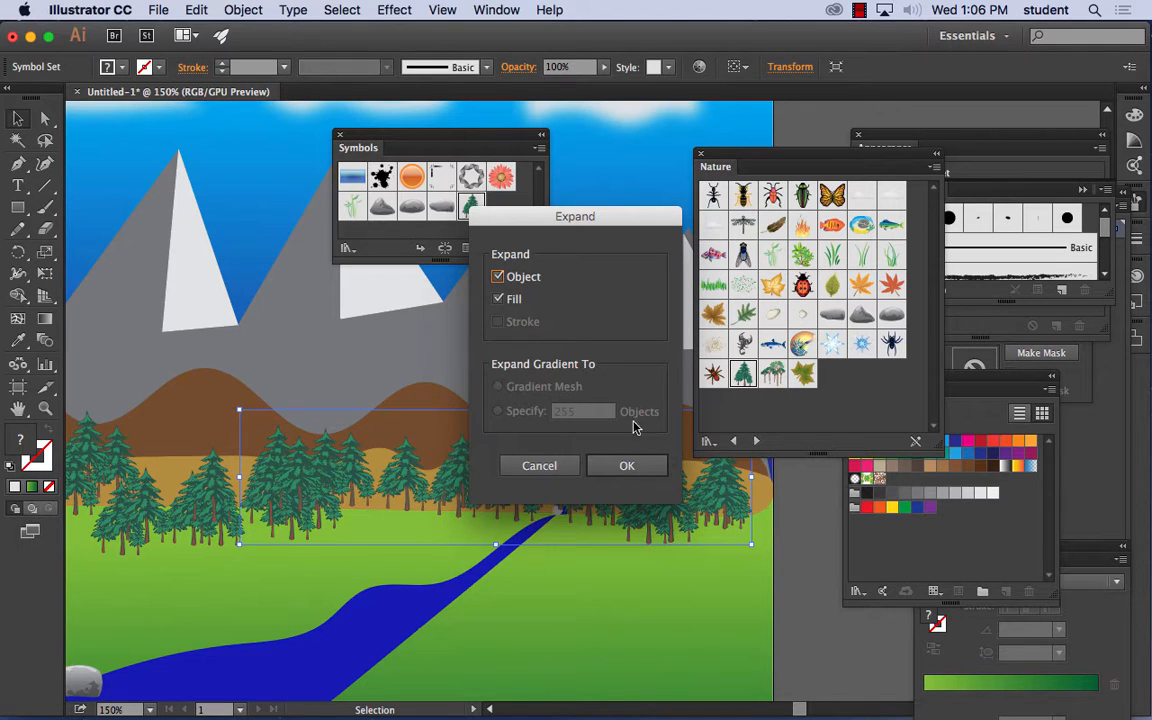
pyautogui.click(628, 467)
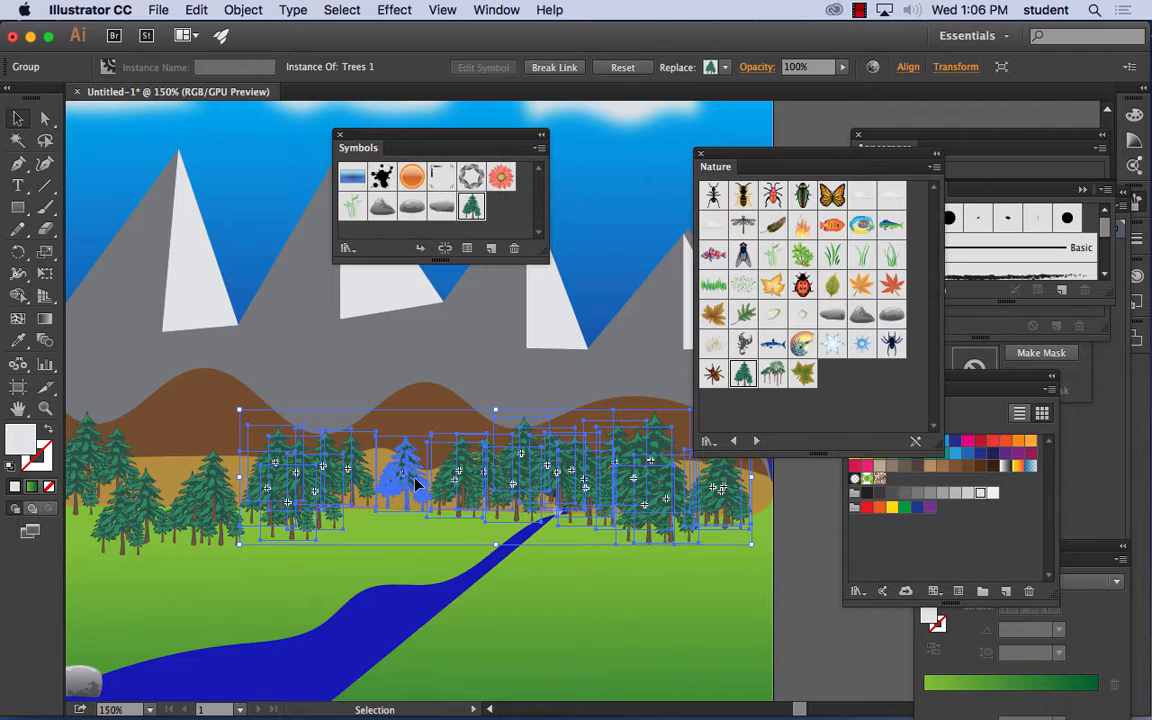
pyautogui.scroll(1, 420, 475)
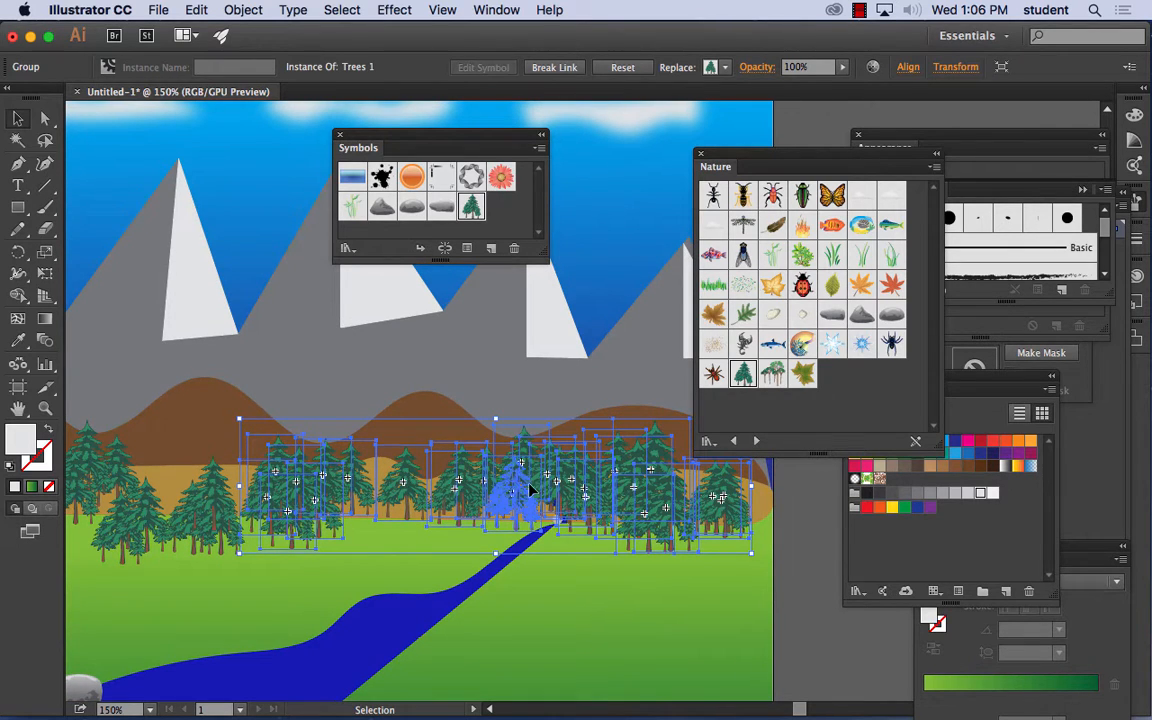
pyautogui.click(812, 543)
pyautogui.click(728, 509)
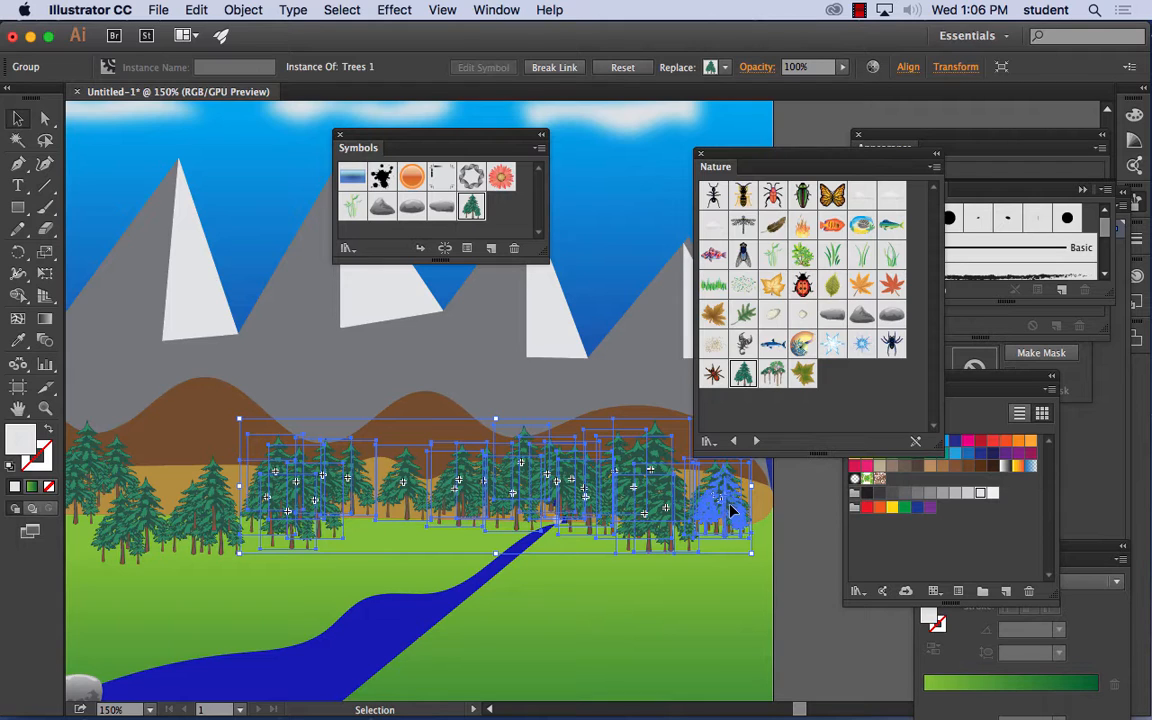
pyautogui.click(255, 11)
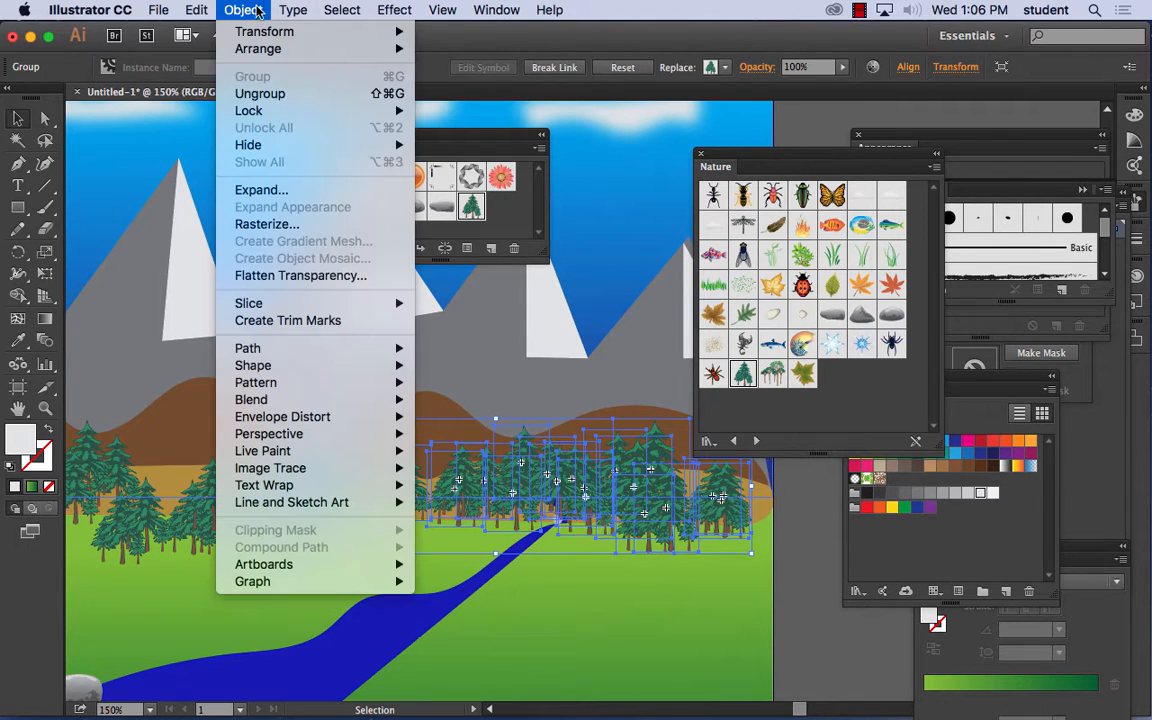
pyautogui.click(275, 95)
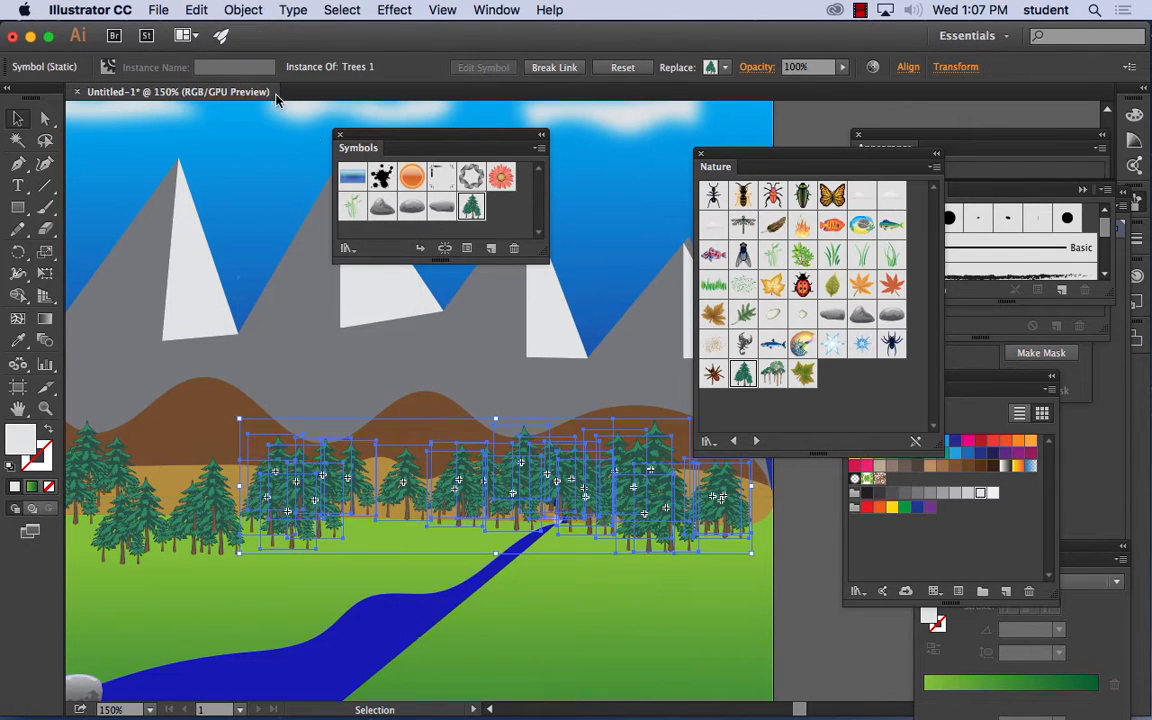
# - Move a single tree from the forest's right end to the right bank beside the waterfall's foot
pyautogui.click(810, 532)
pyautogui.moveTo(729, 513); pyautogui.dragTo(568, 538)
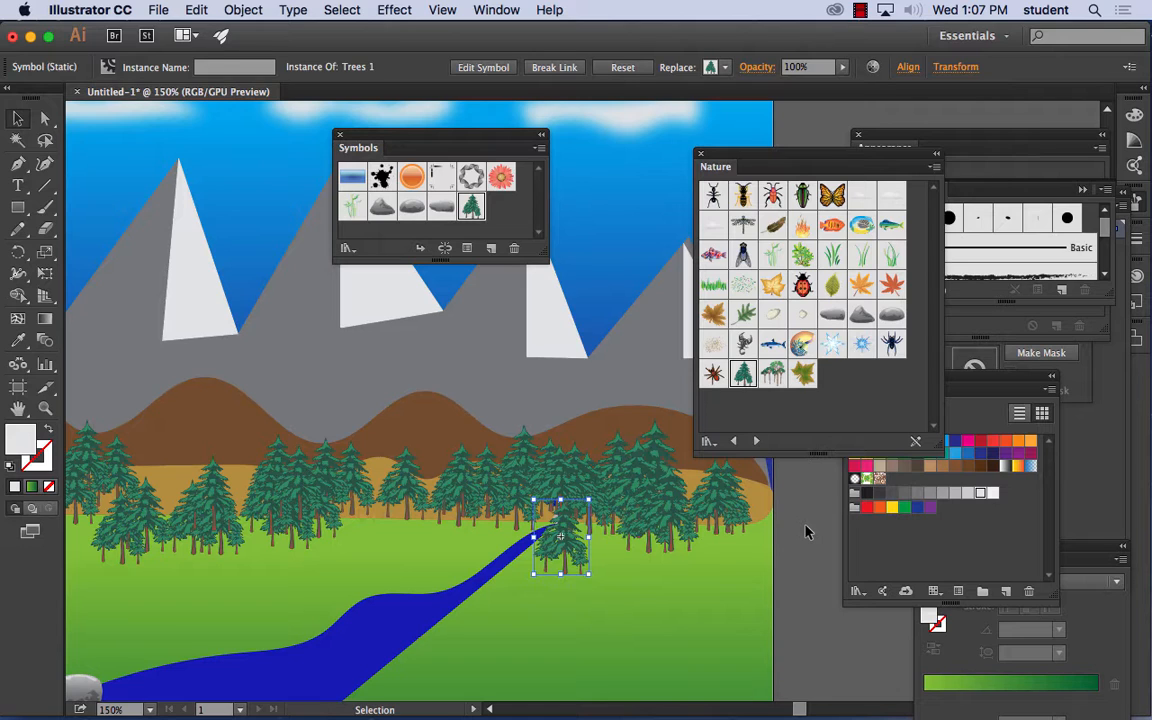
pyautogui.moveTo(563, 533); pyautogui.dragTo(581, 507)
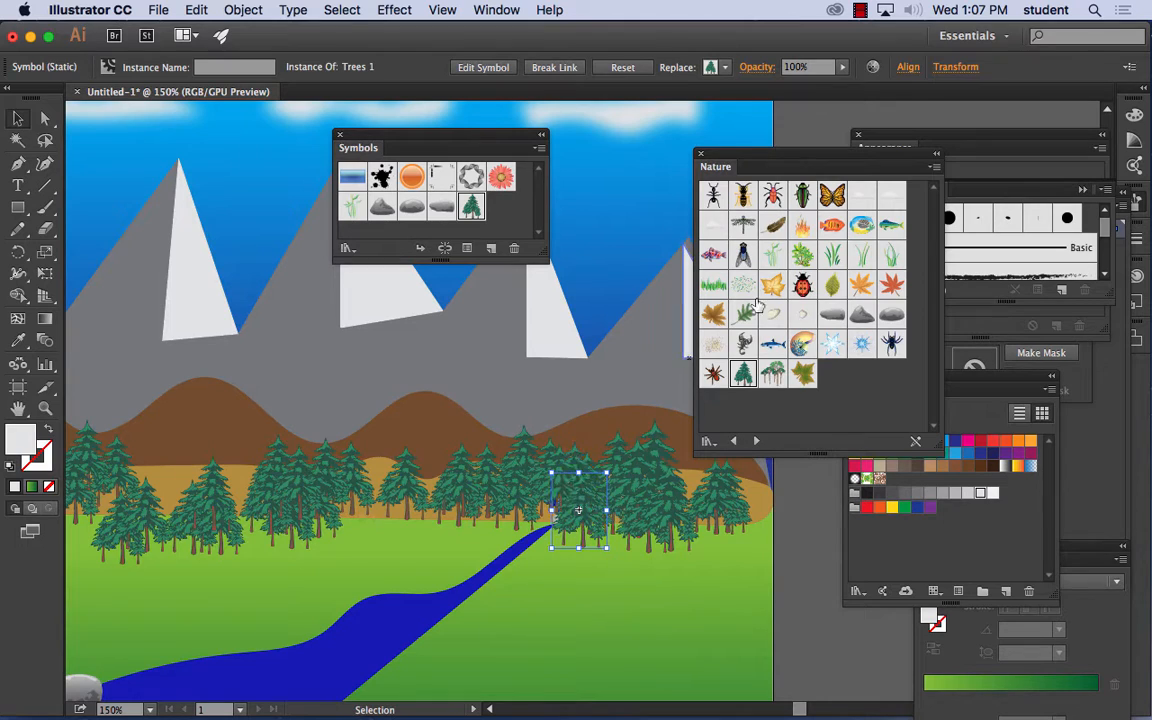
# - Choose the wide grass symbol from the Nature library for the Symbol Sprayer and open the Symbolism Tools Options
pyautogui.click(714, 289)
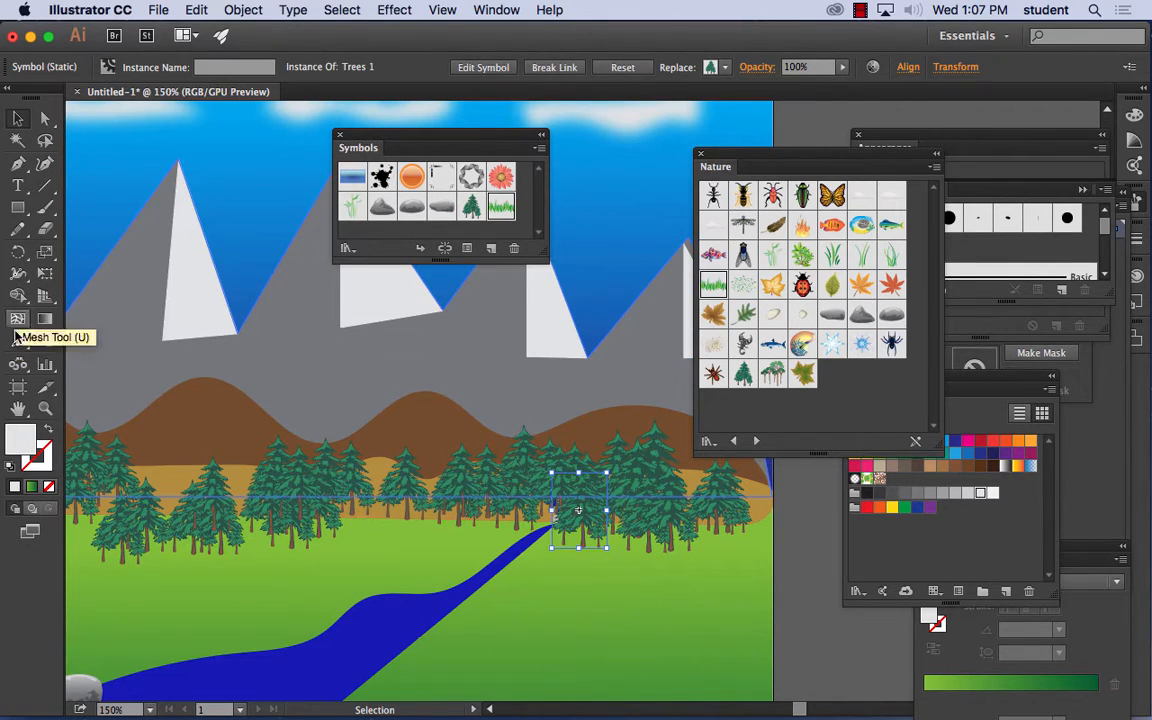
pyautogui.click(12, 366)
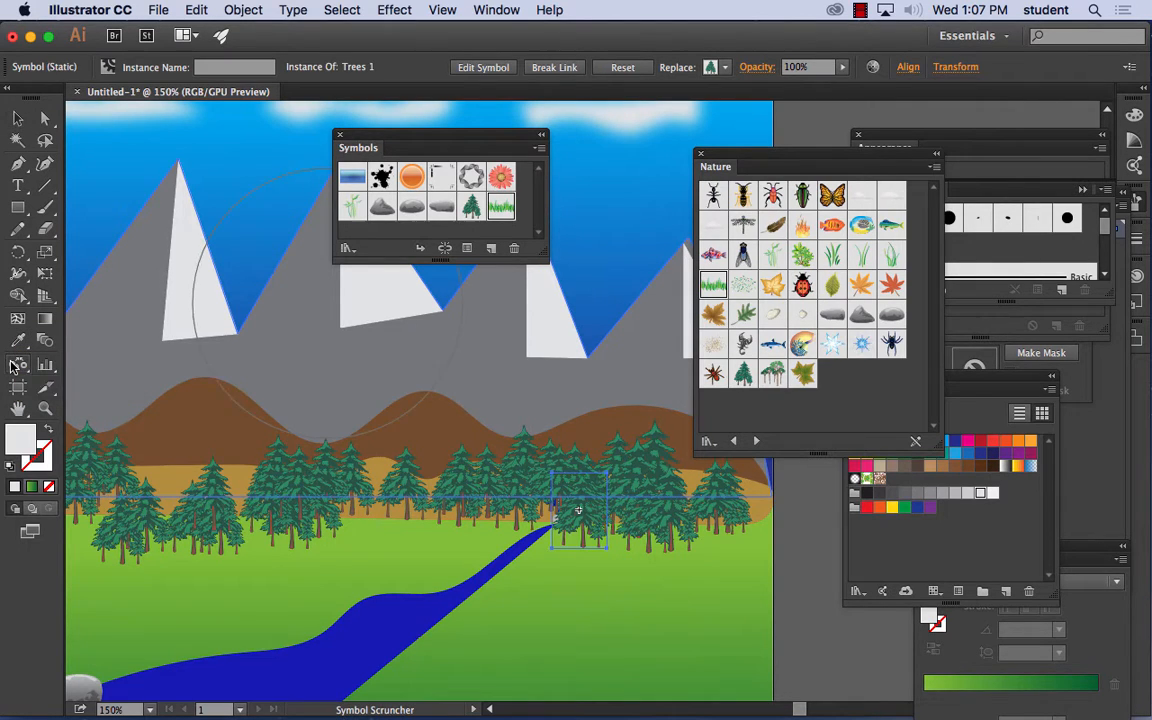
pyautogui.moveTo(12, 366); pyautogui.dragTo(68, 365)
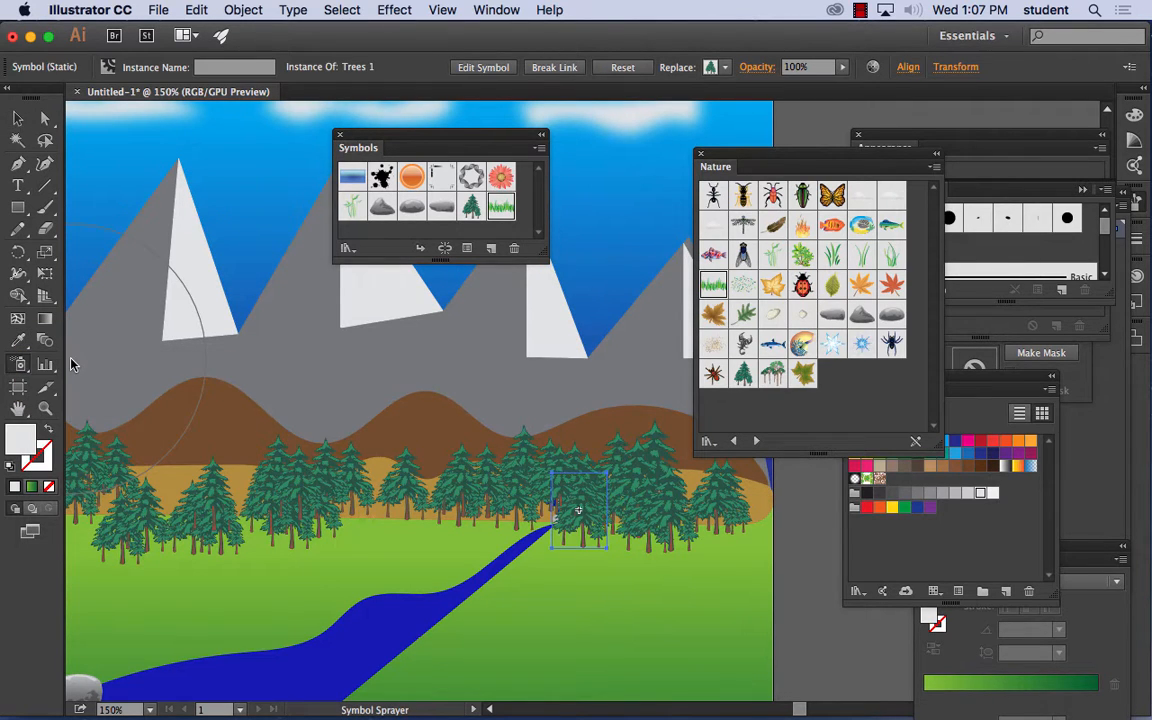
pyautogui.doubleClick(17, 366)
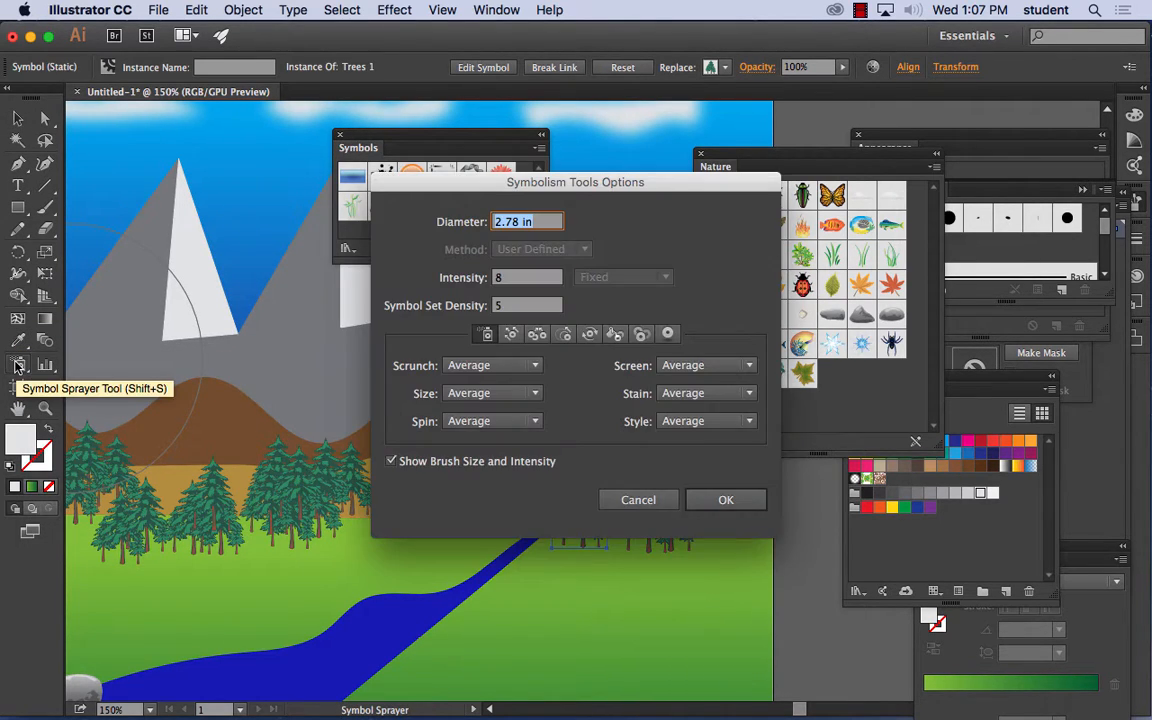
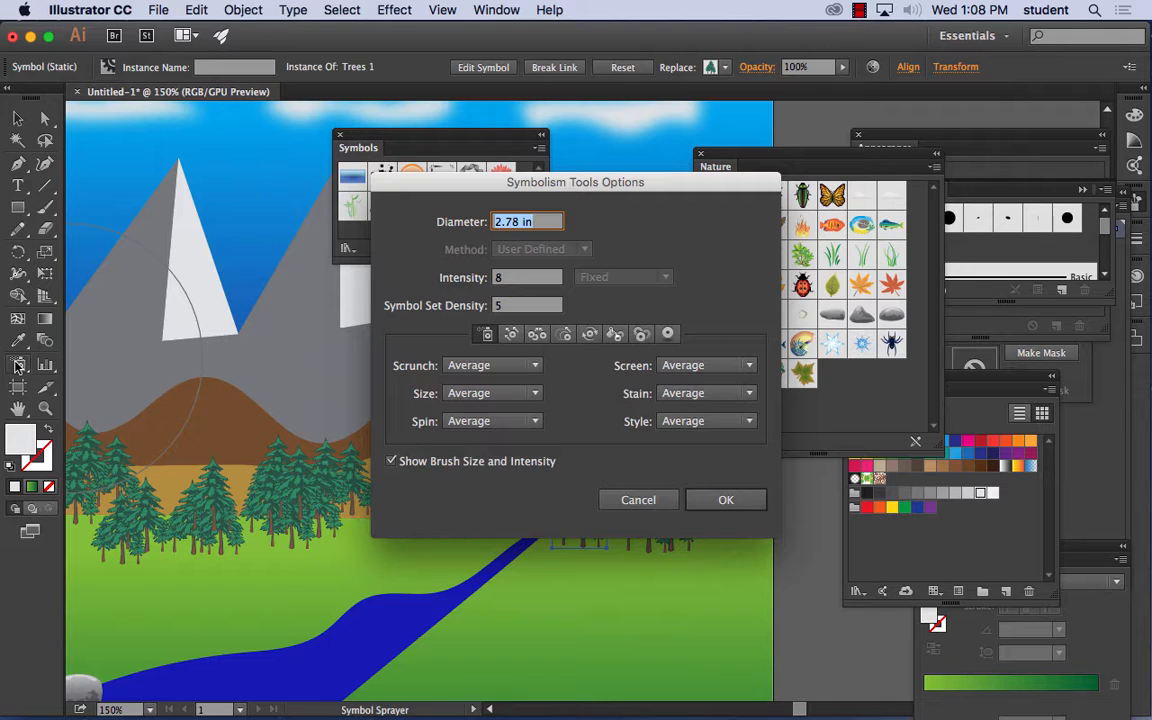
# - Accept the current Symbolism Tools Options for the Symbol Sprayer
pyautogui.click(727, 503)
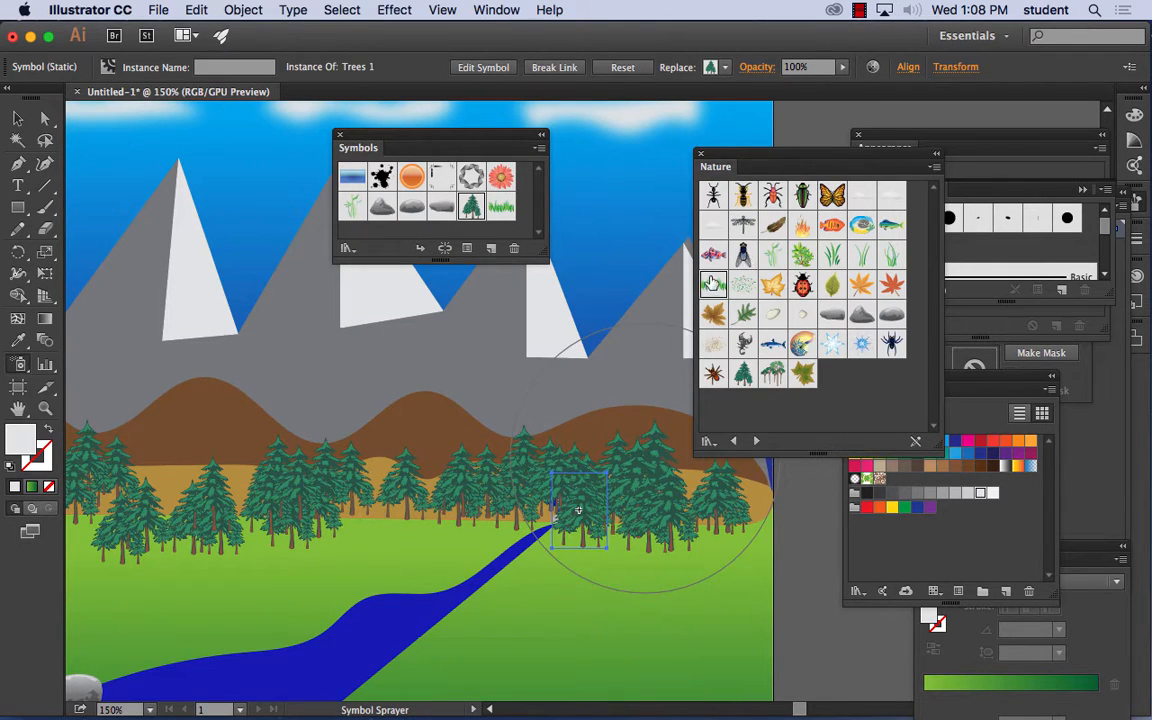
pyautogui.moveTo(578, 510); pyautogui.dragTo(385, 600)
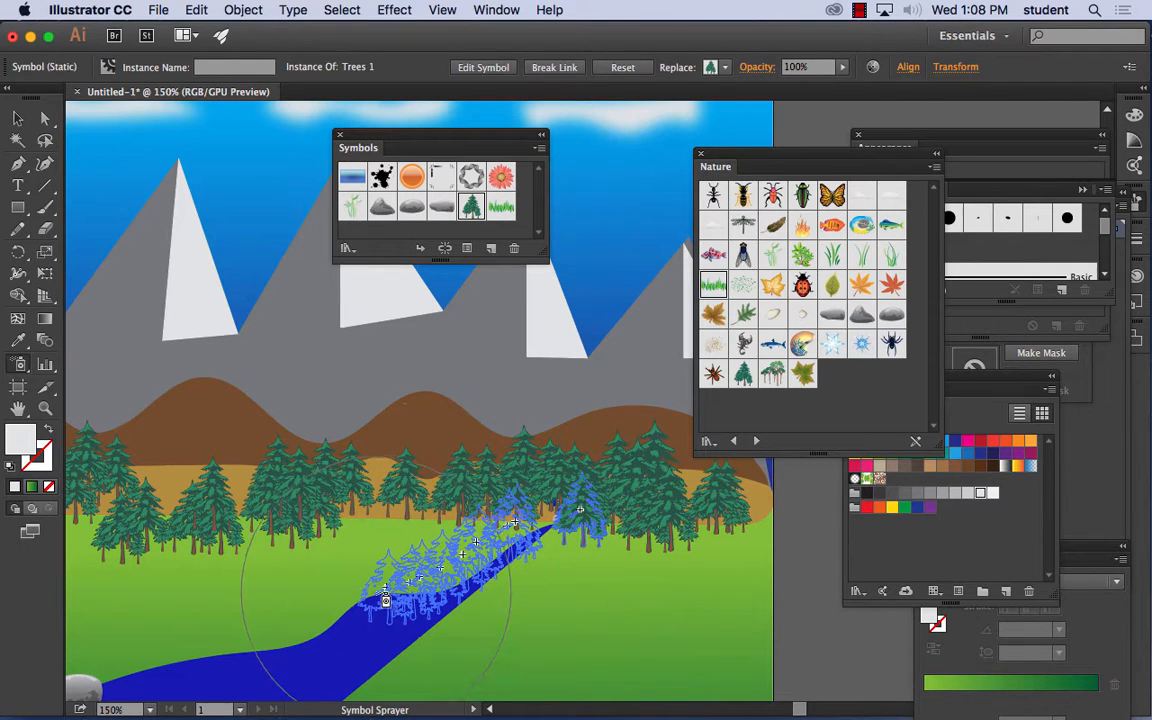
pyautogui.click(196, 9)
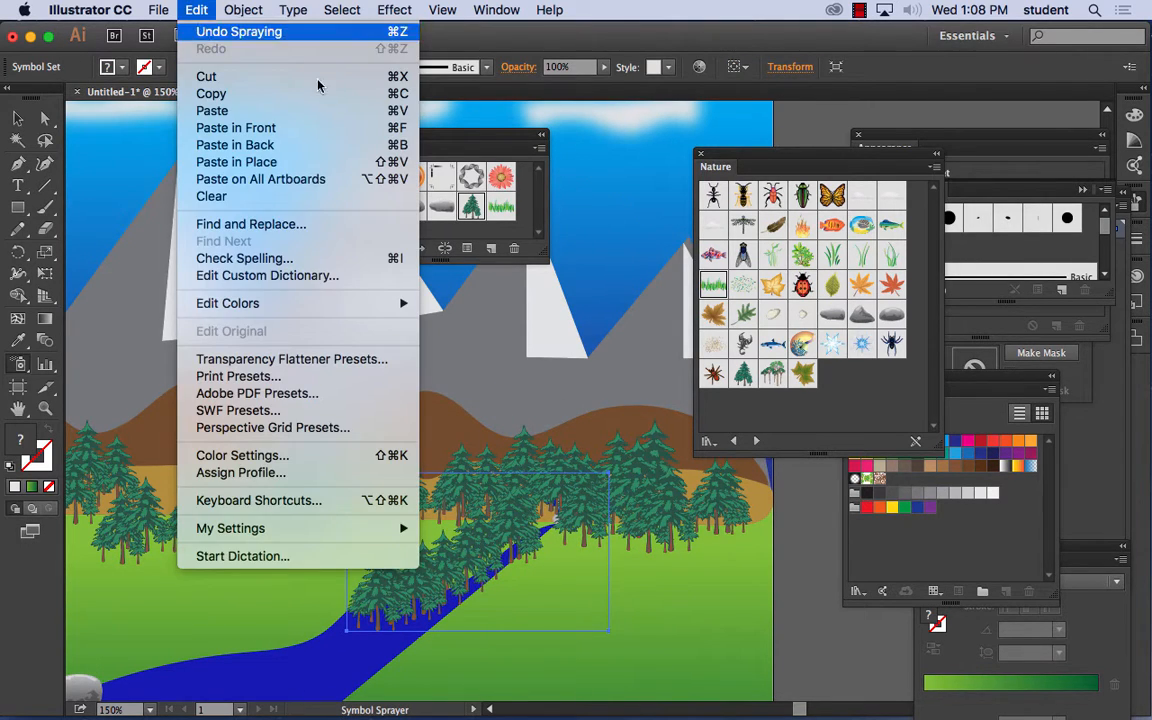
pyautogui.click(300, 31)
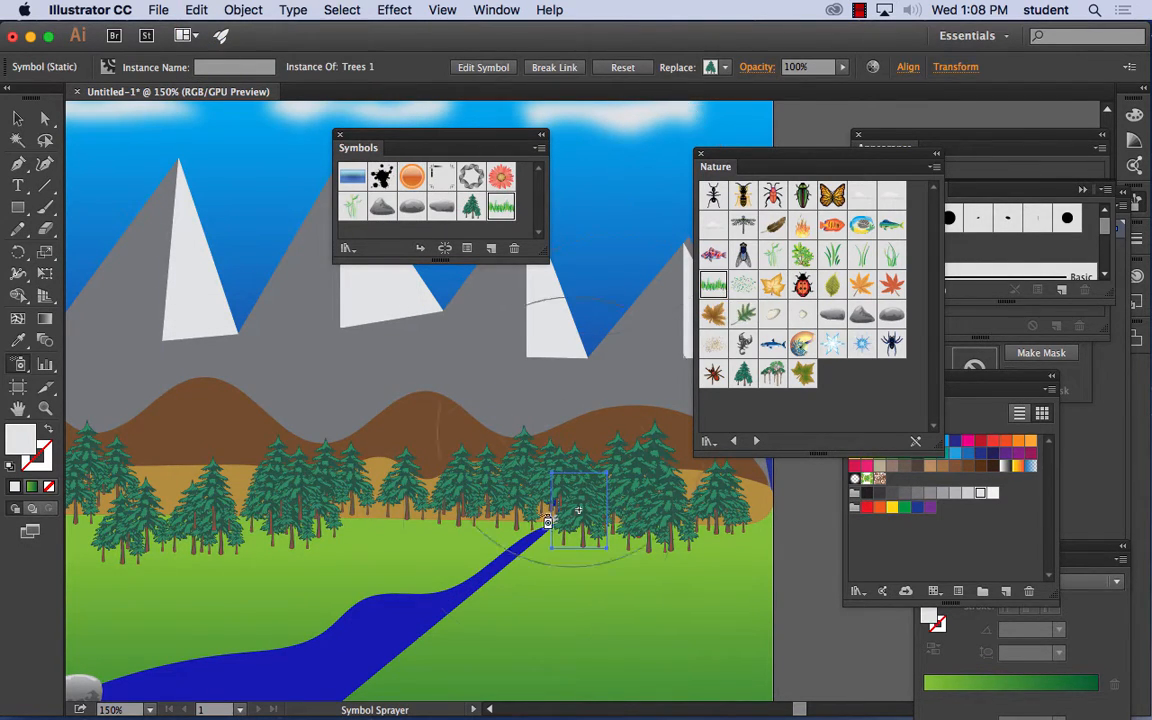
# - Spray the grass symbol along both riverbanks, from the waterfall's foot down to the artboard's bottom edge
pyautogui.moveTo(548, 521)
pyautogui.mouseDown()
pyautogui.moveTo(375, 606)
pyautogui.moveTo(326, 604)
pyautogui.moveTo(265, 641)
pyautogui.moveTo(168, 658)
pyautogui.moveTo(302, 651)
pyautogui.moveTo(348, 611)
pyautogui.moveTo(421, 595)
pyautogui.moveTo(502, 552)
pyautogui.moveTo(536, 557)
pyautogui.moveTo(350, 690)
pyautogui.mouseUp()
pyautogui.scroll(1, 593, 573)
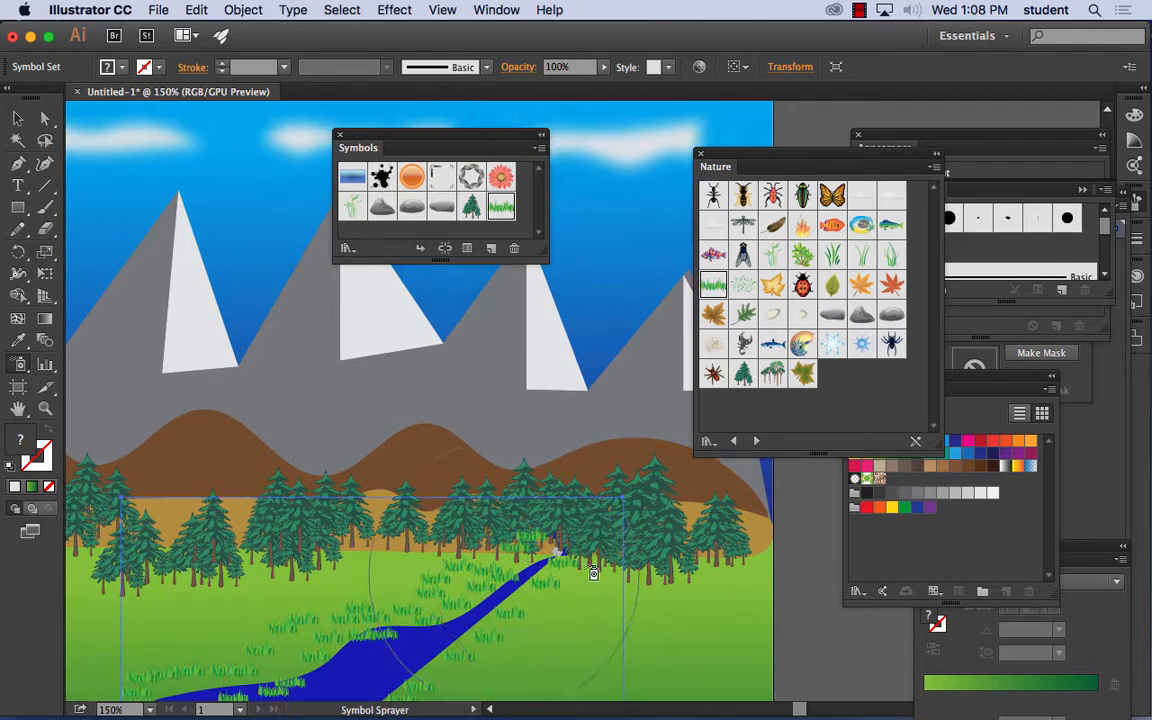
pyautogui.press('super+minus')
pyautogui.press('super+minus')
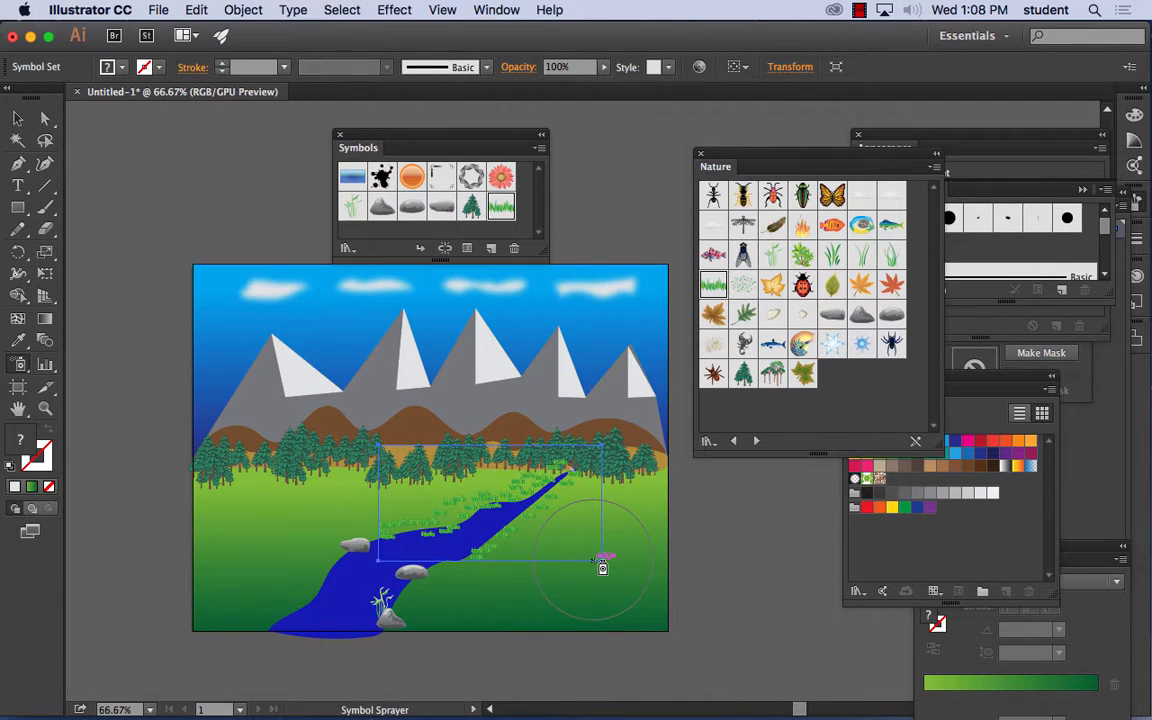
pyautogui.moveTo(394, 521)
pyautogui.mouseDown()
pyautogui.moveTo(328, 556)
pyautogui.moveTo(288, 601)
pyautogui.moveTo(319, 591)
pyautogui.mouseUp()
pyautogui.moveTo(485, 547)
pyautogui.mouseDown()
pyautogui.moveTo(436, 578)
pyautogui.moveTo(408, 616)
pyautogui.moveTo(442, 572)
pyautogui.moveTo(475, 564)
pyautogui.moveTo(431, 593)
pyautogui.moveTo(490, 541)
pyautogui.mouseUp()
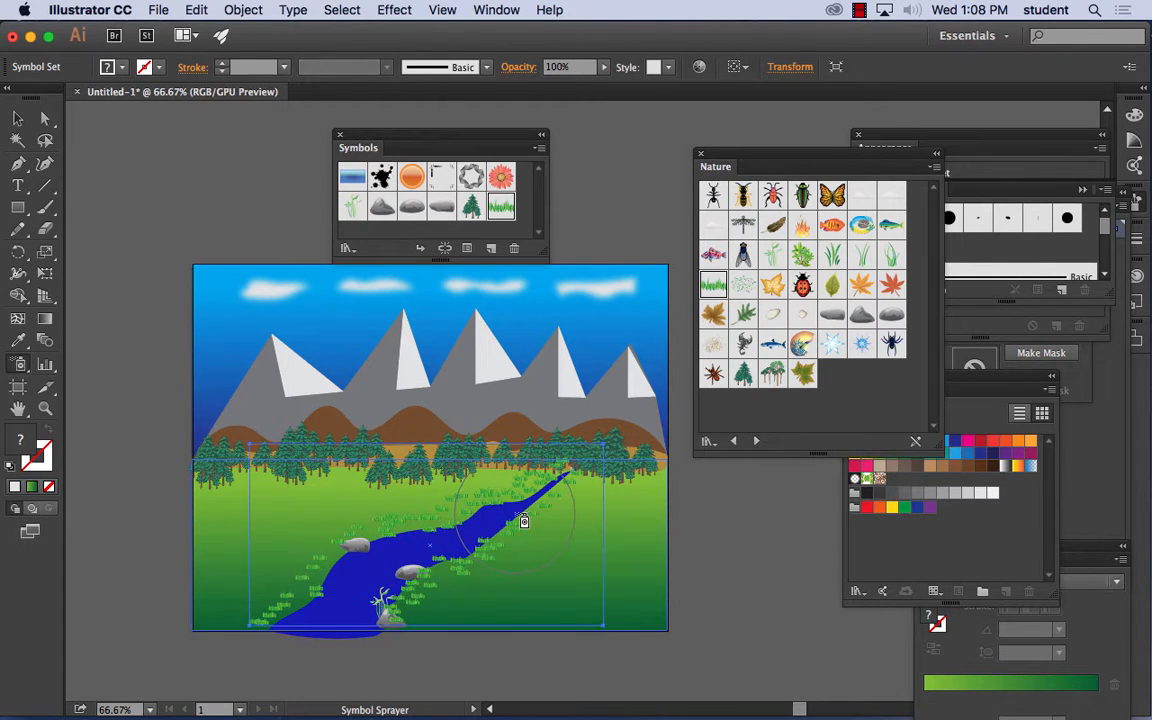
pyautogui.moveTo(547, 500)
pyautogui.mouseDown()
pyautogui.moveTo(568, 480)
pyautogui.moveTo(526, 494)
pyautogui.mouseUp()
# - Pull the grass symbols near the waterfall's foot closer together with the Symbol Scruncher tool, and deselect the set
pyautogui.click(21, 365)
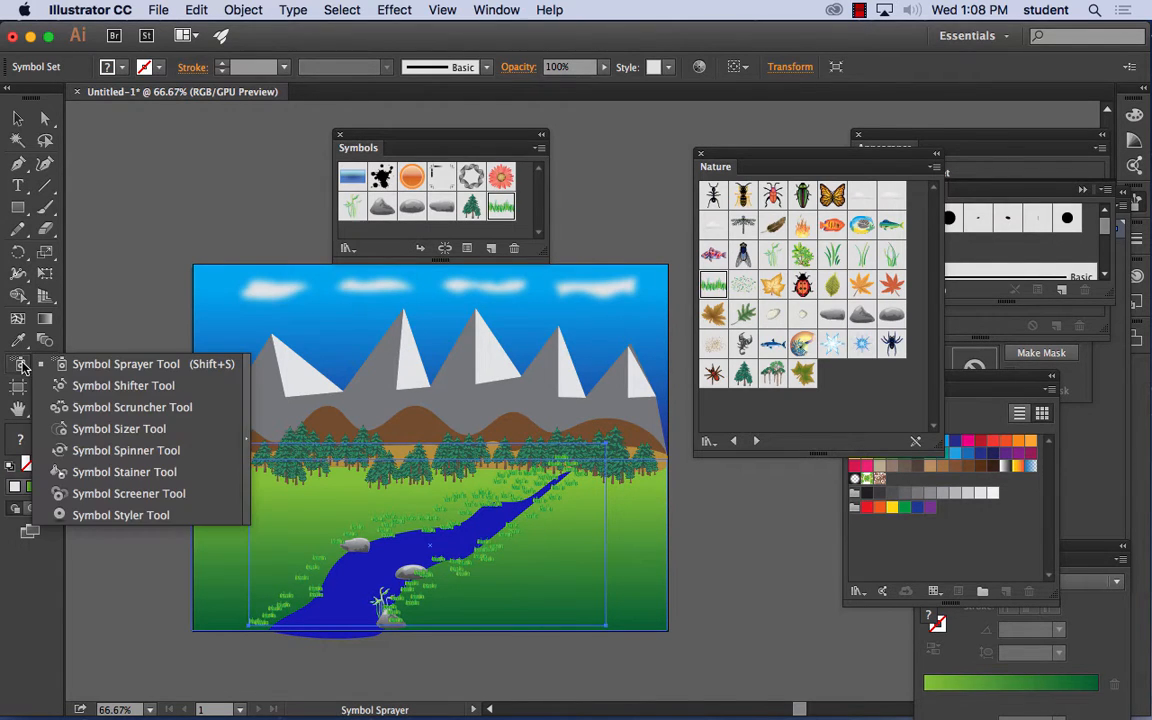
pyautogui.click(113, 415)
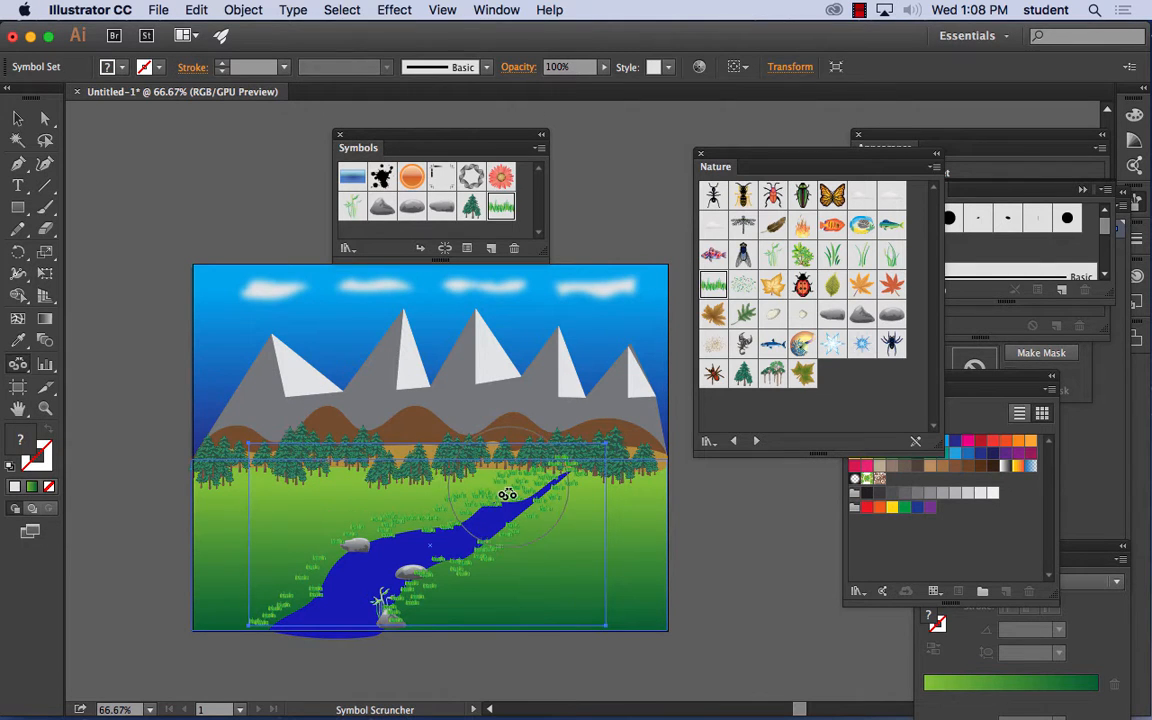
pyautogui.moveTo(509, 481)
pyautogui.mouseDown()
pyautogui.moveTo(500, 497)
pyautogui.moveTo(547, 479)
pyautogui.mouseUp()
pyautogui.moveTo(551, 477); pyautogui.dragTo(552, 476)
pyautogui.click(17, 118)
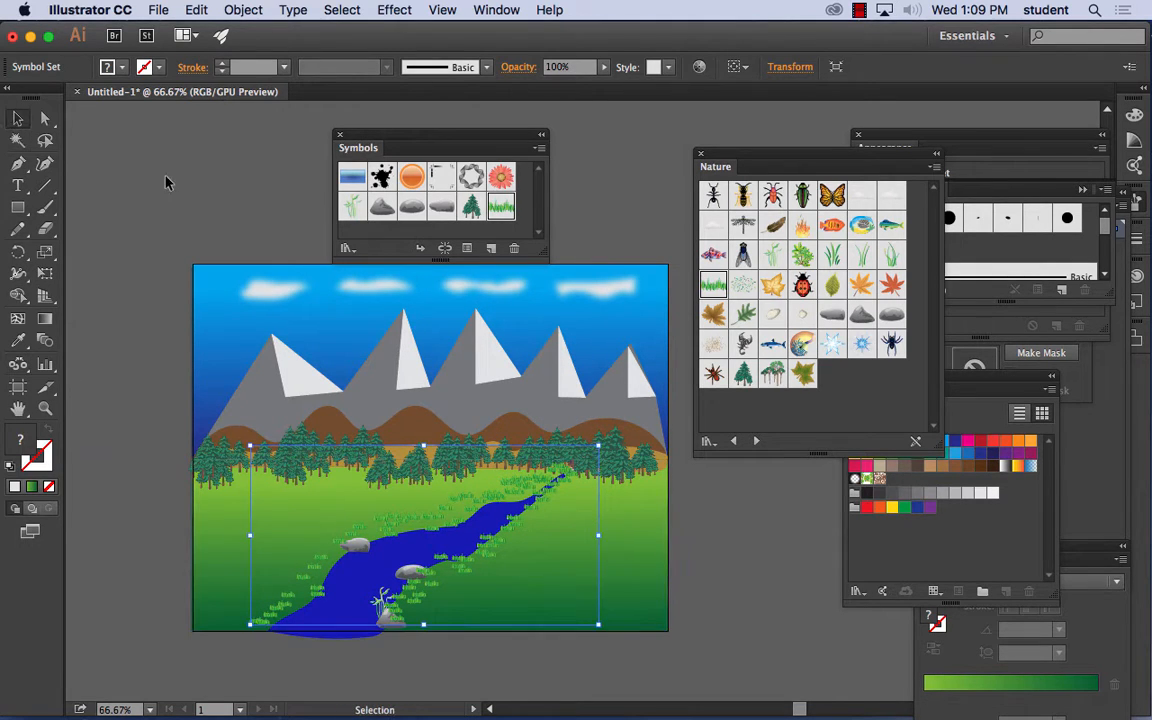
pyautogui.click(157, 174)
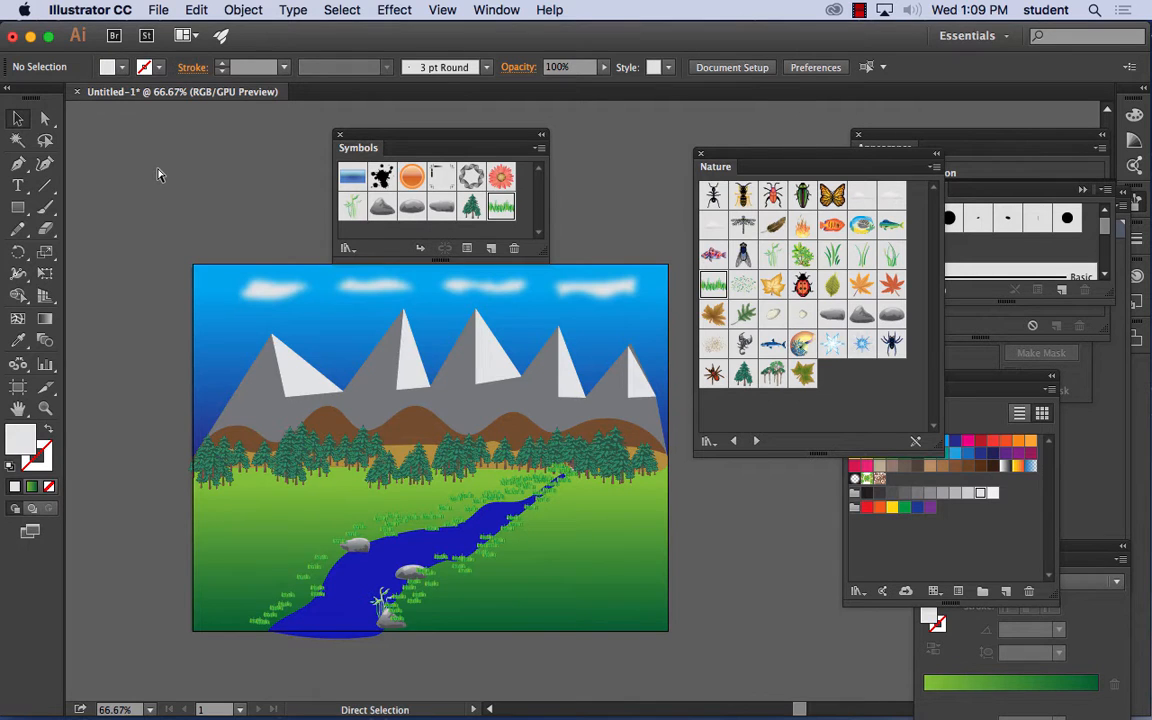
# - Place a Trees 1 symbol from the Nature library on the open grass just right of the river
pyautogui.press('super+equal')
pyautogui.press('super+equal')
pyautogui.press('super+equal')
pyautogui.scroll(-5, 263, 362)
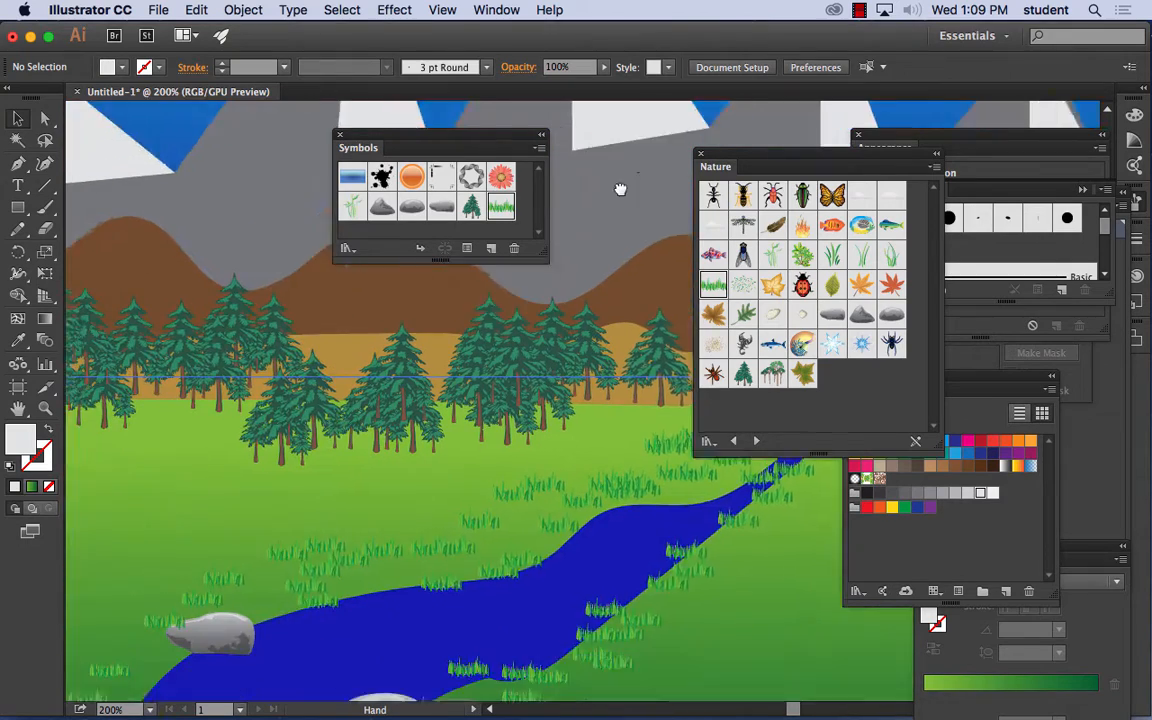
pyautogui.moveTo(743, 374); pyautogui.dragTo(585, 470)
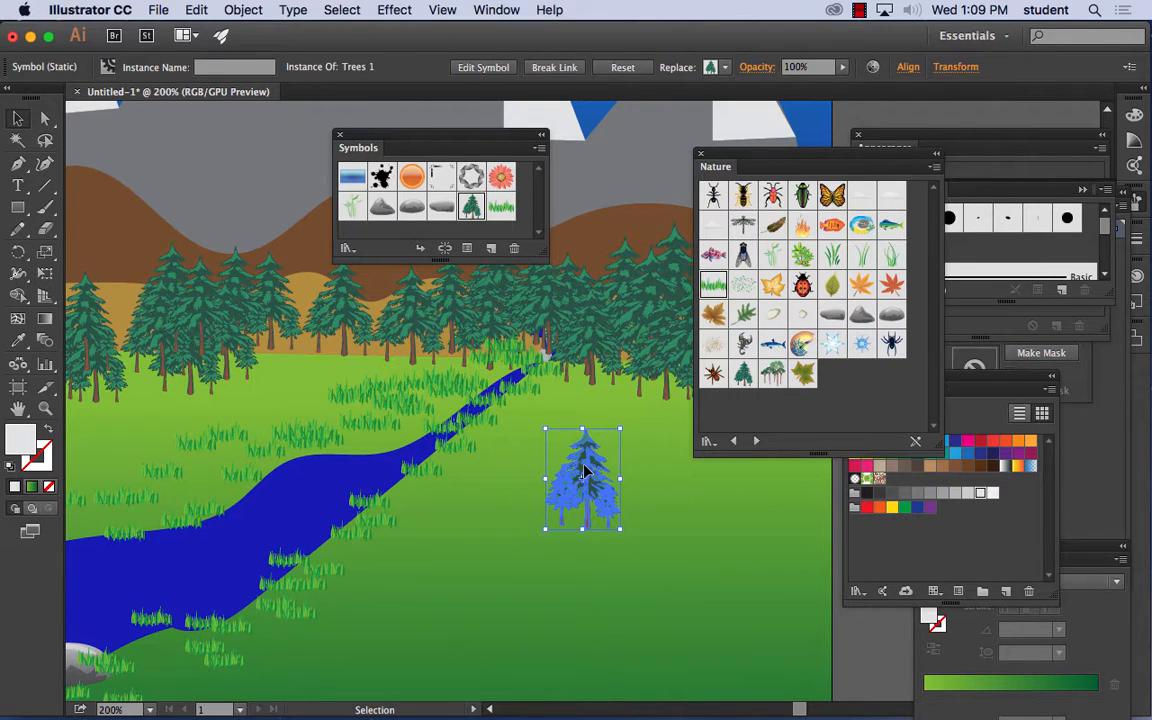
pyautogui.moveTo(592, 470); pyautogui.dragTo(524, 502)
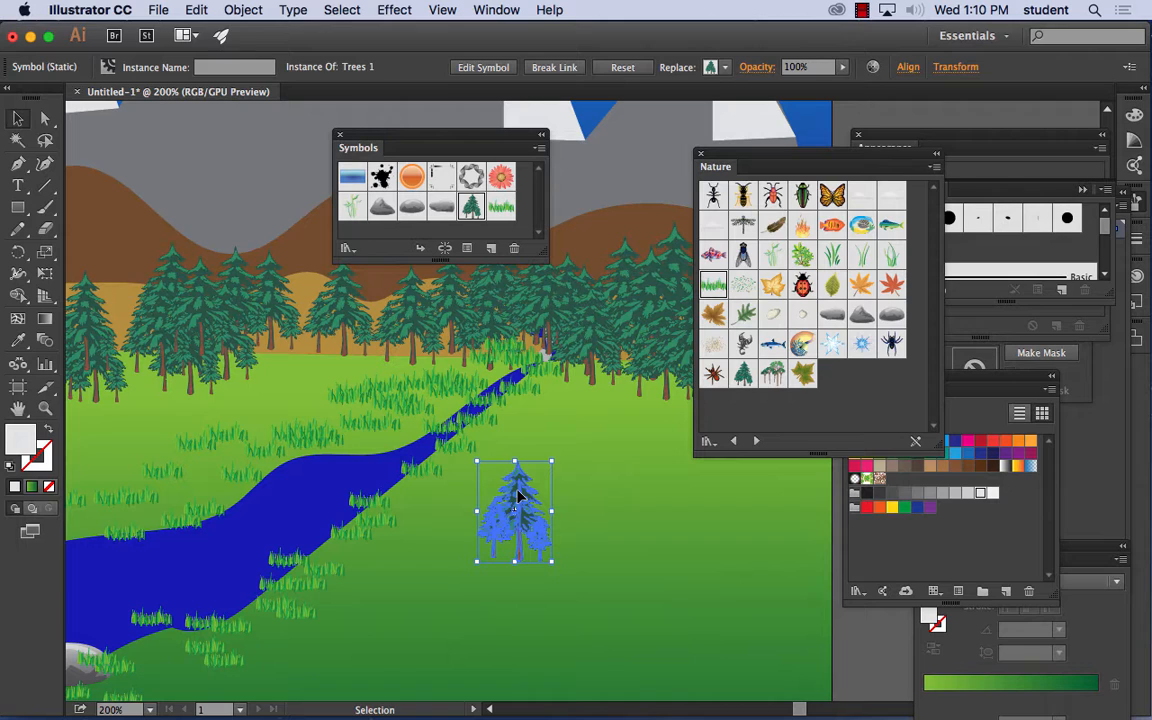
# - Expand the newly placed tree symbol with Object and Fill
pyautogui.click(244, 9)
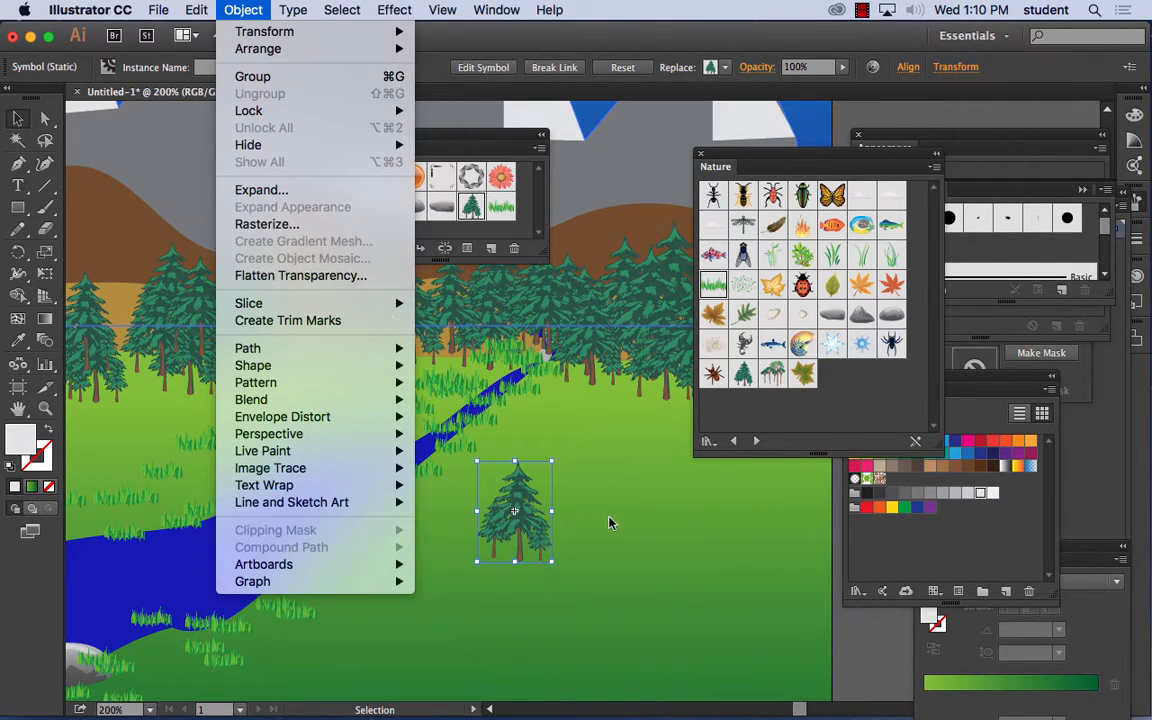
pyautogui.click(266, 190)
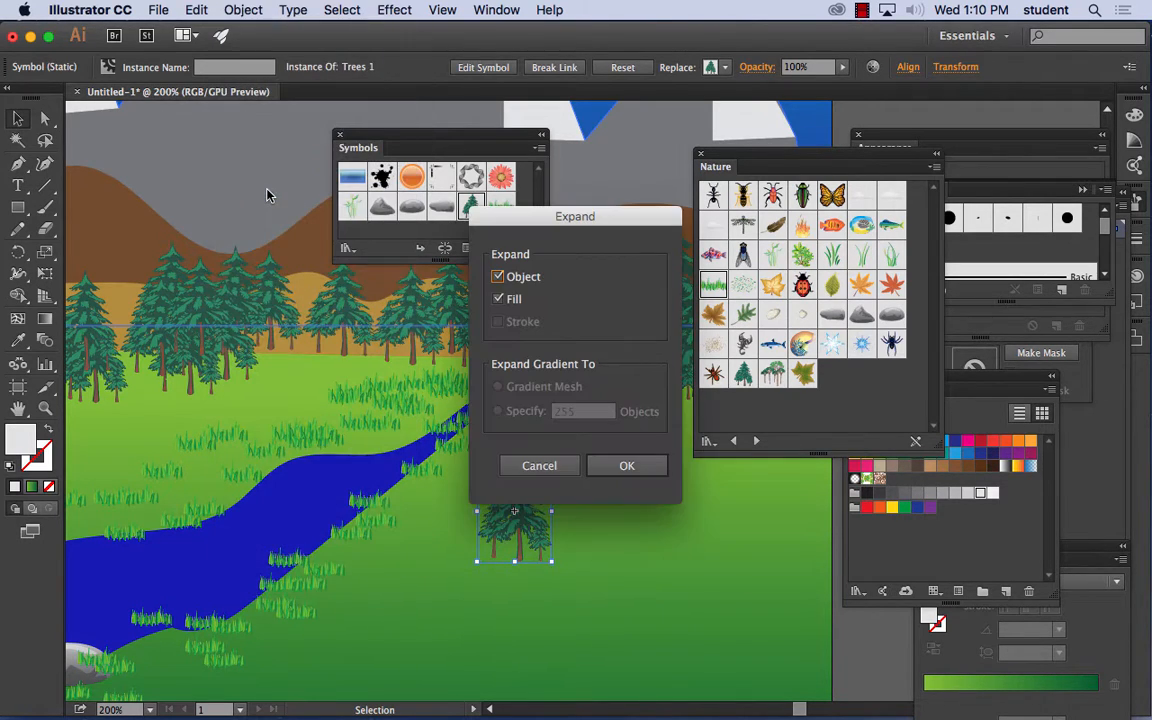
pyautogui.click(628, 468)
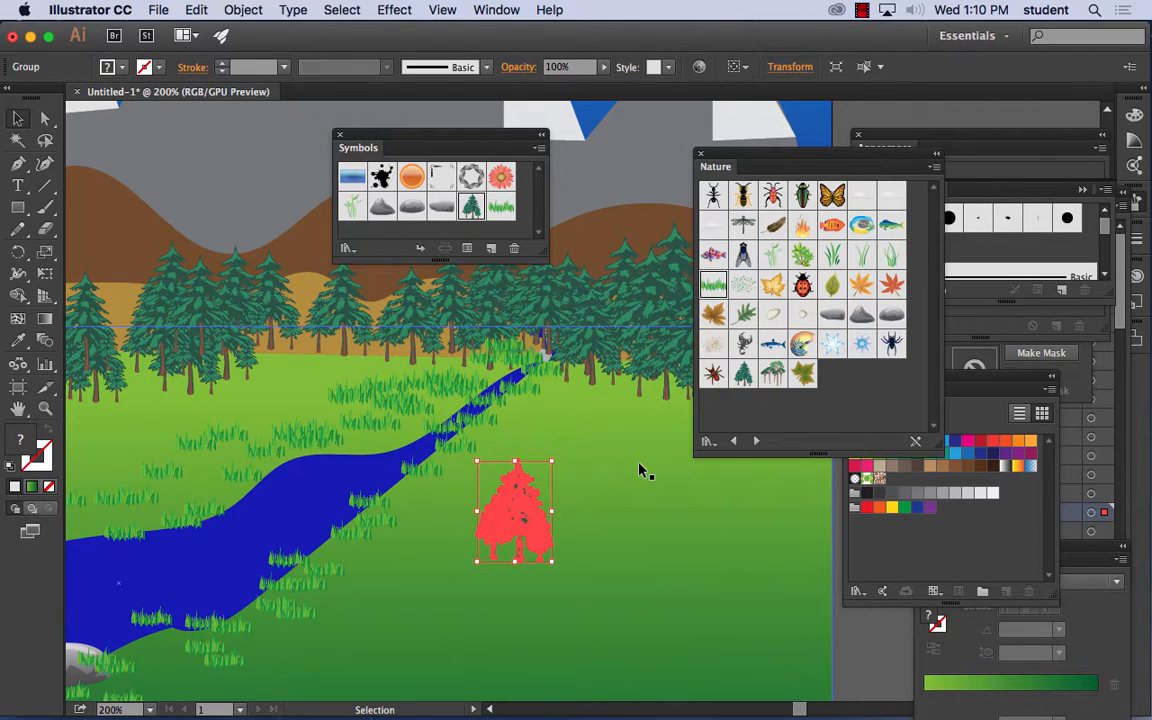
# - Recolor the central branch highlight of the expanded tree with a paler green fill
pyautogui.press('super+=')
pyautogui.press('super+=')
pyautogui.press('super+=')
pyautogui.press('space')
pyautogui.moveTo(494, 500); pyautogui.dragTo(690, 160)
pyautogui.moveTo(598, 348); pyautogui.dragTo(590, 278)
pyautogui.press('super+=')
pyautogui.press('super+=')
pyautogui.press('super+=')
pyautogui.press('space')
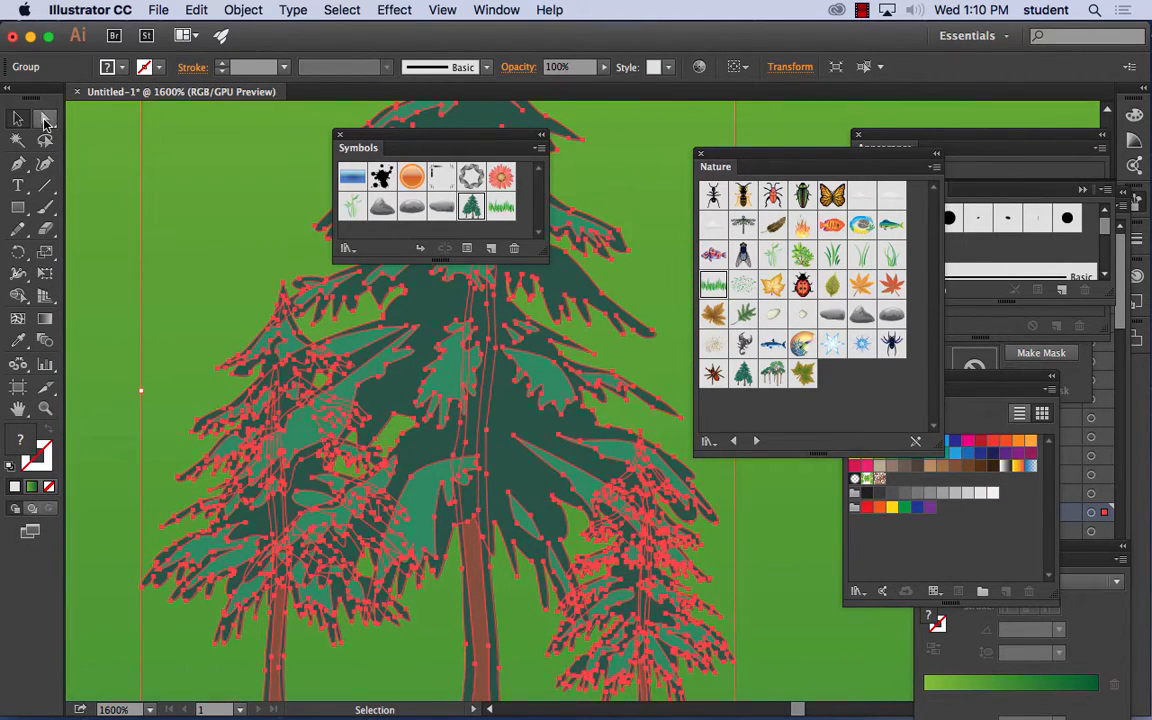
pyautogui.click(44, 119)
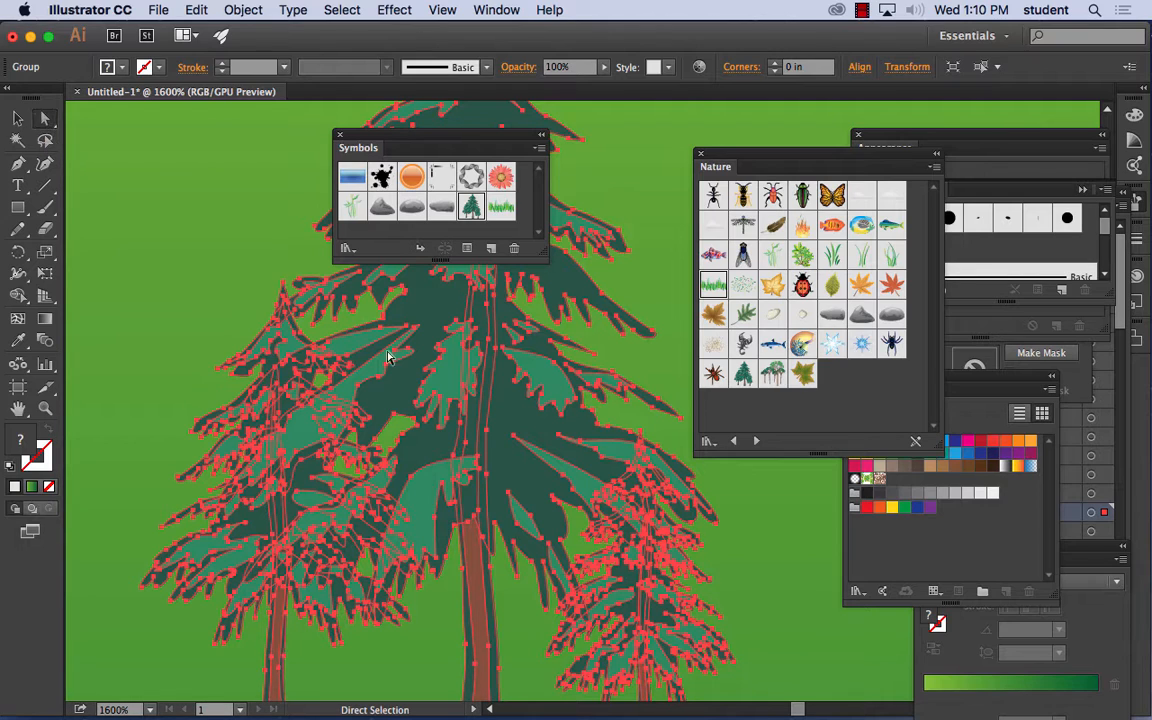
pyautogui.click(221, 288)
pyautogui.click(432, 380)
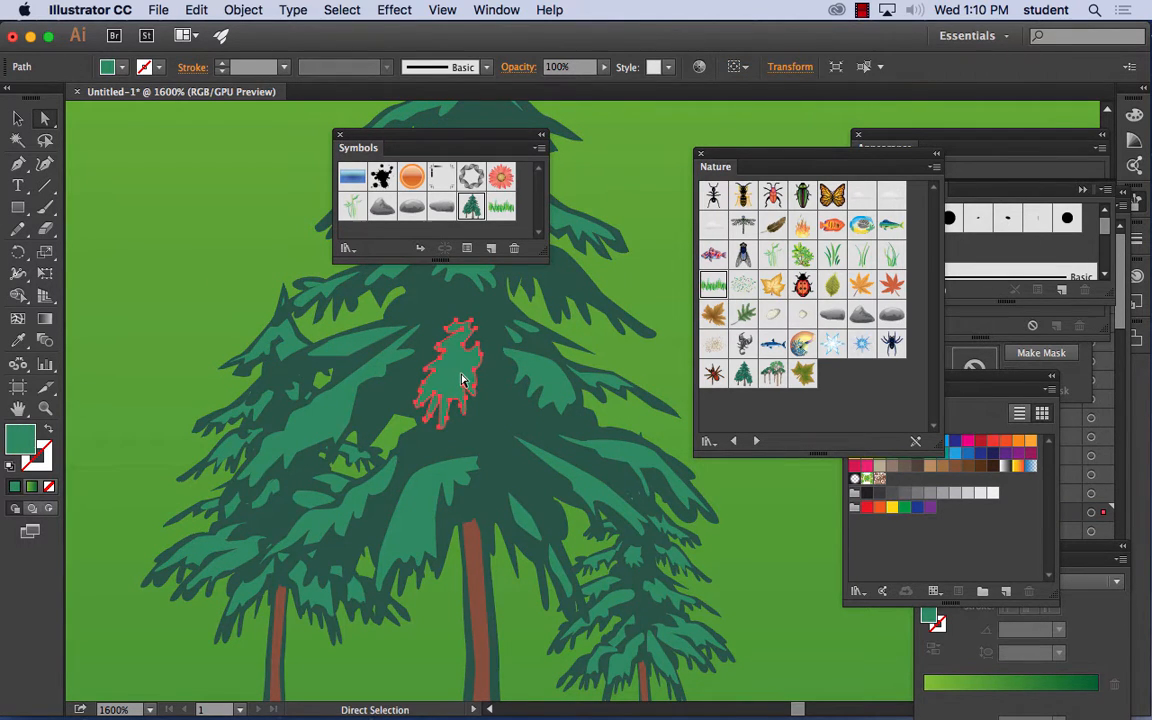
pyautogui.doubleClick(20, 437)
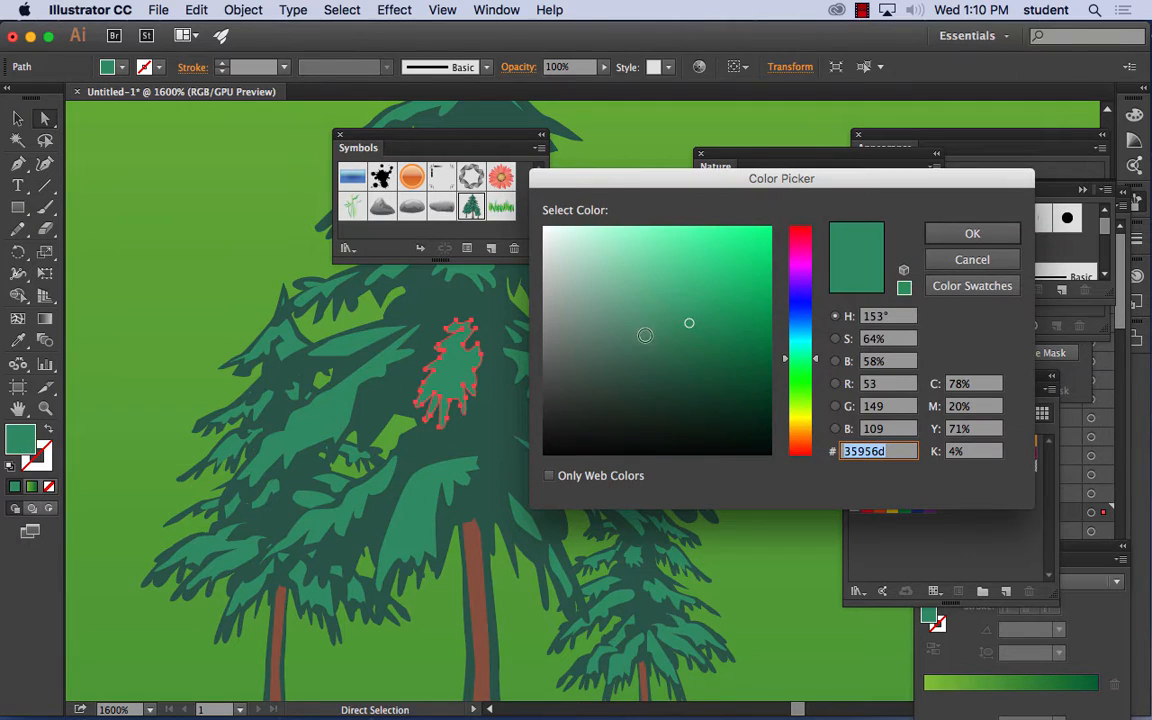
pyautogui.click(622, 267)
pyautogui.click(960, 233)
# - Fill the branch highlight right of the tree's center with 4ac68d and the one above it with 5acc98
pyautogui.click(540, 380)
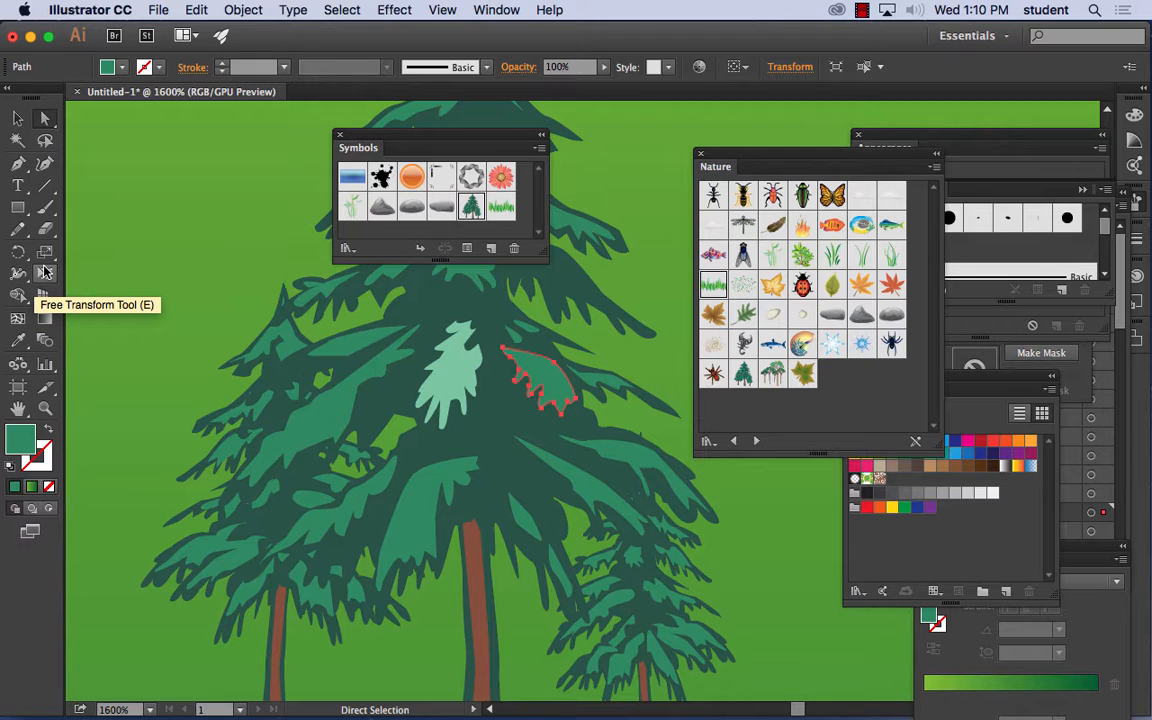
pyautogui.doubleClick(24, 438)
pyautogui.click(687, 275)
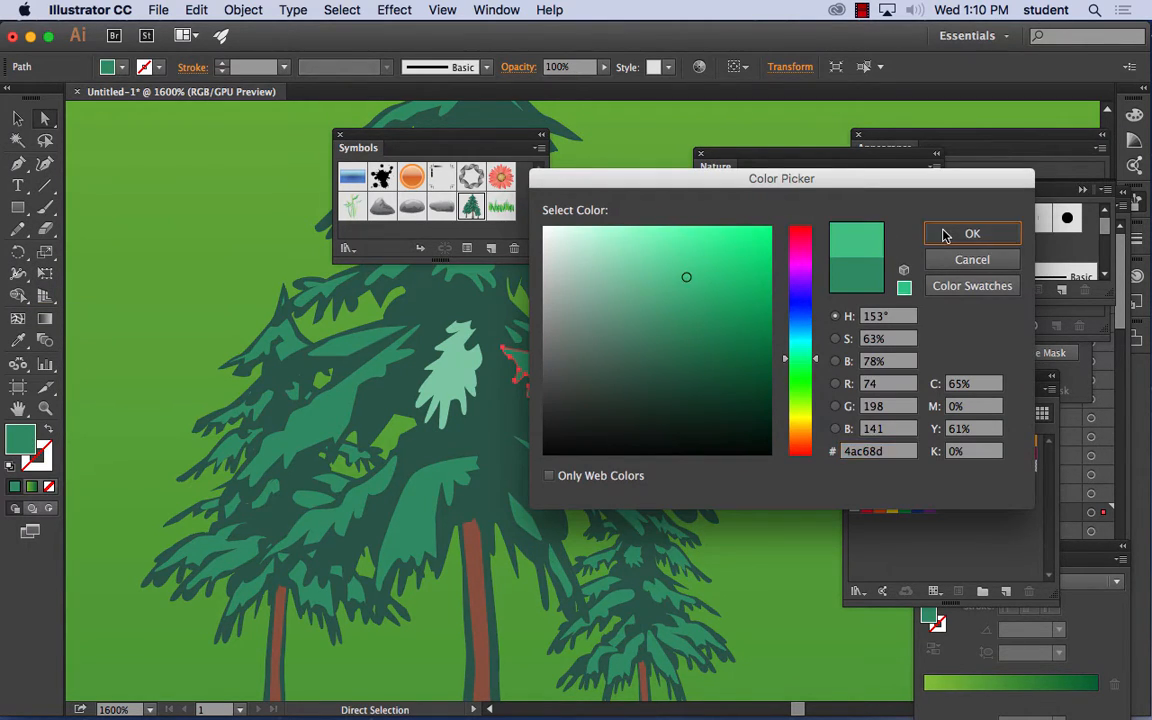
pyautogui.click(972, 233)
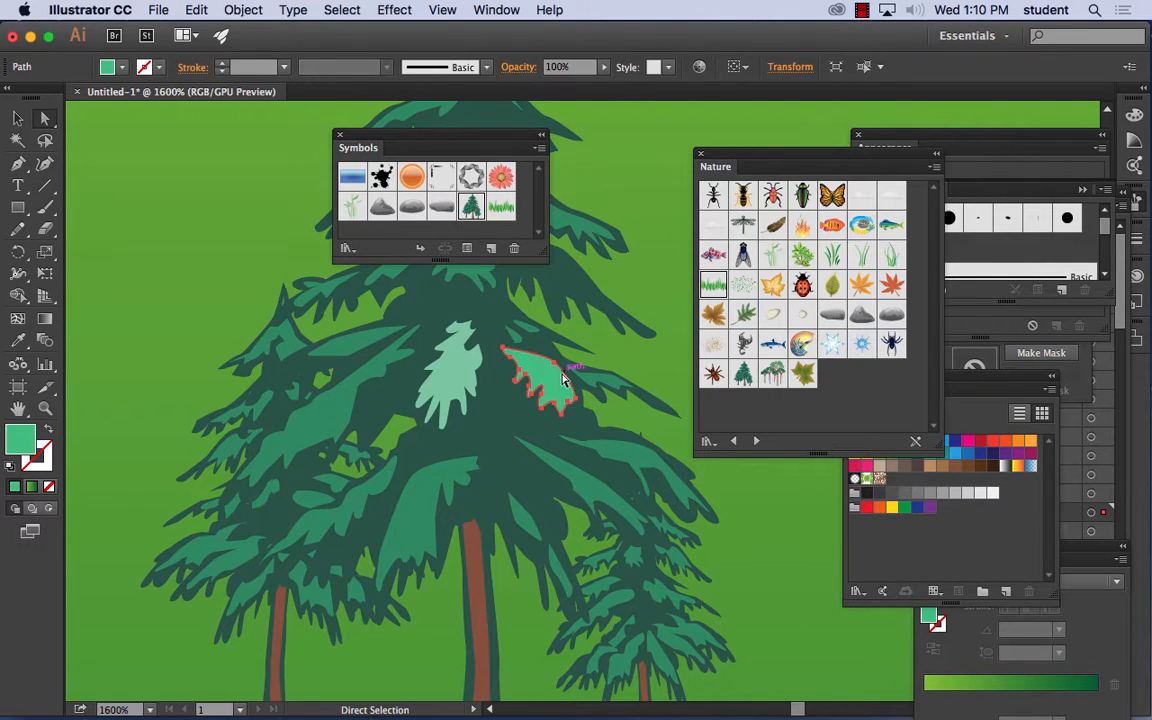
pyautogui.click(590, 233)
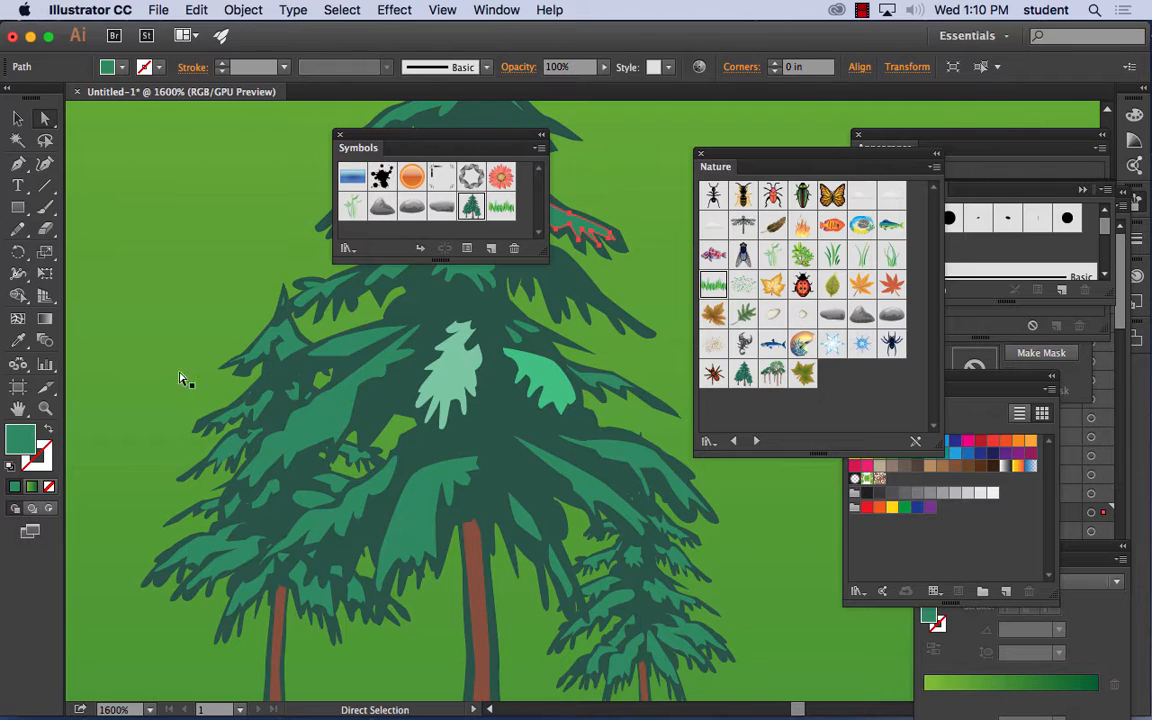
pyautogui.doubleClick(29, 443)
pyautogui.click(671, 270)
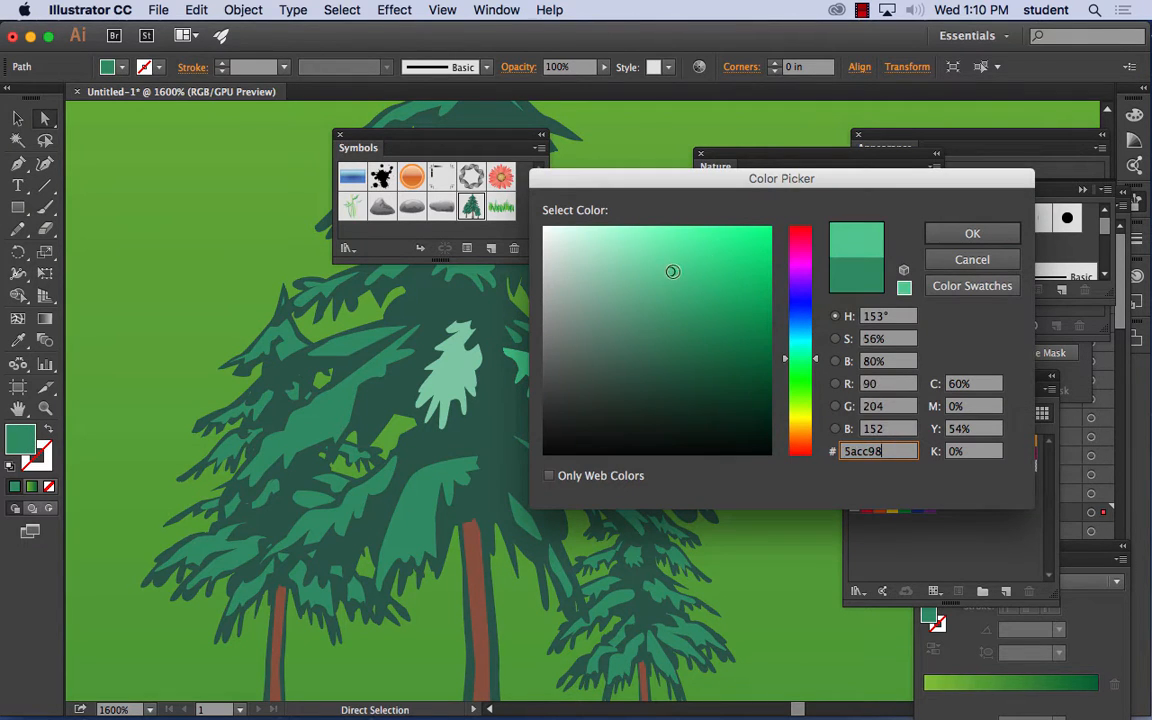
pyautogui.click(969, 231)
# - Delete the whole expanded tree from the grass beside the river
pyautogui.click(643, 465)
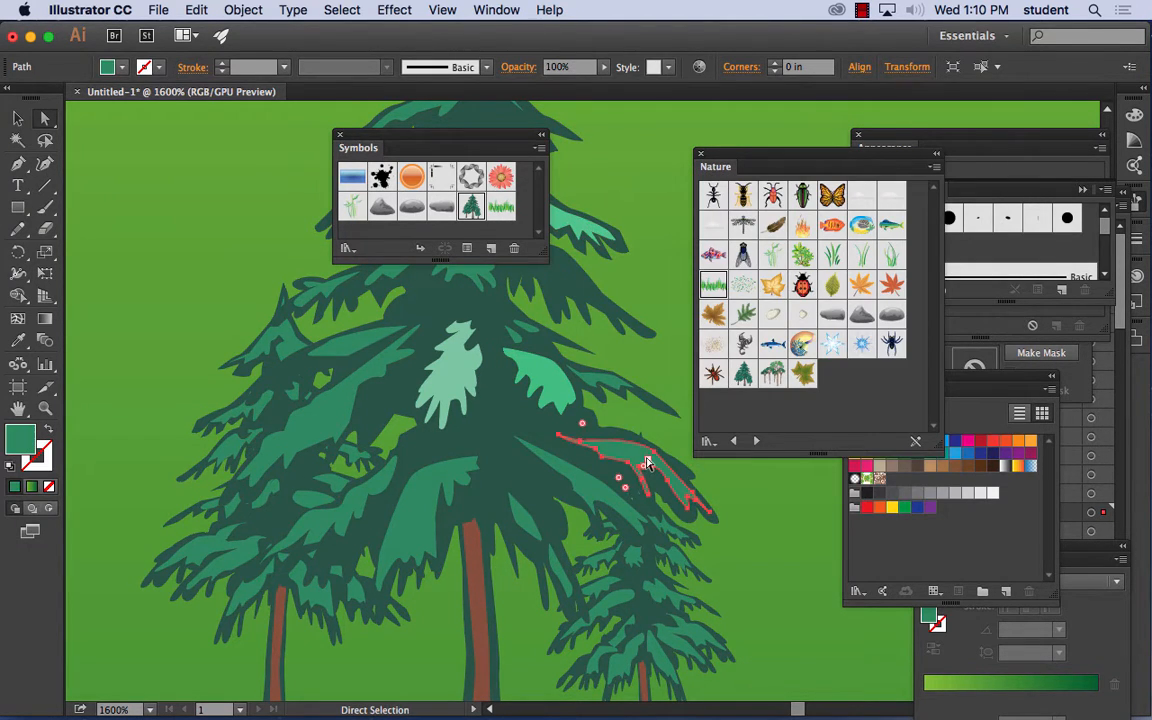
pyautogui.click(430, 505)
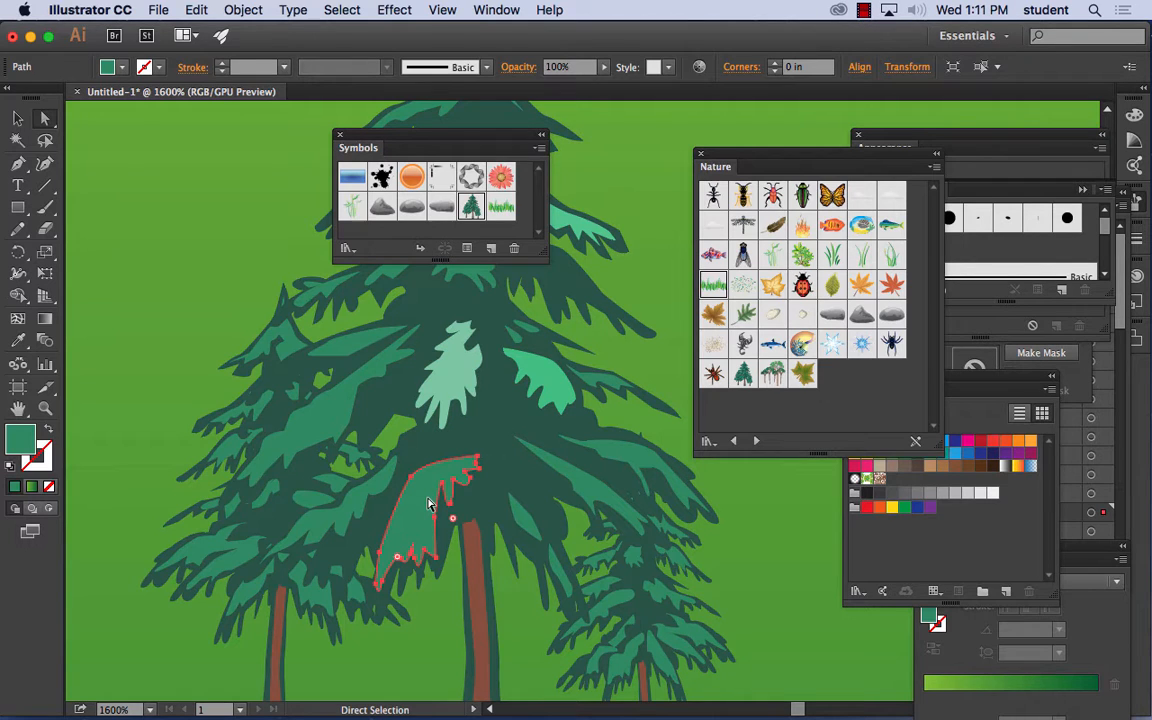
pyautogui.click(18, 118)
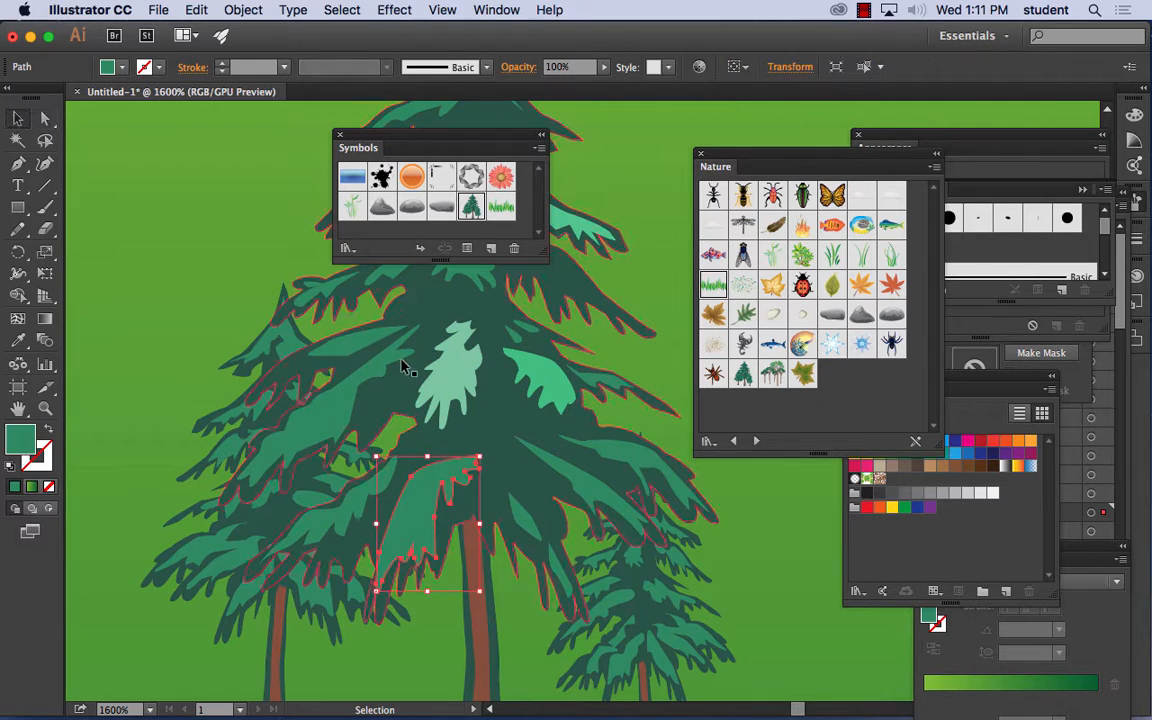
pyautogui.click(443, 384)
pyautogui.press('Delete')
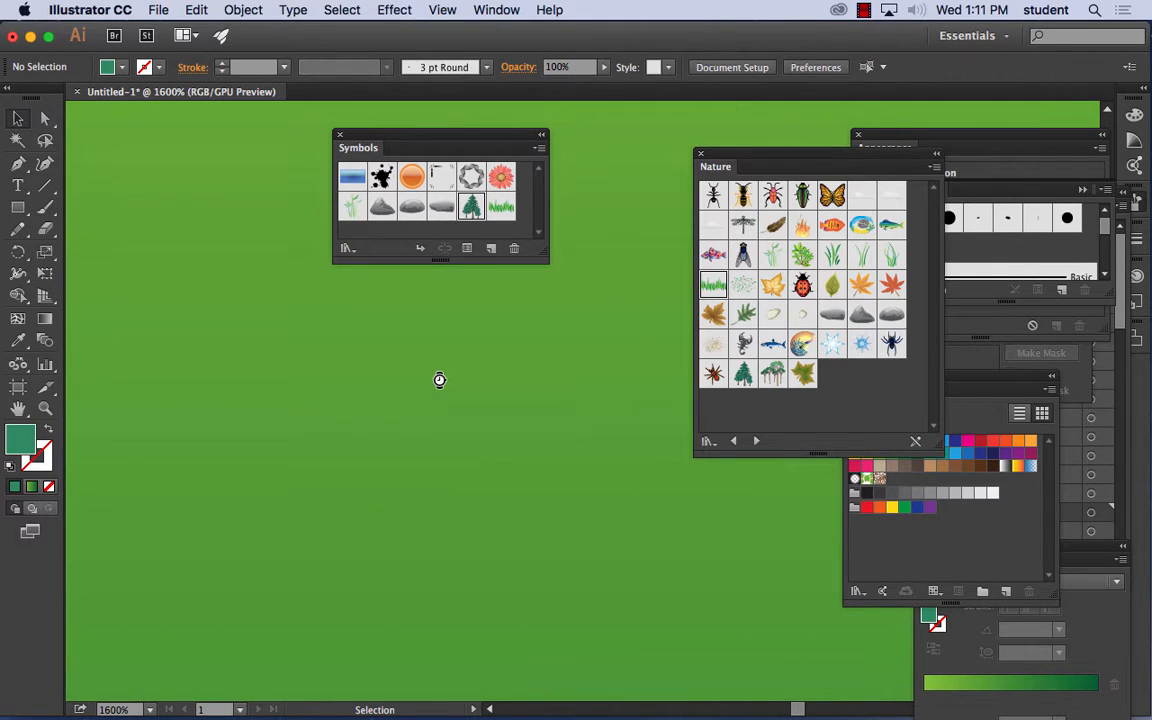
# - Draw a slim, curved palm trunk with a rounded top on the empty canvas beside the artboard using the Pen tool
pyautogui.press('super+minus')
pyautogui.press('super+minus')
pyautogui.press('super+minus')
pyautogui.press('super+minus')
pyautogui.press('super+minus')
pyautogui.press('super+minus')
pyautogui.press('super+minus')
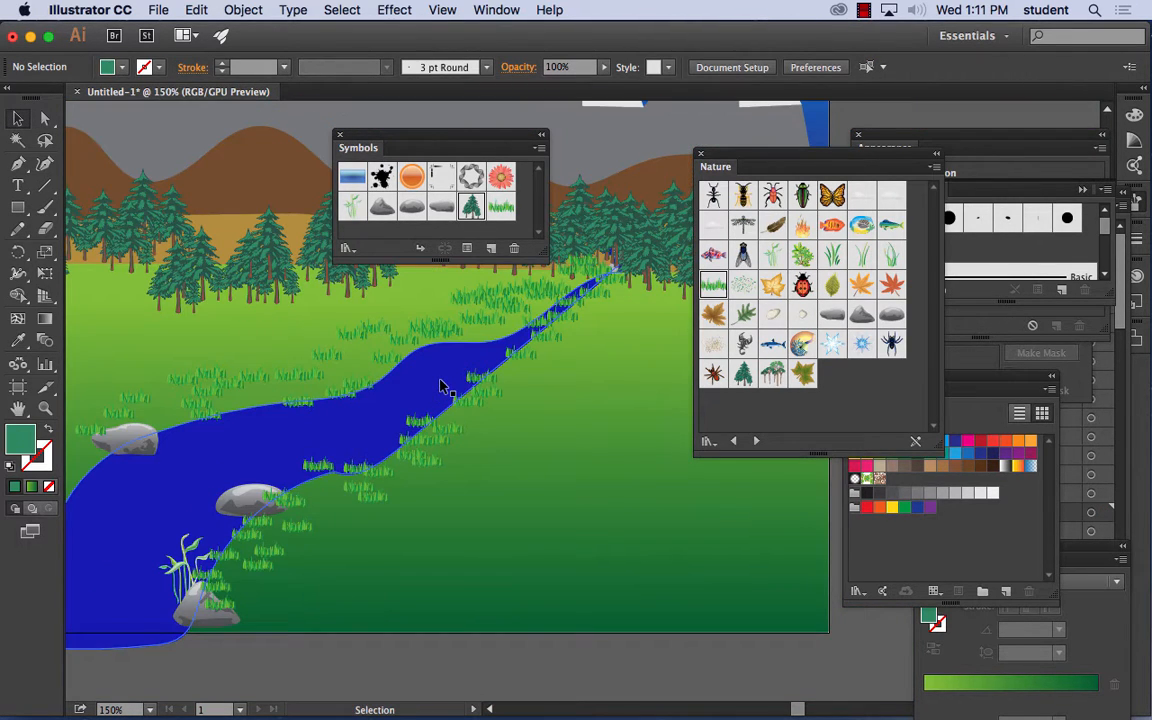
pyautogui.press('space')
pyautogui.moveTo(467, 374); pyautogui.dragTo(198, 391)
pyautogui.moveTo(350, 373); pyautogui.dragTo(241, 390)
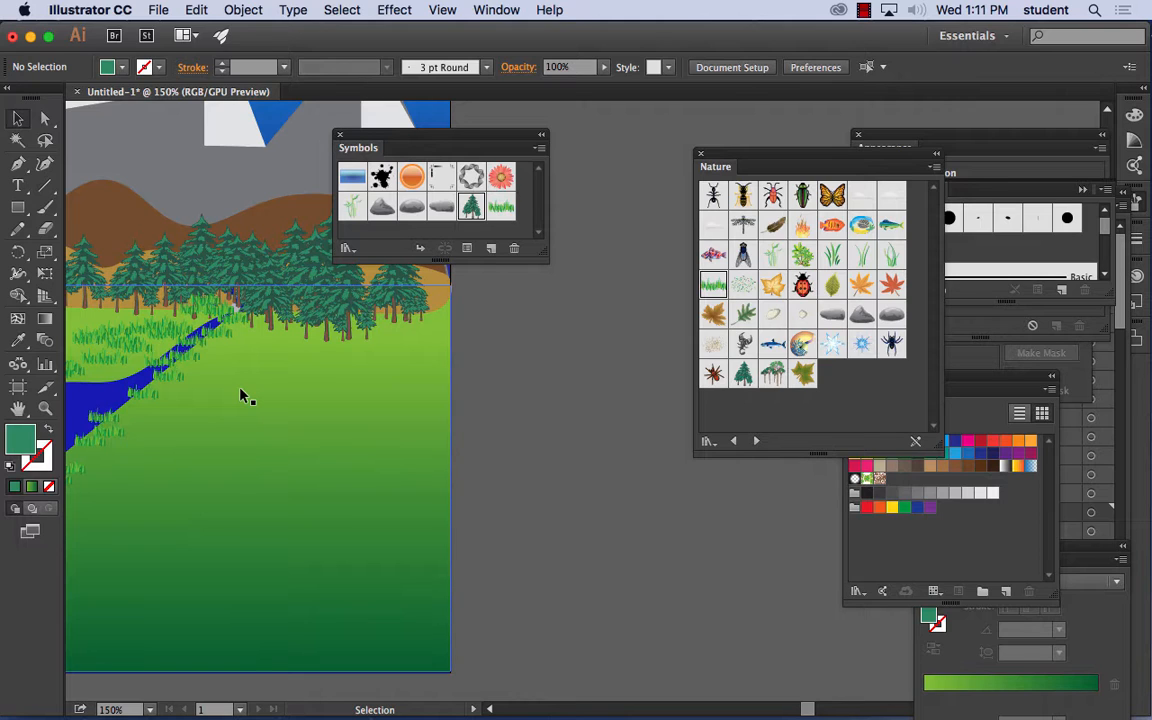
pyautogui.scroll(1, 125, 285)
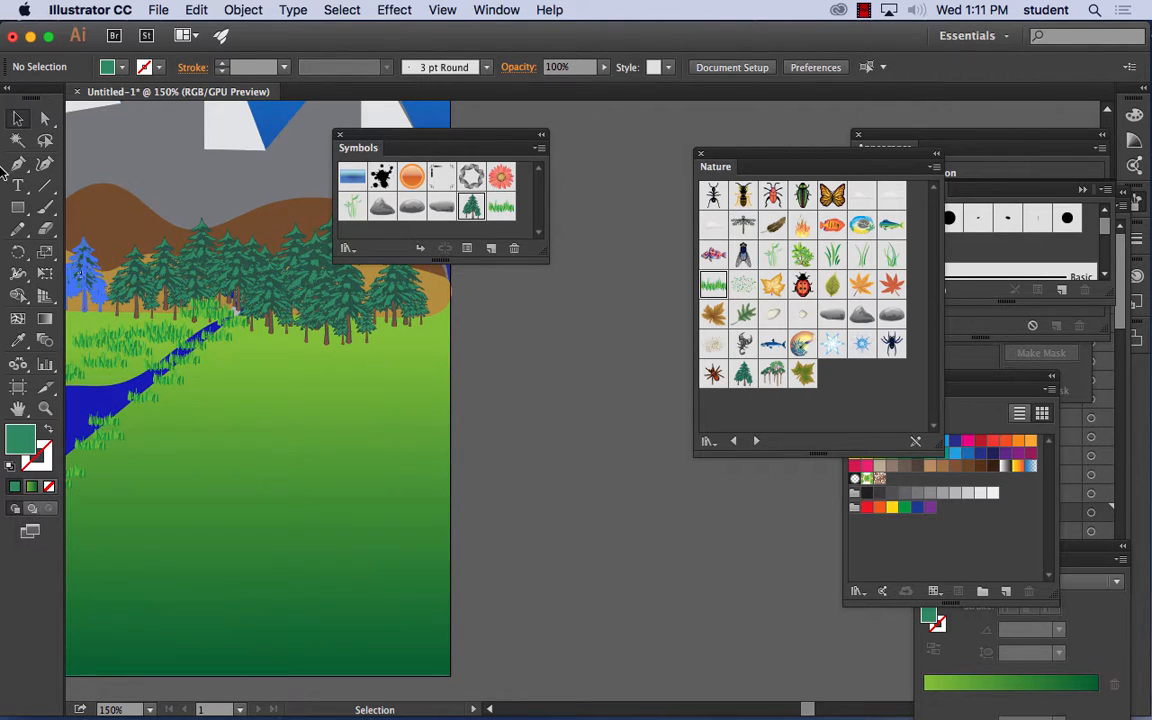
pyautogui.click(19, 163)
pyautogui.click(517, 515)
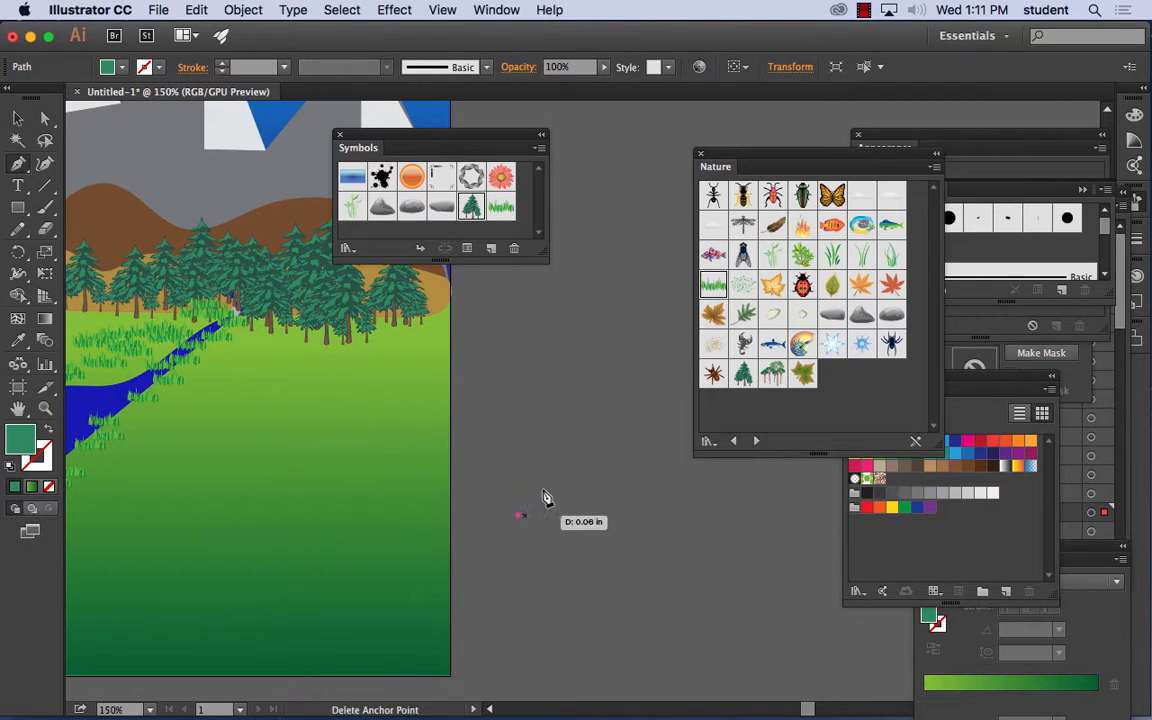
pyautogui.click(548, 412)
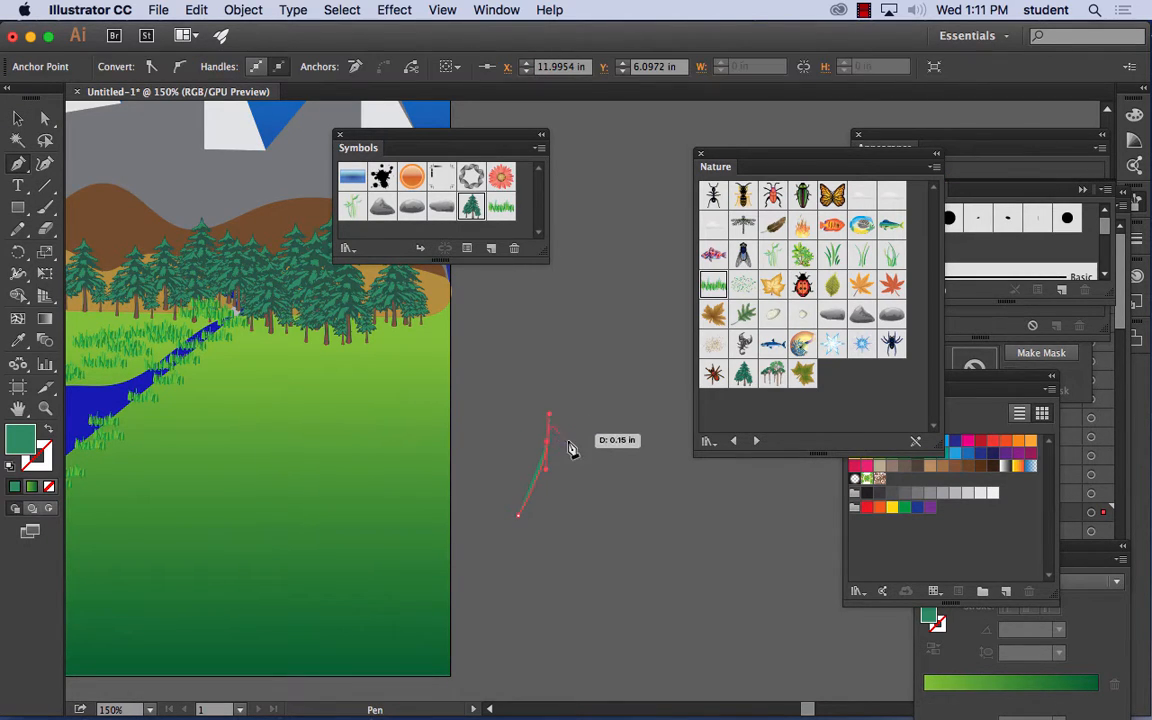
pyautogui.click(548, 440)
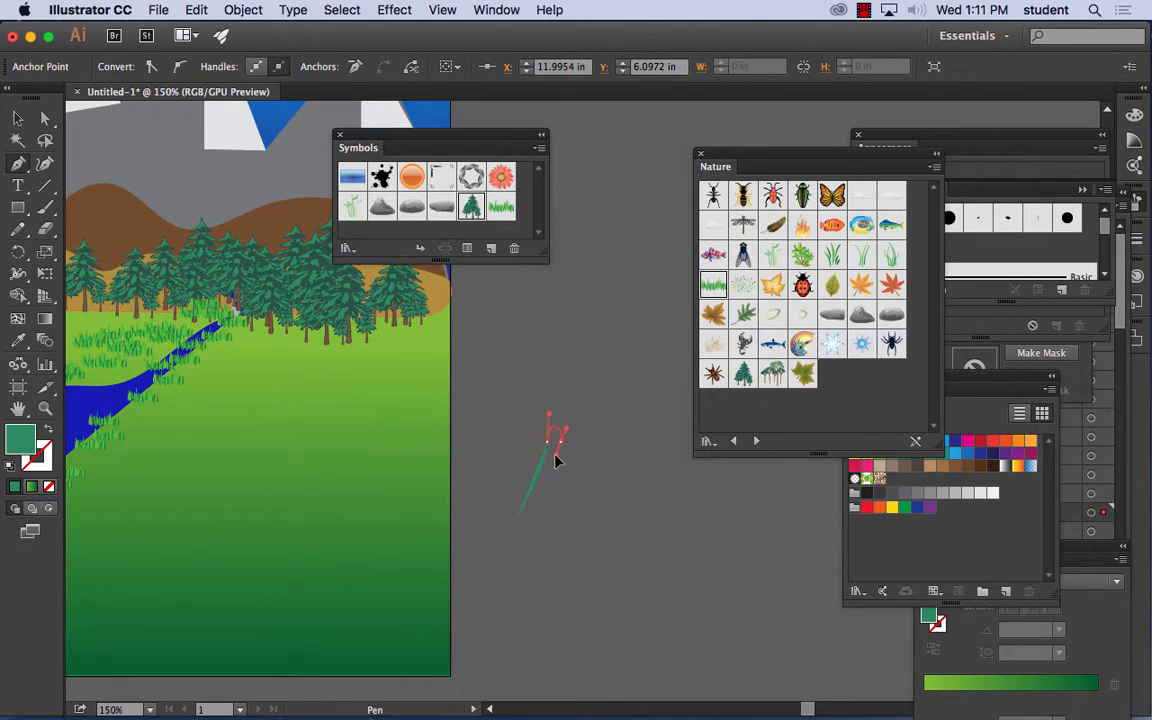
pyautogui.moveTo(556, 470); pyautogui.dragTo(529, 521)
pyautogui.click(519, 521)
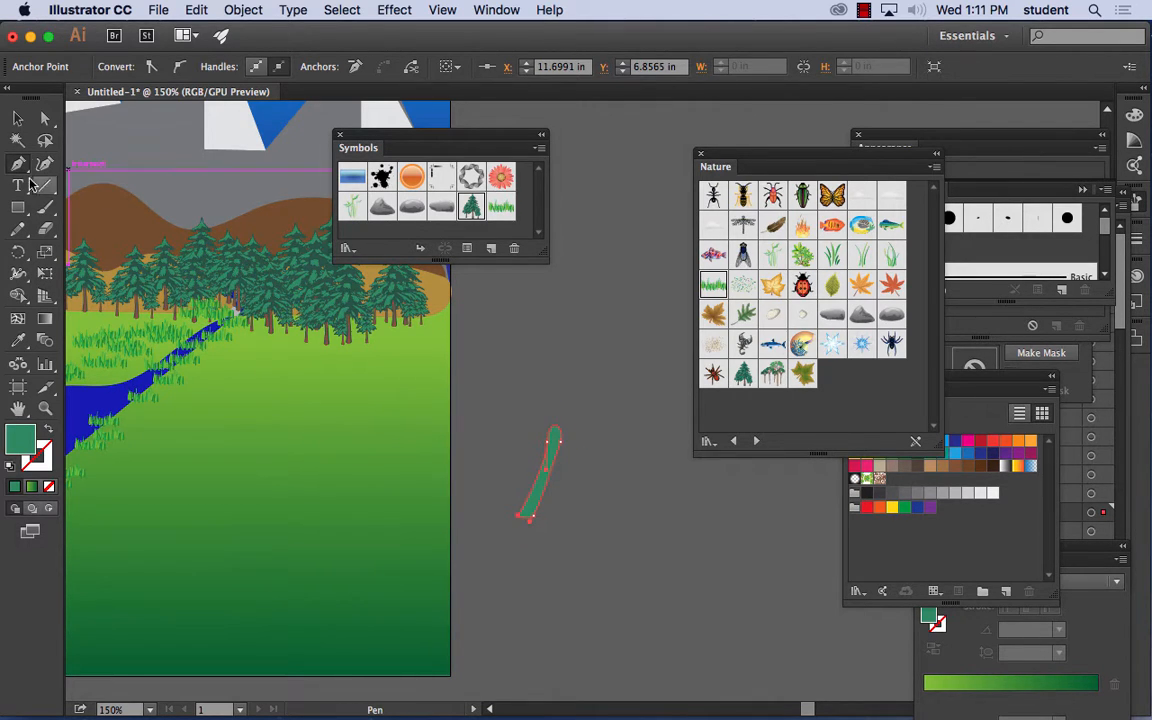
# - Fill the trunk shape with a medium brown
pyautogui.click(17, 118)
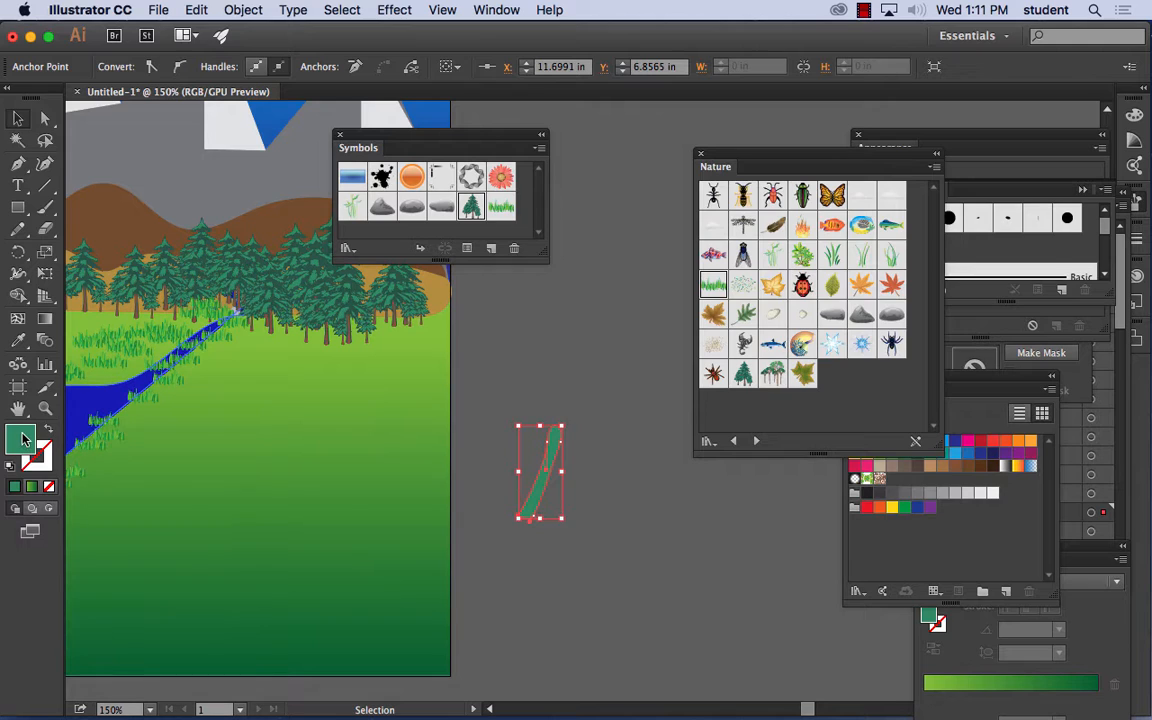
pyautogui.doubleClick(22, 438)
pyautogui.click(814, 437)
pyautogui.moveTo(738, 375); pyautogui.dragTo(675, 325)
pyautogui.click(982, 236)
pyautogui.click(625, 399)
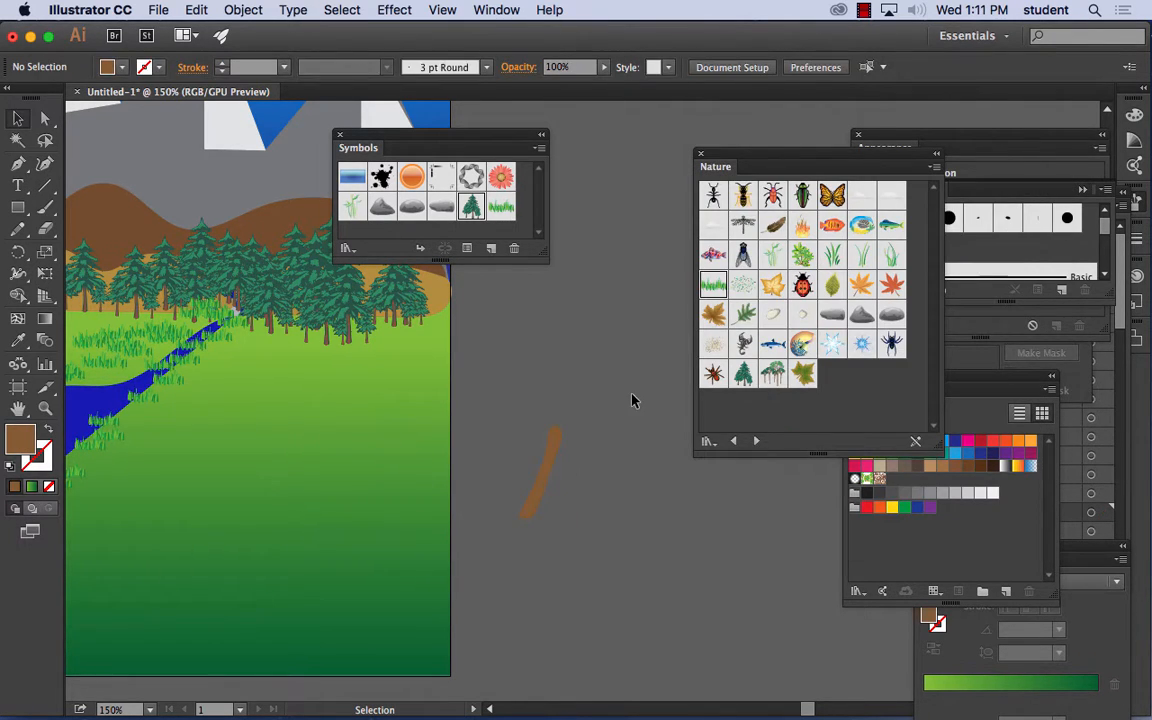
# - Fill the trunk with the muted brown 665749 and move it slightly up toward the artboard
pyautogui.click(557, 449)
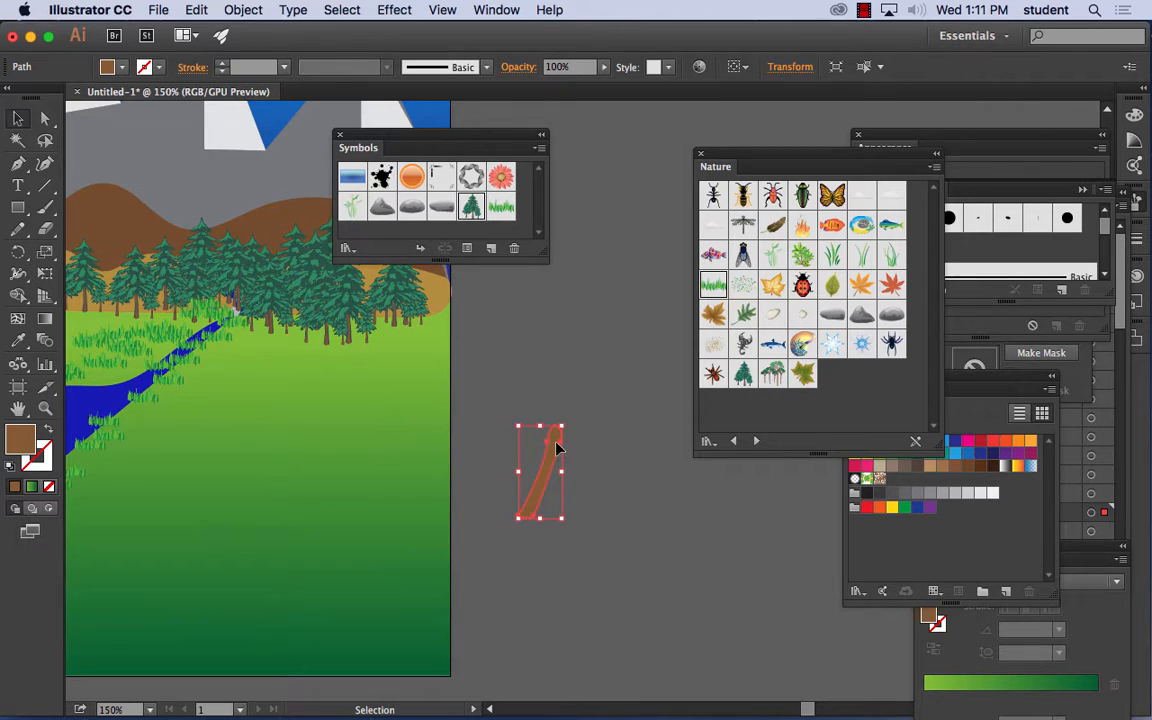
pyautogui.doubleClick(22, 438)
pyautogui.click(618, 376)
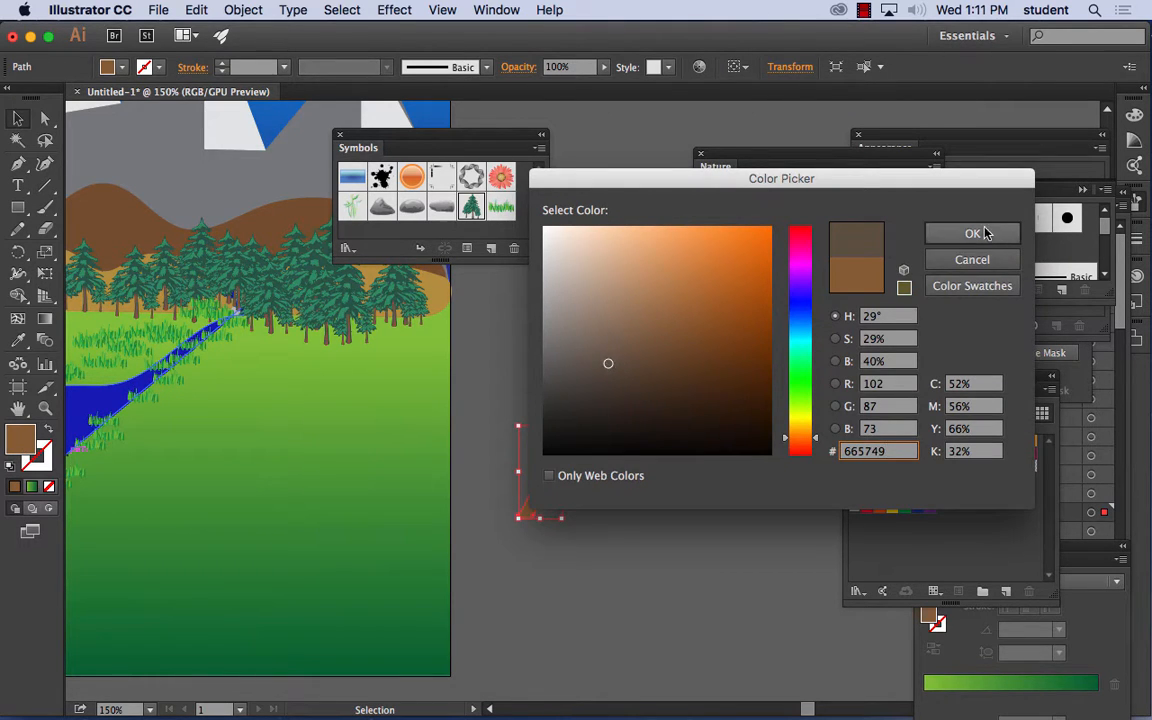
pyautogui.click(972, 233)
pyautogui.click(615, 460)
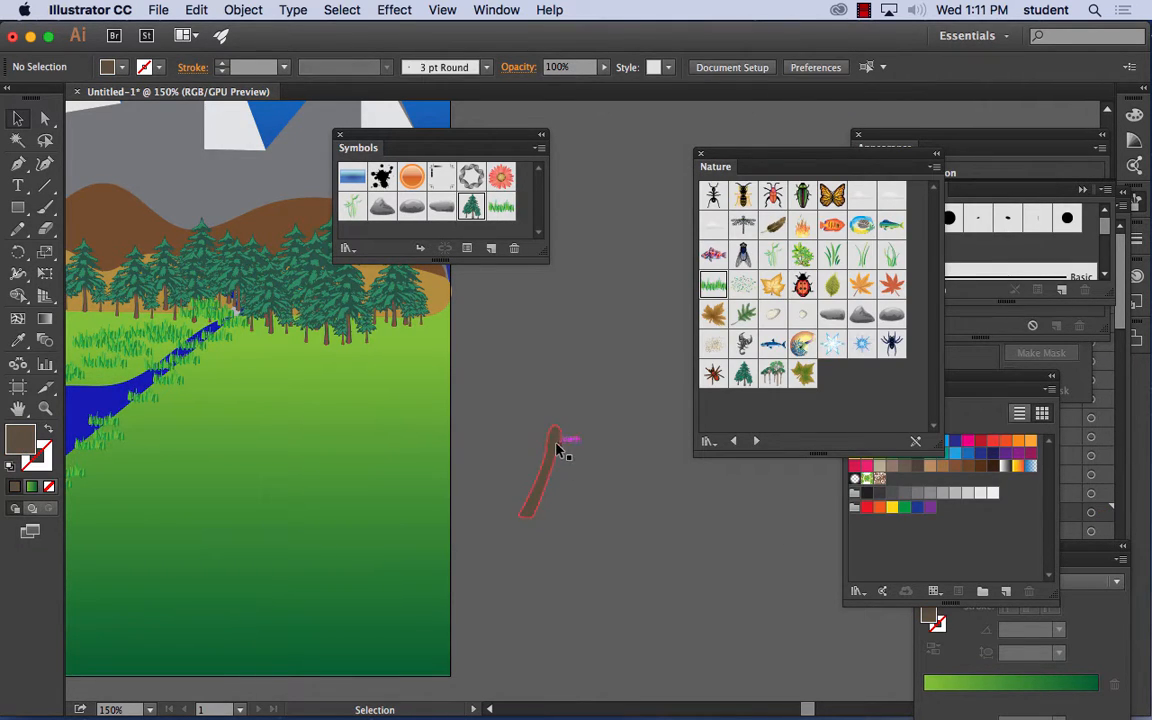
pyautogui.moveTo(555, 450); pyautogui.dragTo(533, 422)
pyautogui.press('a')
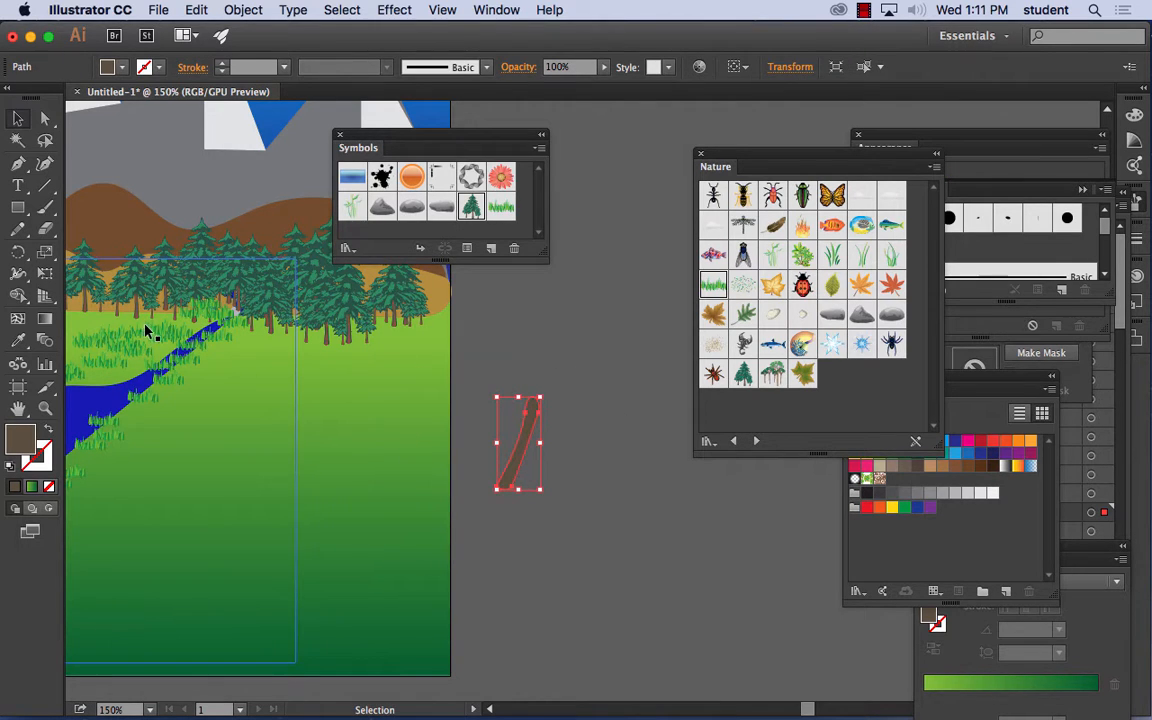
# - Draw a pointed, three-tipped palm frond at the left of the trunk's top with the Pencil tool
pyautogui.press('super+equal')
pyautogui.press('super+equal')
pyautogui.press('super+equal')
pyautogui.press('super+equal')
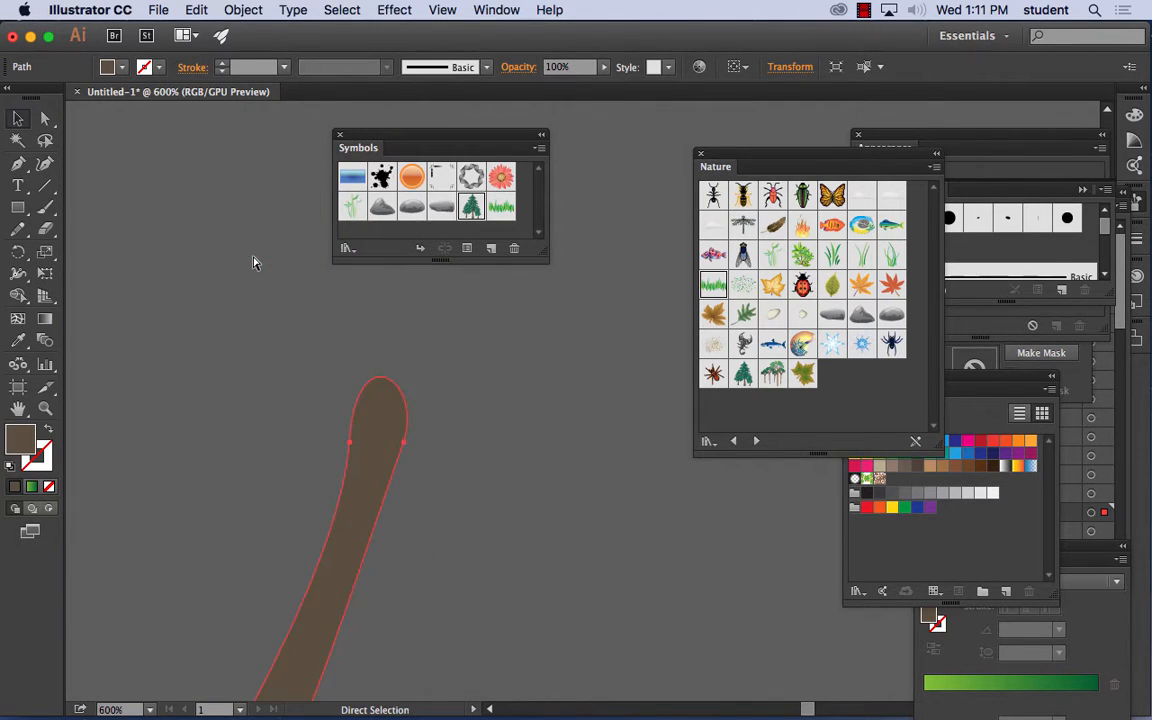
pyautogui.press('space')
pyautogui.moveTo(416, 416); pyautogui.dragTo(456, 332)
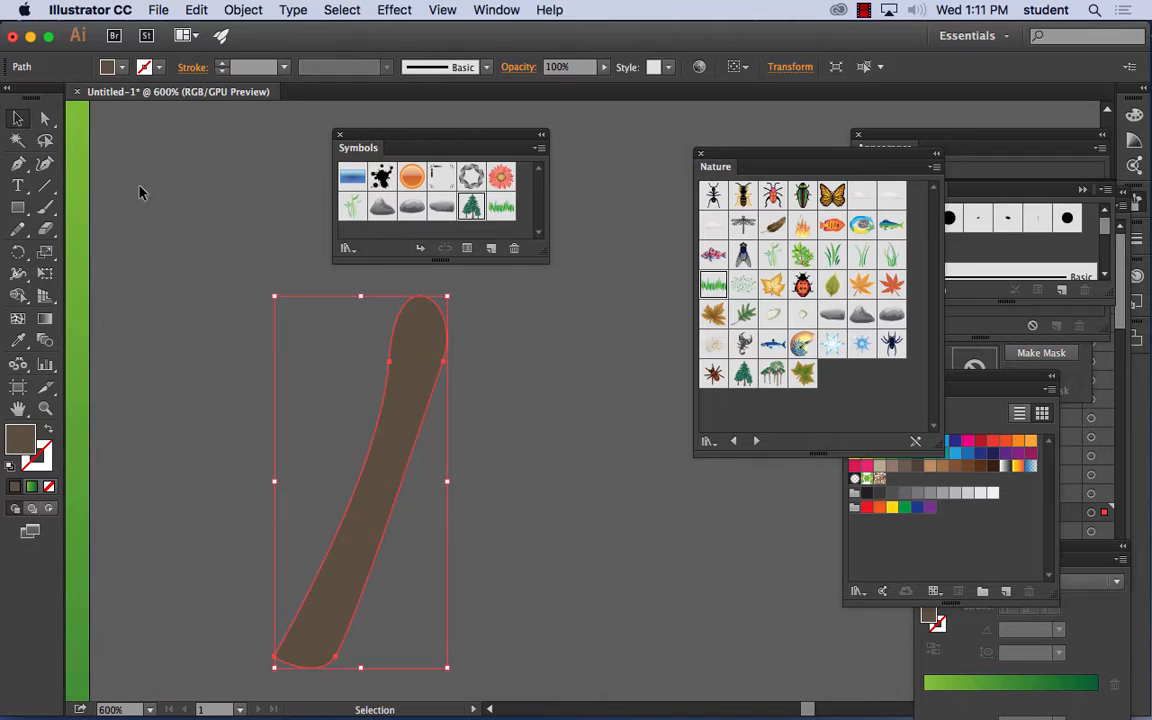
pyautogui.click(18, 228)
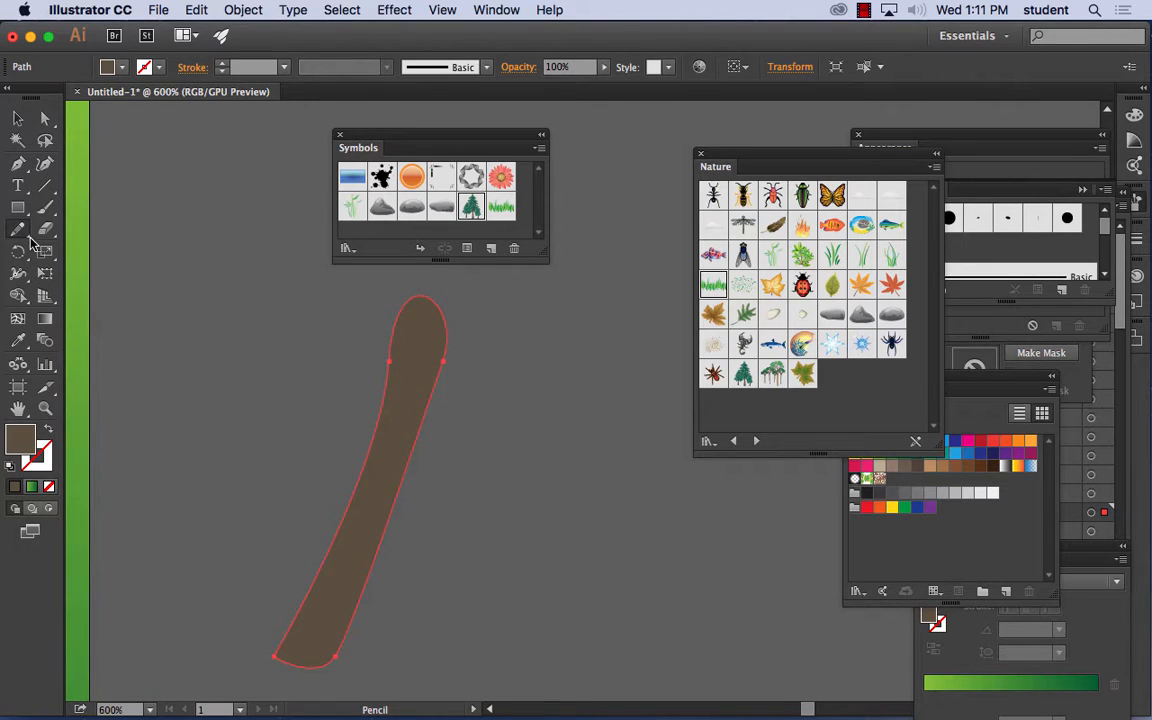
pyautogui.moveTo(396, 290)
pyautogui.mouseDown()
pyautogui.moveTo(333, 306)
pyautogui.moveTo(315, 321)
pyautogui.moveTo(352, 303)
pyautogui.moveTo(310, 358)
pyautogui.mouseUp()
pyautogui.moveTo(363, 314)
pyautogui.mouseDown()
pyautogui.moveTo(350, 378)
pyautogui.moveTo(378, 306)
pyautogui.moveTo(410, 284)
pyautogui.moveTo(398, 290)
pyautogui.mouseUp()
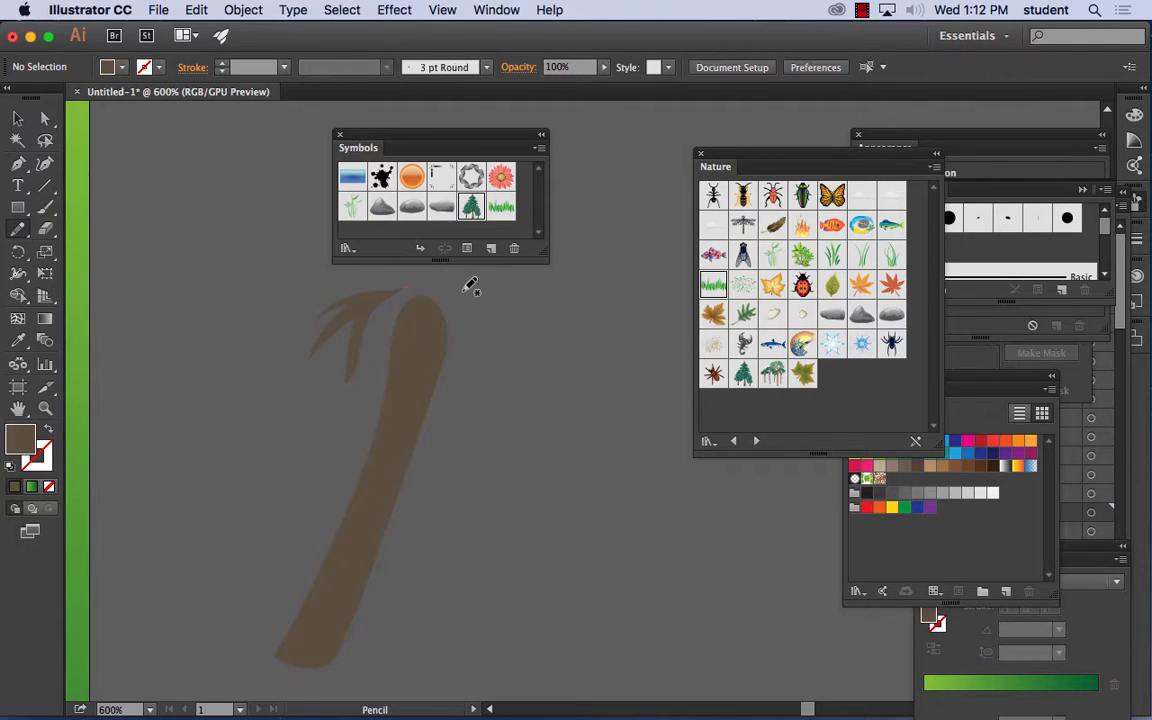
# - Recolor the frond with a rich green fill and move it onto the top of the trunk
pyautogui.click(19, 118)
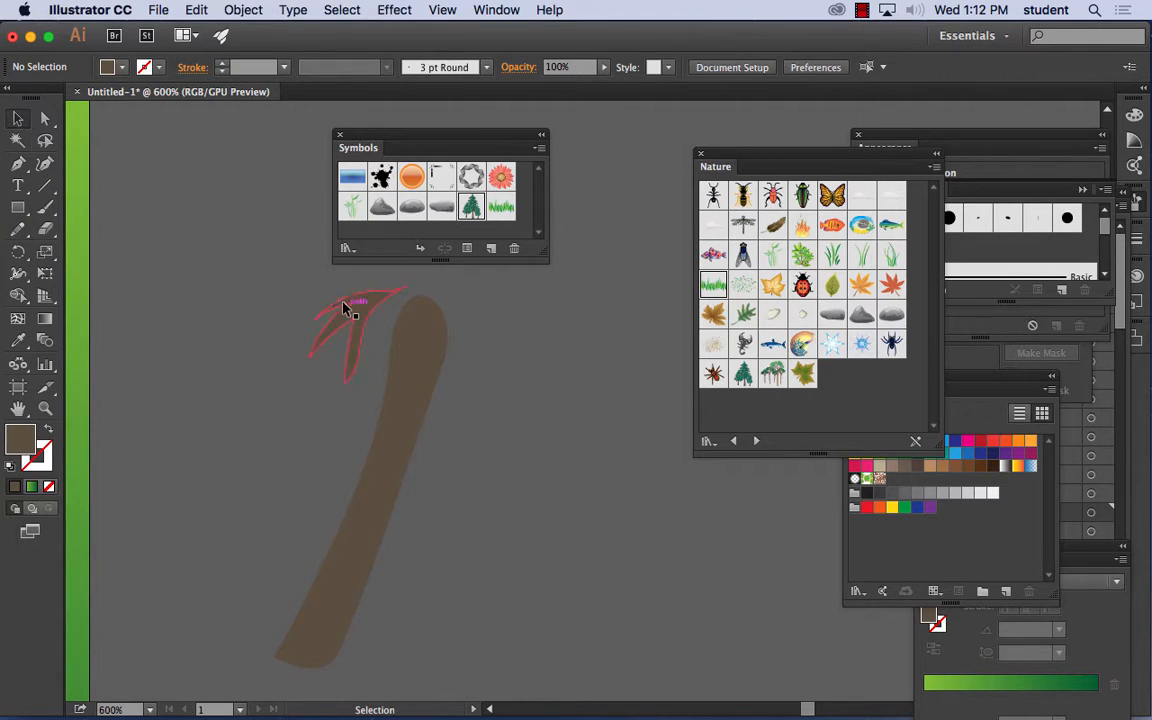
pyautogui.click(367, 314)
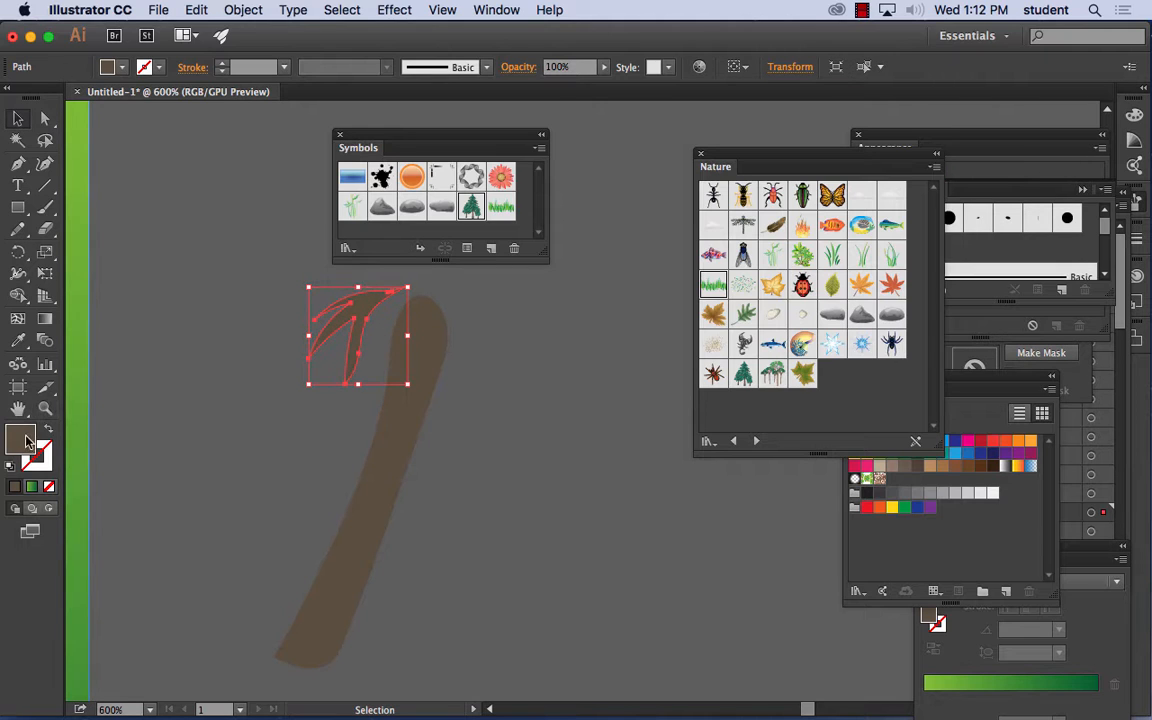
pyautogui.doubleClick(20, 438)
pyautogui.moveTo(801, 403); pyautogui.dragTo(801, 370)
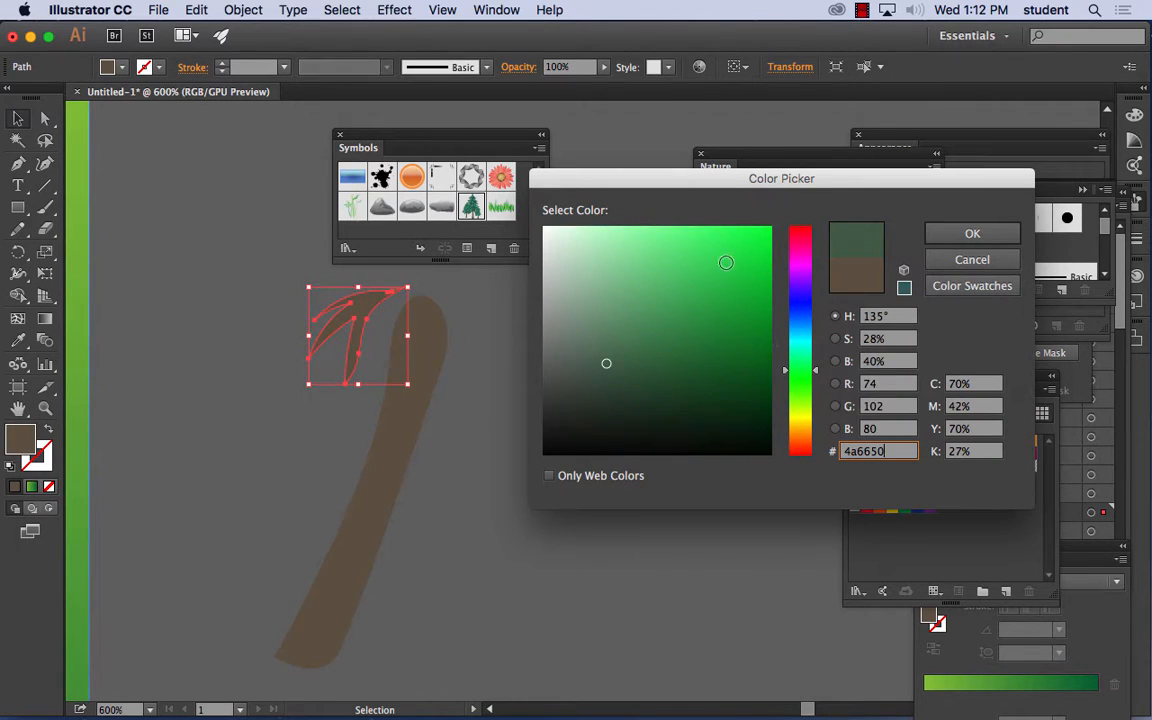
pyautogui.moveTo(728, 337)
pyautogui.mouseDown()
pyautogui.moveTo(730, 285)
pyautogui.moveTo(720, 317)
pyautogui.mouseUp()
pyautogui.click(970, 235)
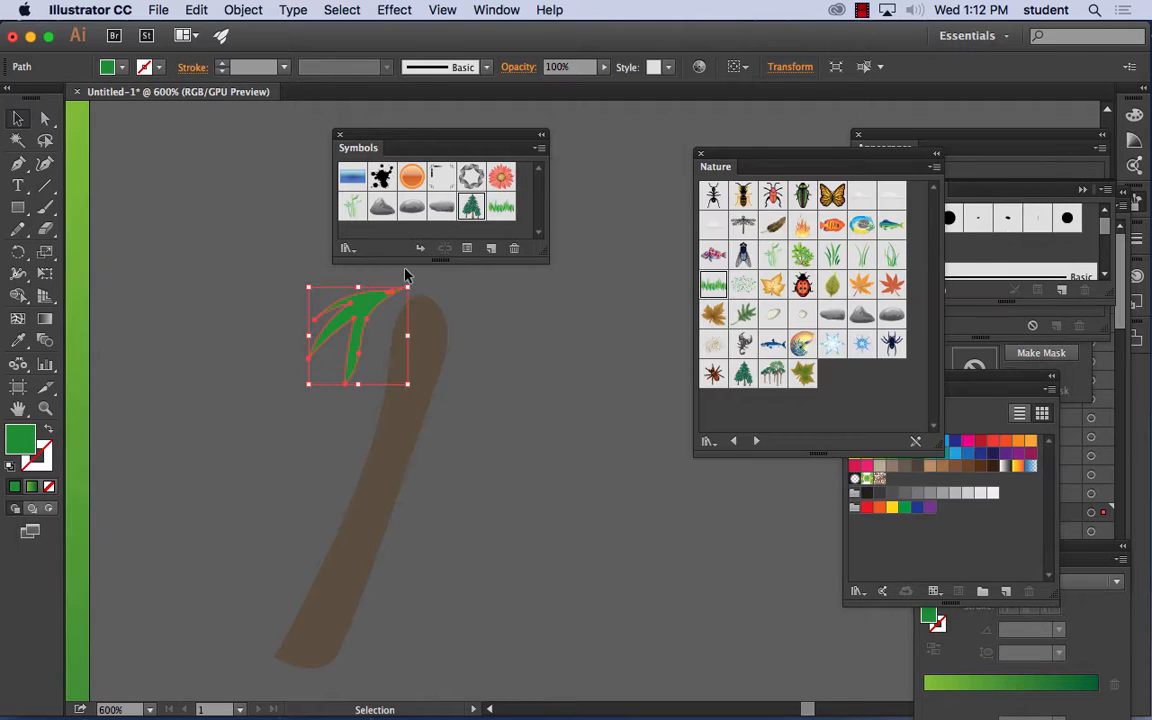
pyautogui.moveTo(376, 304); pyautogui.dragTo(396, 314)
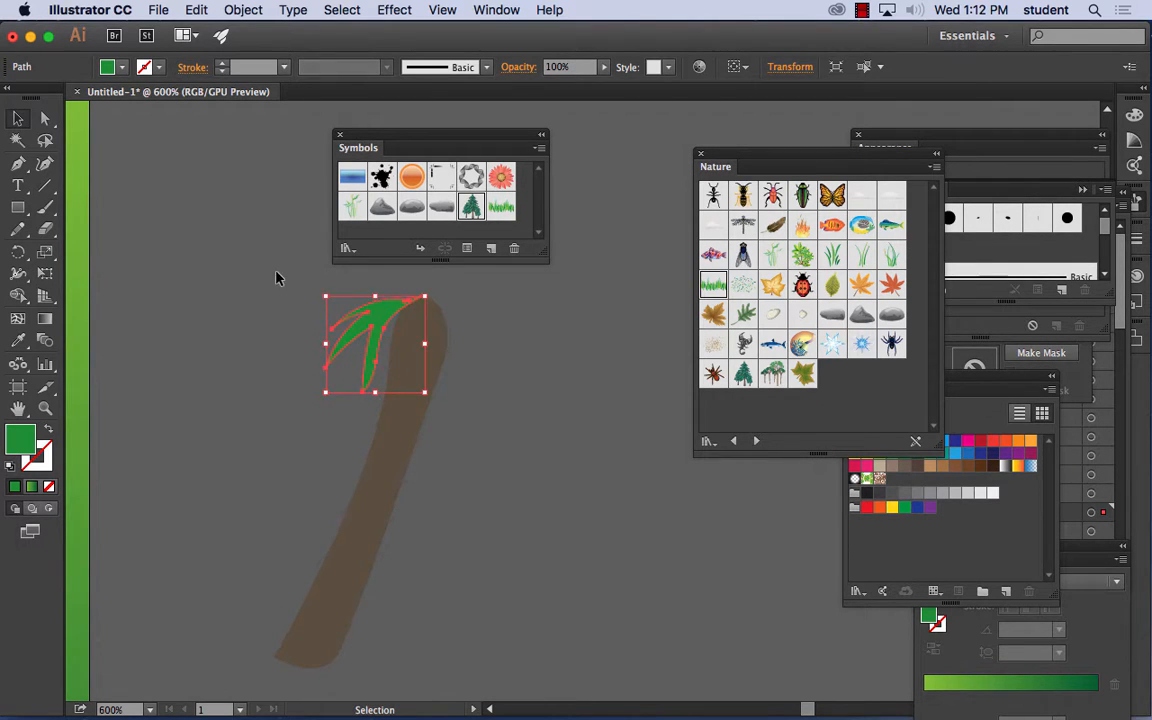
# - Draw more green fronds over the center, right side and top of the trunk with the Pencil tool, then nudge the center frond
pyautogui.click(180, 250)
pyautogui.click(18, 229)
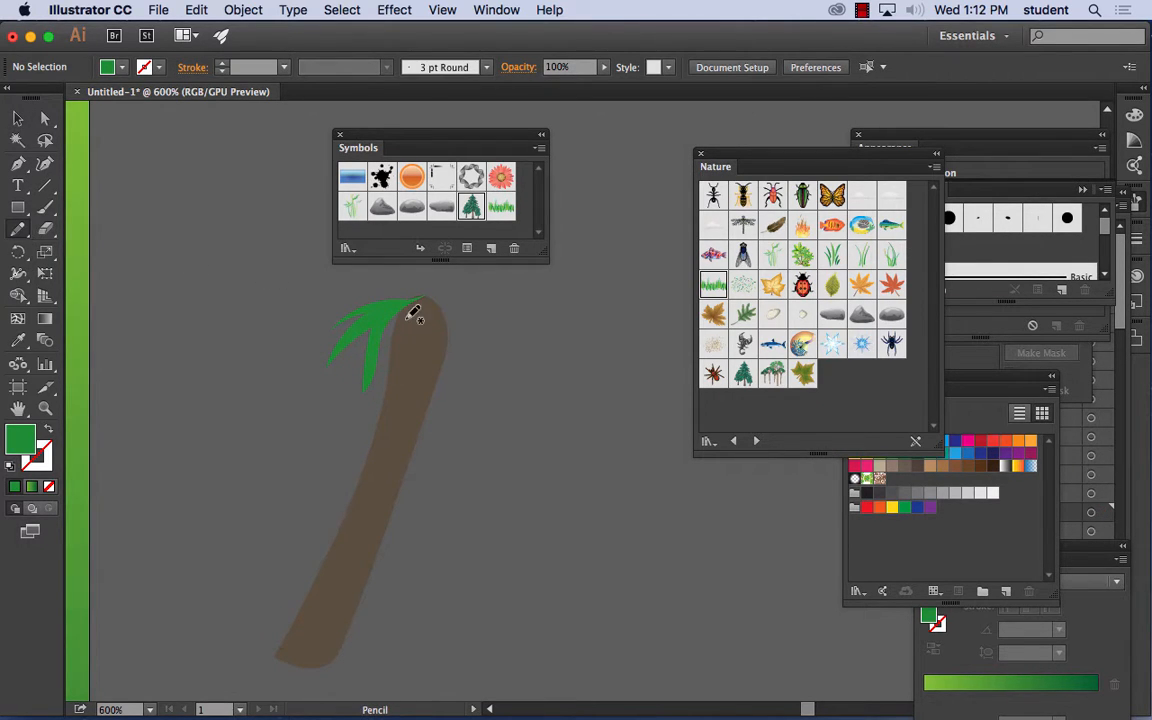
pyautogui.moveTo(413, 306)
pyautogui.mouseDown()
pyautogui.moveTo(391, 388)
pyautogui.moveTo(407, 360)
pyautogui.moveTo(407, 397)
pyautogui.moveTo(418, 374)
pyautogui.moveTo(440, 385)
pyautogui.moveTo(415, 310)
pyautogui.moveTo(460, 343)
pyautogui.moveTo(466, 389)
pyautogui.moveTo(471, 353)
pyautogui.moveTo(490, 383)
pyautogui.moveTo(468, 329)
pyautogui.moveTo(502, 346)
pyautogui.moveTo(493, 331)
pyautogui.moveTo(449, 318)
pyautogui.moveTo(474, 312)
pyautogui.moveTo(421, 315)
pyautogui.moveTo(438, 298)
pyautogui.moveTo(491, 301)
pyautogui.moveTo(436, 296)
pyautogui.mouseUp()
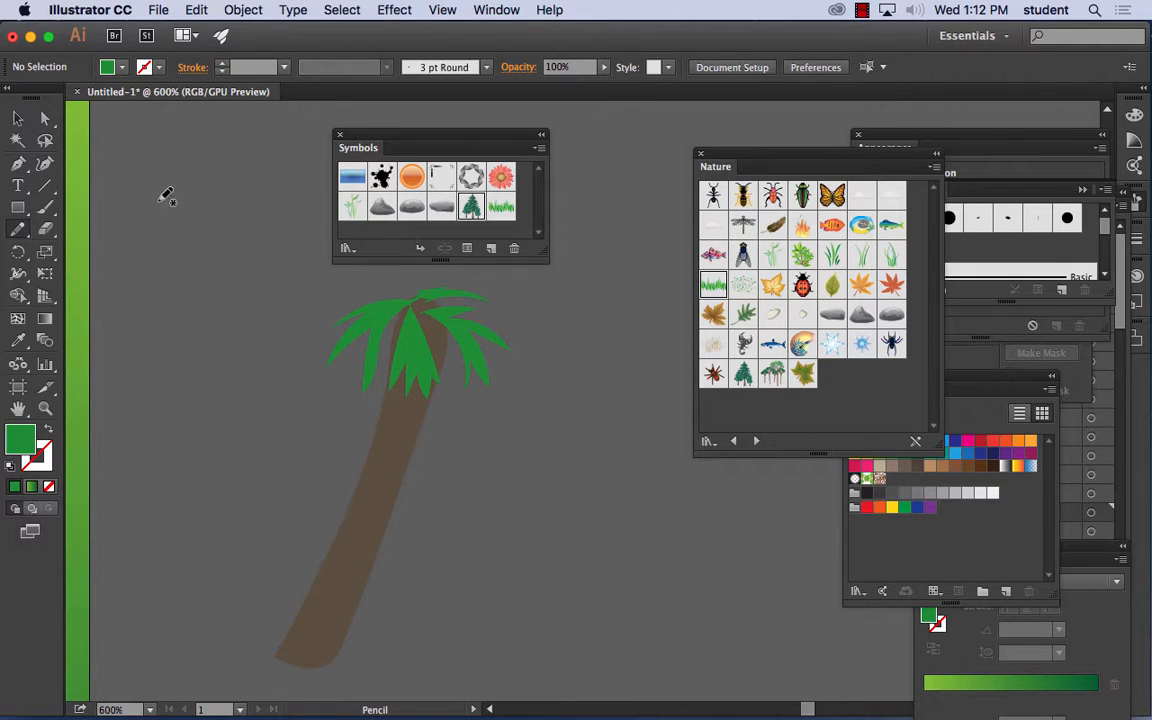
pyautogui.click(18, 118)
pyautogui.moveTo(419, 357); pyautogui.dragTo(421, 359)
pyautogui.click(557, 369)
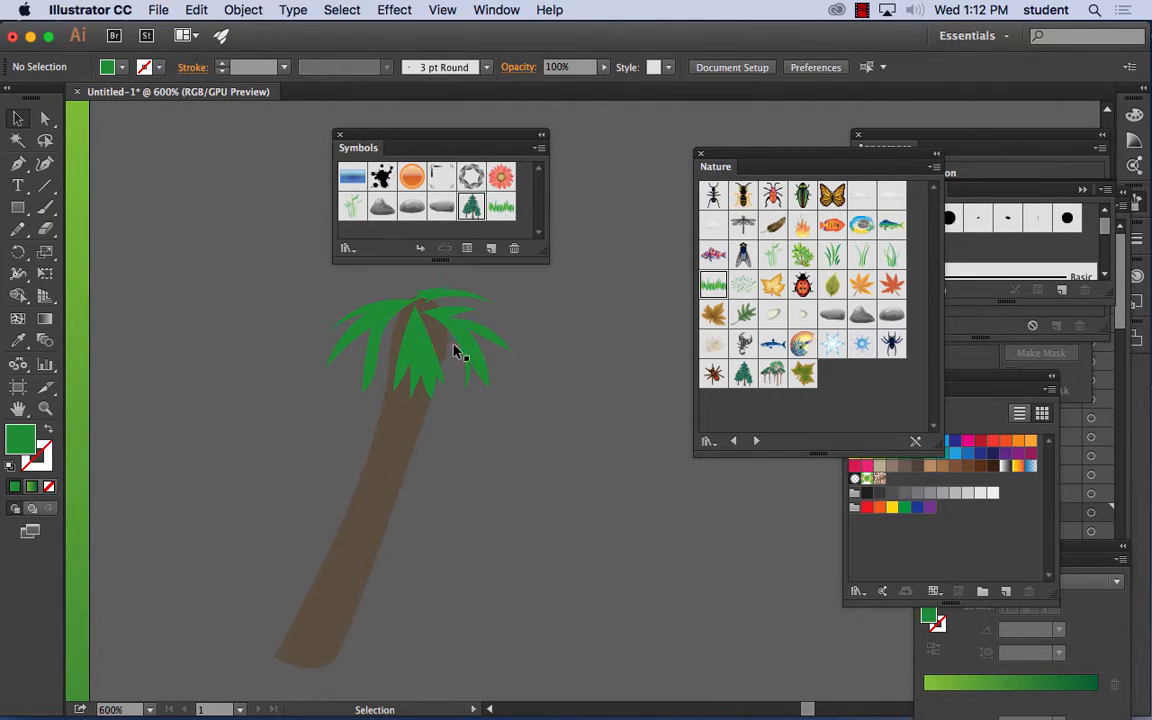
# - Make the palm trunk narrower and shorten it from its base
pyautogui.press('super+minus')
pyautogui.press('super+minus')
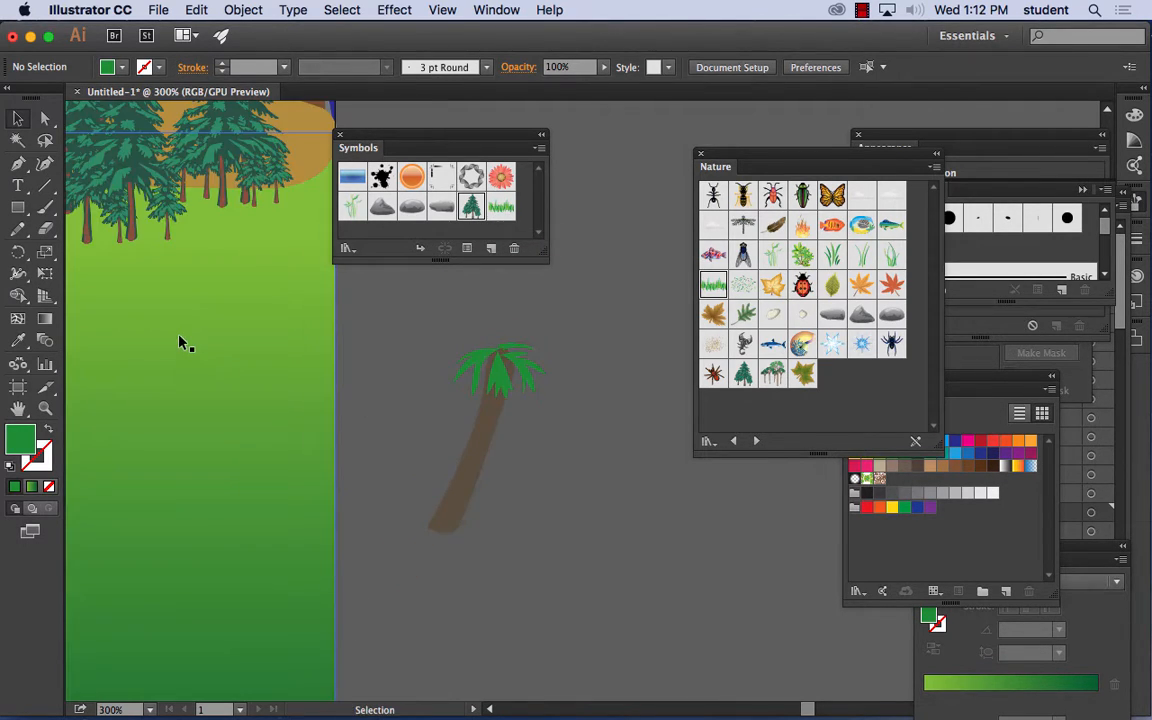
pyautogui.click(493, 435)
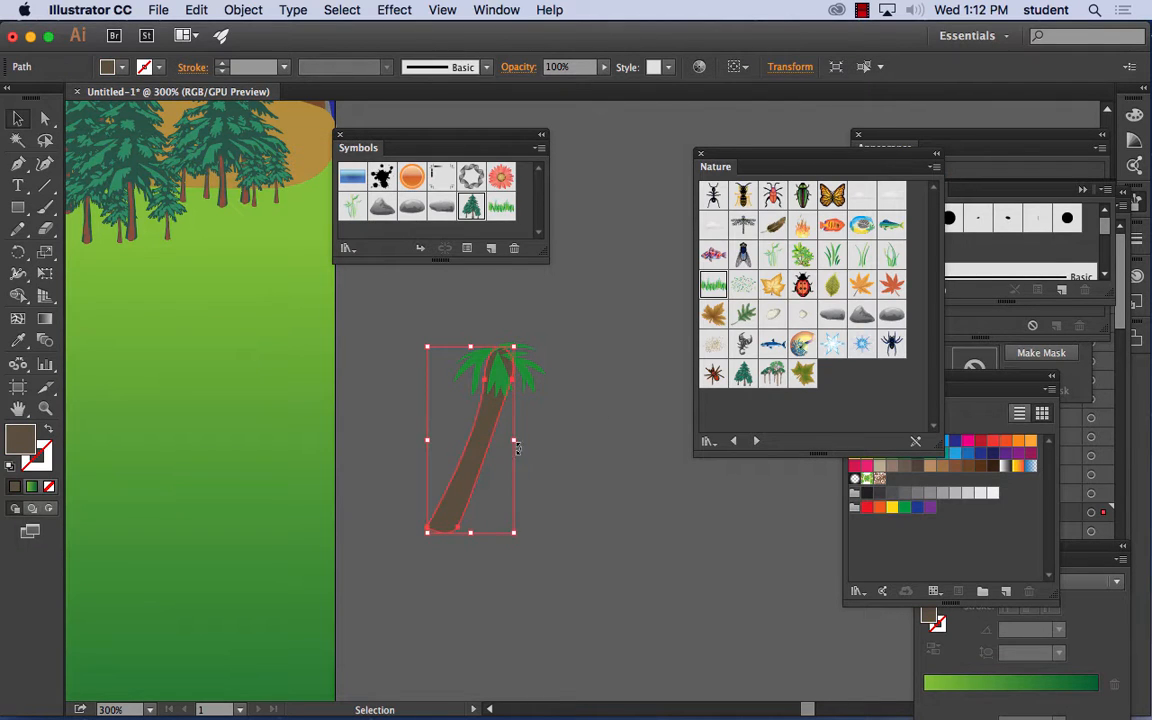
pyautogui.moveTo(515, 439); pyautogui.dragTo(490, 433)
pyautogui.click(650, 455)
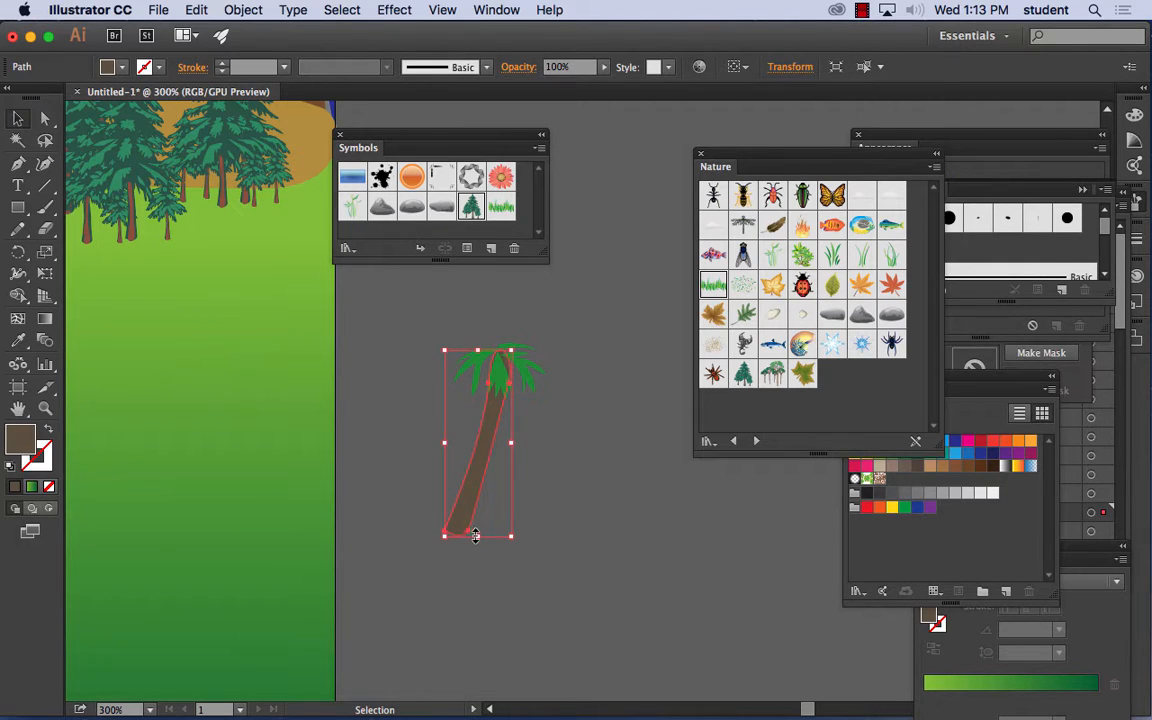
pyautogui.moveTo(476, 533); pyautogui.dragTo(489, 490)
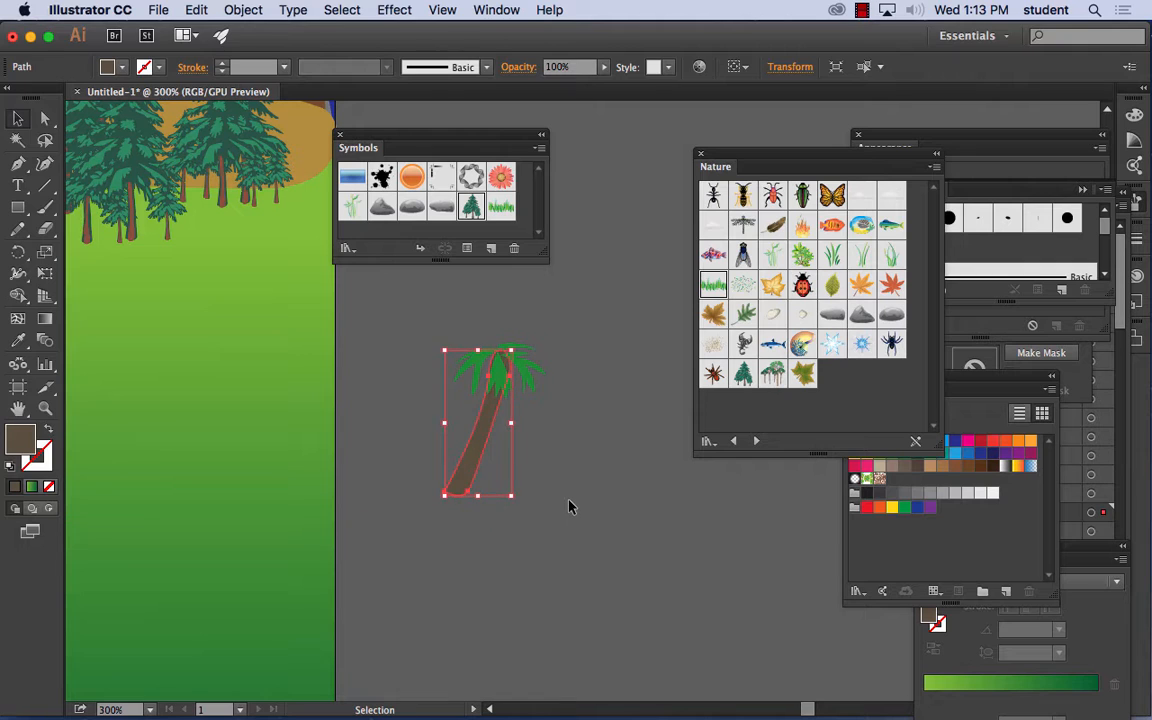
pyautogui.click(600, 535)
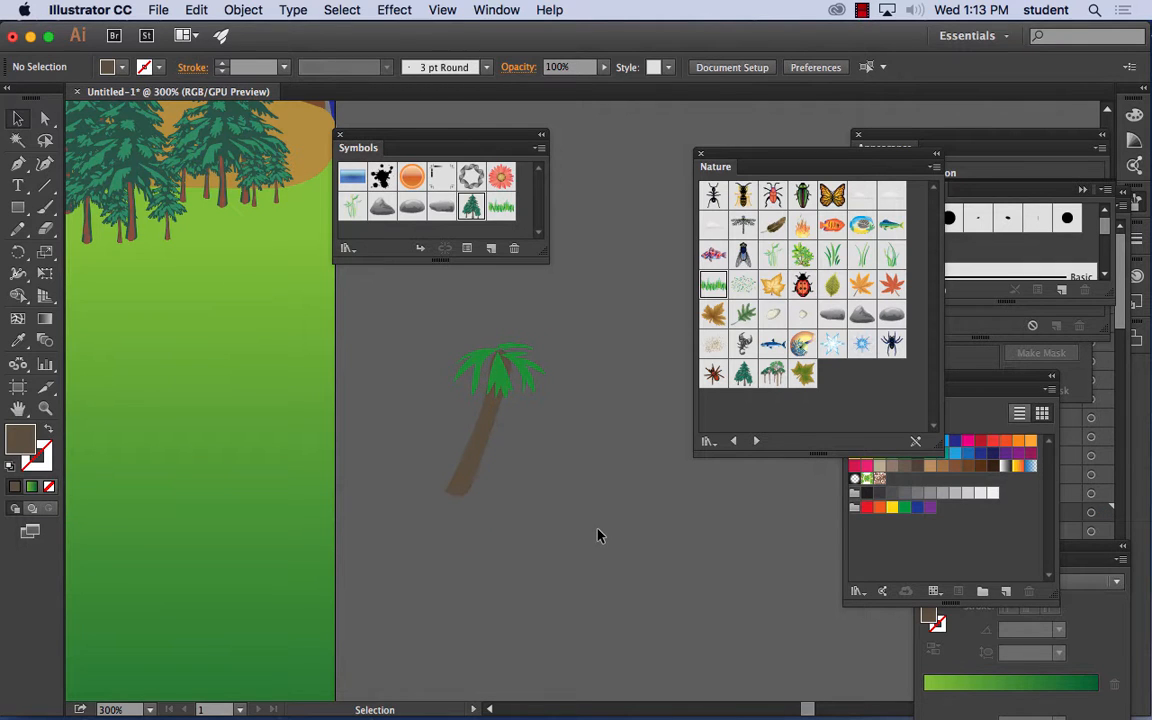
# - Rotate the trunk to a more upright angle and reposition it under the center of the fronds
pyautogui.click(509, 356)
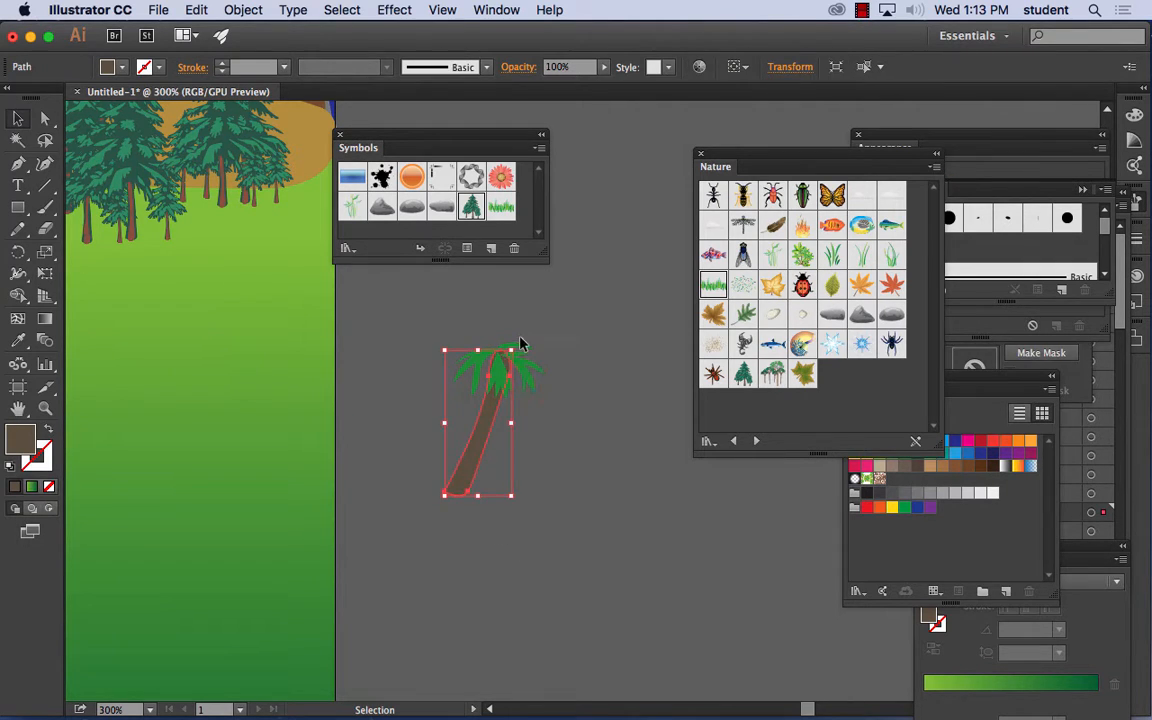
pyautogui.moveTo(511, 342)
pyautogui.mouseDown()
pyautogui.moveTo(532, 342)
pyautogui.moveTo(497, 344)
pyautogui.mouseUp()
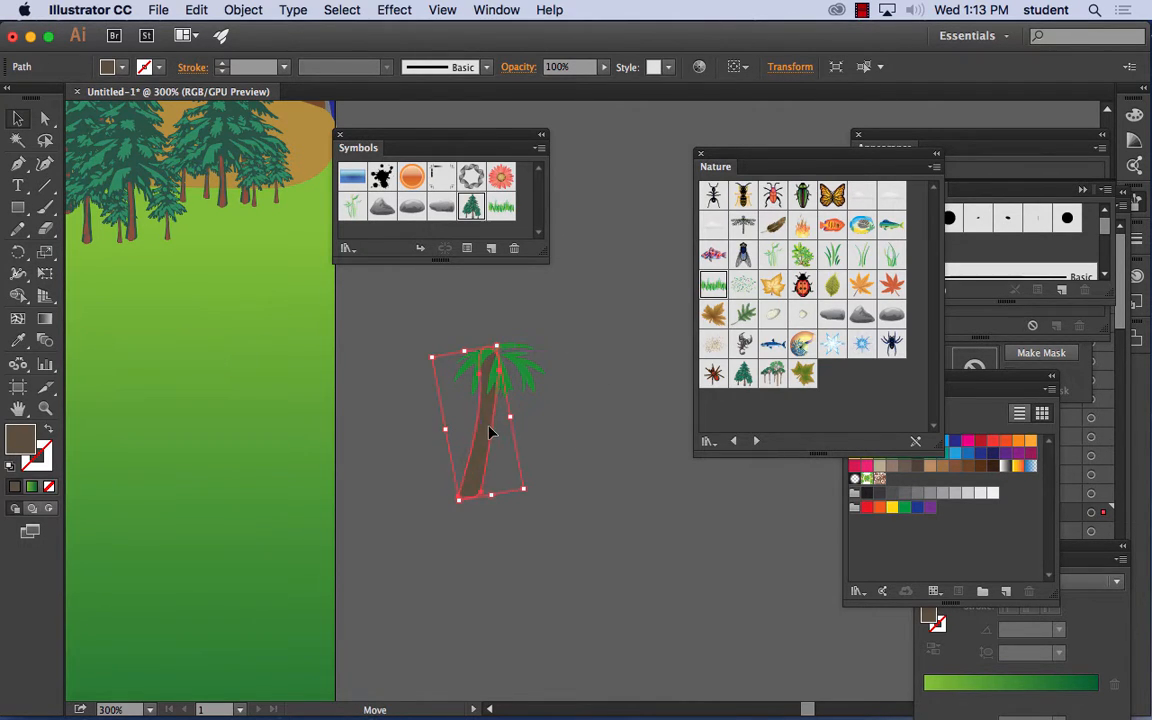
pyautogui.moveTo(490, 431)
pyautogui.mouseDown()
pyautogui.moveTo(504, 437)
pyautogui.moveTo(506, 424)
pyautogui.mouseUp()
pyautogui.click(622, 404)
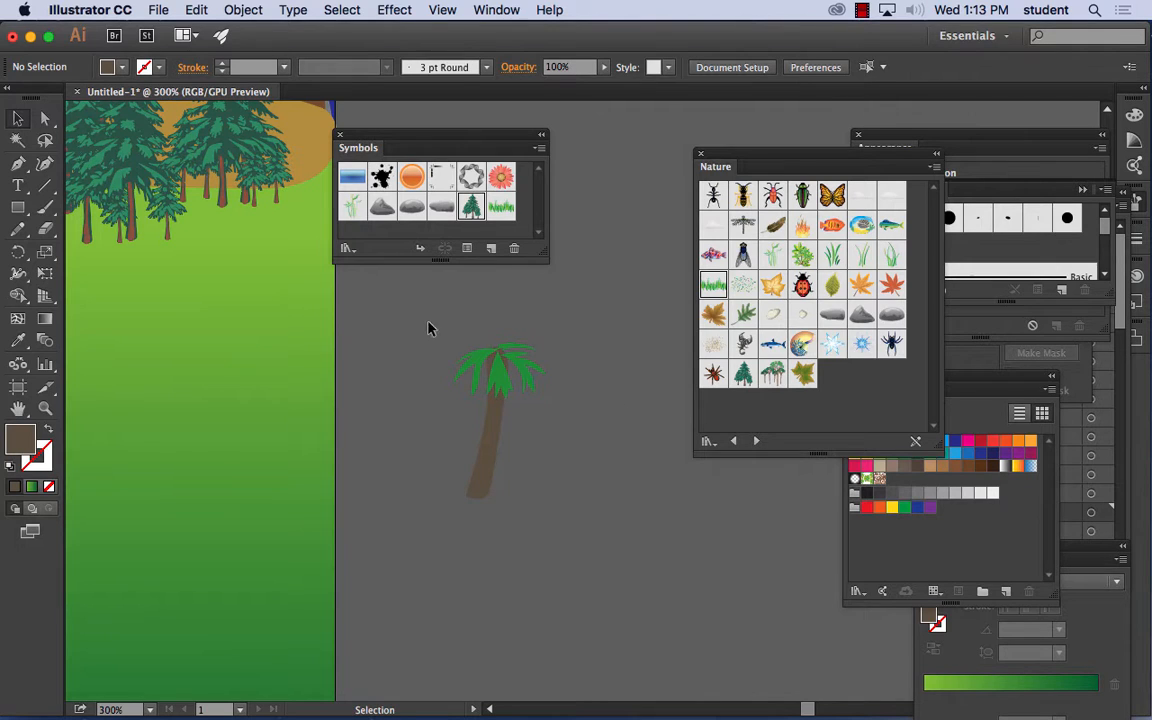
# - Select all the pieces of the hand-drawn palm tree beside the artboard
pyautogui.press('super+a')
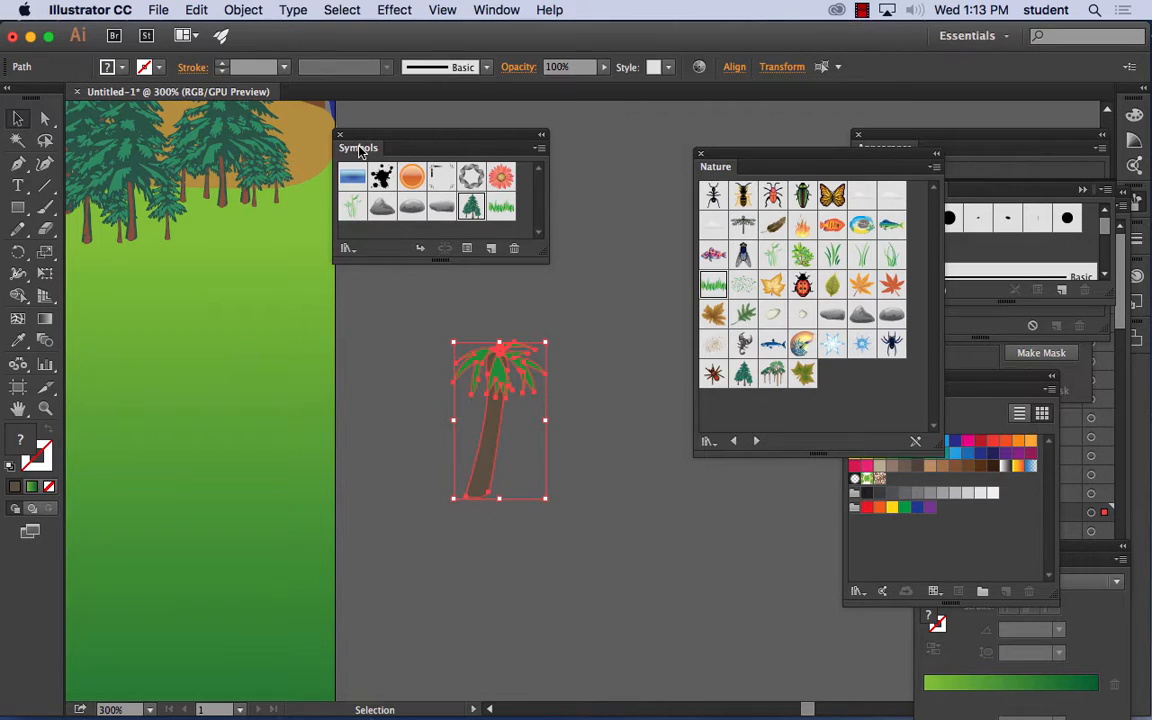
pyautogui.click(538, 151)
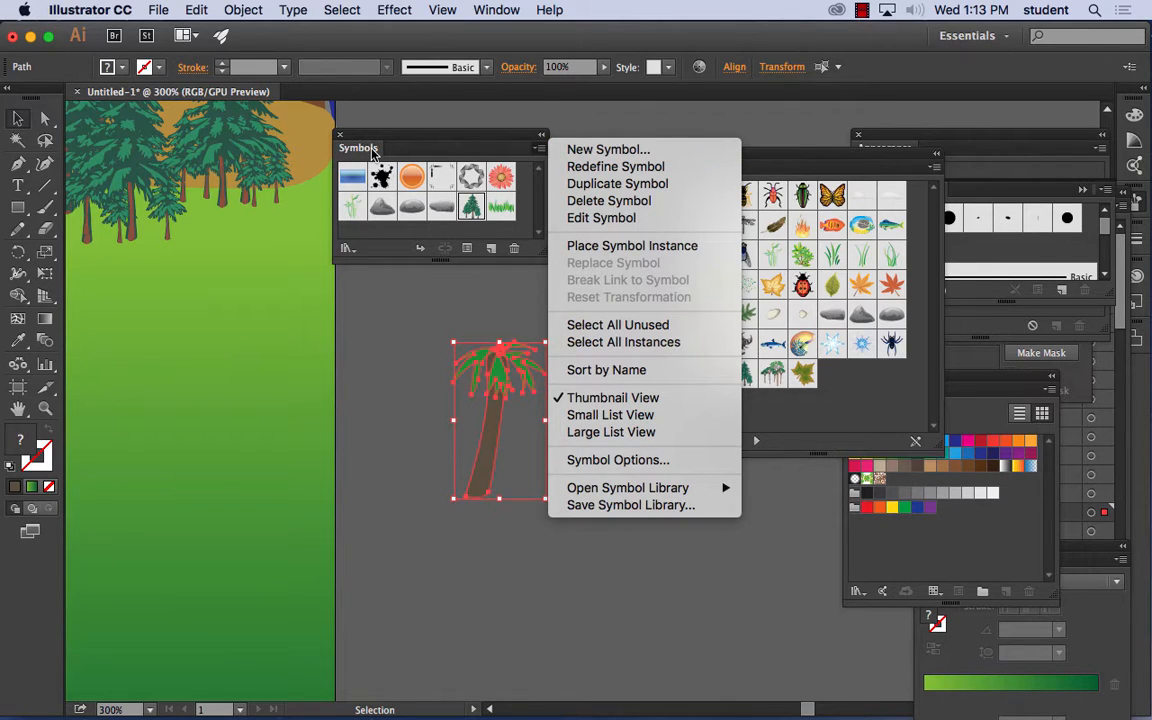
pyautogui.click(606, 150)
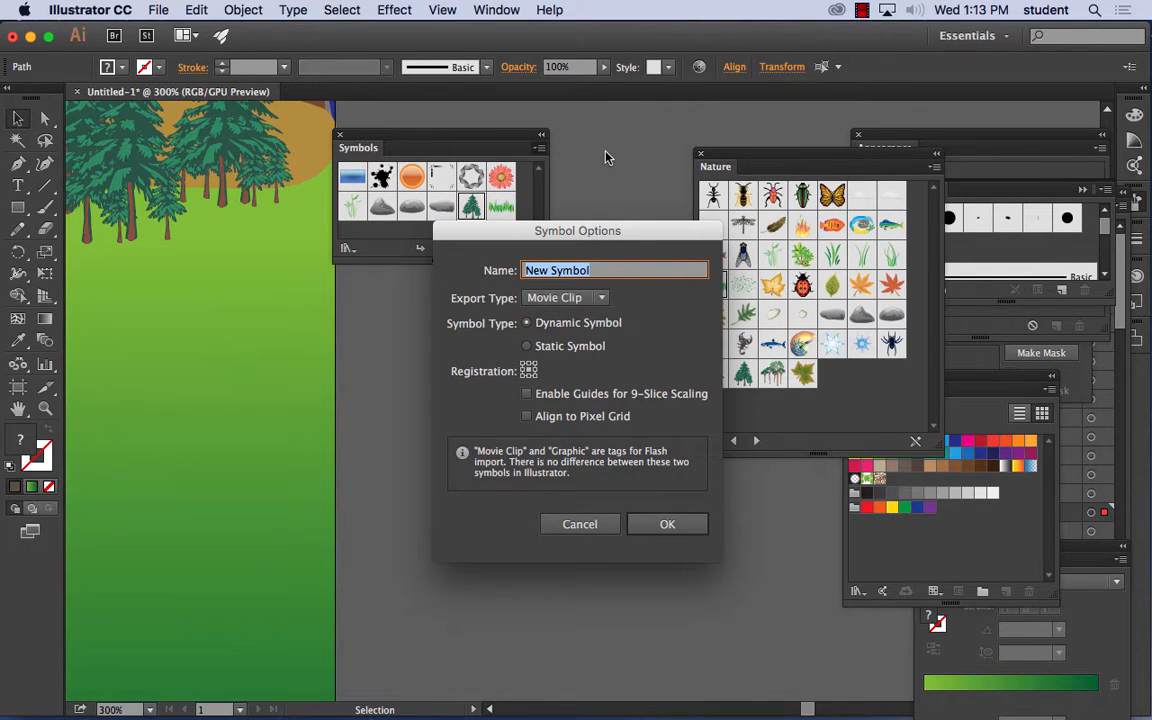
pyautogui.write('palm')
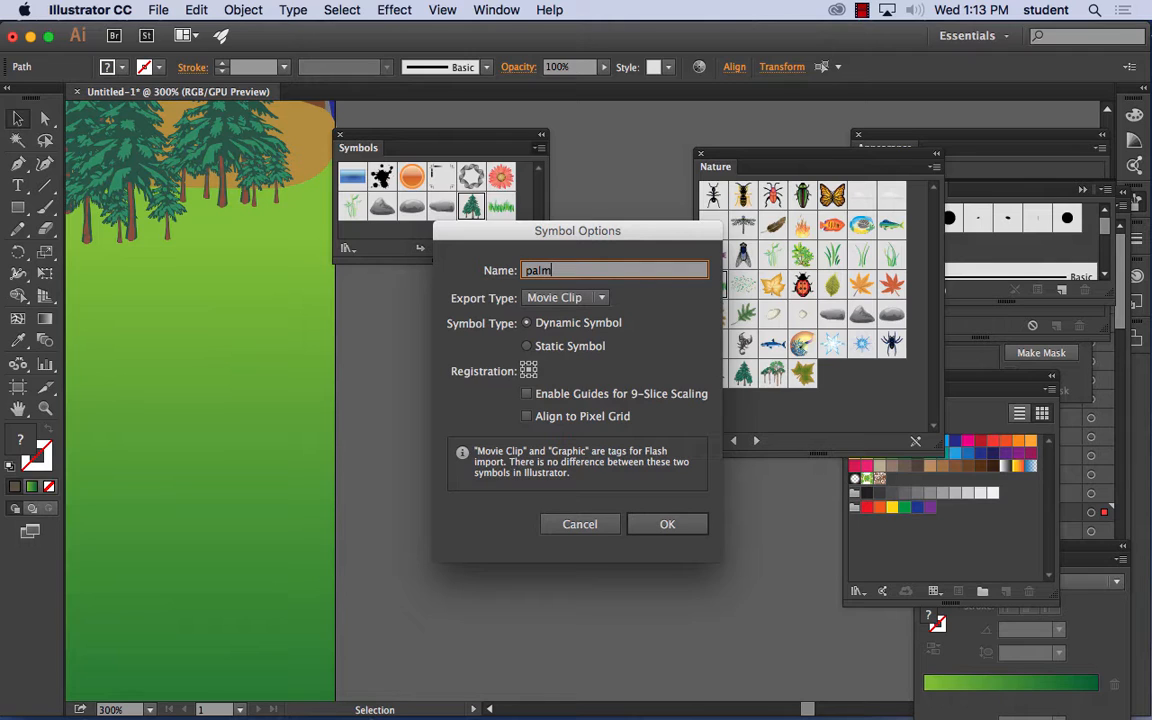
pyautogui.write(' tree')
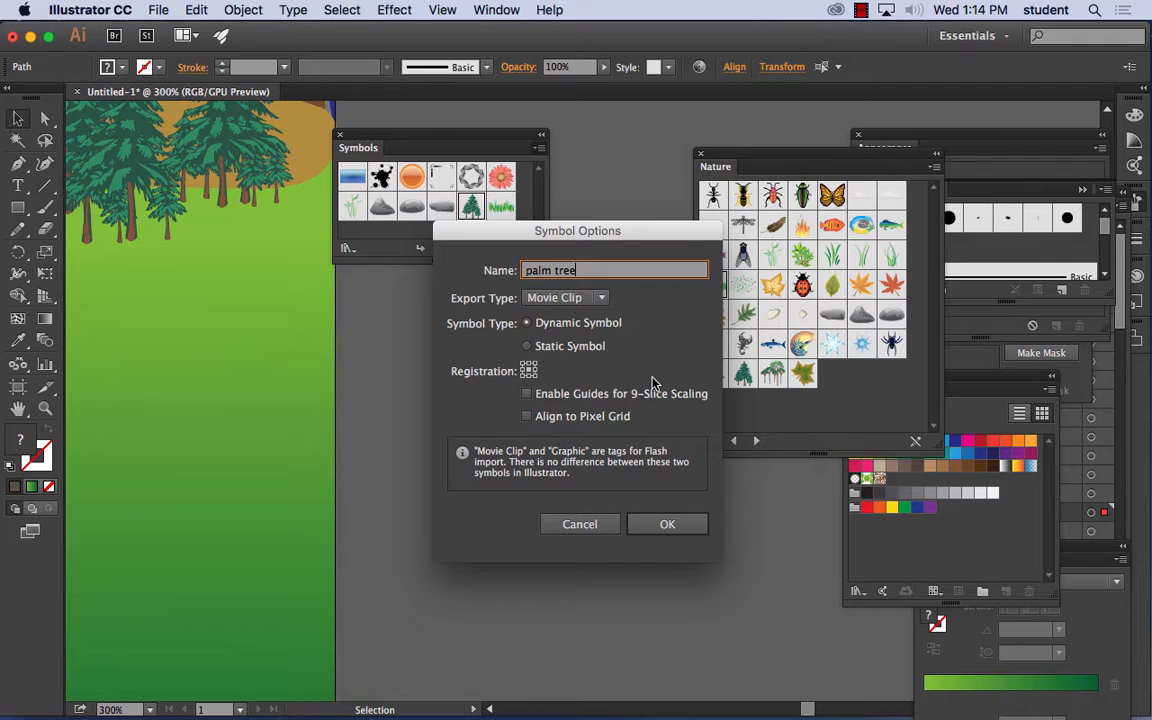
pyautogui.click(558, 297)
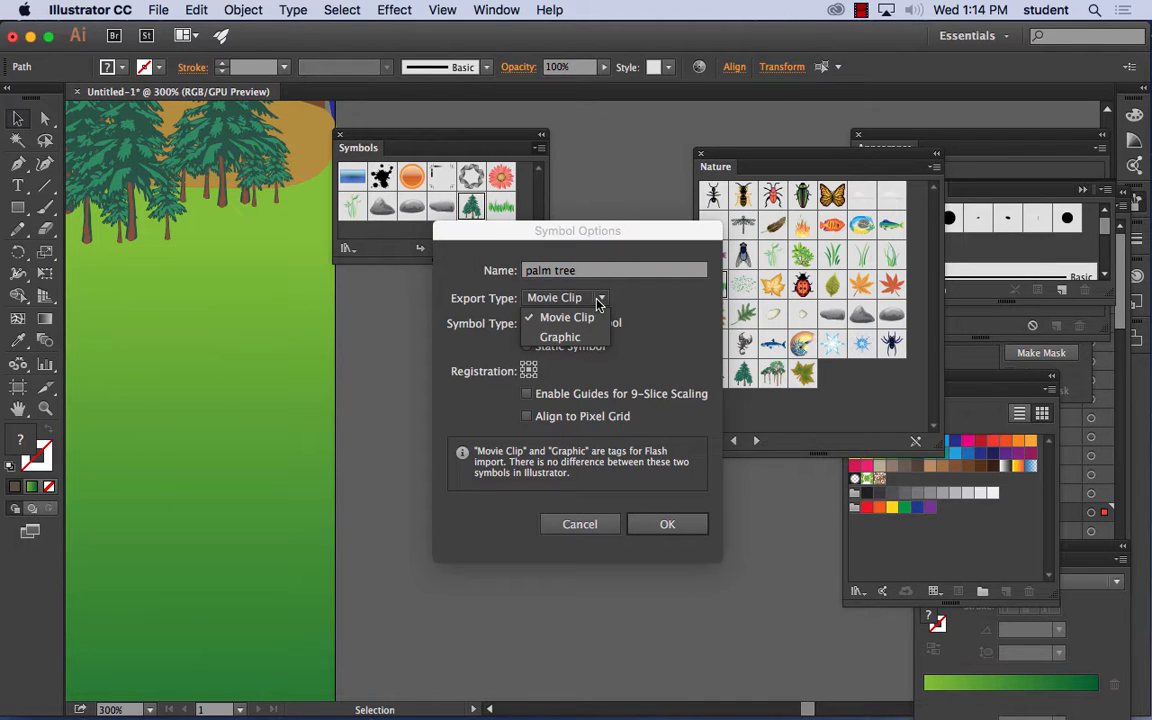
pyautogui.click(563, 337)
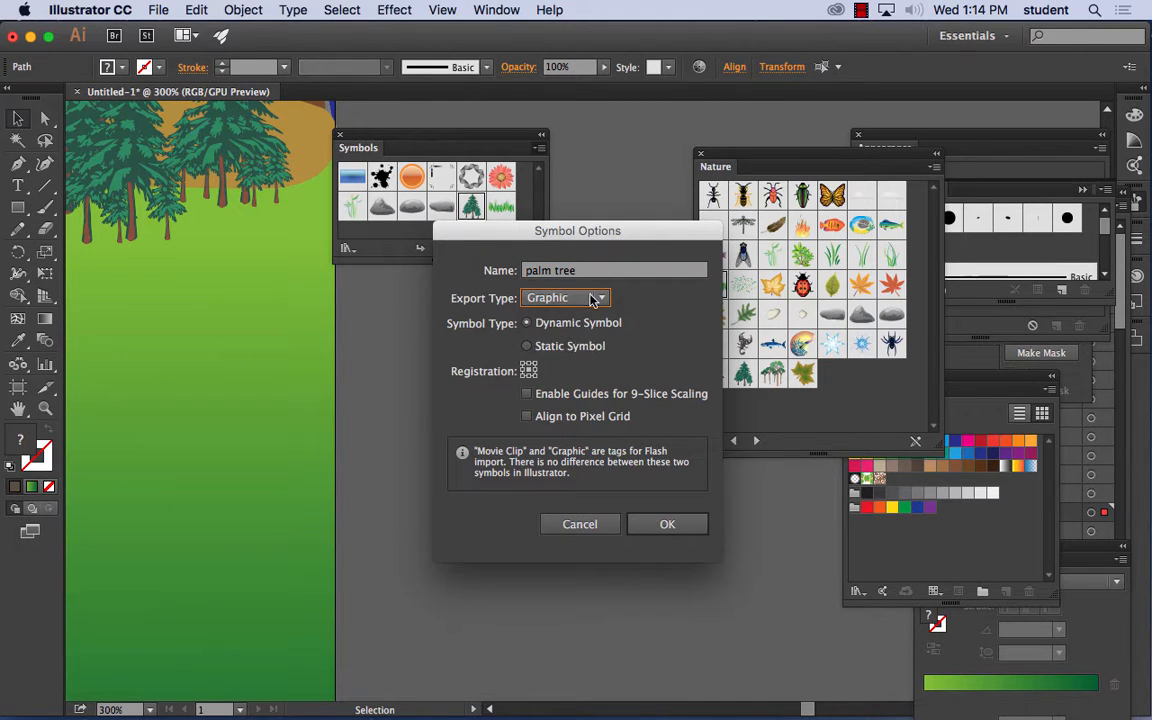
pyautogui.click(599, 299)
pyautogui.click(578, 319)
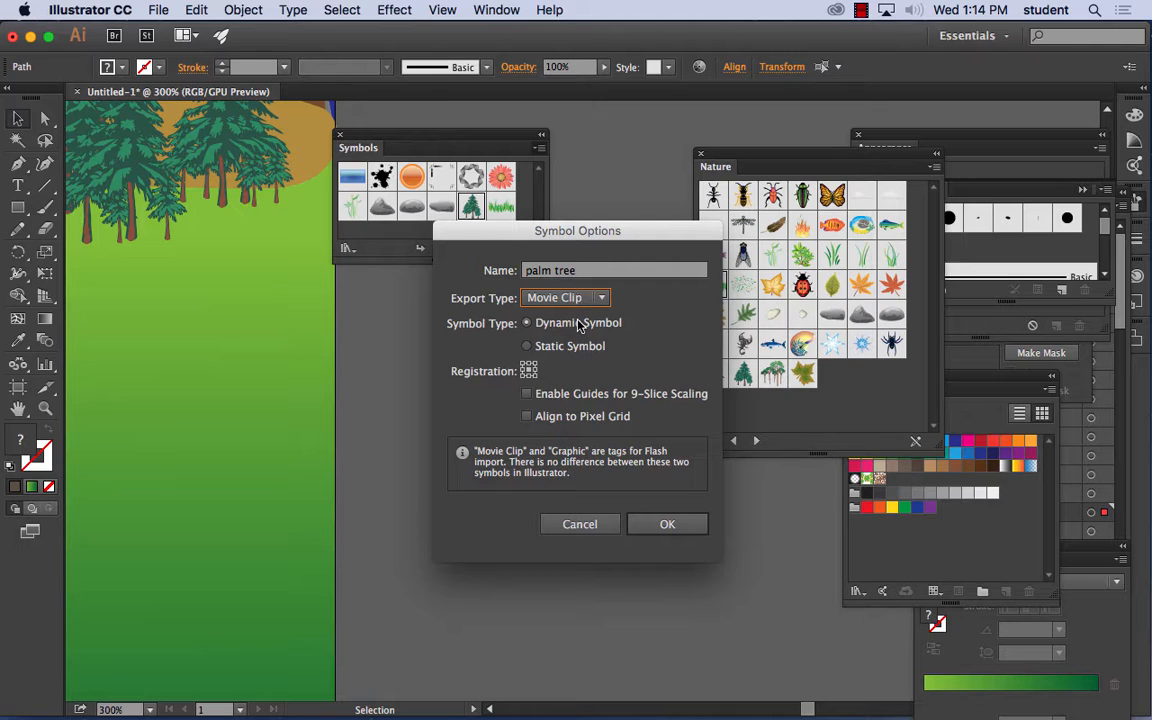
pyautogui.click(595, 524)
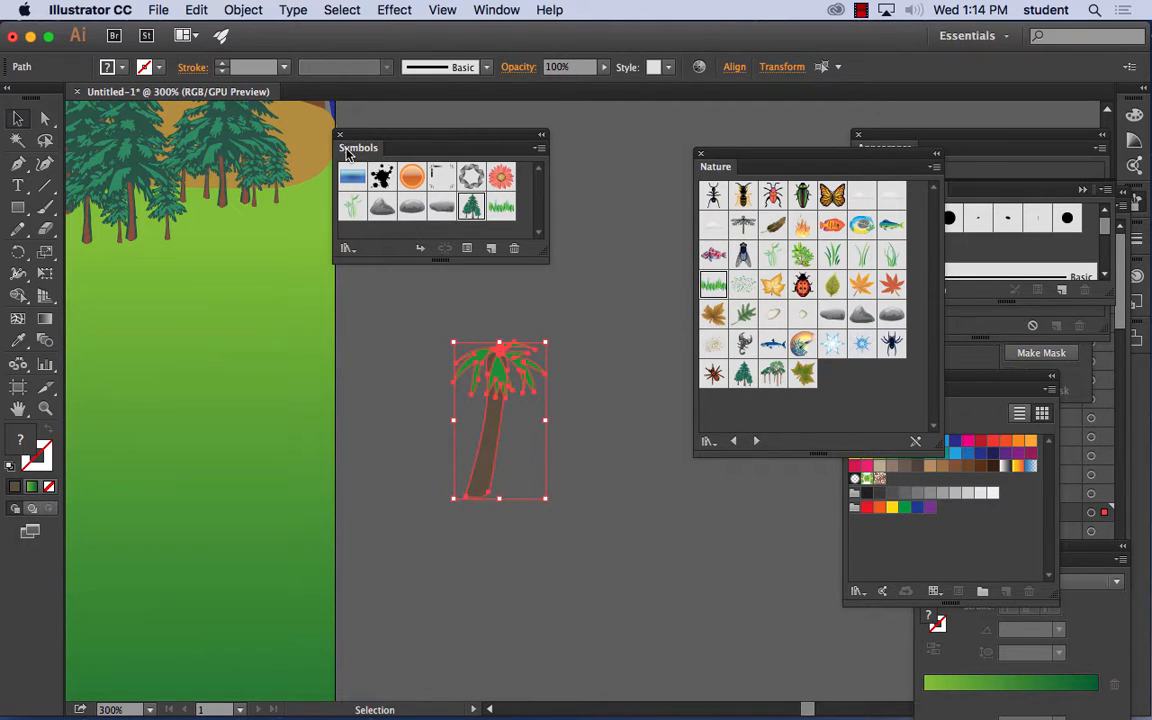
# - Save the selected palm artwork as a new dynamic symbol named "palm tree" with the Movie Clip export type
pyautogui.click(539, 150)
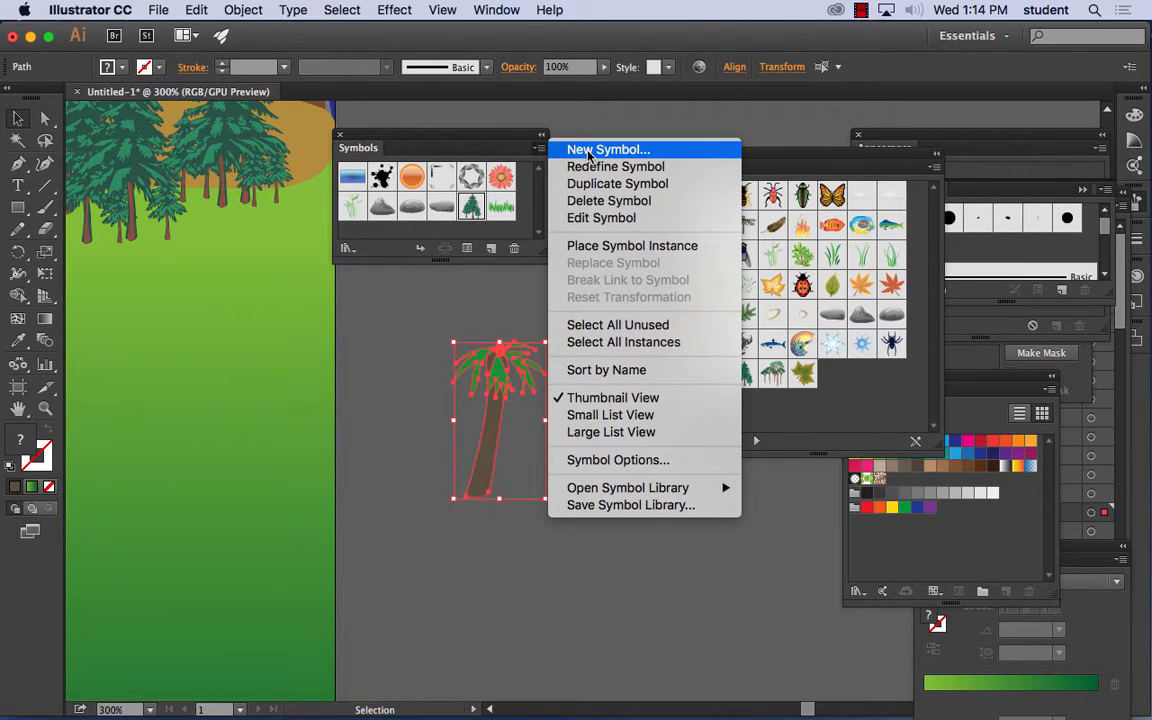
pyautogui.click(589, 152)
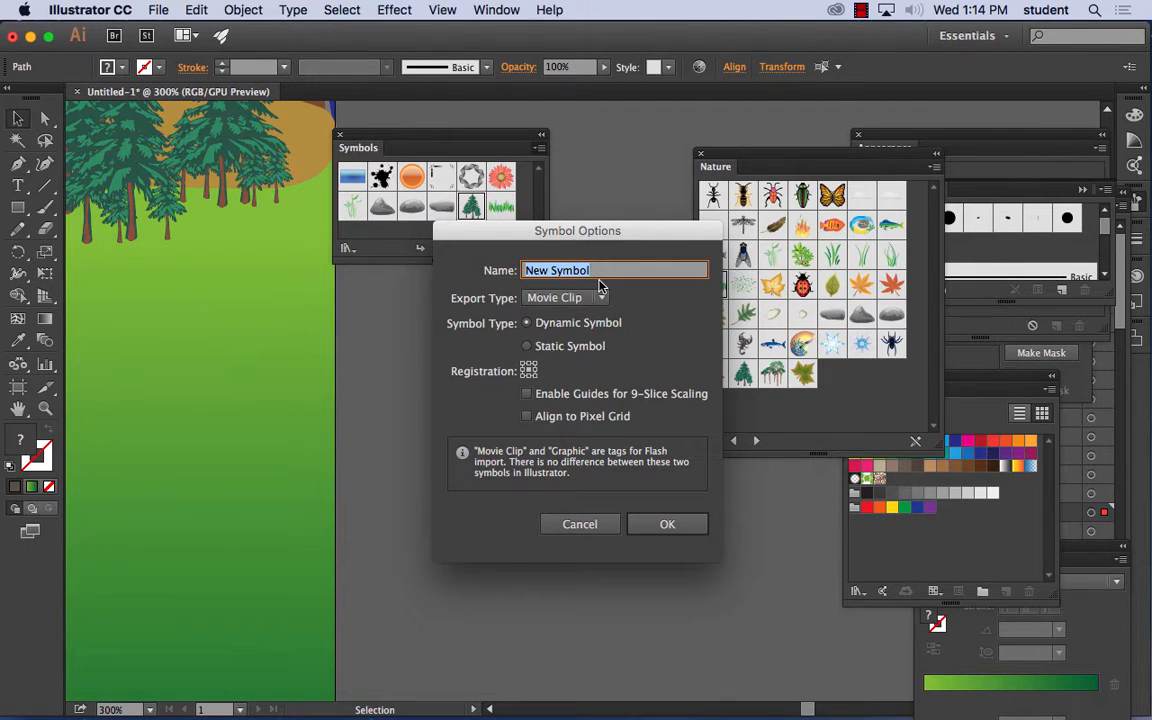
pyautogui.write('palm tree')
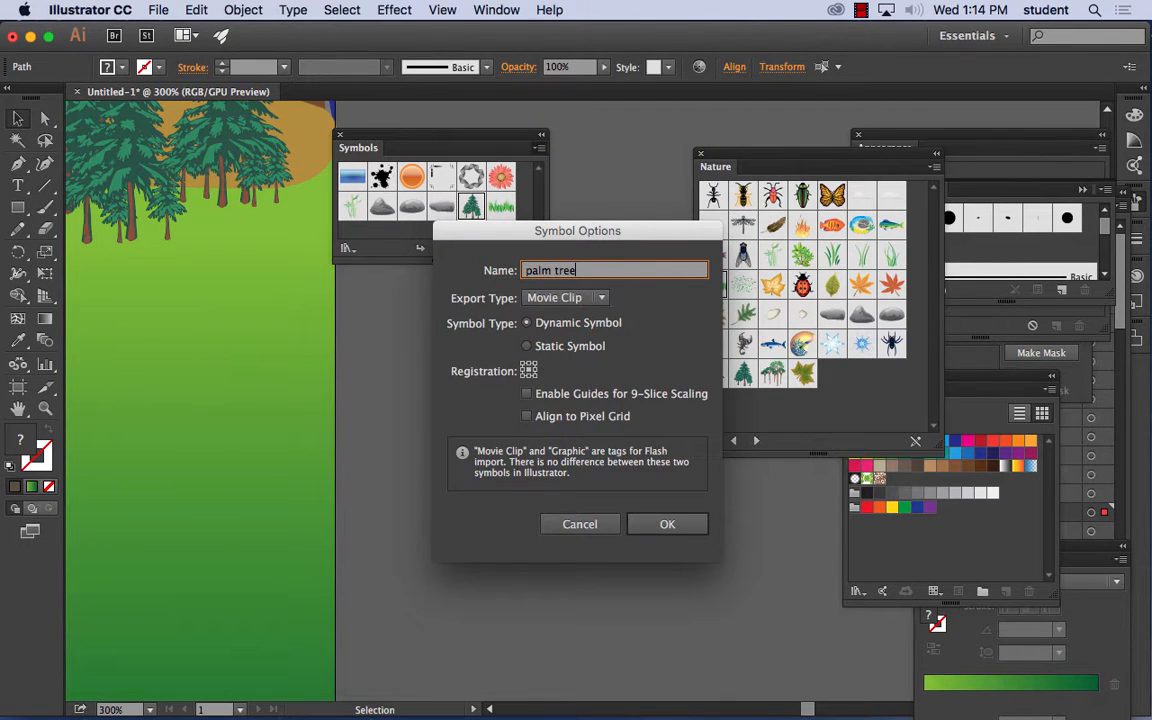
pyautogui.click(585, 298)
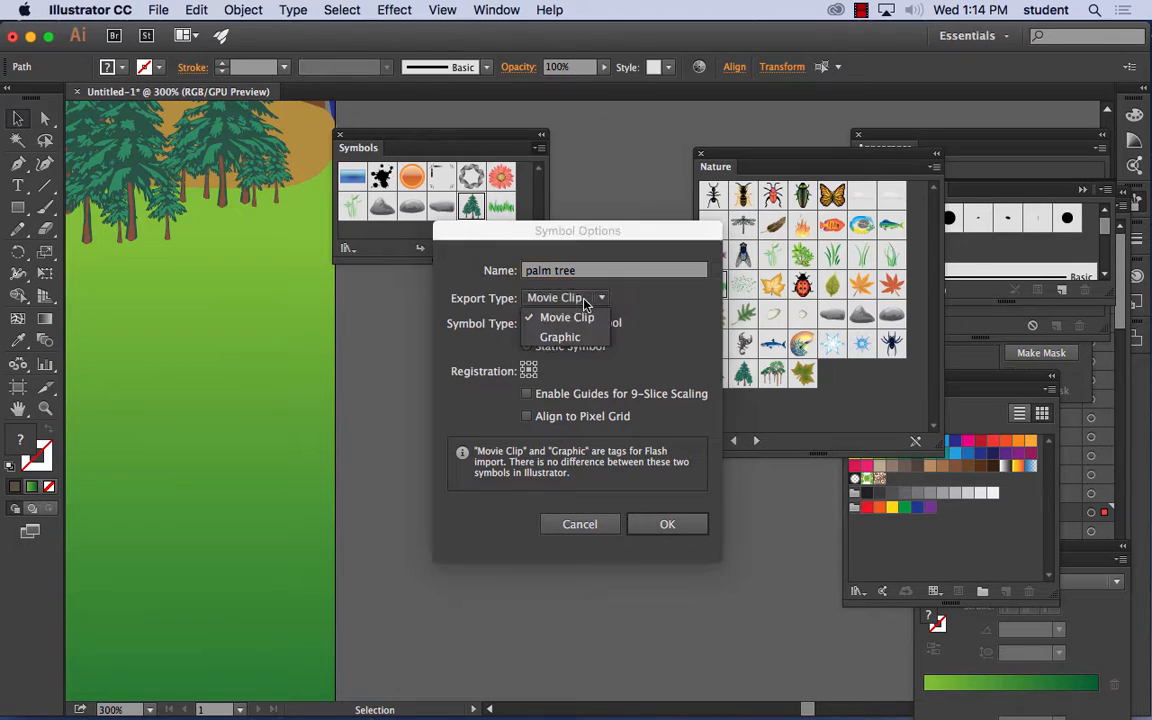
pyautogui.click(583, 318)
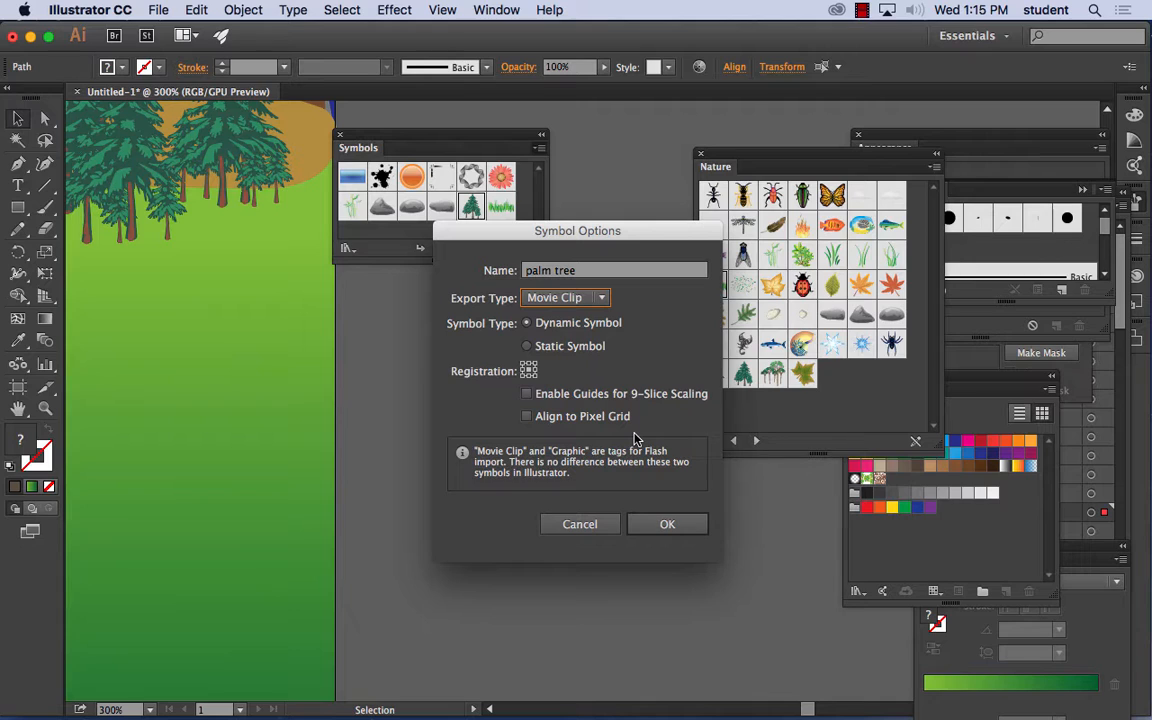
pyautogui.click(666, 524)
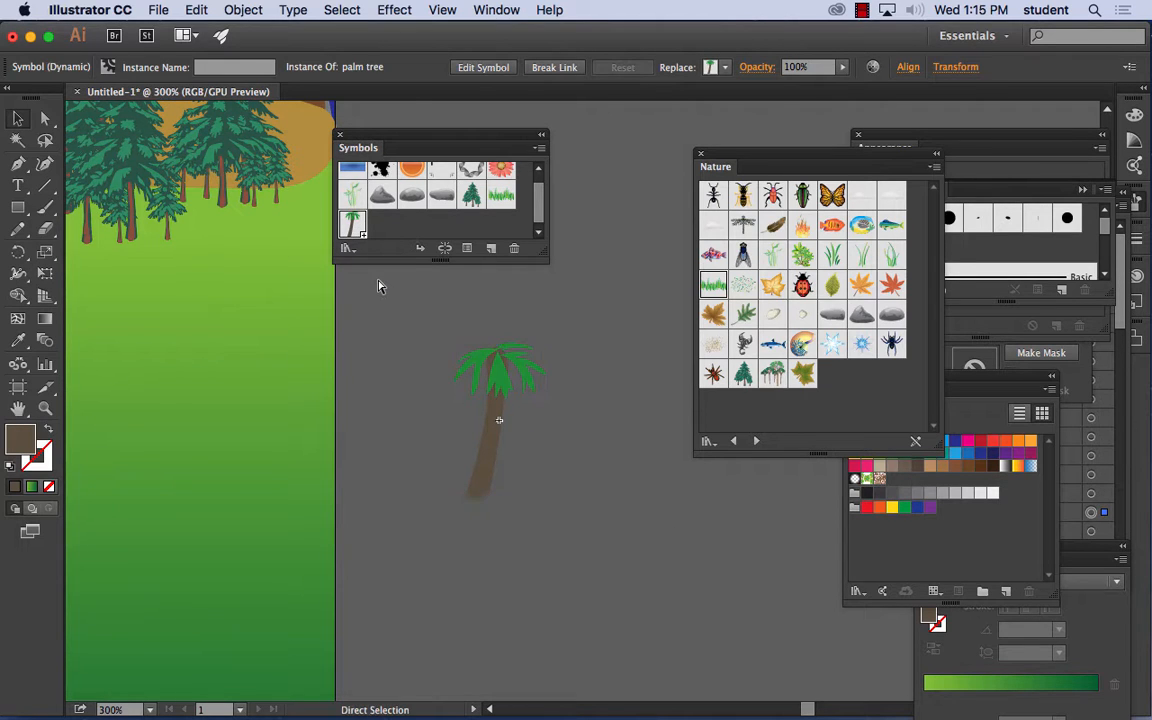
# - Place two instances of the palm tree symbol on the grass beside the upper end of the river
pyautogui.press('super+1')
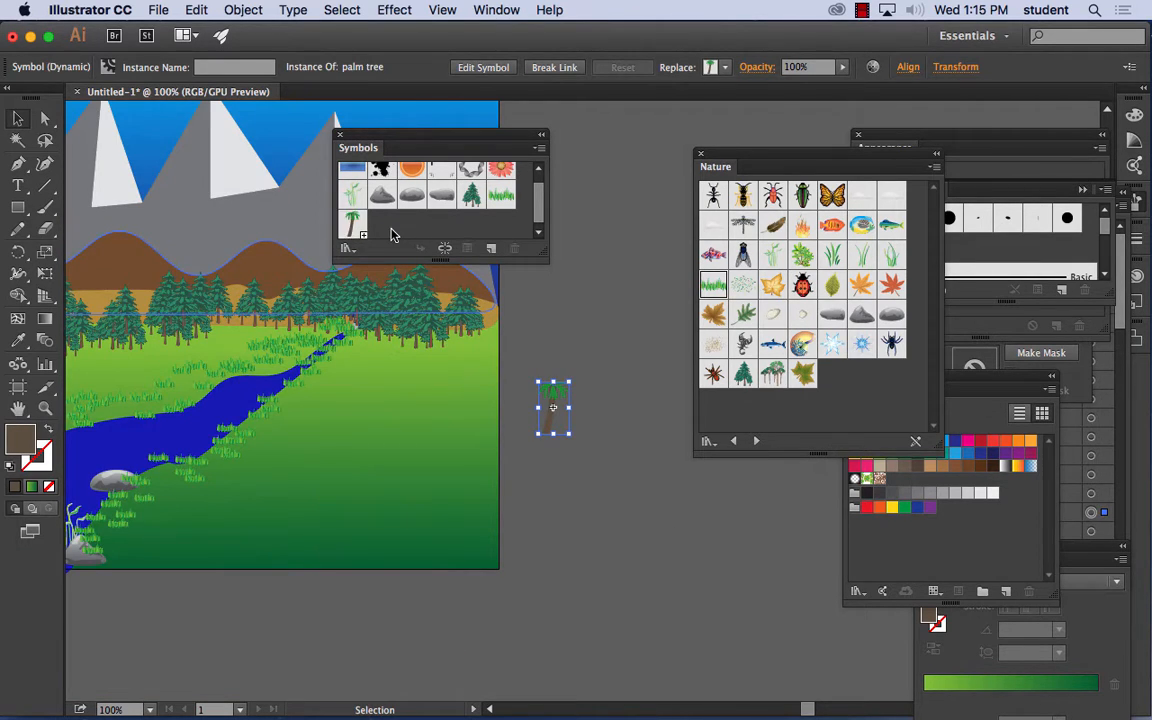
pyautogui.moveTo(355, 230); pyautogui.dragTo(341, 374)
pyautogui.click(196, 9)
pyautogui.click(208, 31)
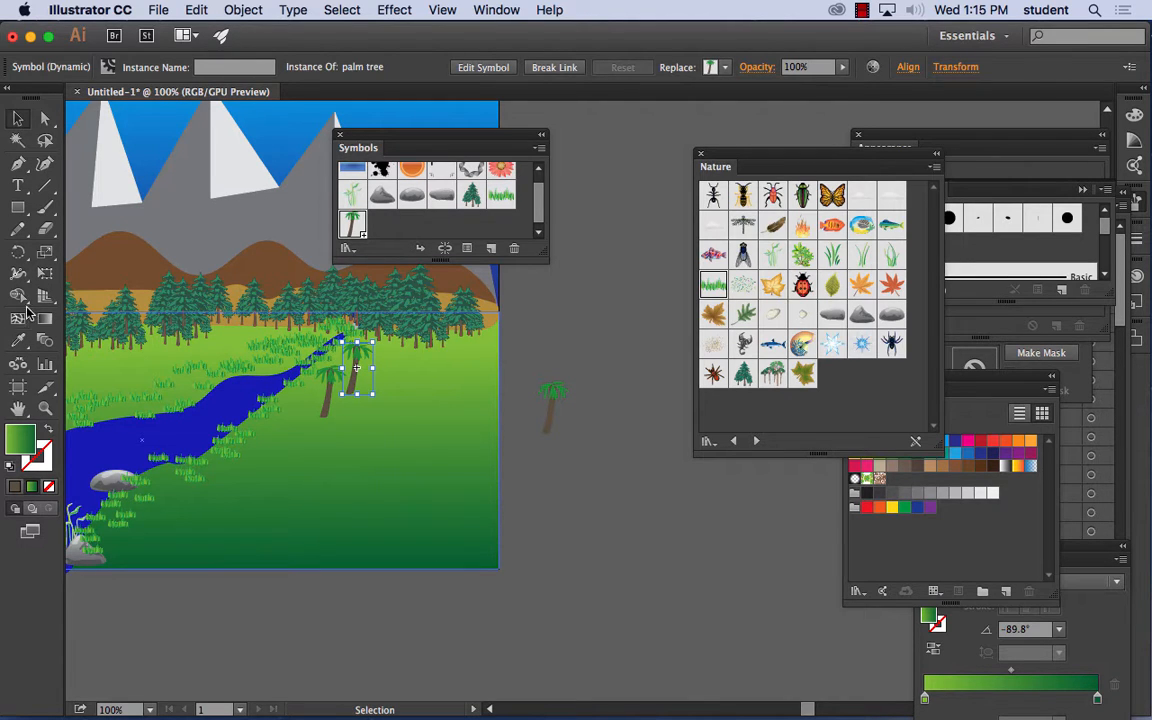
# - Try the Symbol Scruncher on the placed palm trees and the nearby riverbank
pyautogui.click(19, 366)
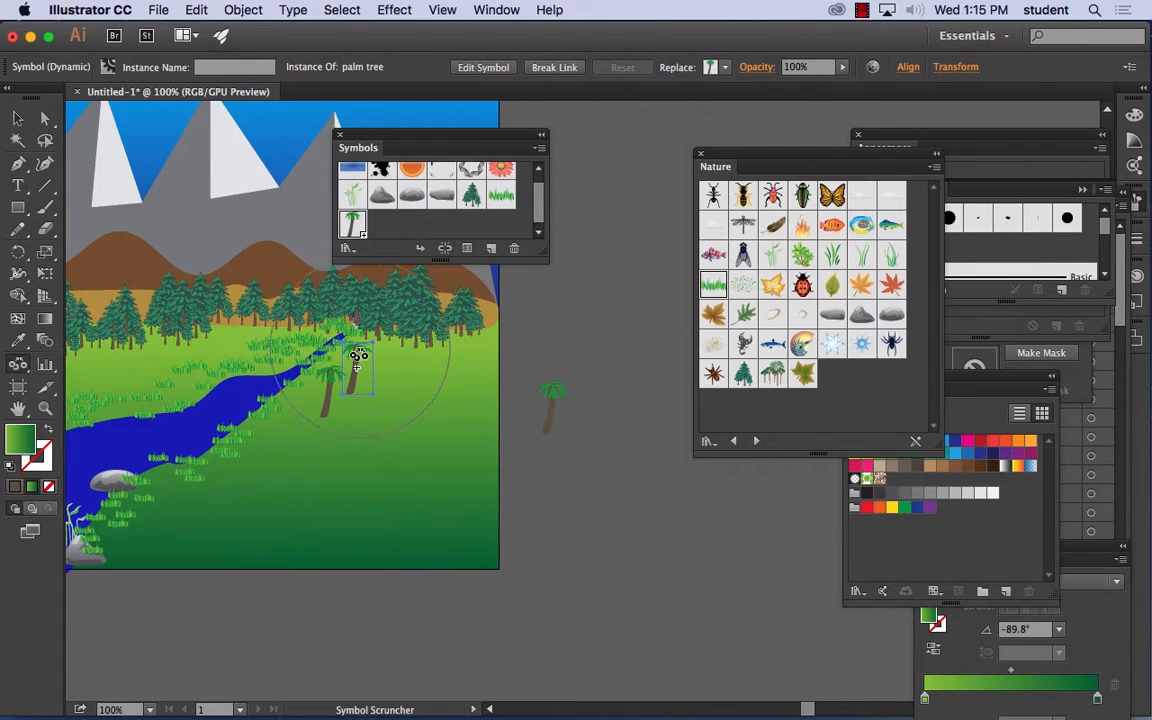
pyautogui.rightClick(361, 351)
pyautogui.click(291, 410)
pyautogui.moveTo(350, 364); pyautogui.dragTo(263, 440)
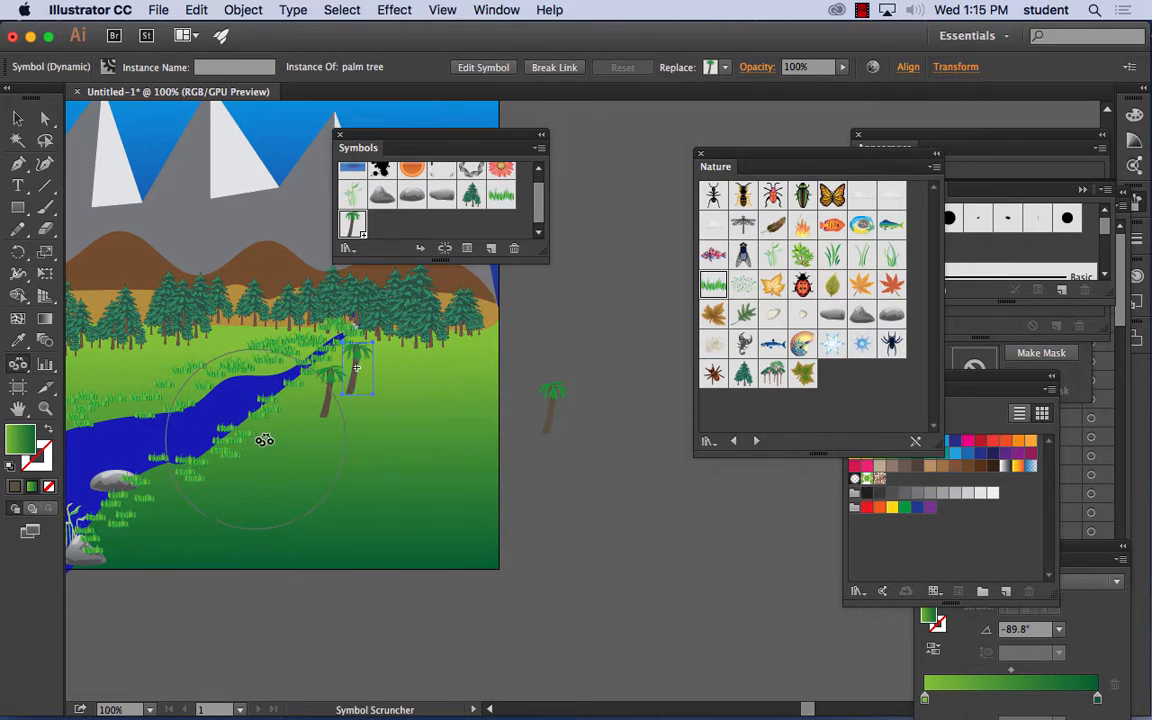
# - Spray palm tree symbols across the grass on both sides of the river with the Symbol Sprayer, leaving nothing selected
pyautogui.moveTo(25, 368); pyautogui.dragTo(60, 333)
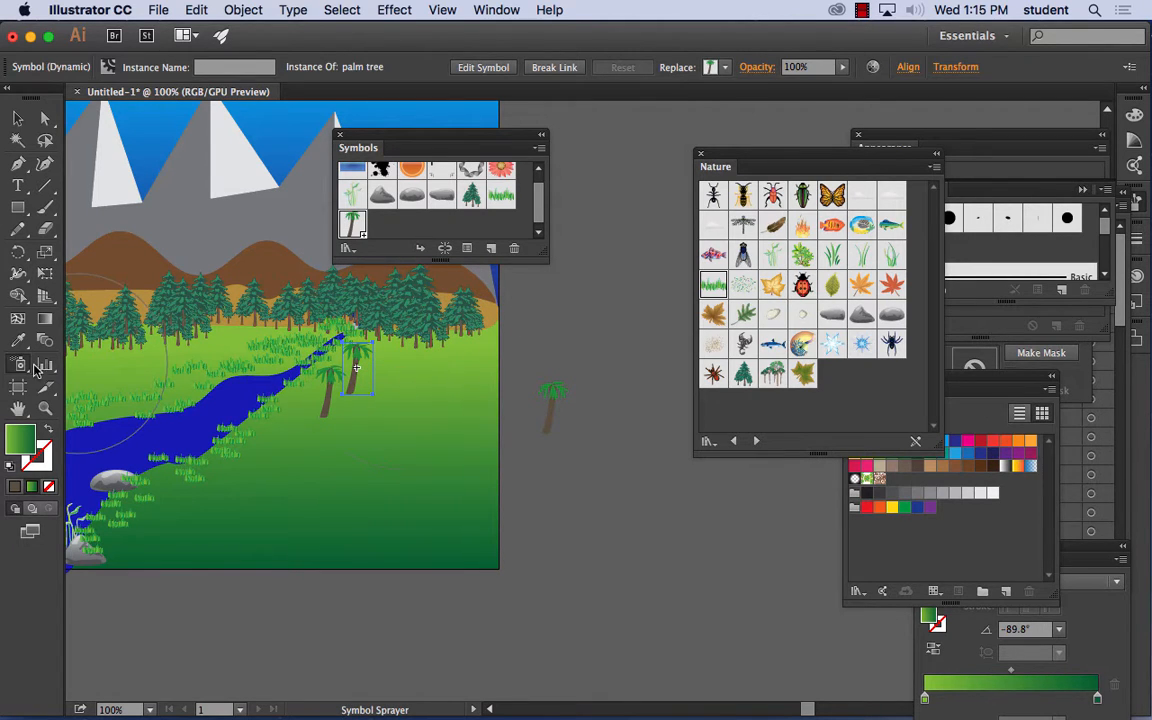
pyautogui.moveTo(408, 368)
pyautogui.mouseDown()
pyautogui.moveTo(330, 345)
pyautogui.moveTo(215, 385)
pyautogui.moveTo(365, 345)
pyautogui.moveTo(410, 389)
pyautogui.moveTo(370, 501)
pyautogui.moveTo(419, 436)
pyautogui.moveTo(482, 385)
pyautogui.mouseUp()
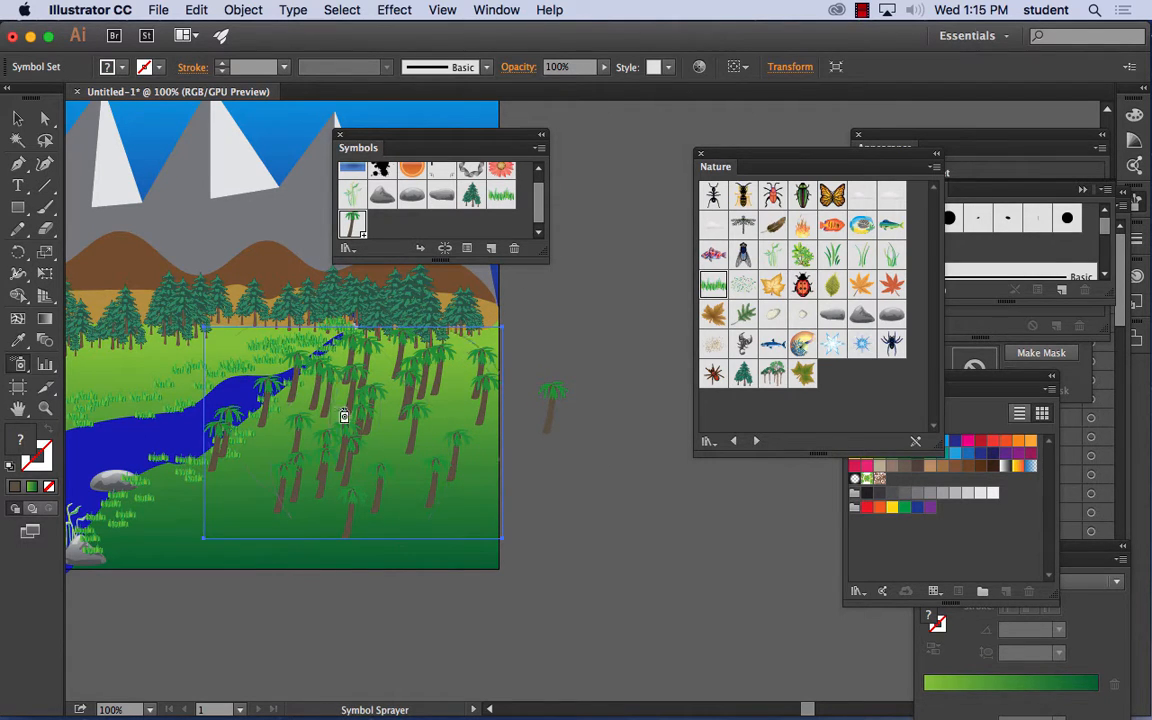
pyautogui.press('v')
pyautogui.press('super+minus')
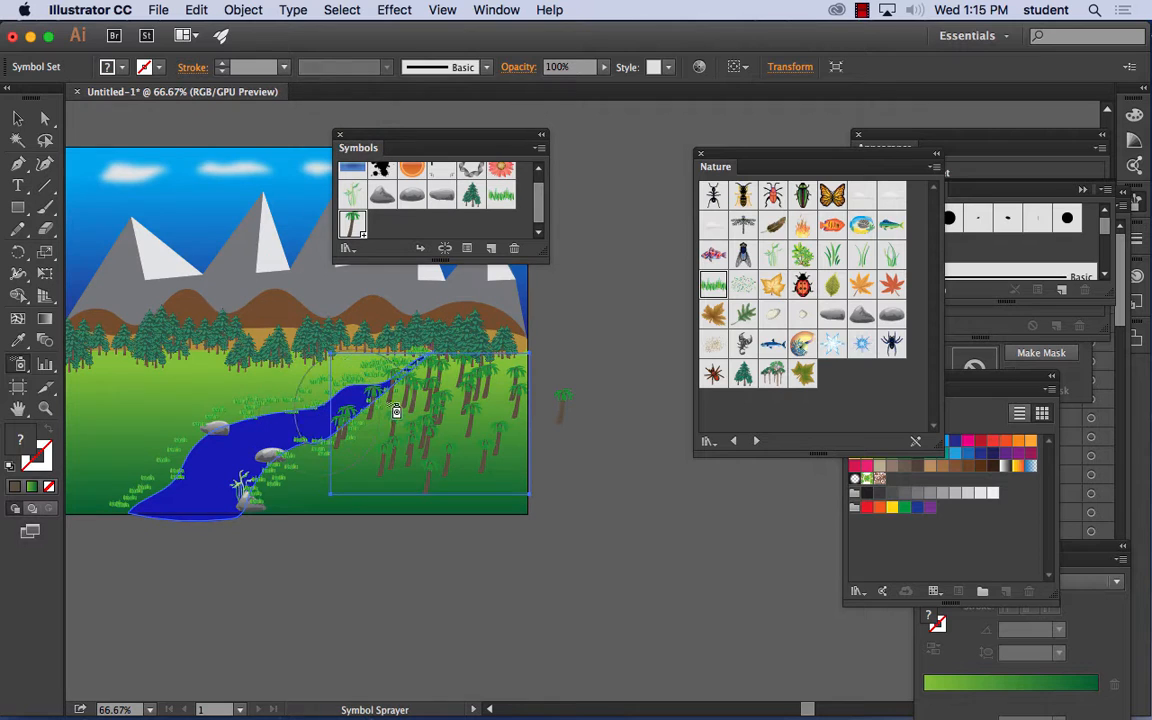
pyautogui.moveTo(155, 411)
pyautogui.mouseDown()
pyautogui.moveTo(90, 426)
pyautogui.moveTo(301, 406)
pyautogui.moveTo(263, 408)
pyautogui.mouseUp()
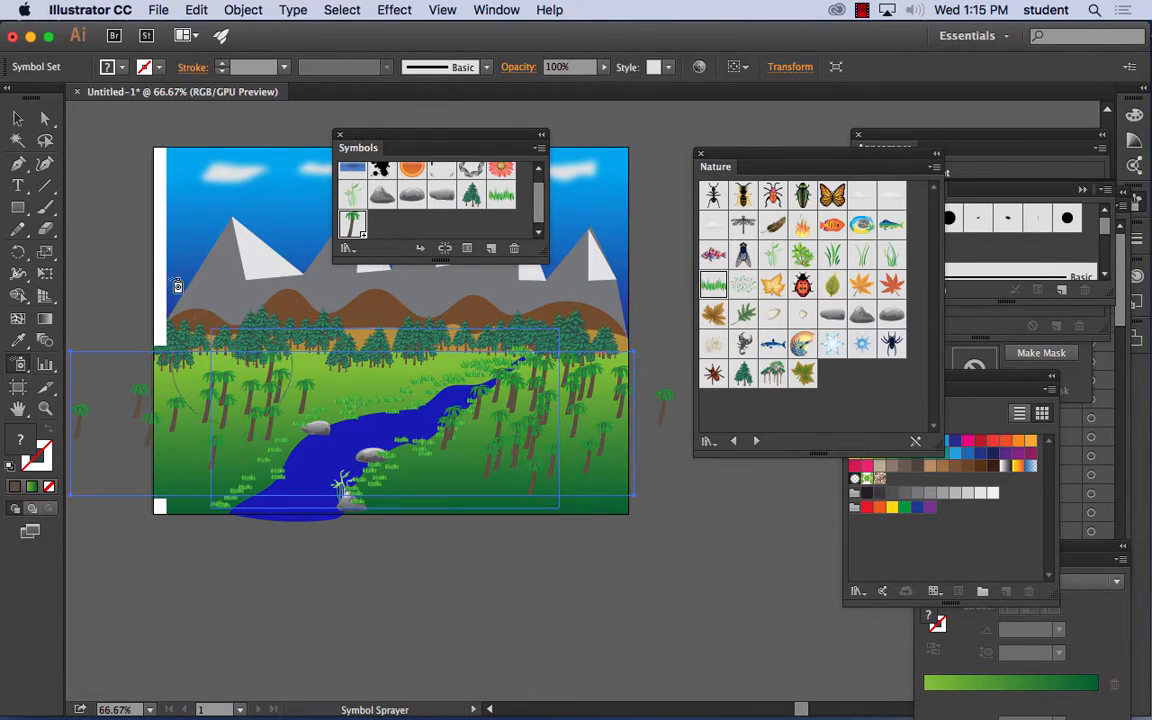
pyautogui.press('v')
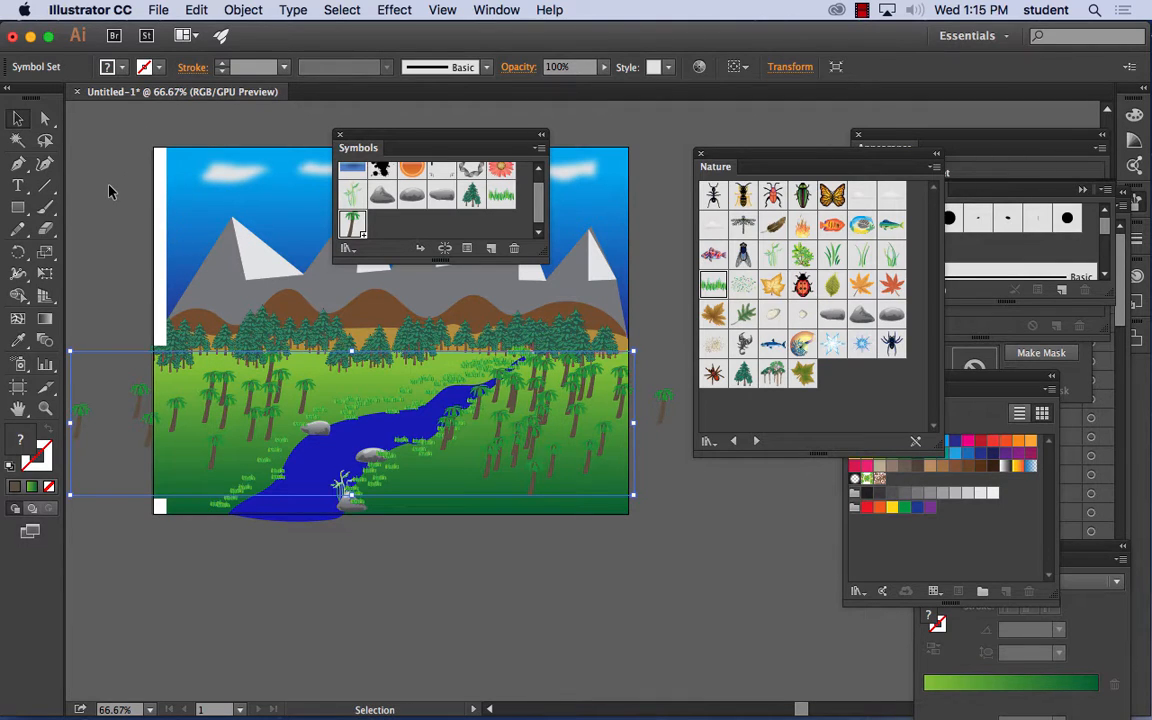
pyautogui.click(110, 190)
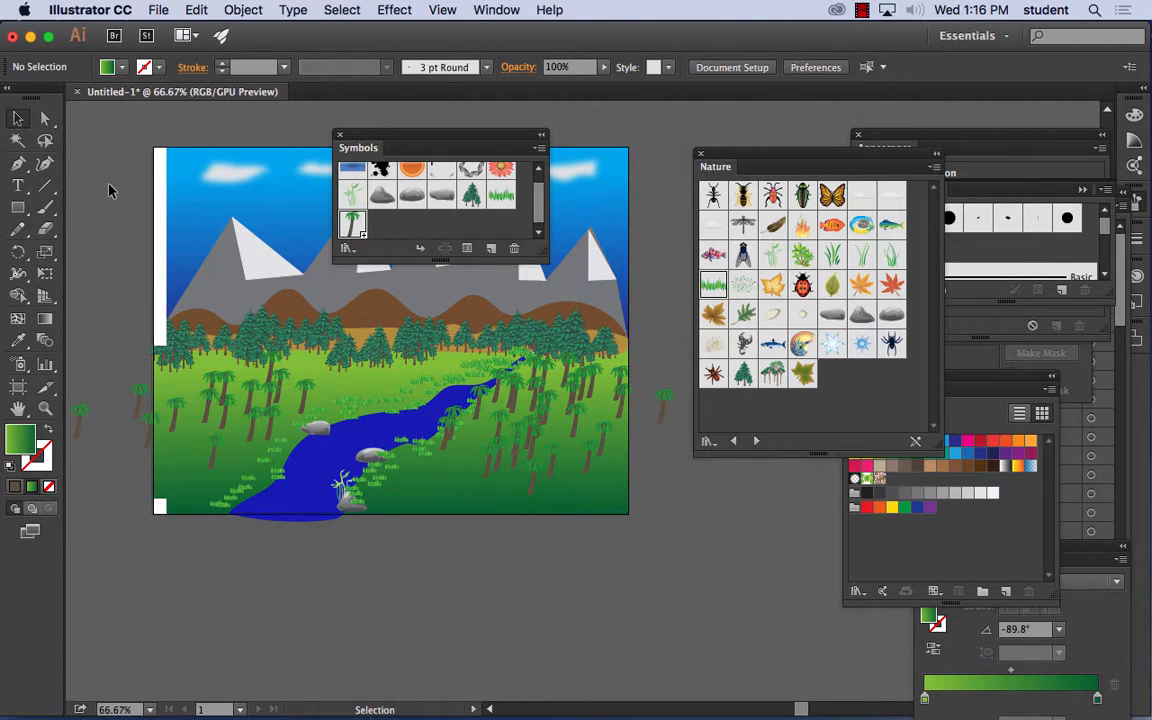
pyautogui.click(862, 12)
pyautogui.click(866, 48)
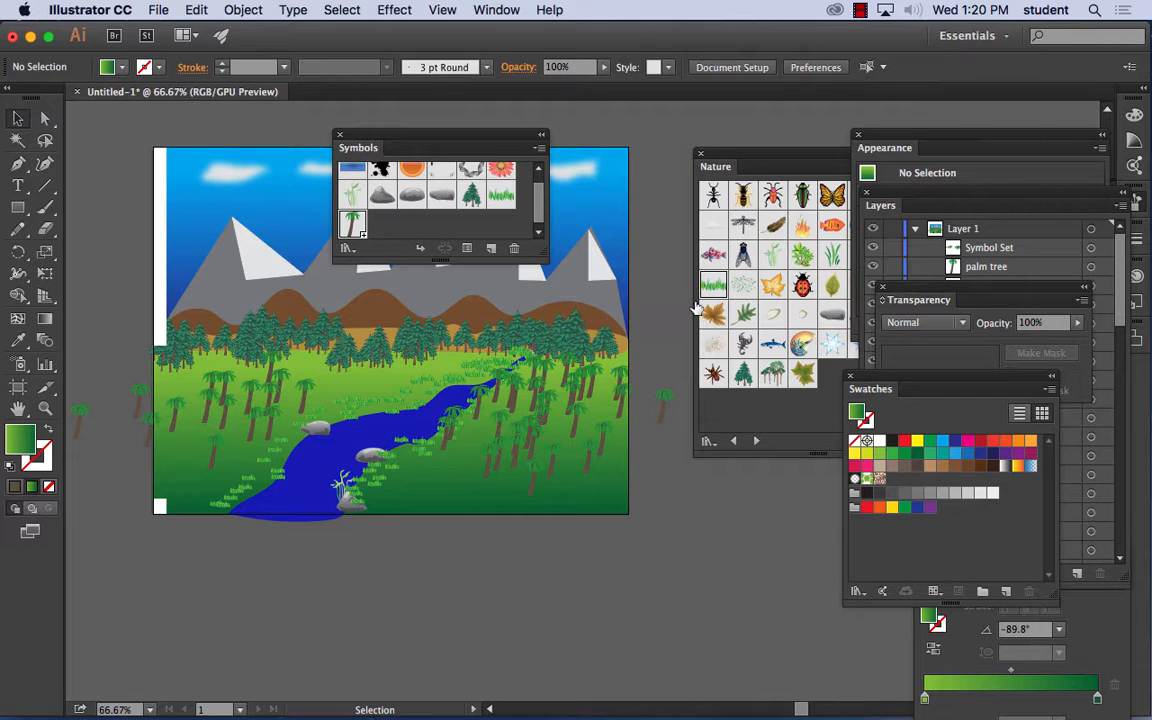
# - Start placing an external file and open the instructor's personal folder on the Desktop
pyautogui.click(160, 10)
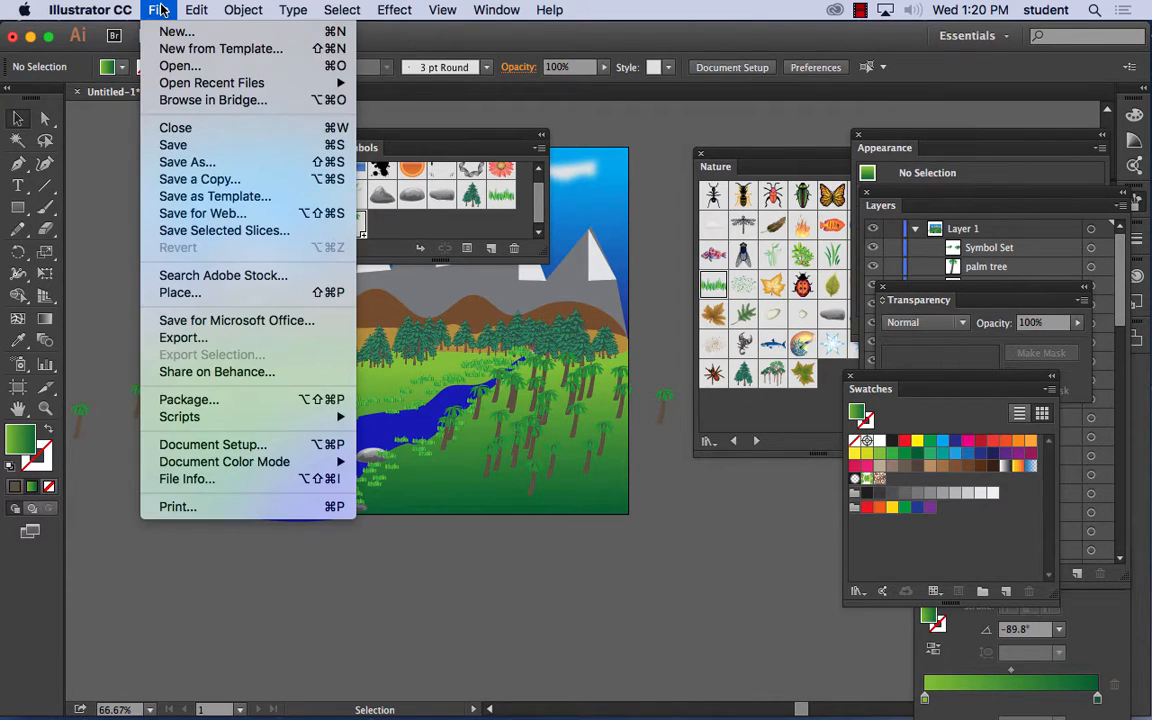
pyautogui.click(227, 294)
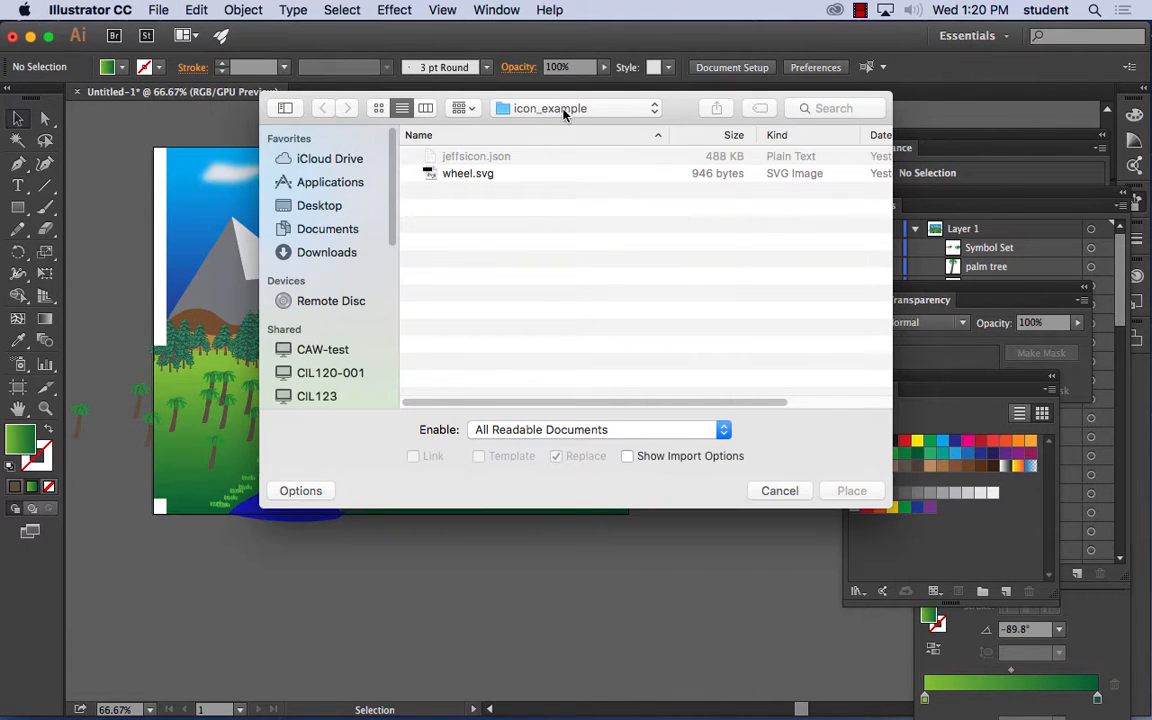
pyautogui.click(510, 110)
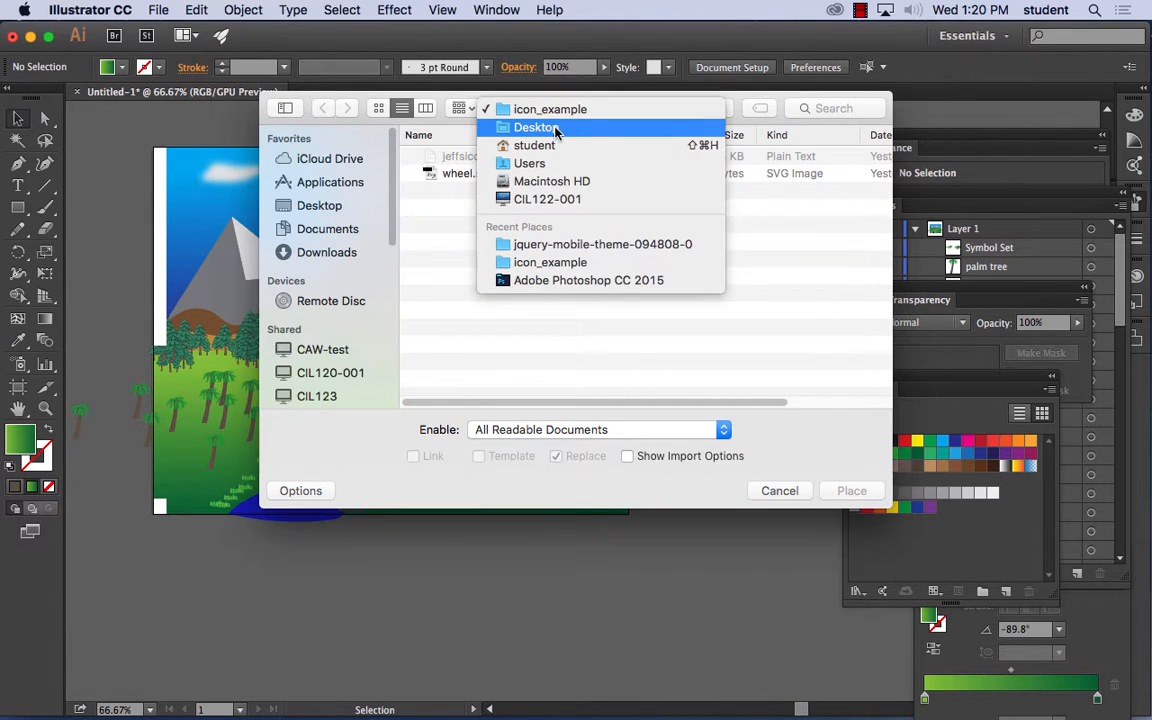
pyautogui.click(553, 128)
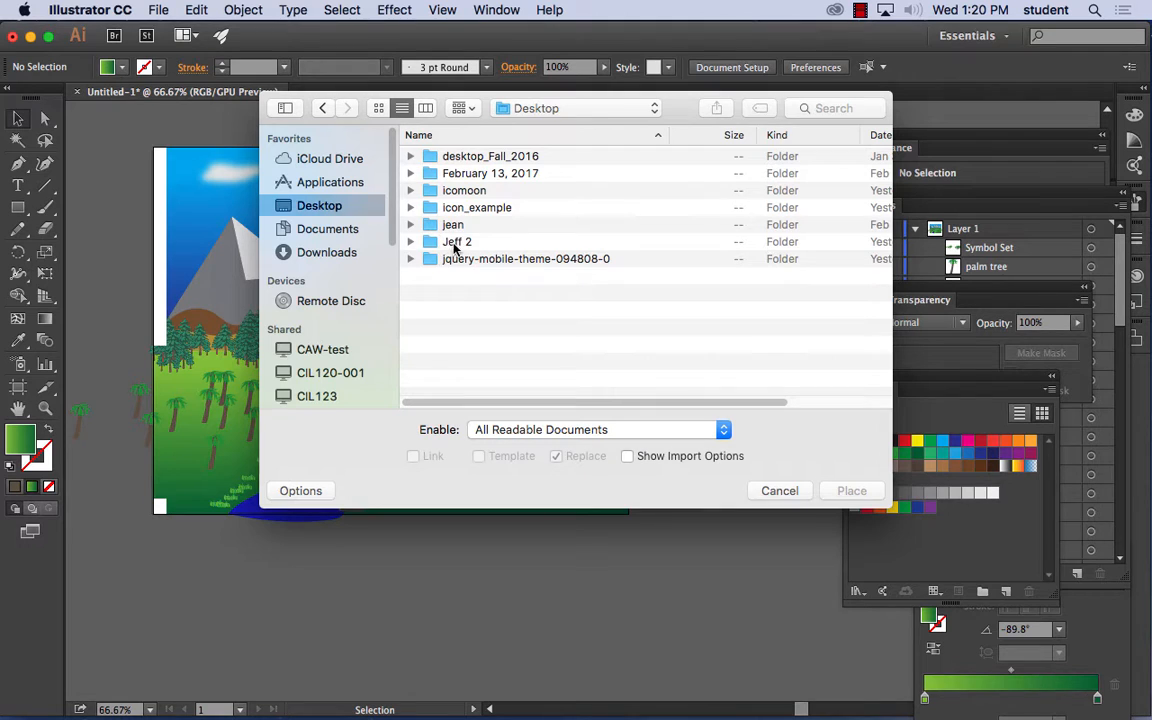
pyautogui.doubleClick(447, 243)
# - Browse the instructor's personal folder and its feb23 subfolder for a file to place
pyautogui.scroll(-4, 533, 307)
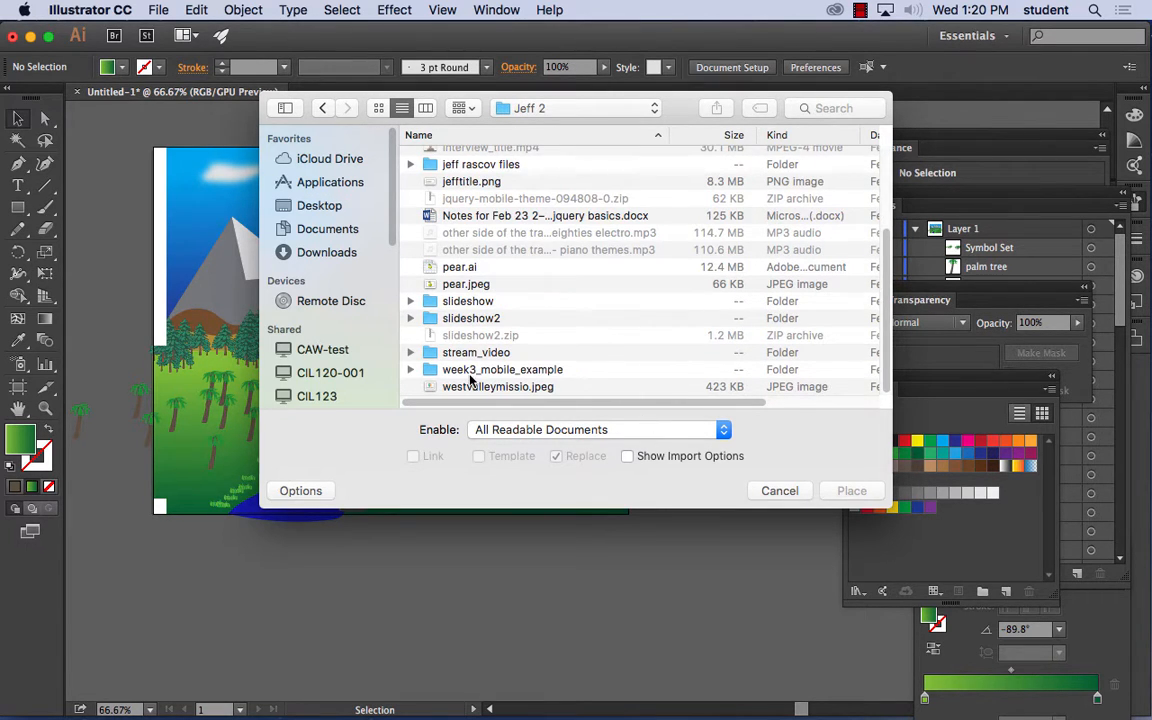
pyautogui.scroll(1, 466, 350)
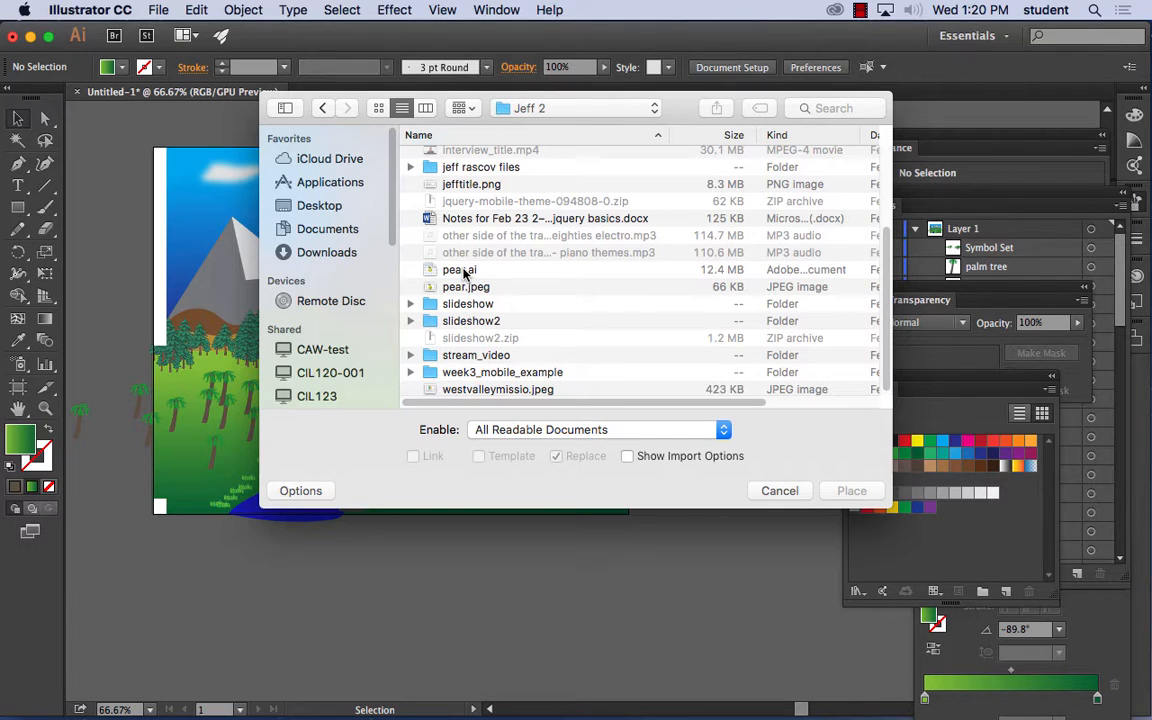
pyautogui.scroll(-1, 500, 305)
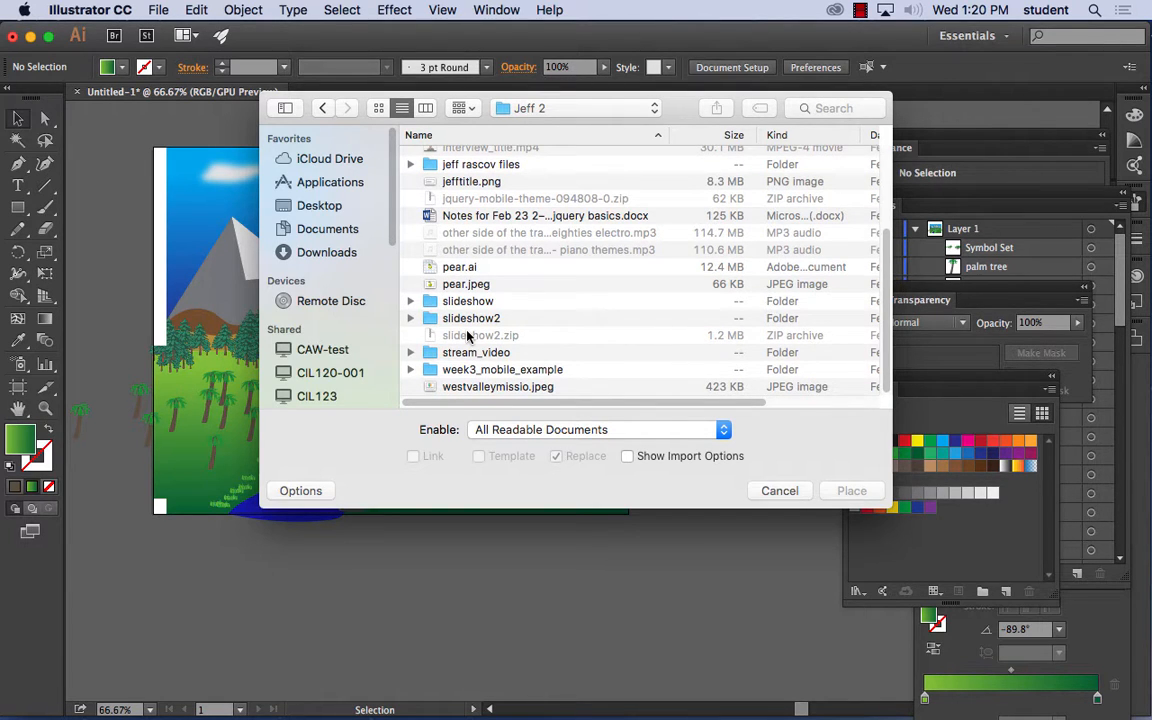
pyautogui.scroll(5, 468, 338)
pyautogui.scroll(-5, 472, 340)
pyautogui.scroll(5, 474, 340)
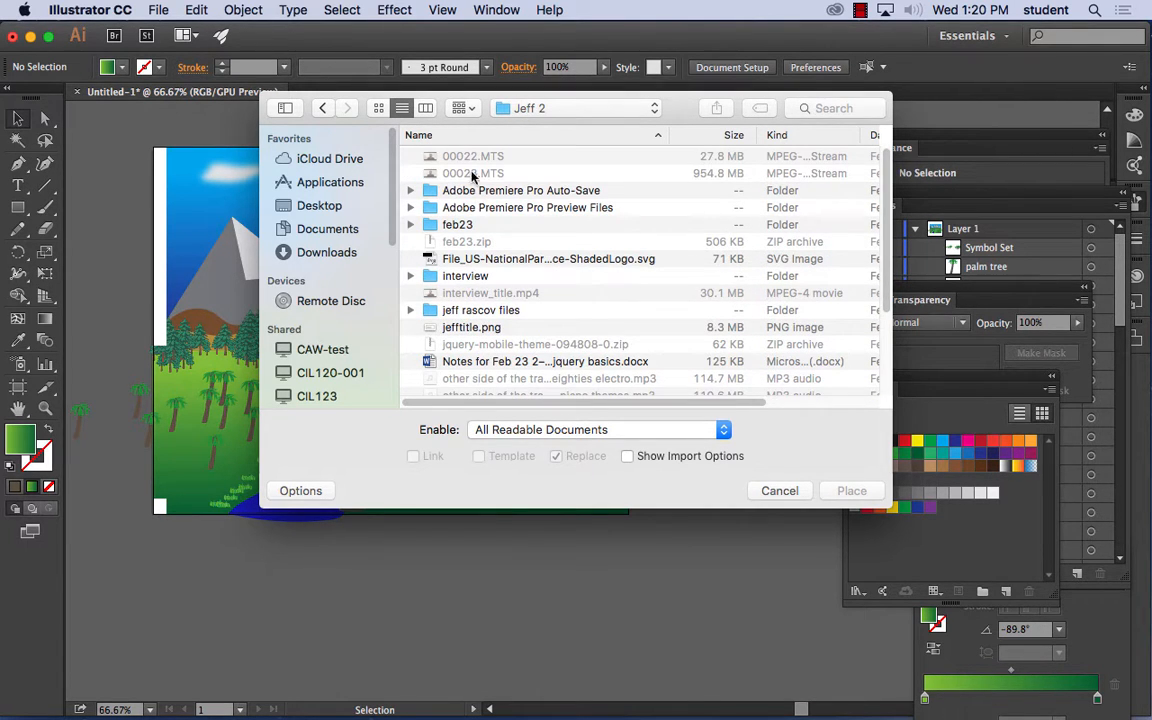
pyautogui.click(446, 225)
pyautogui.doubleClick(446, 225)
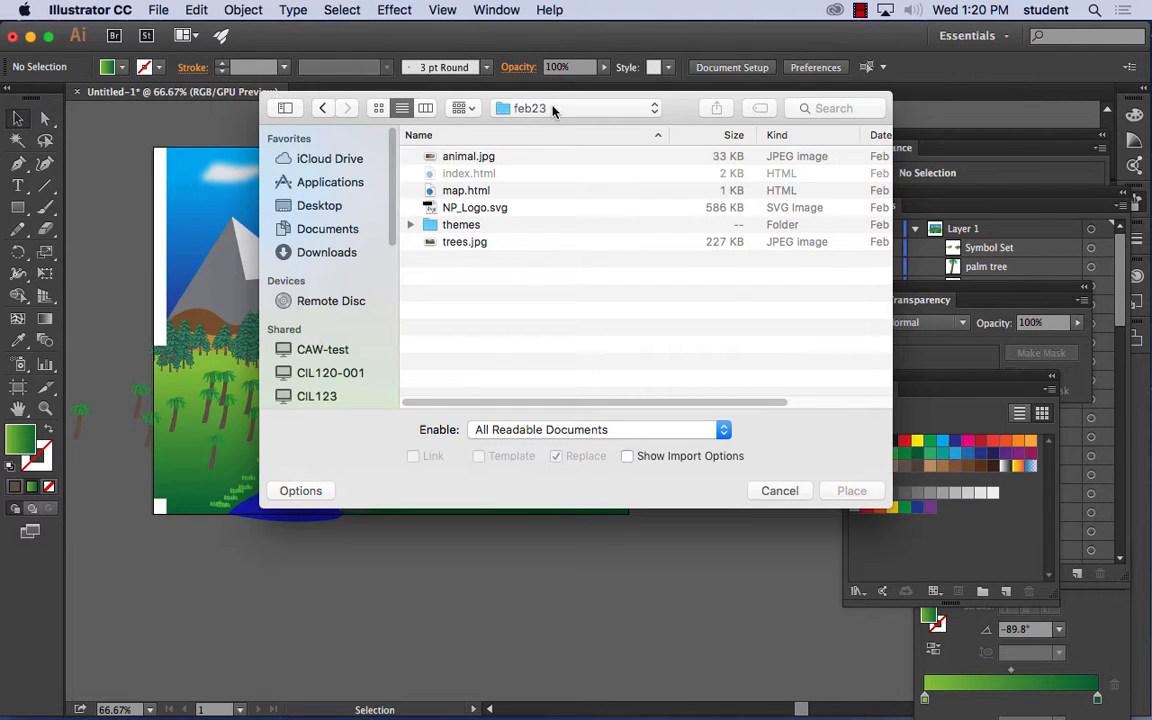
pyautogui.click(553, 110)
pyautogui.click(490, 118)
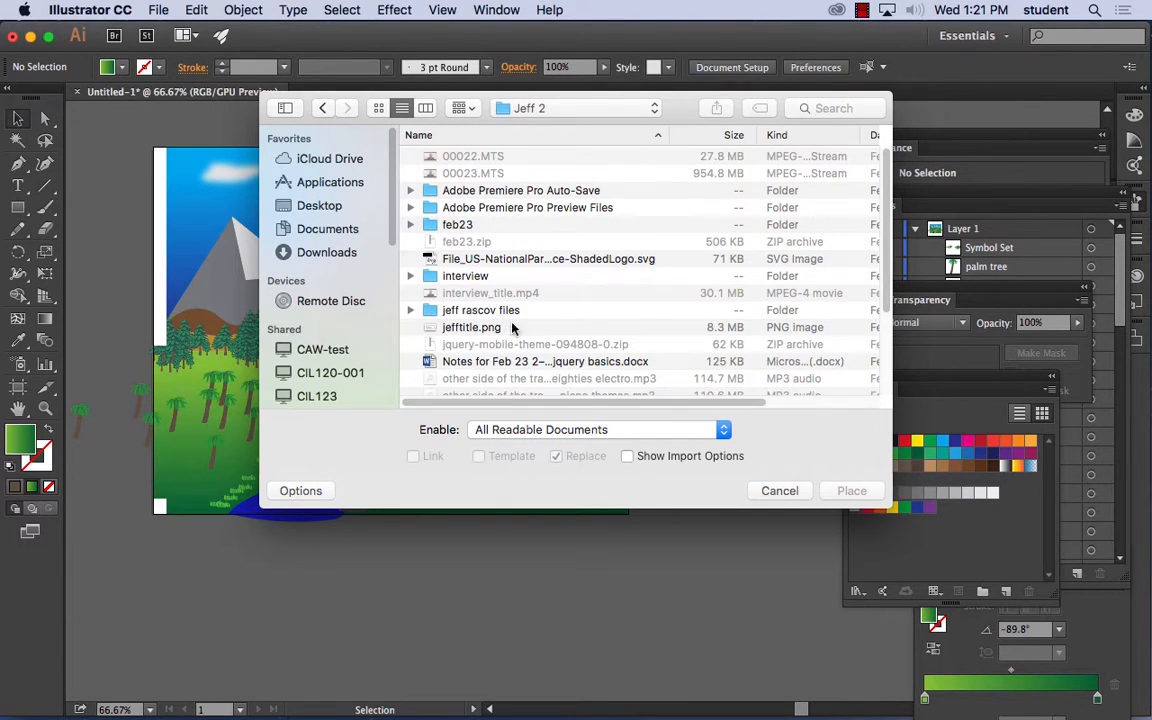
pyautogui.scroll(-5, 515, 328)
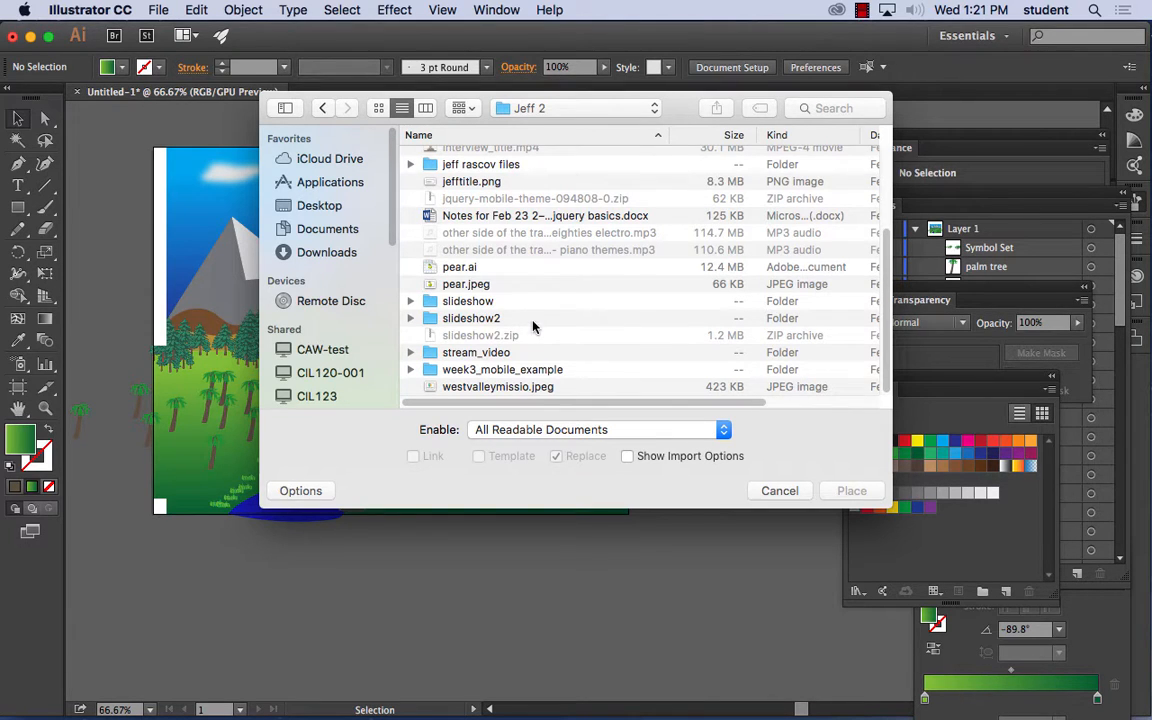
pyautogui.scroll(5, 530, 328)
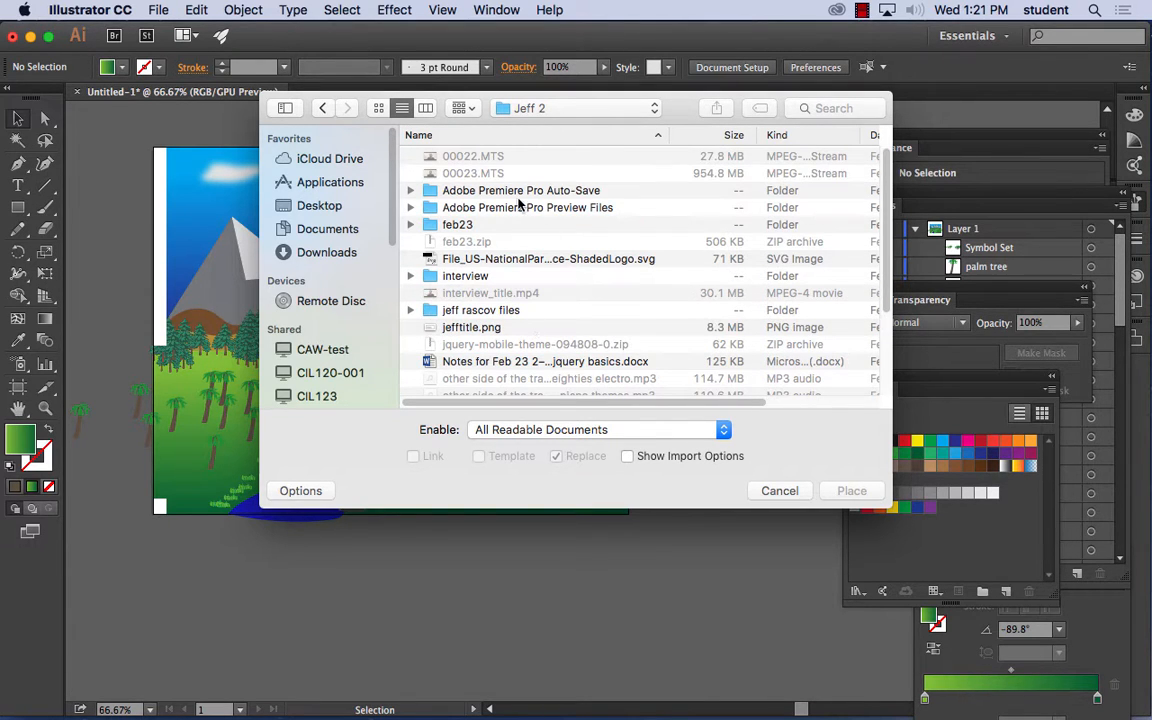
pyautogui.click(322, 108)
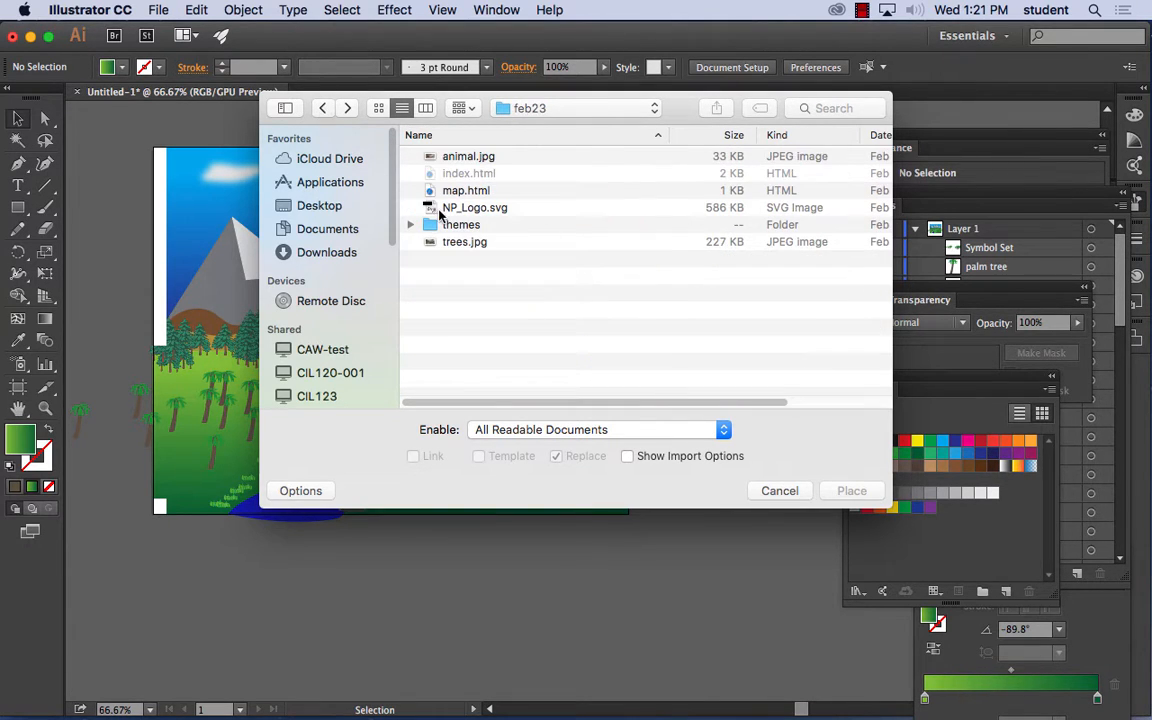
pyautogui.click(322, 108)
# - Choose pear.ai from the instructor's personal folder and start placing it with the import options shown
pyautogui.scroll(-5, 480, 240)
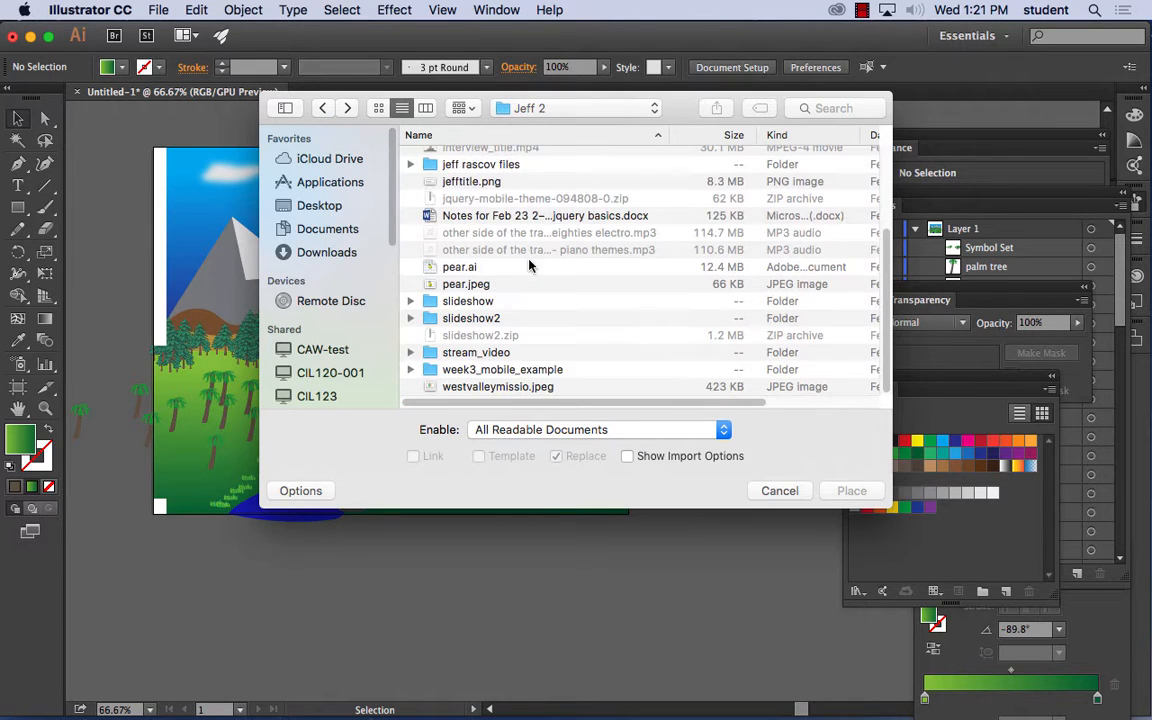
pyautogui.click(462, 268)
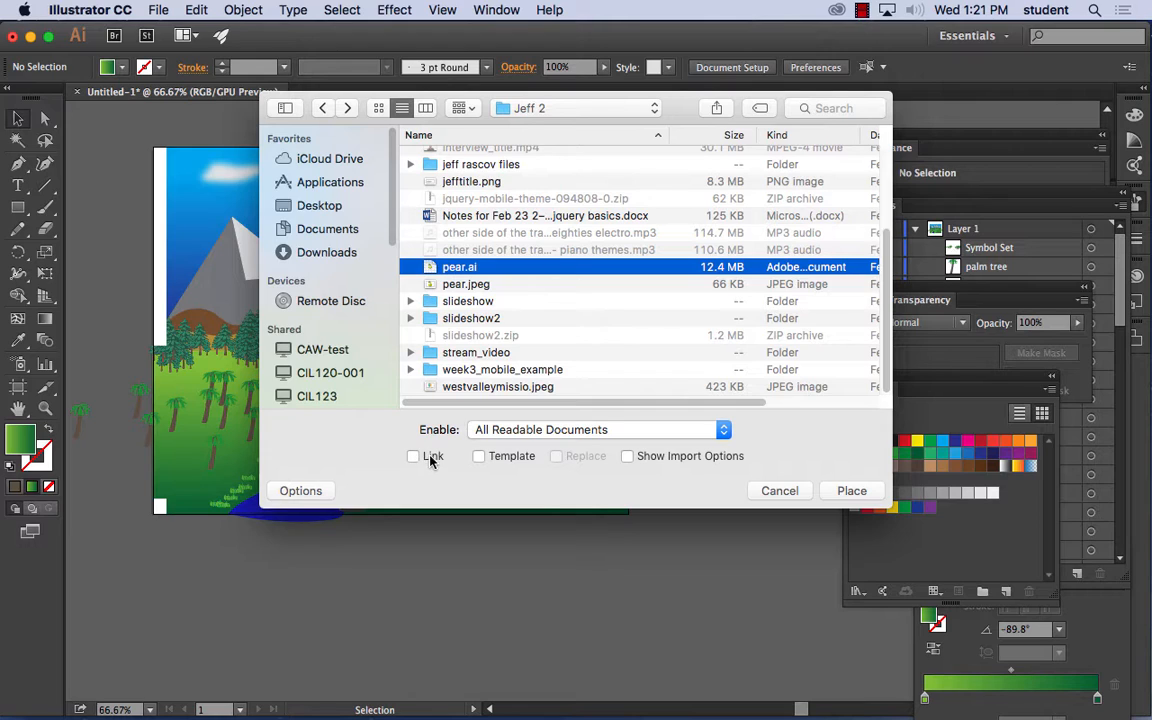
pyautogui.click(628, 457)
pyautogui.click(852, 491)
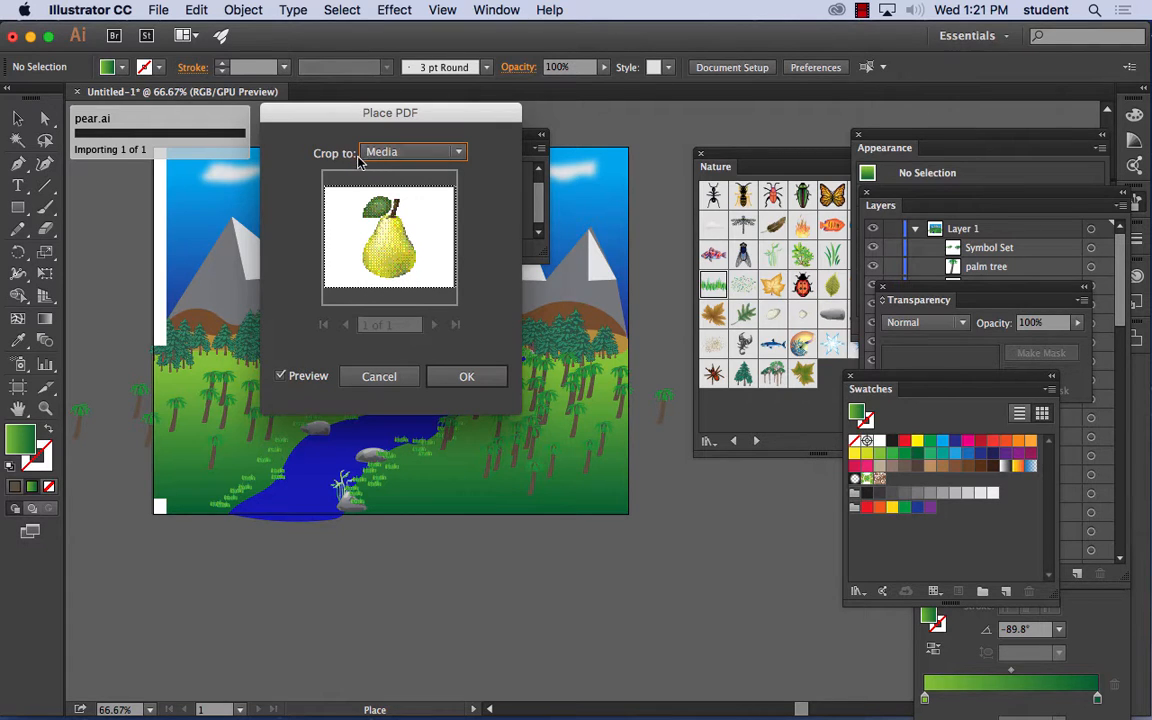
# - Compare the Art, Crop, Trim, Bleed and Media crop settings in the pear's import preview
pyautogui.click(420, 155)
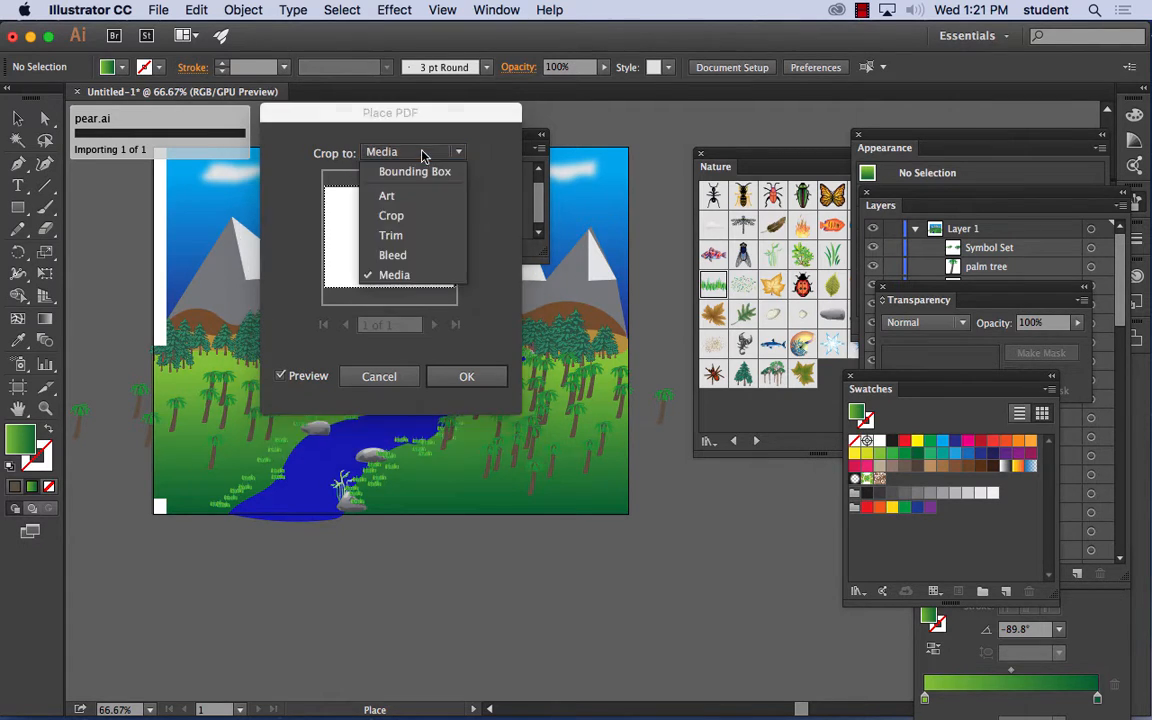
pyautogui.click(405, 196)
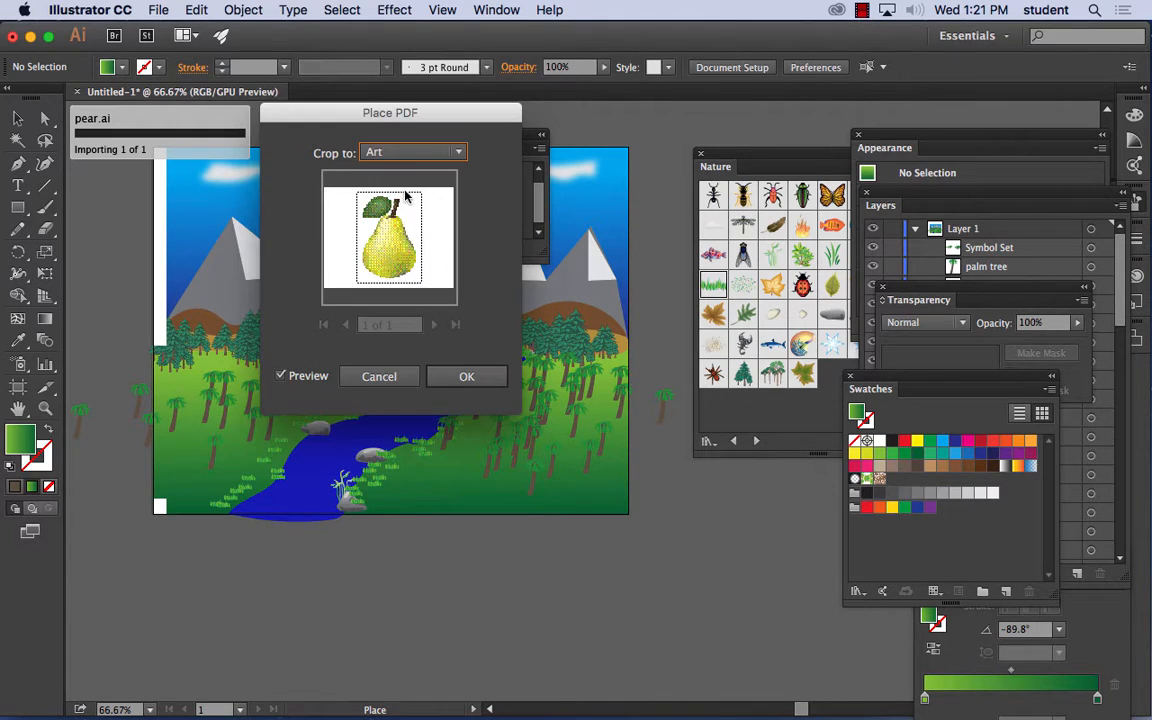
pyautogui.click(410, 152)
pyautogui.click(404, 216)
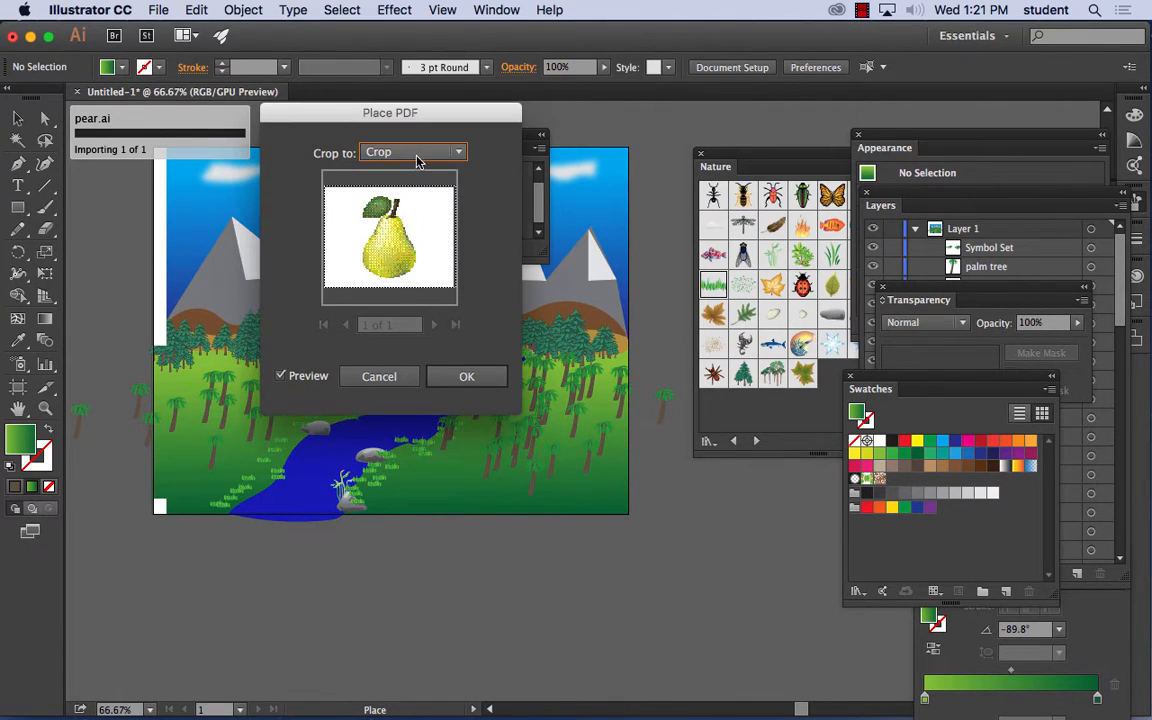
pyautogui.click(418, 155)
pyautogui.click(391, 235)
pyautogui.click(410, 152)
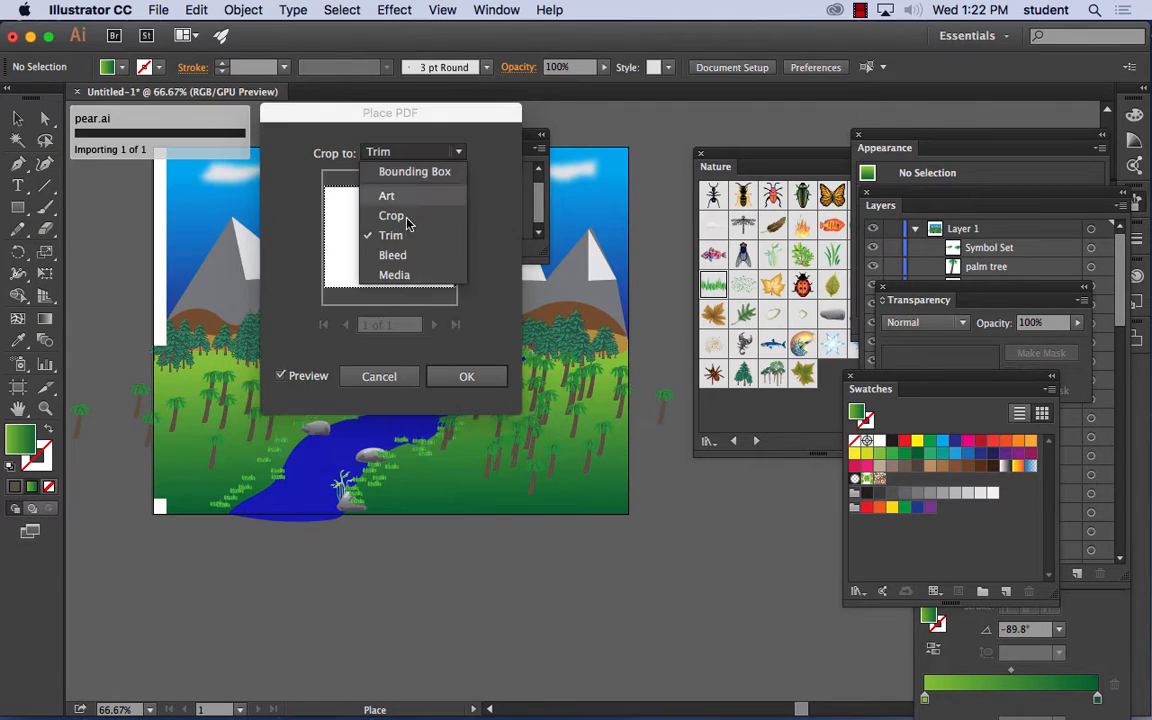
pyautogui.click(393, 255)
pyautogui.click(410, 152)
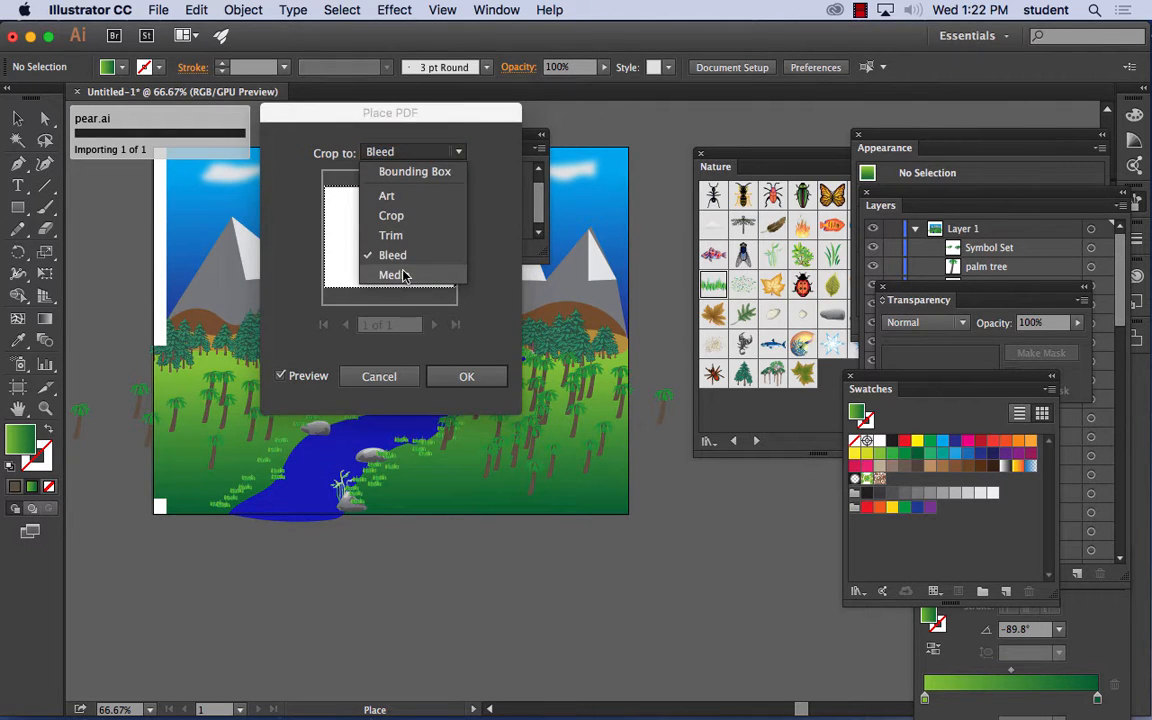
pyautogui.click(403, 275)
pyautogui.click(383, 152)
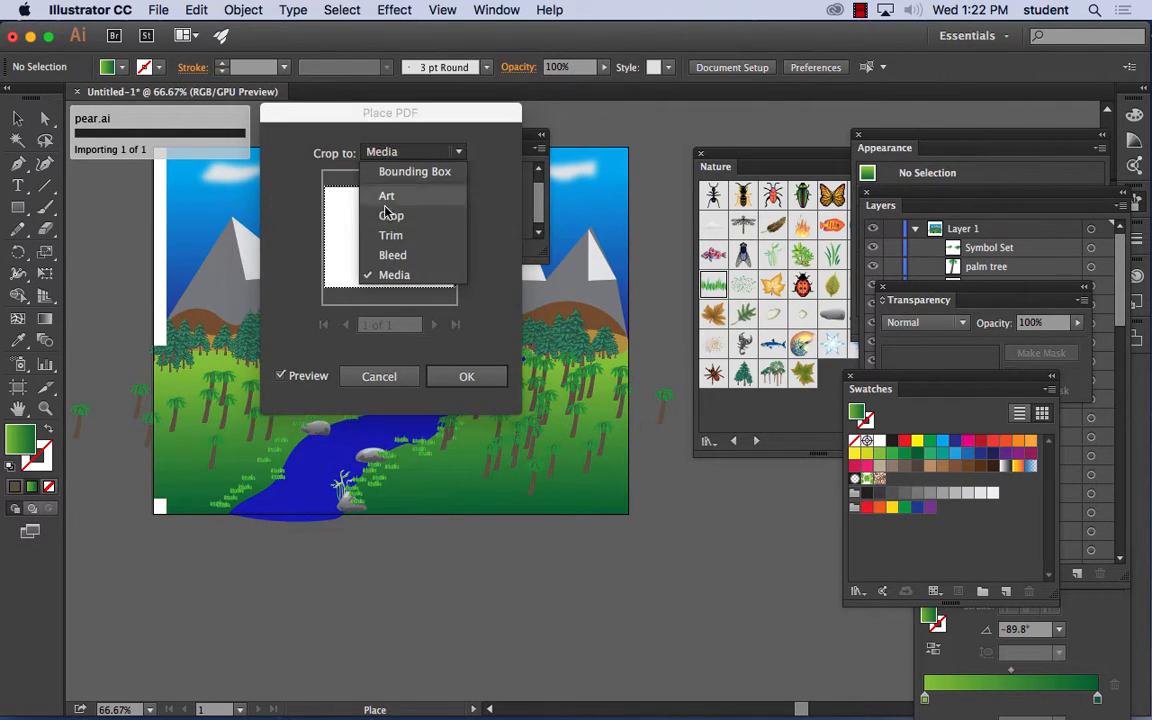
# - Crop the imported pear to Art and accept the import
pyautogui.click(391, 199)
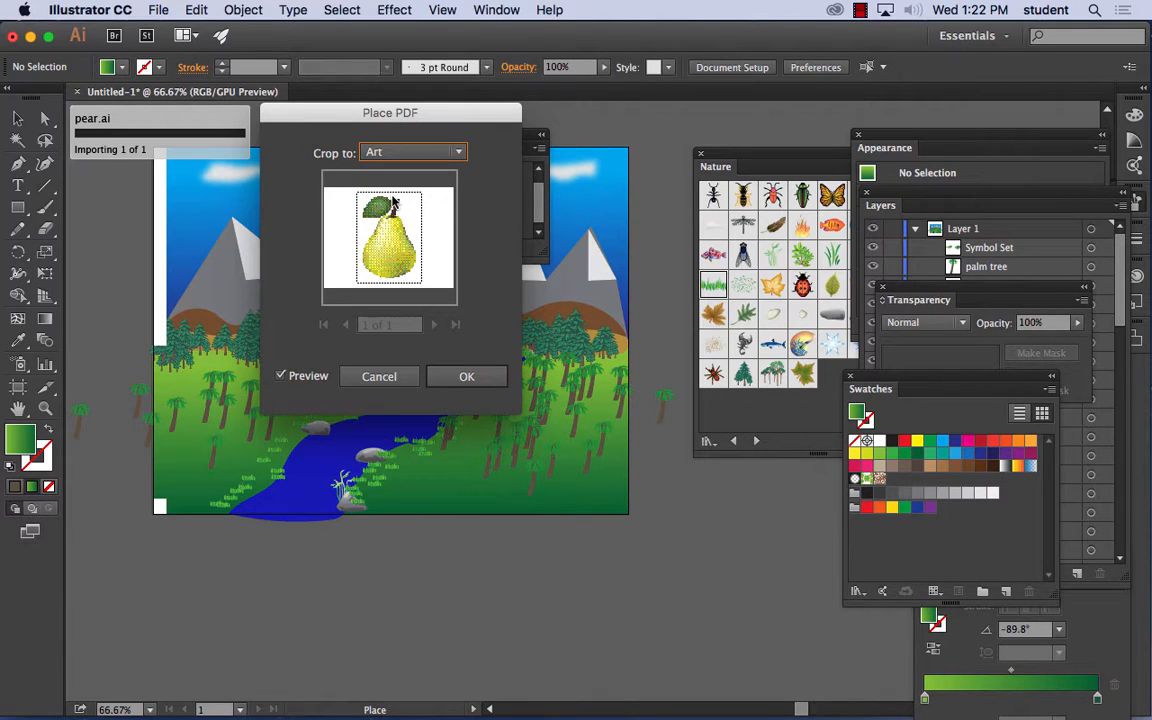
pyautogui.click(465, 376)
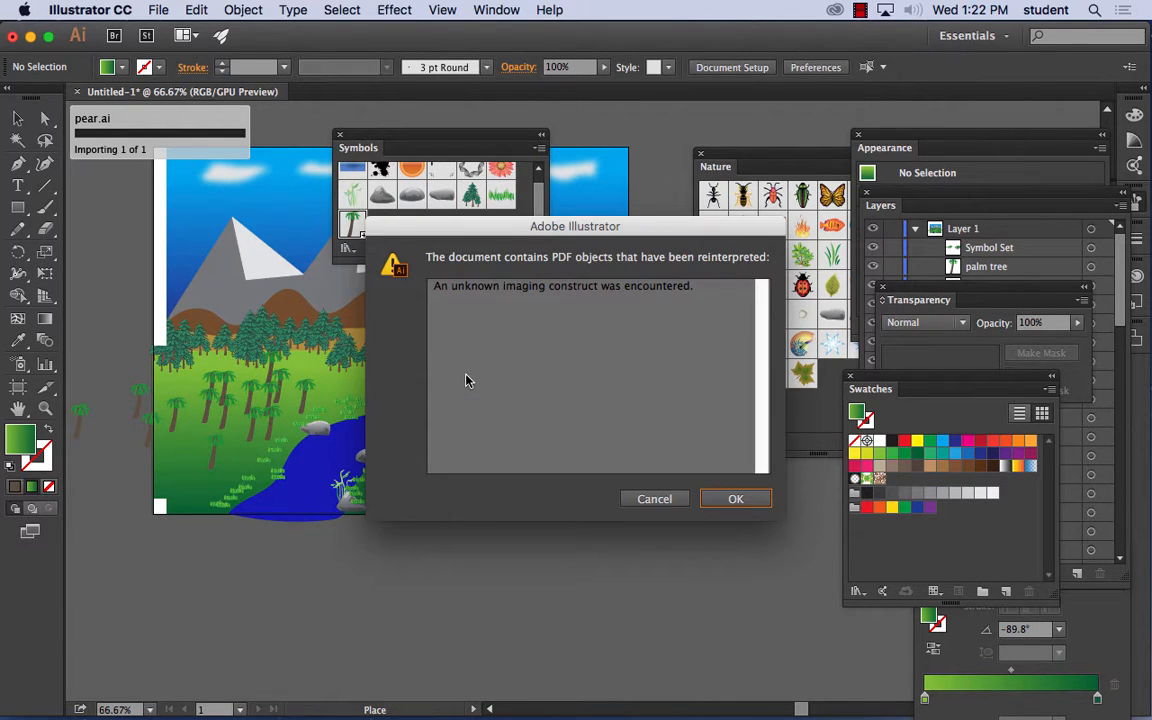
pyautogui.click(731, 500)
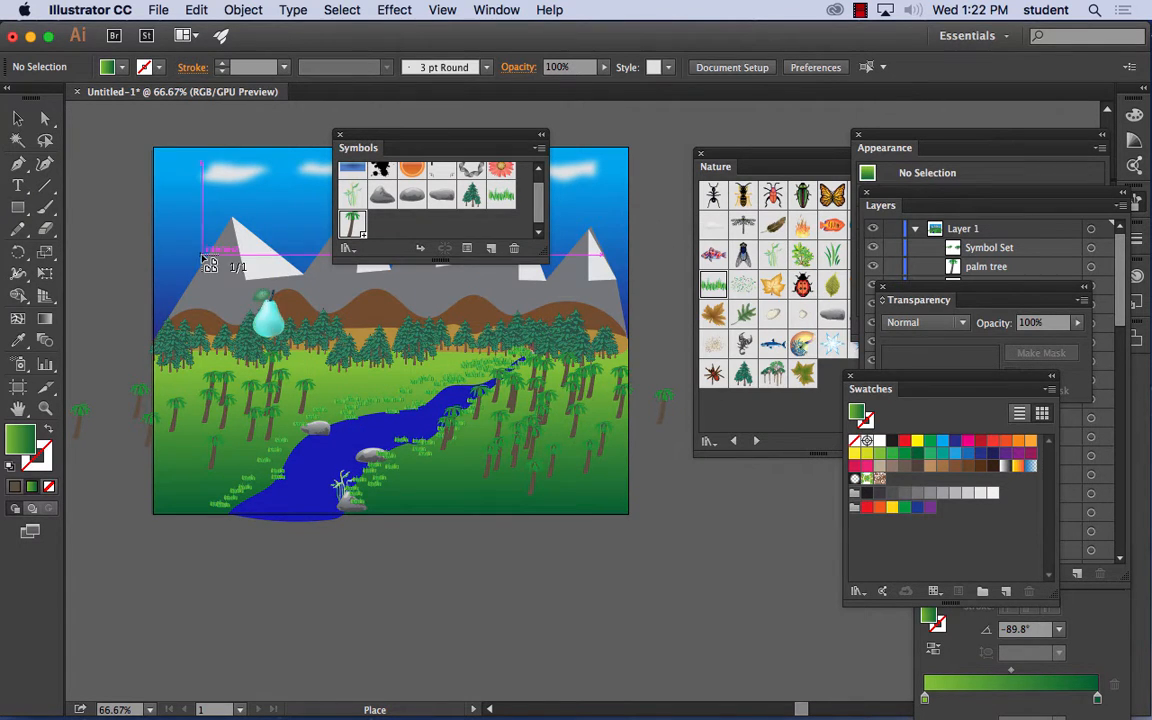
# - Place the pear with the Art crop over the middle of the river, about 0.91 in wide and 1.29 in high
pyautogui.moveTo(180, 268); pyautogui.dragTo(320, 378)
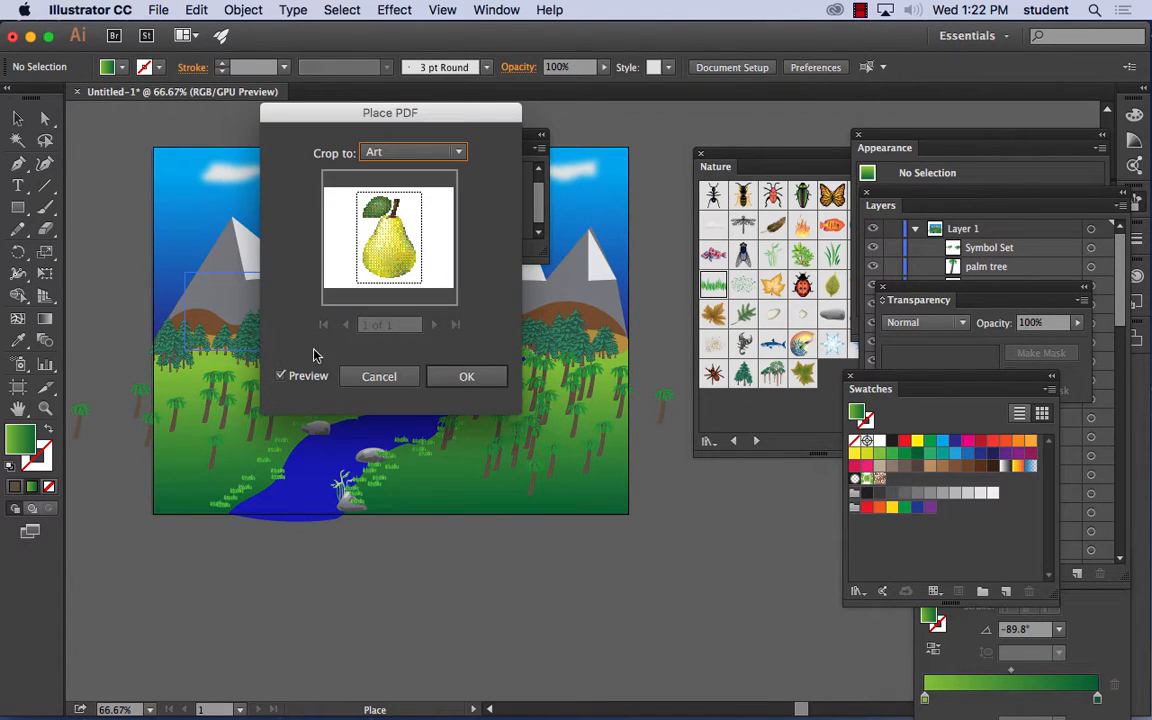
pyautogui.click(466, 376)
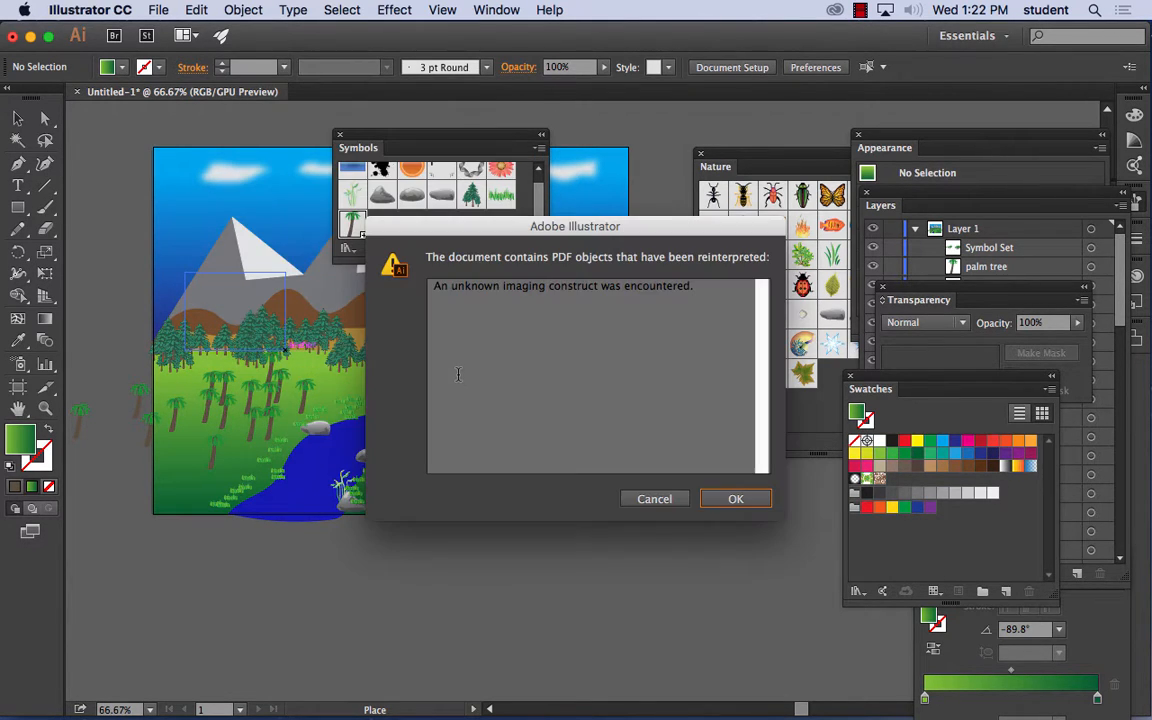
pyautogui.click(738, 501)
pyautogui.moveTo(350, 372); pyautogui.dragTo(466, 460)
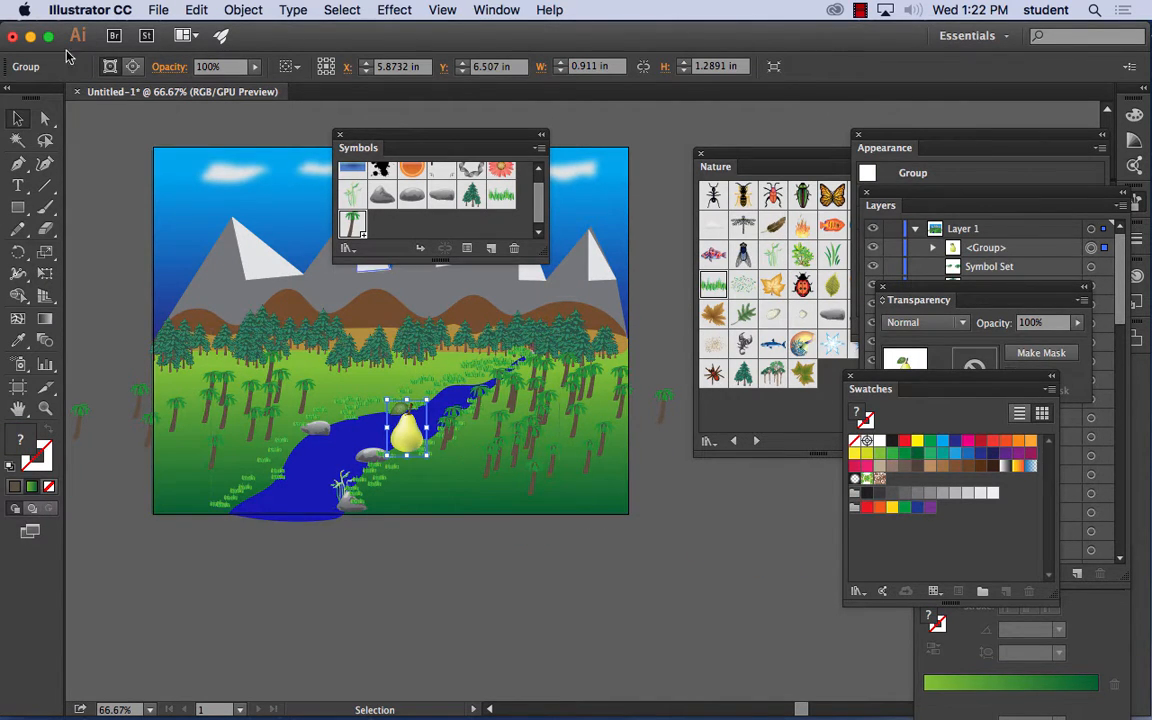
# - Scale the pear down to about 0.83 by 1.17 in and move it onto the grass at the river's far bank
pyautogui.moveTo(414, 430); pyautogui.dragTo(354, 398)
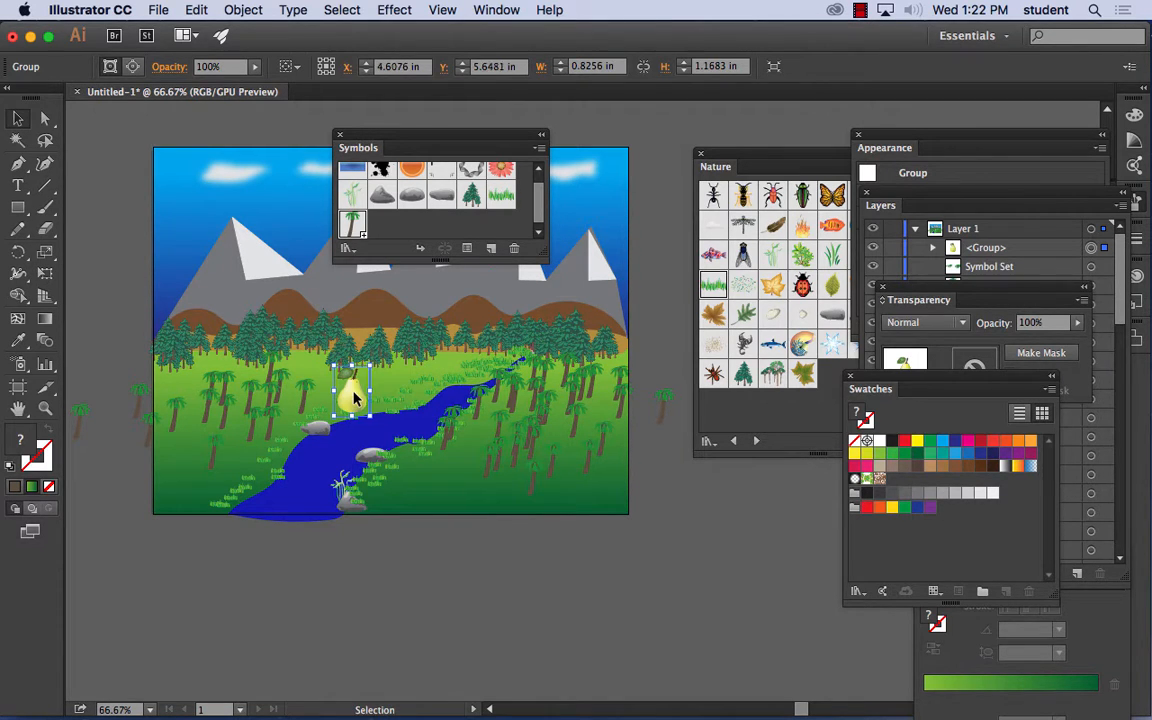
pyautogui.press('super+equal')
pyautogui.press('super+equal')
pyautogui.press('super+equal')
pyautogui.press('super+equal')
pyautogui.press('space')
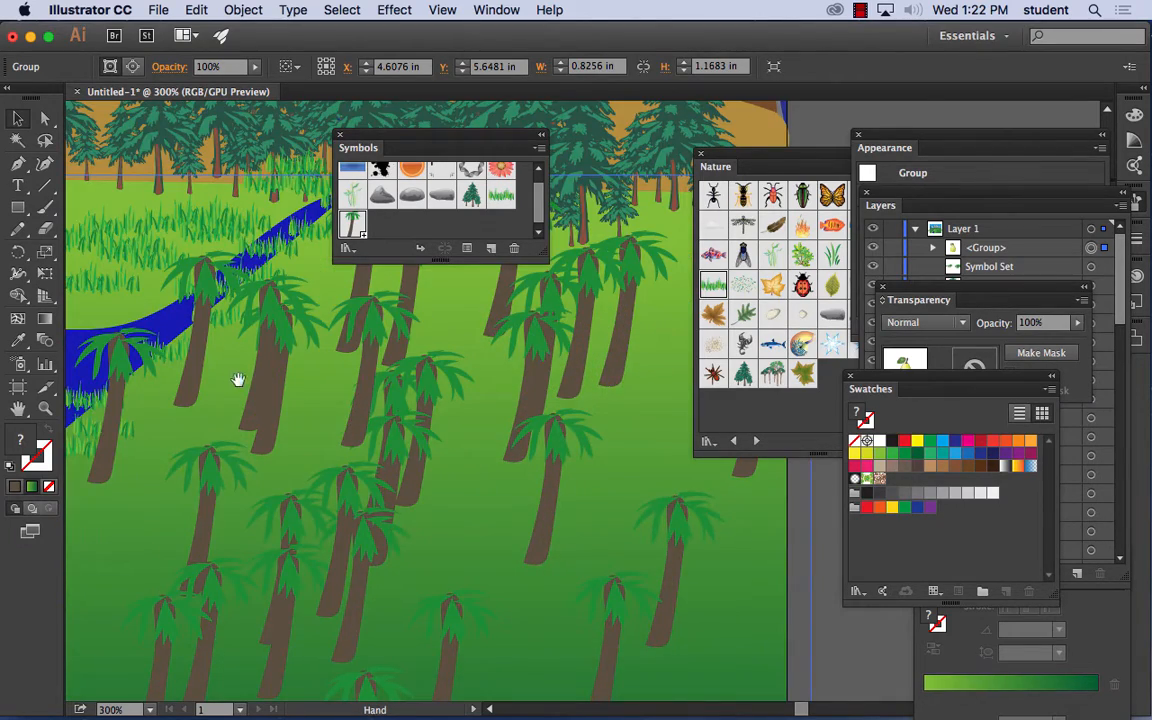
pyautogui.moveTo(255, 383); pyautogui.dragTo(581, 393)
pyautogui.moveTo(293, 395); pyautogui.dragTo(397, 354)
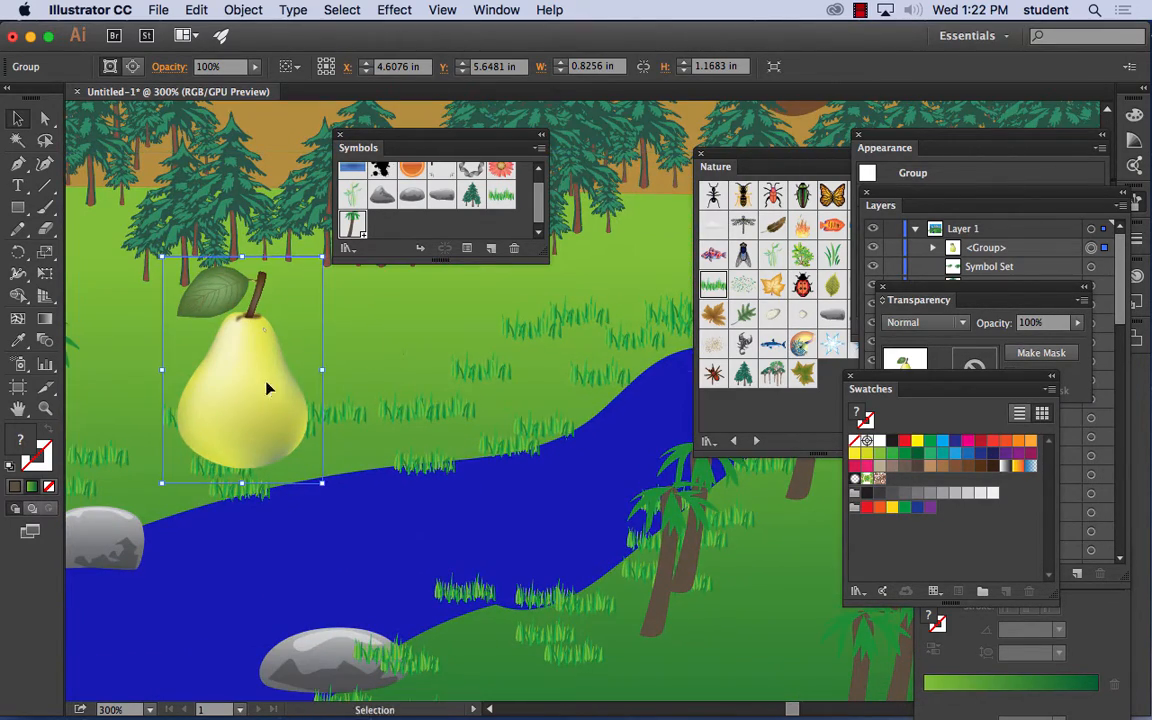
pyautogui.moveTo(267, 386); pyautogui.dragTo(313, 404)
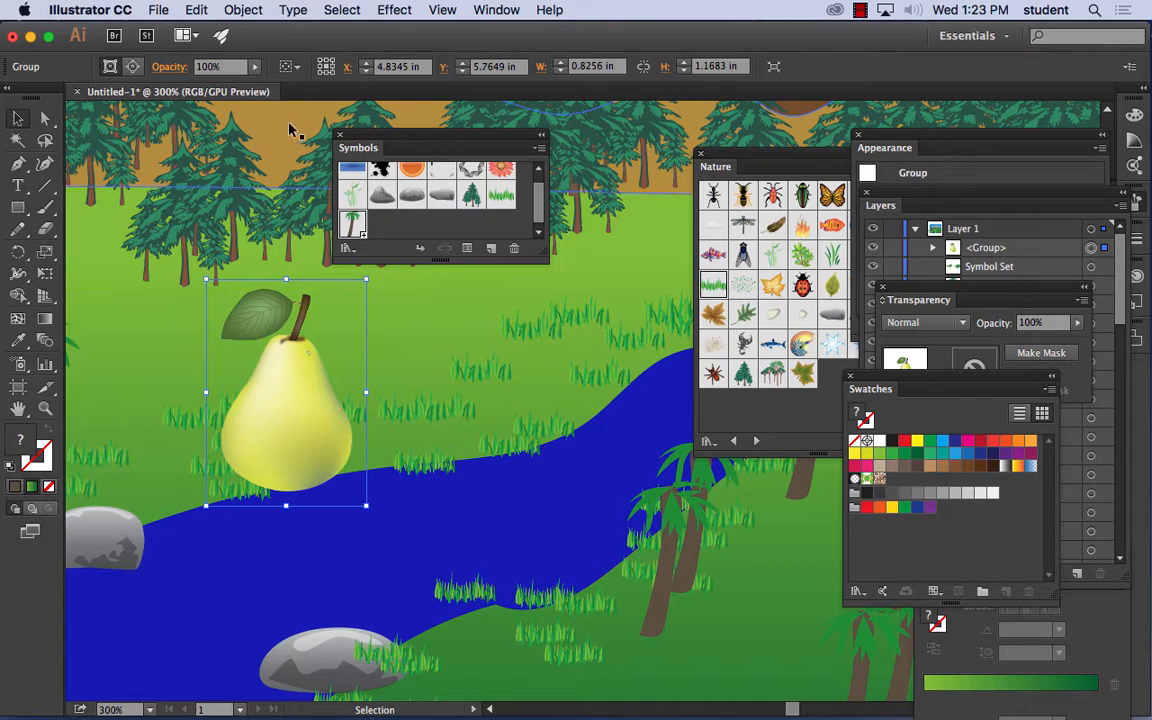
pyautogui.click(243, 10)
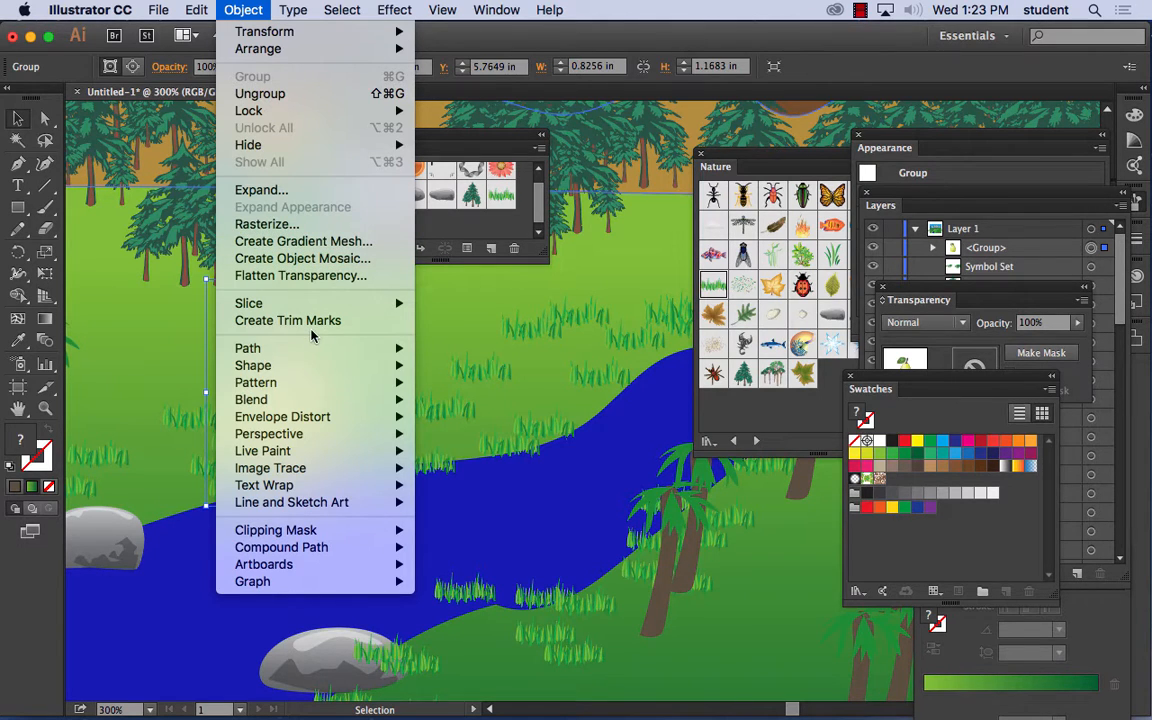
pyautogui.moveTo(308, 399)
pyautogui.click(691, 37)
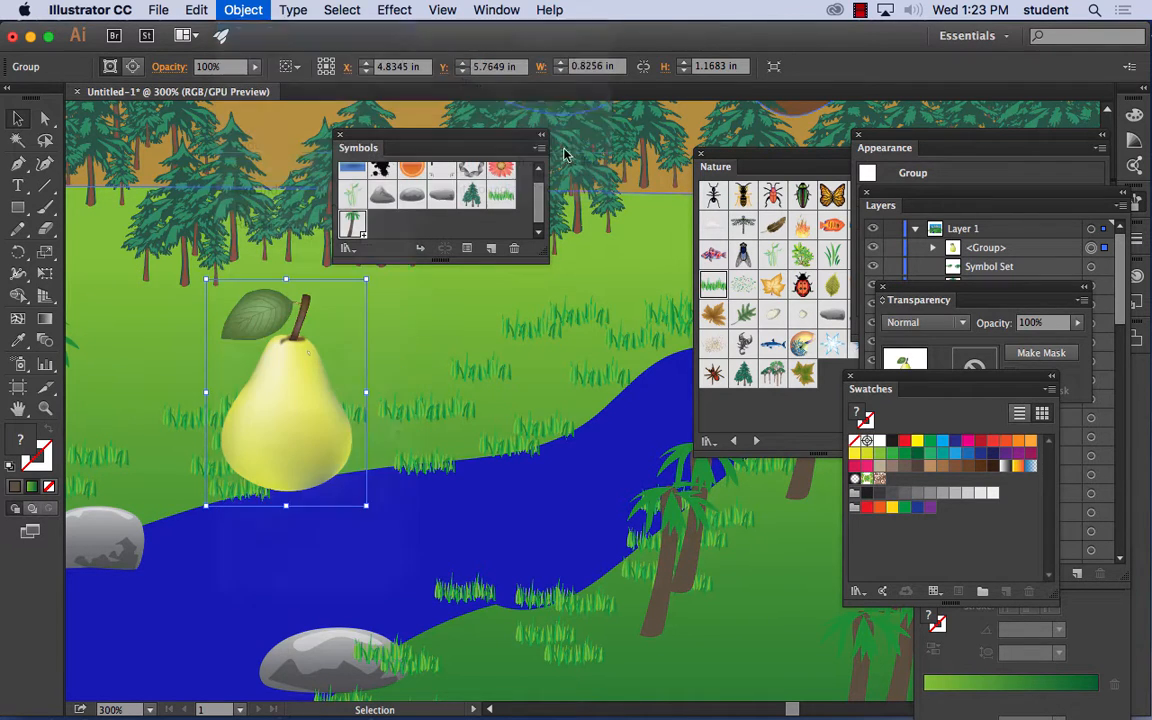
# - Move the pear along the bank to about X 5.08 in, Y 5.80 in, and try to expand the group
pyautogui.moveTo(349, 420); pyautogui.dragTo(380, 447)
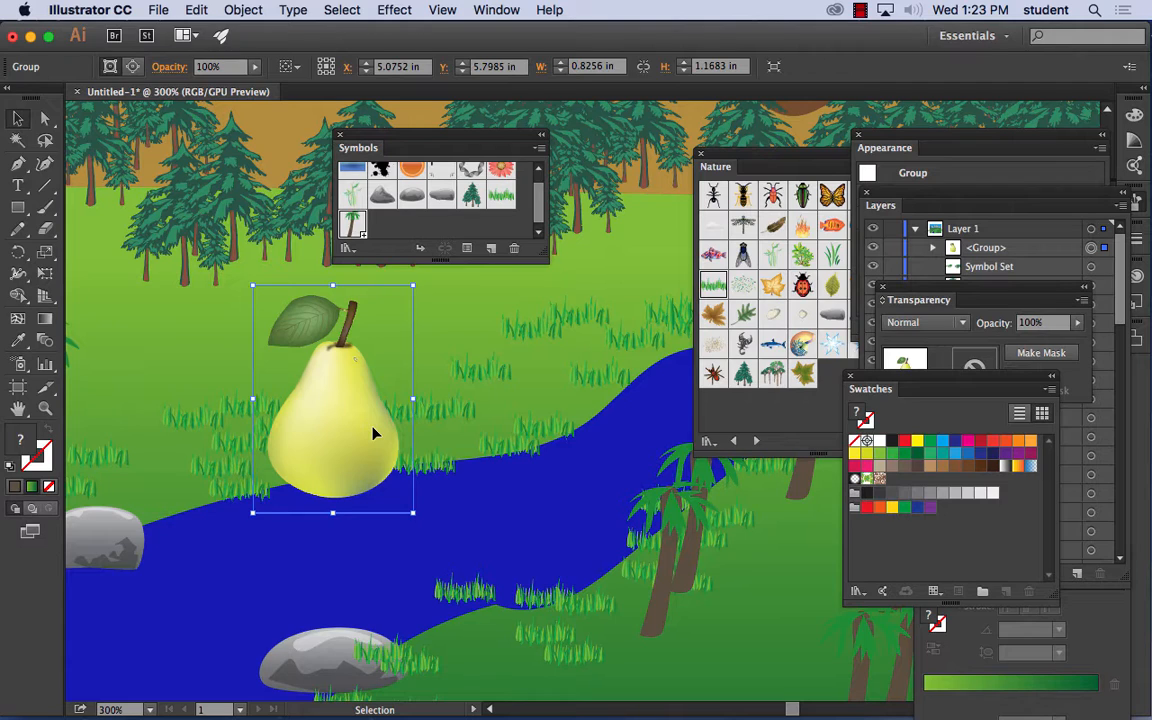
pyautogui.click(243, 10)
pyautogui.click(245, 10)
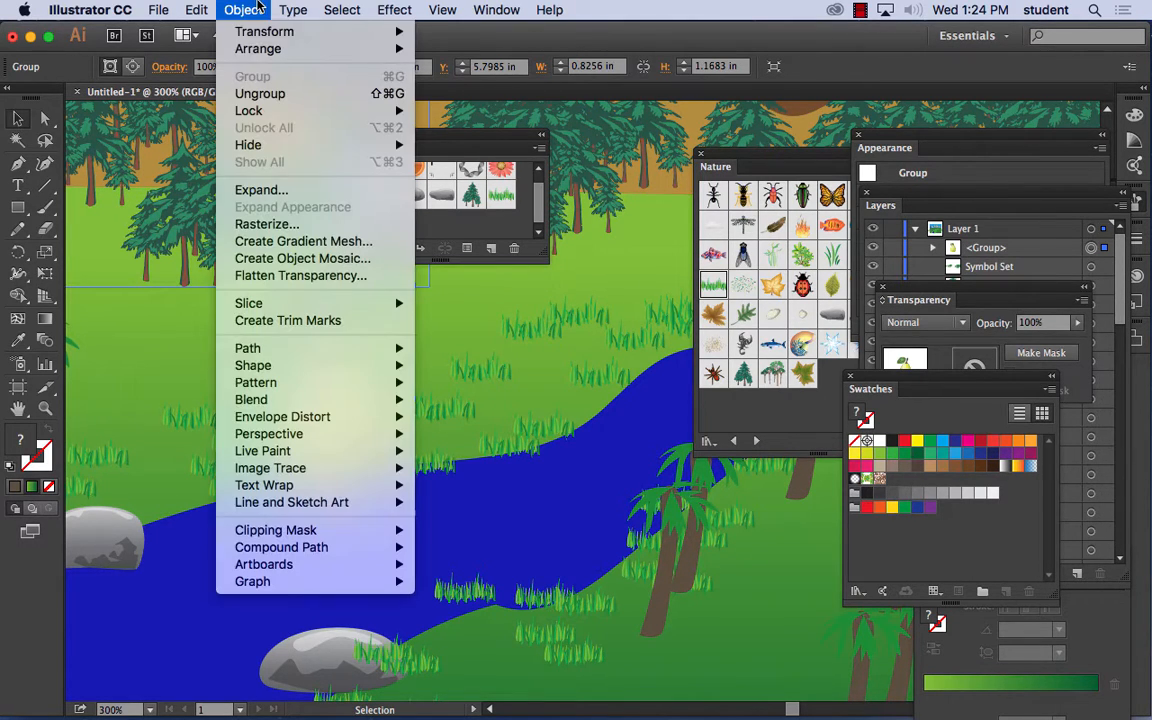
pyautogui.click(270, 190)
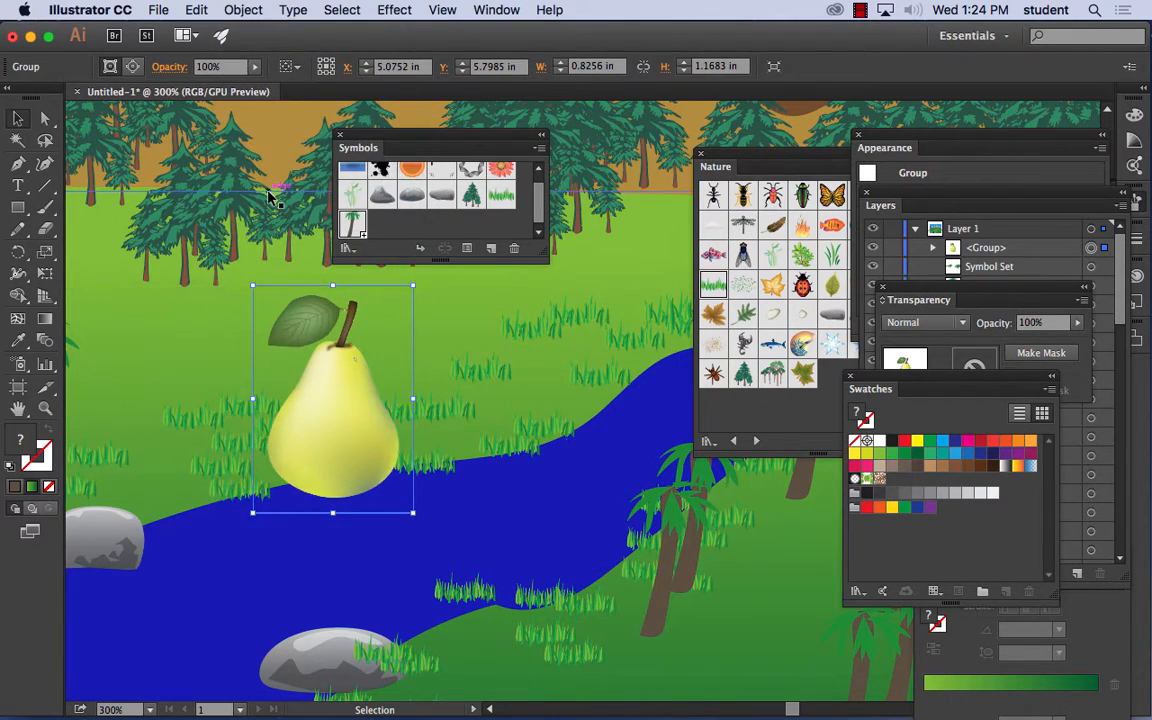
pyautogui.click(243, 10)
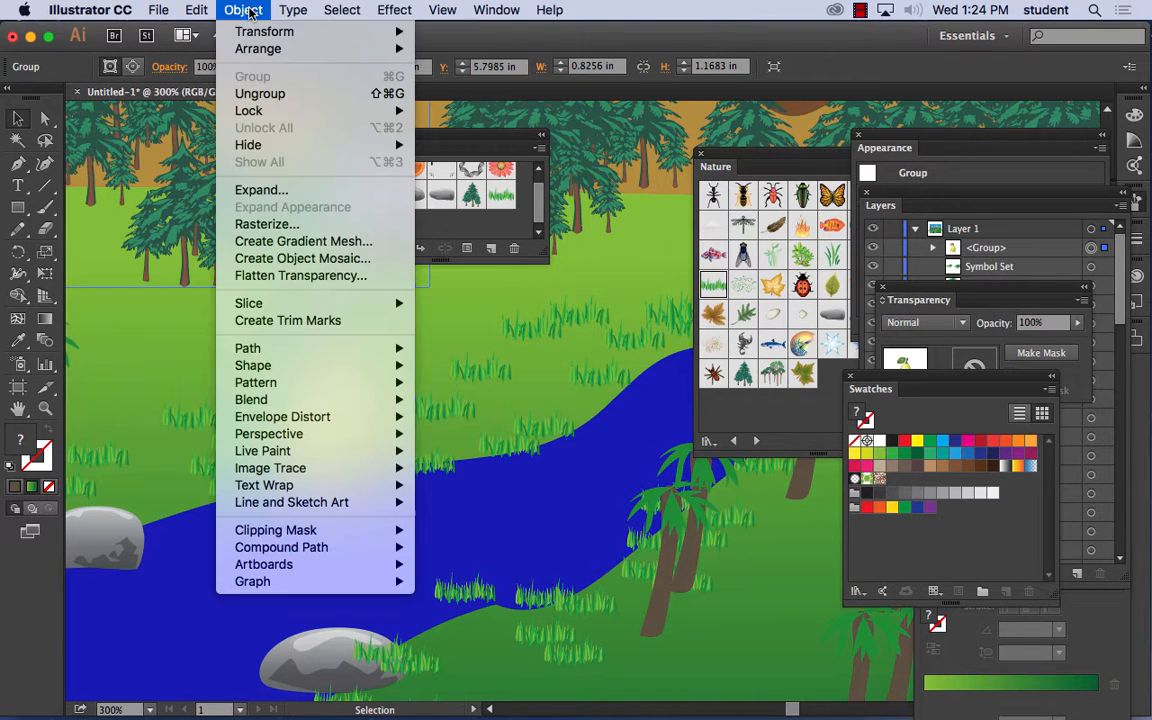
pyautogui.click(268, 190)
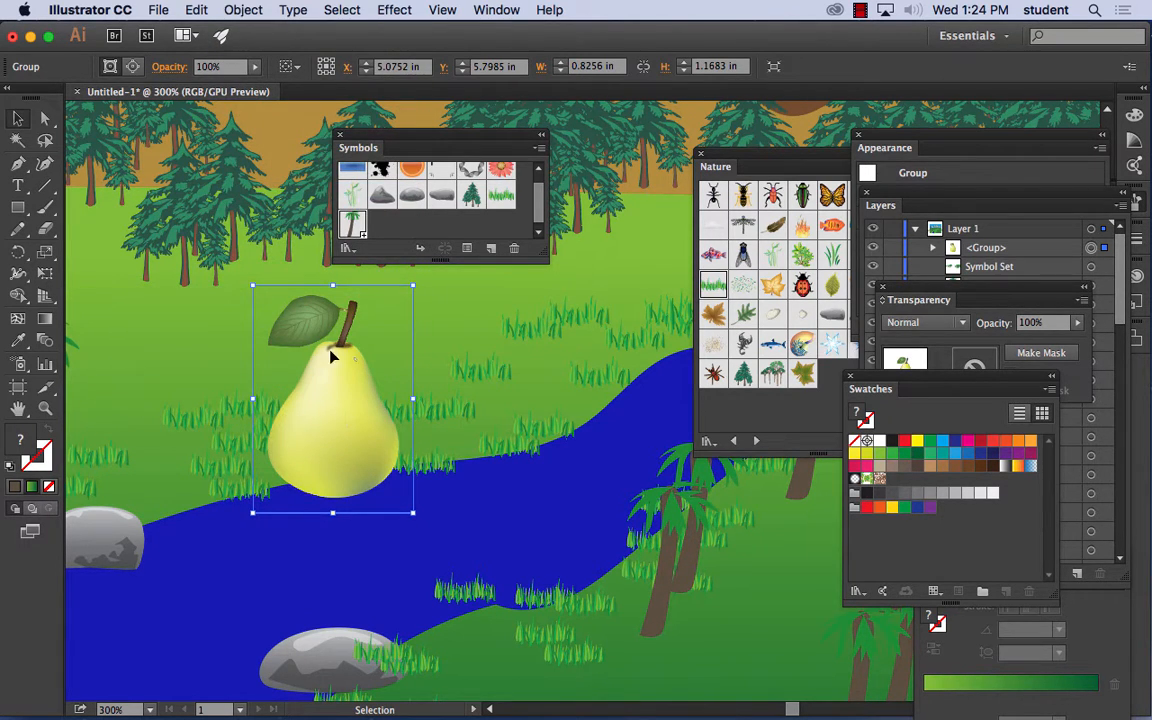
# - Try to expand the pear group and move it along the far bank to about X 4.61 in, Y 5.75 in
pyautogui.click(243, 10)
pyautogui.click(262, 190)
pyautogui.moveTo(342, 438); pyautogui.dragTo(358, 431)
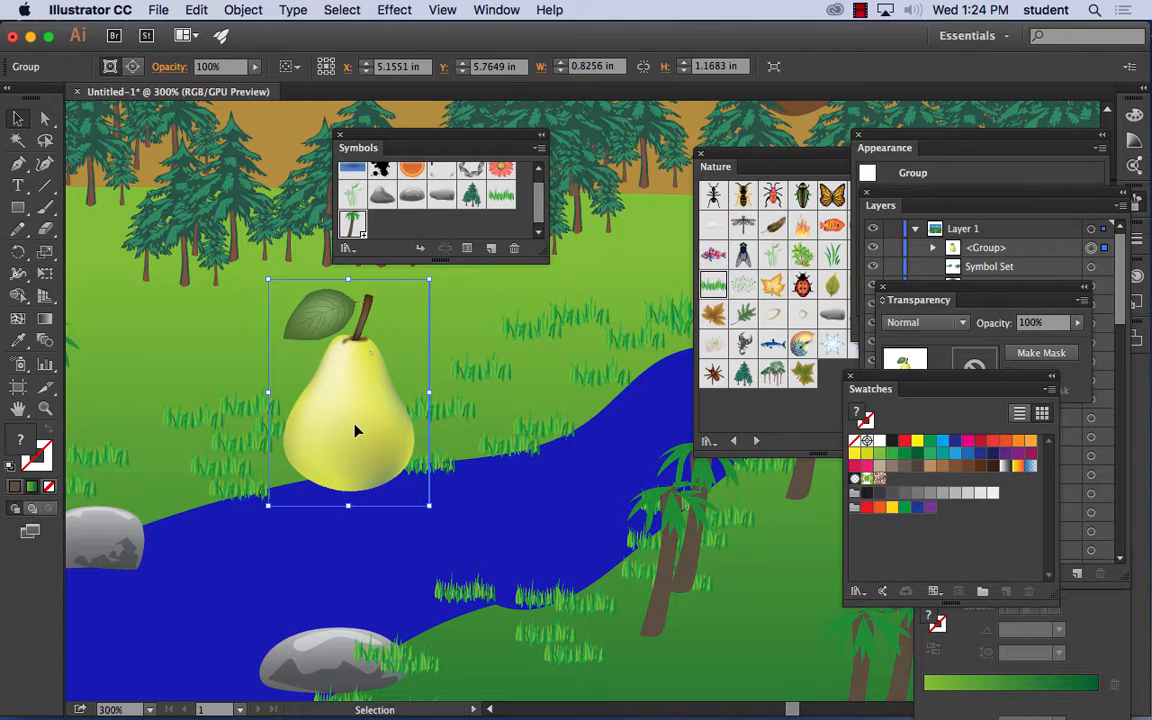
pyautogui.moveTo(355, 430); pyautogui.dragTo(249, 425)
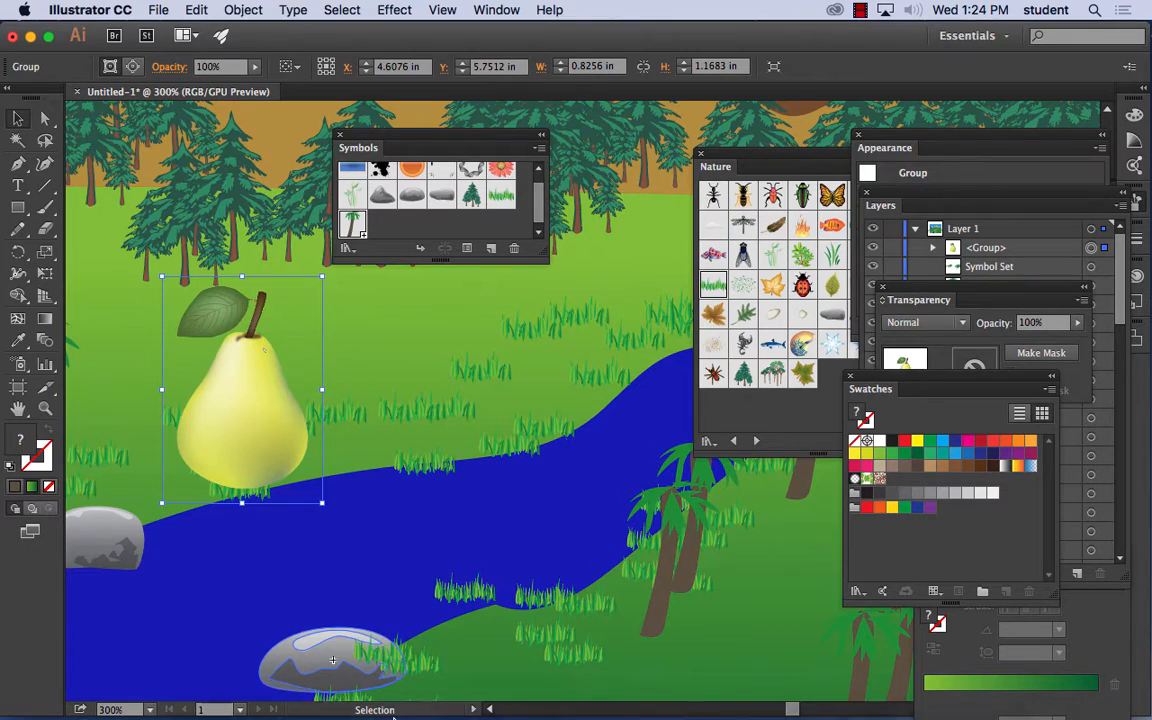
# - Open pear.ai as its own document to examine the pear on its artboard
pyautogui.click(158, 10)
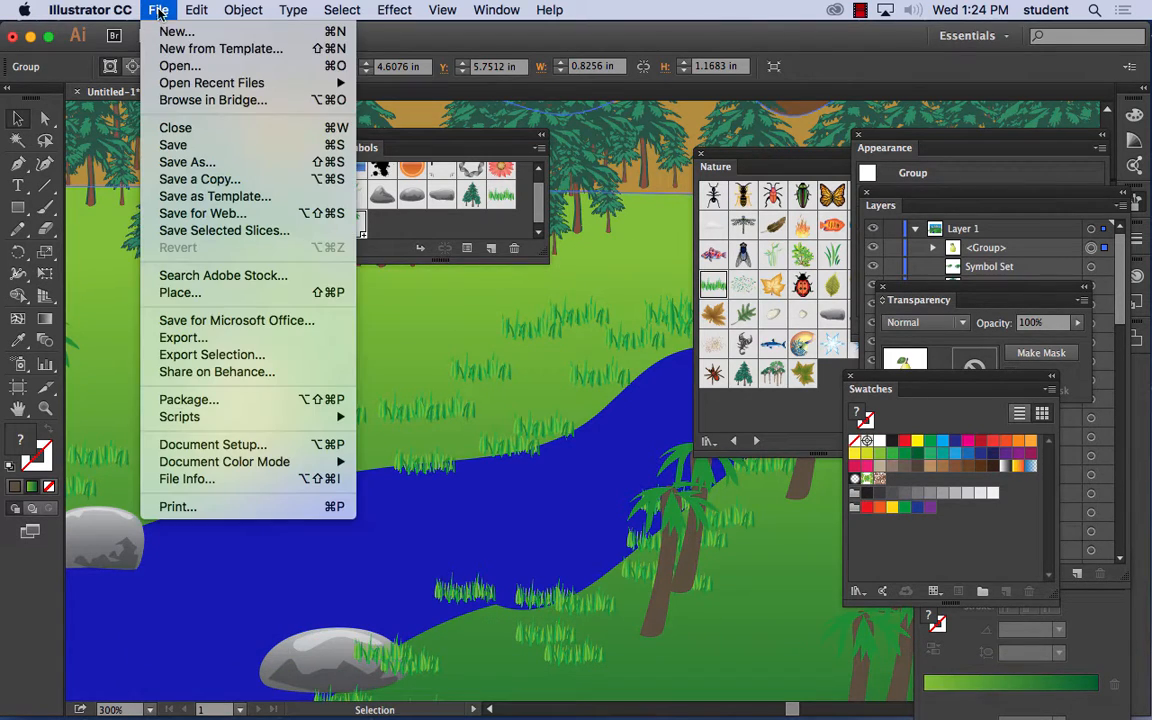
pyautogui.click(175, 67)
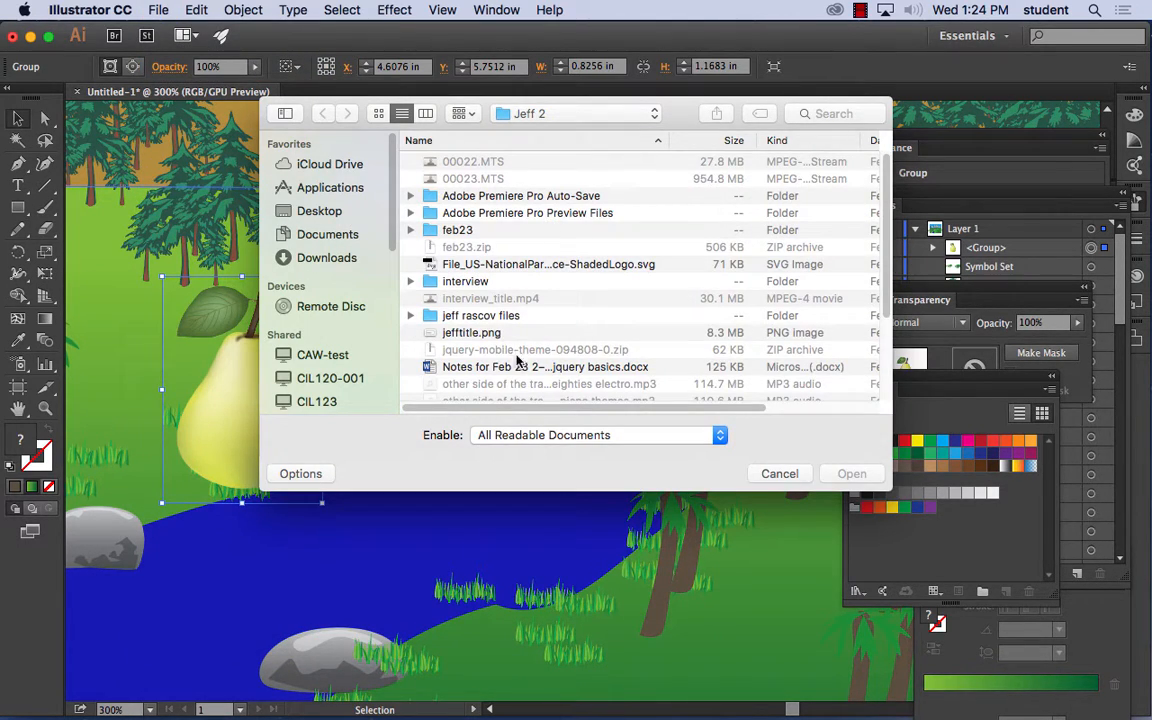
pyautogui.scroll(-5, 468, 327)
pyautogui.click(466, 319)
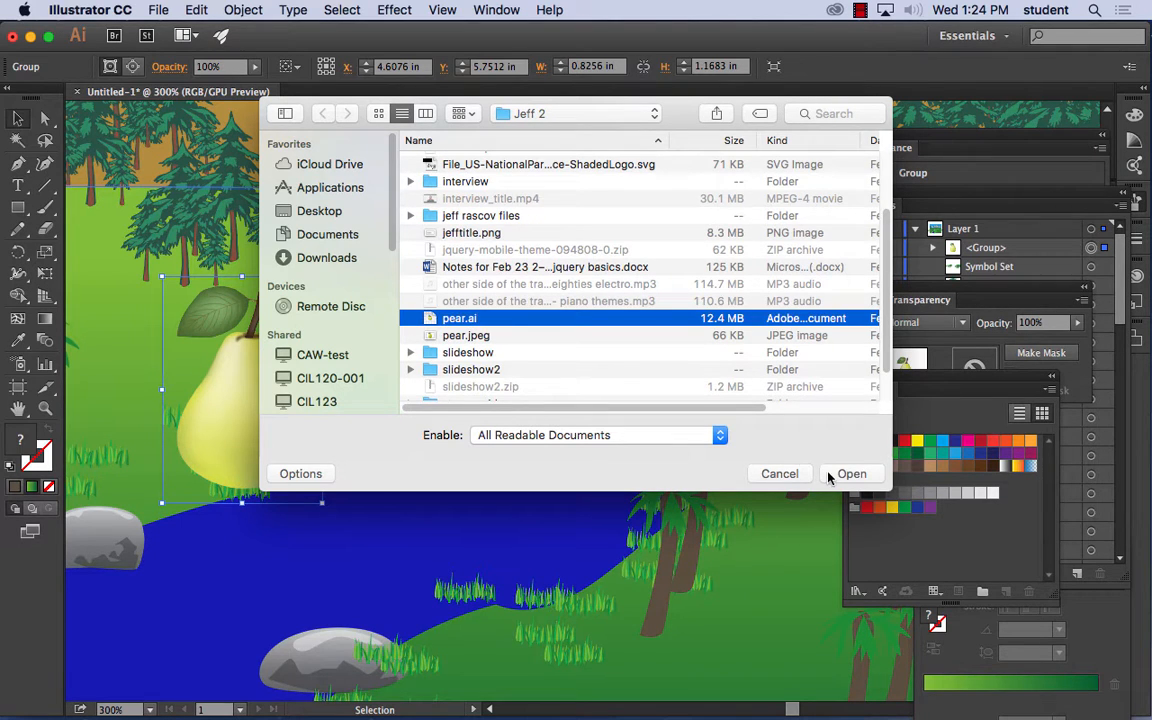
pyautogui.click(832, 473)
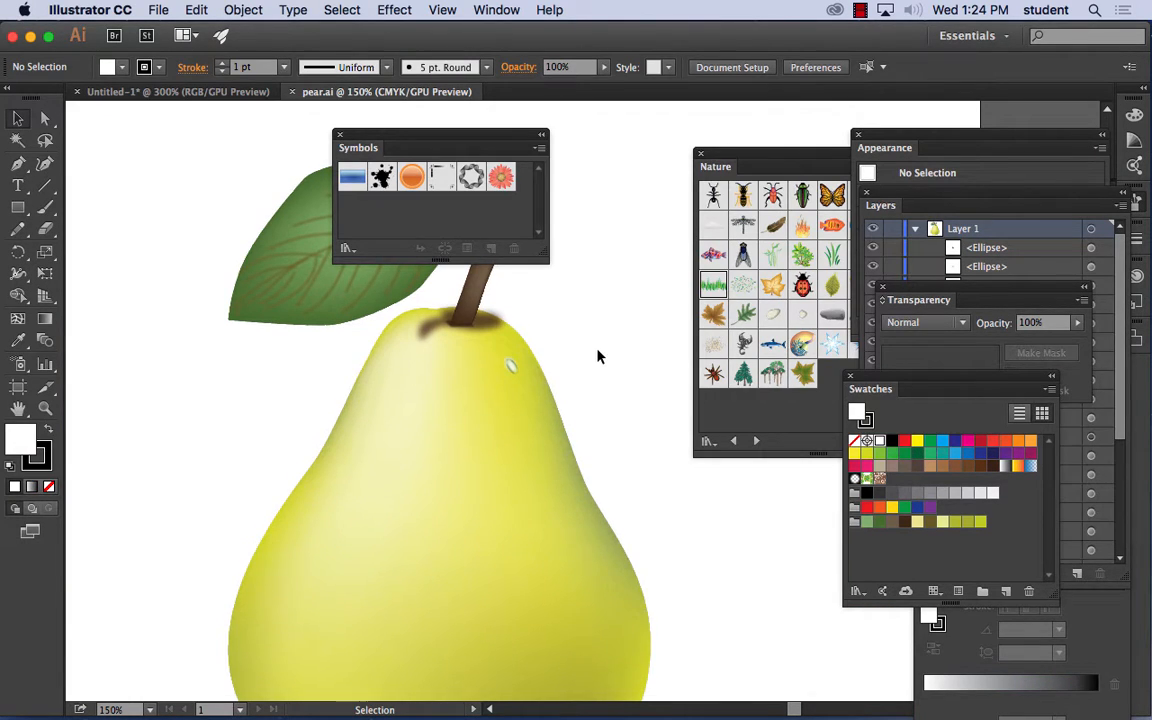
pyautogui.press('super+minus')
pyautogui.press('super+minus')
pyautogui.press('super+minus')
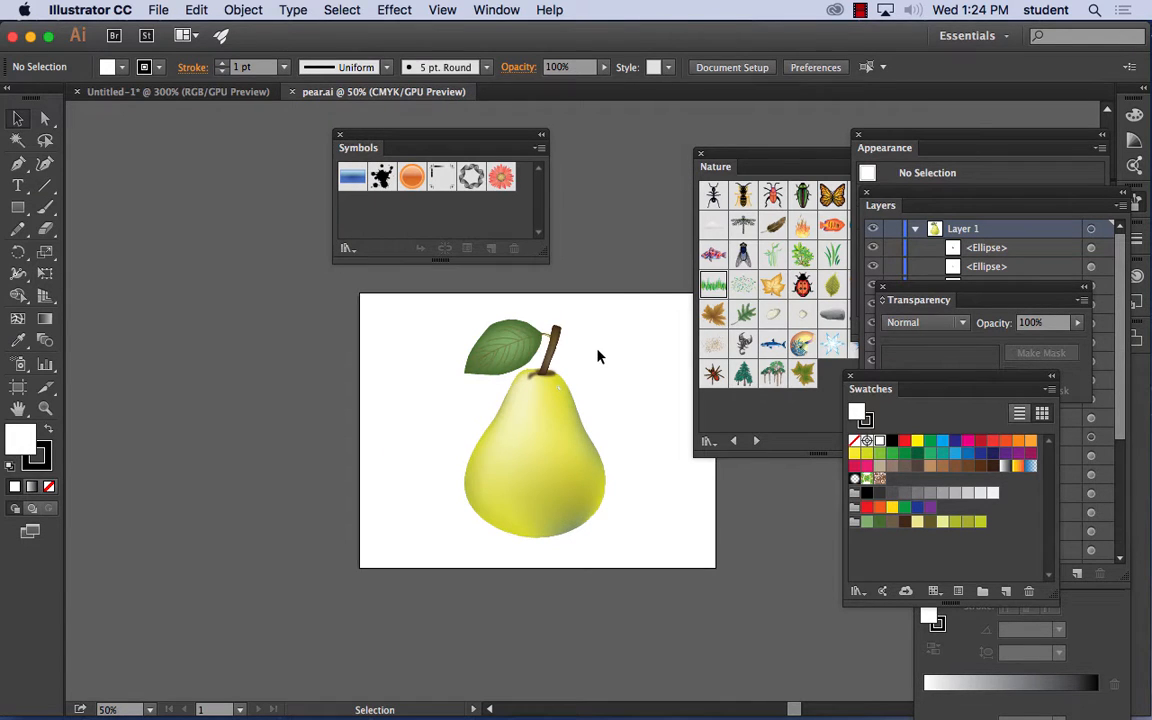
# - Draw a white rectangle covering the whole pear in pear.ai, then delete it
pyautogui.click(19, 208)
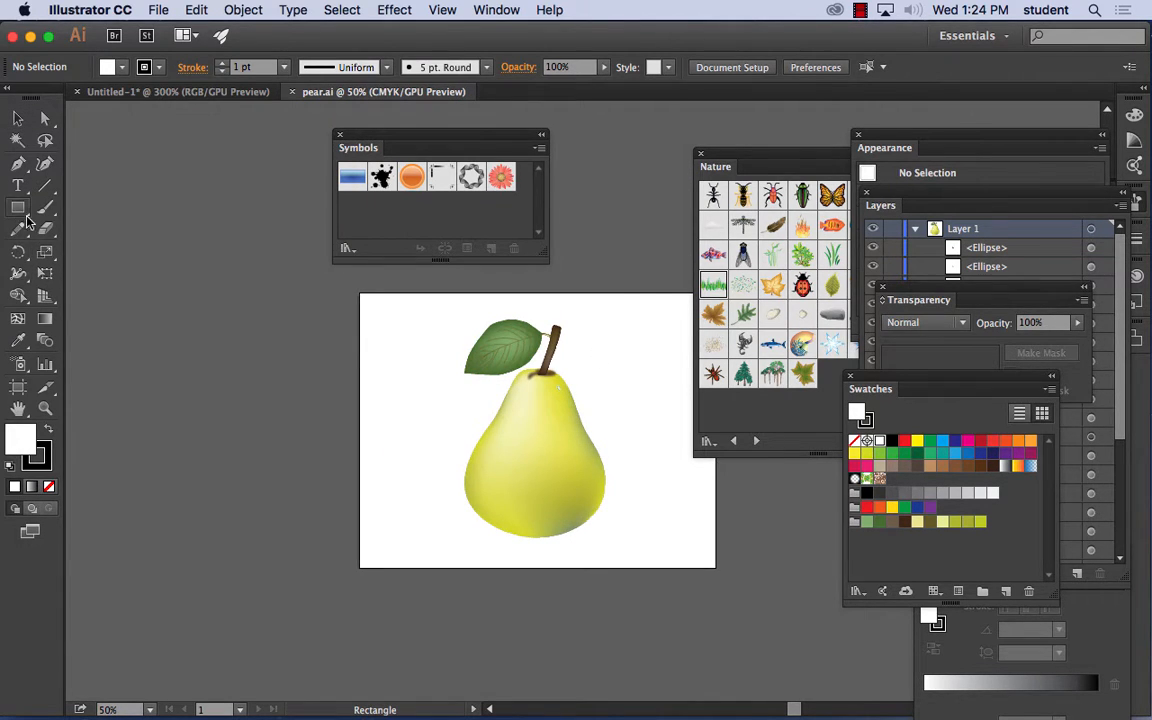
pyautogui.moveTo(393, 299); pyautogui.dragTo(662, 556)
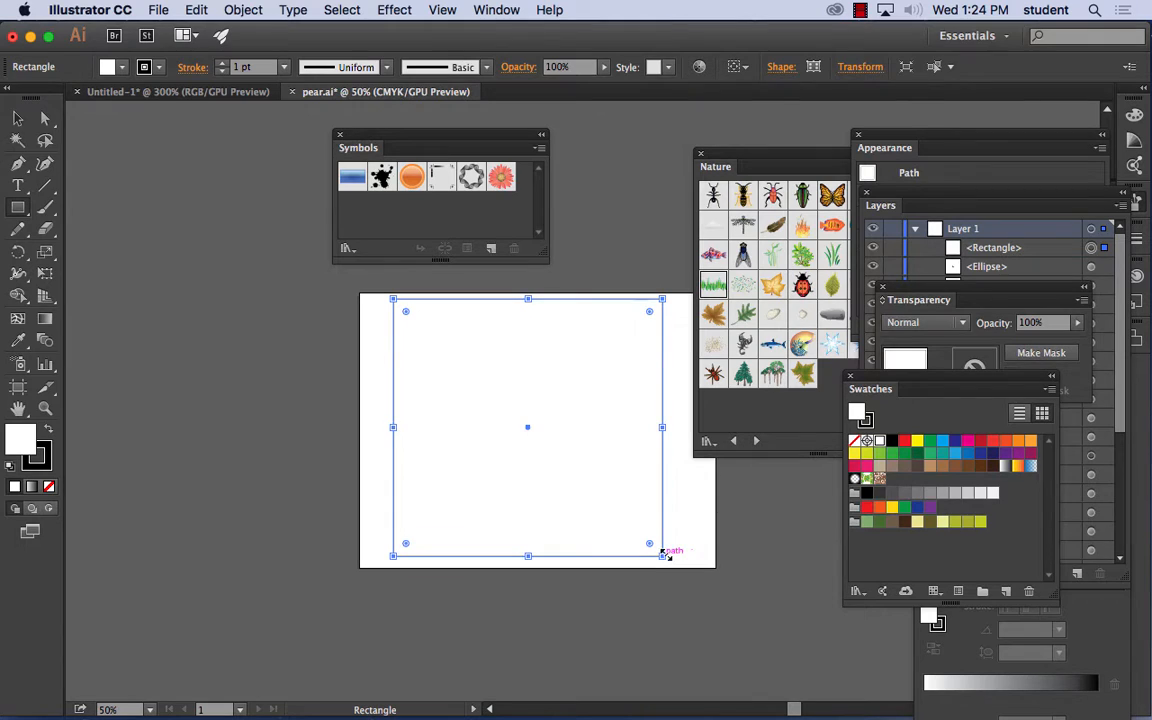
pyautogui.click(587, 333)
pyautogui.click(533, 399)
pyautogui.click(19, 115)
pyautogui.press('Delete')
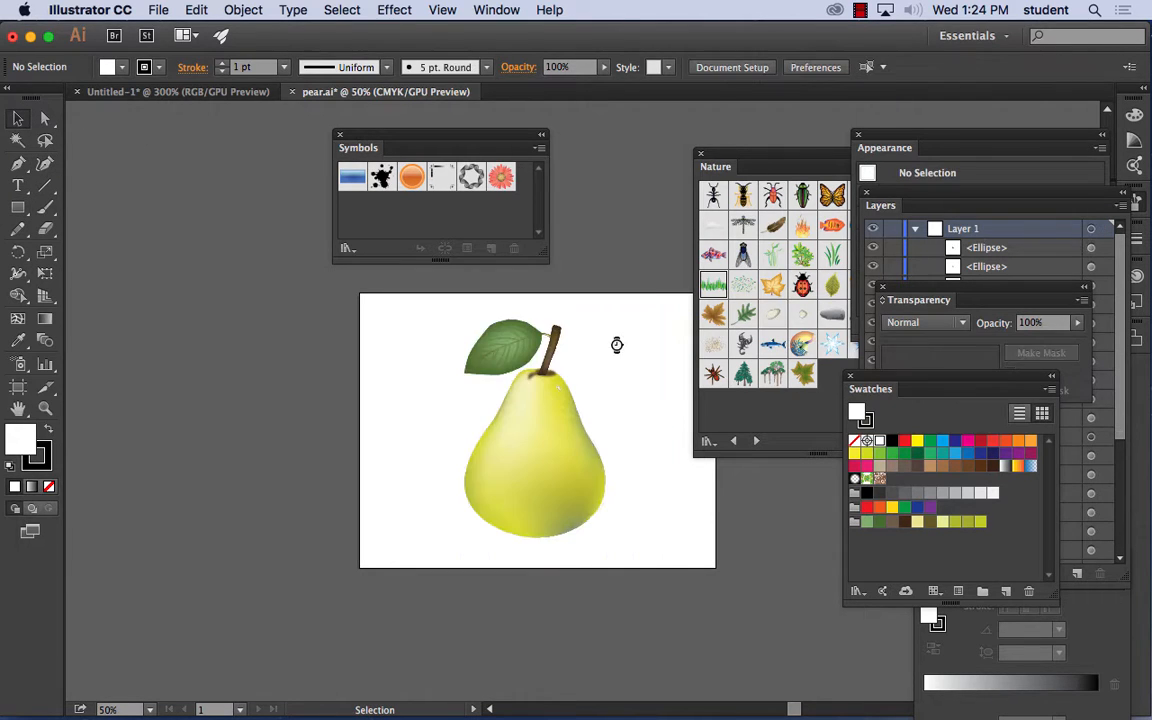
# - Close pear.ai without saving the changes
pyautogui.click(290, 92)
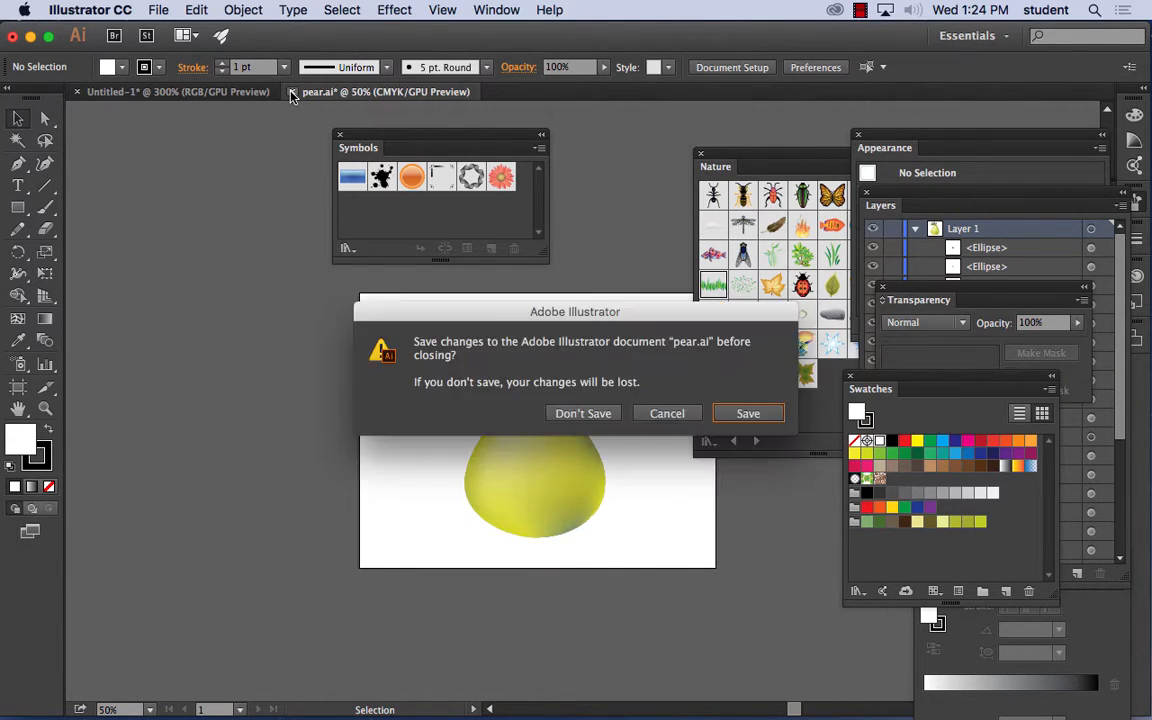
pyautogui.press('super+d')
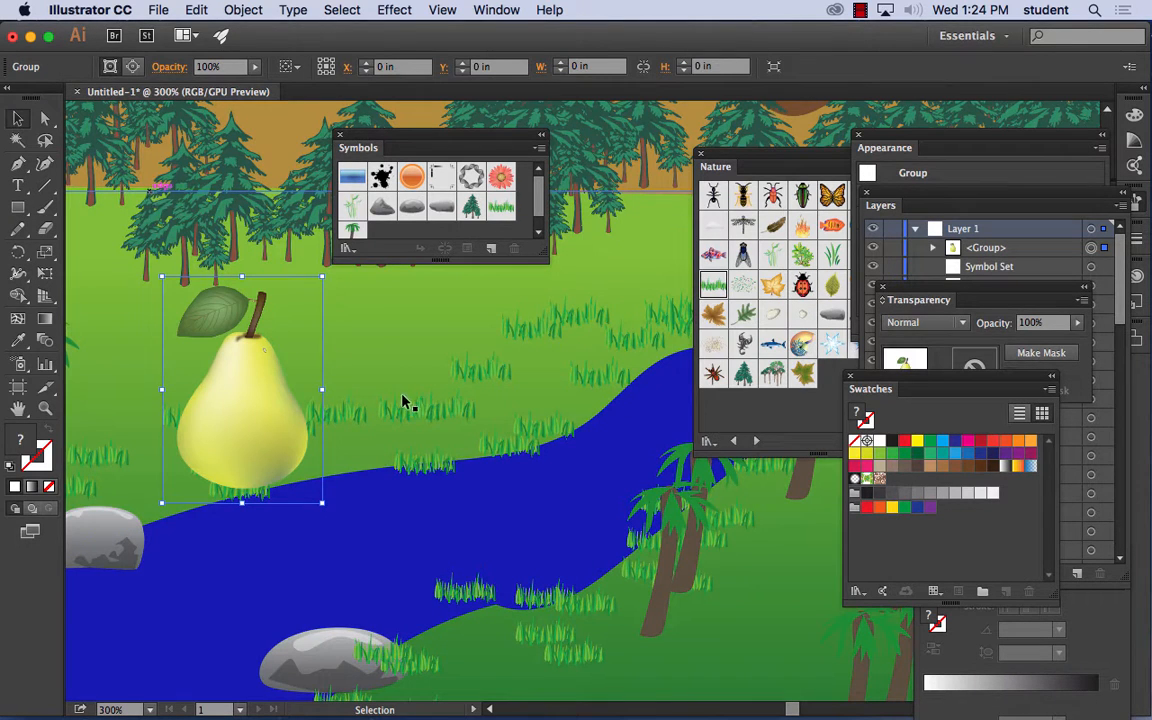
# - Start placing pear.ai into the landscape with its import options shown
pyautogui.click(152, 10)
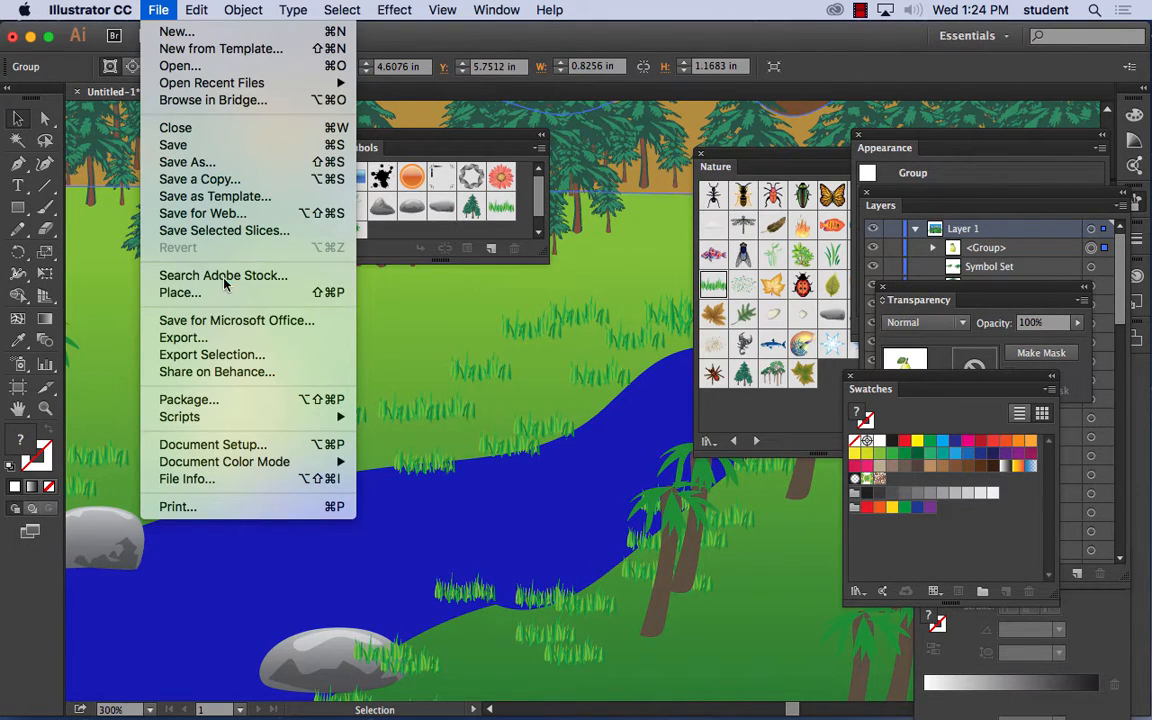
pyautogui.click(222, 292)
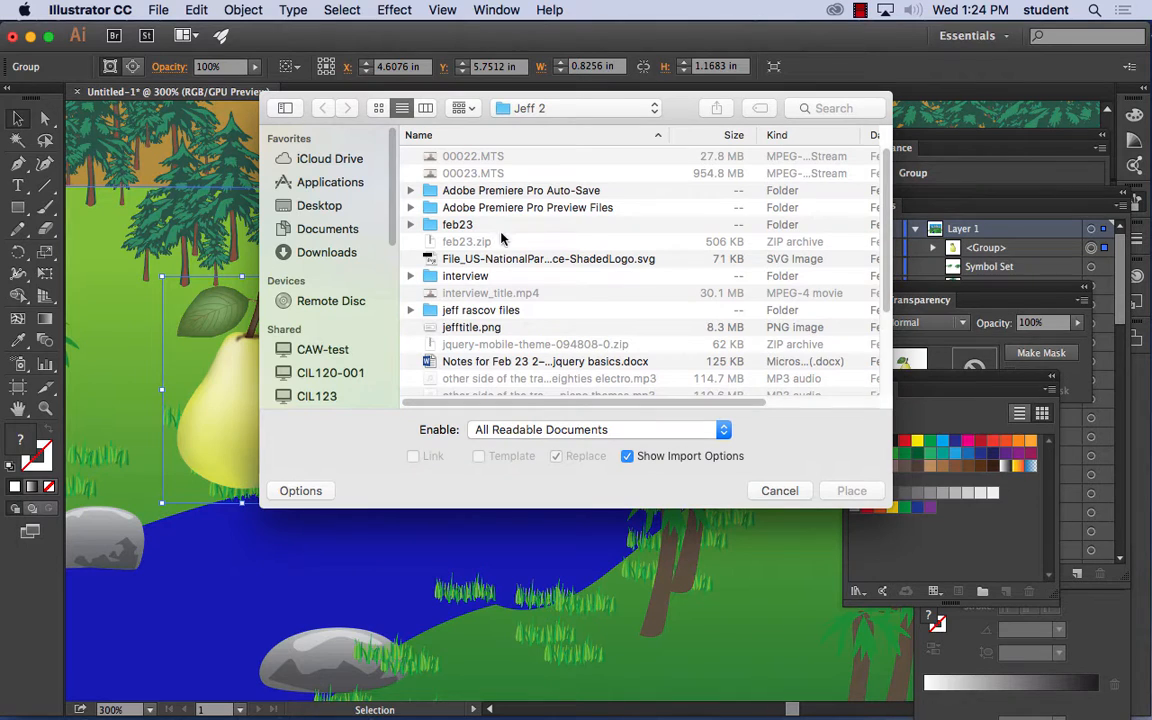
pyautogui.scroll(-5, 463, 248)
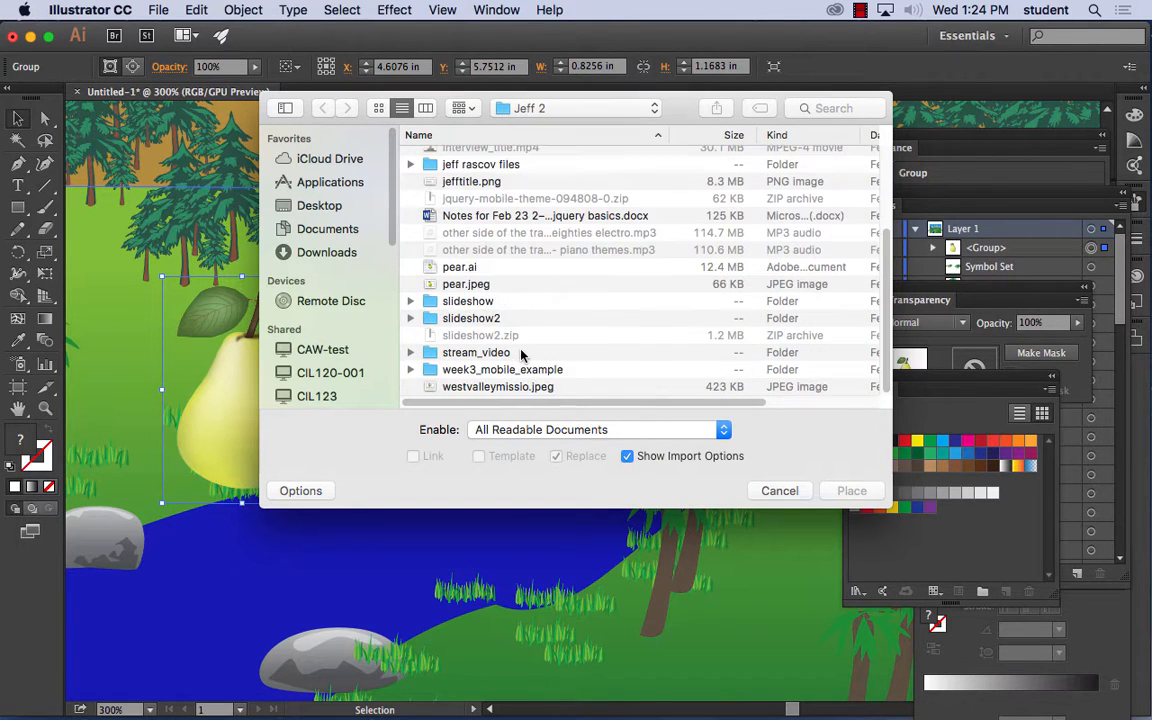
pyautogui.click(455, 267)
pyautogui.click(851, 490)
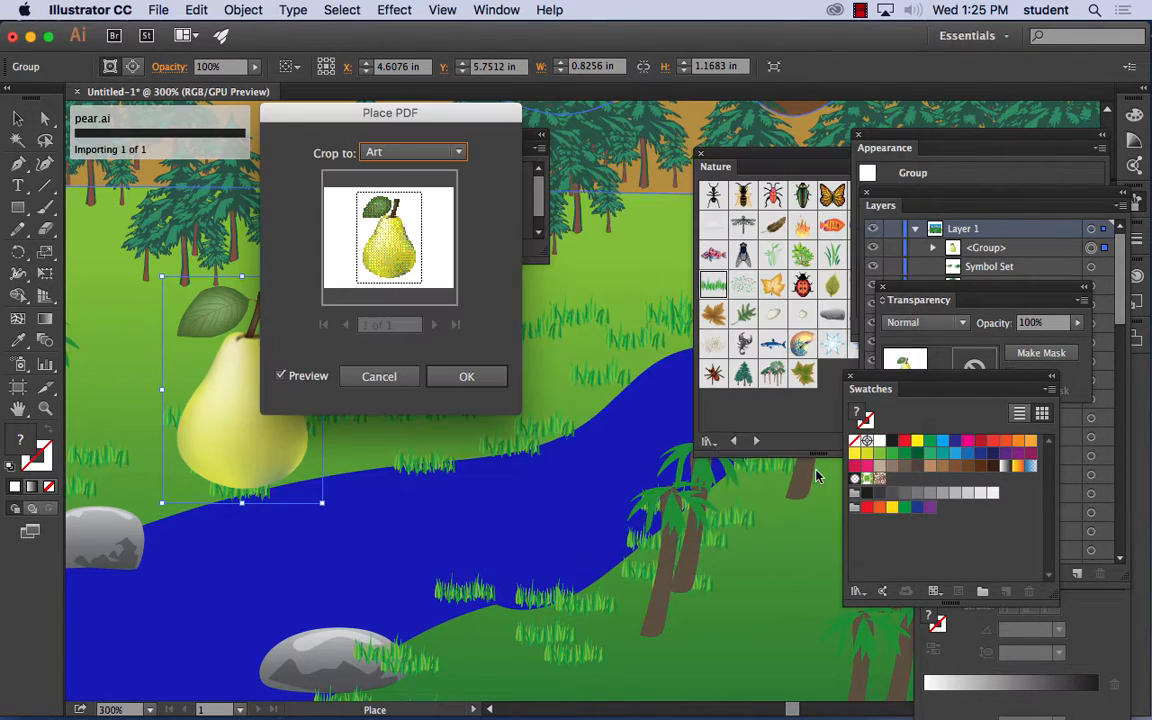
# - Import the pear with the Crop option and place it on the far bank, about 0.70 in wide and 0.54 in high
pyautogui.click(380, 153)
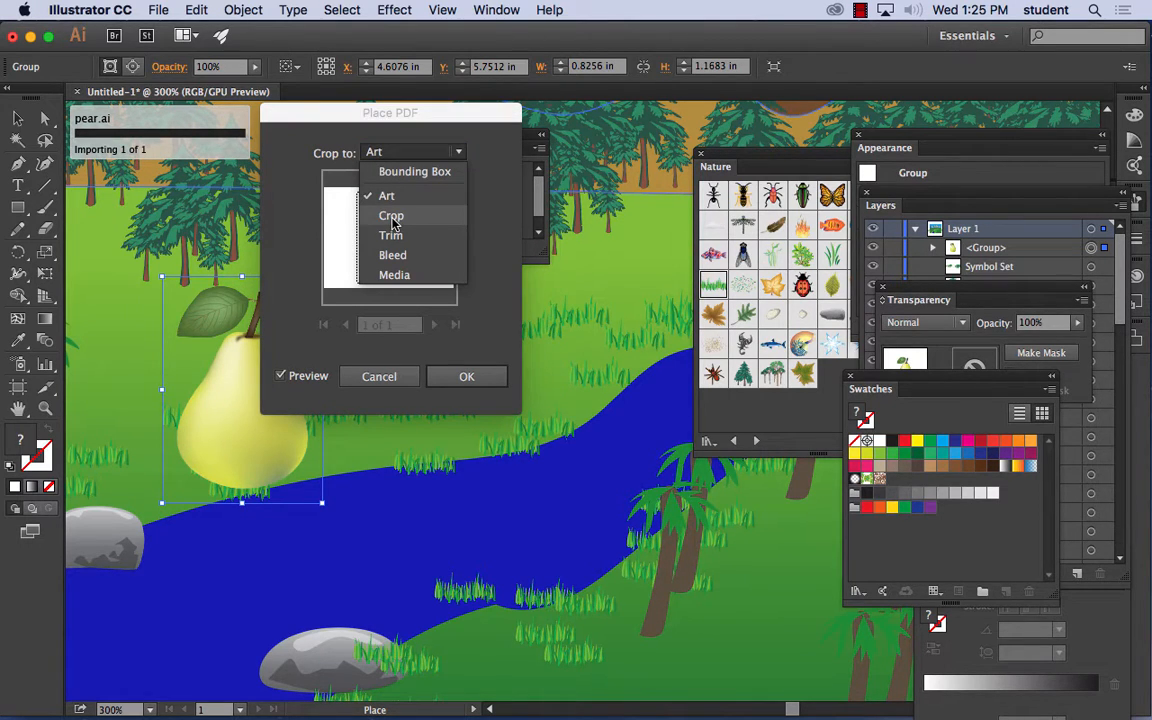
pyautogui.click(362, 215)
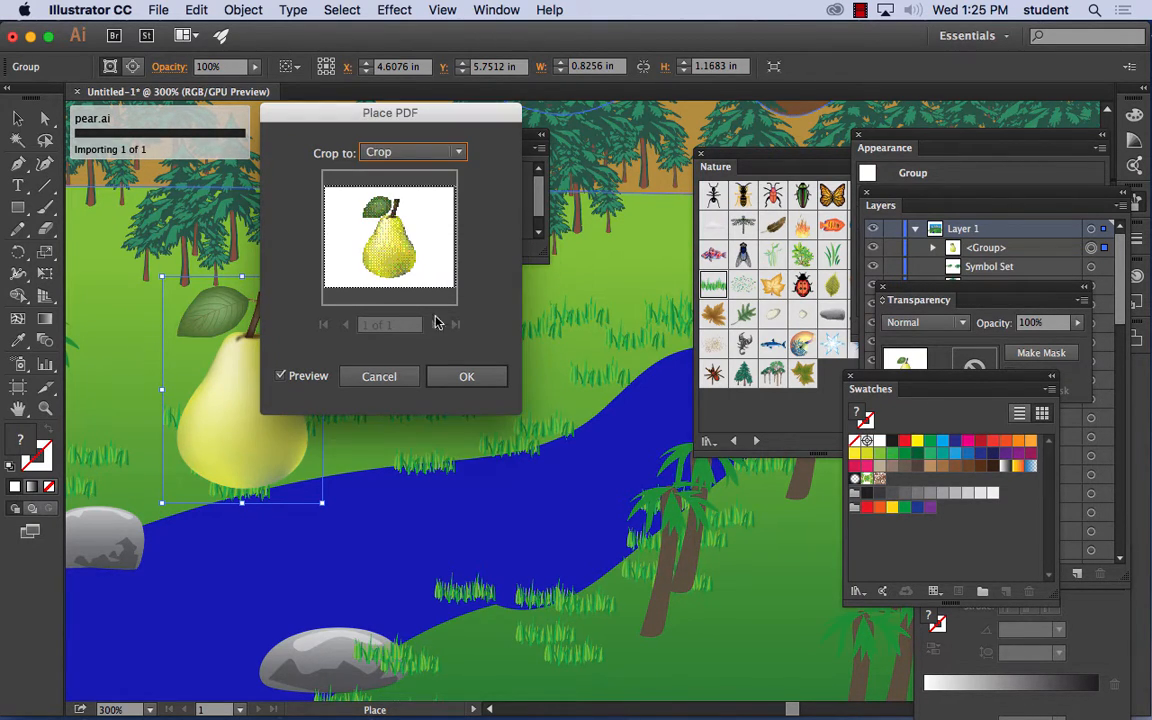
pyautogui.click(470, 377)
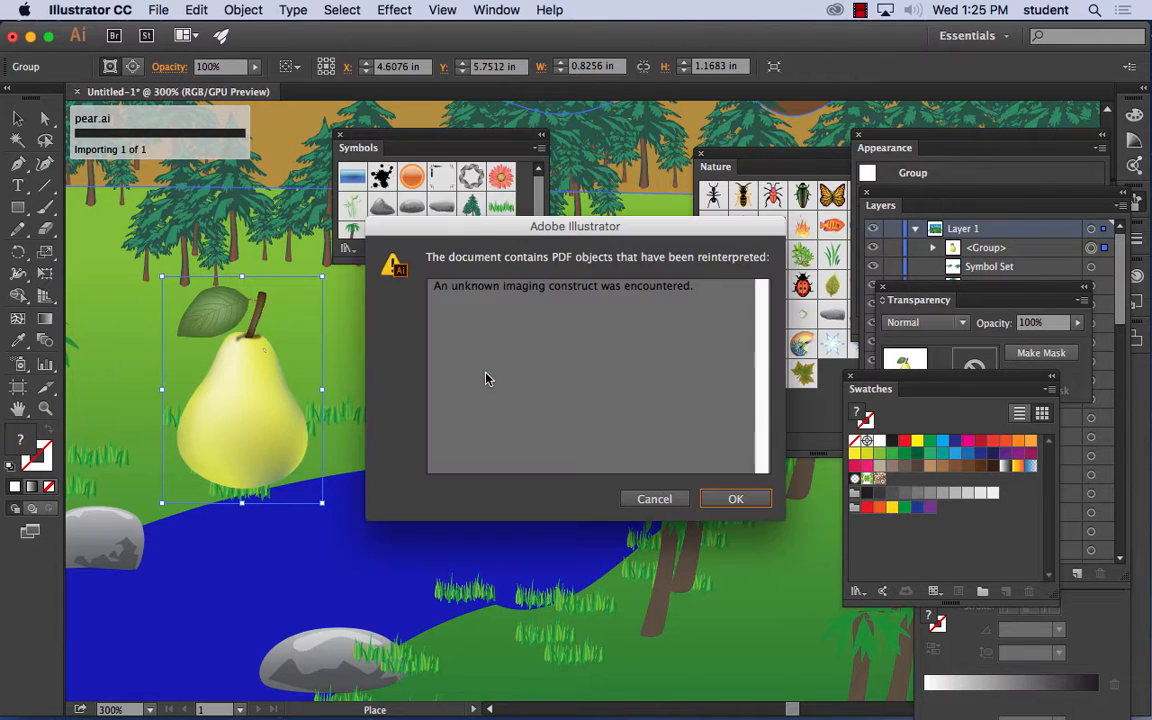
pyautogui.click(735, 498)
pyautogui.moveTo(390, 351); pyautogui.dragTo(578, 461)
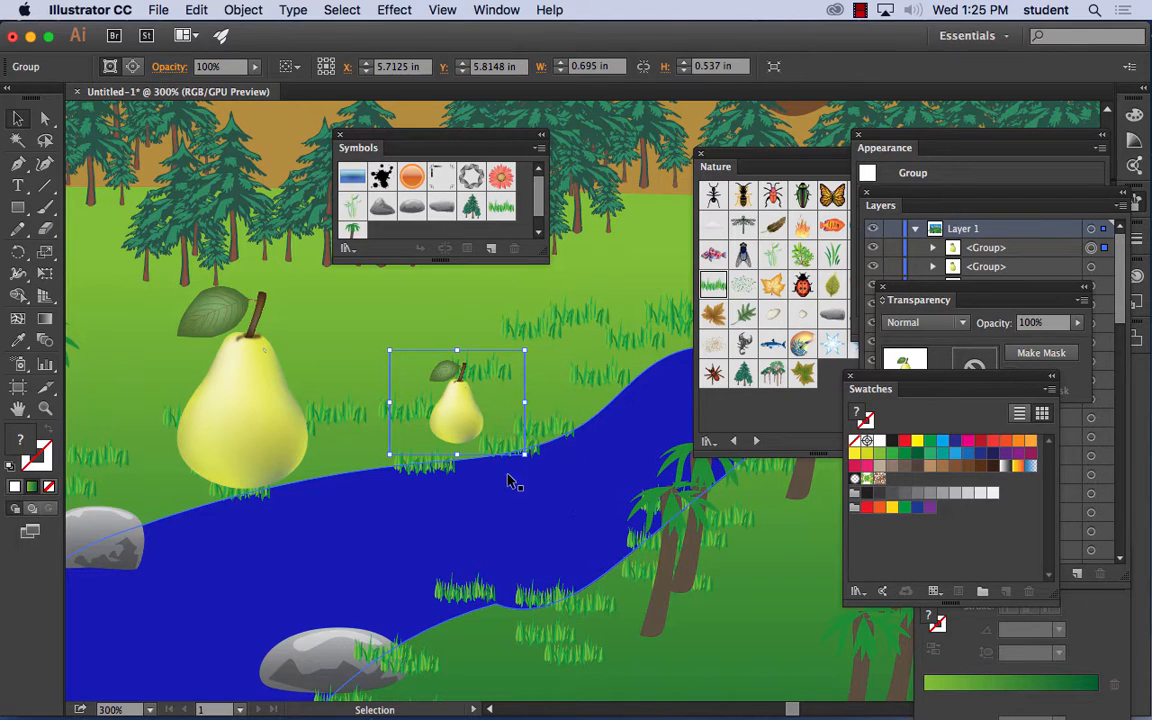
# - Delete both the small and the large pear from the landscape
pyautogui.press('Delete')
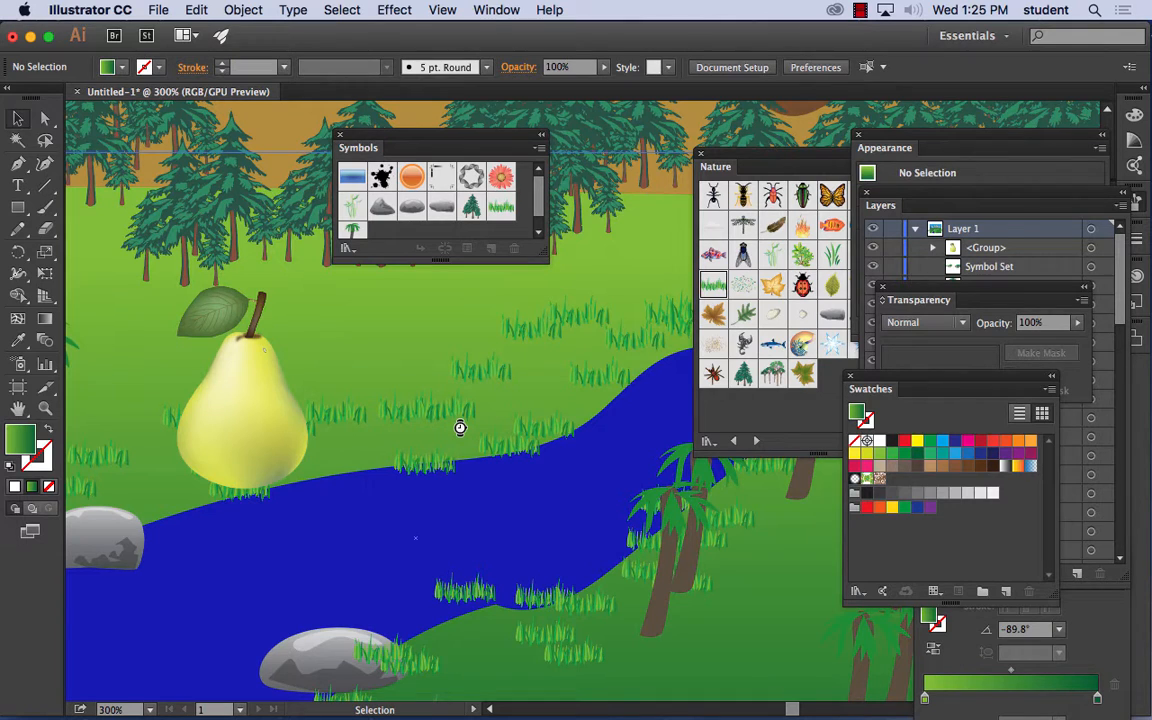
pyautogui.press('super+minus')
pyautogui.press('super+minus')
pyautogui.press('super+minus')
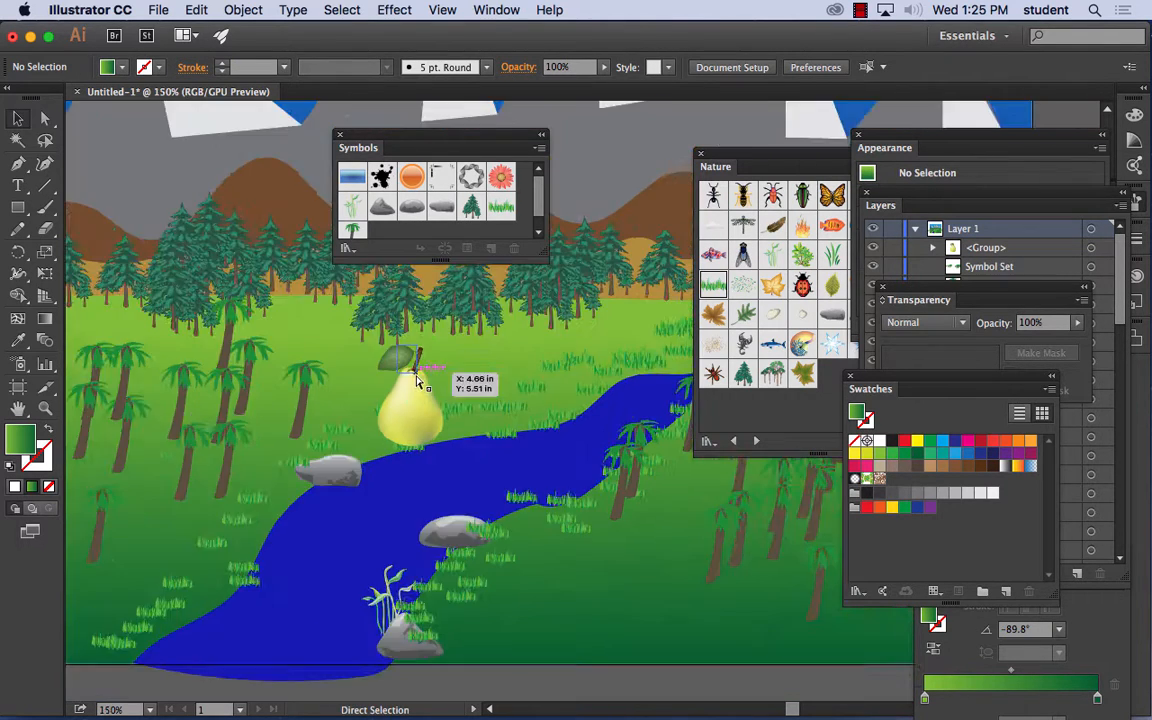
pyautogui.click(475, 410)
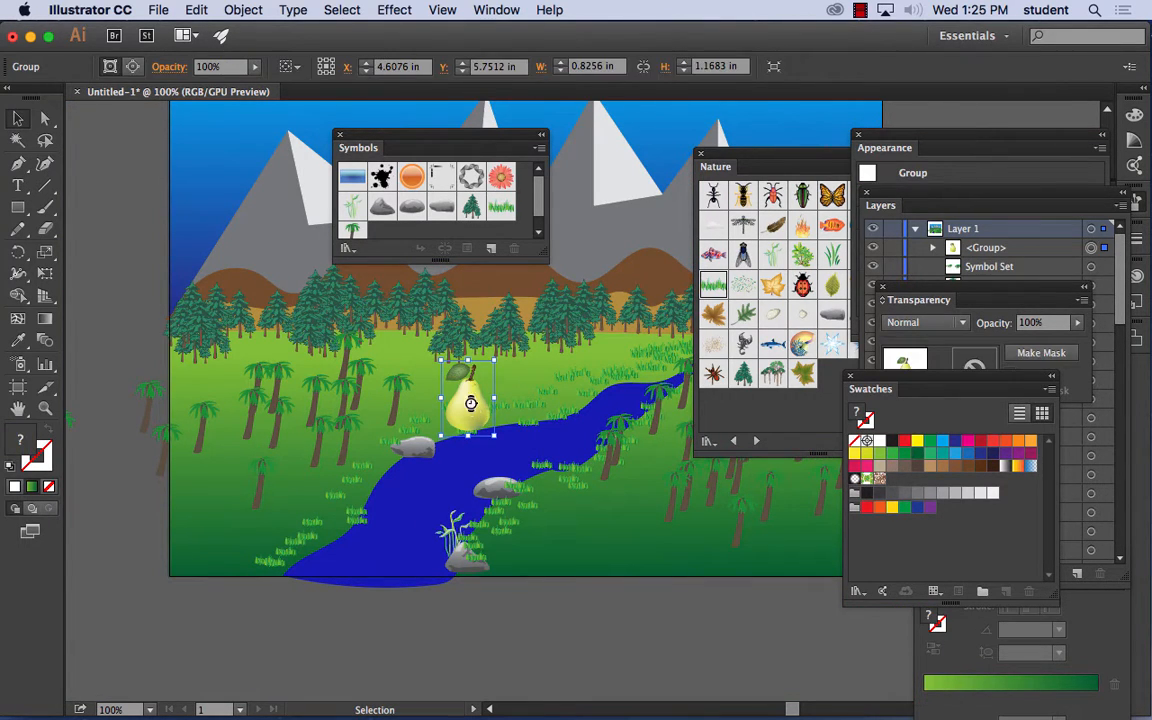
pyautogui.press('Delete')
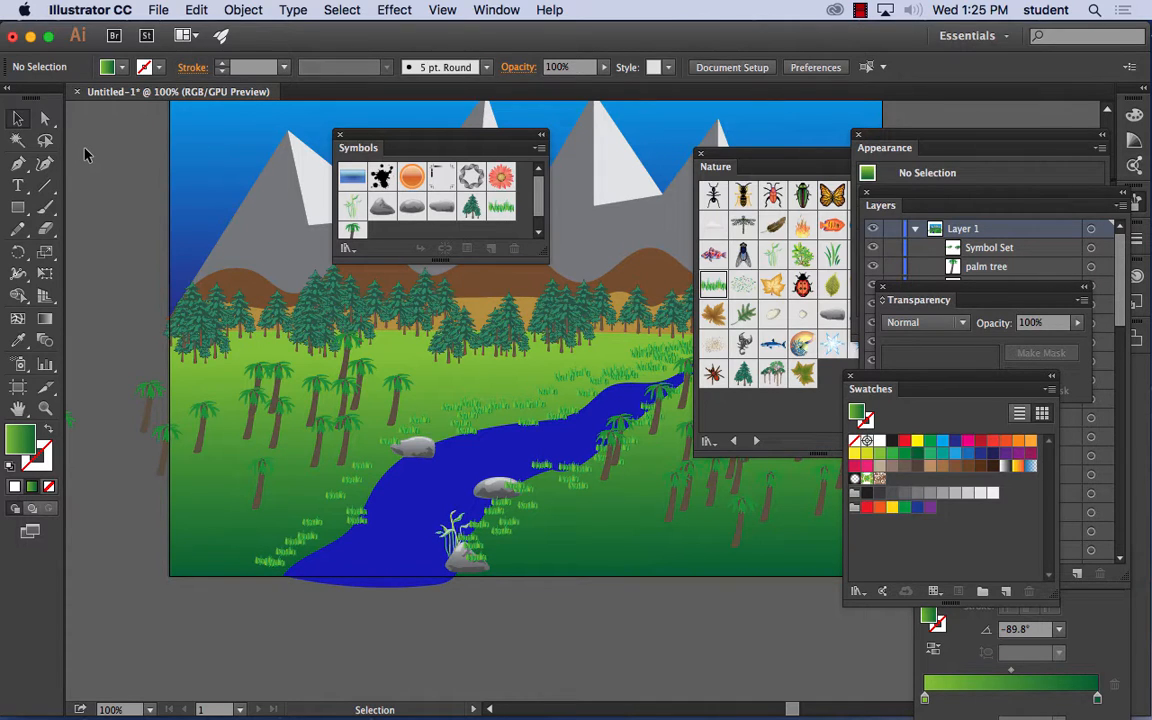
# - Switch to Firefox and open google.com in a new tab
pyautogui.moveTo(311, 690)
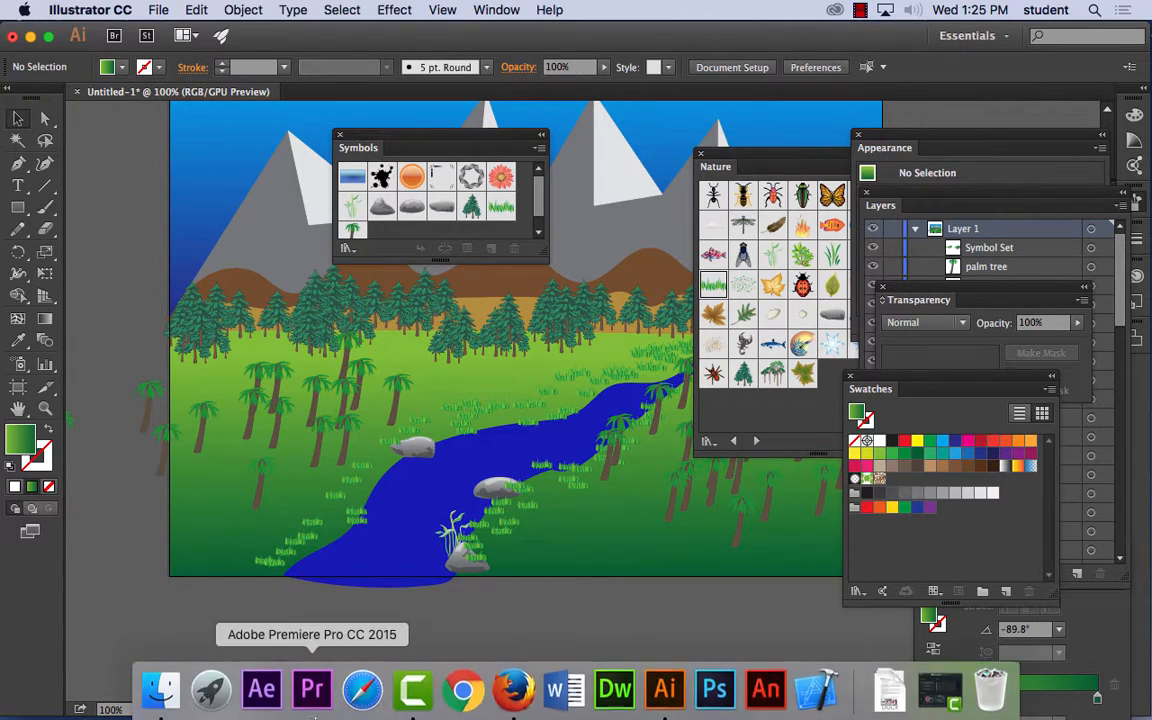
pyautogui.click(514, 688)
pyautogui.click(117, 9)
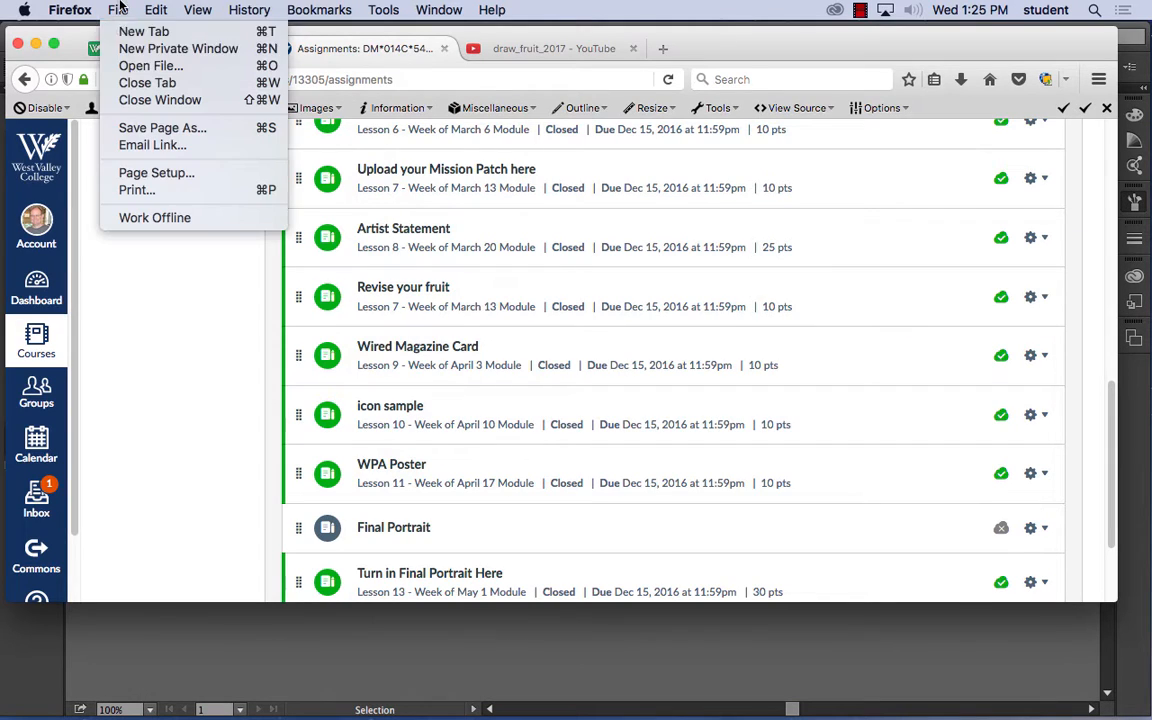
pyautogui.click(135, 32)
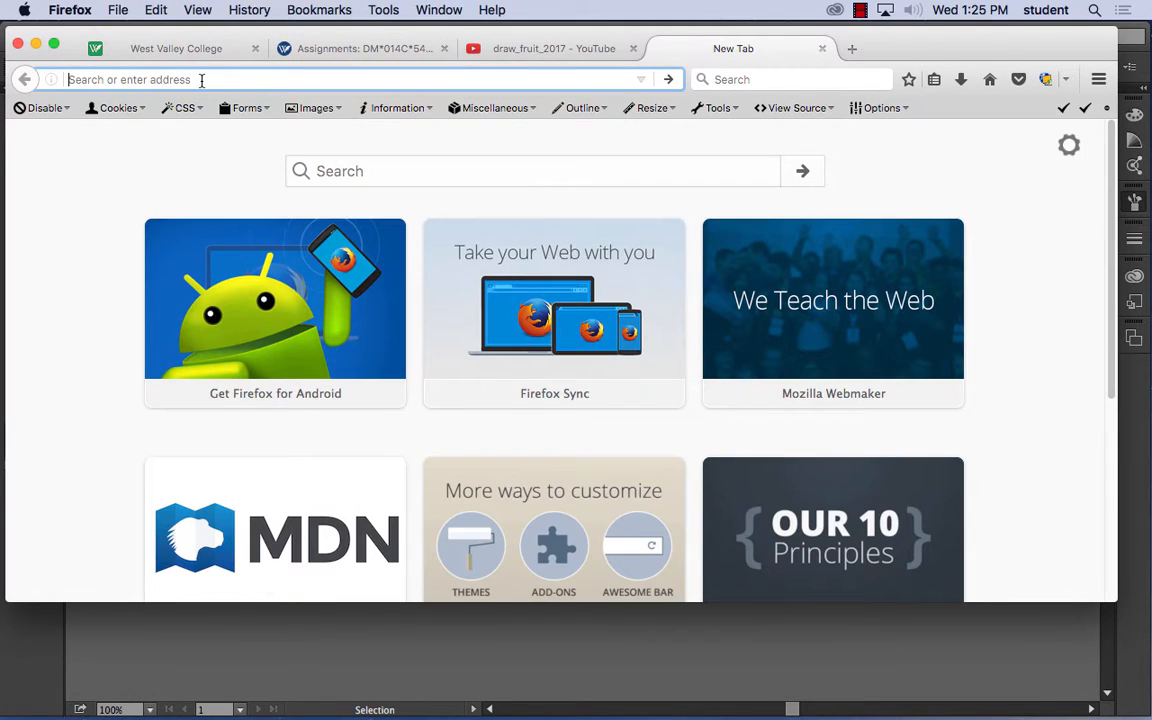
pyautogui.write('google.com')
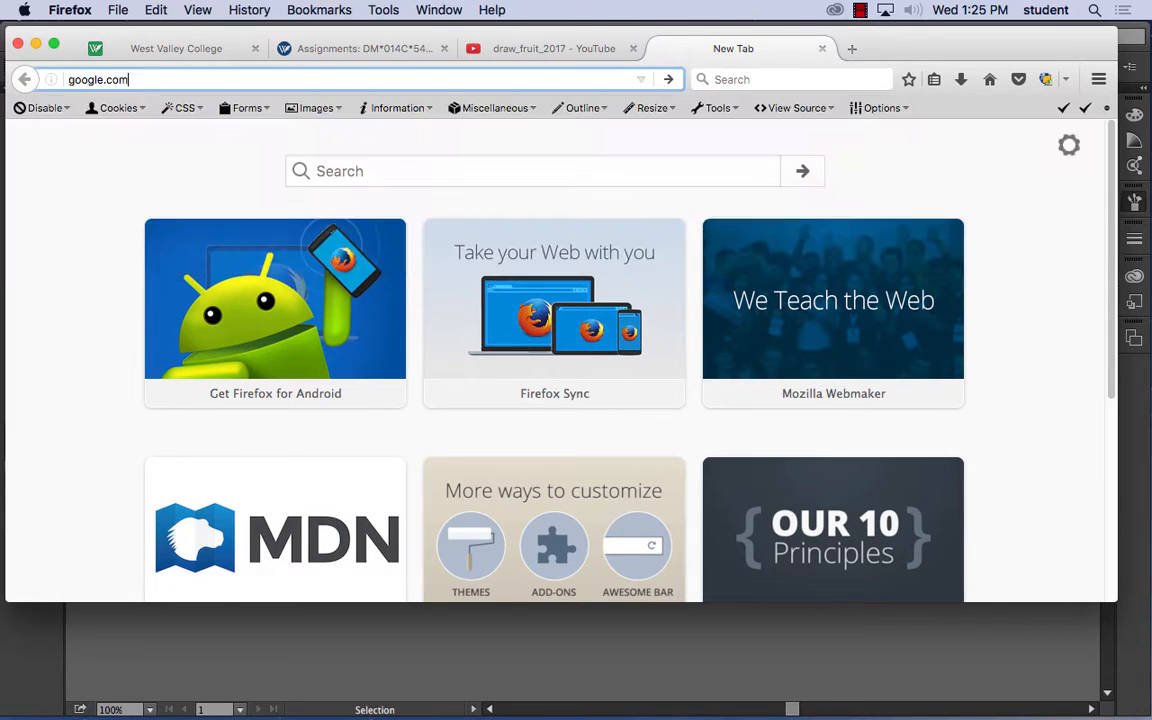
pyautogui.press('Return')
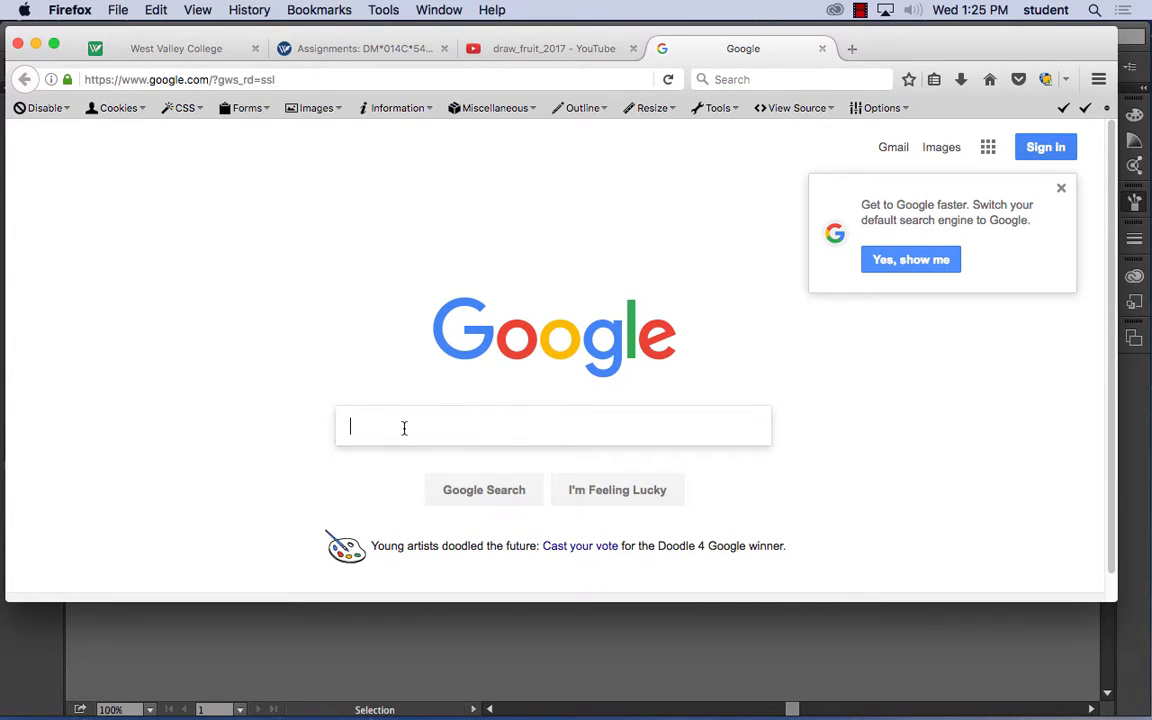
# - Search Google for "illustrator symbols" and look through the results for free symbol libraries
pyautogui.write('illustra')
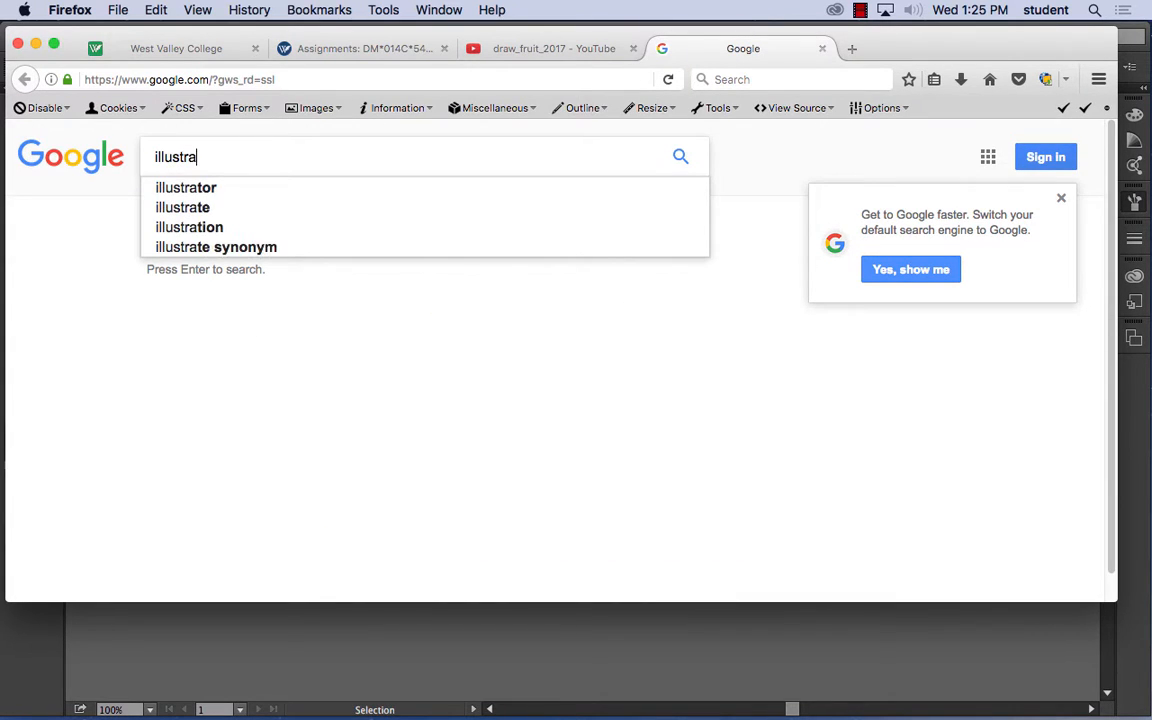
pyautogui.write('tor sy')
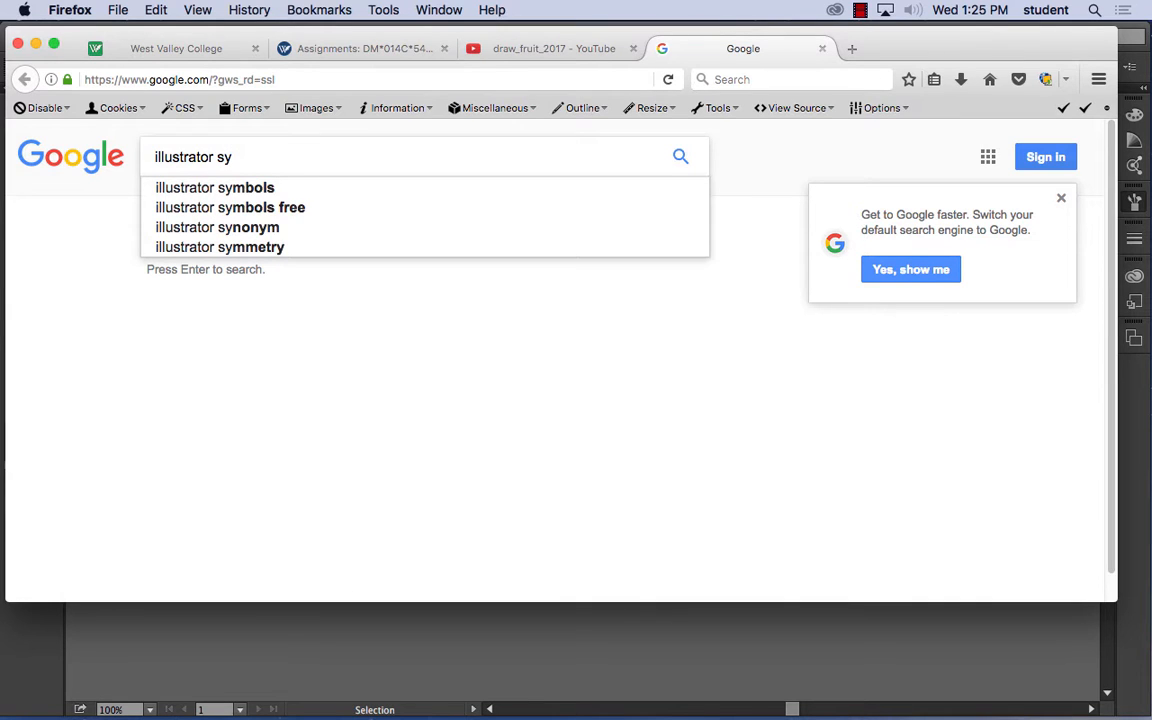
pyautogui.click(244, 188)
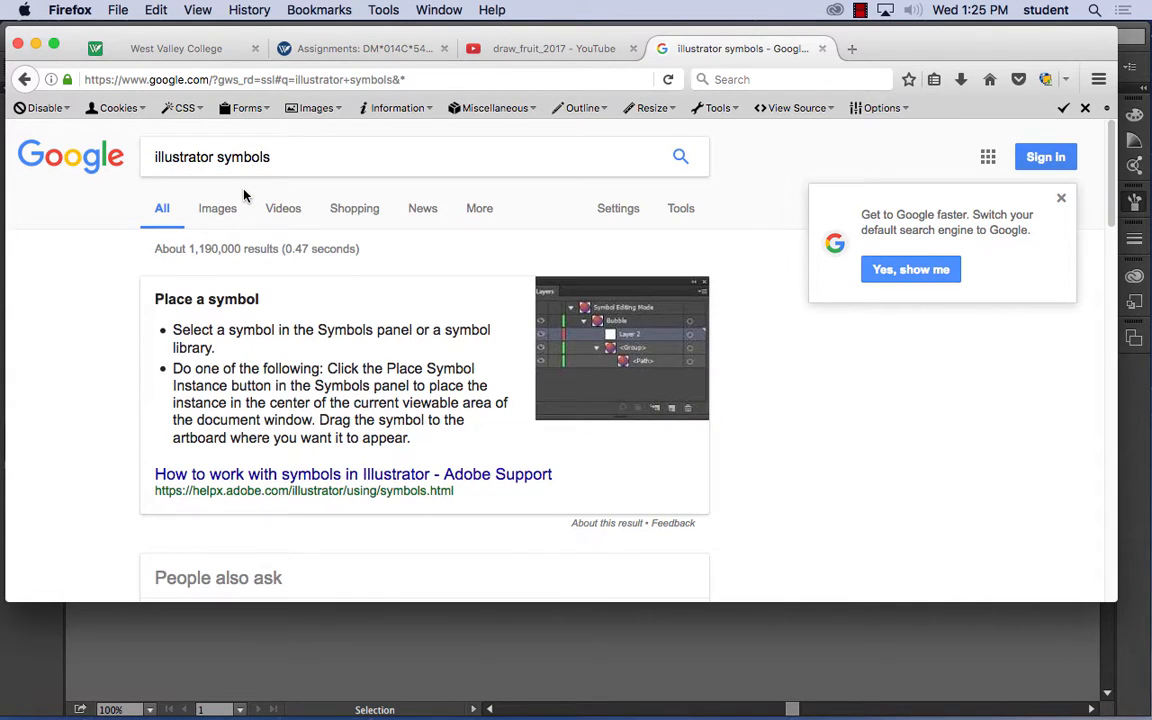
pyautogui.scroll(-5, 318, 309)
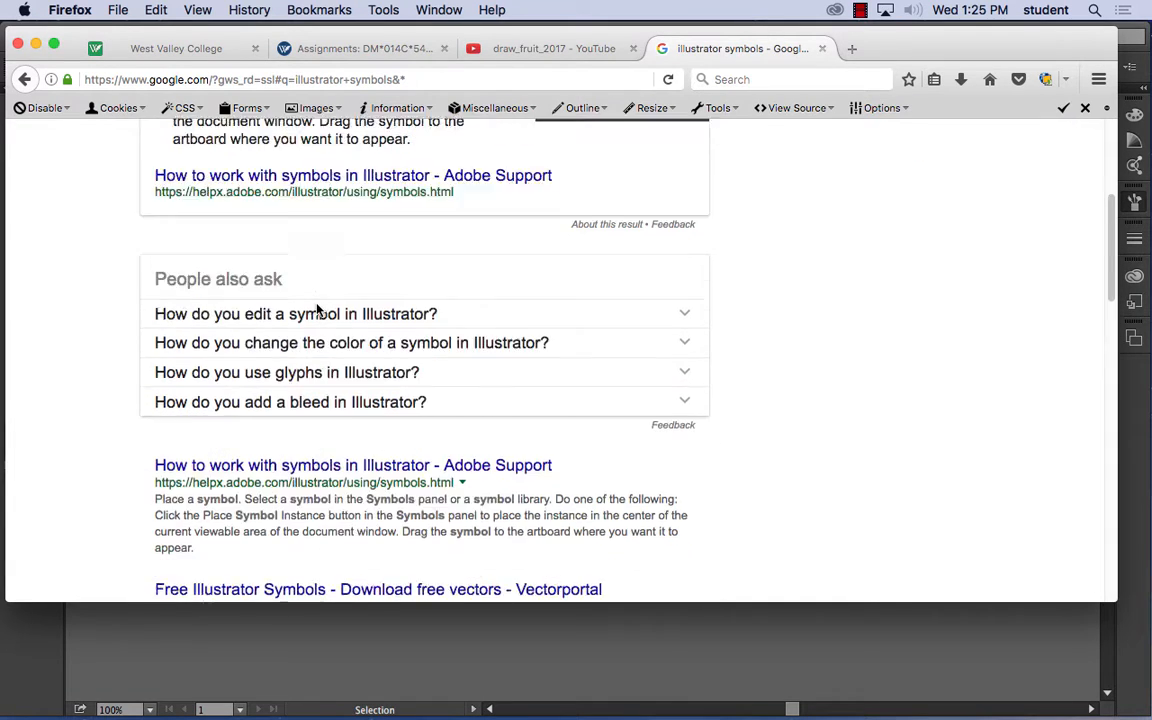
pyautogui.scroll(-3, 318, 309)
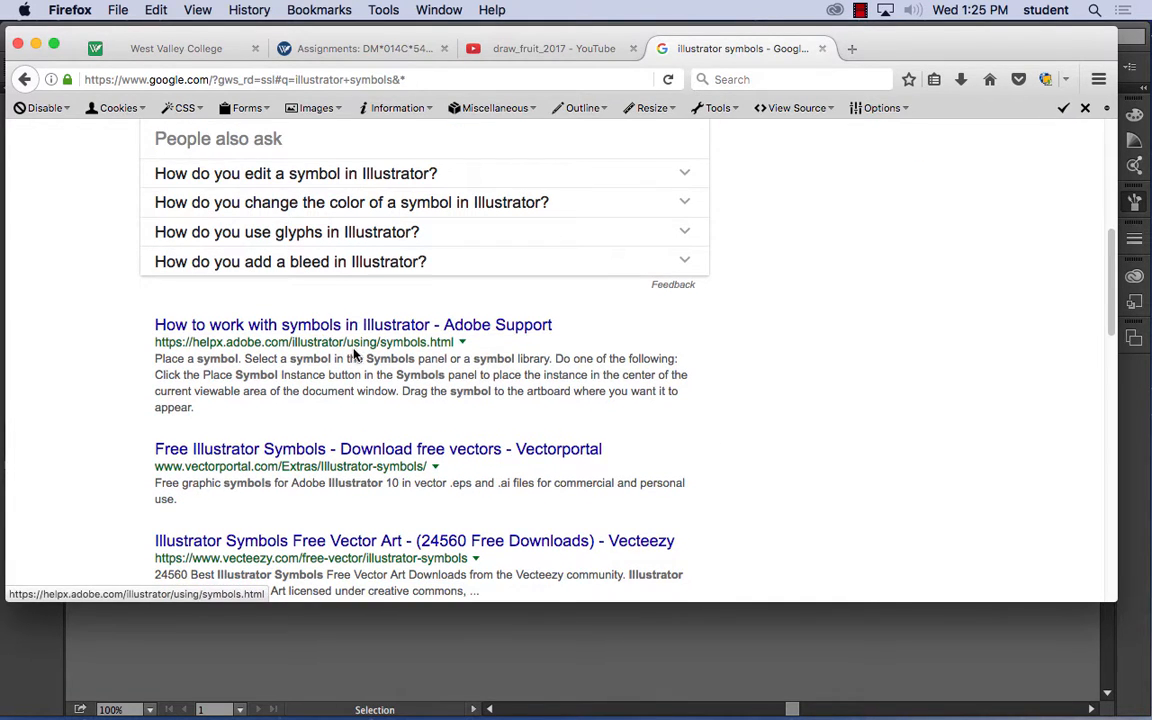
pyautogui.scroll(-7, 318, 354)
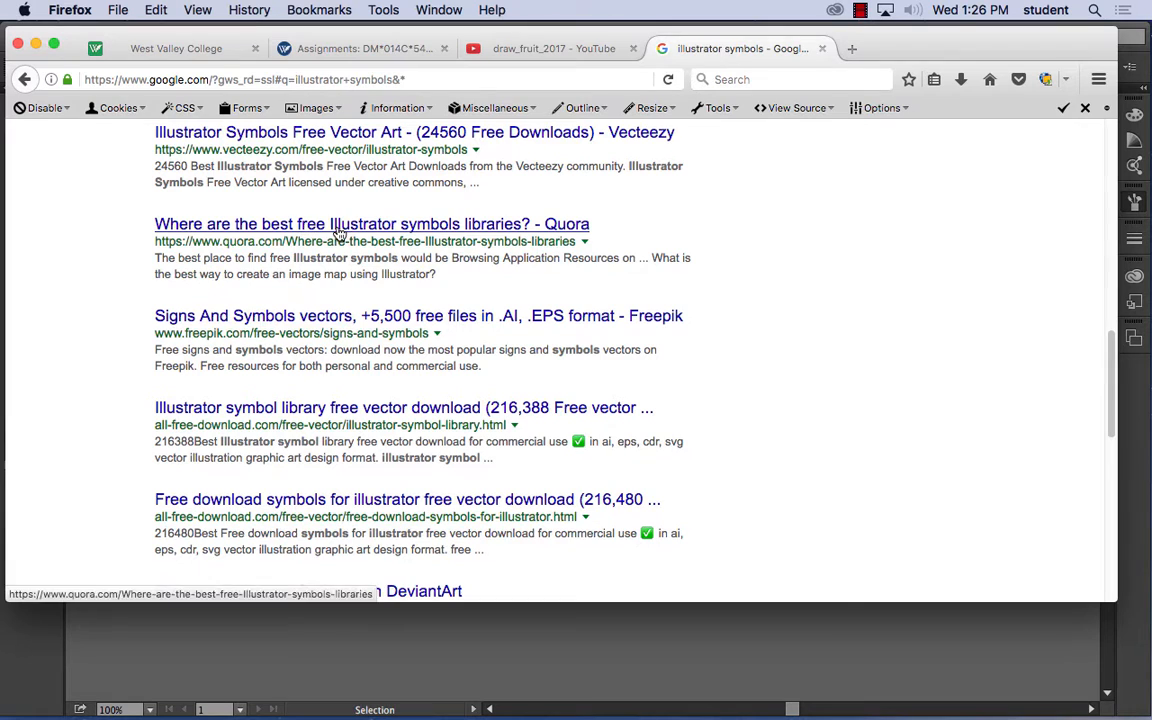
# - Open the Quora answer on the best free Illustrator symbols libraries and follow its "1000s of Illustrator shapes" link
pyautogui.click(339, 228)
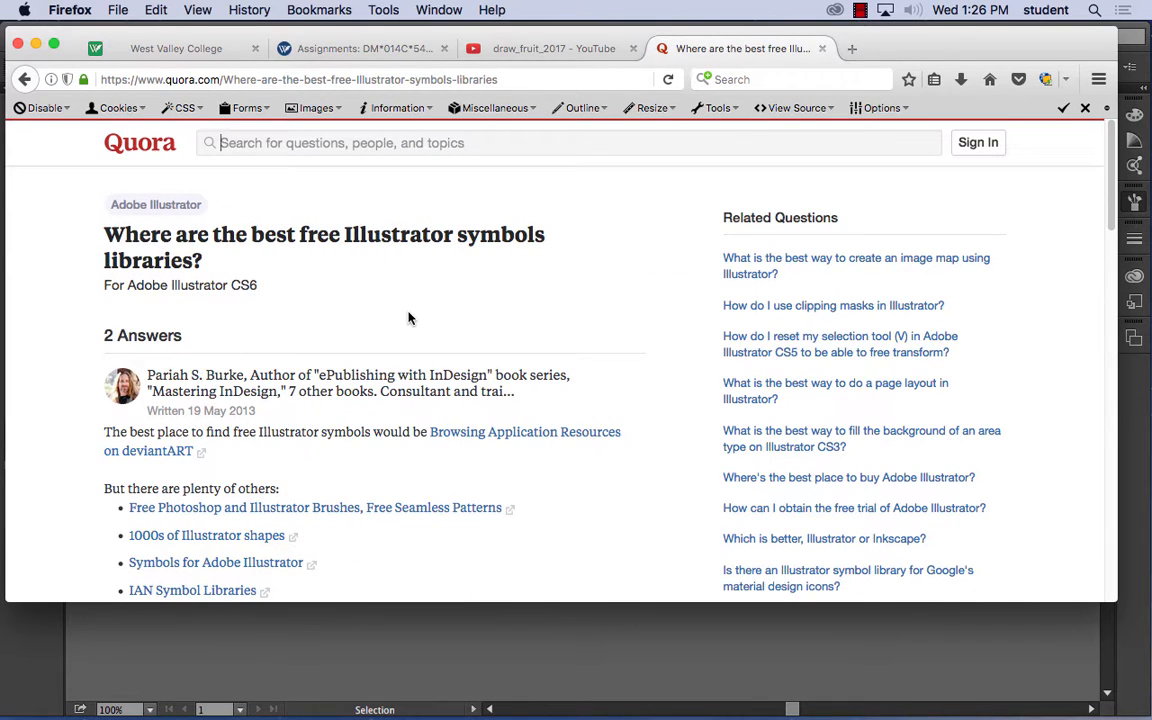
pyautogui.scroll(-3, 407, 318)
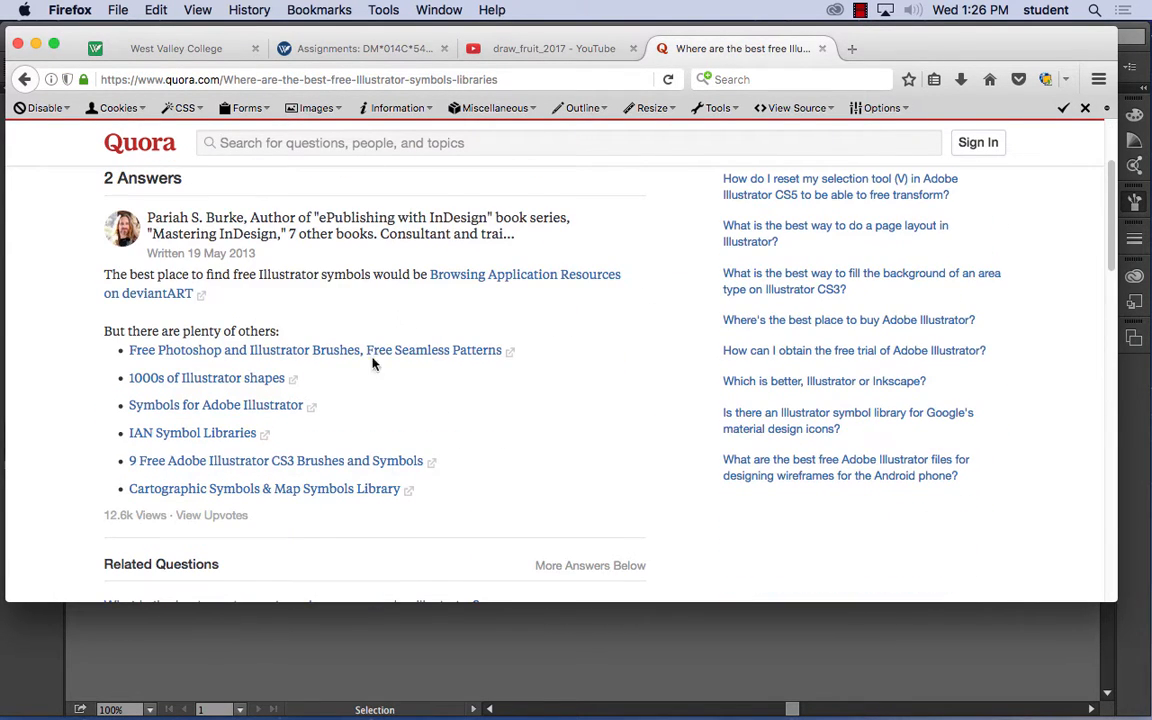
pyautogui.click(221, 388)
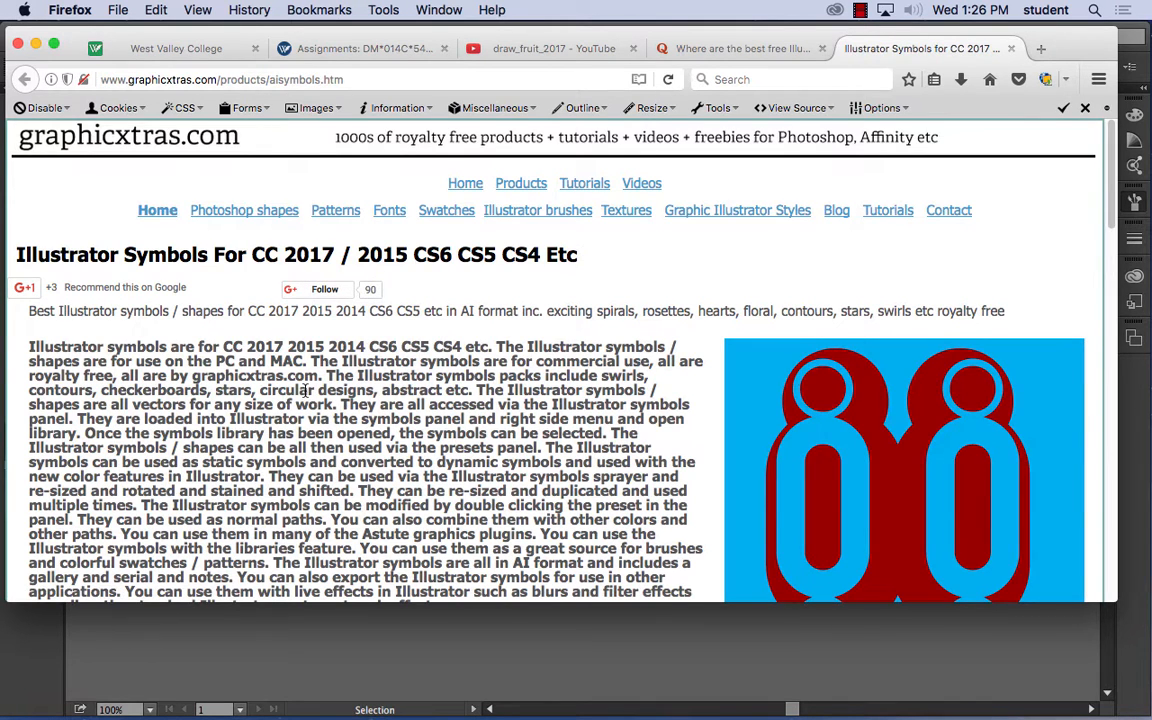
pyautogui.scroll(-15, 306, 392)
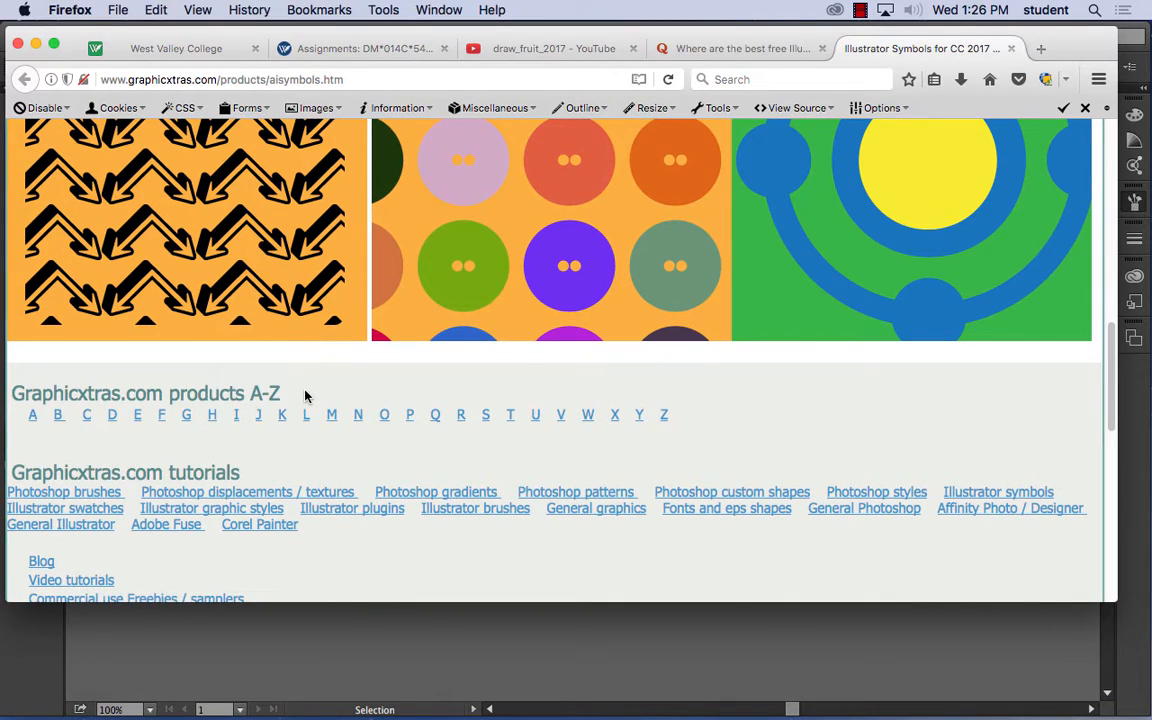
# - Look through the graphicxtras.com products listed under H, go back to the symbols page and close it
pyautogui.click(212, 415)
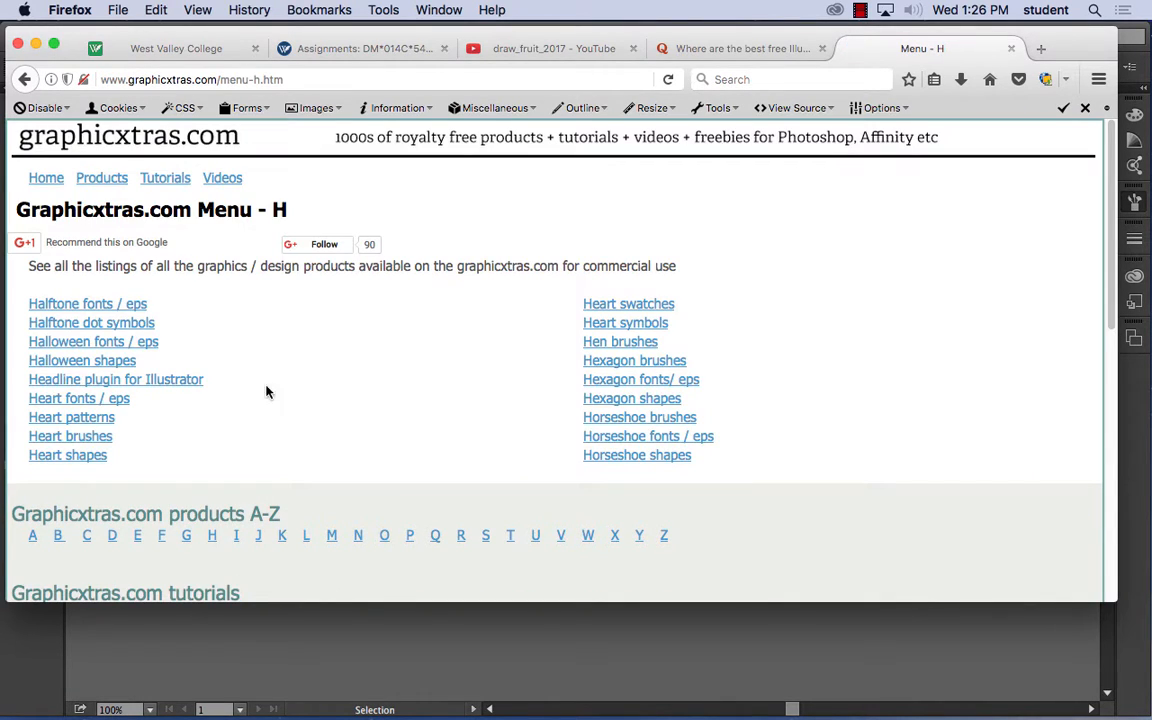
pyautogui.scroll(-8, 378, 391)
pyautogui.scroll(10, 377, 388)
pyautogui.click(27, 79)
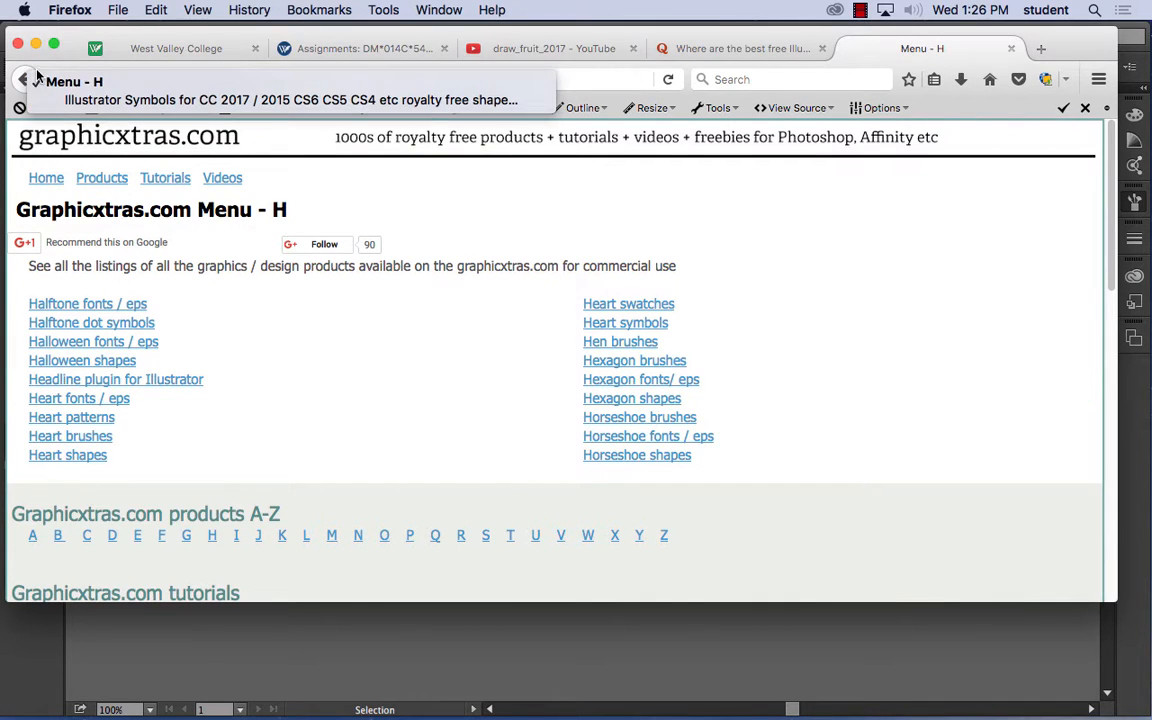
pyautogui.click(20, 82)
pyautogui.click(20, 82)
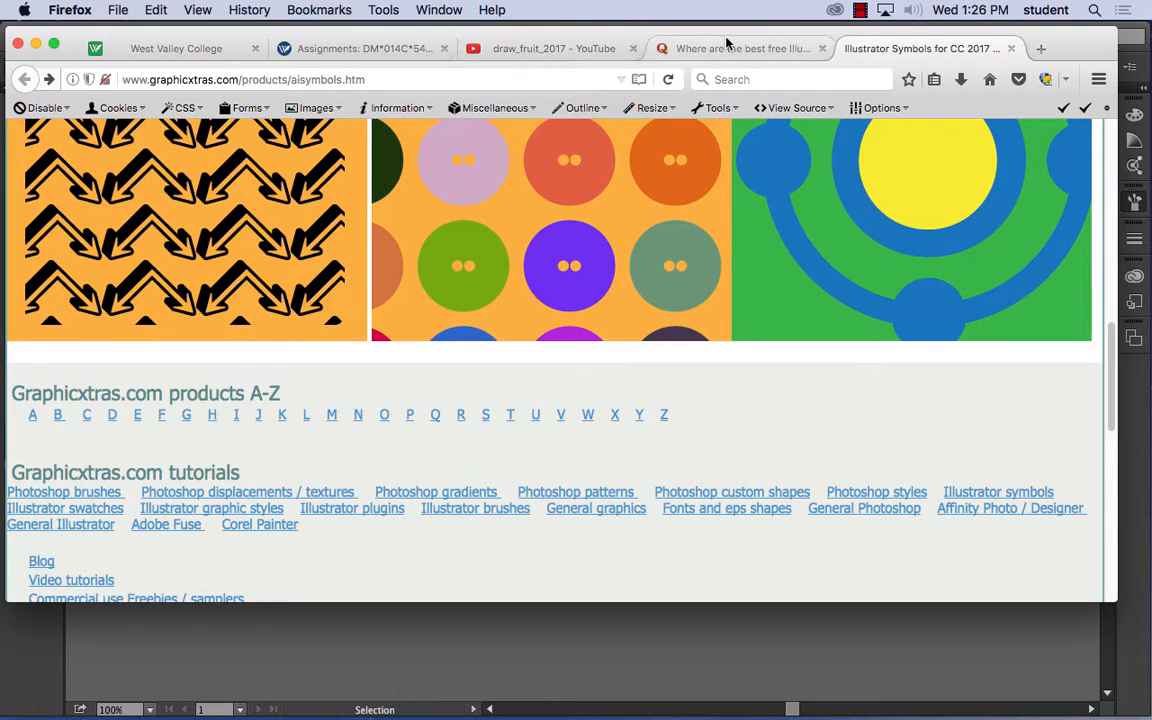
pyautogui.click(1011, 48)
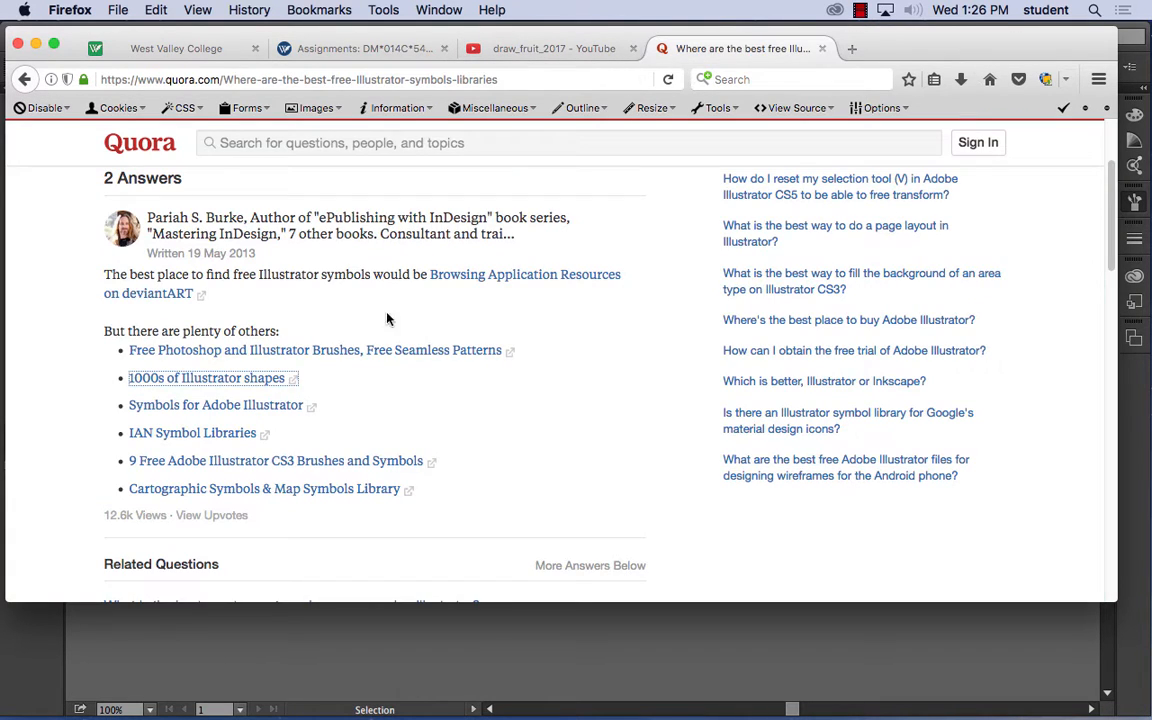
# - Open the "9 Free Adobe Illustrator CS3 Brushes and Symbols" link, skim the article for downloads and close it
pyautogui.click(189, 464)
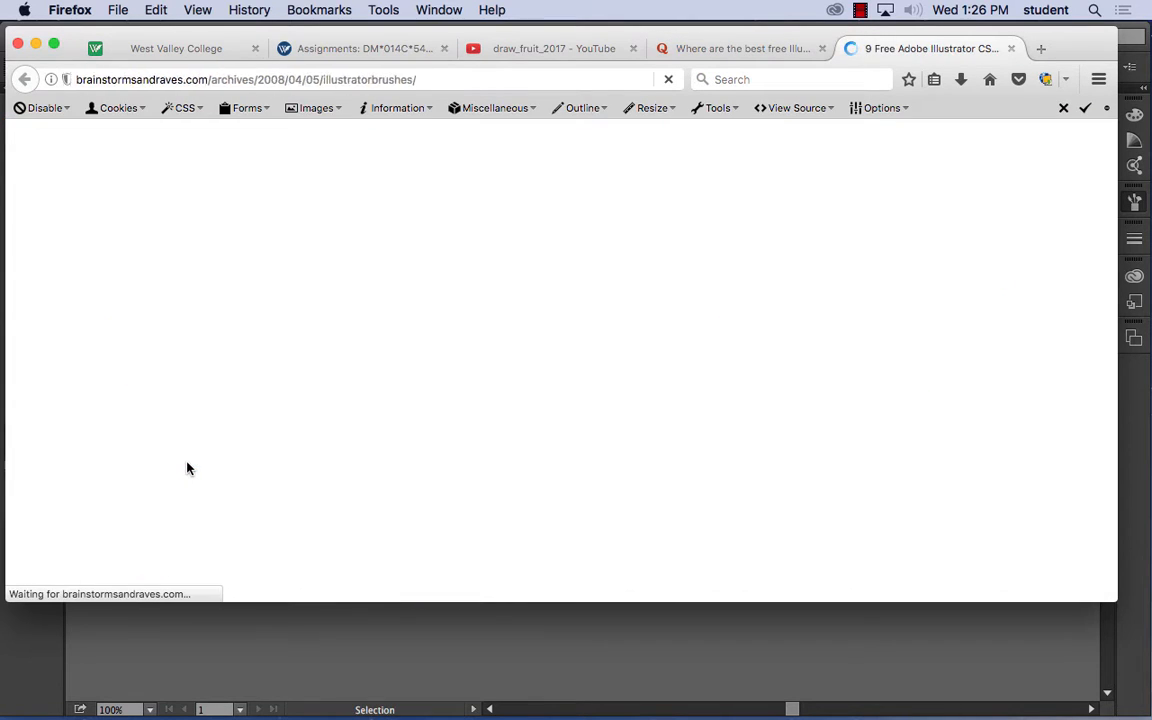
pyautogui.scroll(-15, 484, 327)
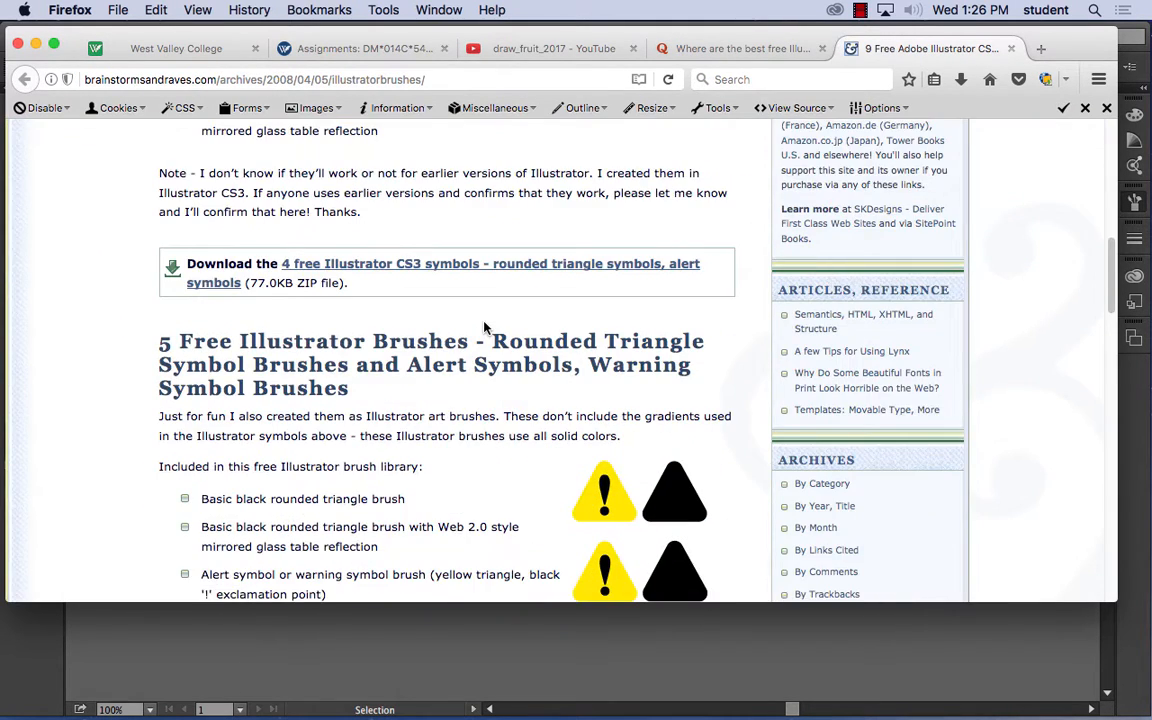
pyautogui.scroll(-20, 484, 327)
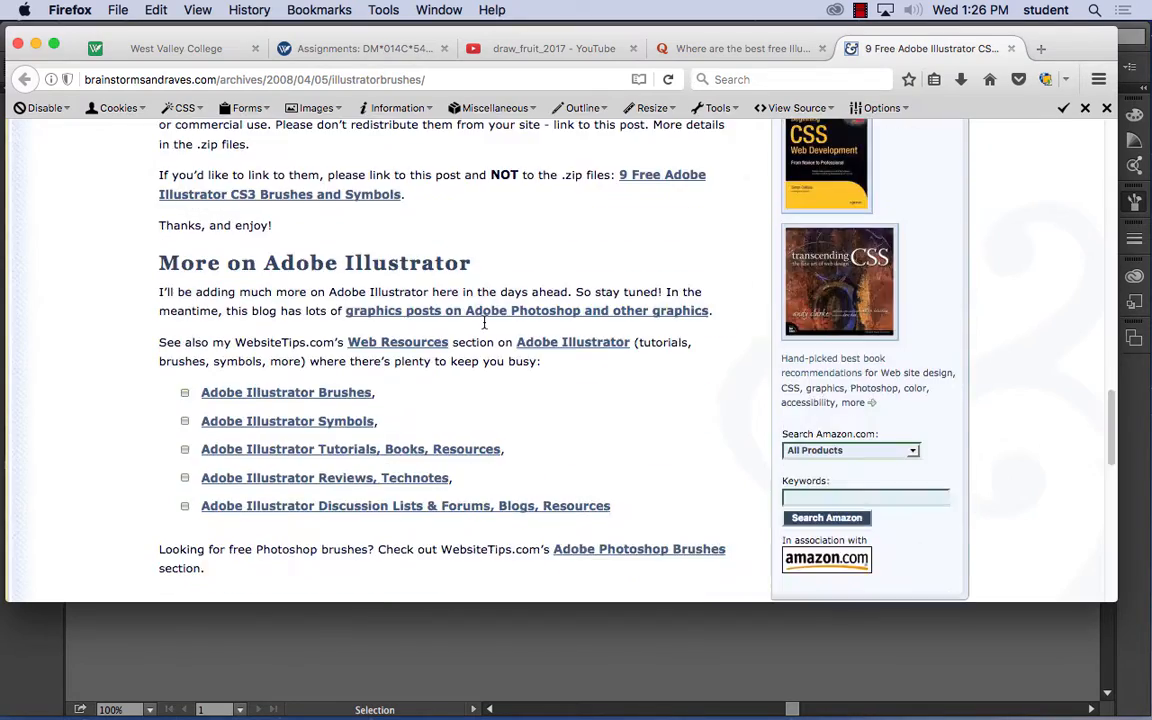
pyautogui.scroll(20, 484, 327)
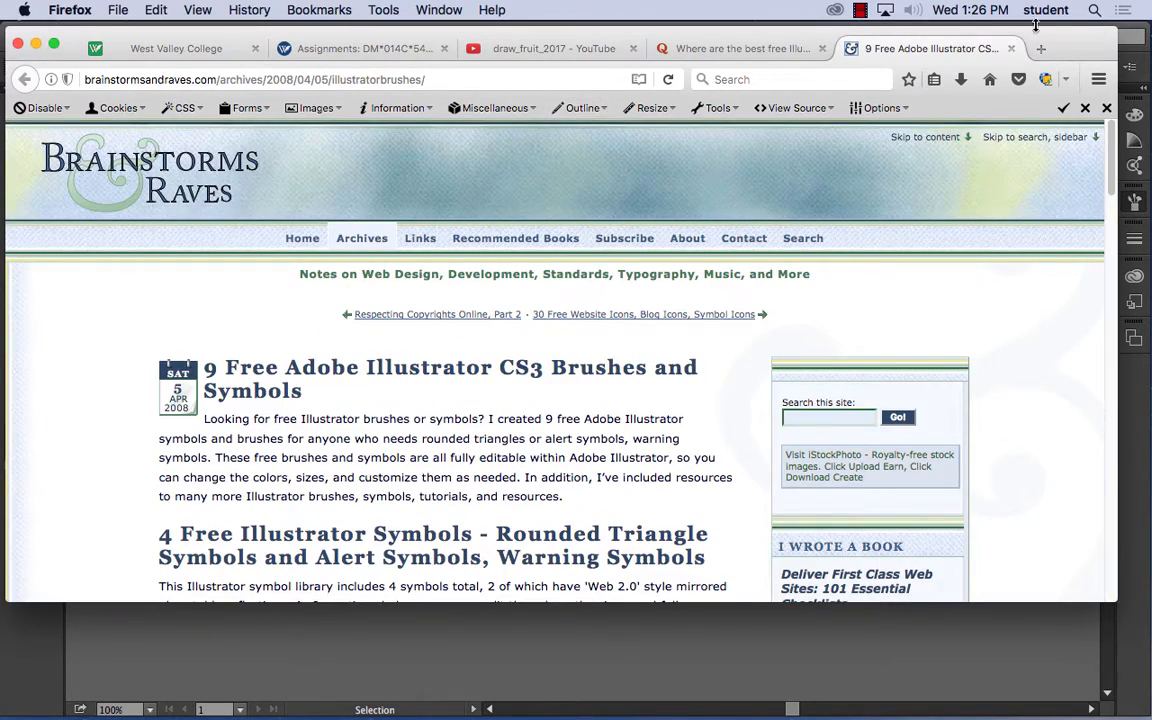
pyautogui.click(1011, 49)
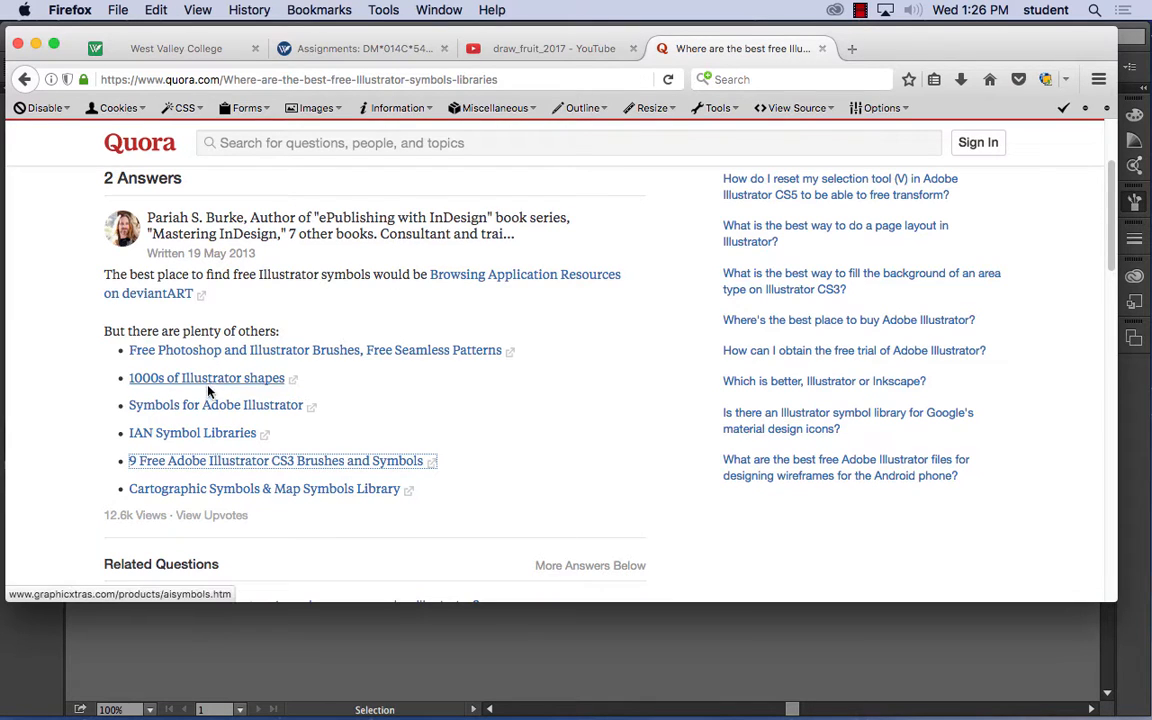
# - Open the "Symbols for Adobe Illustrator" link and look over Code Zebra's symbol categories
pyautogui.click(198, 410)
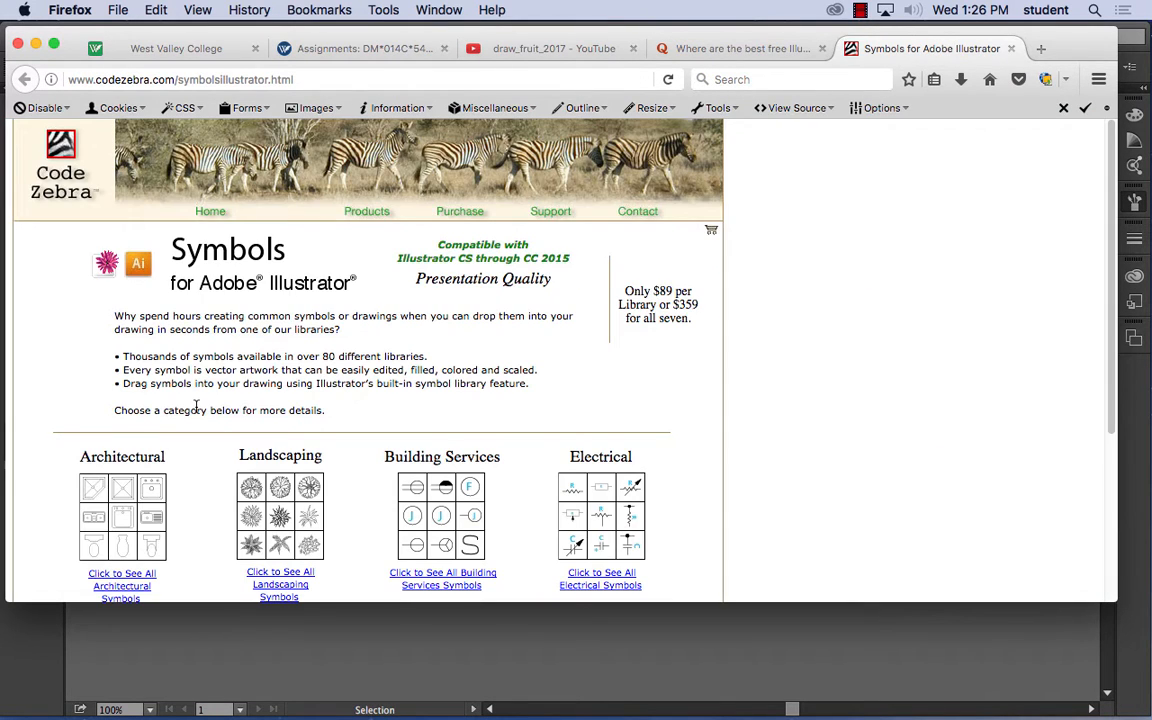
pyautogui.scroll(-3, 322, 391)
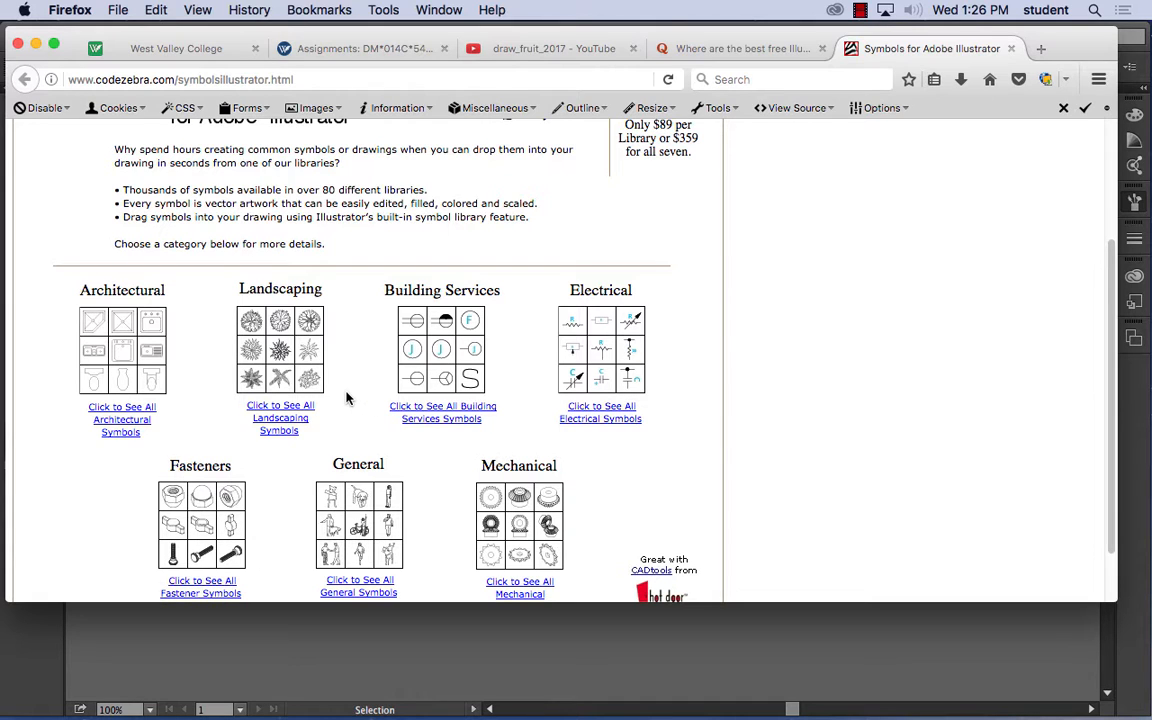
pyautogui.scroll(-1, 346, 398)
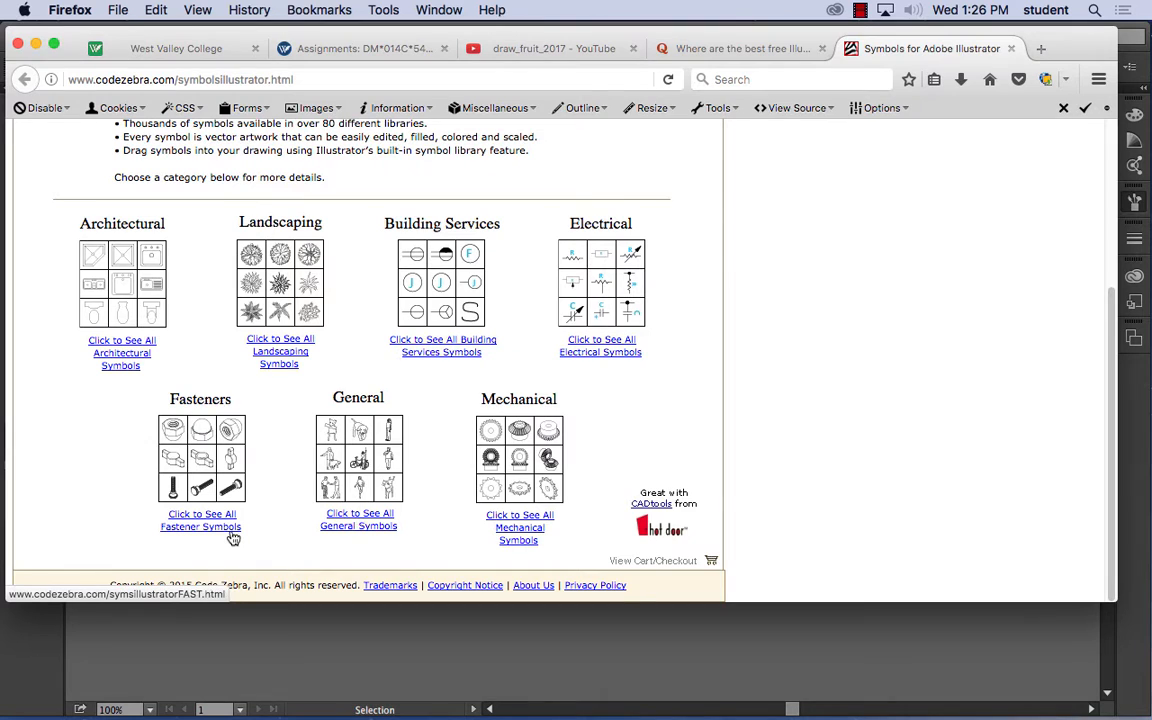
# - View Code Zebra's General symbols, including people and vehicles, return to the categories and close the site
pyautogui.click(359, 489)
pyautogui.scroll(-3, 366, 470)
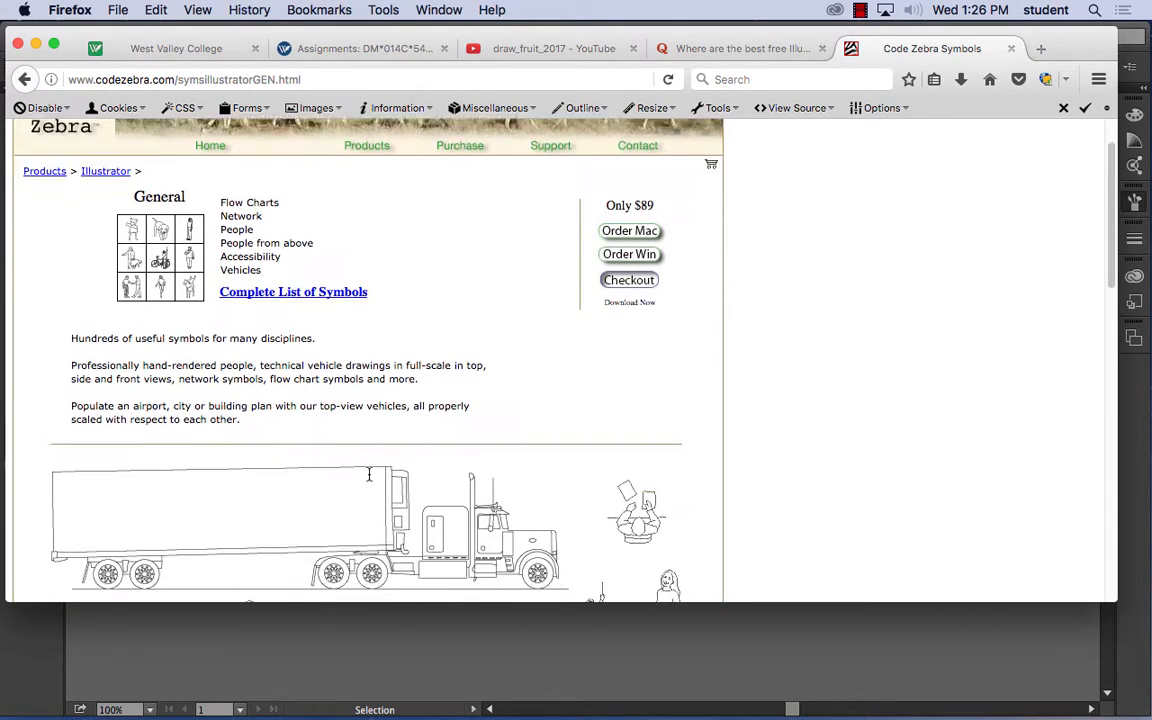
pyautogui.scroll(-2, 369, 480)
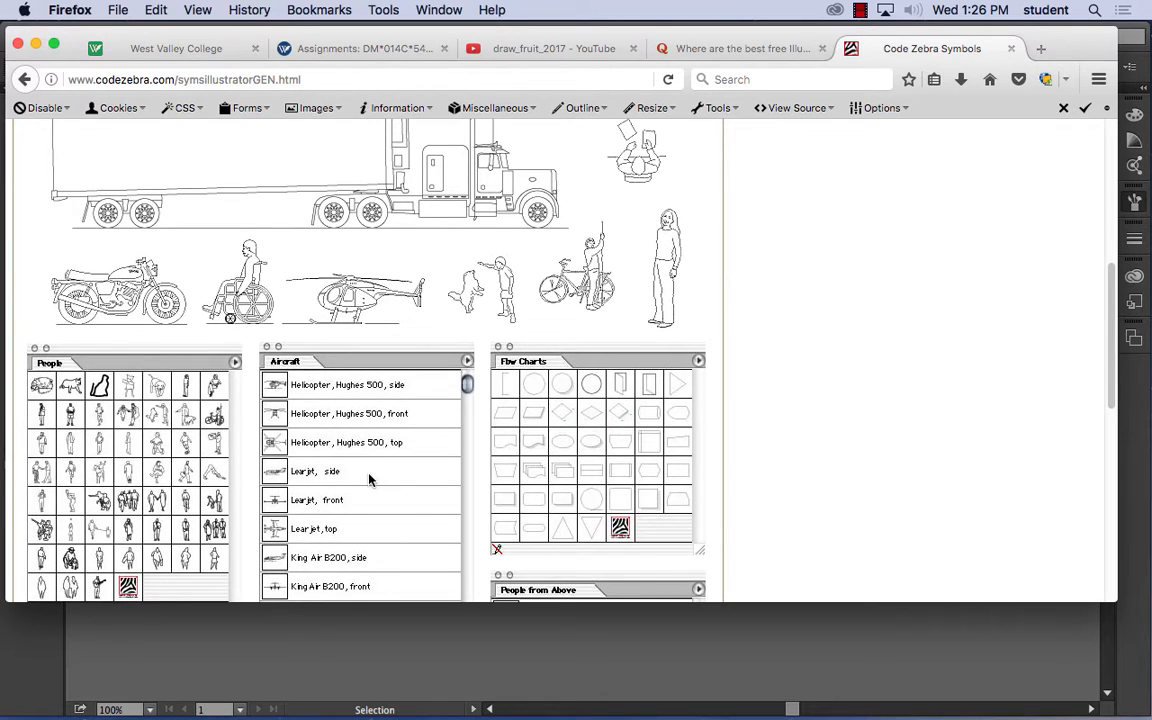
pyautogui.scroll(5, 370, 478)
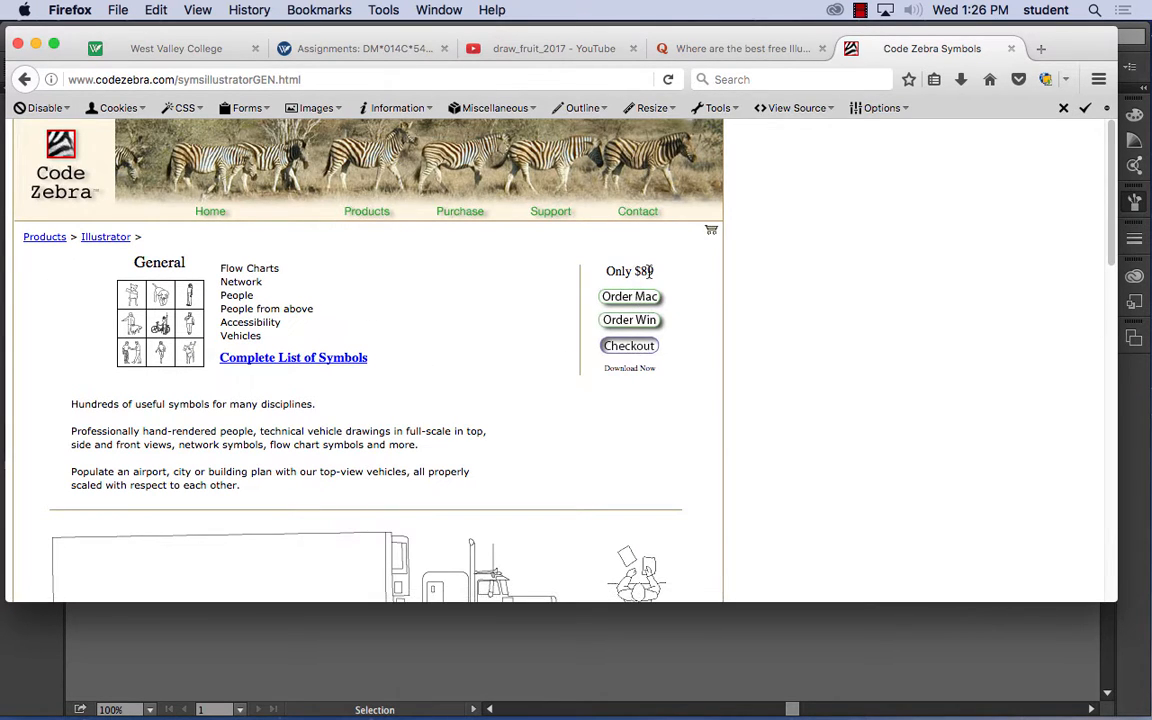
pyautogui.click(27, 79)
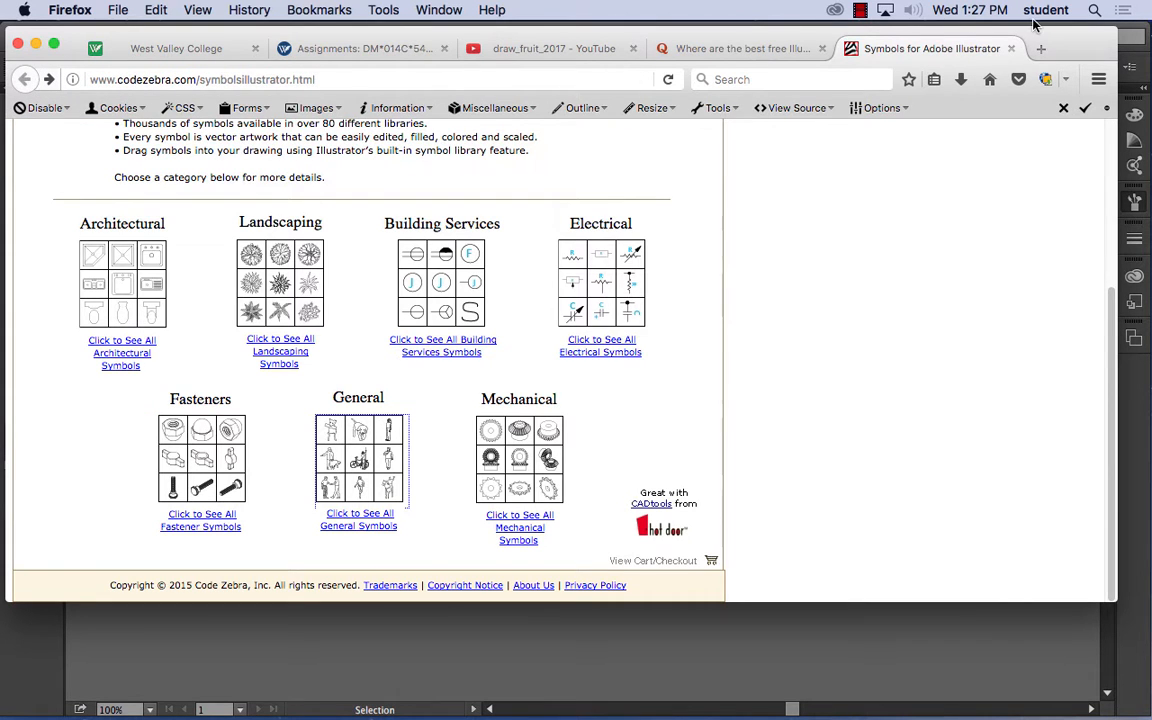
pyautogui.press('super+w')
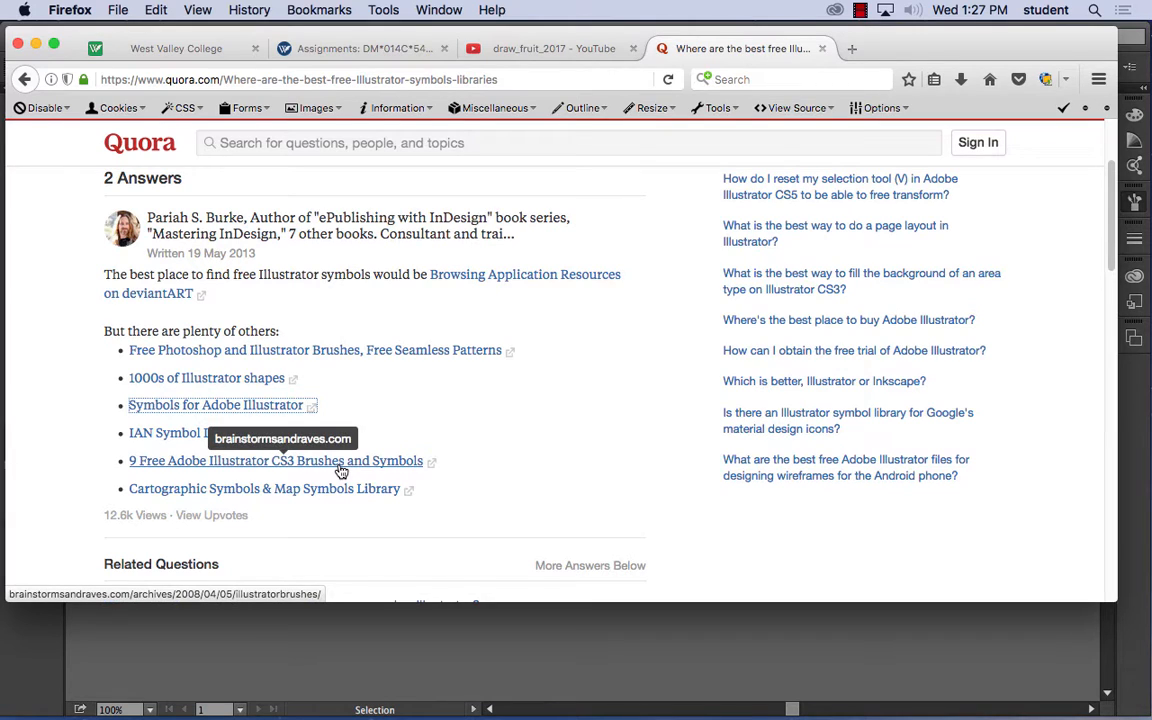
# - Open the "Cartographic Symbols & Map Symbols Library" link, examine the point, line and area symbols in its Symbol Library, and close the site
pyautogui.click(273, 491)
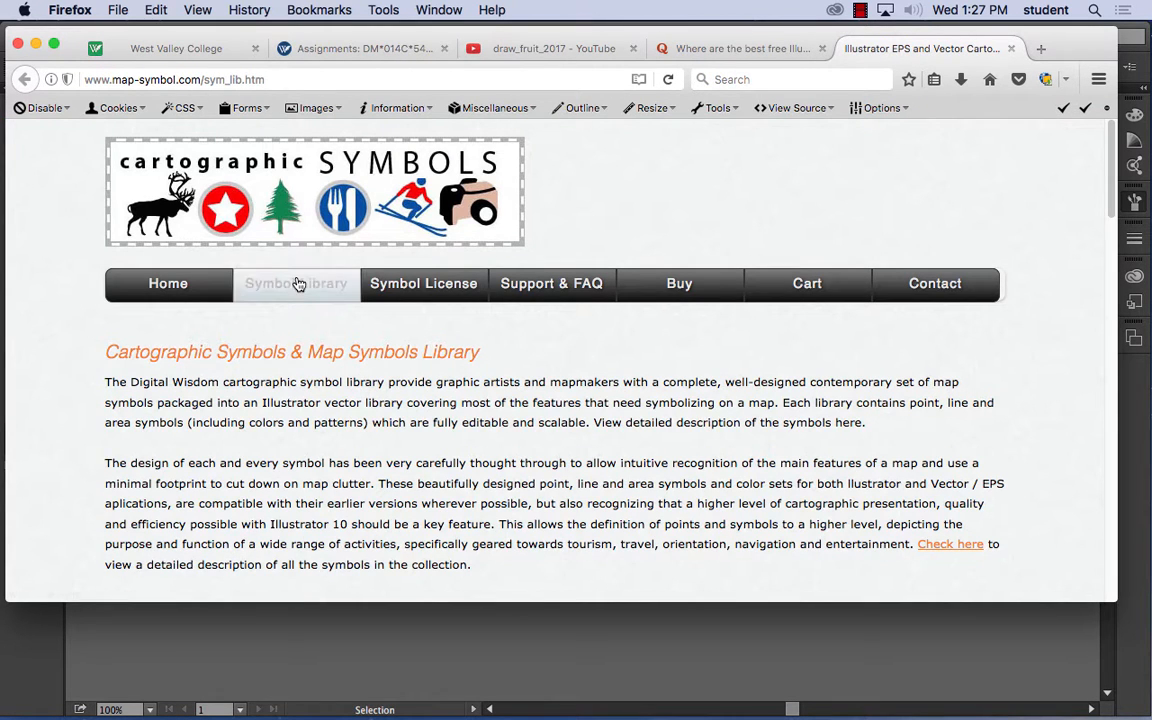
pyautogui.click(298, 285)
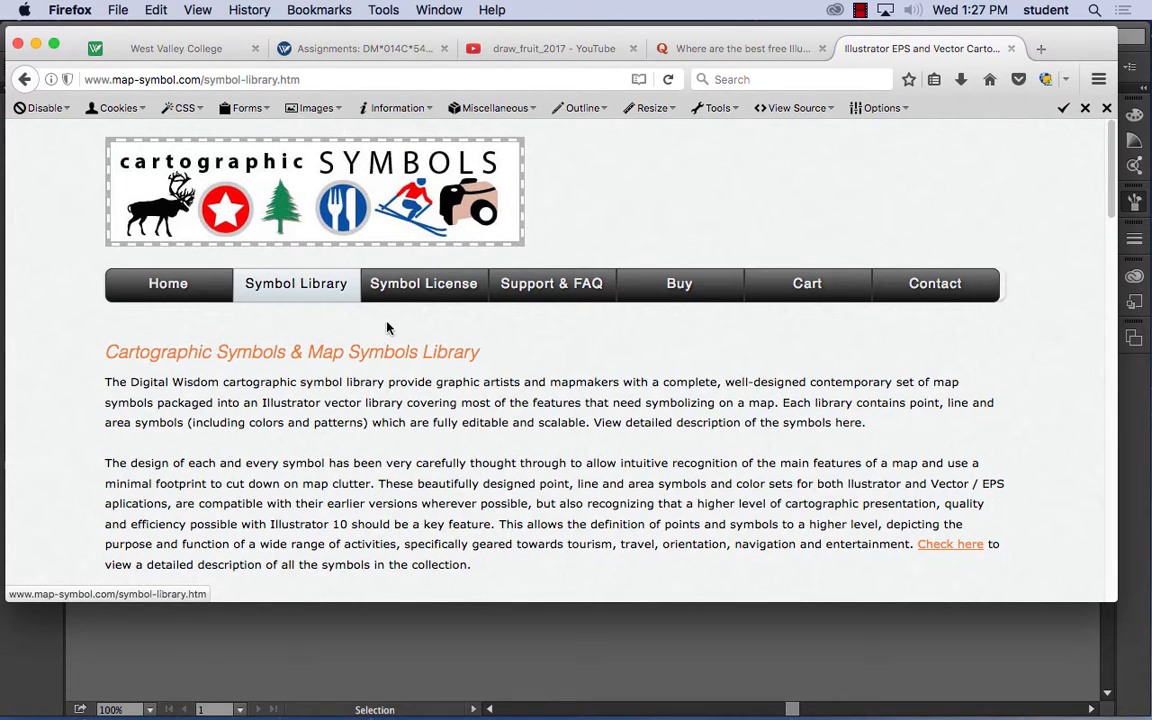
pyautogui.scroll(-10, 476, 406)
pyautogui.scroll(5, 480, 408)
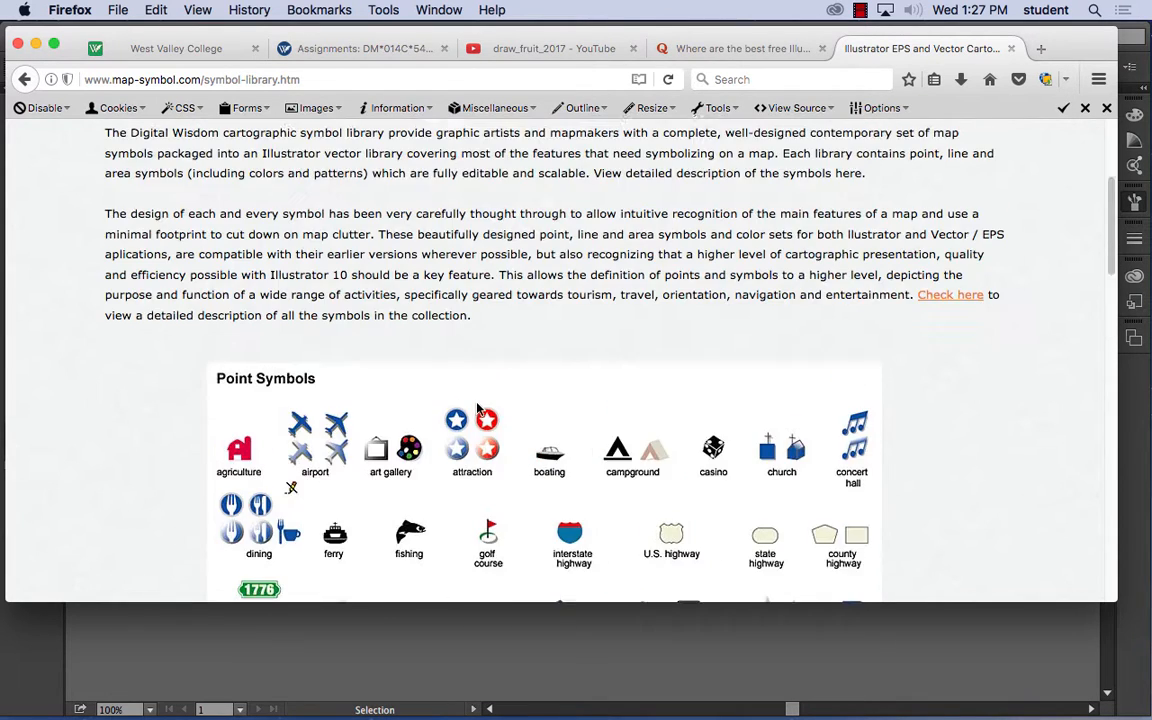
pyautogui.scroll(-4, 478, 405)
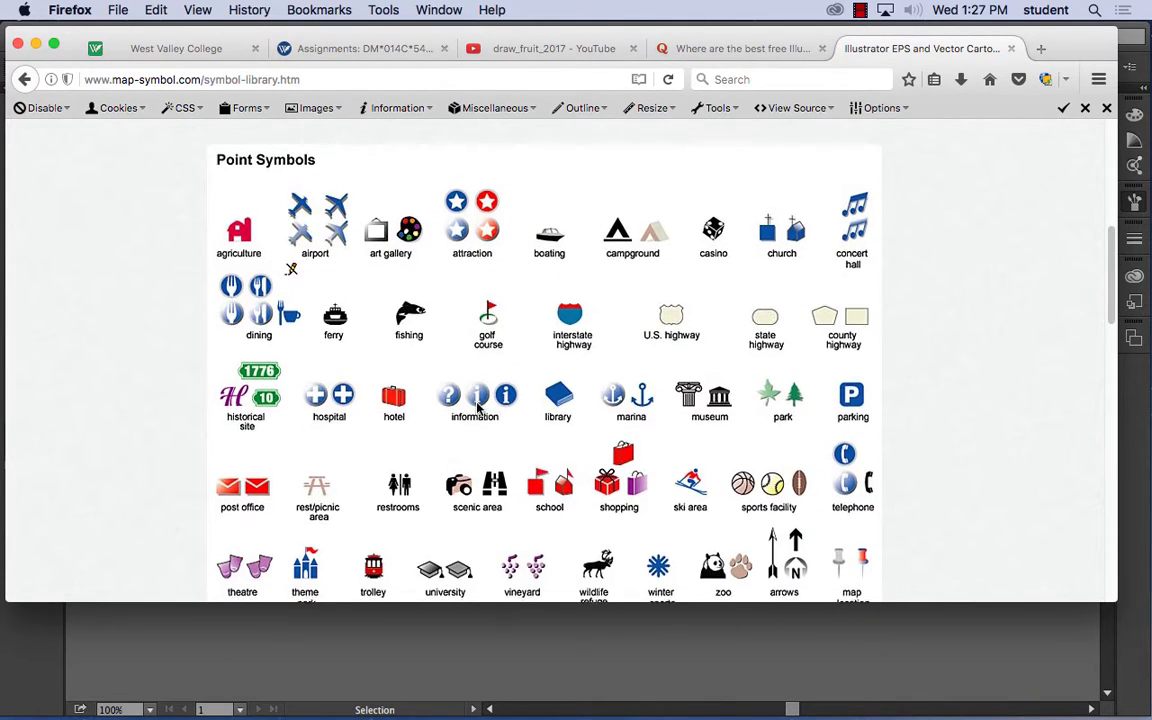
pyautogui.scroll(-1, 470, 400)
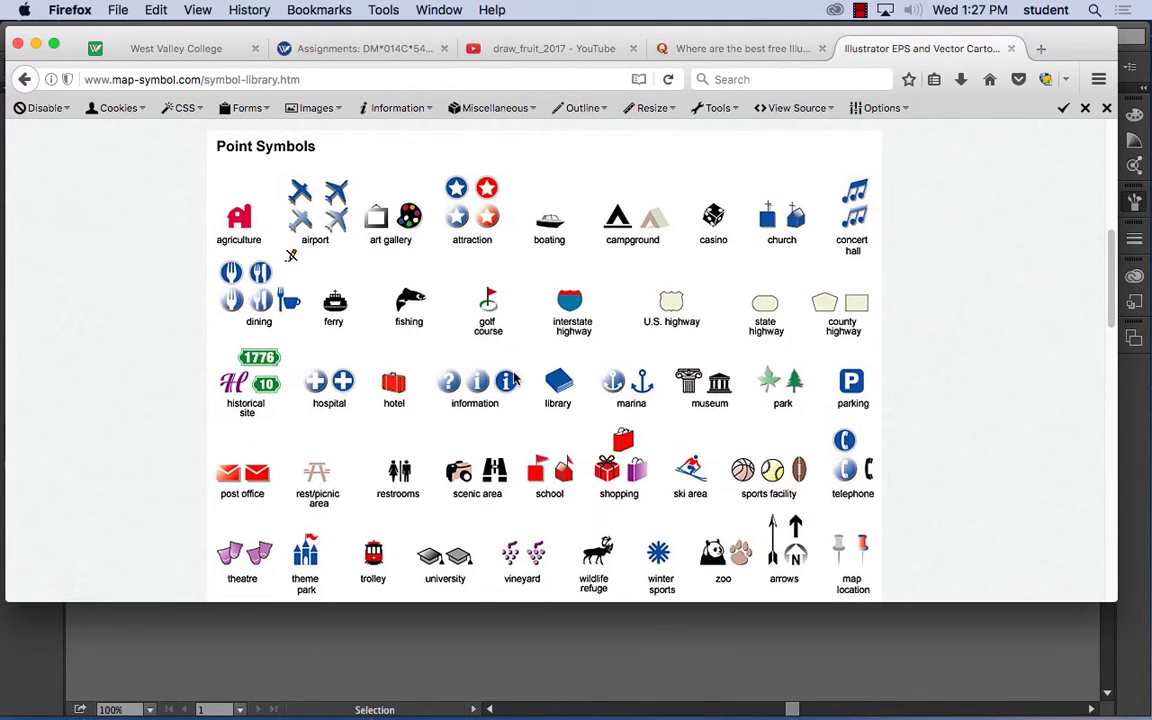
pyautogui.scroll(-10, 440, 340)
pyautogui.scroll(6, 460, 361)
pyautogui.scroll(-2, 508, 383)
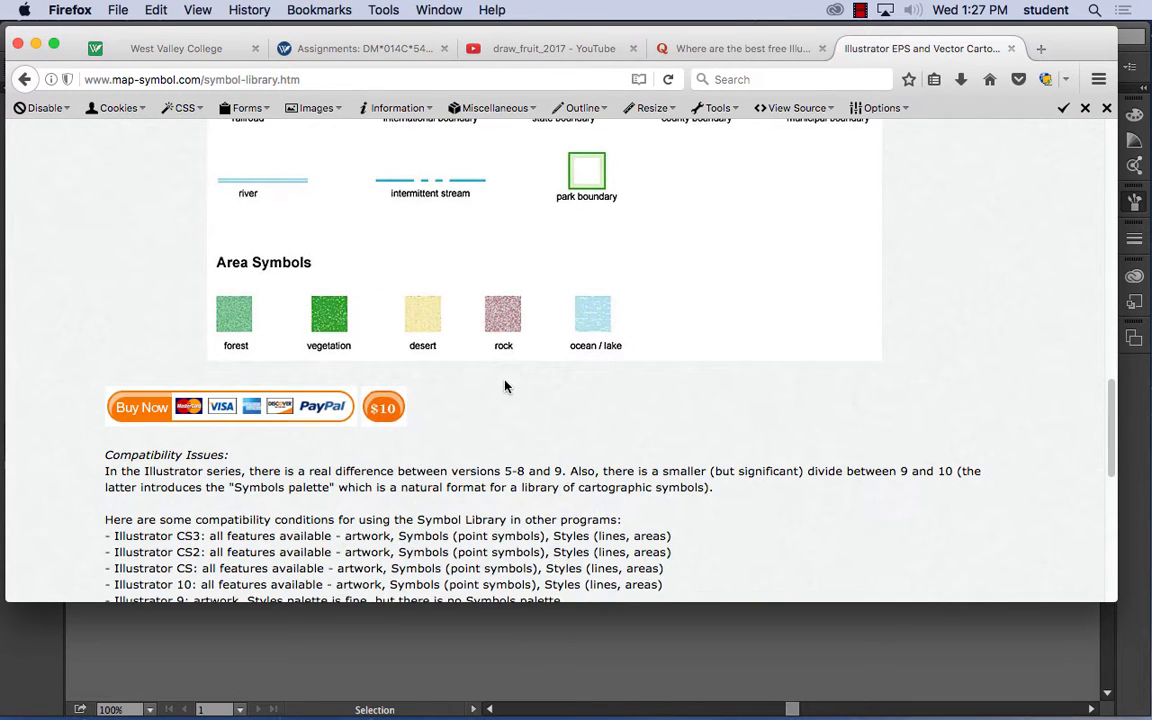
pyautogui.scroll(10, 490, 370)
pyautogui.click(32, 83)
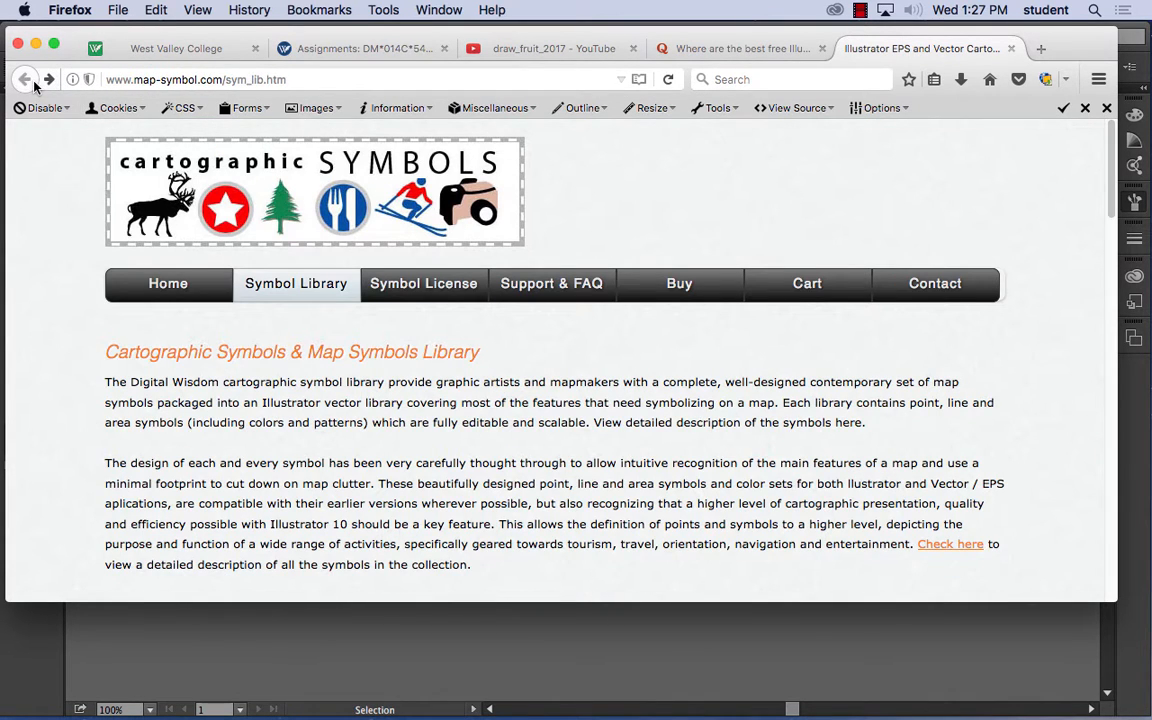
pyautogui.click(1012, 49)
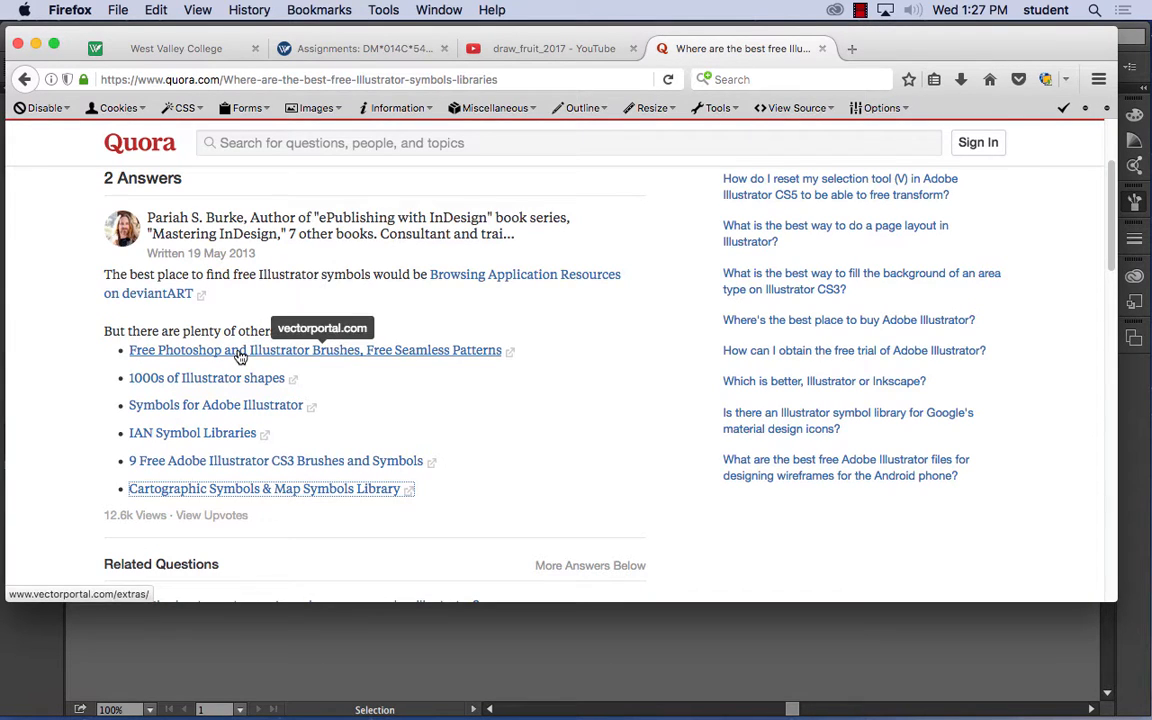
# - Return to the Google results for Illustrator symbols and open Vectorportal's Free Illustrator Symbols page to view its symbol sets
pyautogui.scroll(3, 180, 250)
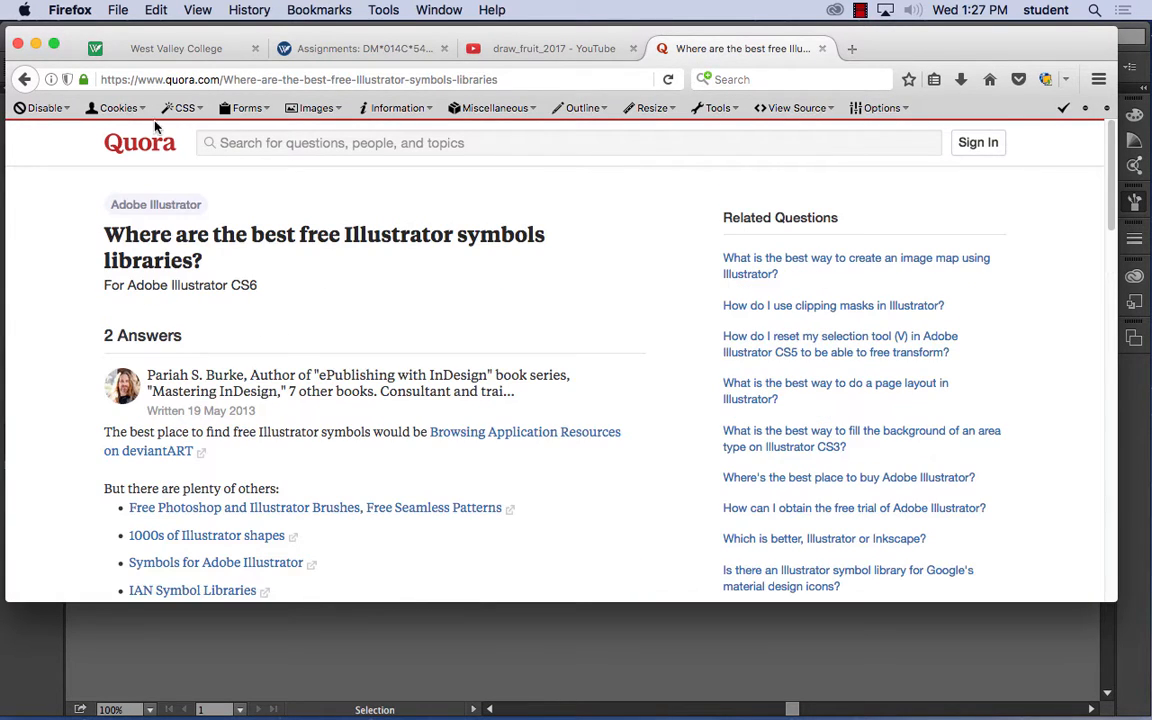
pyautogui.click(22, 80)
pyautogui.scroll(-5, 250, 330)
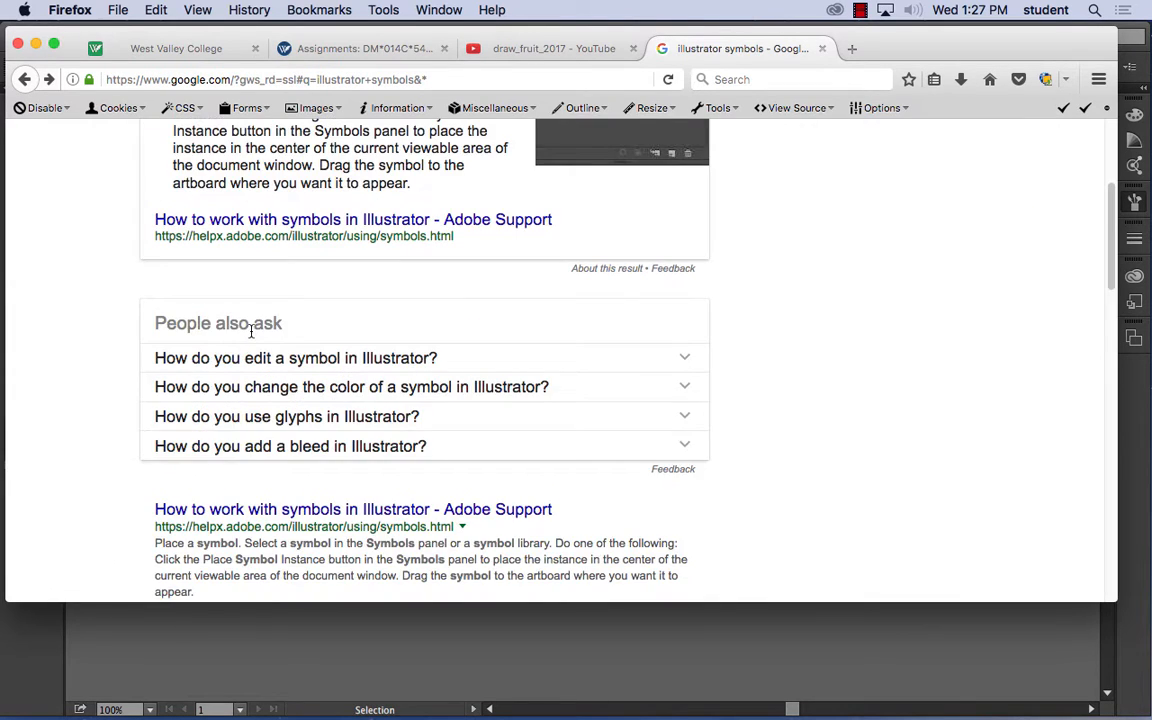
pyautogui.scroll(-3, 272, 335)
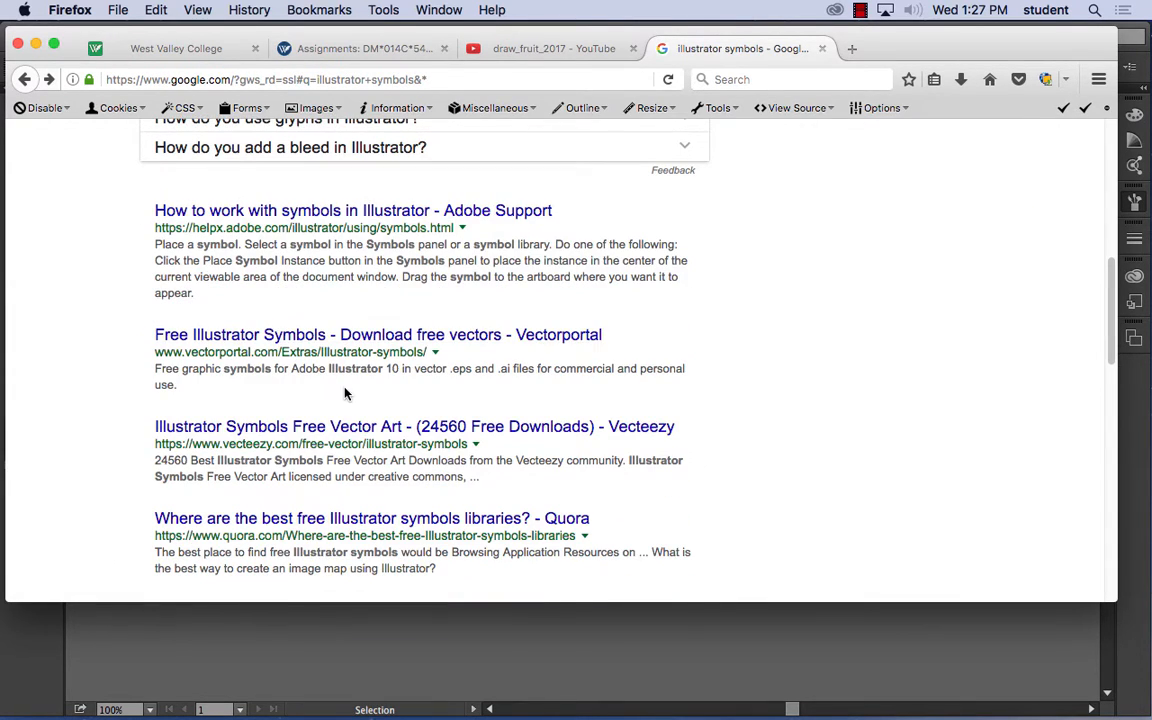
pyautogui.scroll(-1, 345, 393)
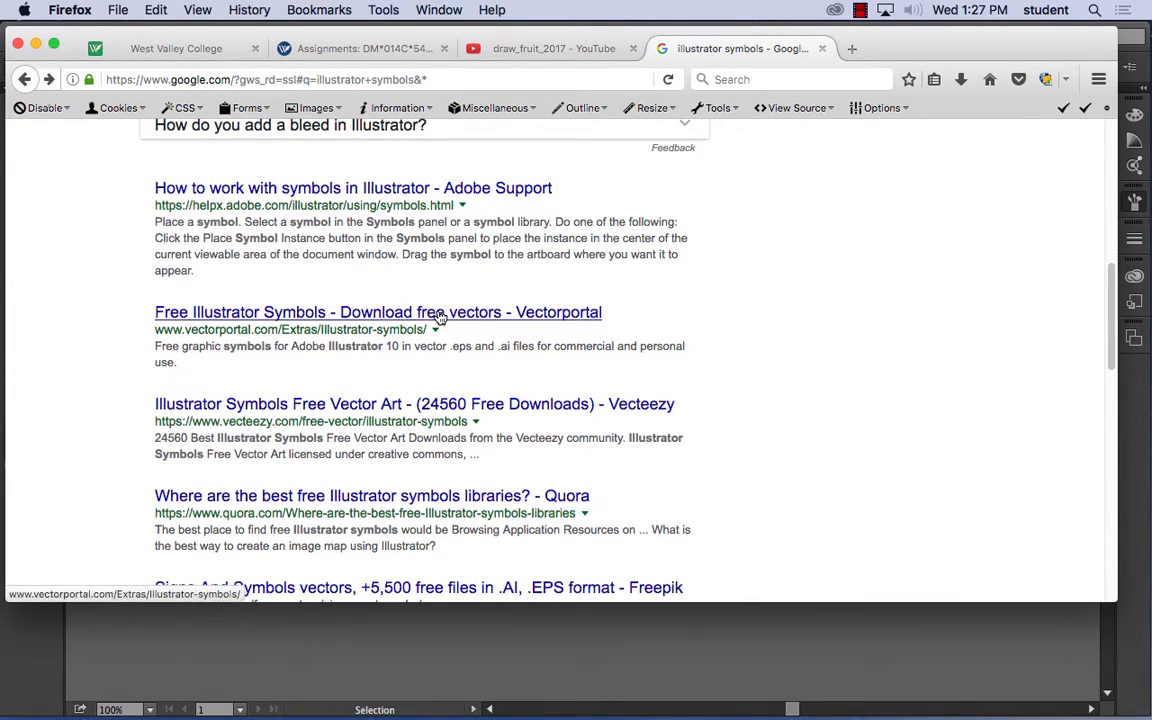
pyautogui.click(441, 316)
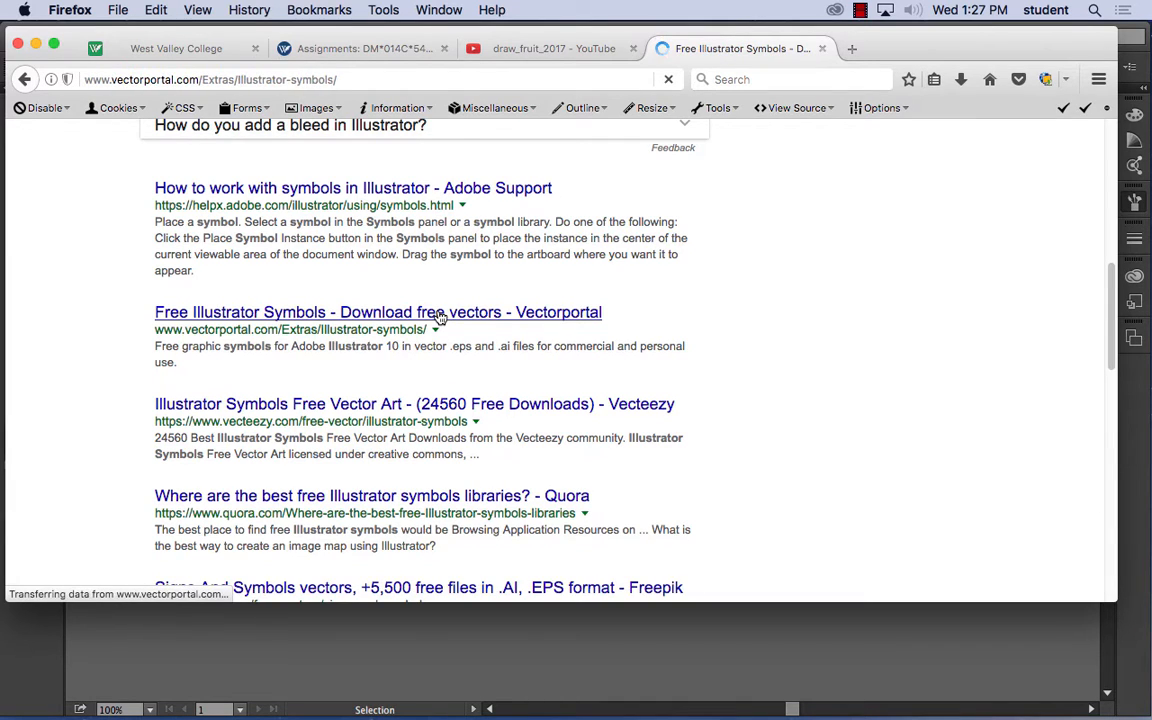
pyautogui.scroll(-10, 317, 389)
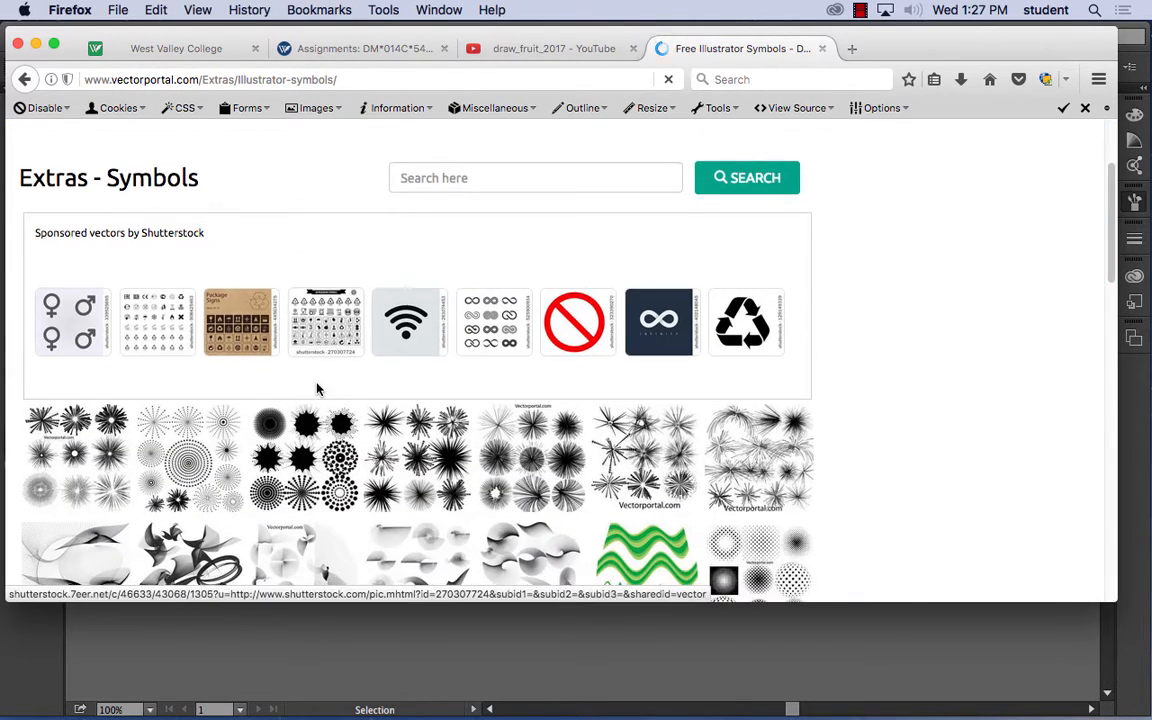
# - Look through the symbol sets on the first page of Vectorportal's Free Illustrator Symbols
pyautogui.scroll(-7, 527, 420)
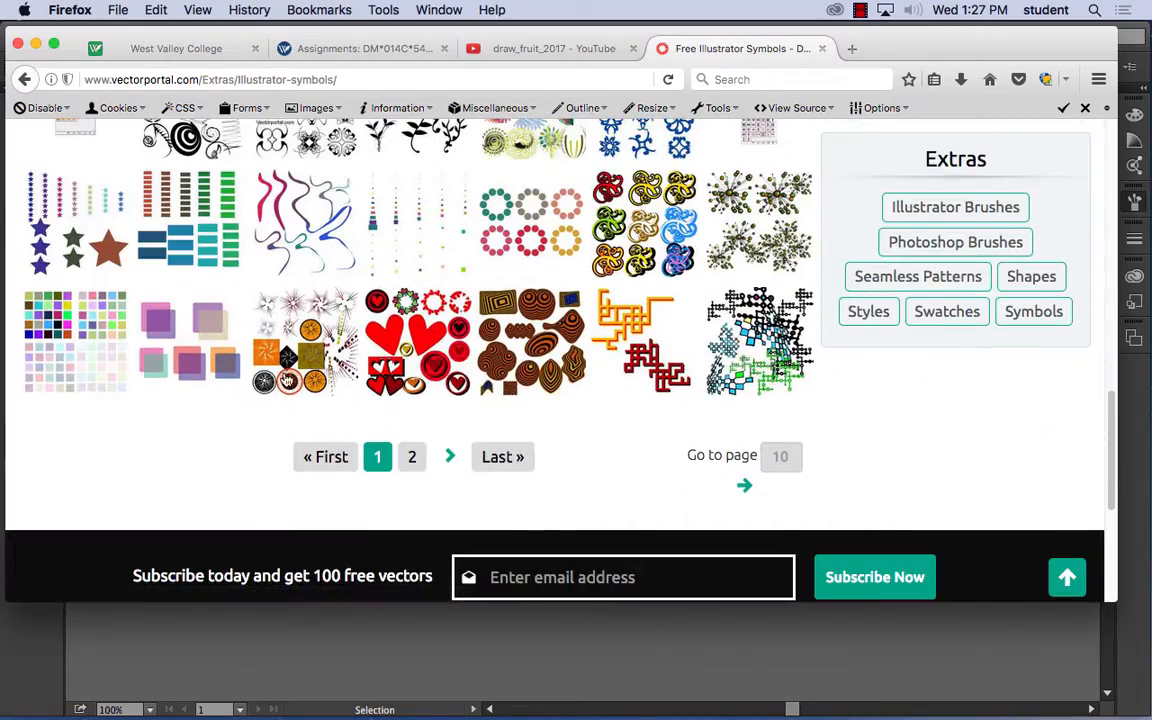
pyautogui.scroll(15, 404, 380)
pyautogui.scroll(-8, 408, 383)
pyautogui.scroll(-3, 408, 383)
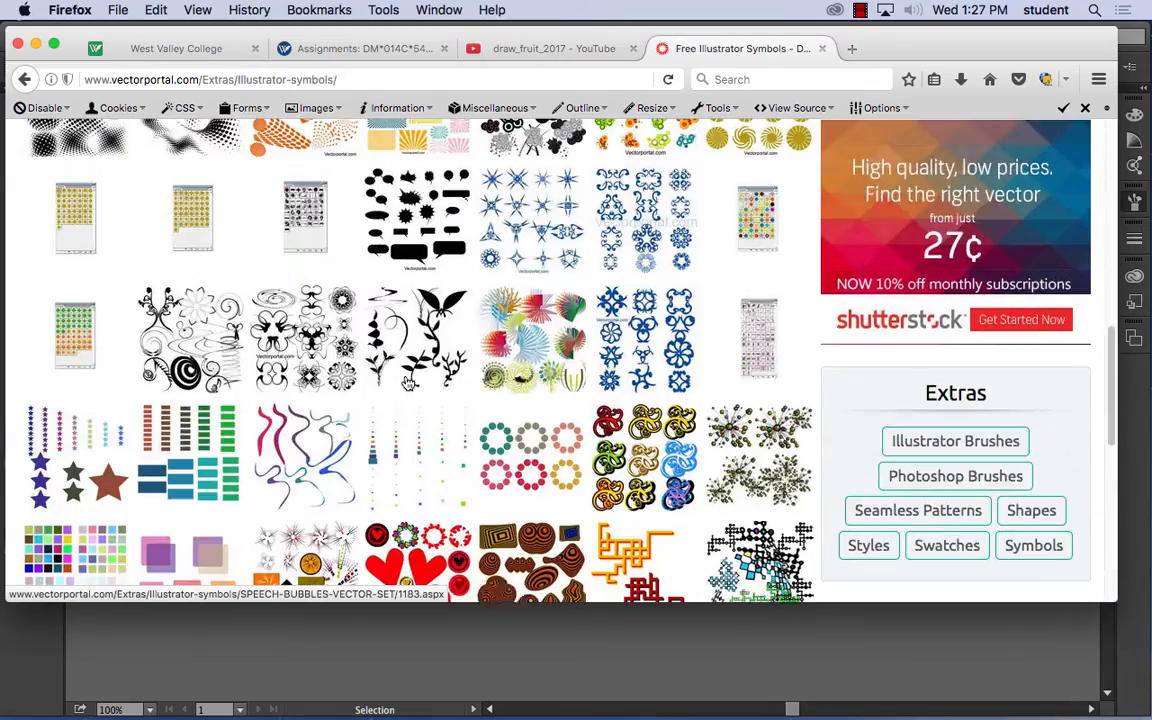
pyautogui.scroll(11, 506, 410)
pyautogui.scroll(-10, 506, 410)
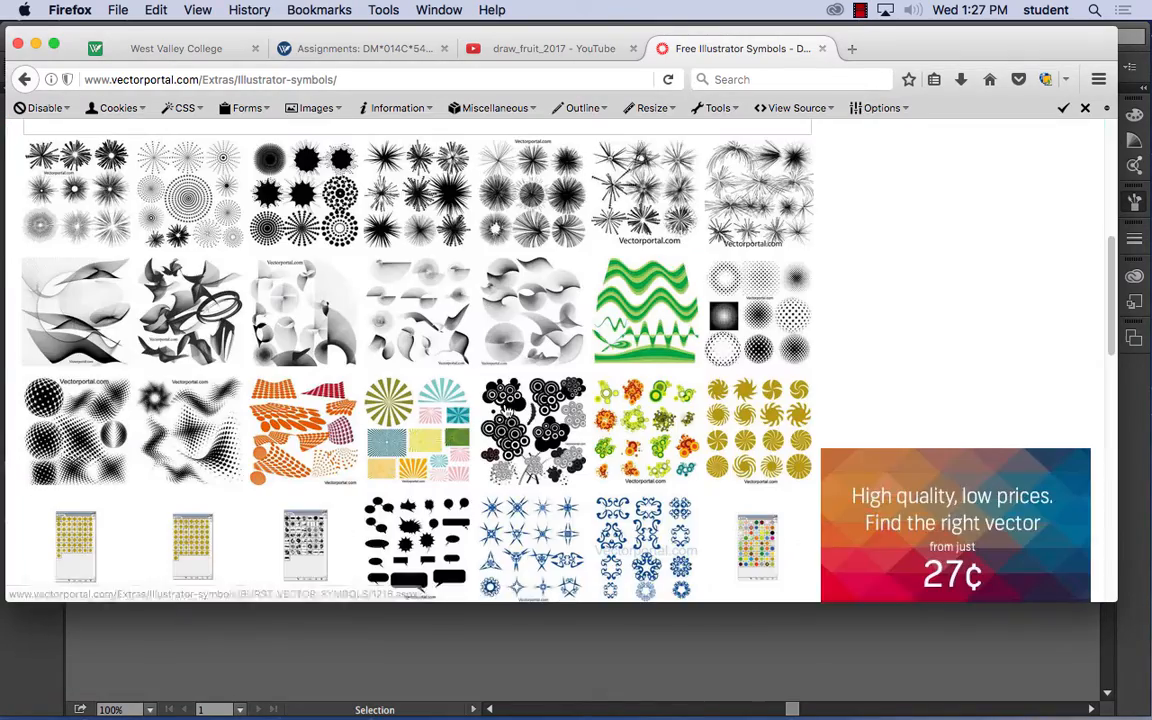
pyautogui.scroll(-6, 504, 410)
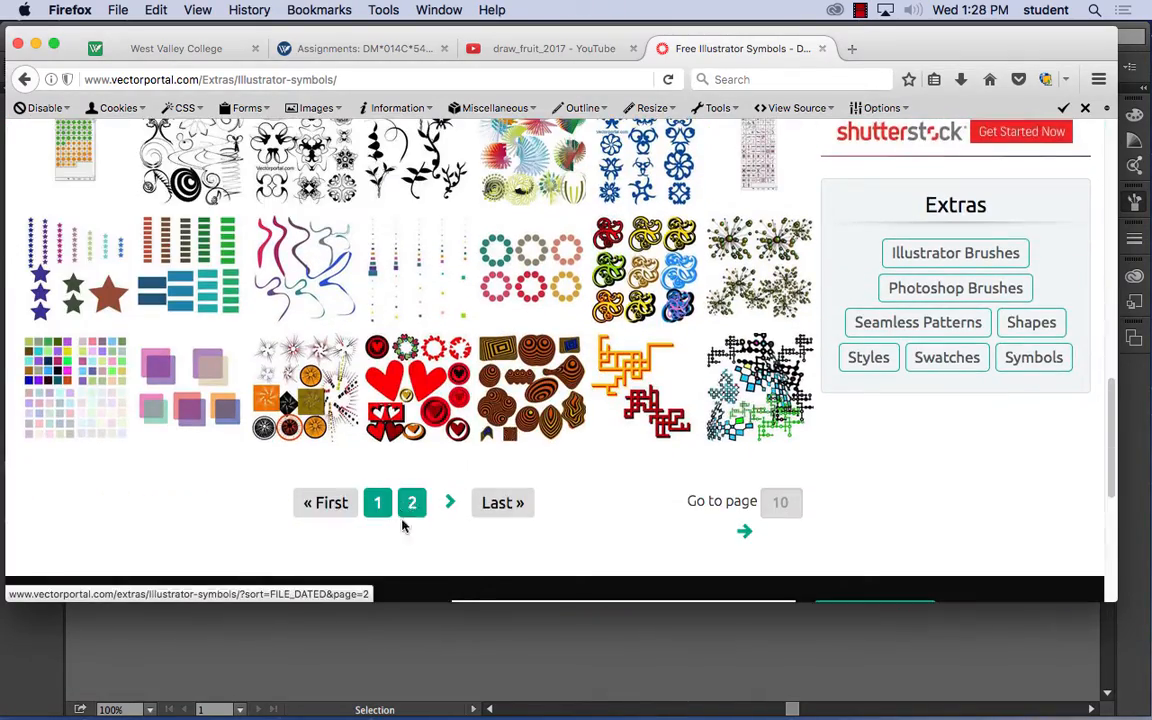
# - Open page 2 of Vectorportal's symbols, look over its sets and return to page 1
pyautogui.click(411, 504)
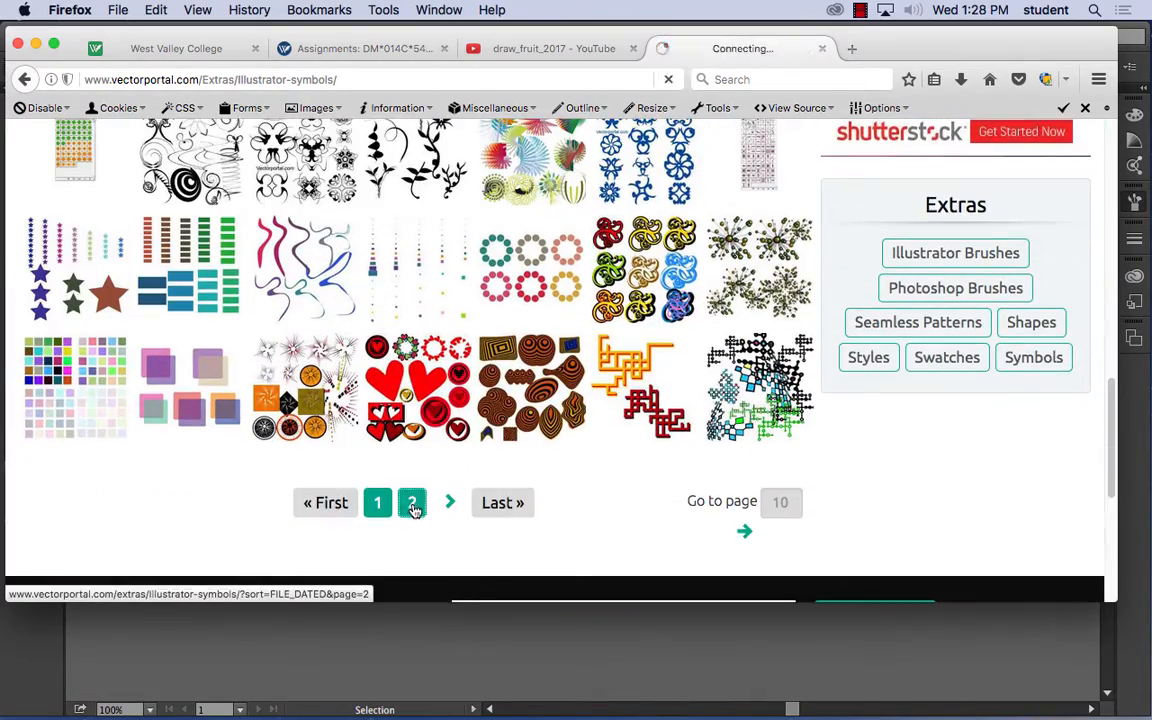
pyautogui.scroll(-6, 378, 384)
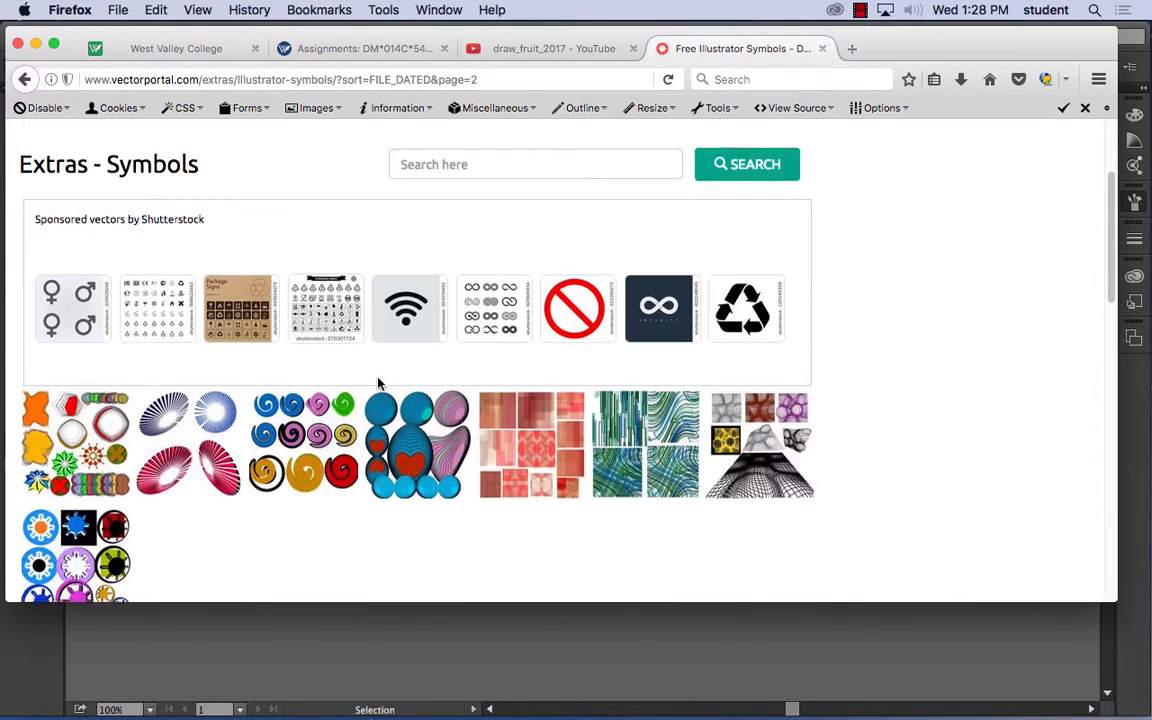
pyautogui.scroll(4, 379, 384)
pyautogui.scroll(-1, 379, 385)
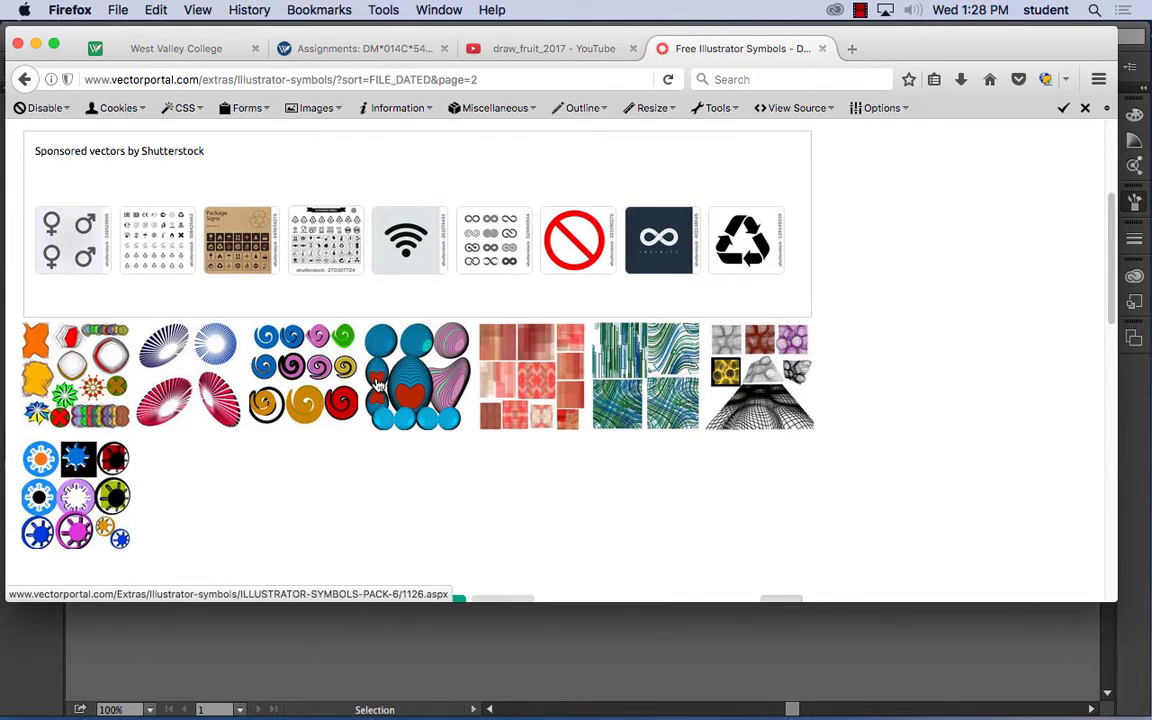
pyautogui.click(26, 79)
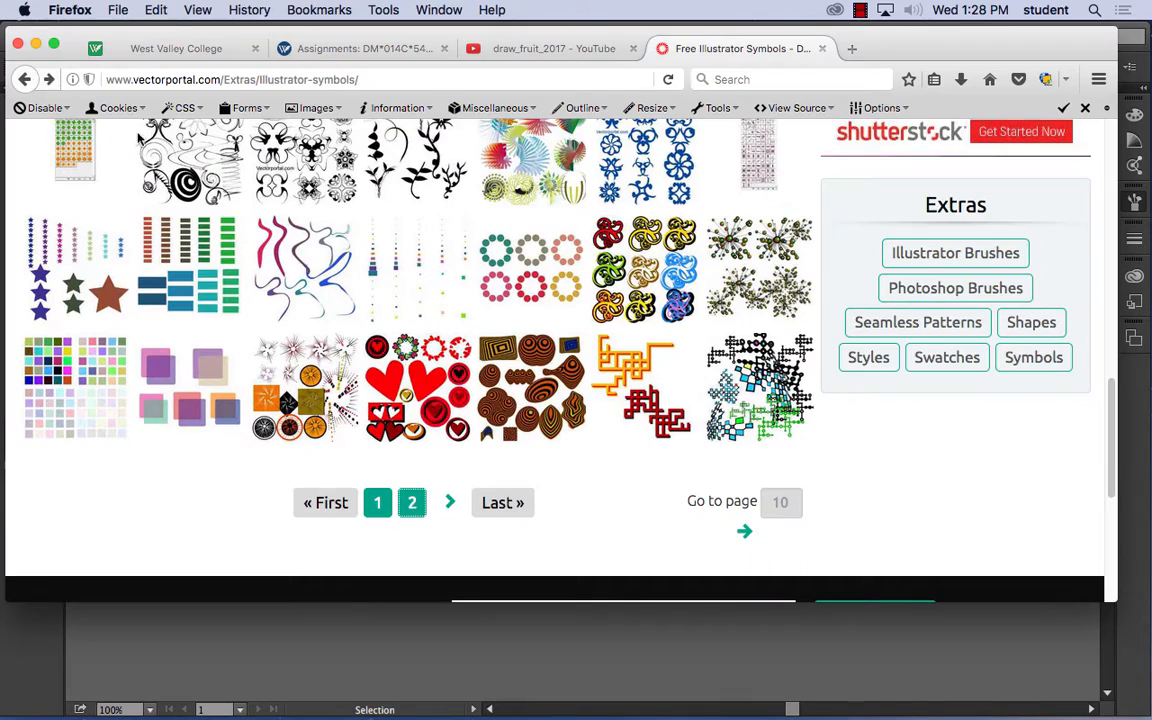
# - Return to the Google results, view DeviantArt's Illustrator Symbols page and come back to the results
pyautogui.click(26, 79)
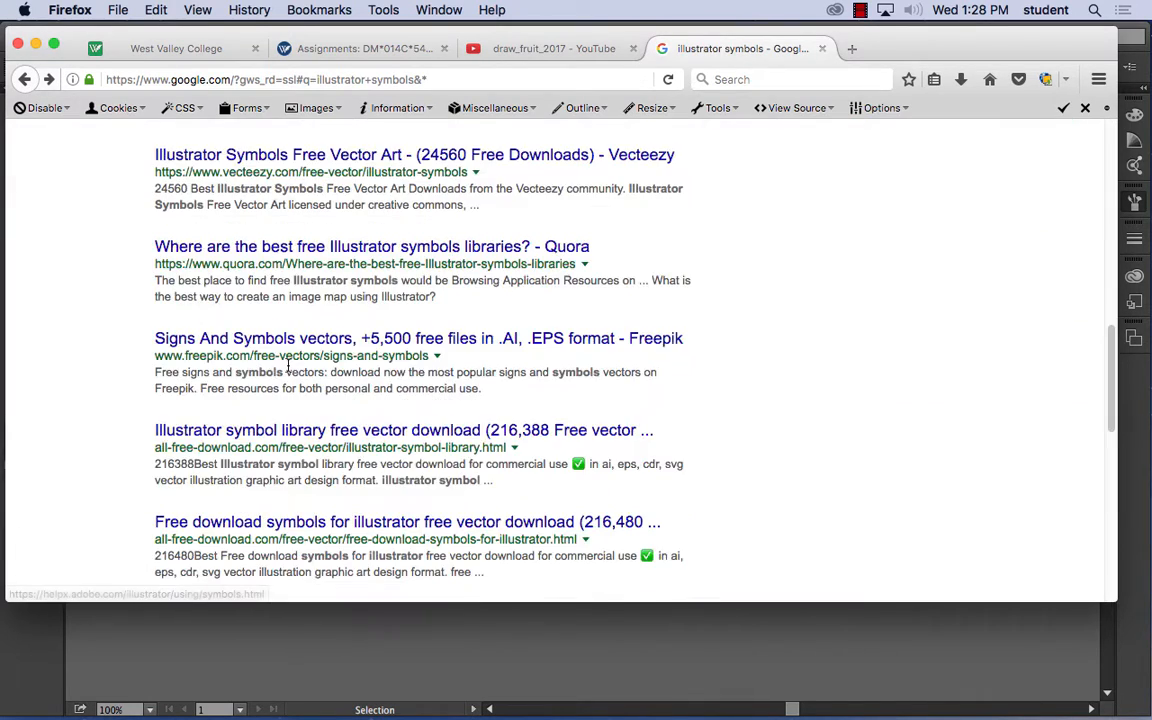
pyautogui.scroll(-5, 288, 368)
pyautogui.click(298, 357)
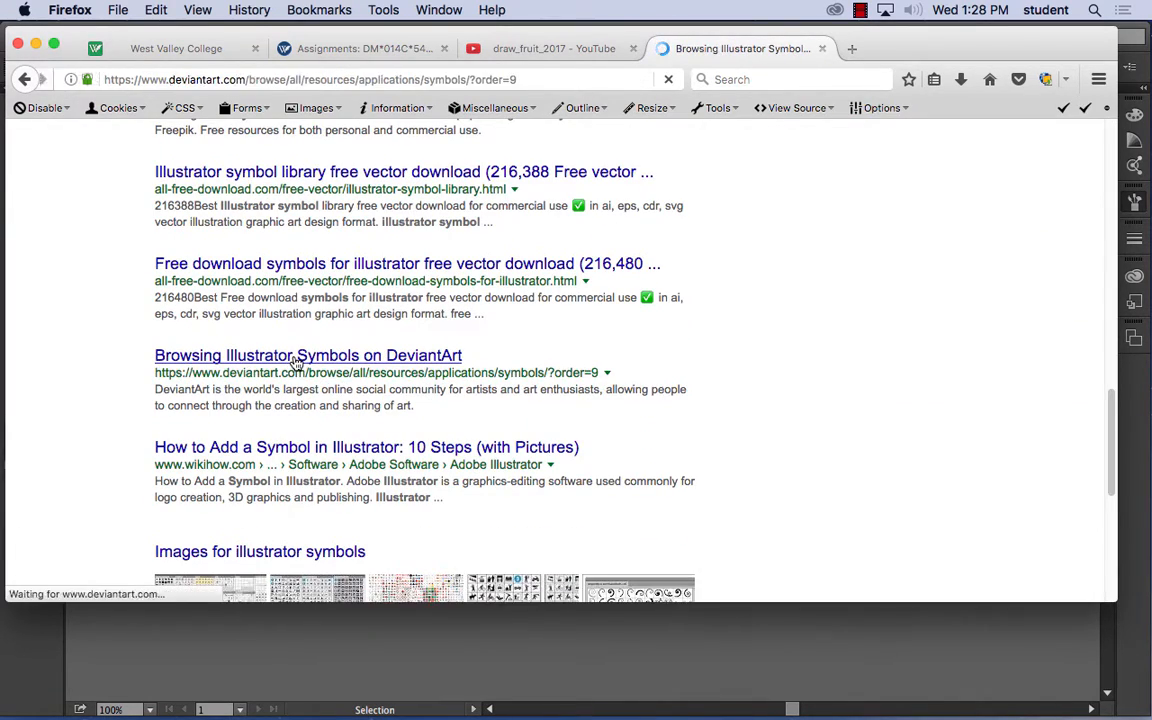
pyautogui.click(26, 79)
pyautogui.scroll(-15, 417, 498)
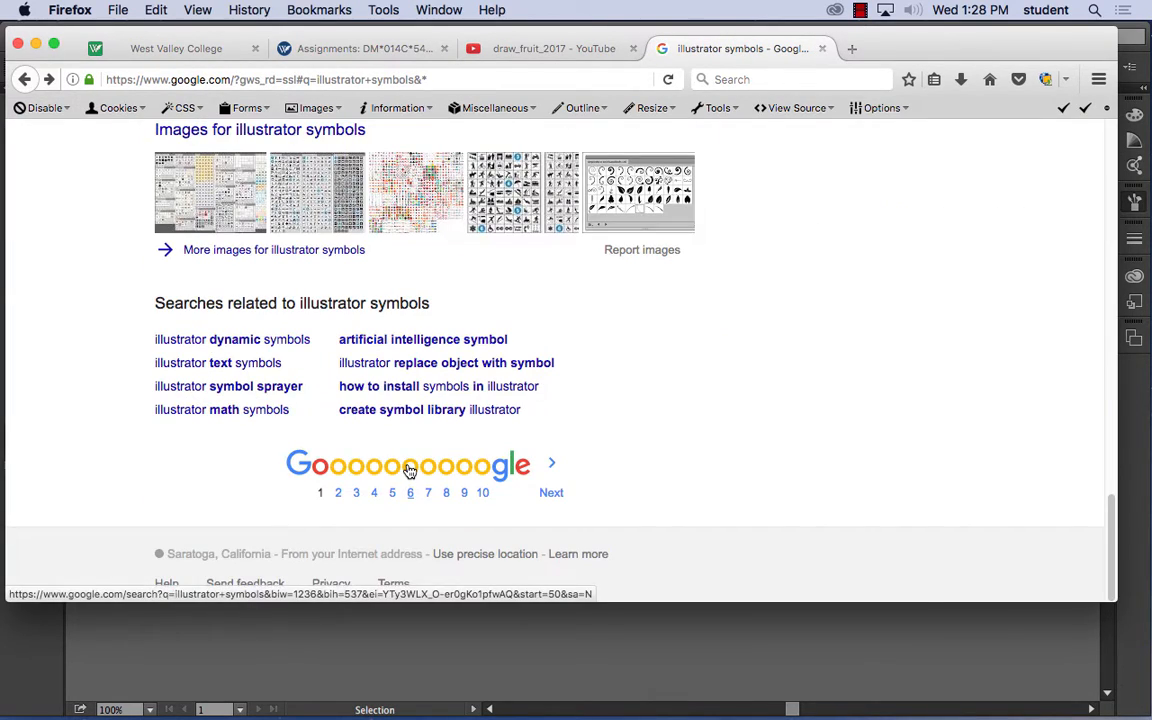
# - Open Freepik's Signs And Symbols vectors result and examine the "Useful web icons collection" page
pyautogui.scroll(10, 329, 388)
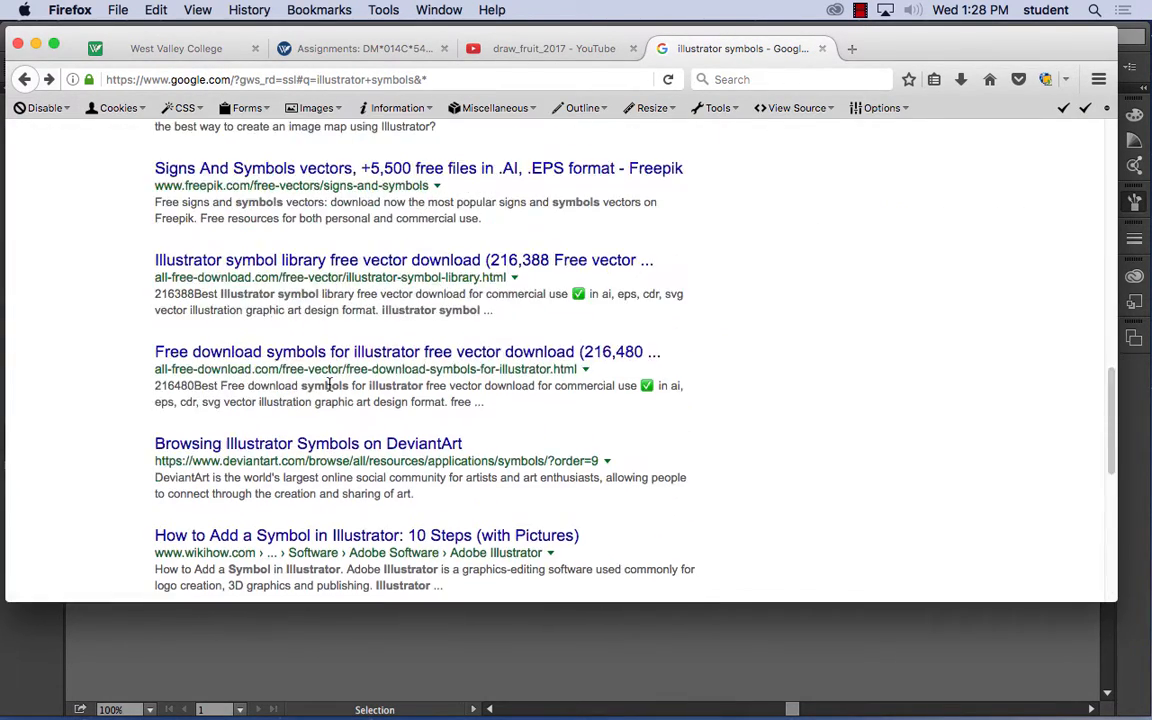
pyautogui.click(279, 171)
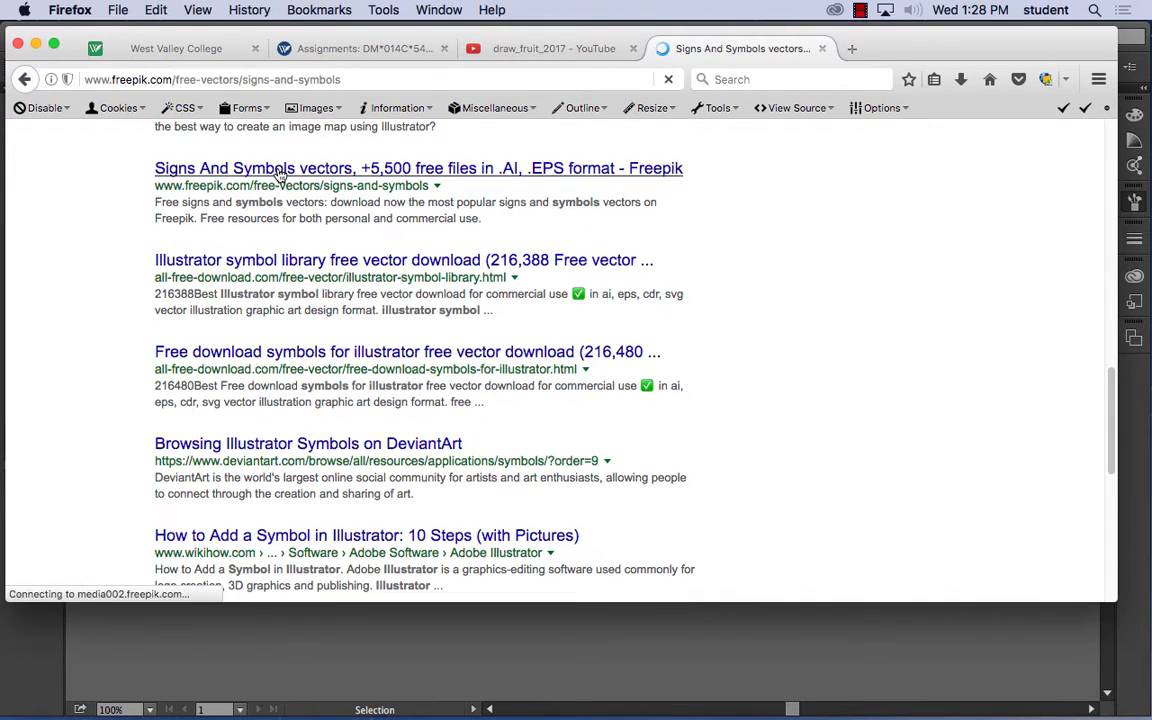
pyautogui.scroll(-3, 470, 400)
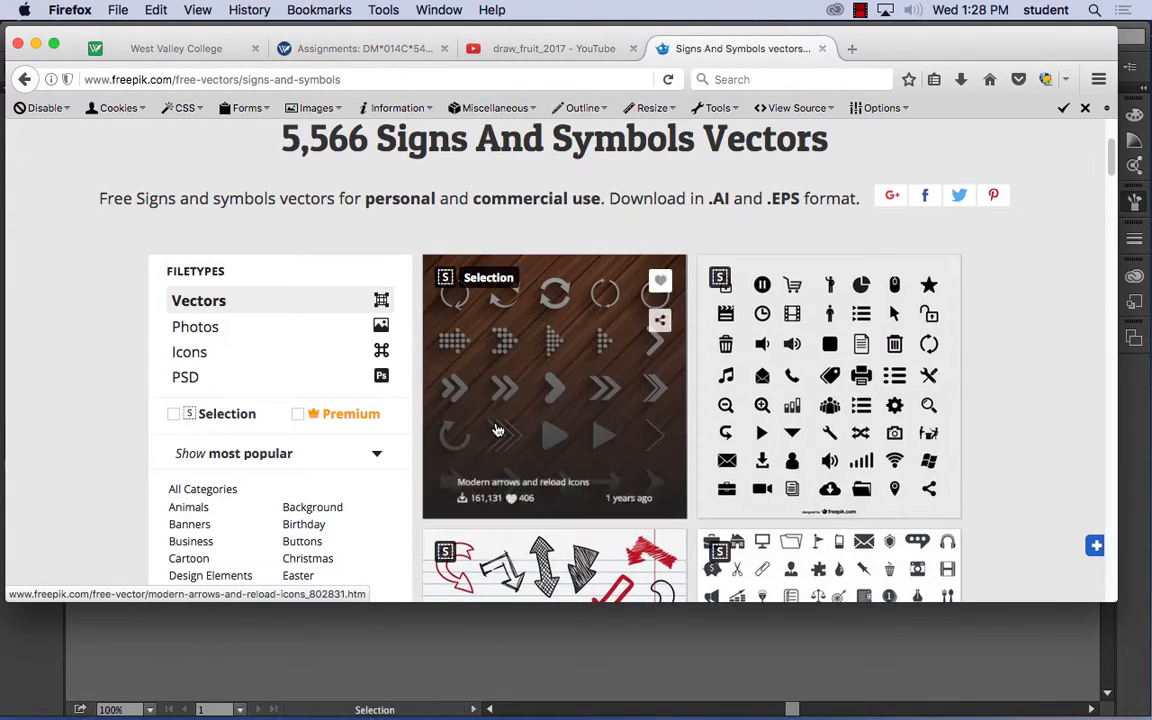
pyautogui.click(804, 393)
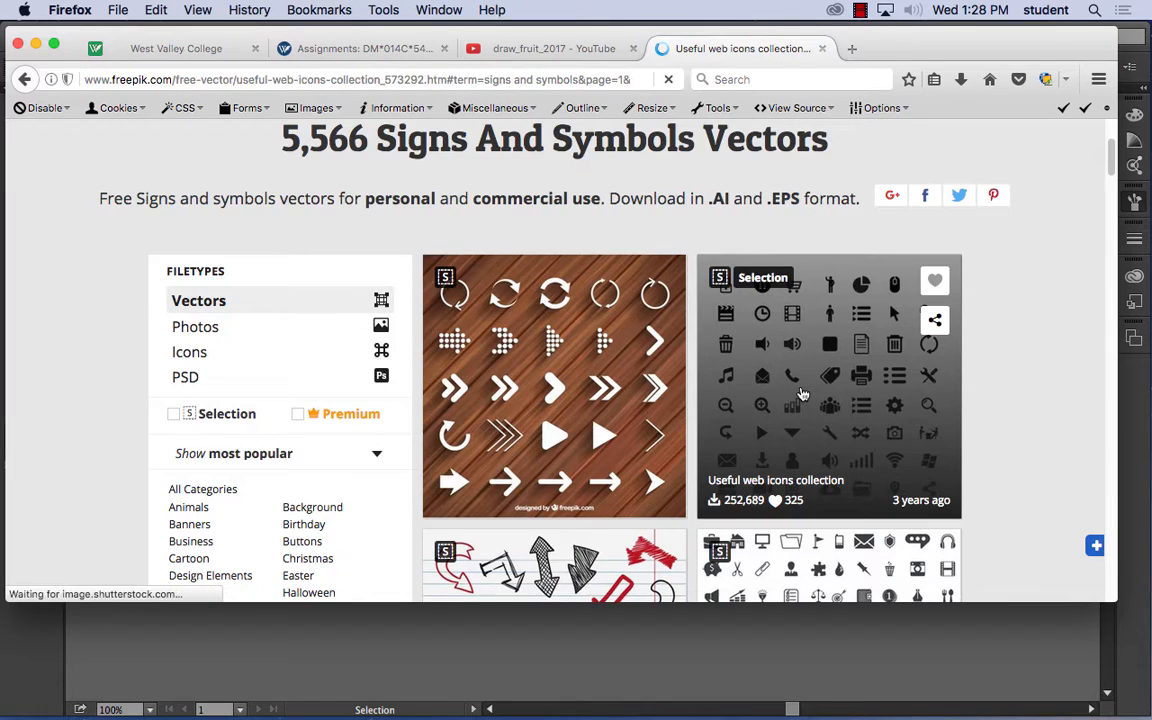
pyautogui.scroll(-10, 506, 393)
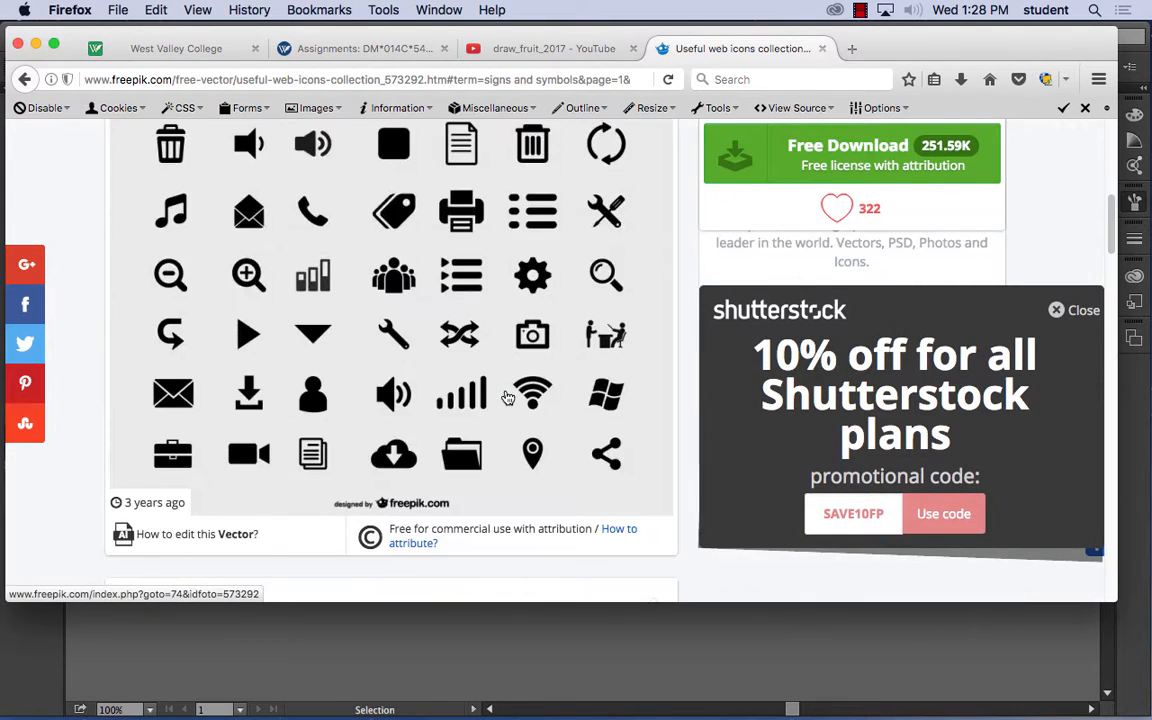
pyautogui.scroll(-3, 508, 398)
pyautogui.scroll(3, 508, 398)
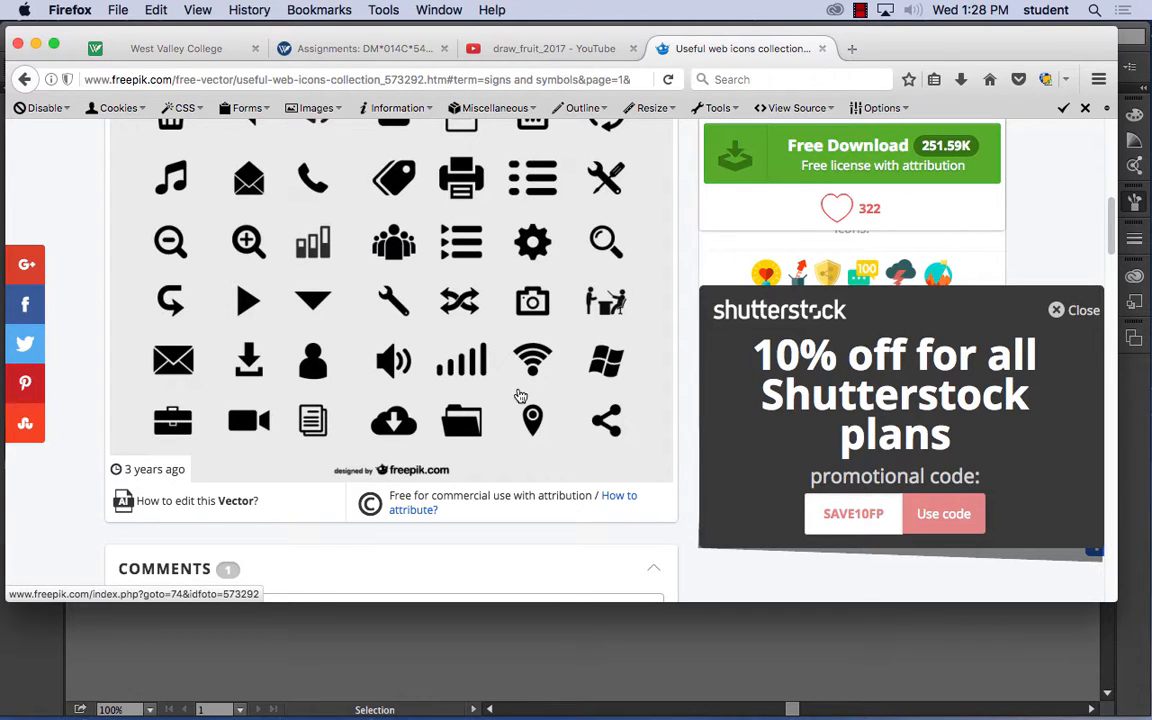
pyautogui.scroll(10, 521, 405)
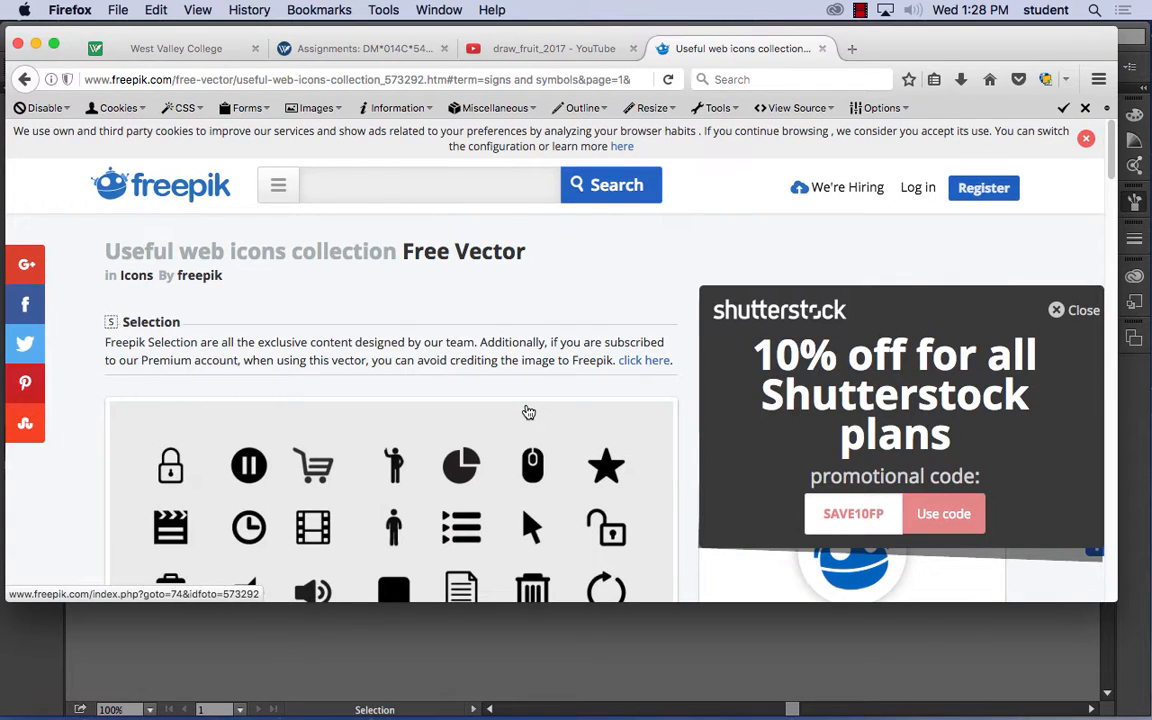
# - Switch to Illustrator and save the illustration to the Desktop as landscape.ai with the default Illustrator CC options
pyautogui.click(357, 658)
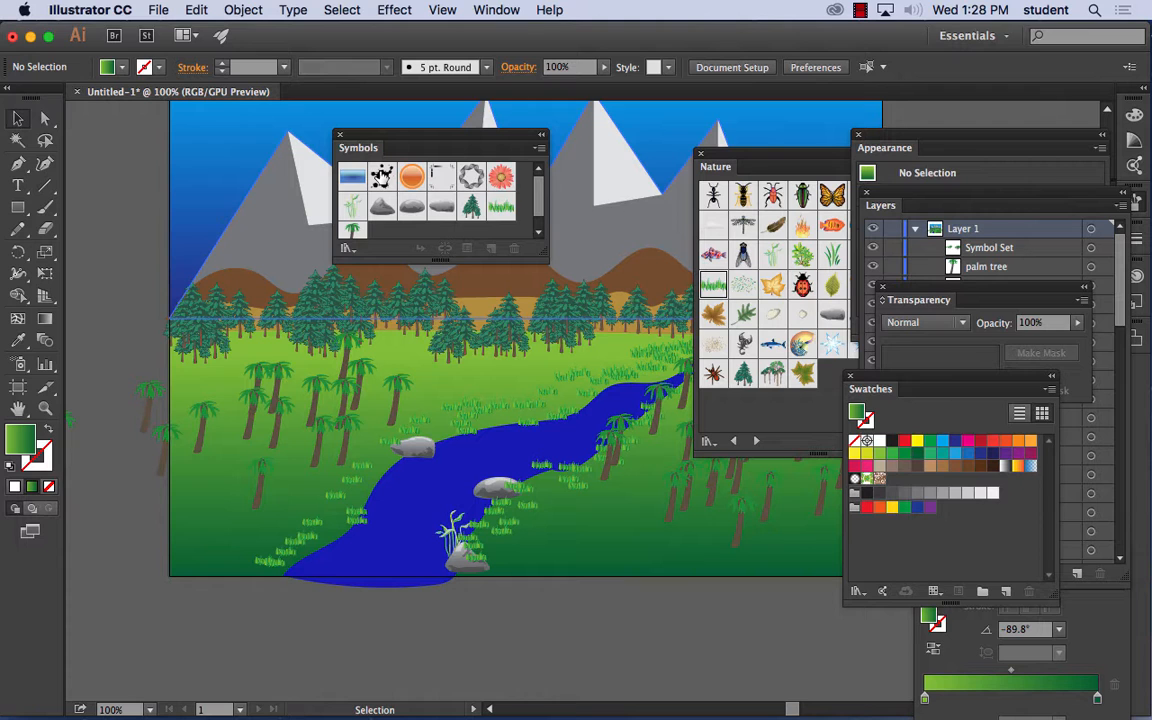
pyautogui.click(158, 9)
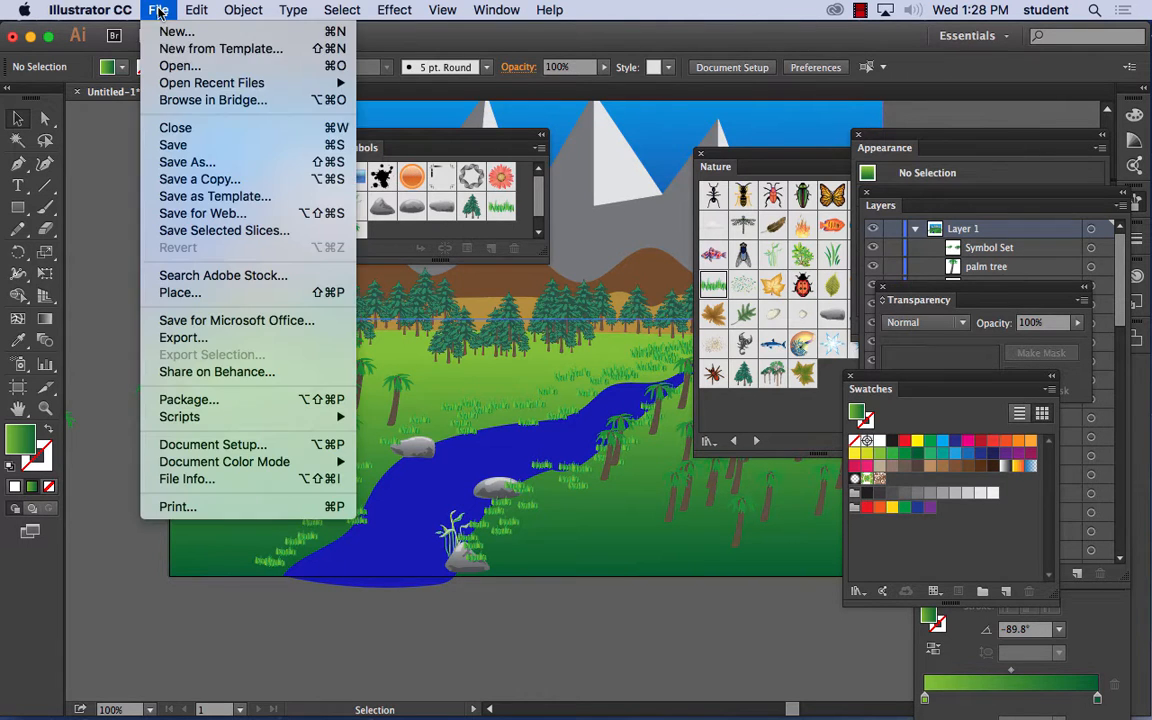
pyautogui.click(181, 163)
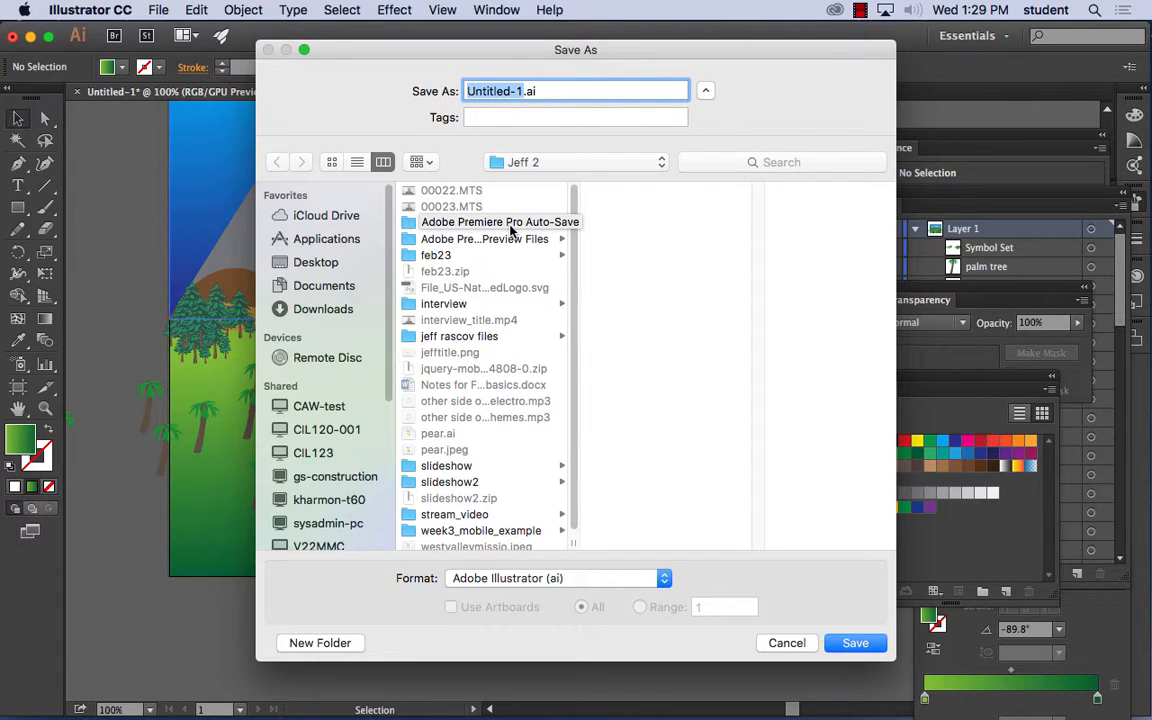
pyautogui.write('landscape')
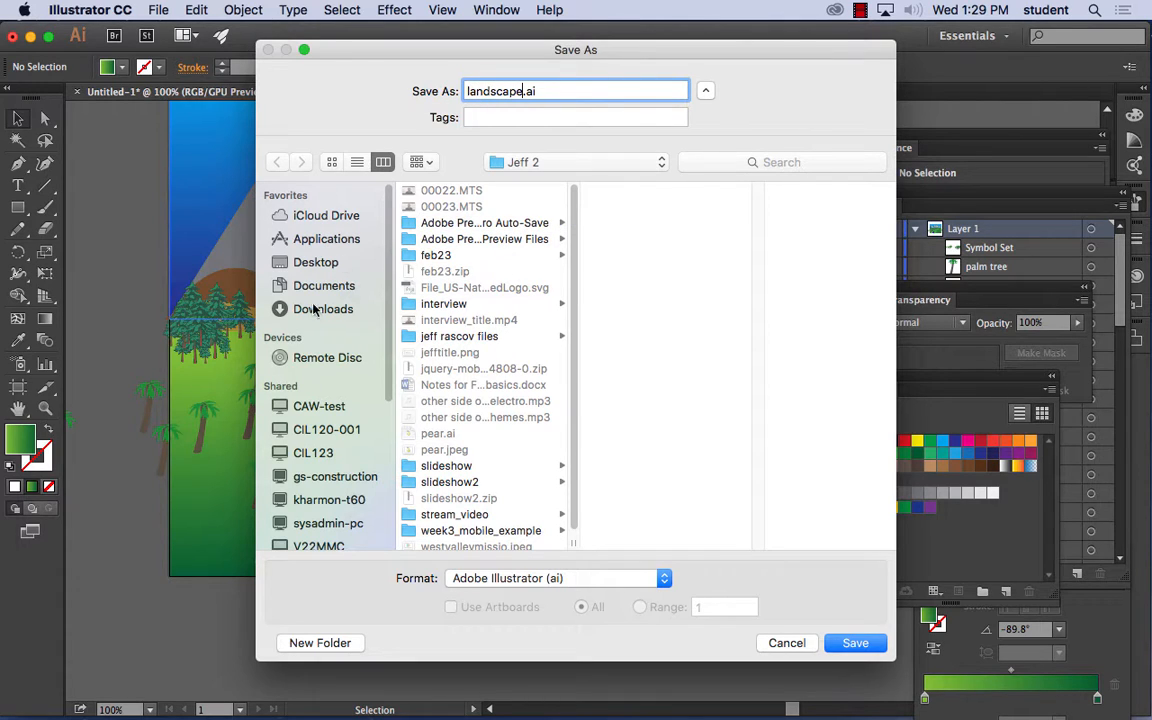
pyautogui.click(310, 260)
pyautogui.click(851, 643)
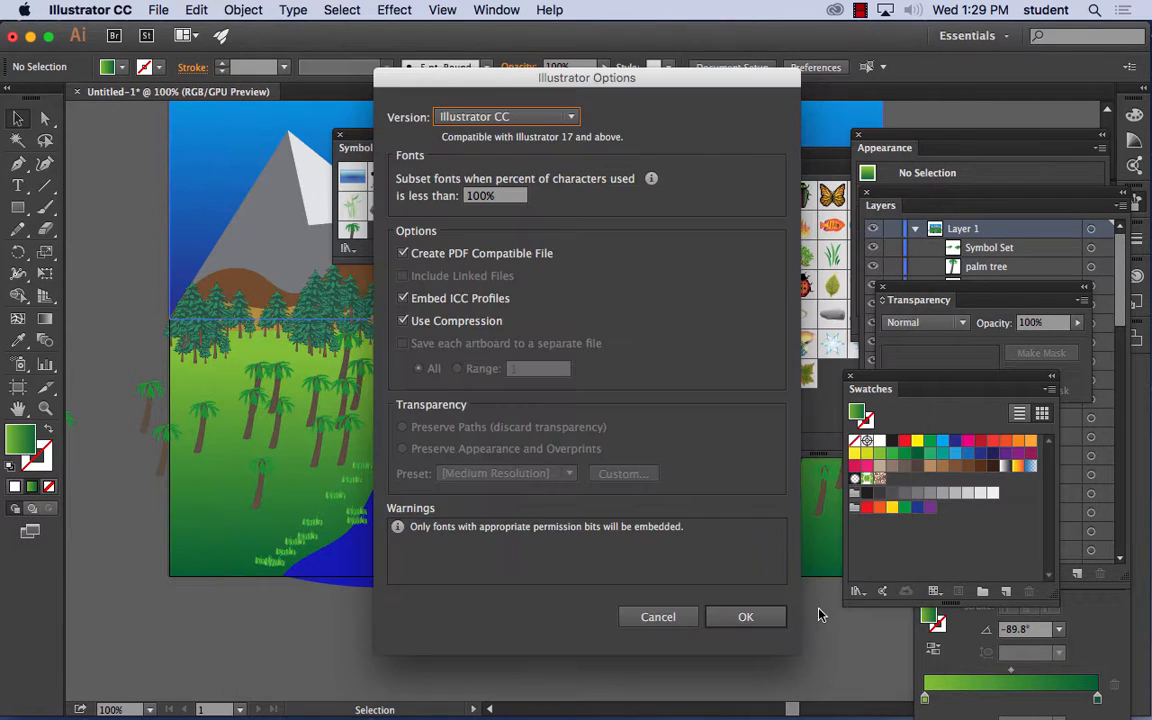
pyautogui.click(738, 617)
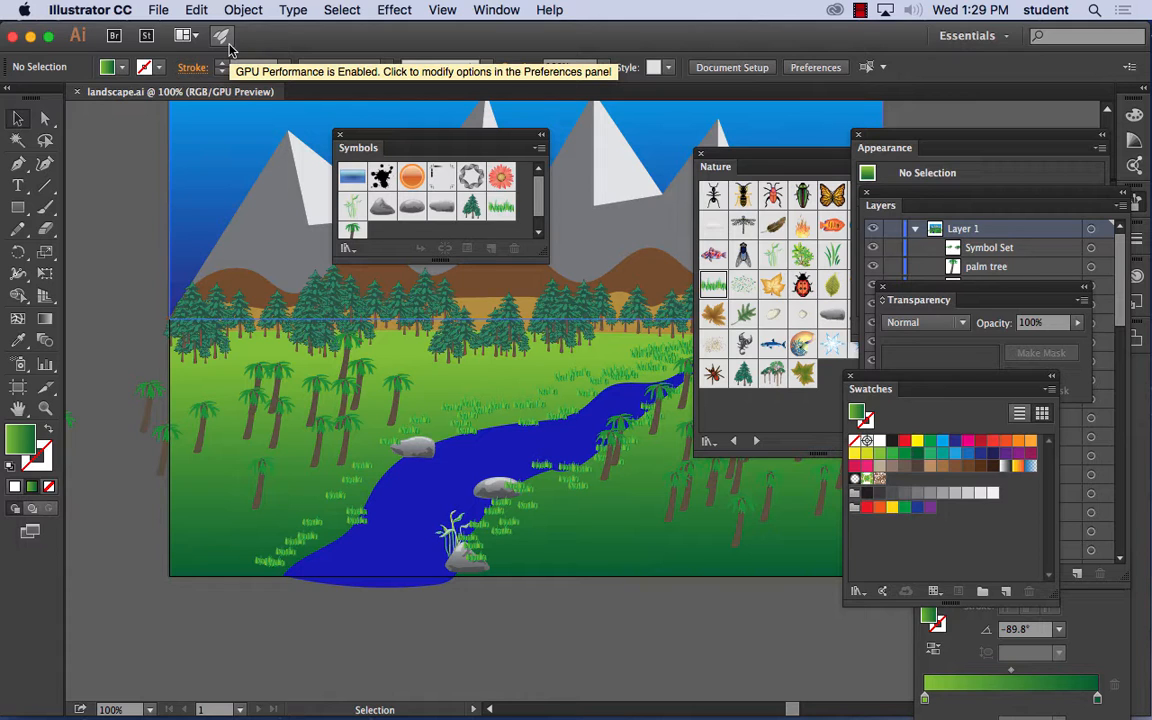
# - Hide Illustrator and go to dafont.com in Firefox
pyautogui.click(90, 9)
pyautogui.click(105, 174)
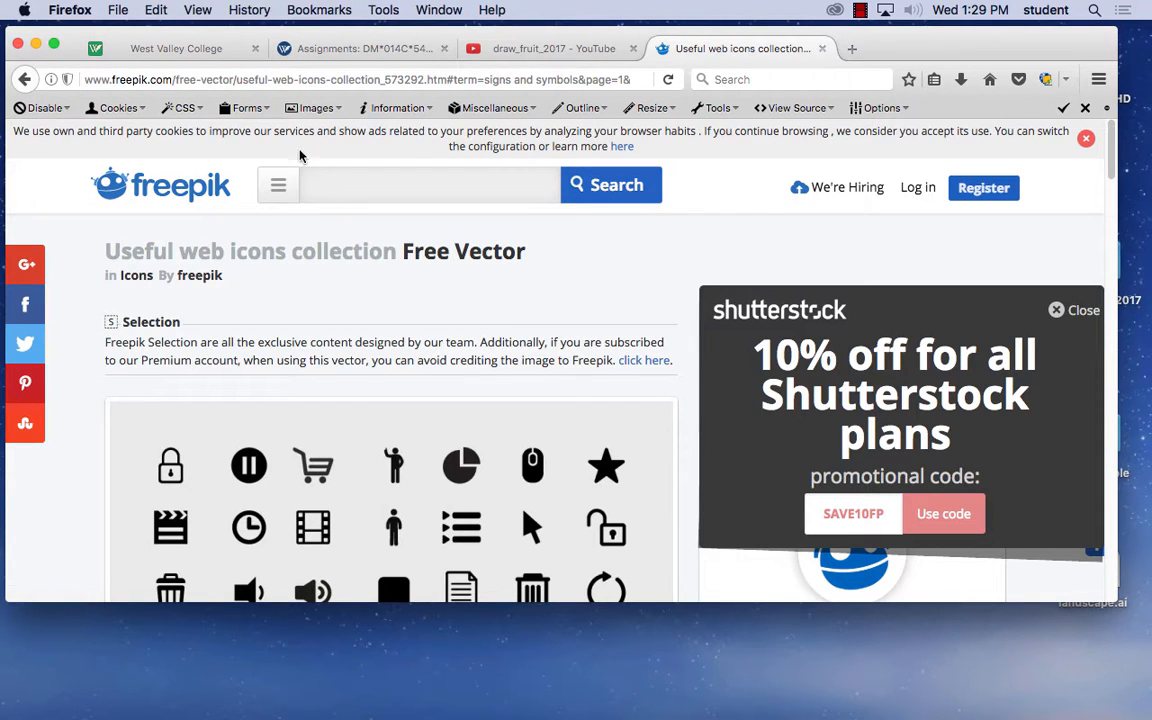
pyautogui.click(234, 80)
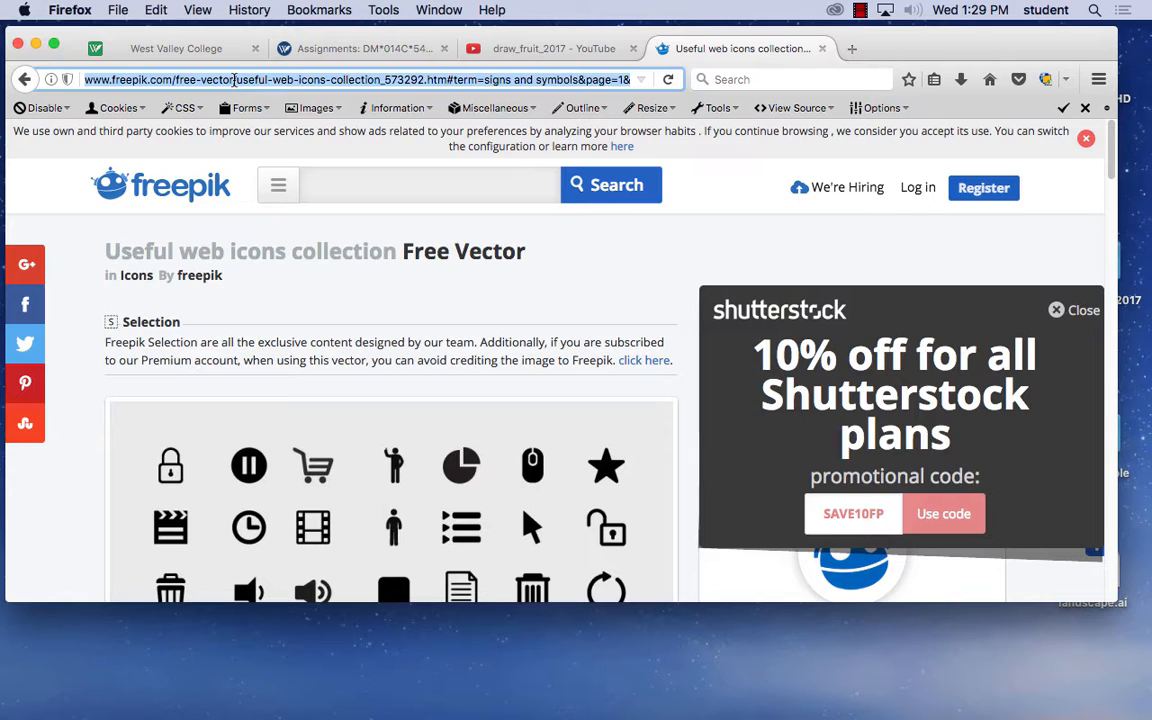
pyautogui.write('dafont')
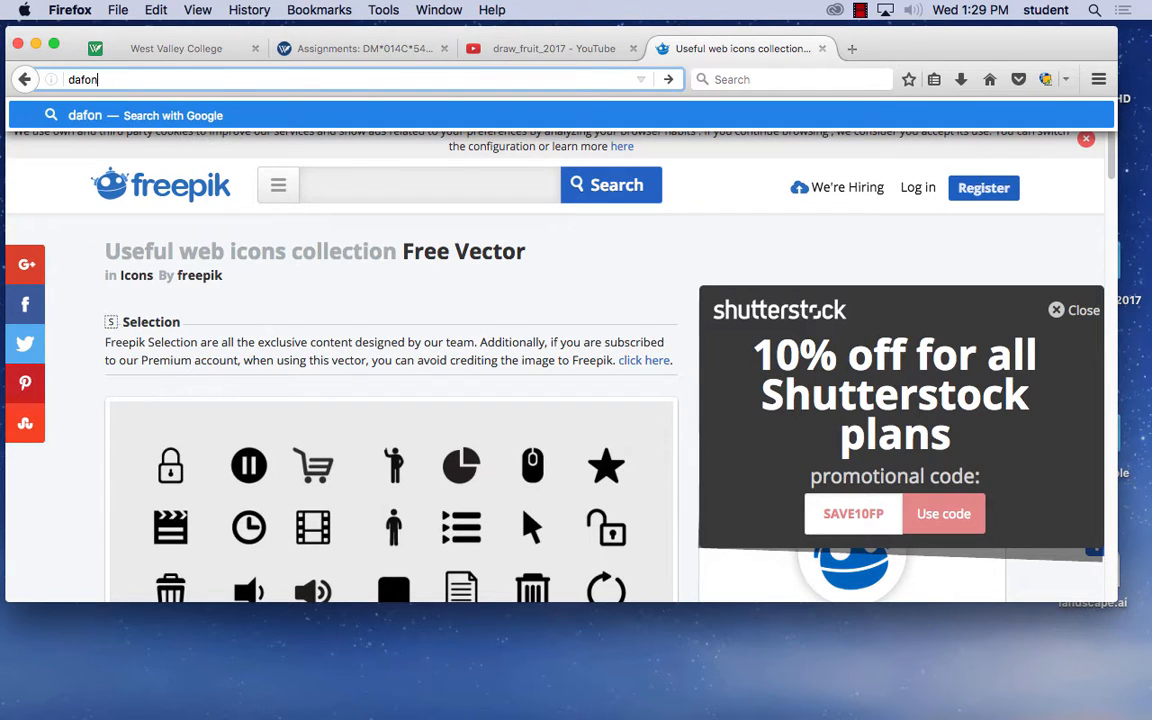
pyautogui.write('.com')
pyautogui.press('Return')
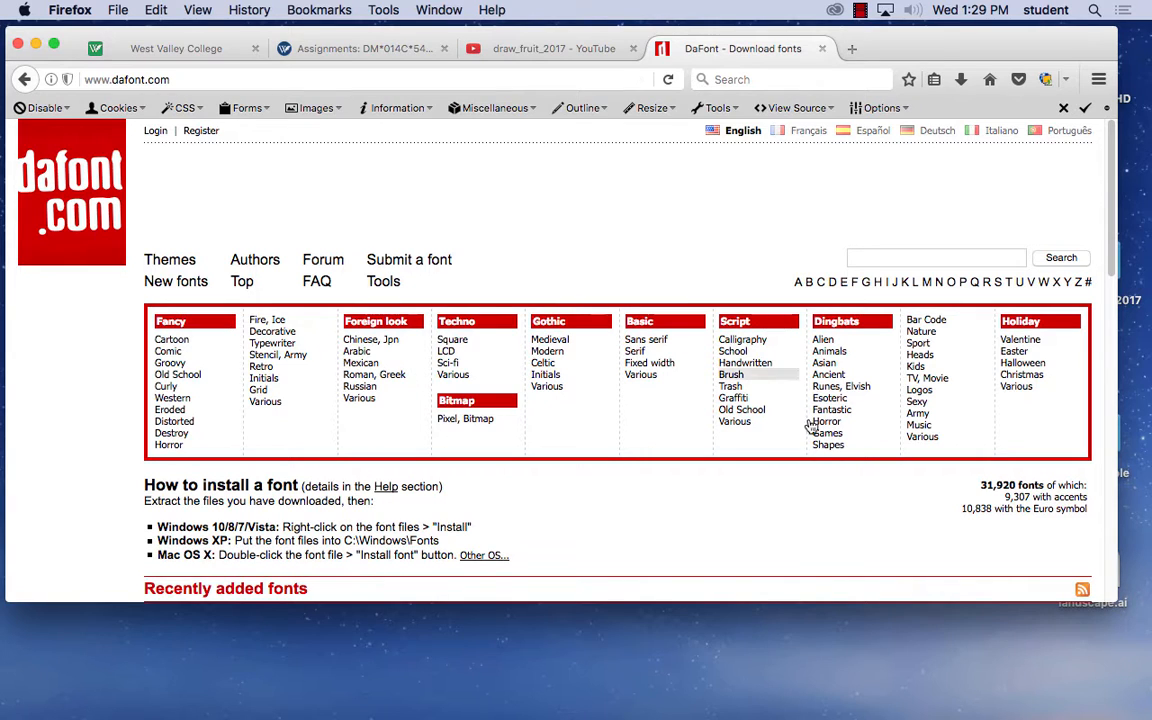
# - Browse the Nature category of the Dingbats fonts and download the Trees TFB font, saving trees_tfb.zip
pyautogui.click(918, 335)
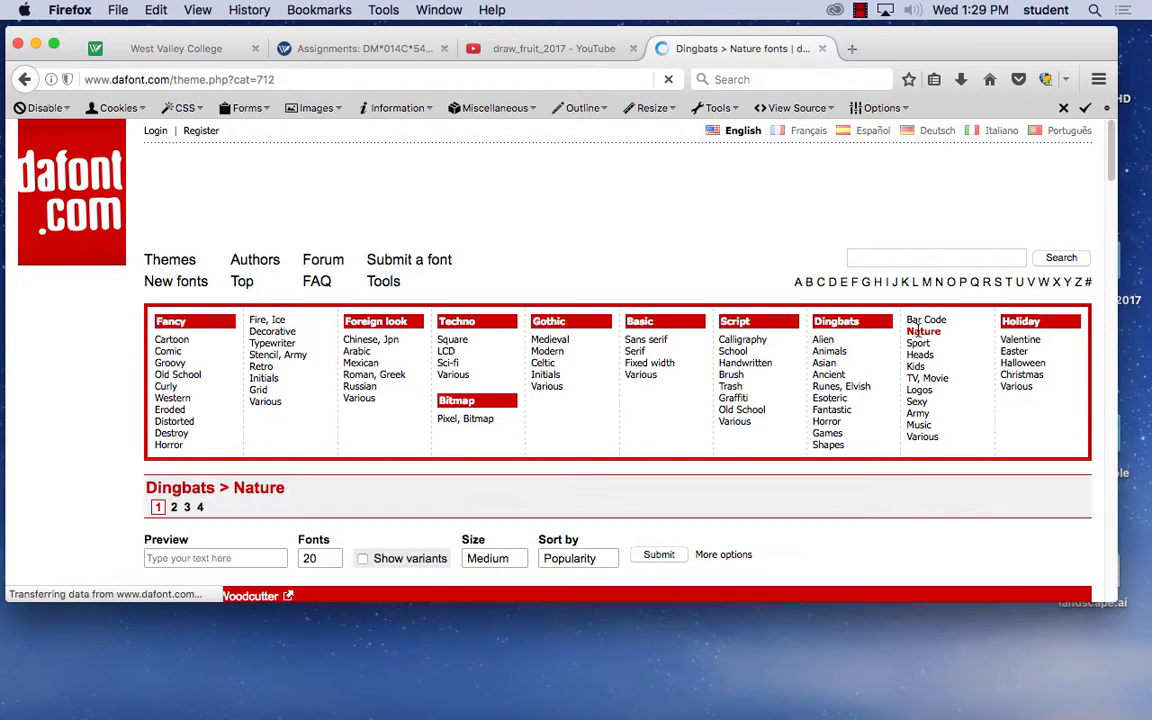
pyautogui.scroll(-3, 623, 422)
pyautogui.scroll(-4, 623, 422)
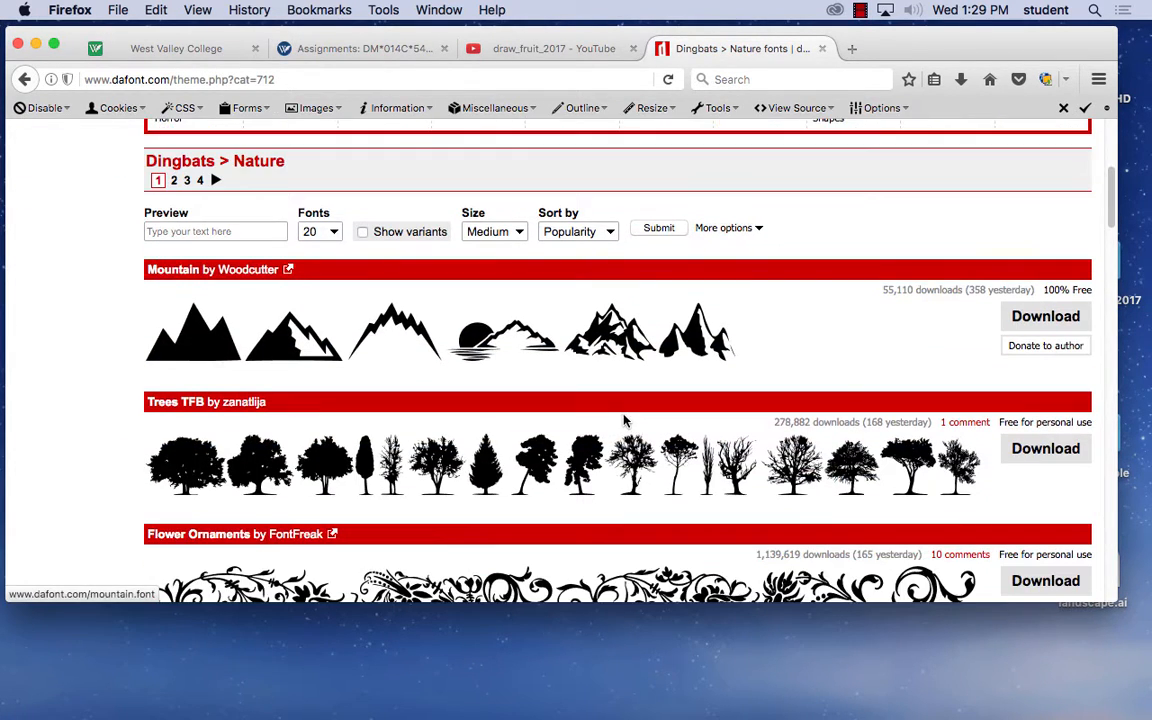
pyautogui.scroll(-3, 607, 440)
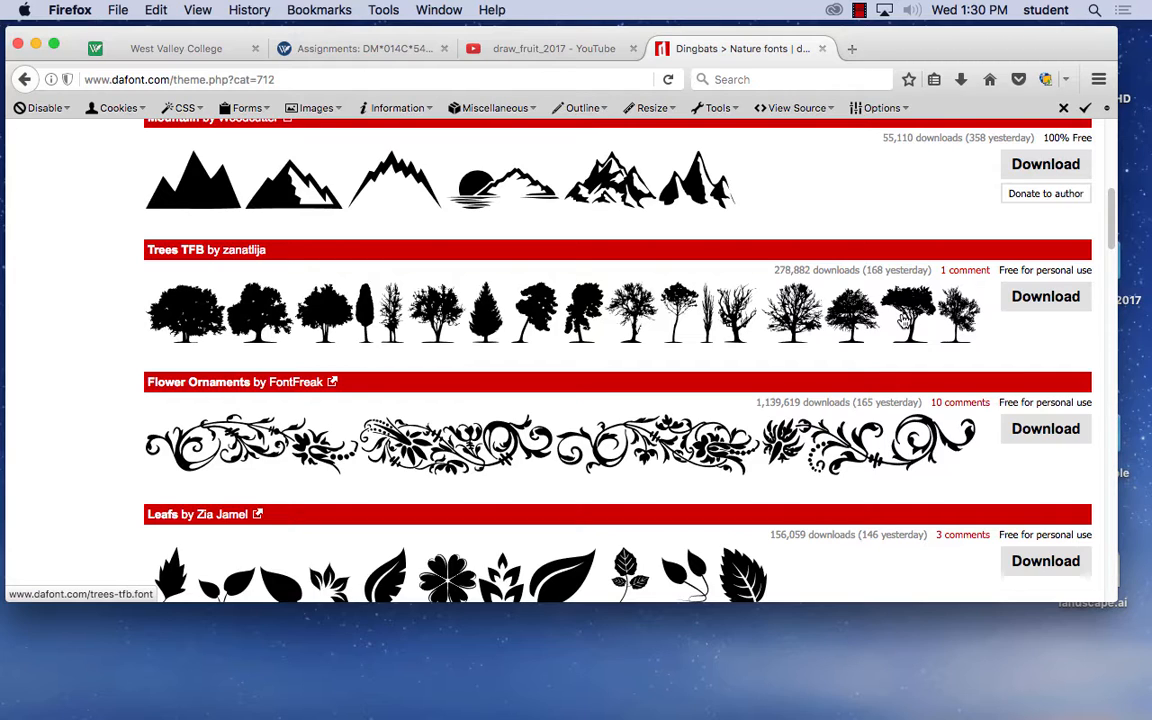
pyautogui.click(1038, 303)
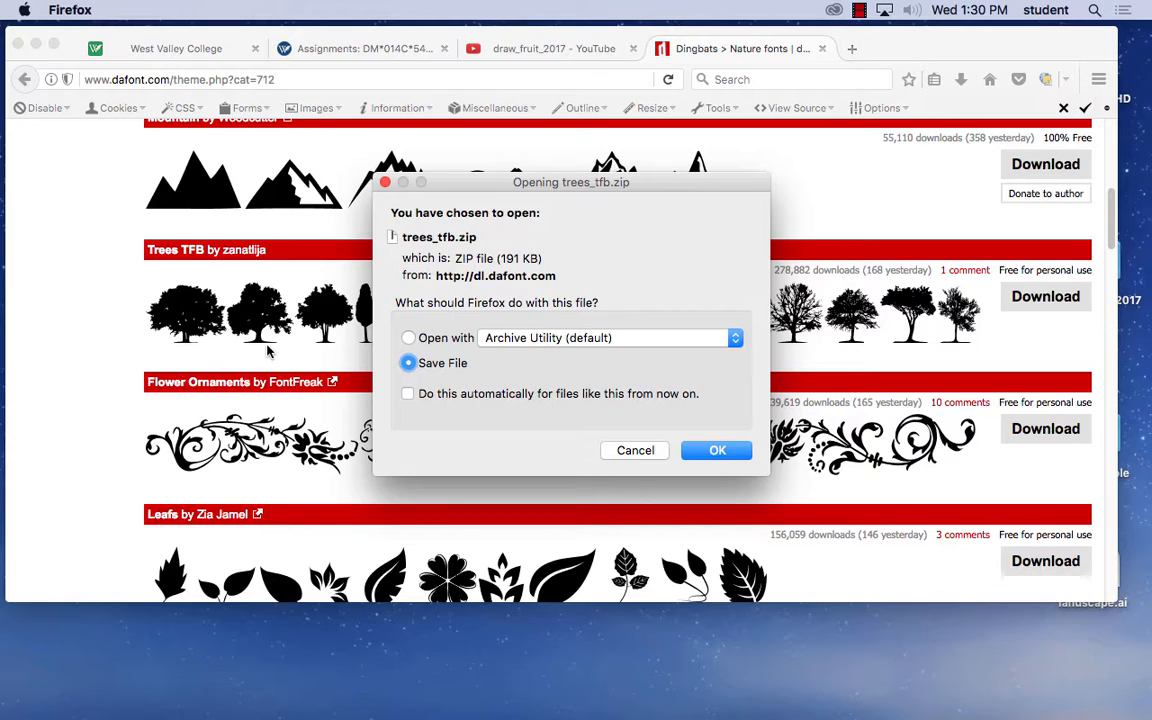
pyautogui.click(714, 450)
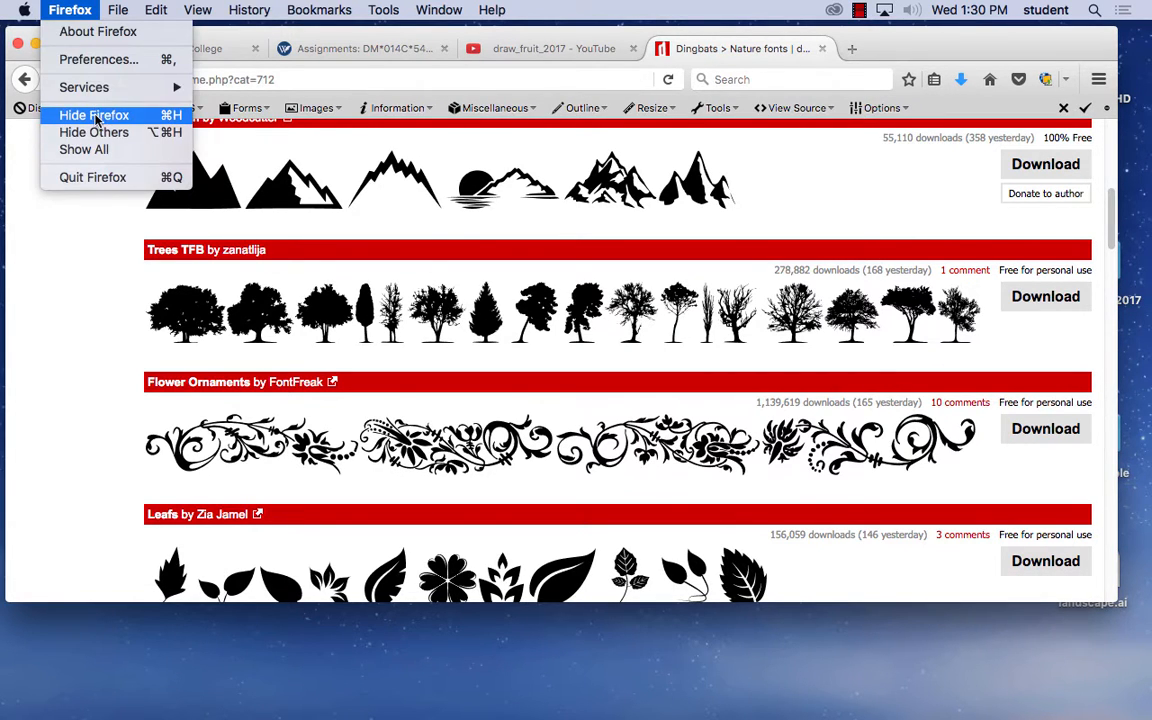
# - Hide Firefox and open the Downloads folder in a Finder window
pyautogui.click(104, 115)
pyautogui.doubleClick(1081, 54)
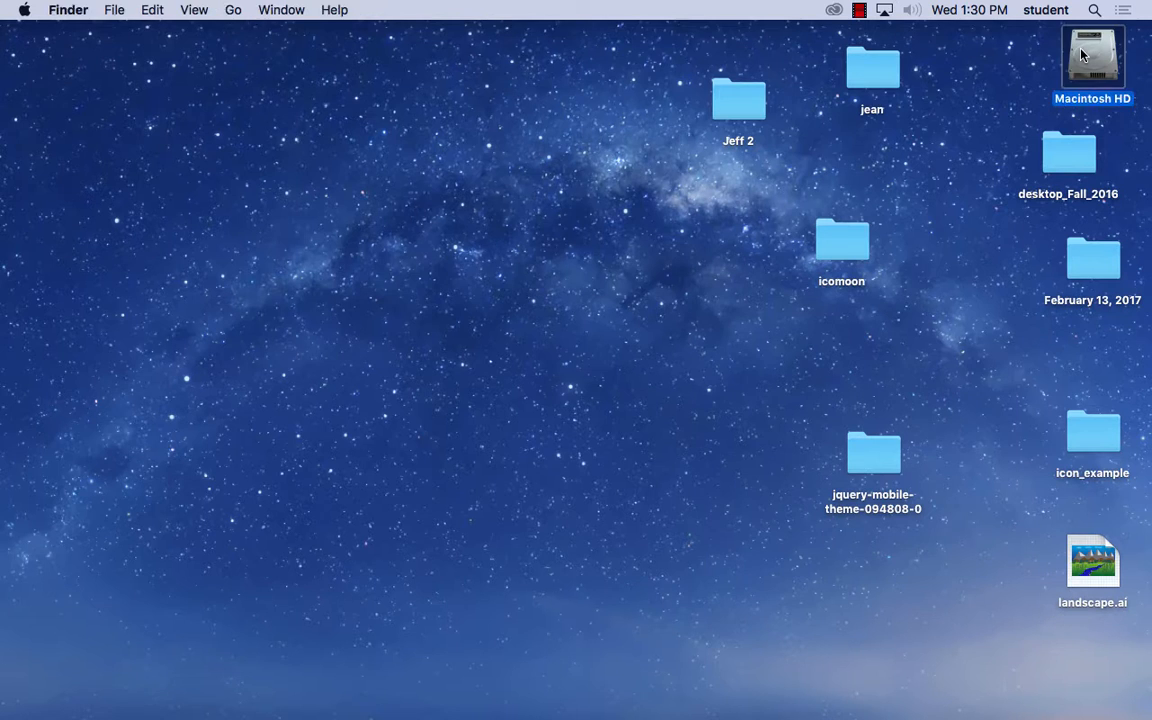
pyautogui.click(296, 321)
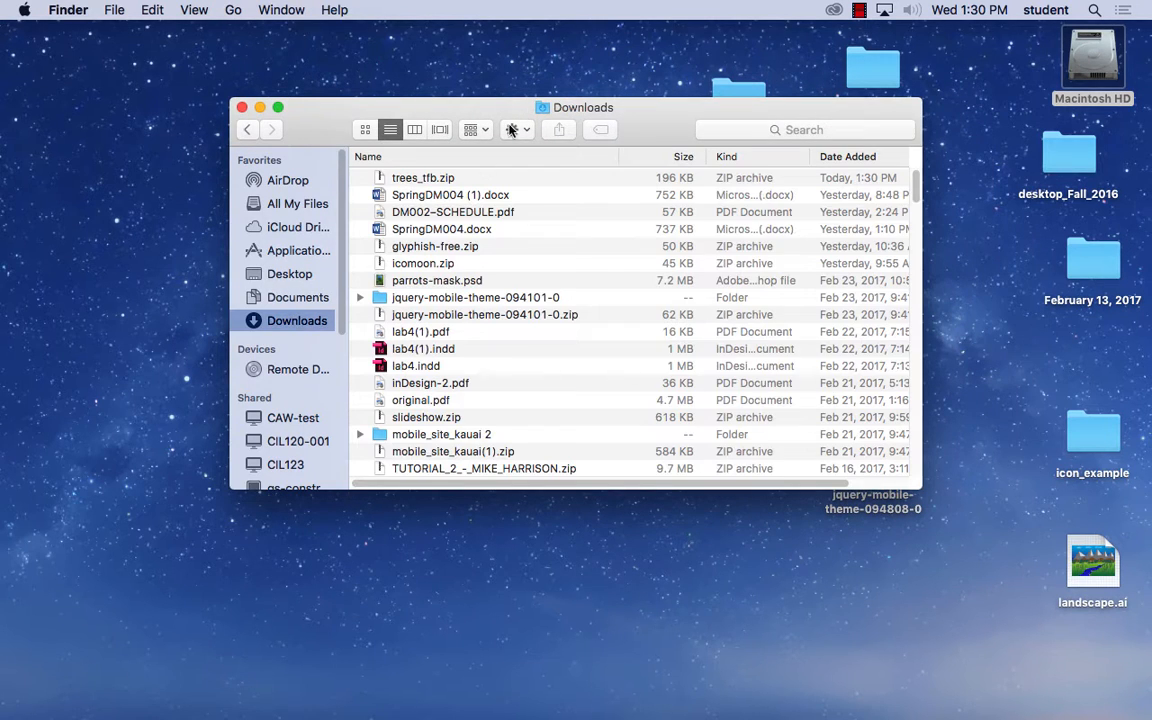
# - Extract trees_tfb.zip in the Downloads folder and install the trees TFB.ttf font with Font Book
pyautogui.moveTo(463, 107); pyautogui.dragTo(285, 94)
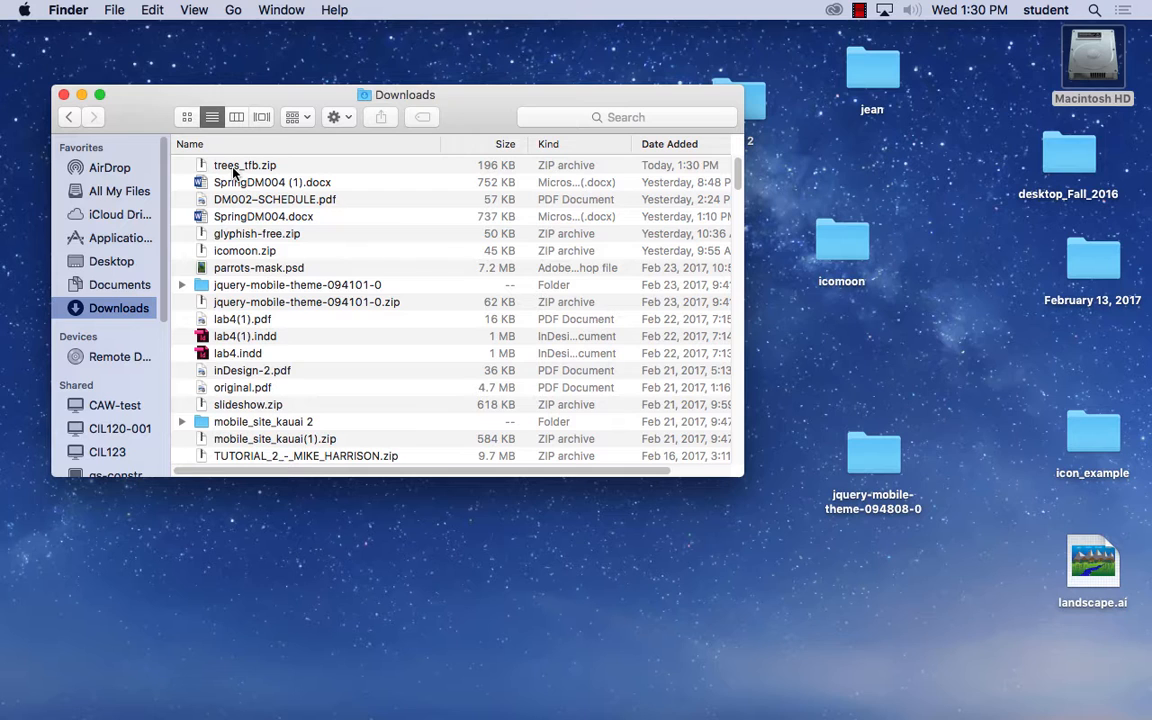
pyautogui.doubleClick(240, 172)
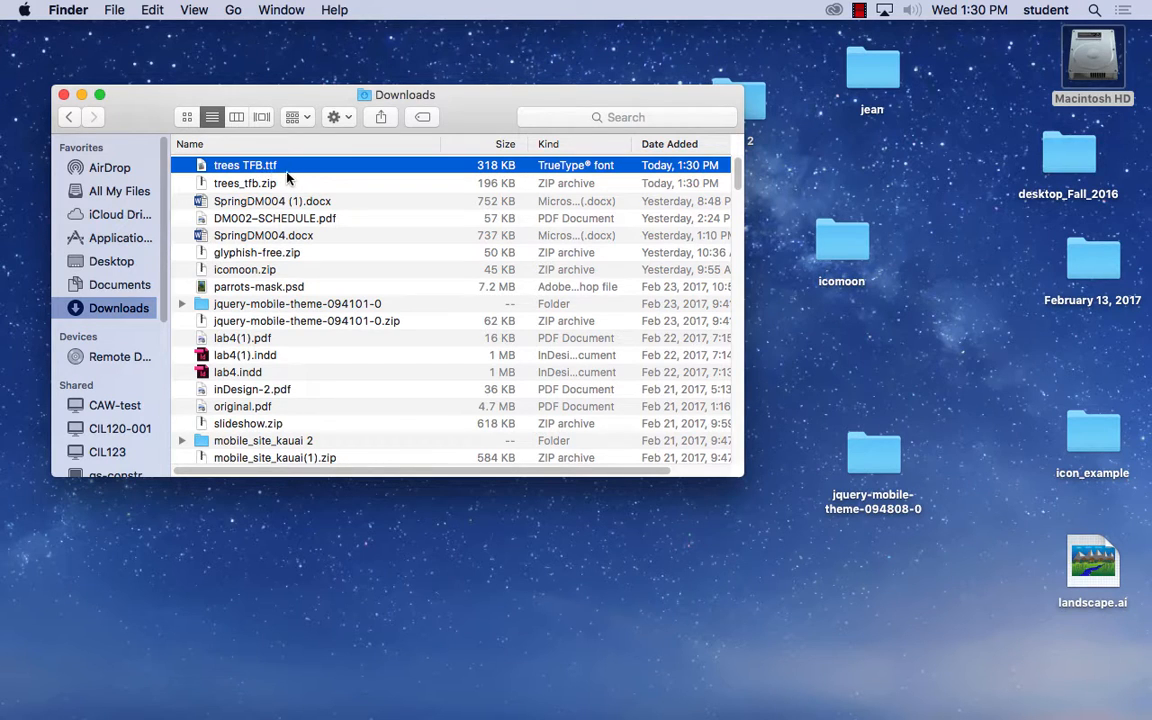
pyautogui.doubleClick(230, 171)
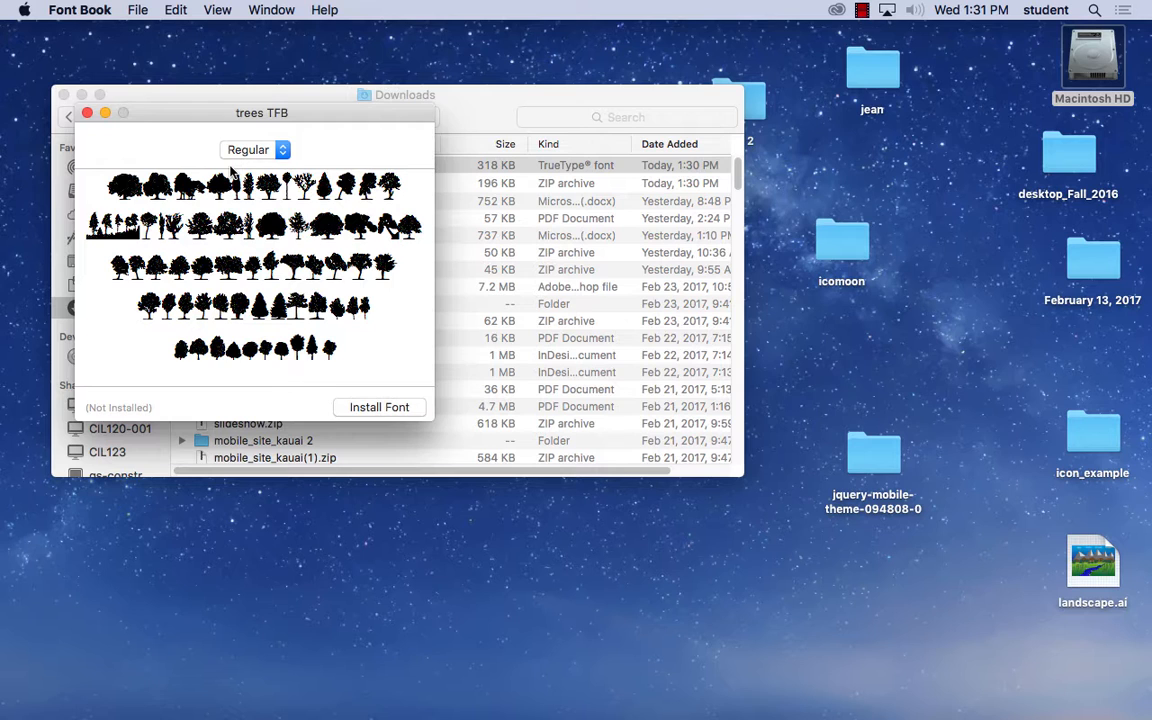
pyautogui.click(379, 407)
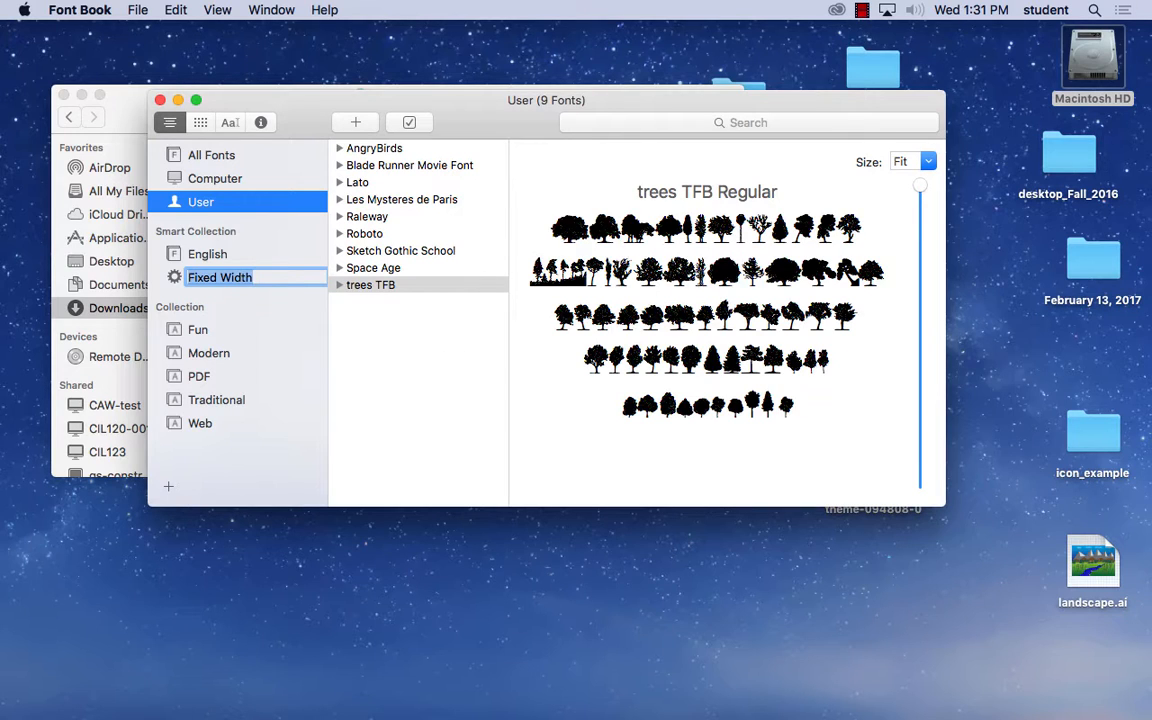
# - Minimize the Font Book and Downloads windows and open the recent file landscape.ai in Illustrator
pyautogui.click(177, 101)
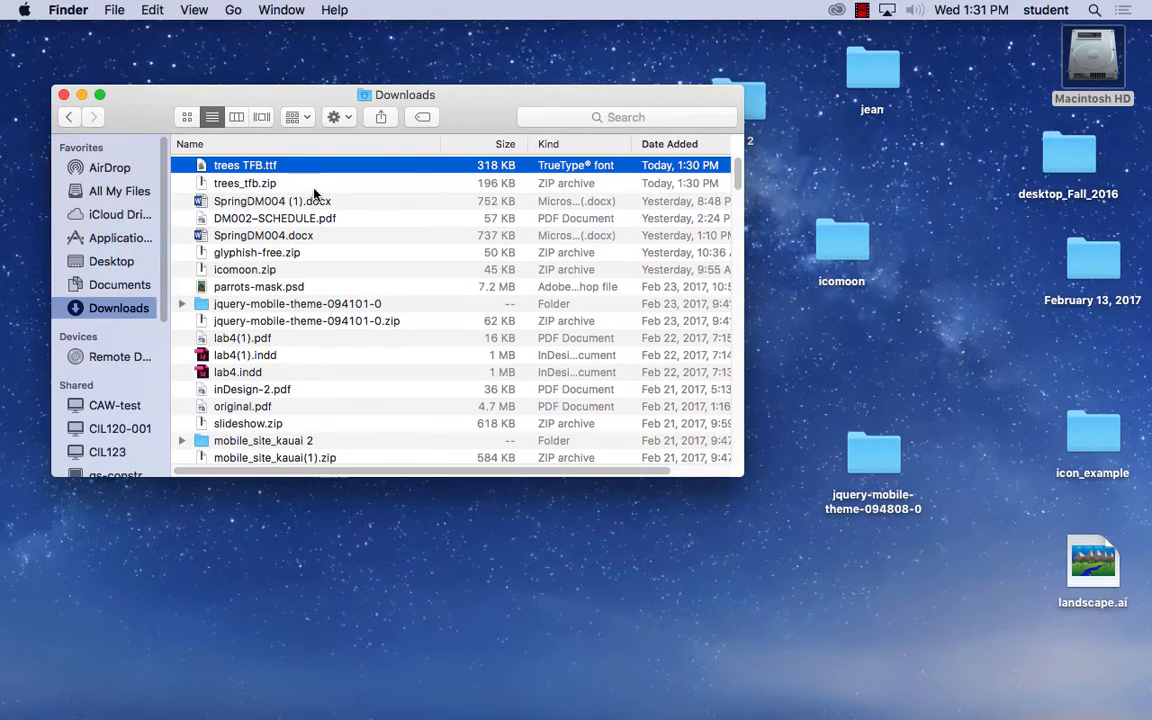
pyautogui.click(82, 95)
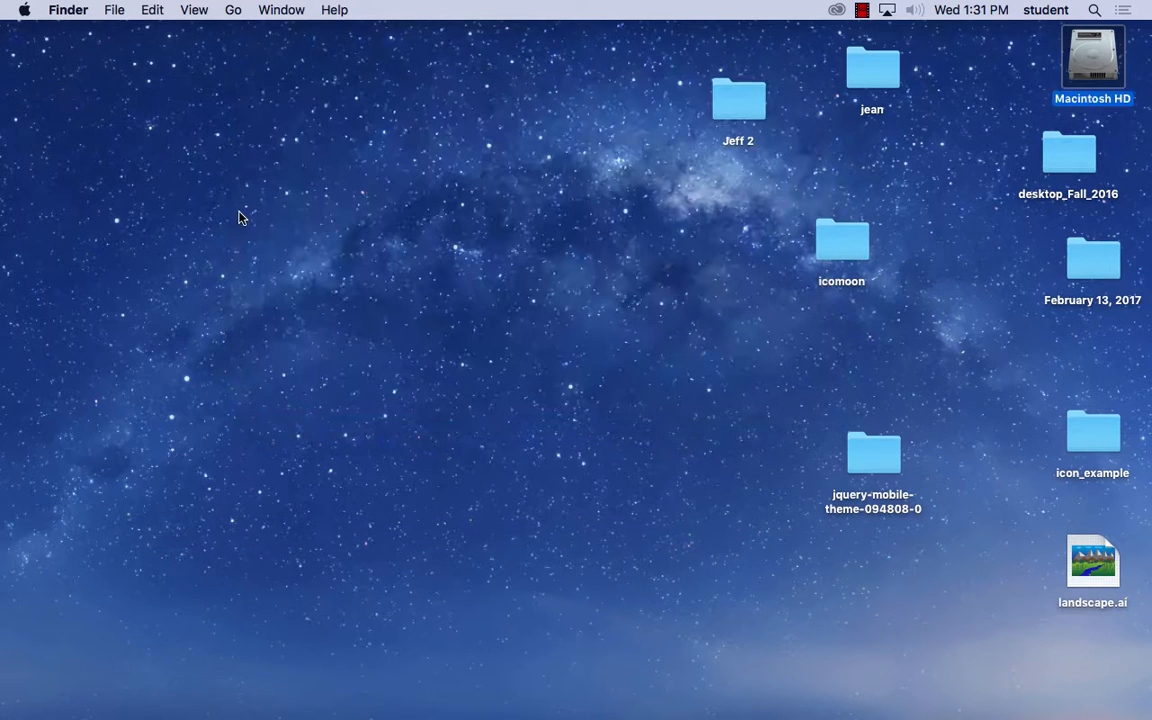
pyautogui.click(214, 192)
pyautogui.moveTo(484, 680)
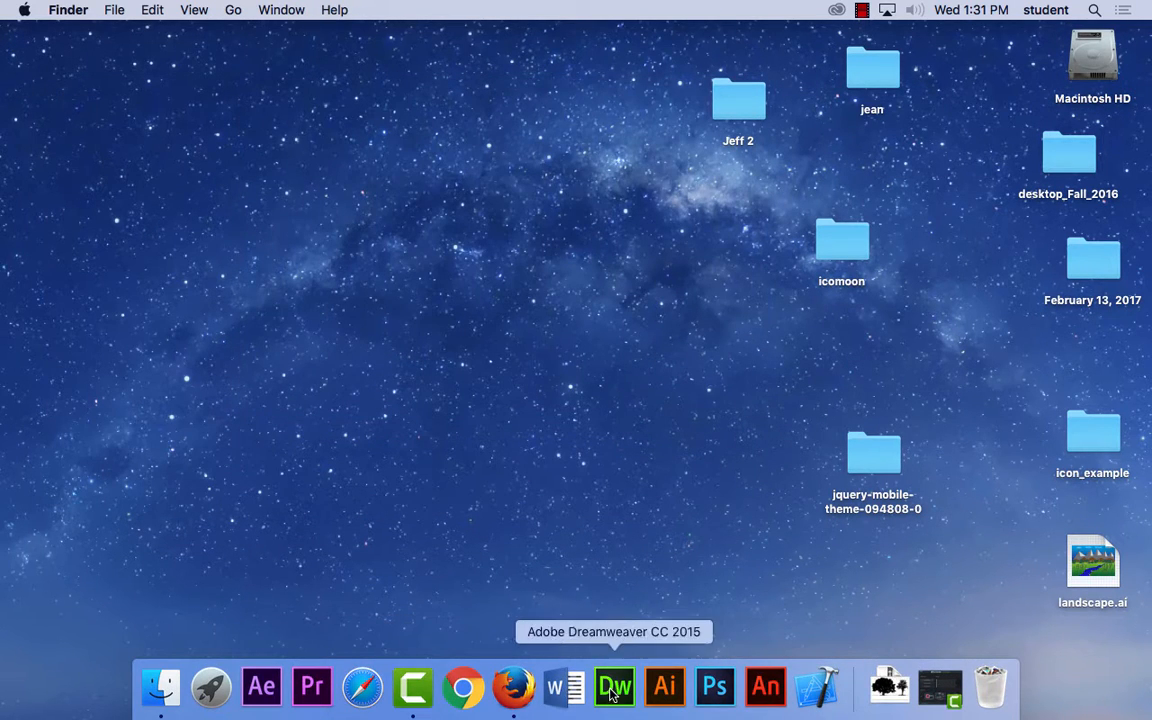
pyautogui.click(677, 687)
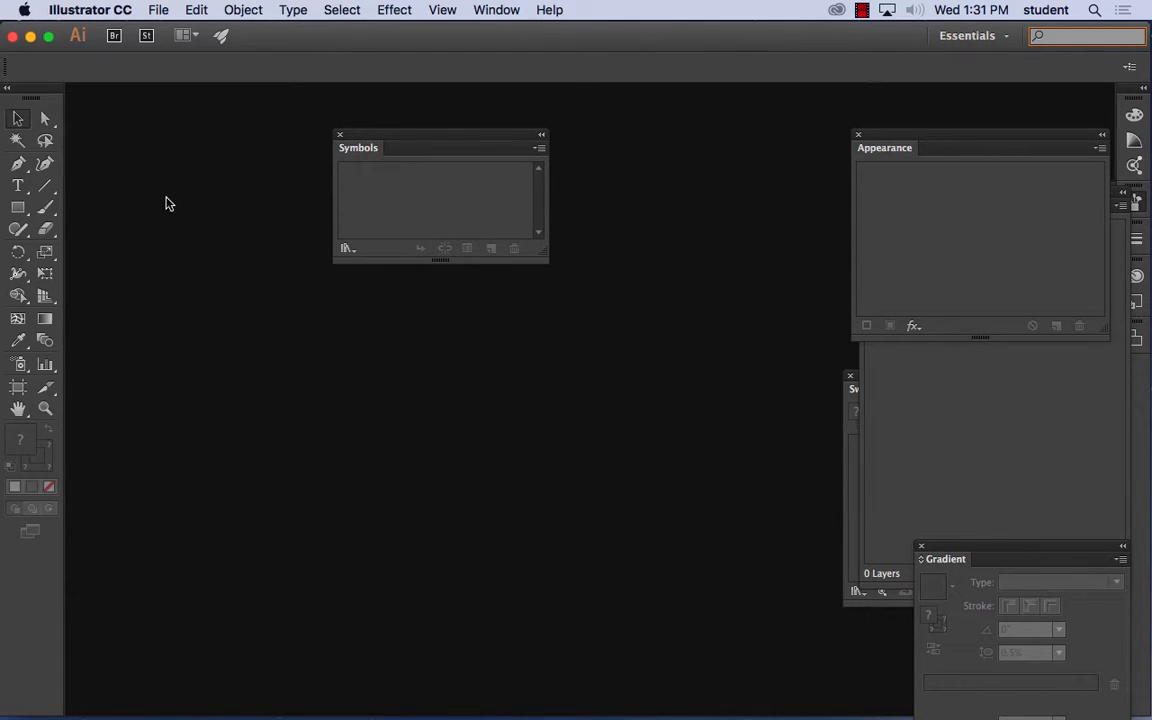
pyautogui.click(153, 9)
pyautogui.moveTo(184, 89)
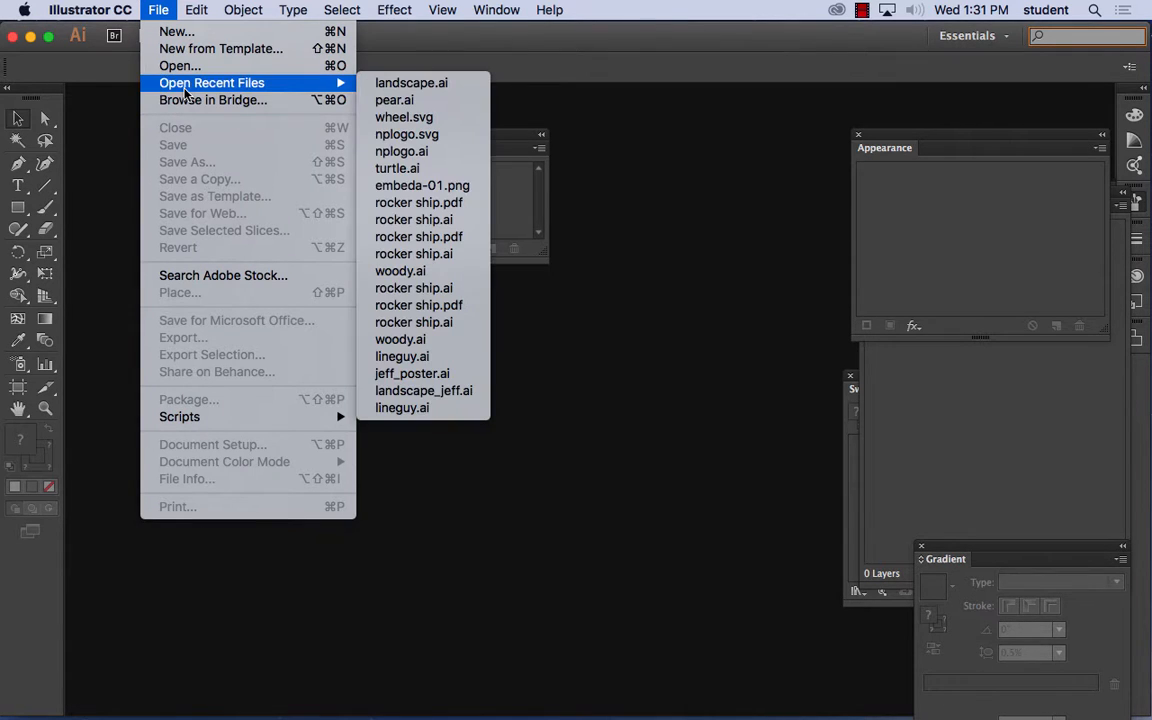
pyautogui.click(430, 84)
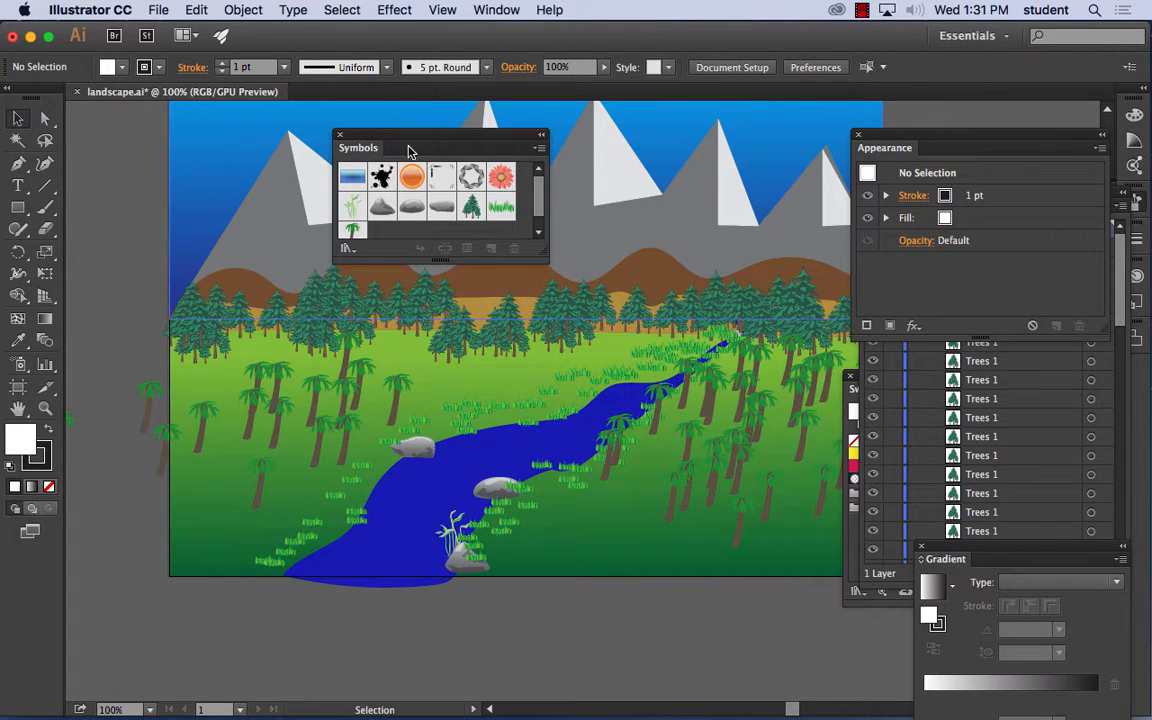
# - Move the Symbols panel away from the mountains and start a point text object on the empty pasteboard beside the artboard
pyautogui.moveTo(388, 137); pyautogui.dragTo(170, 284)
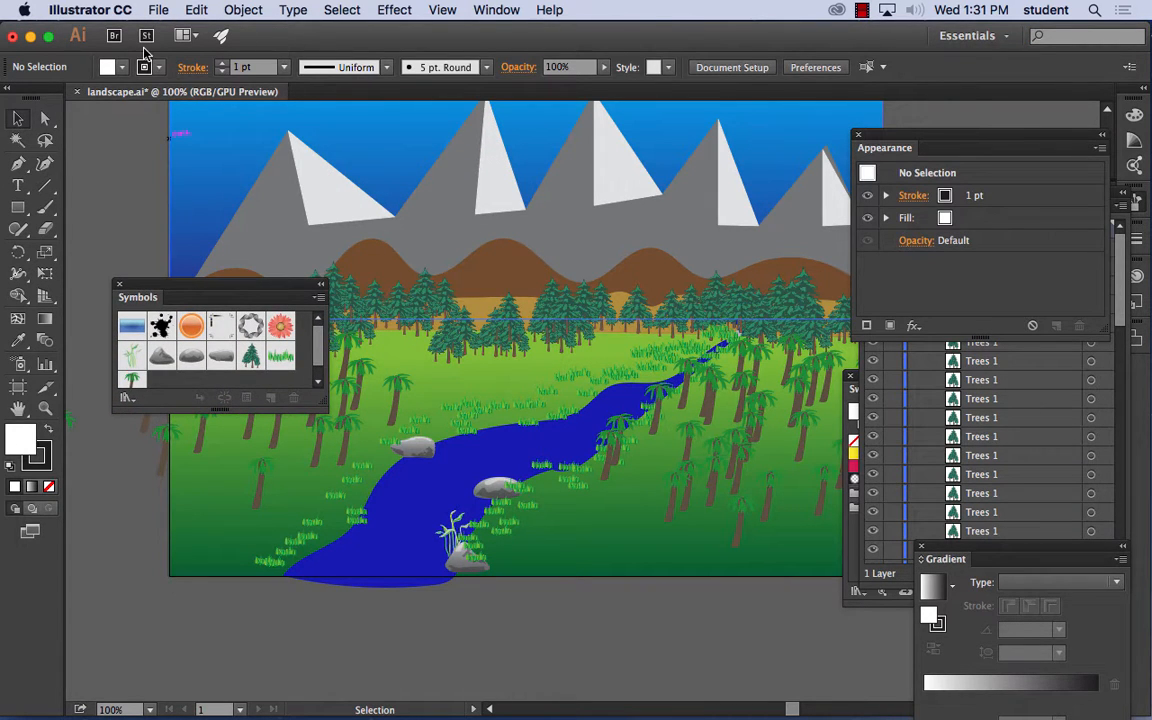
pyautogui.click(18, 184)
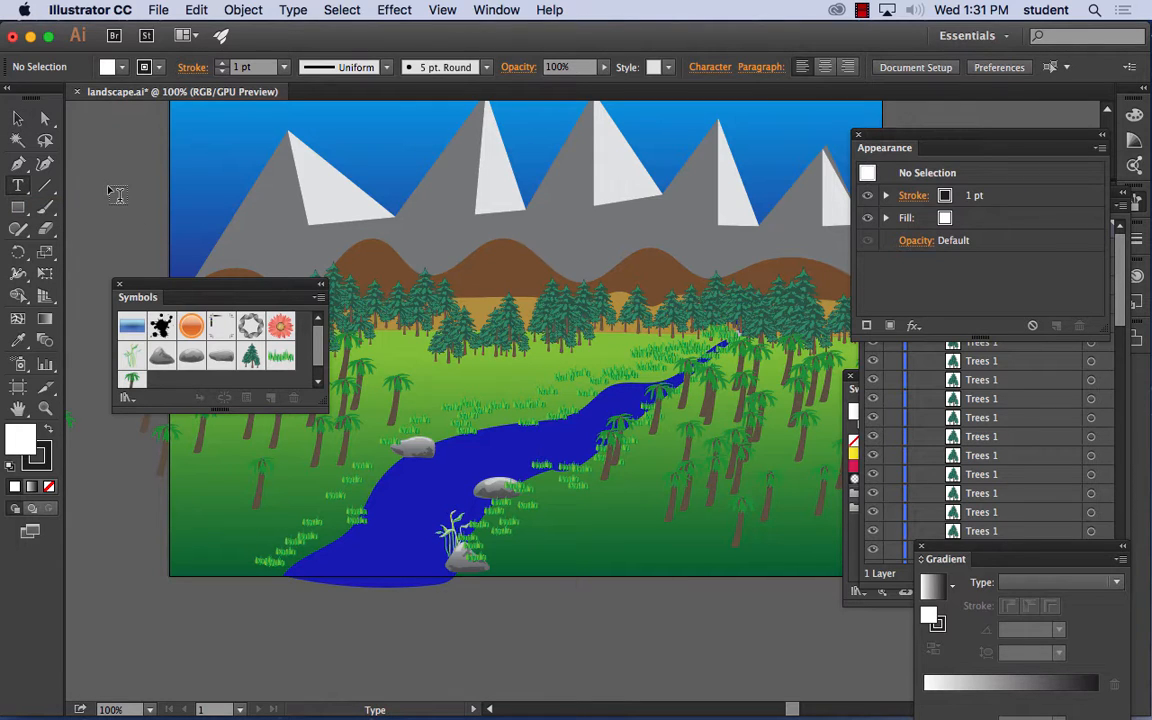
pyautogui.click(172, 197)
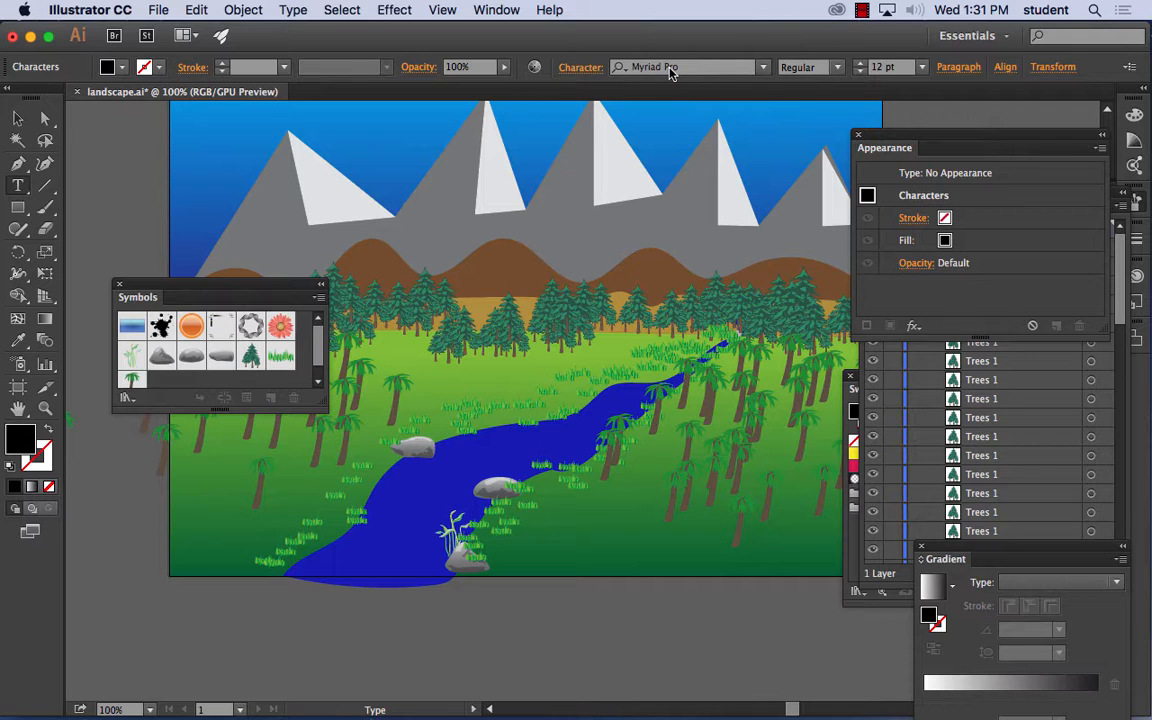
# - Choose trees TFB from the available fonts for the new text object
pyautogui.click(763, 67)
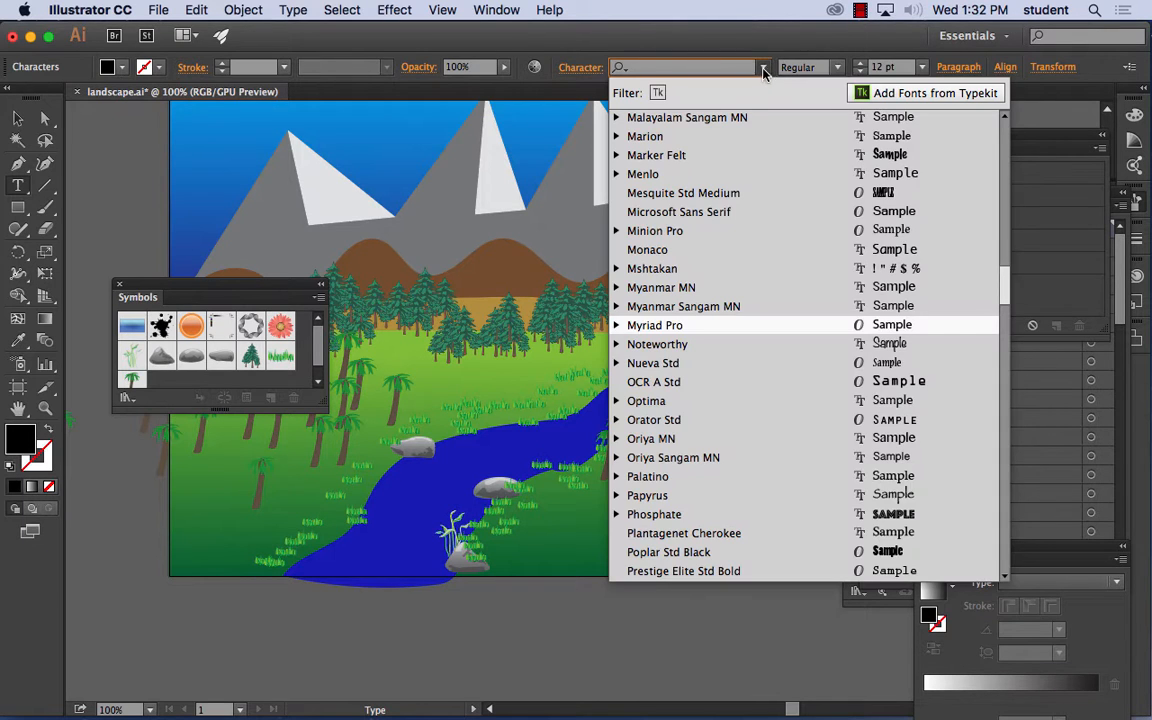
pyautogui.scroll(-15, 743, 285)
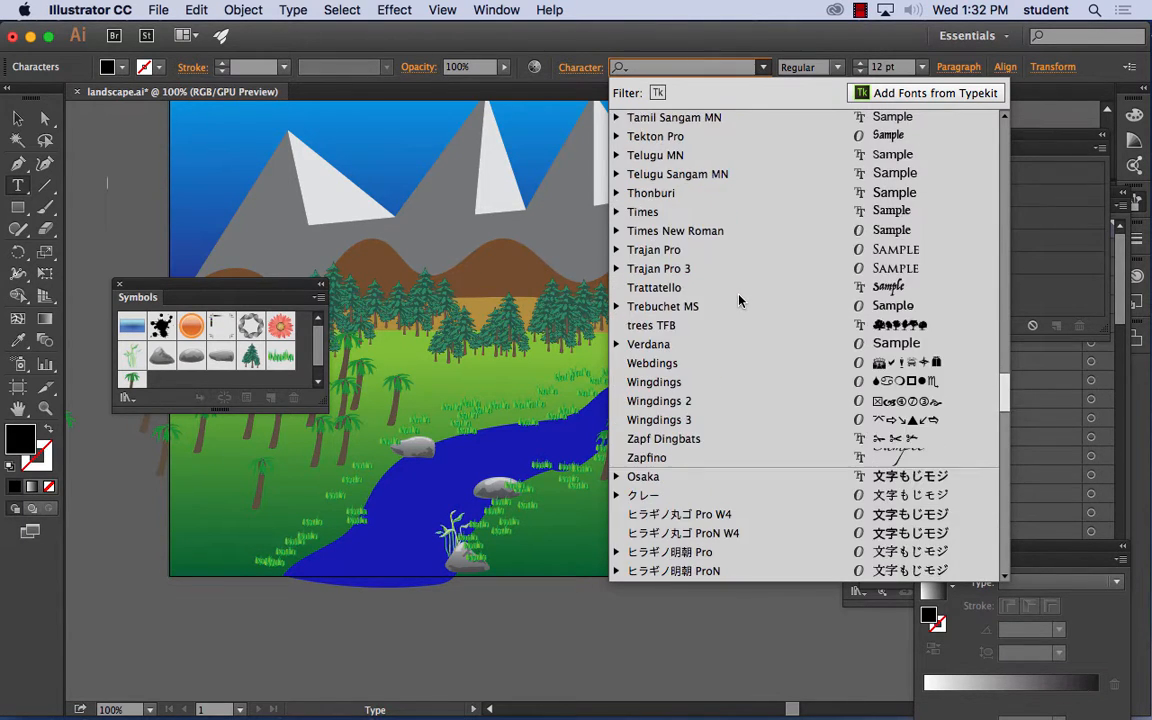
pyautogui.scroll(-10, 741, 300)
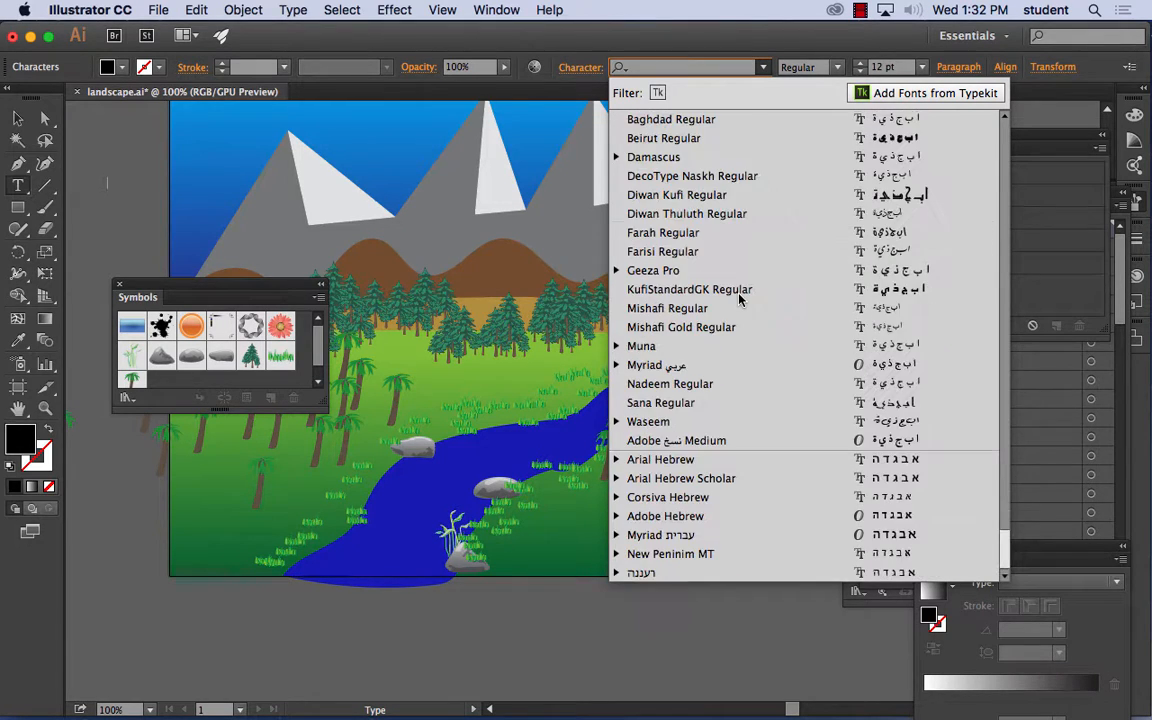
pyautogui.scroll(20, 739, 298)
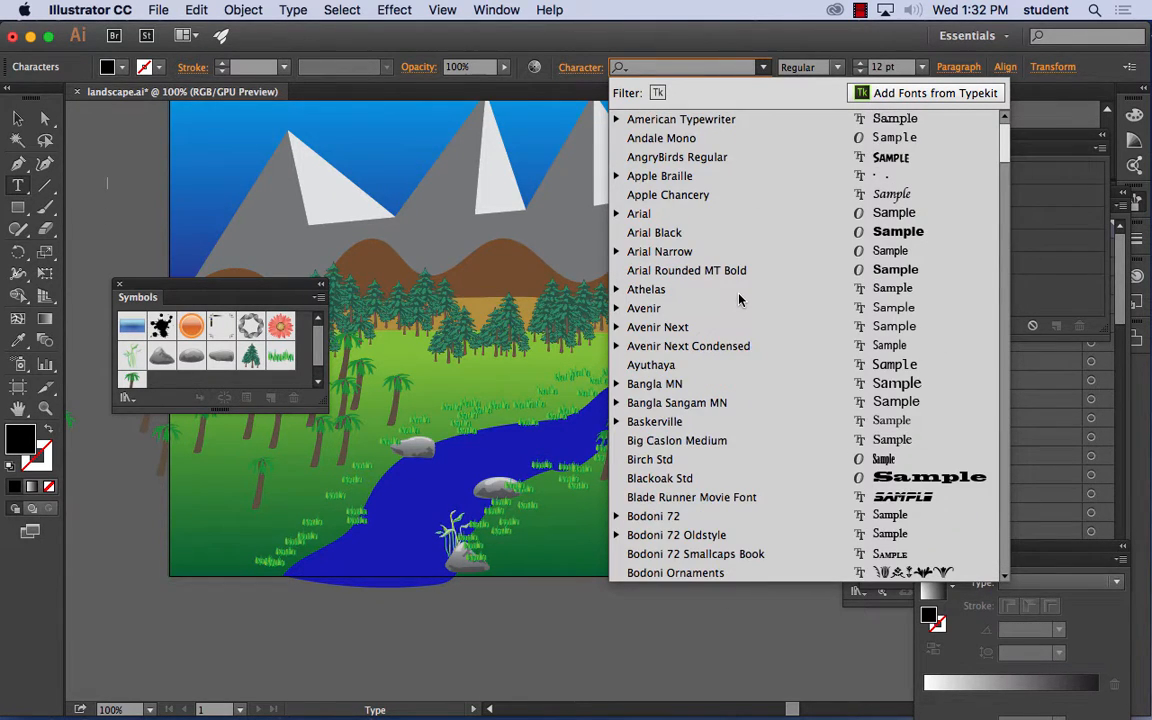
pyautogui.scroll(-6, 739, 299)
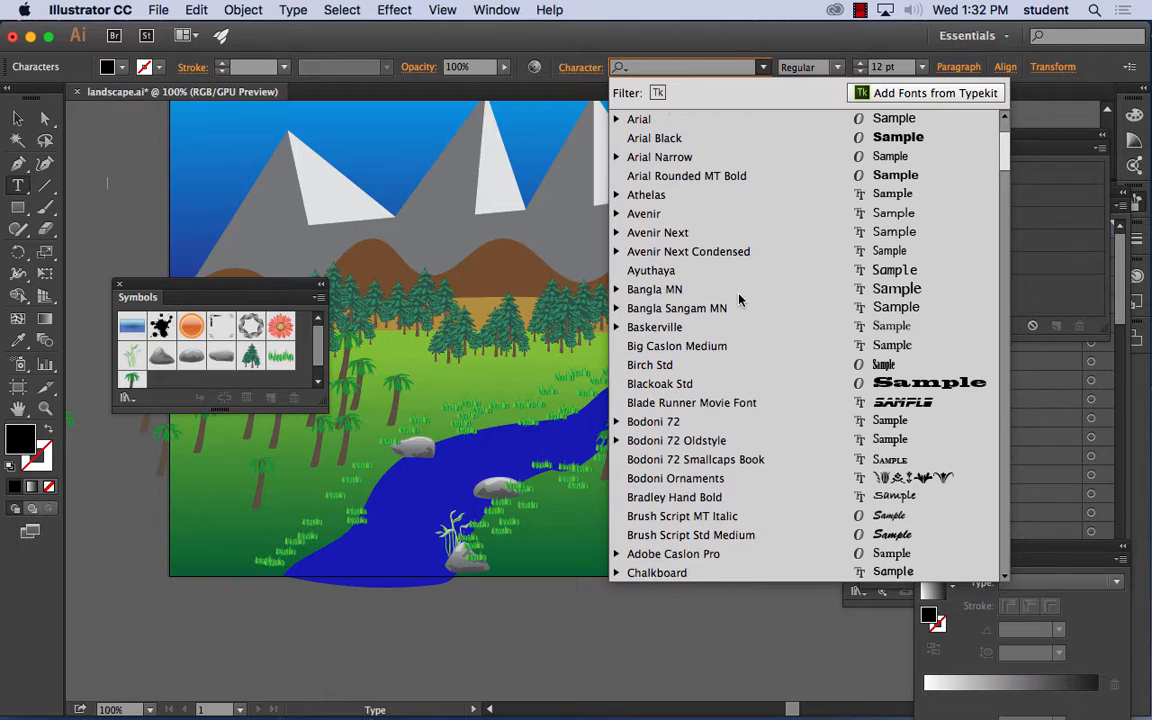
pyautogui.scroll(-10, 739, 299)
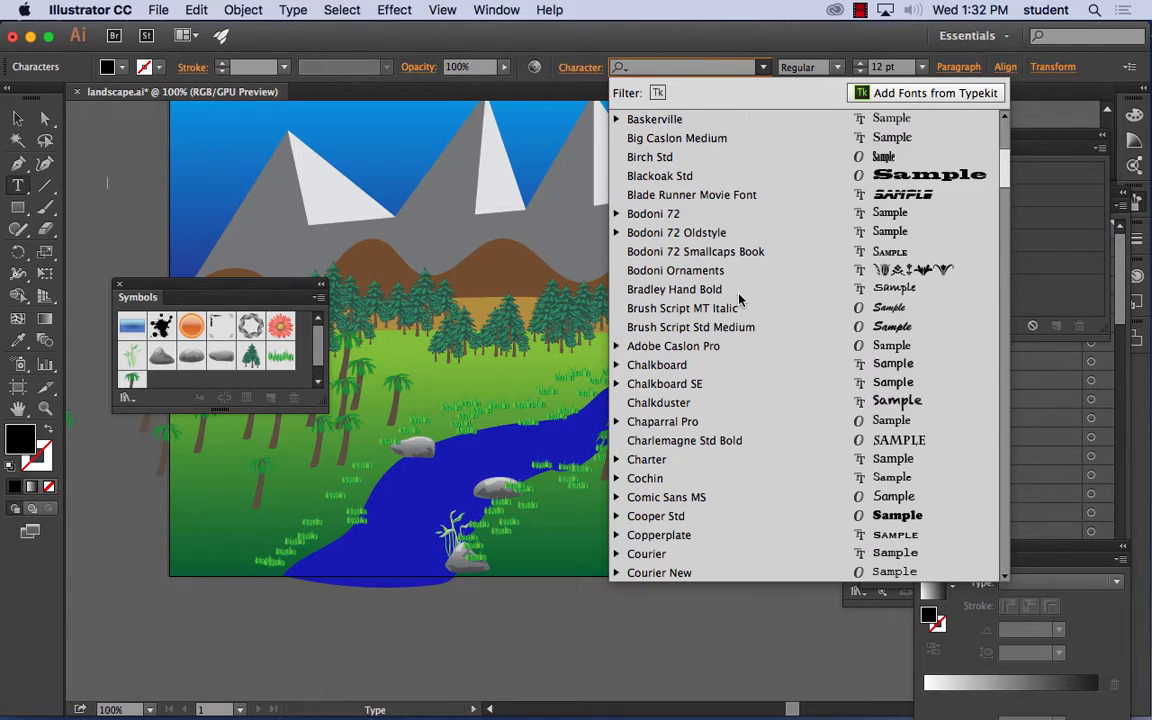
pyautogui.scroll(-10, 739, 299)
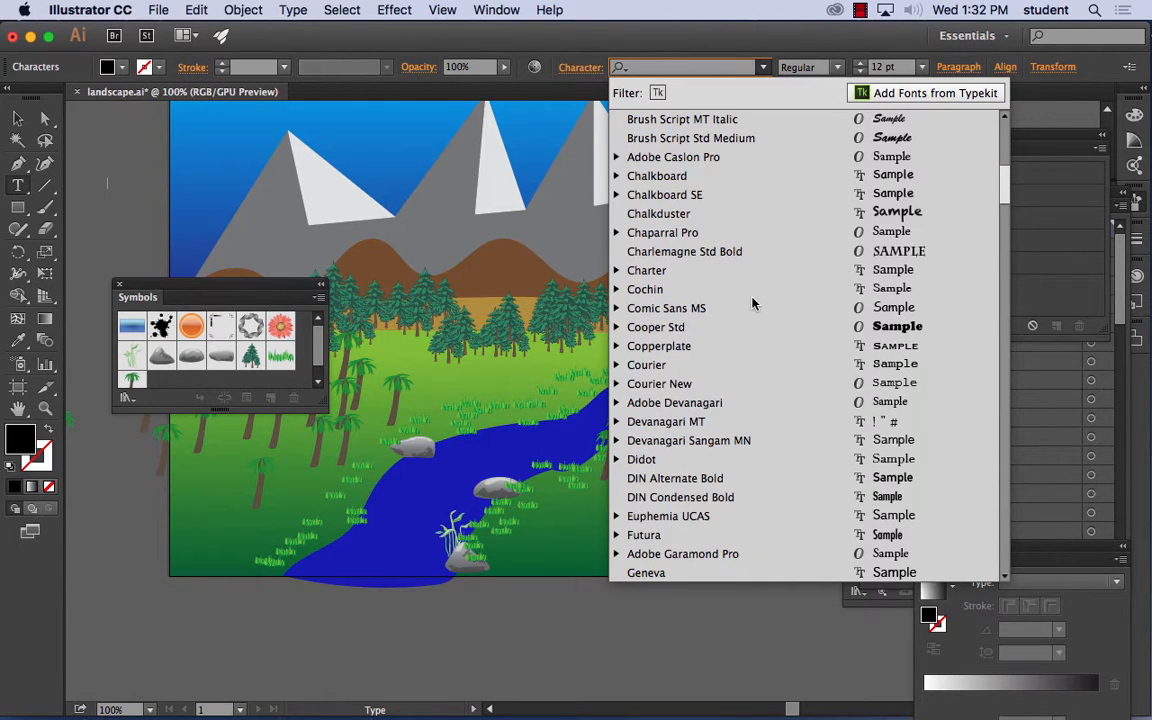
pyautogui.scroll(-9, 748, 299)
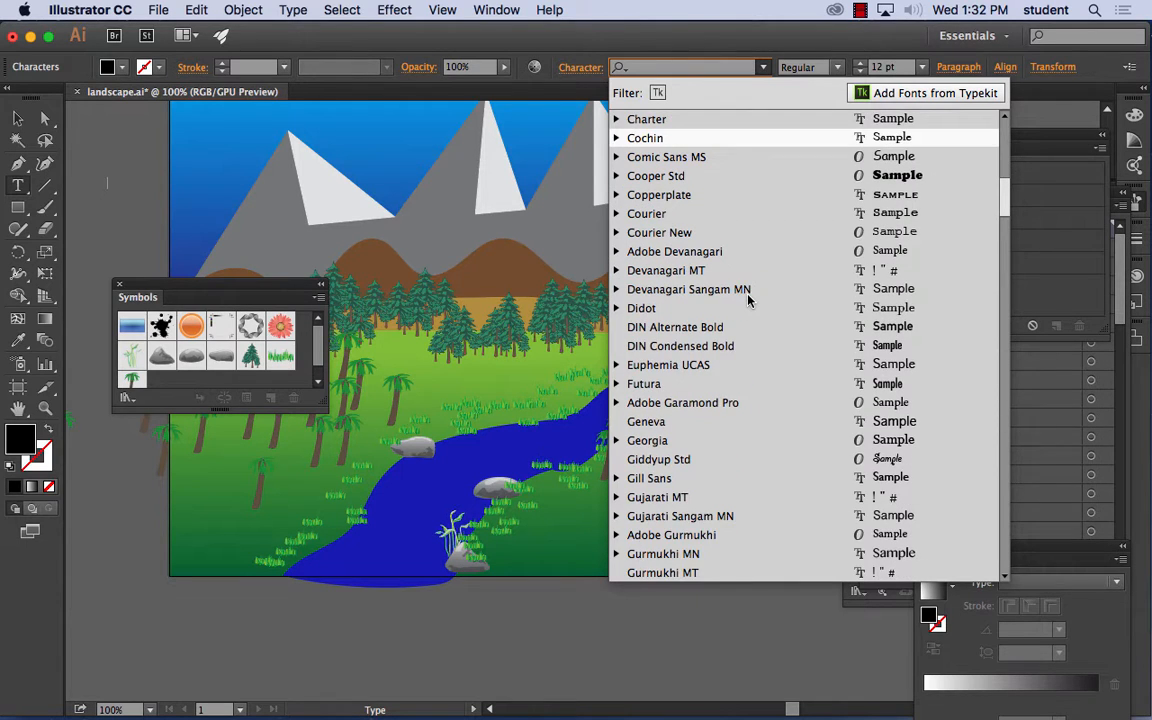
pyautogui.scroll(-7, 748, 299)
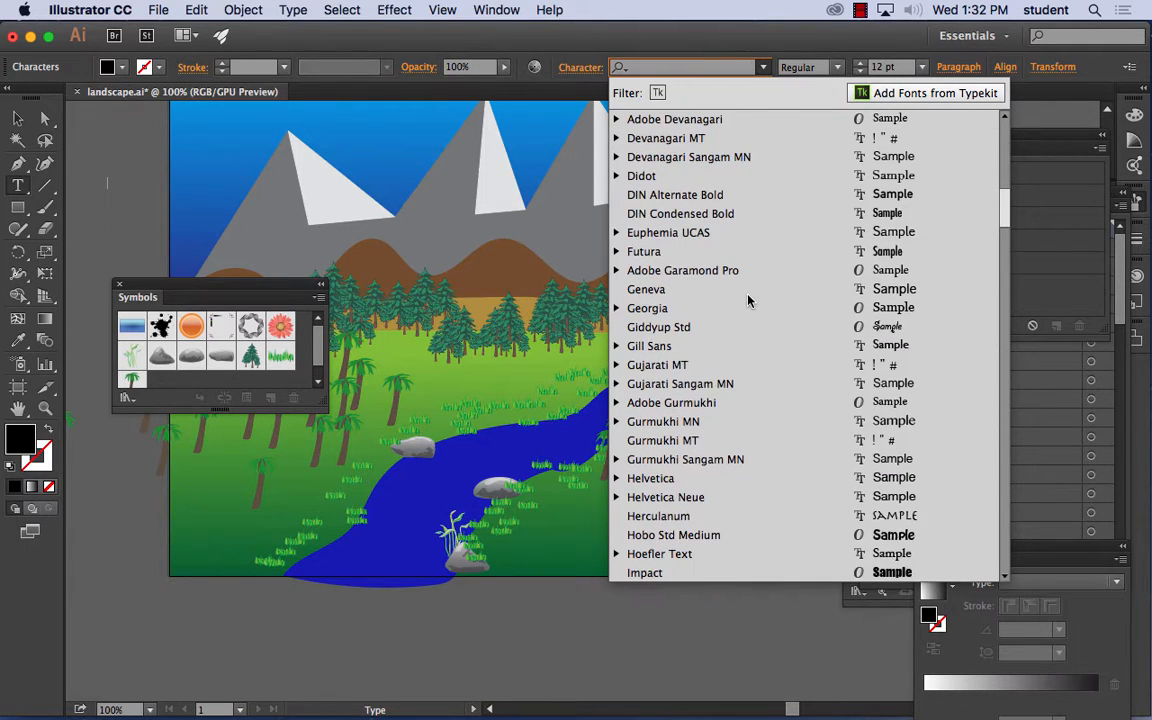
pyautogui.scroll(-14, 748, 299)
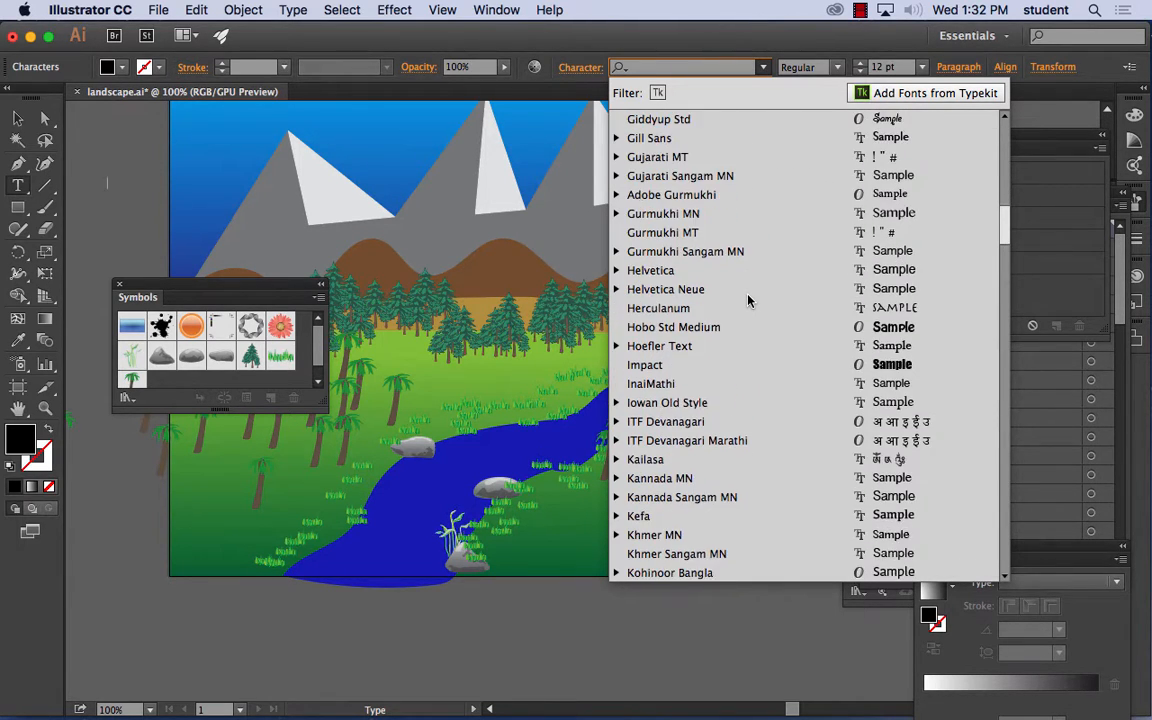
pyautogui.scroll(-9, 748, 299)
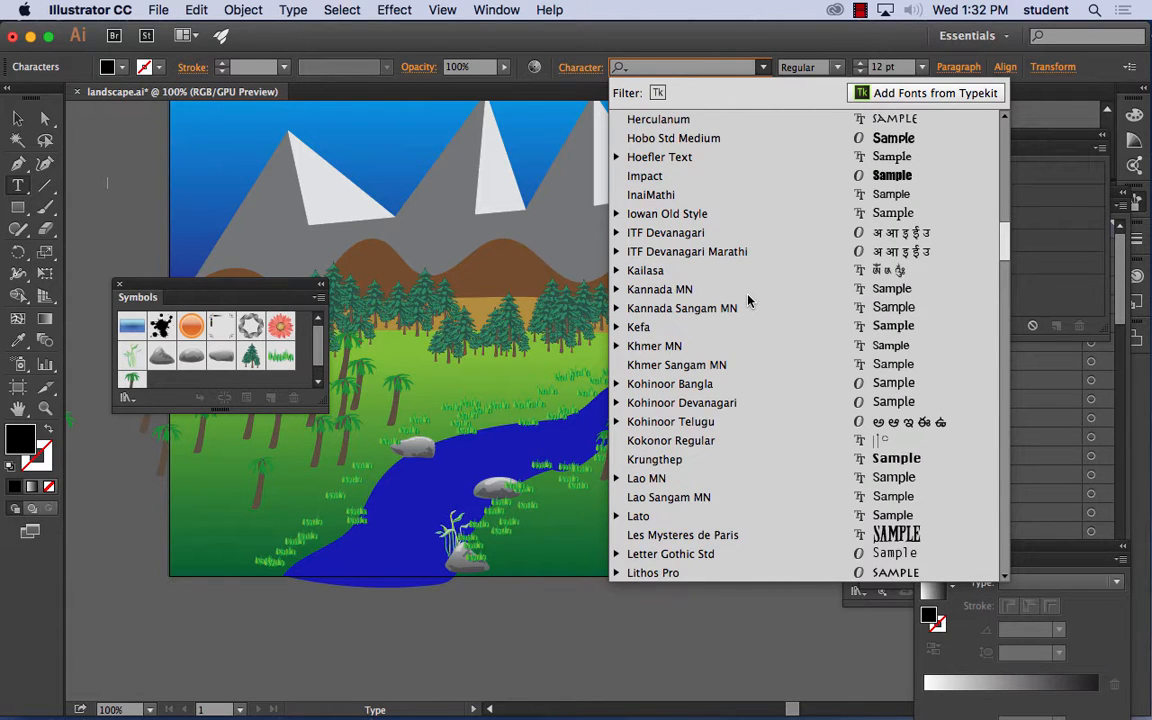
pyautogui.scroll(-10, 748, 299)
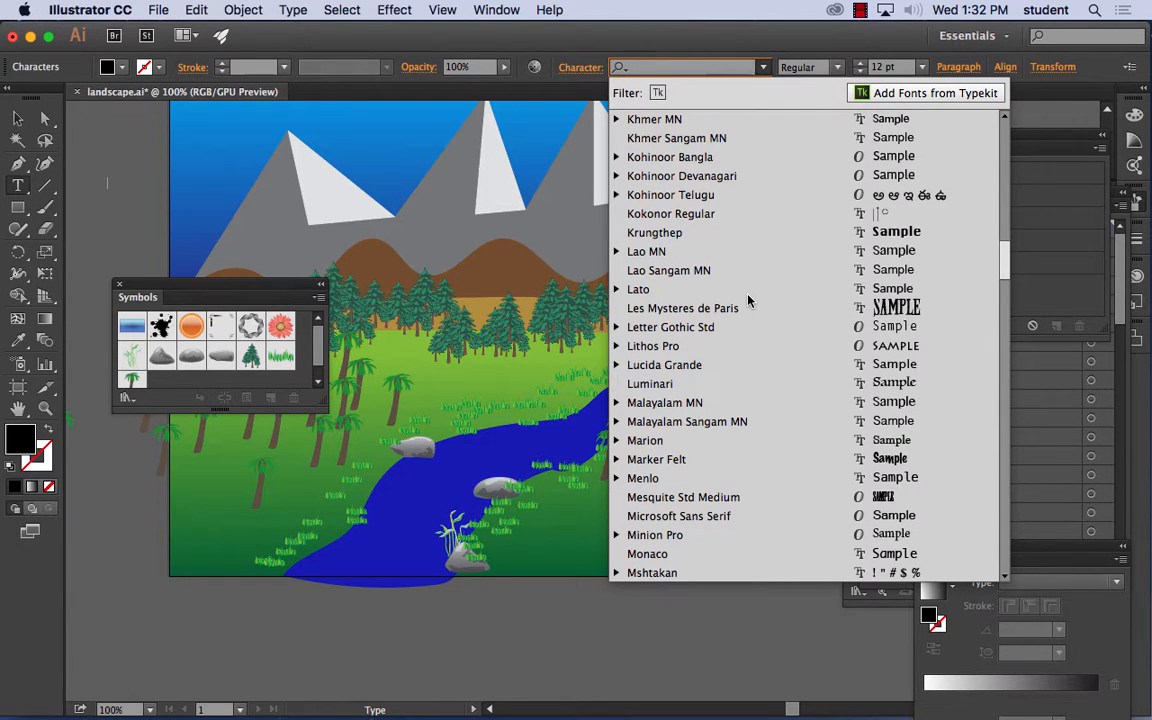
pyautogui.scroll(-4, 748, 299)
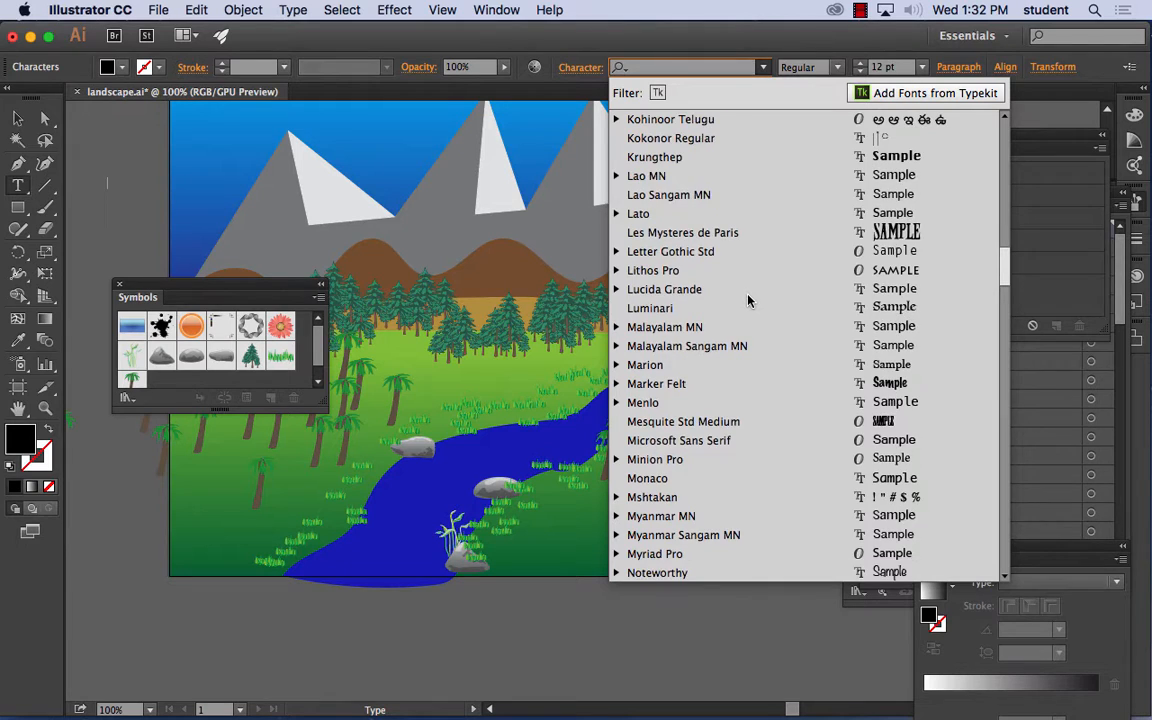
pyautogui.scroll(-8, 748, 299)
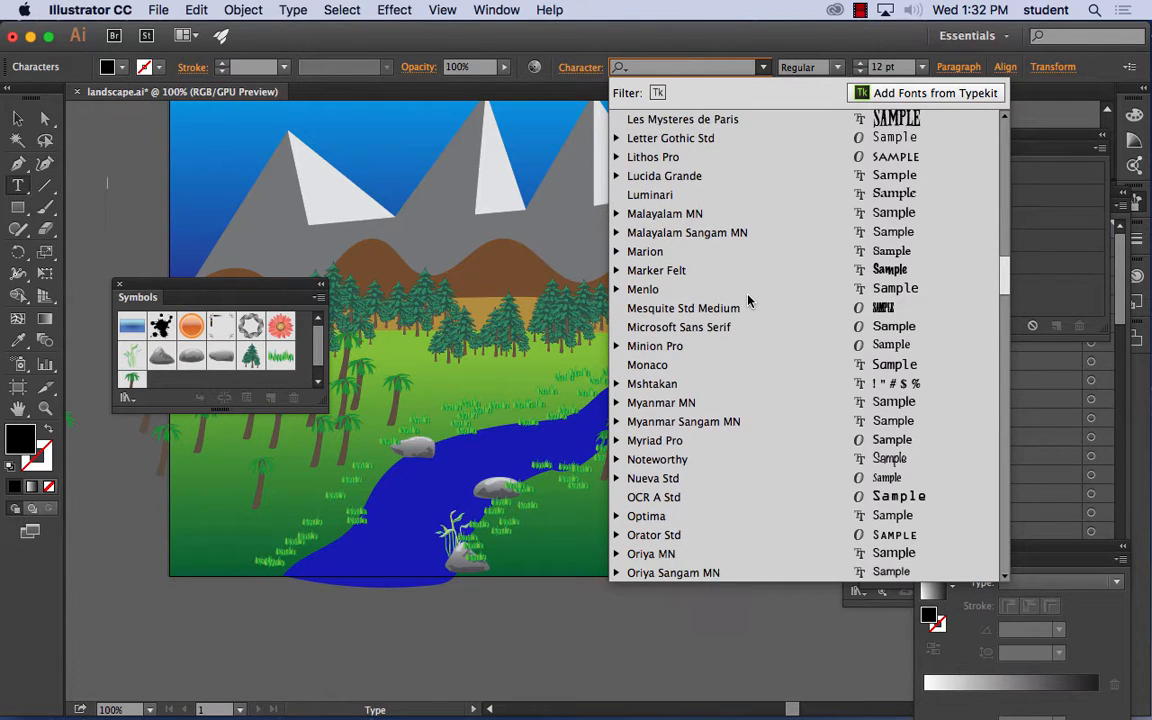
pyautogui.scroll(-11, 748, 299)
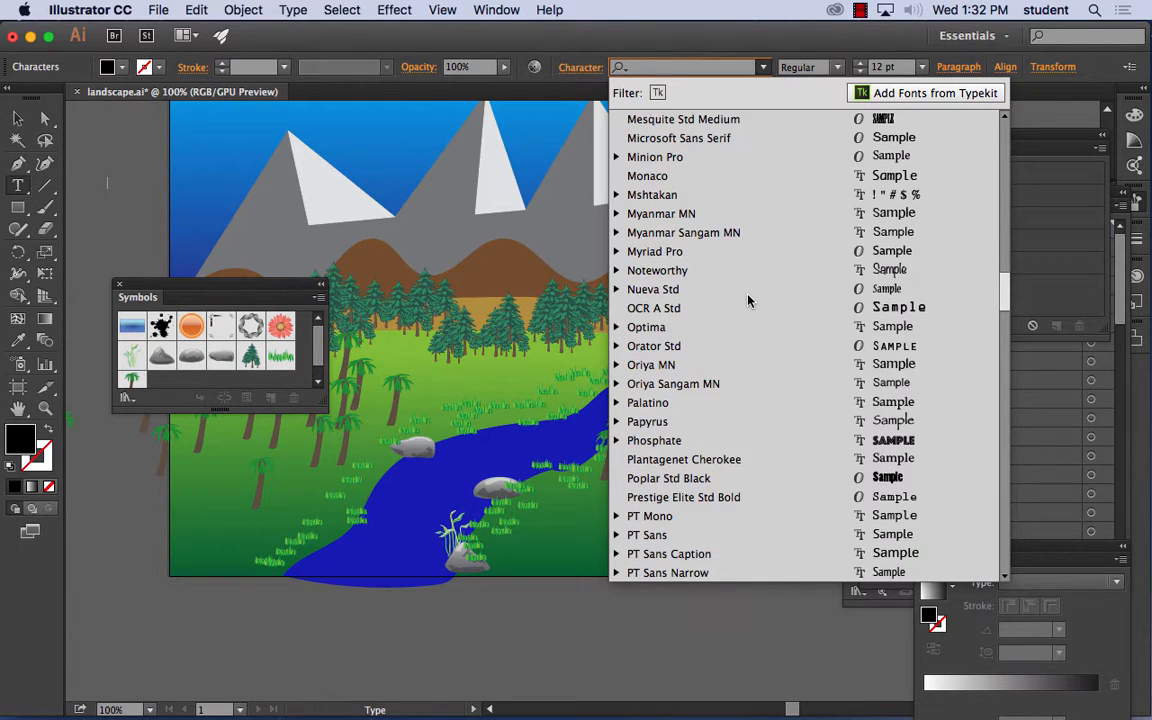
pyautogui.scroll(-4, 748, 299)
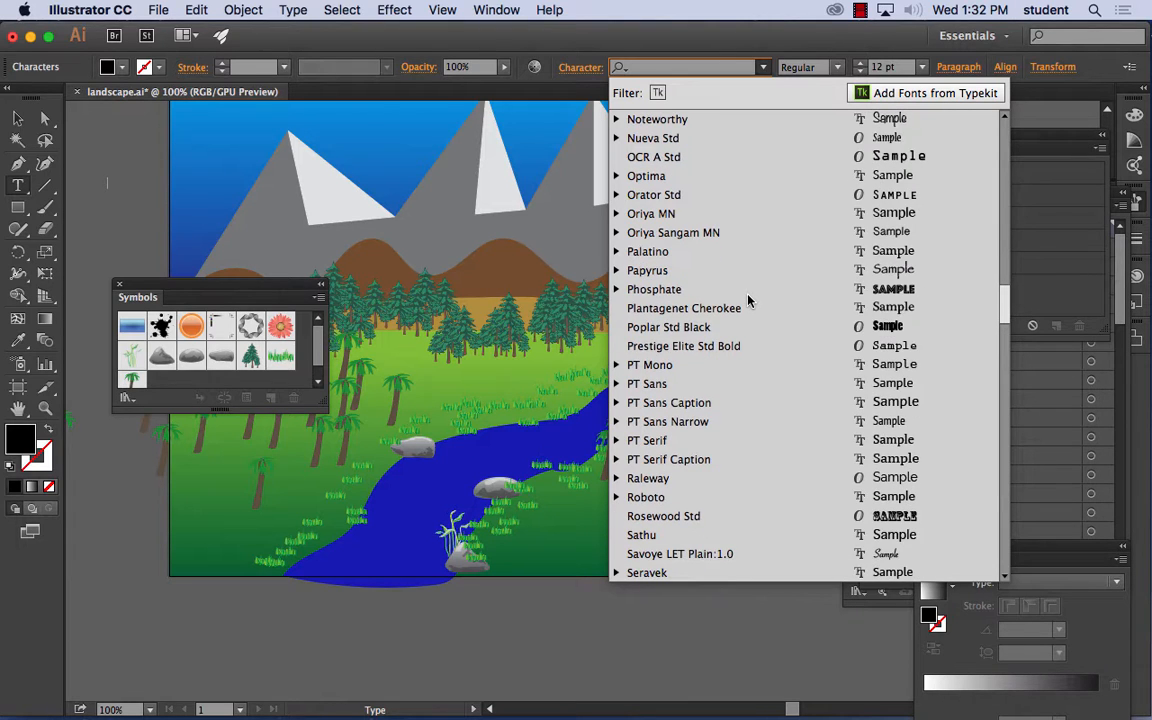
pyautogui.scroll(-6, 748, 299)
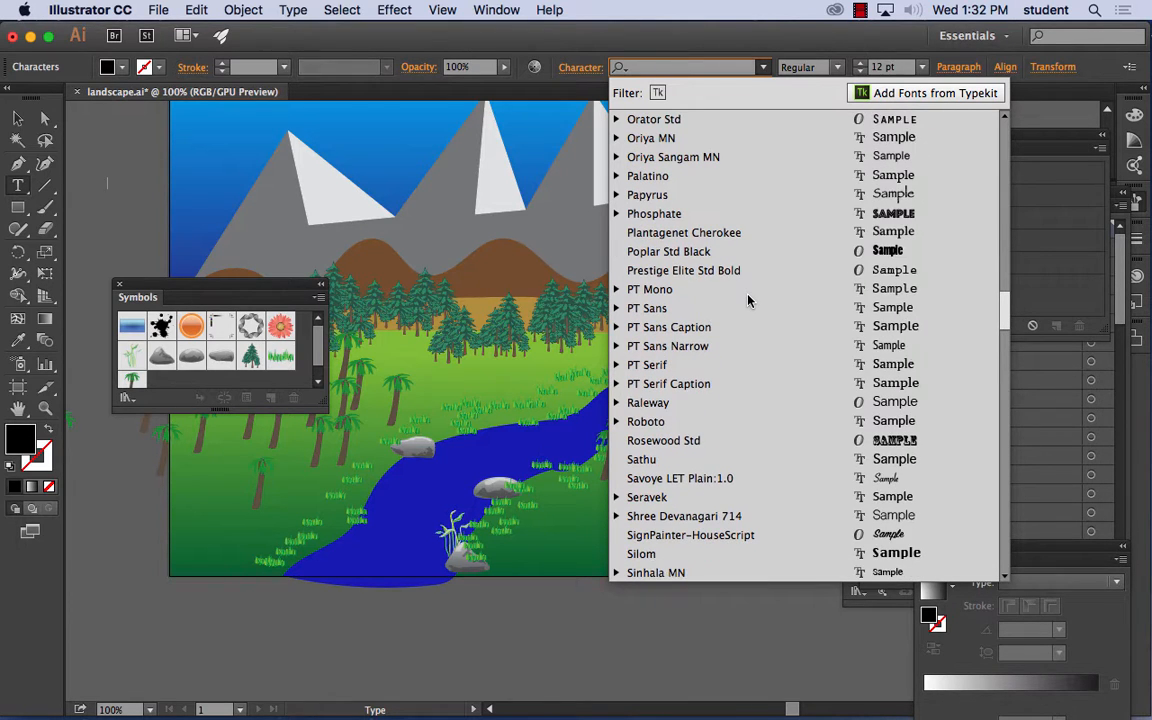
pyautogui.scroll(-6, 748, 299)
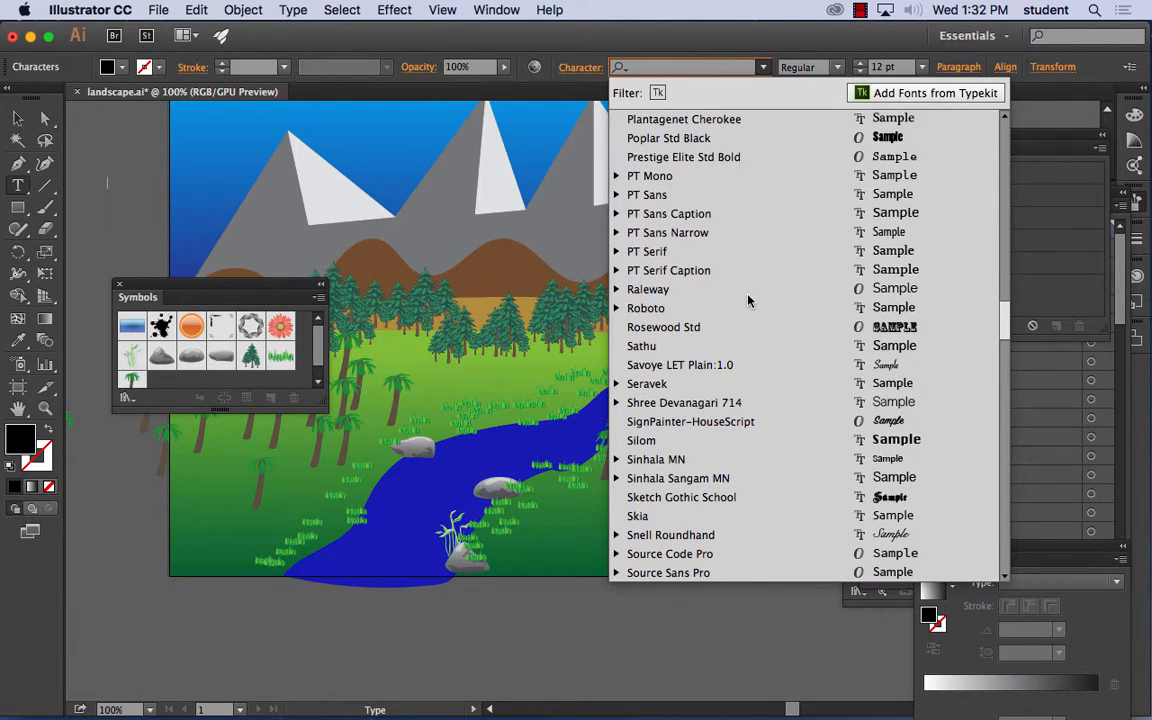
pyautogui.scroll(-19, 748, 299)
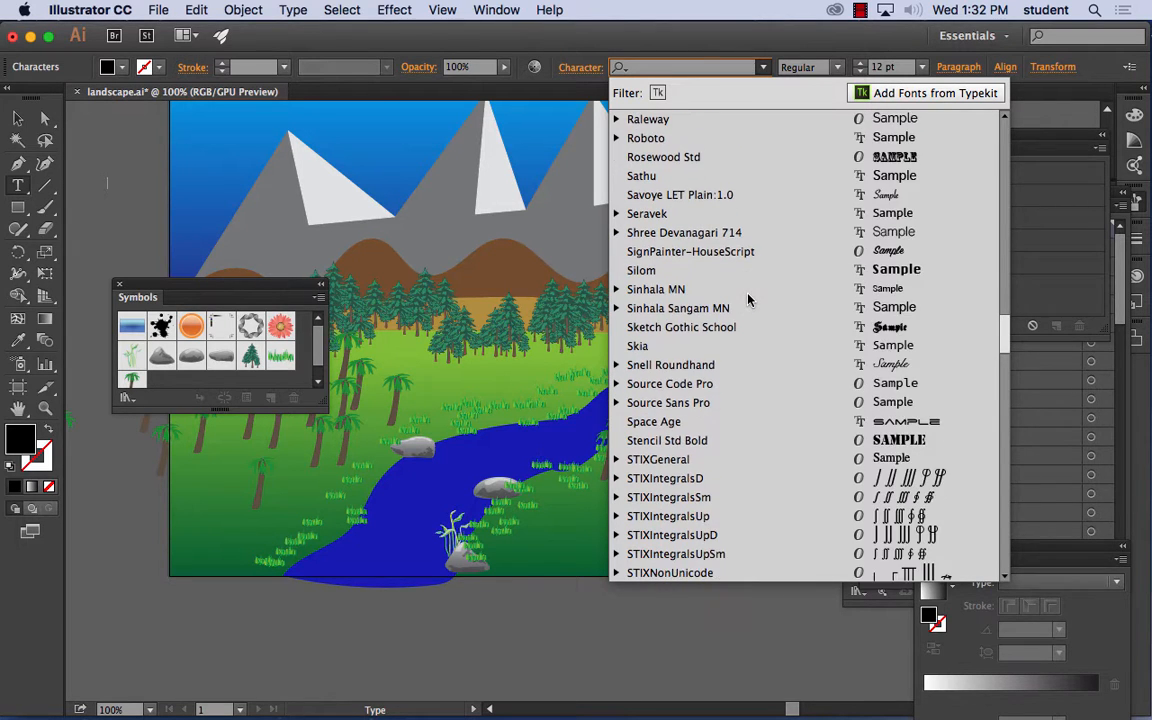
pyautogui.scroll(-4, 748, 299)
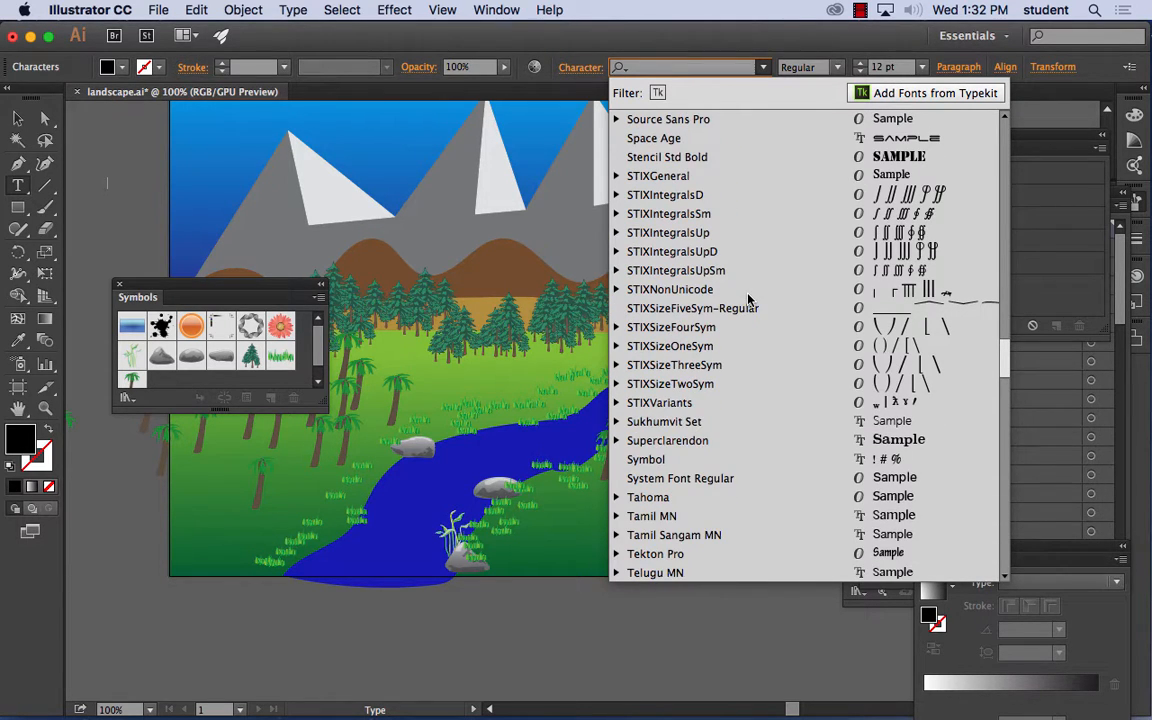
pyautogui.scroll(-5, 748, 299)
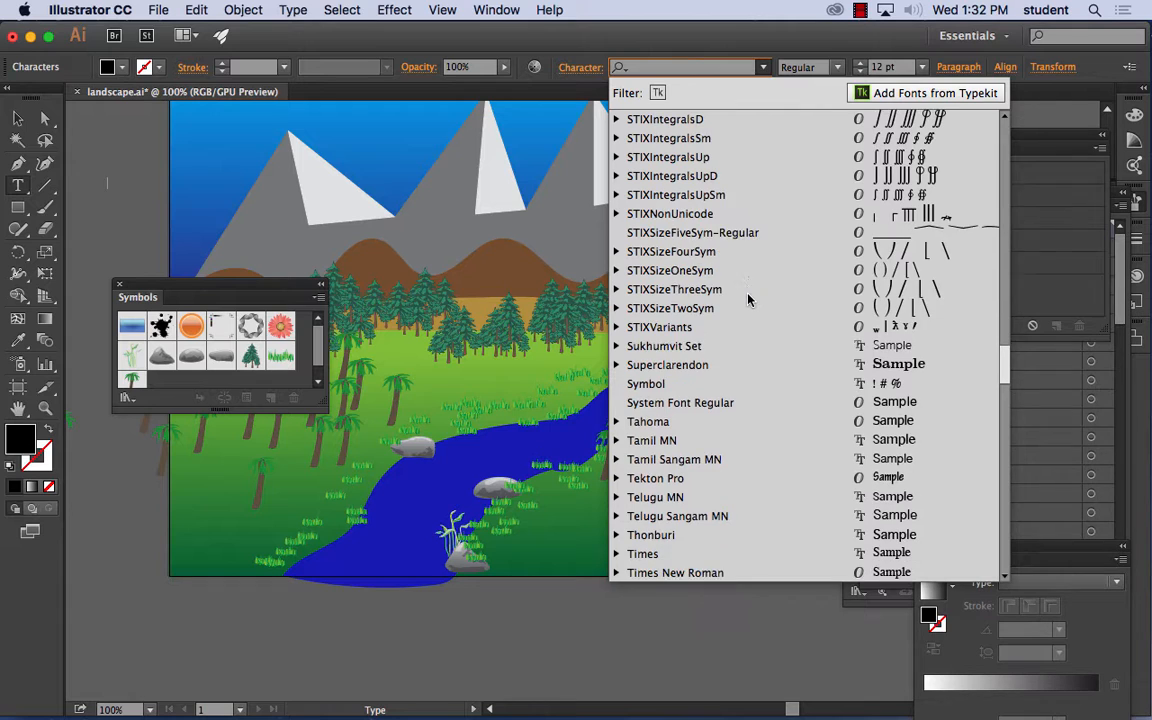
pyautogui.scroll(-6, 748, 299)
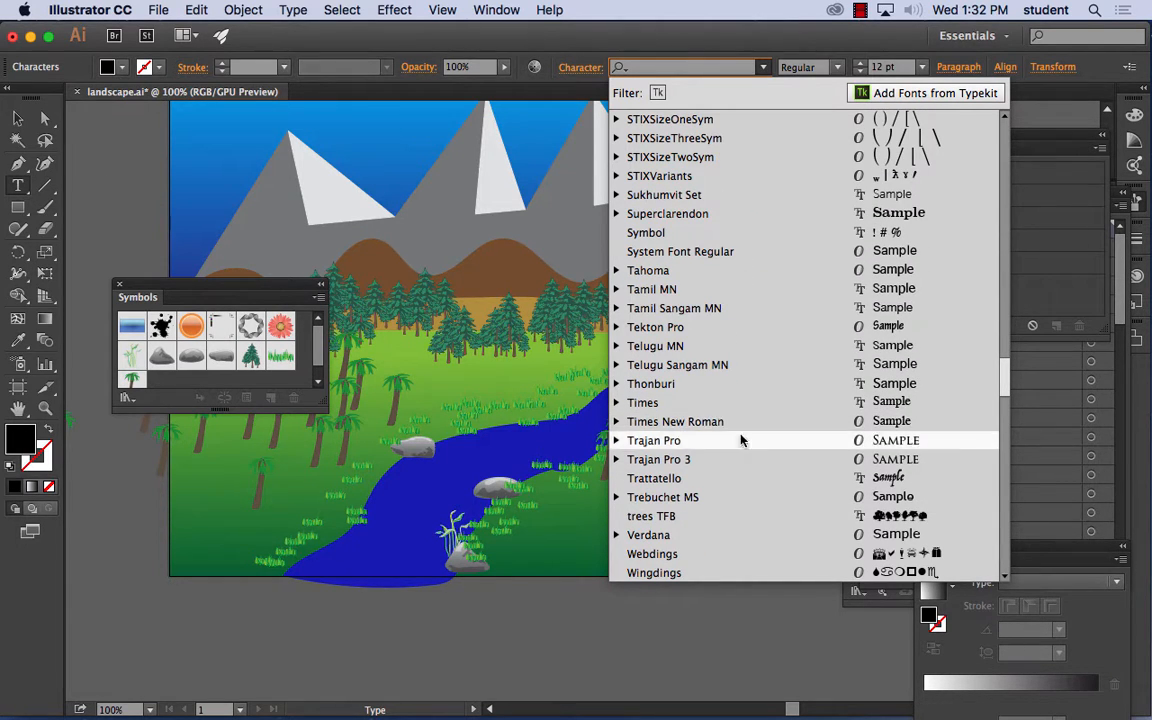
# - Apply the trees TFB font and enter a row of random letters to make tree silhouettes, with the Symbols panel moved clear
pyautogui.click(665, 517)
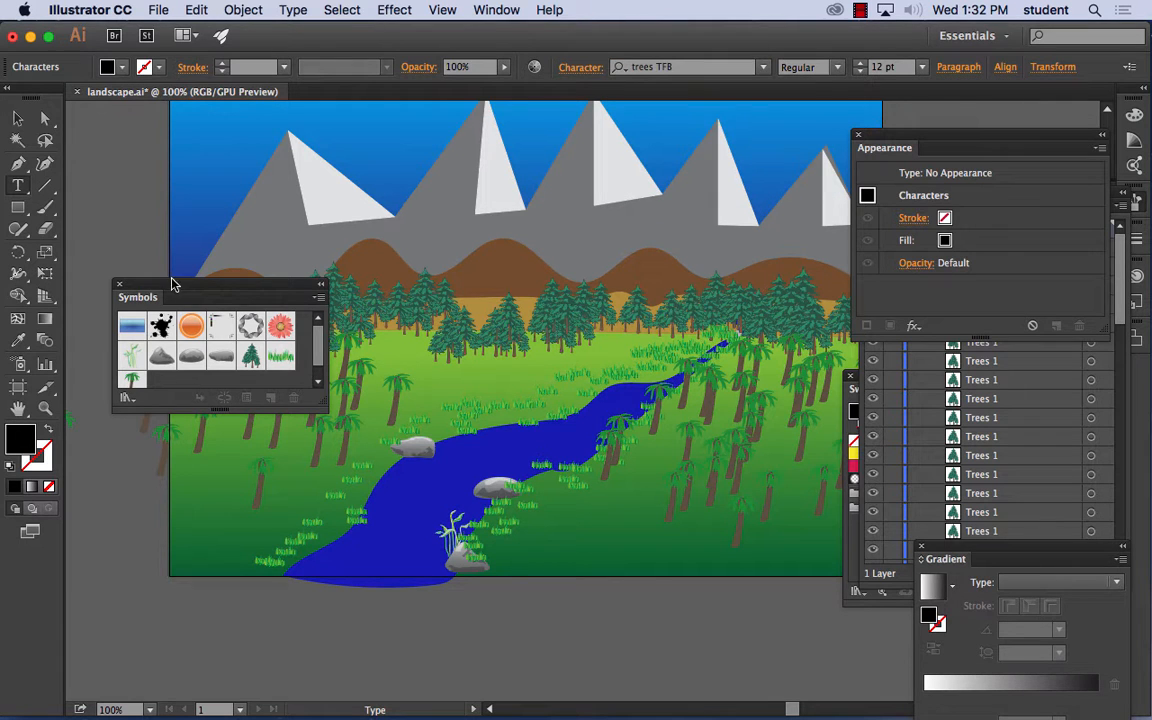
pyautogui.moveTo(172, 287); pyautogui.dragTo(197, 408)
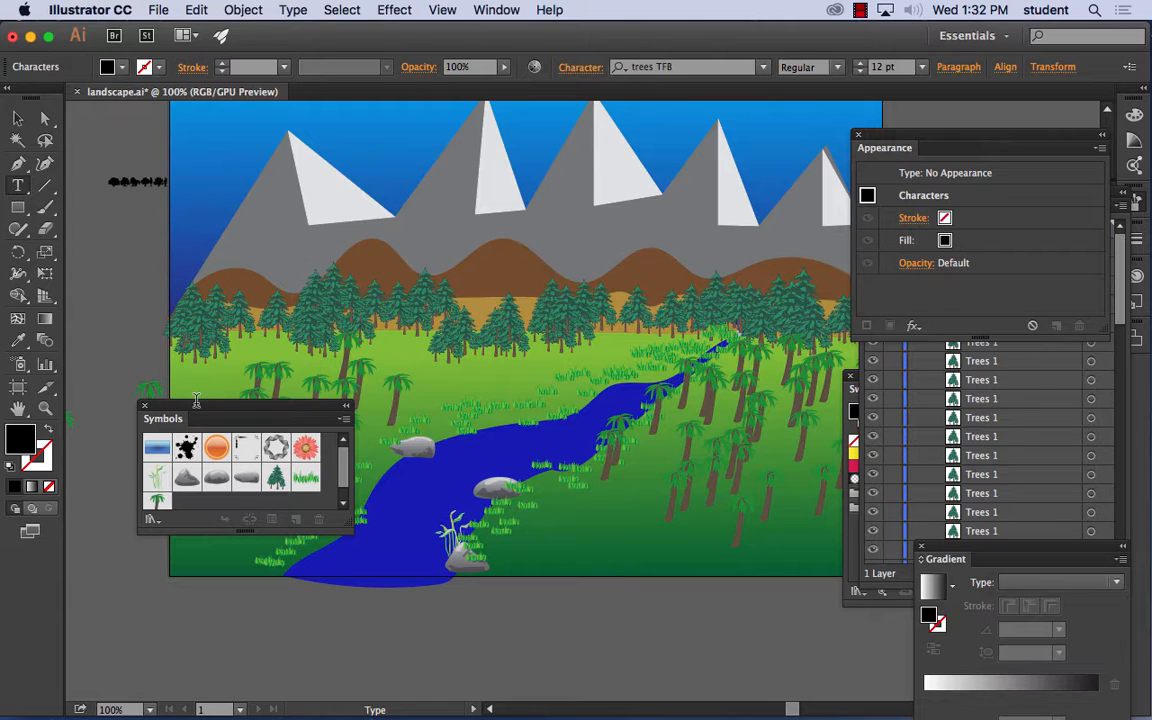
pyautogui.write('jkfdjkfdlsaf')
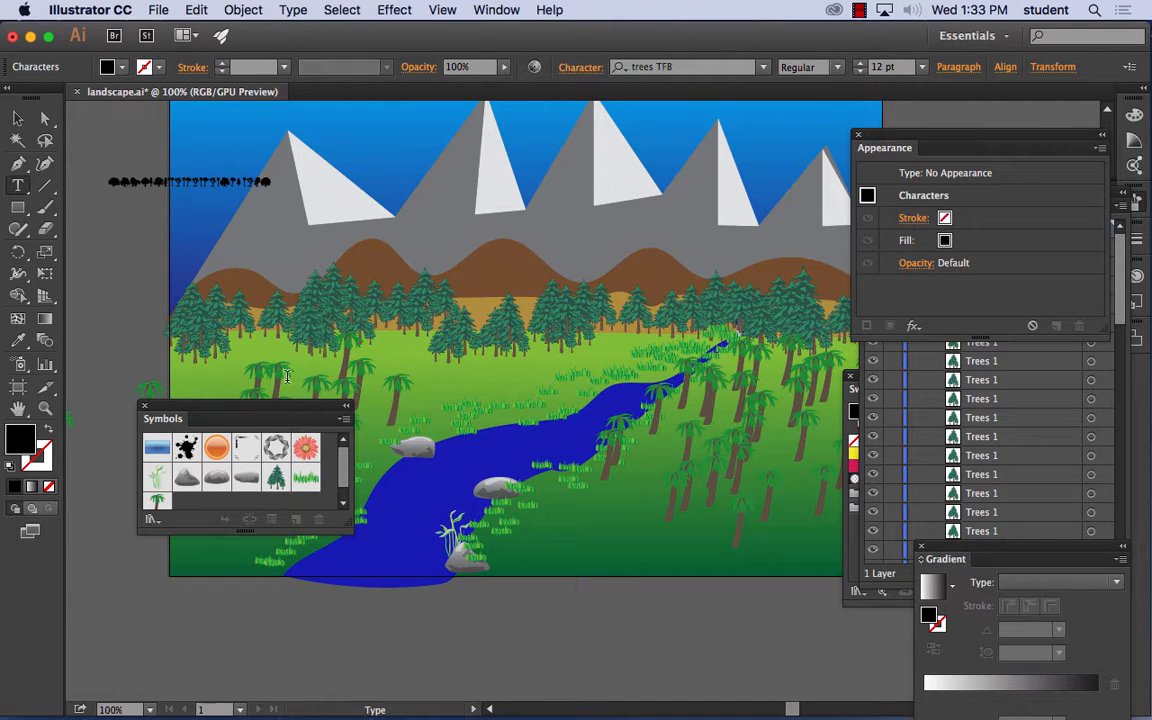
# - Enlarge the row of tree glyphs to span roughly the artboard's width and position it across the mountains
pyautogui.click(17, 117)
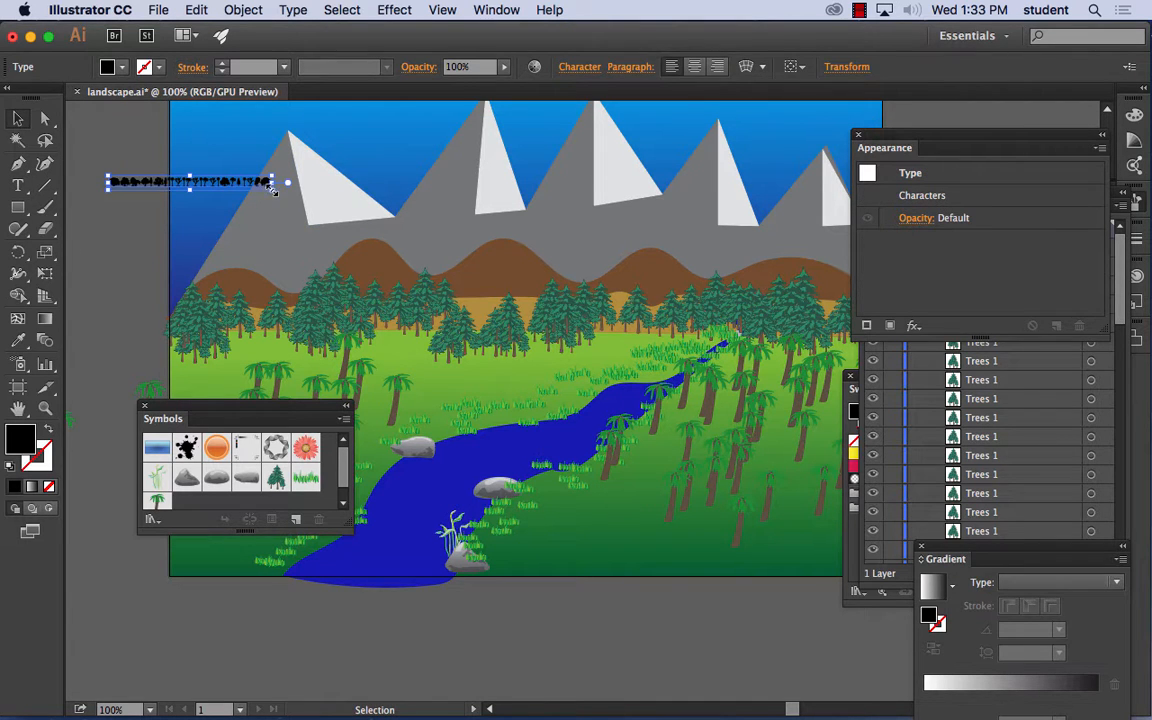
pyautogui.moveTo(265, 188); pyautogui.dragTo(924, 312)
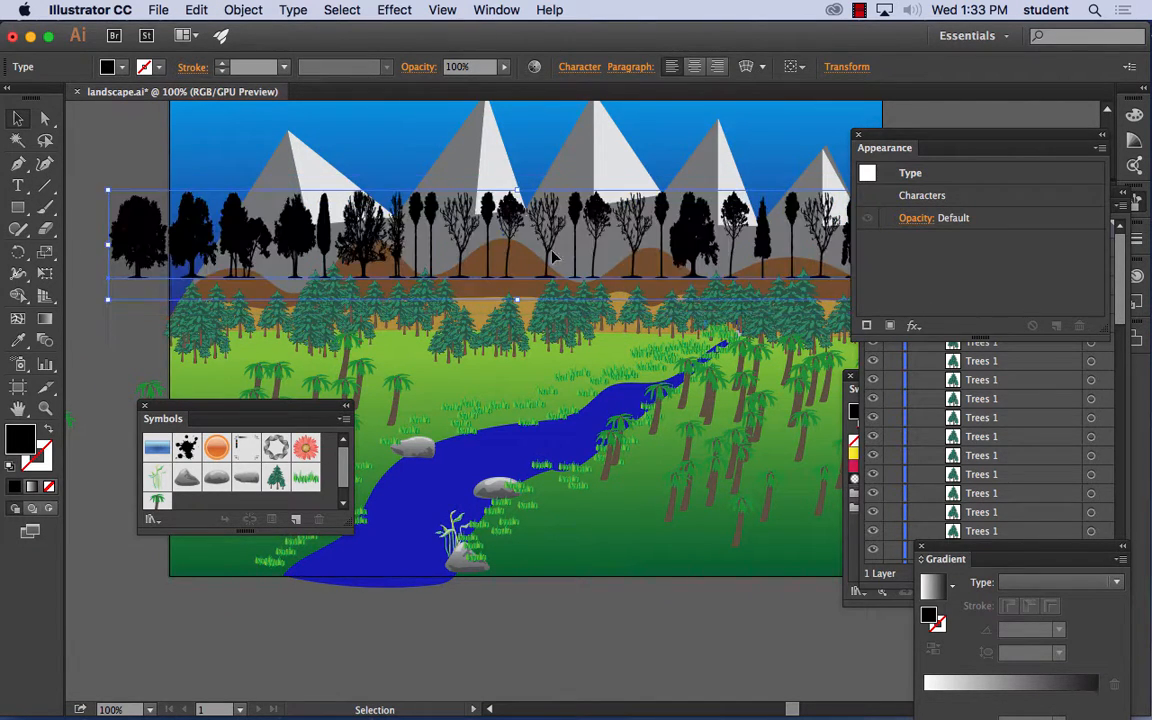
pyautogui.moveTo(561, 254); pyautogui.dragTo(531, 192)
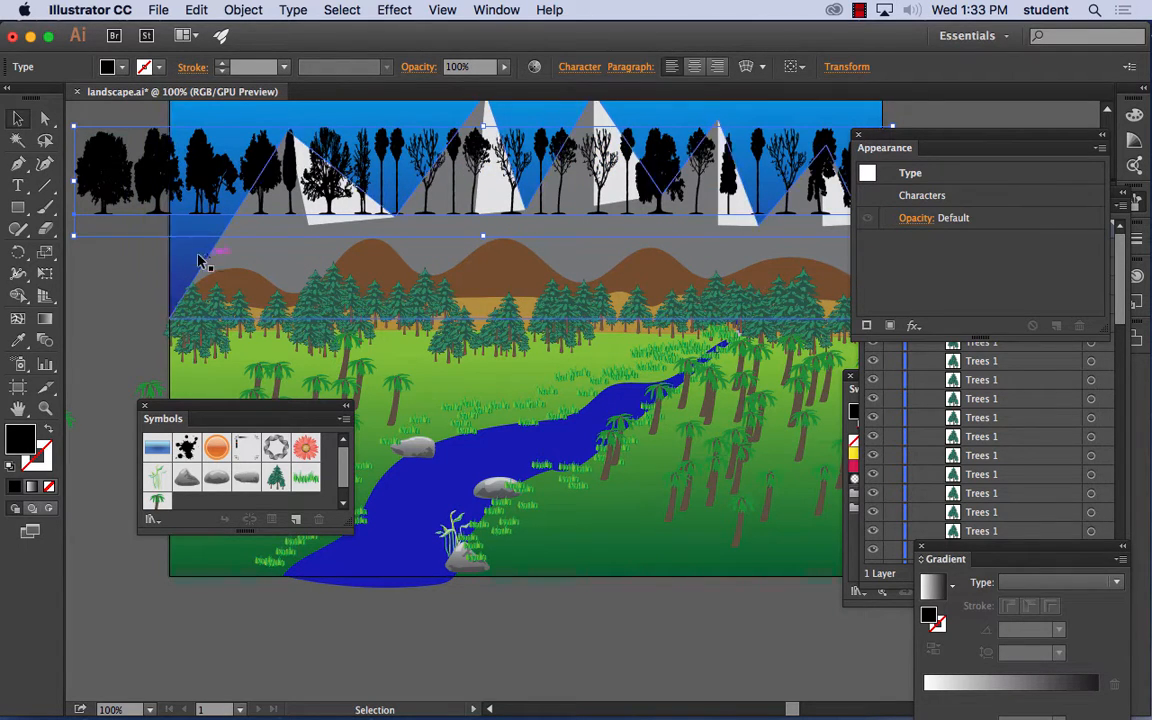
pyautogui.moveTo(73, 234); pyautogui.dragTo(87, 216)
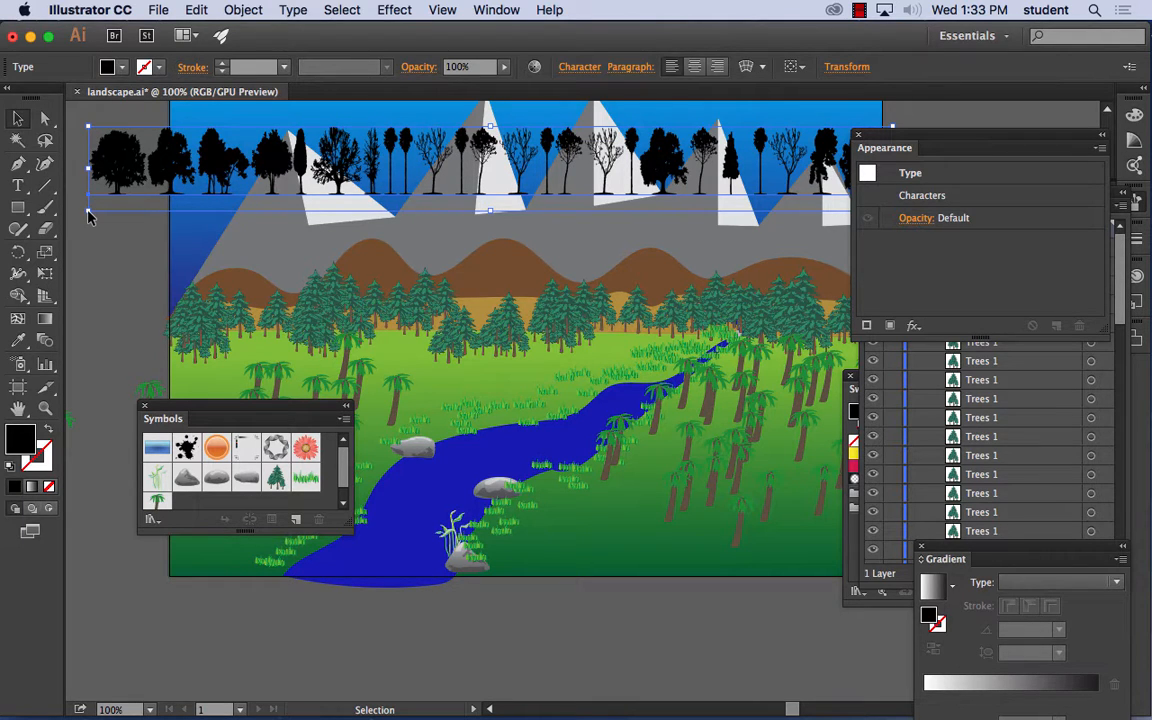
# - Convert the tree text to outlines and ungroup the result into separate tree shapes
pyautogui.click(238, 9)
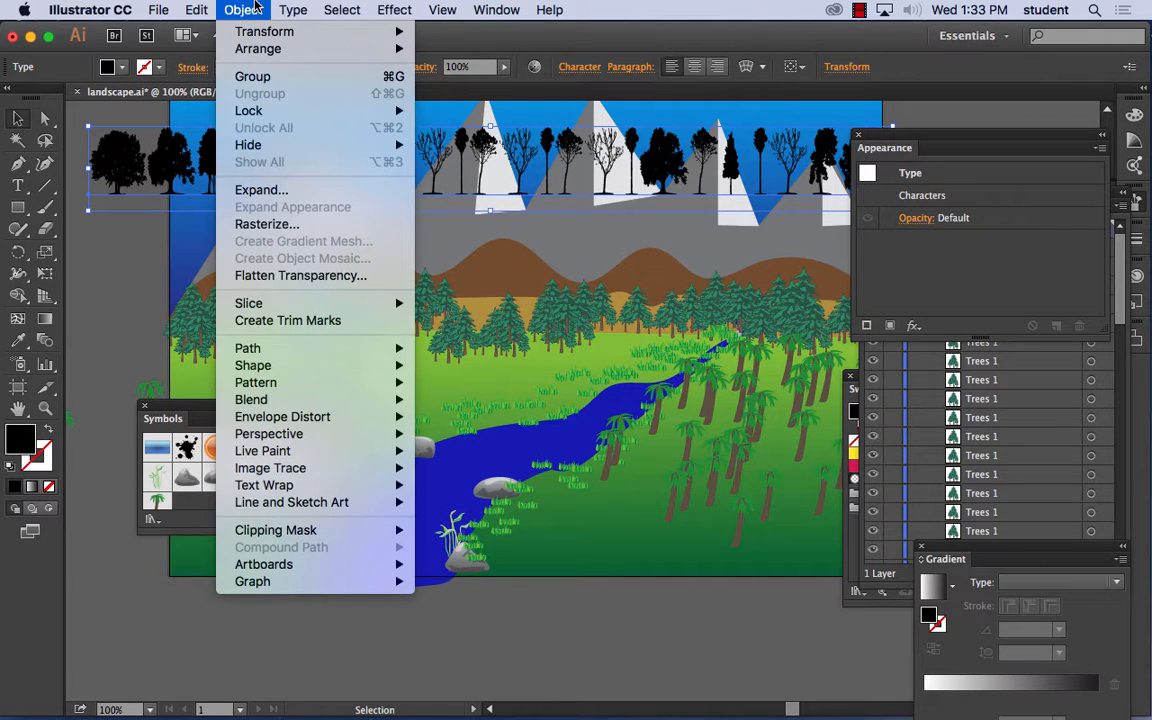
pyautogui.moveTo(298, 8)
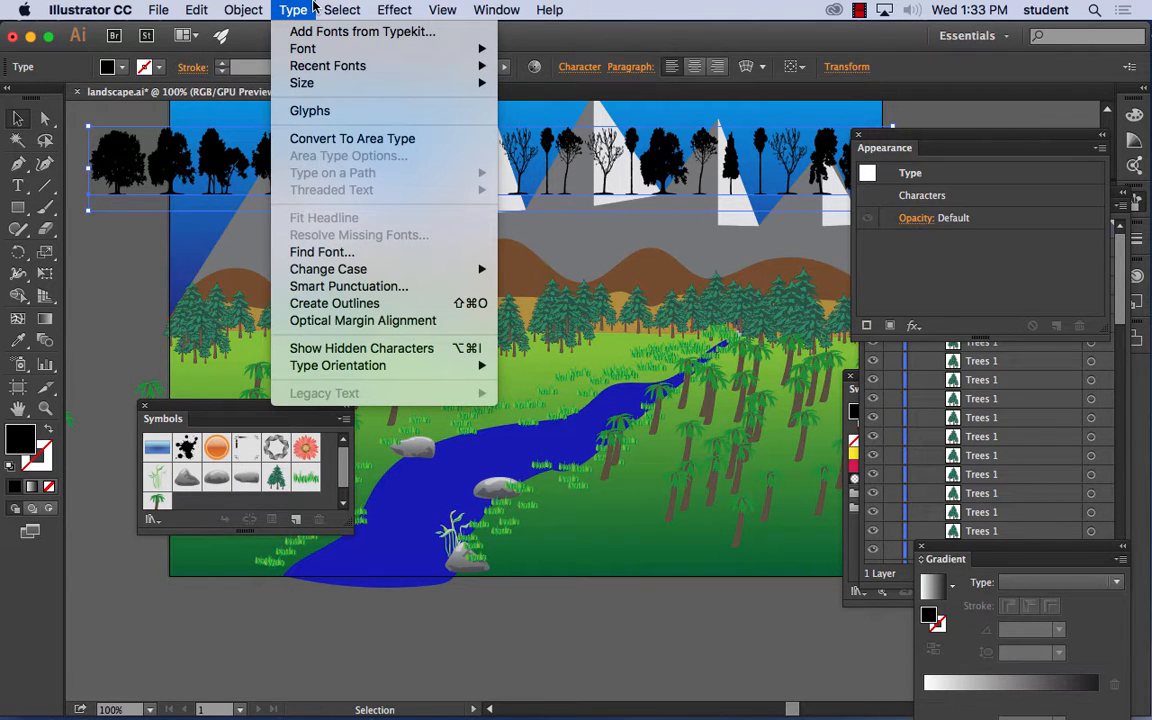
pyautogui.click(349, 306)
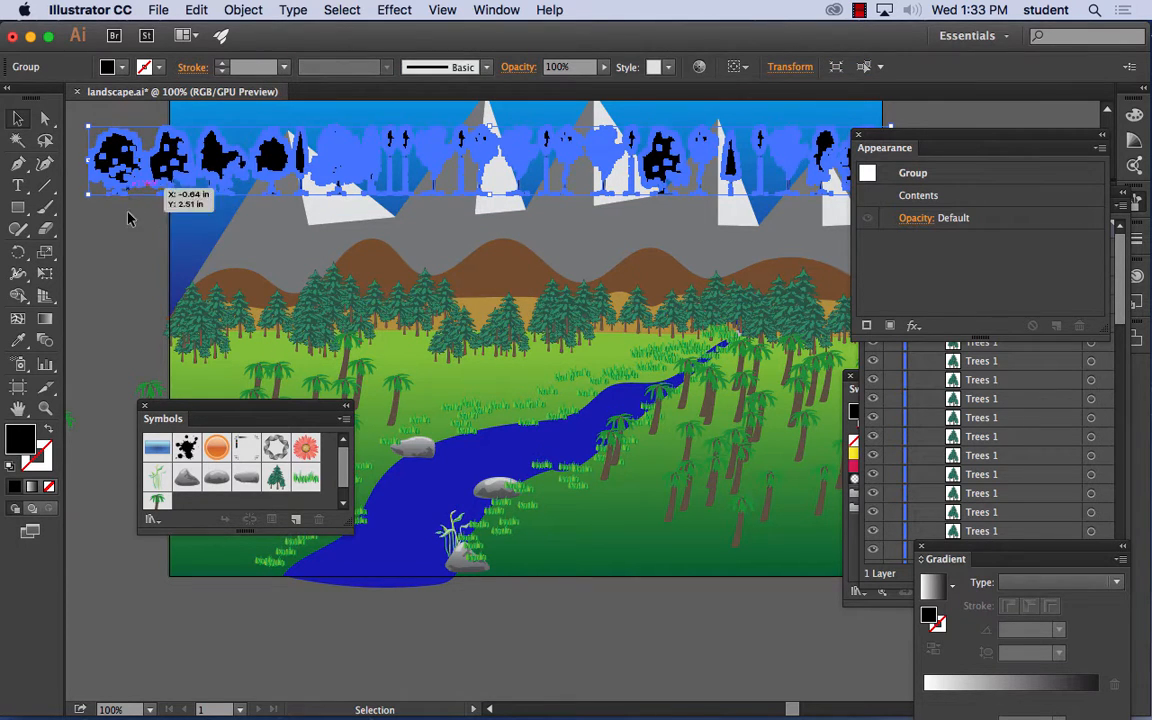
pyautogui.click(121, 226)
pyautogui.click(120, 168)
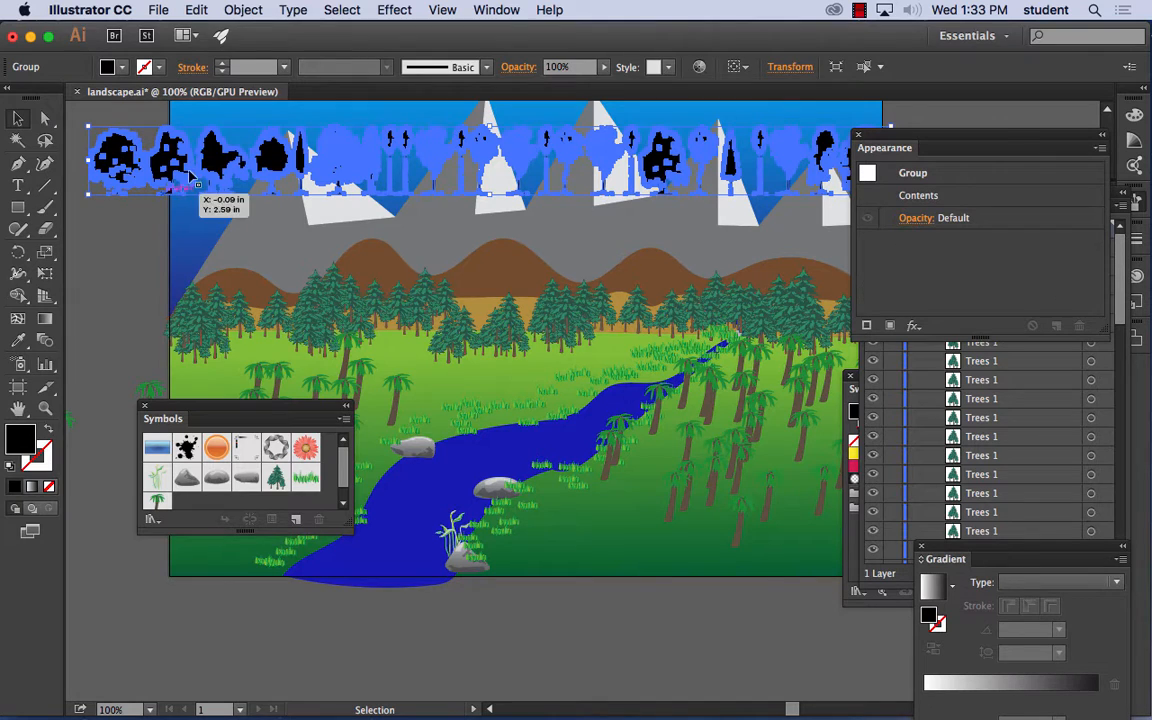
pyautogui.click(240, 10)
pyautogui.click(257, 93)
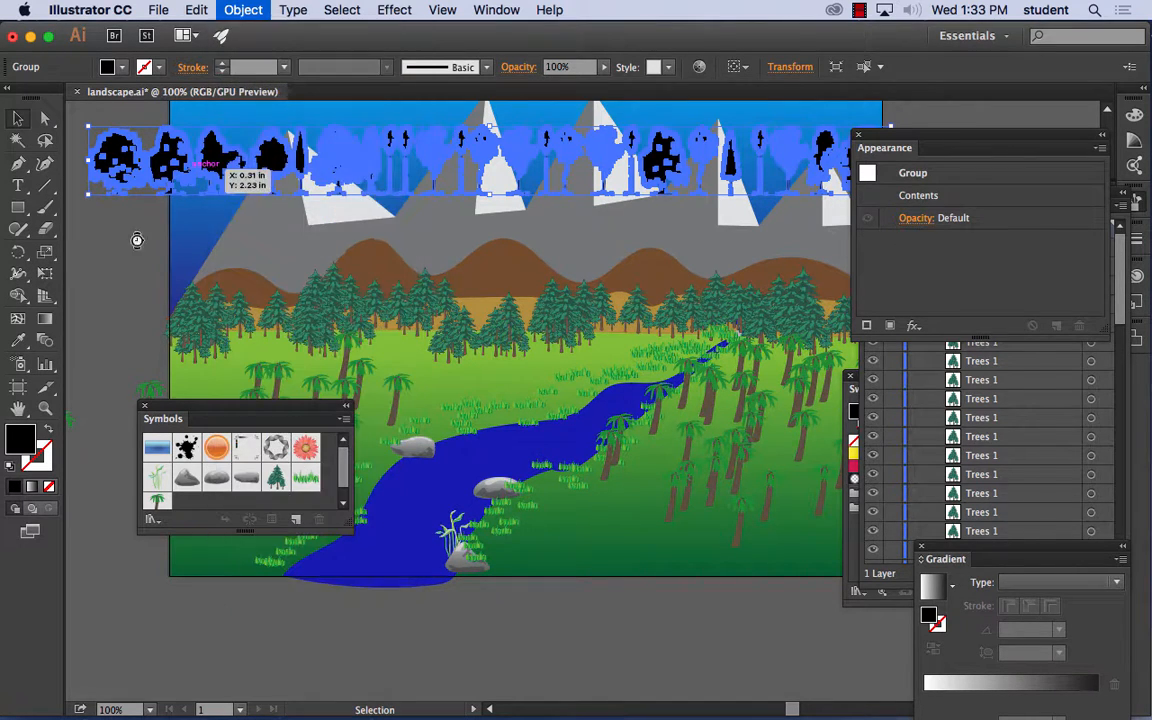
pyautogui.click(158, 212)
# - Fill the first tree silhouette in the row with green #18aa53 and deselect it
pyautogui.click(128, 163)
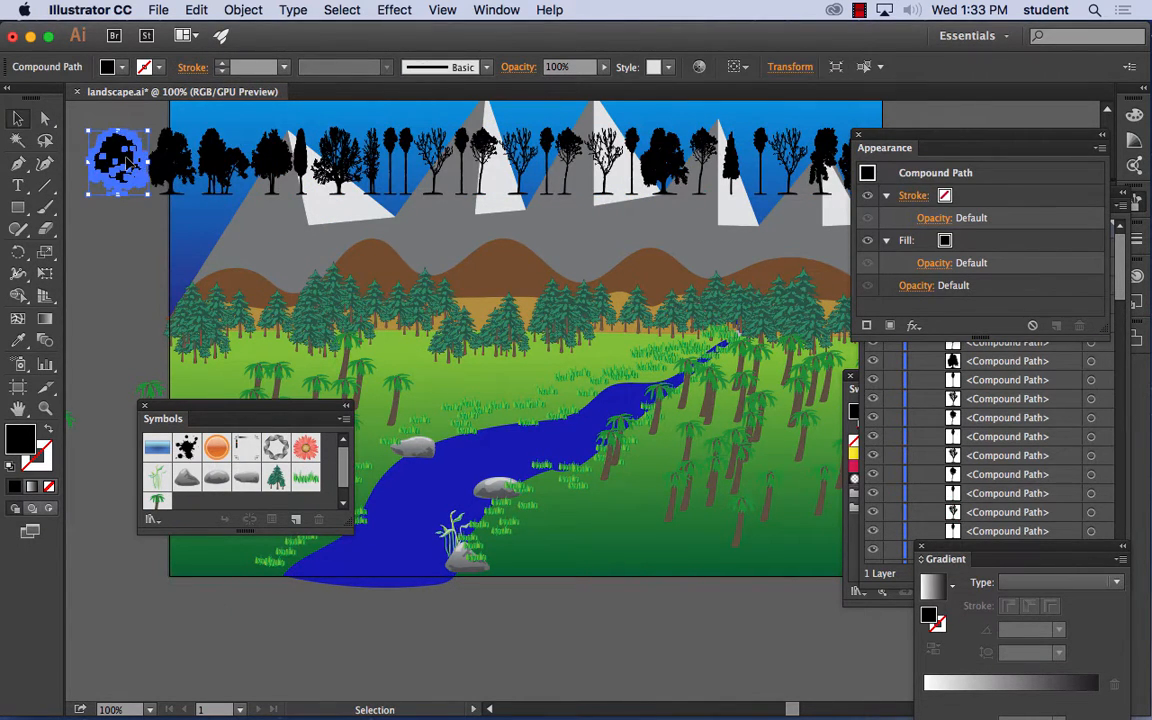
pyautogui.doubleClick(20, 437)
pyautogui.click(751, 360)
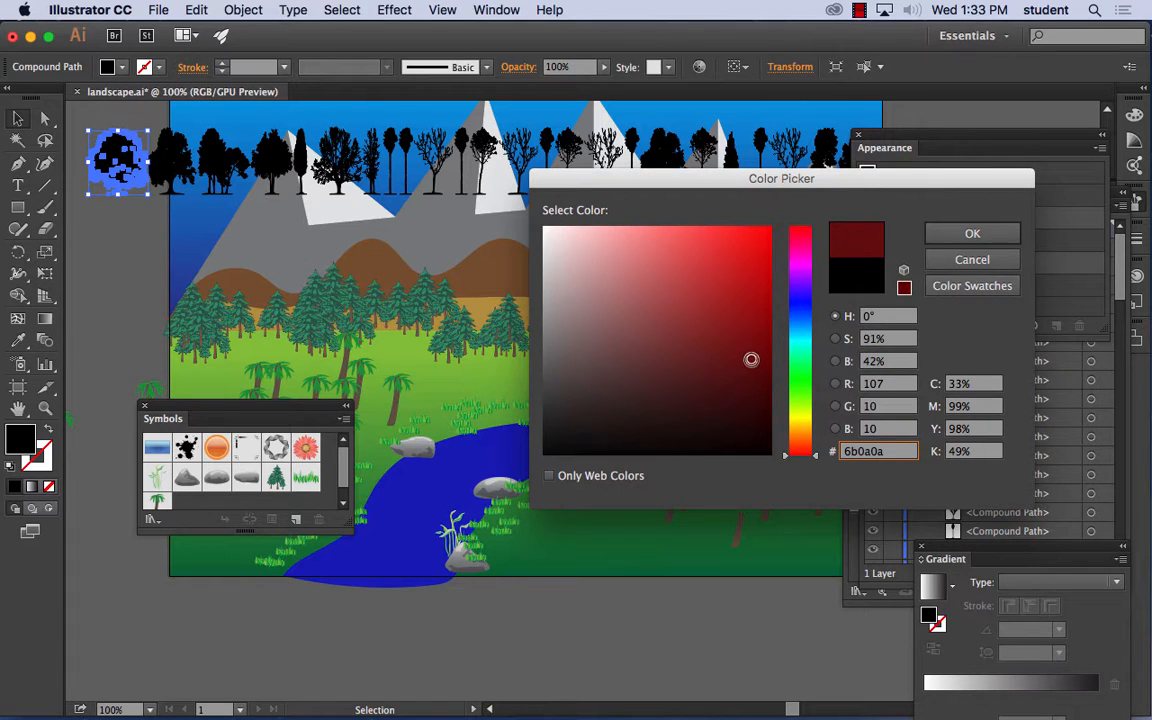
pyautogui.moveTo(802, 388); pyautogui.dragTo(802, 364)
pyautogui.moveTo(755, 293); pyautogui.dragTo(734, 311)
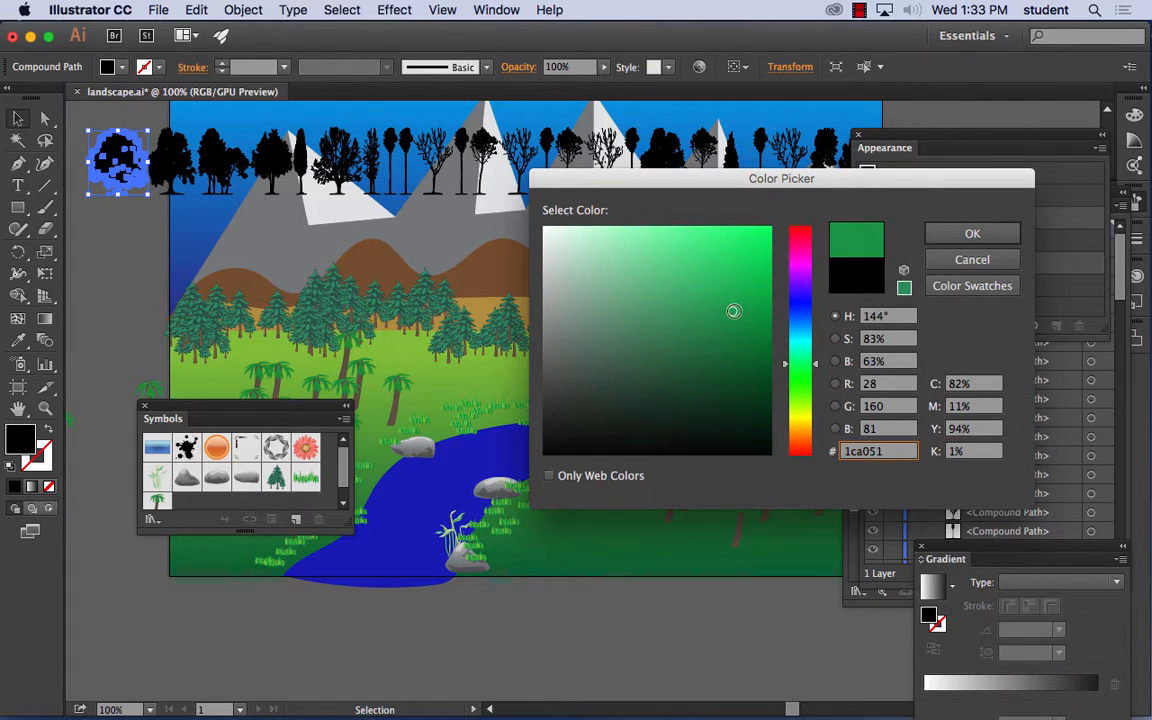
pyautogui.click(985, 235)
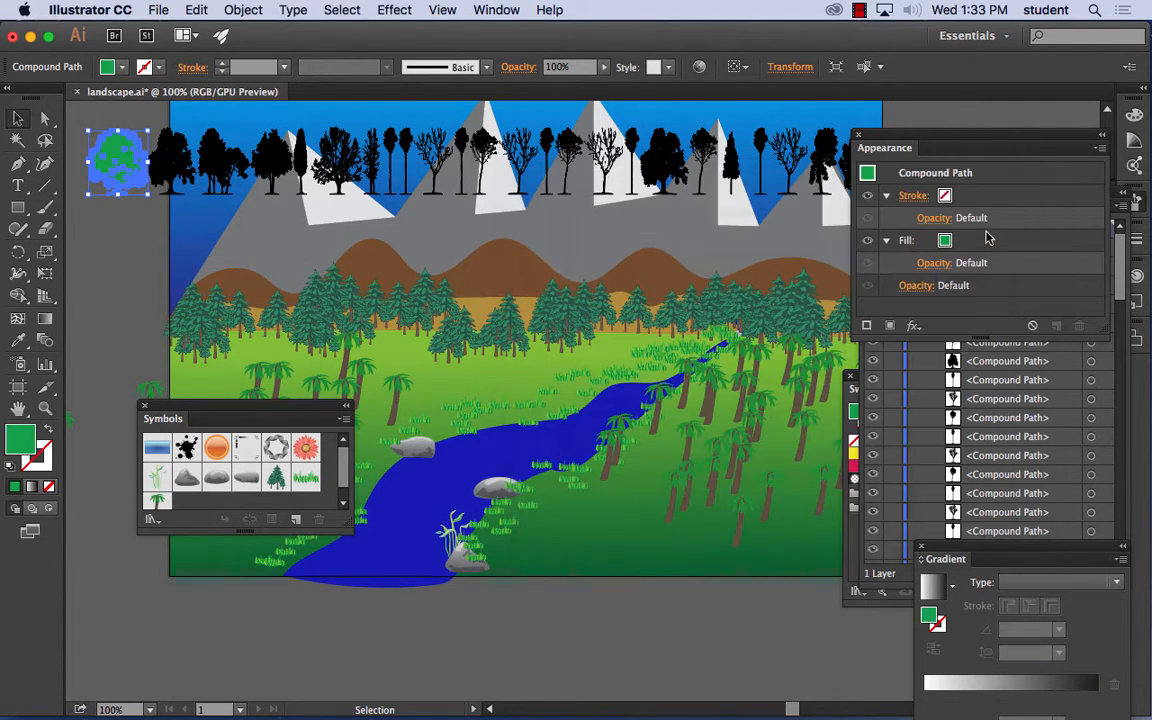
pyautogui.click(72, 208)
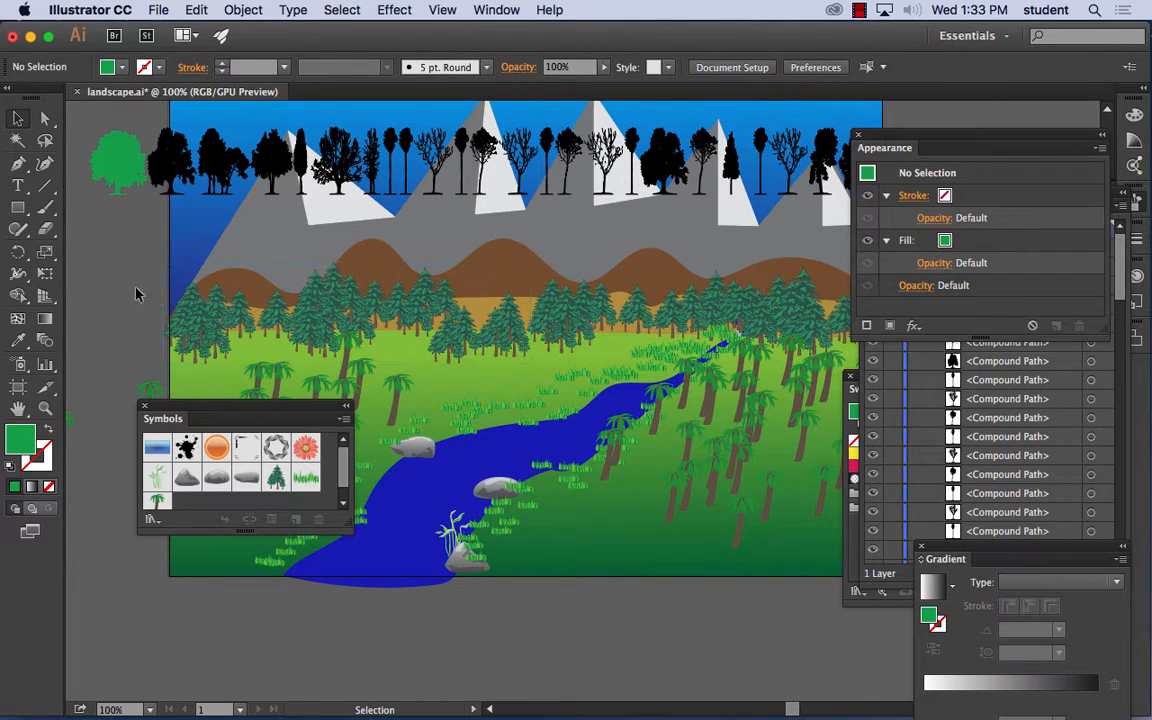
# - Add the green tree to the Symbols panel as a dynamic movie clip symbol named tree
pyautogui.moveTo(117, 158); pyautogui.dragTo(112, 173)
pyautogui.moveTo(172, 352); pyautogui.dragTo(245, 500)
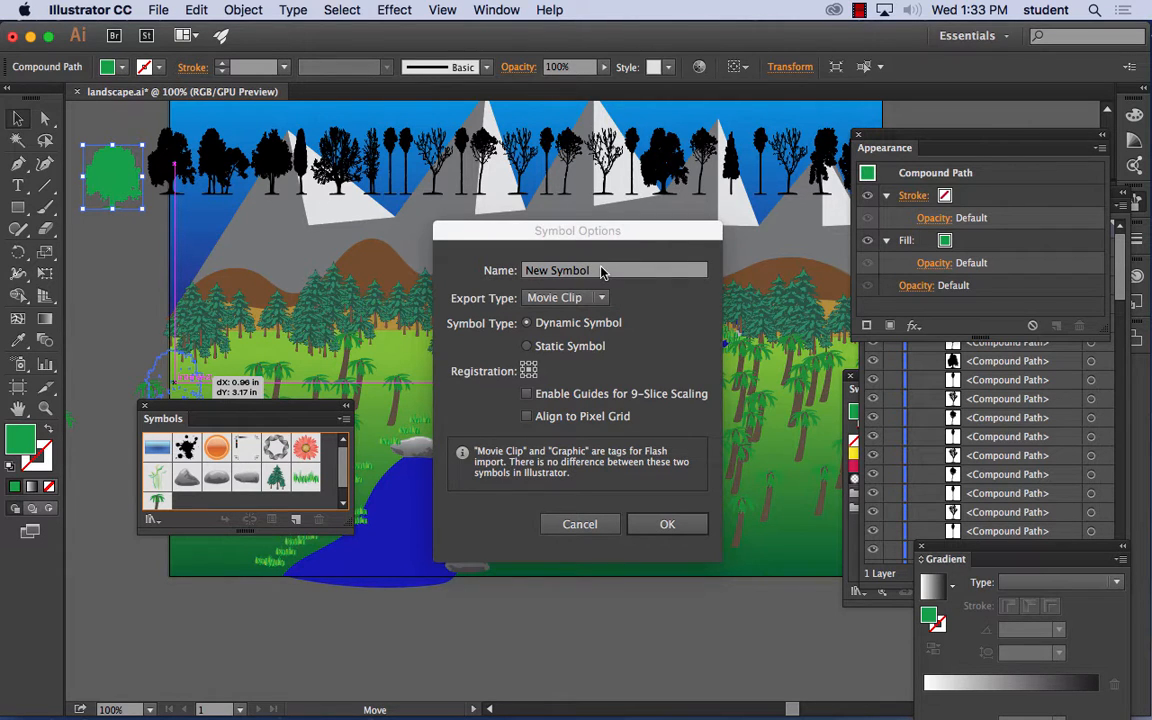
pyautogui.write('tree')
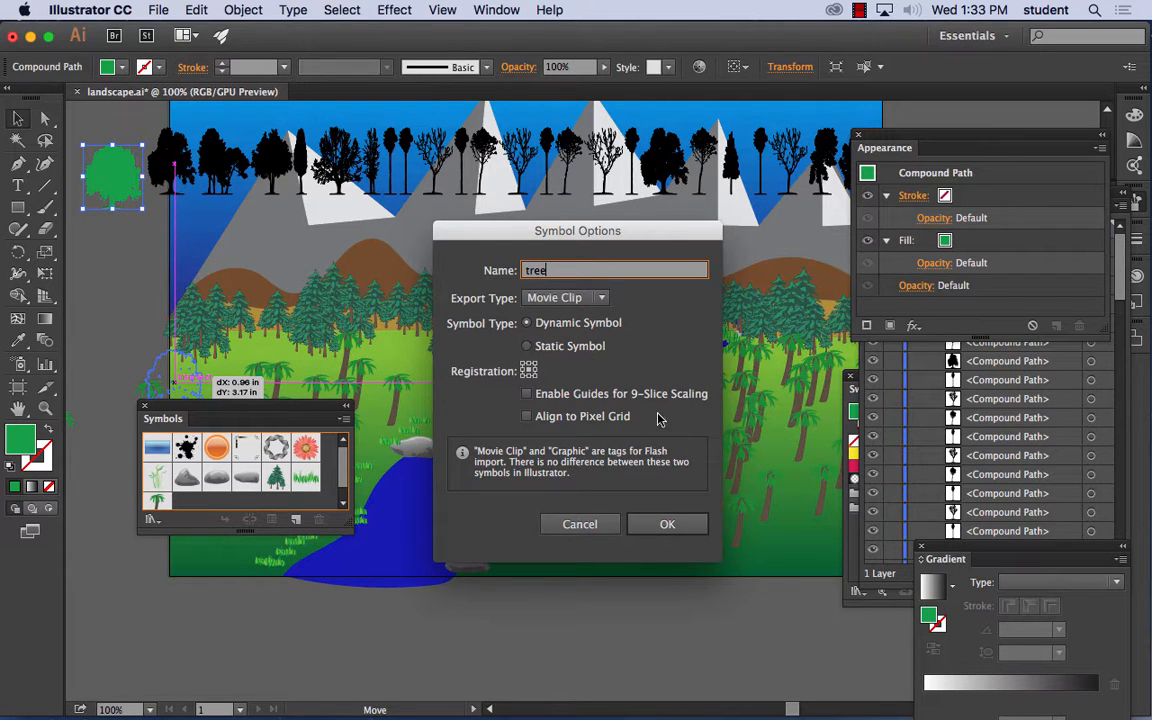
pyautogui.click(660, 525)
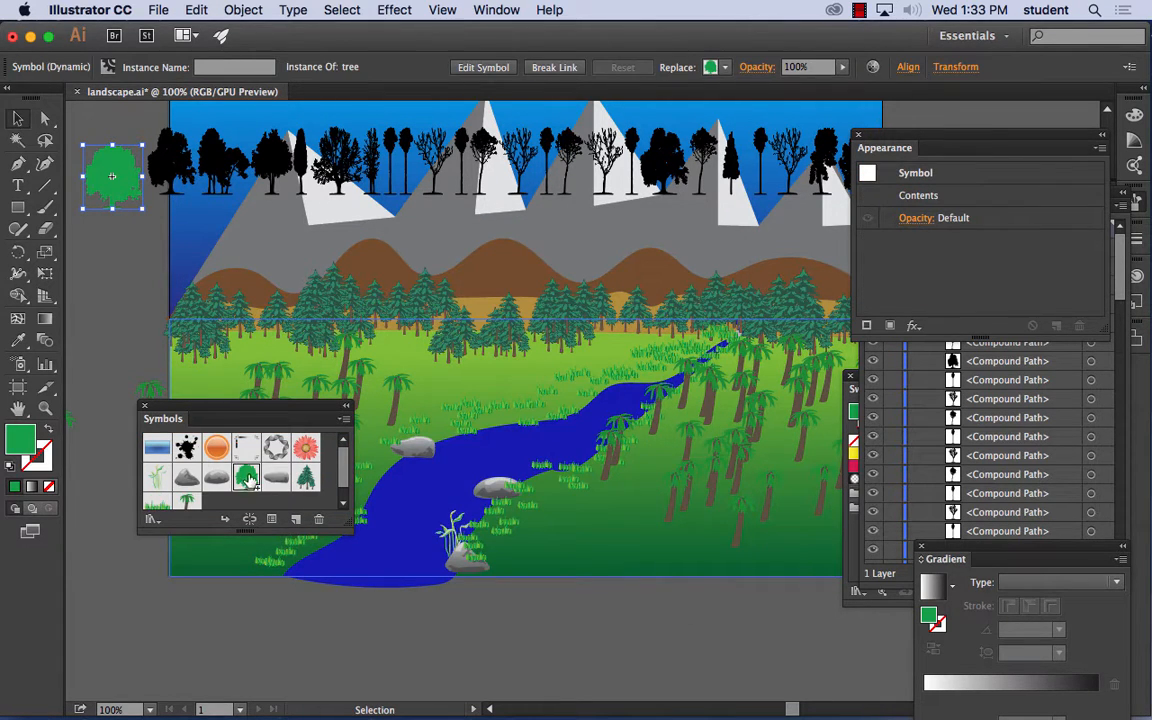
# - Spray the green tree symbol over the middle of the landscape, between the pines and the river
pyautogui.click(18, 366)
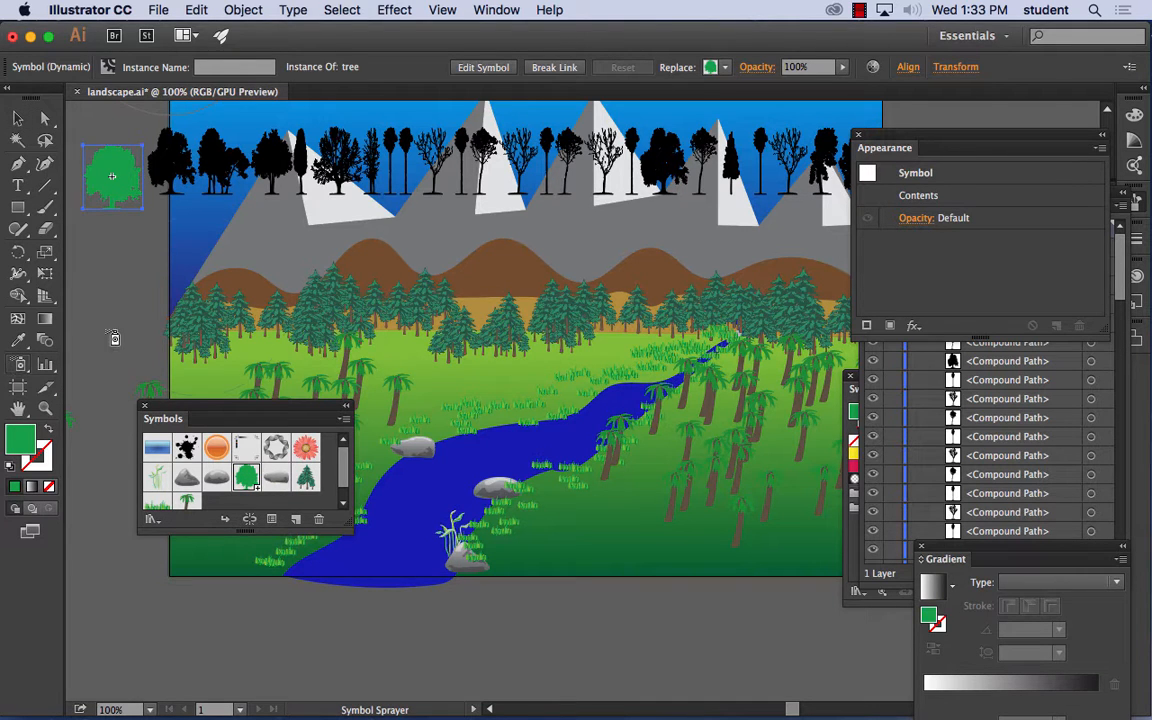
pyautogui.moveTo(390, 300)
pyautogui.mouseDown()
pyautogui.moveTo(500, 320)
pyautogui.moveTo(466, 330)
pyautogui.moveTo(420, 320)
pyautogui.moveTo(540, 300)
pyautogui.moveTo(500, 330)
pyautogui.mouseUp()
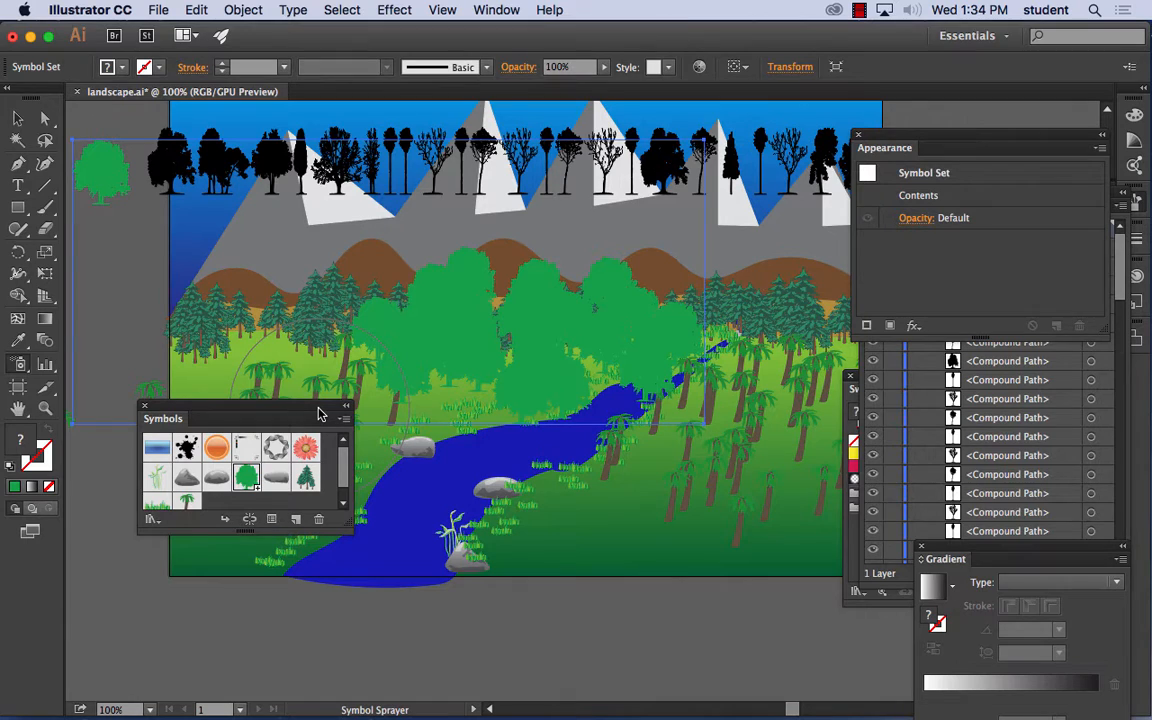